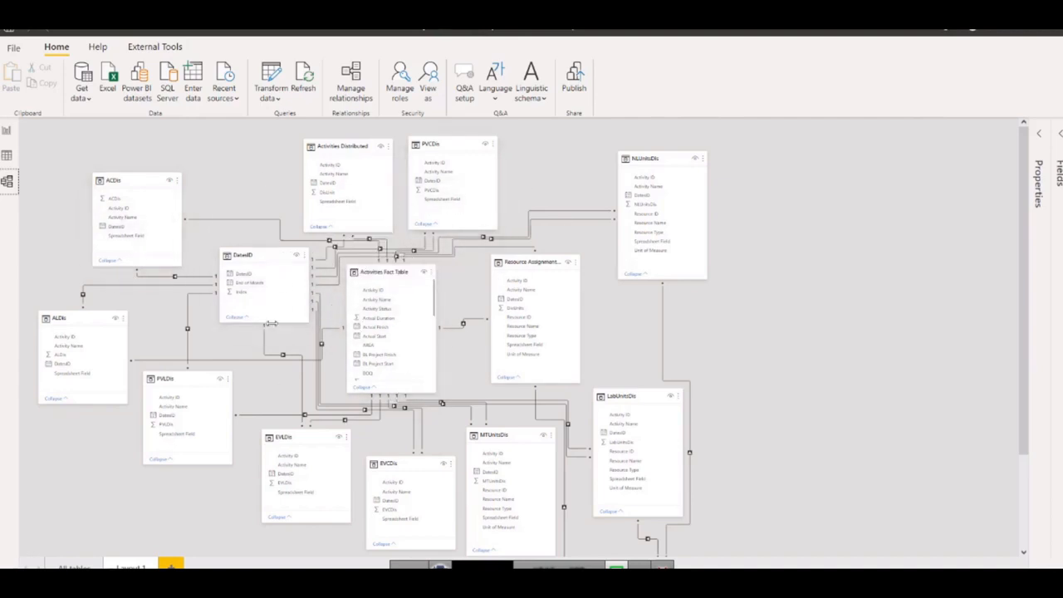
# Switch from the model view to the report page and collapse the Filters pane.
pyautogui.click(5, 133)
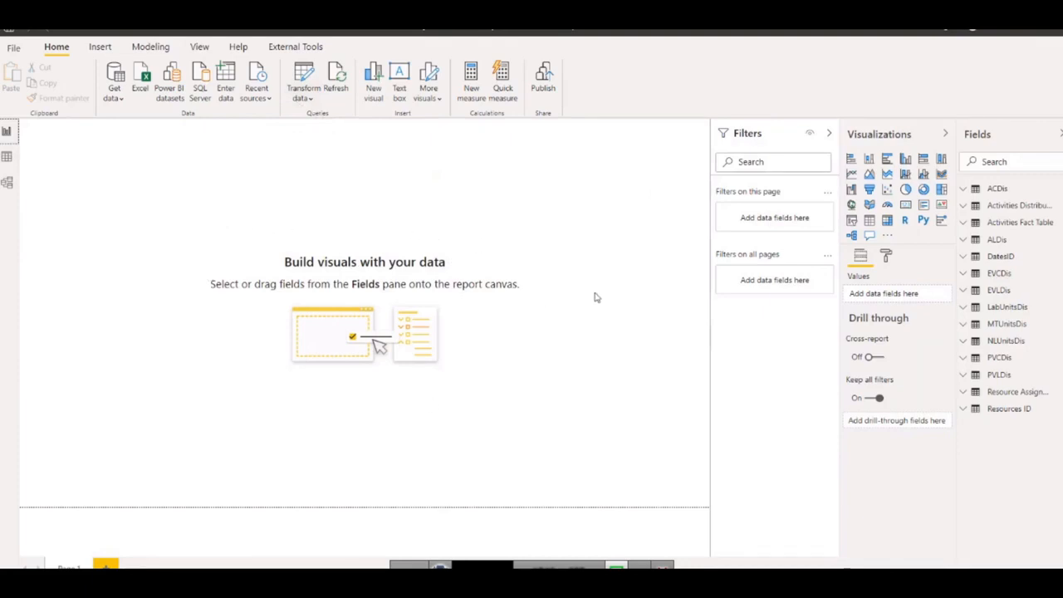
pyautogui.click(829, 133)
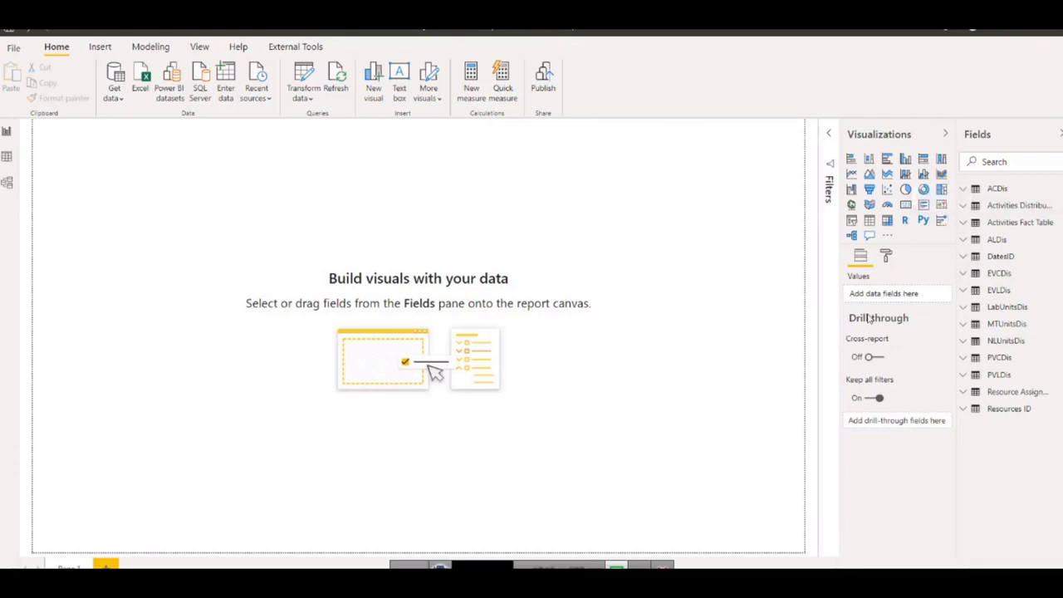
pyautogui.moveTo(868, 320)
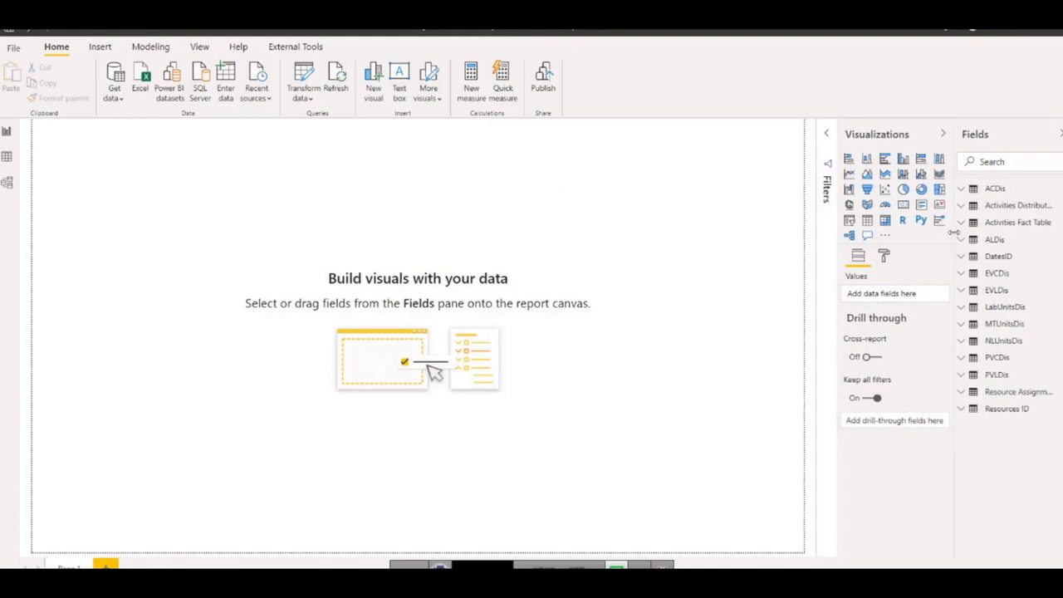
# Examine the ACDis table's rows in the data view and the ALDis table's field list beside the report page.
pyautogui.rightClick(989, 244)
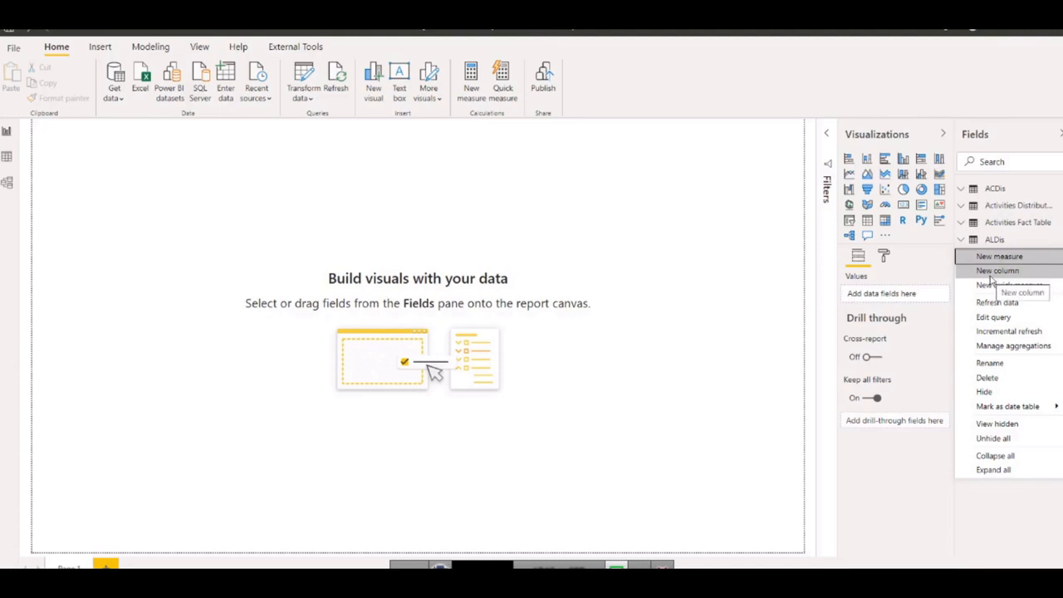
pyautogui.click(992, 274)
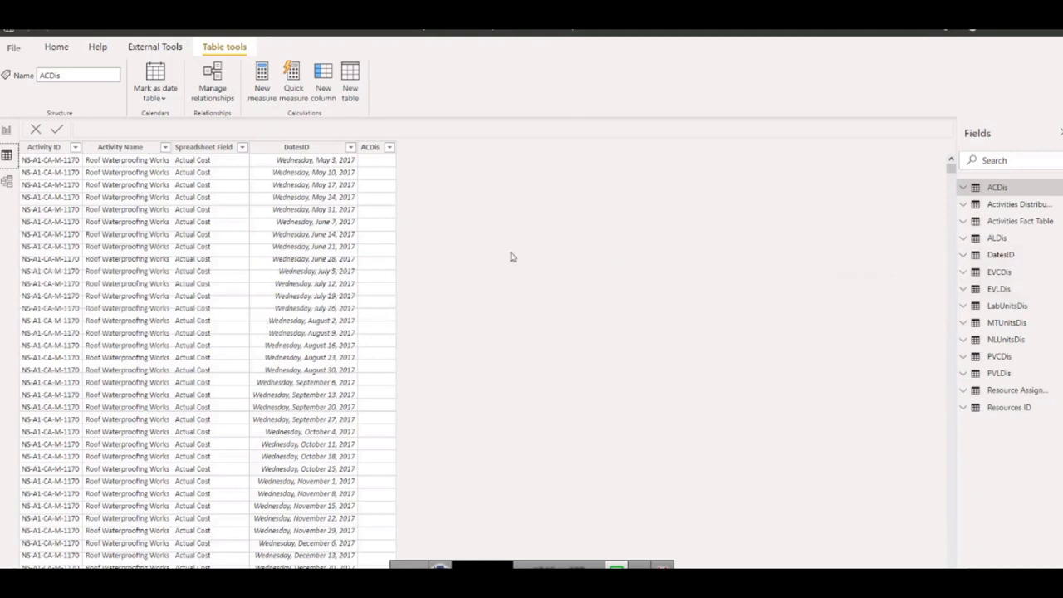
pyautogui.click(7, 131)
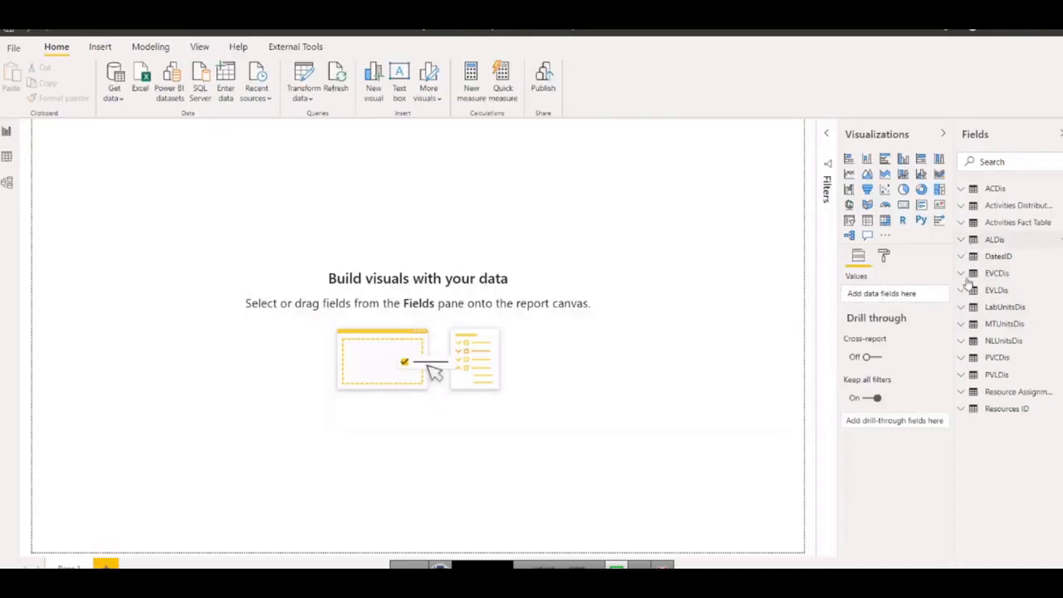
pyautogui.click(989, 239)
pyautogui.moveTo(951, 264); pyautogui.dragTo(940, 266)
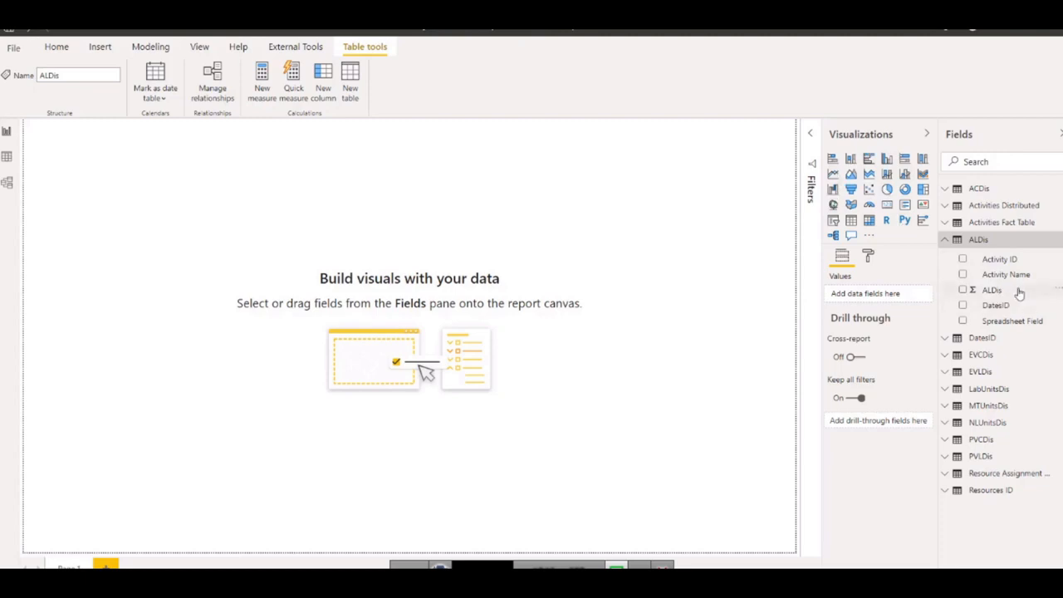
pyautogui.click(6, 159)
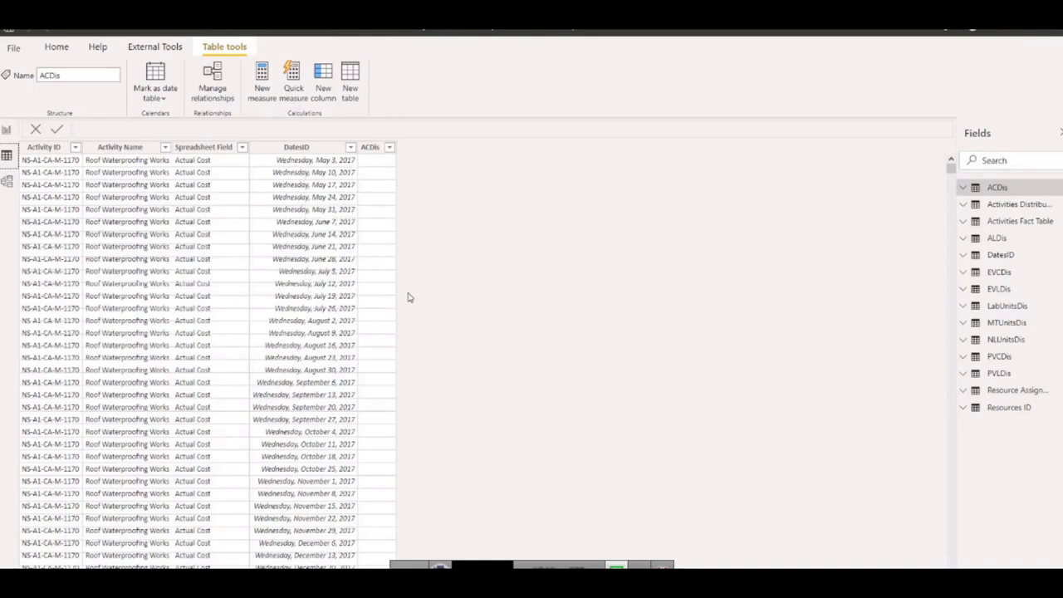
pyautogui.click(5, 130)
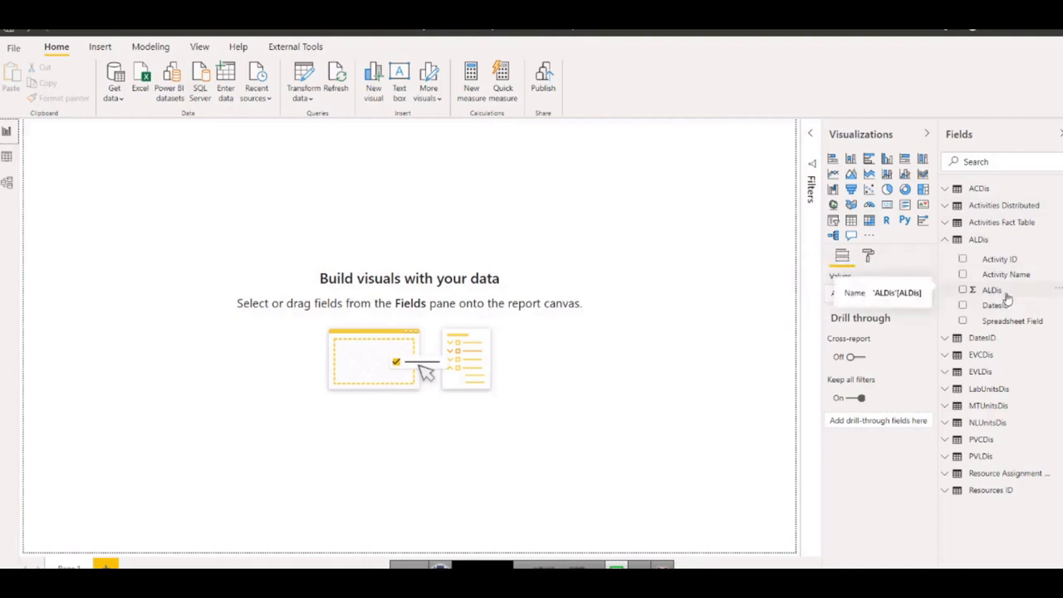
pyautogui.click(945, 240)
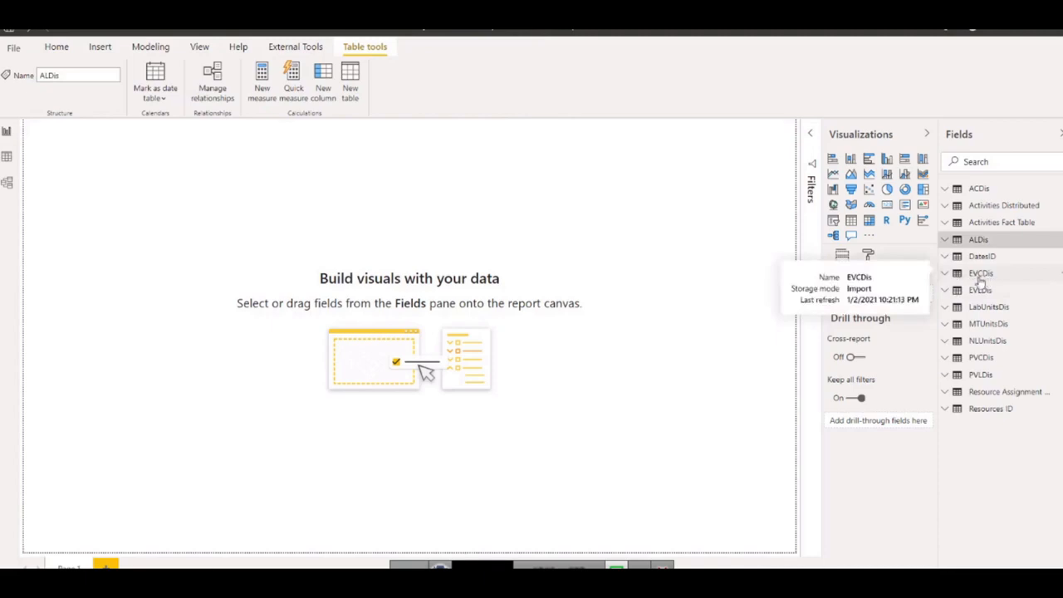
# Start a new quick measure from the EVCDis field of the EVCDis table, using the Division calculation with Sum of EVCDis as numerator.
pyautogui.click(945, 274)
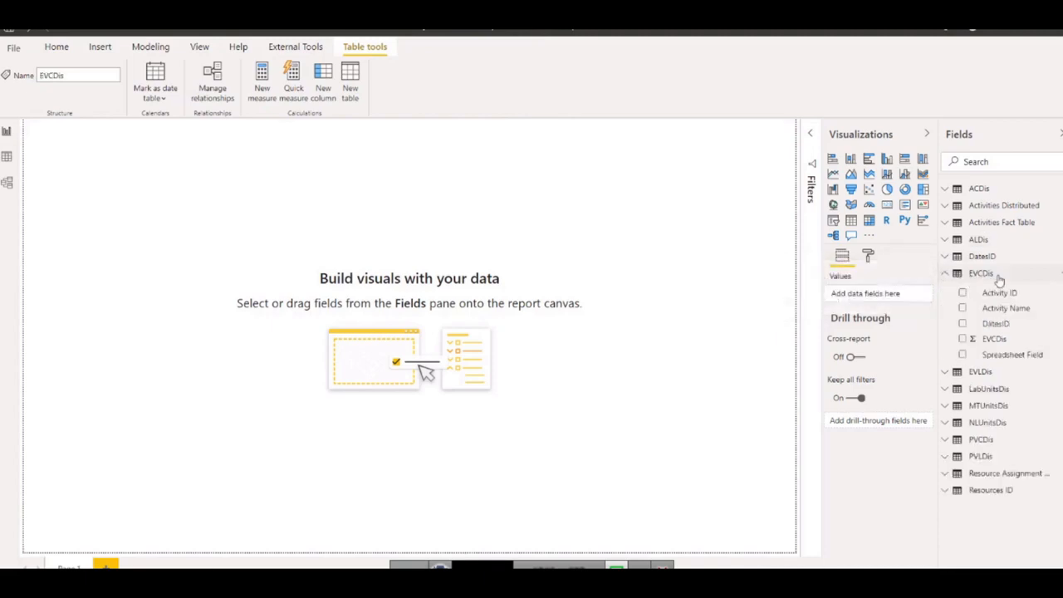
pyautogui.rightClick(993, 343)
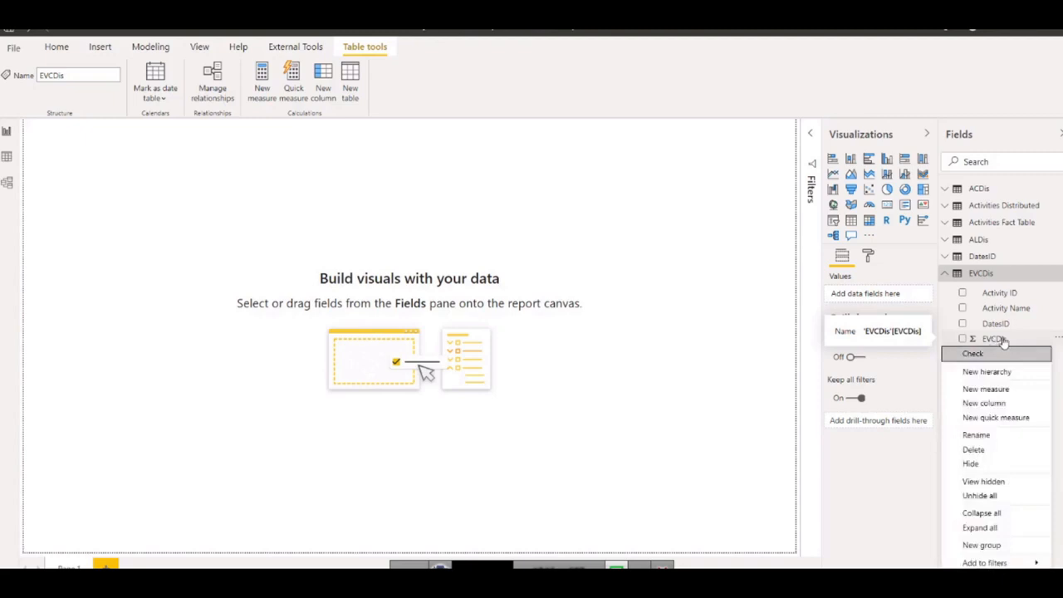
pyautogui.click(983, 422)
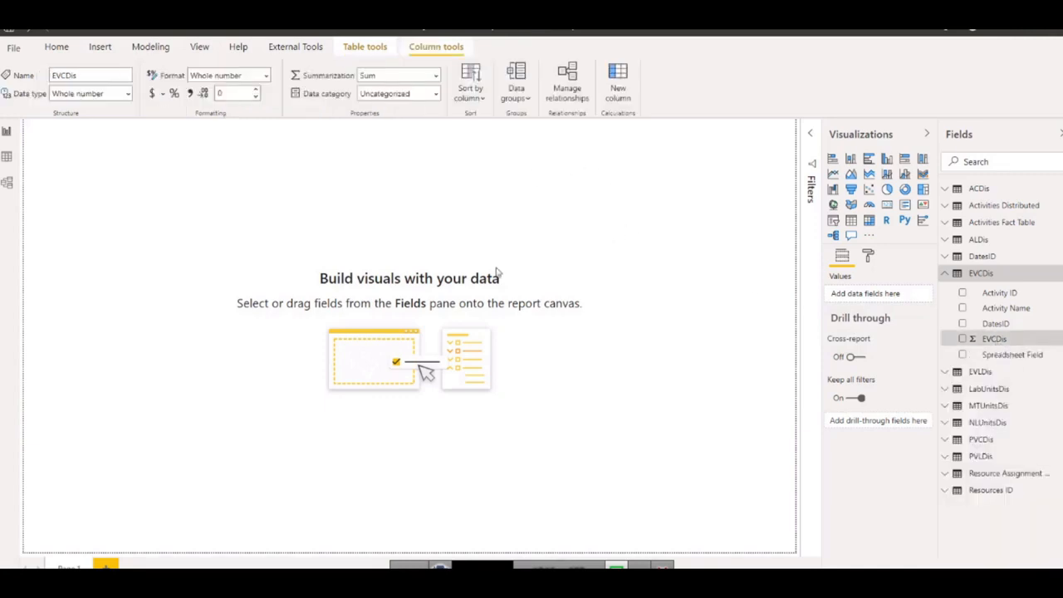
pyautogui.click(512, 142)
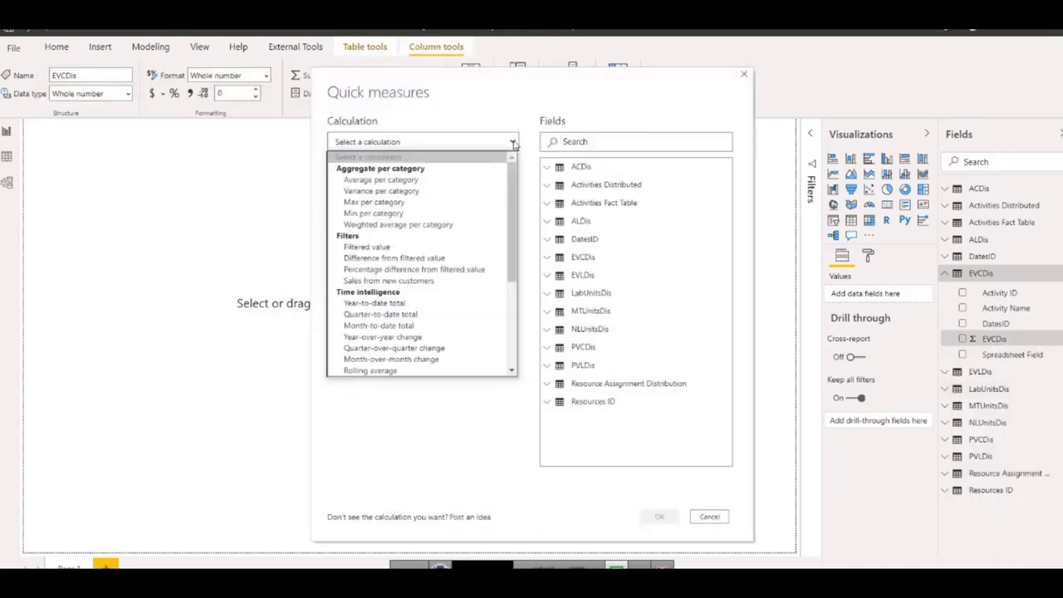
pyautogui.scroll(-4, 407, 266)
pyautogui.scroll(4, 407, 199)
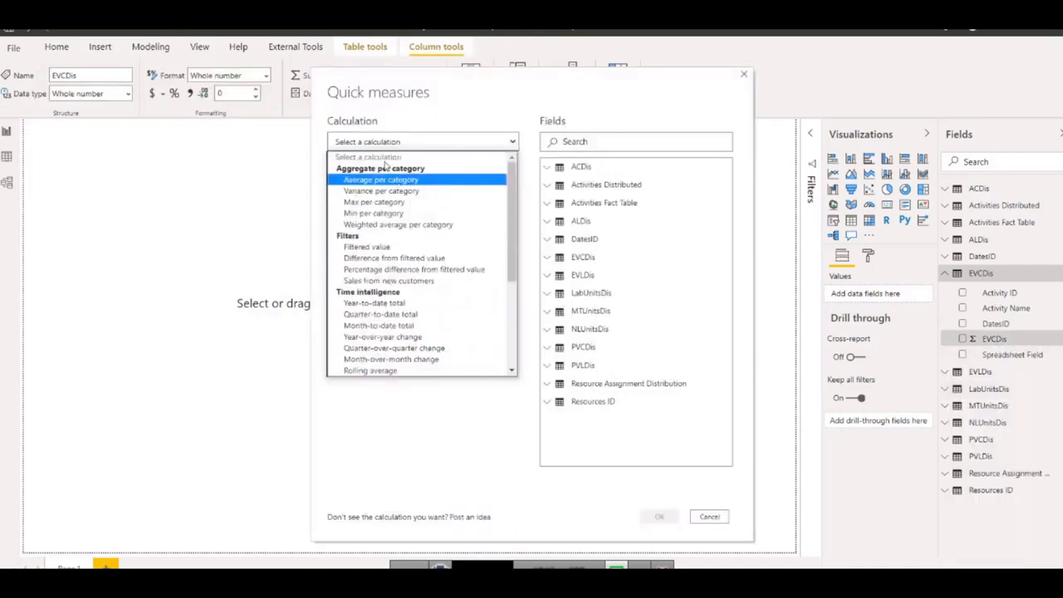
pyautogui.scroll(-4, 386, 216)
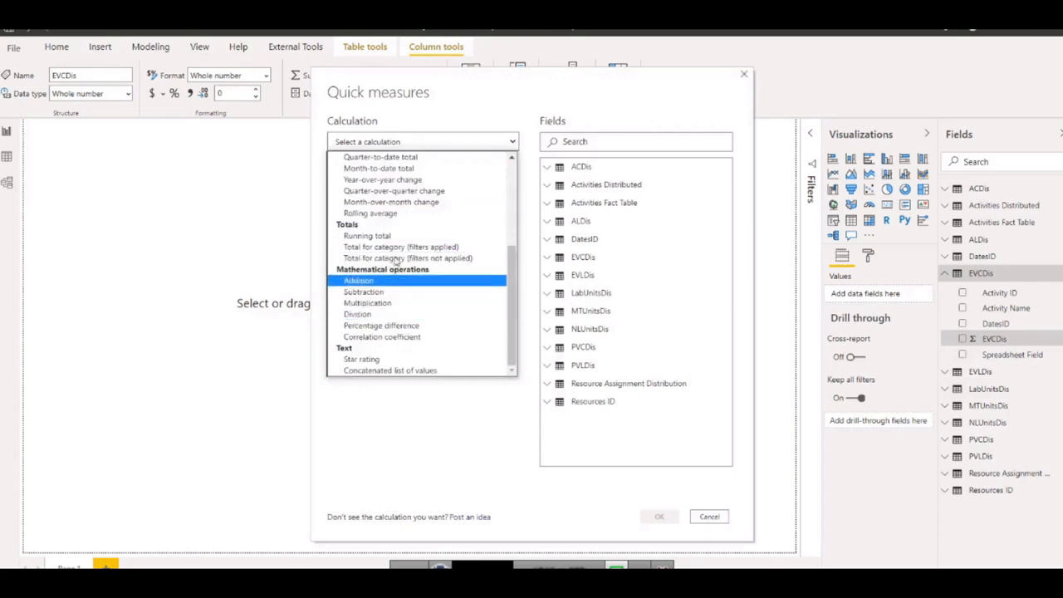
pyautogui.scroll(4, 396, 254)
pyautogui.scroll(-4, 392, 241)
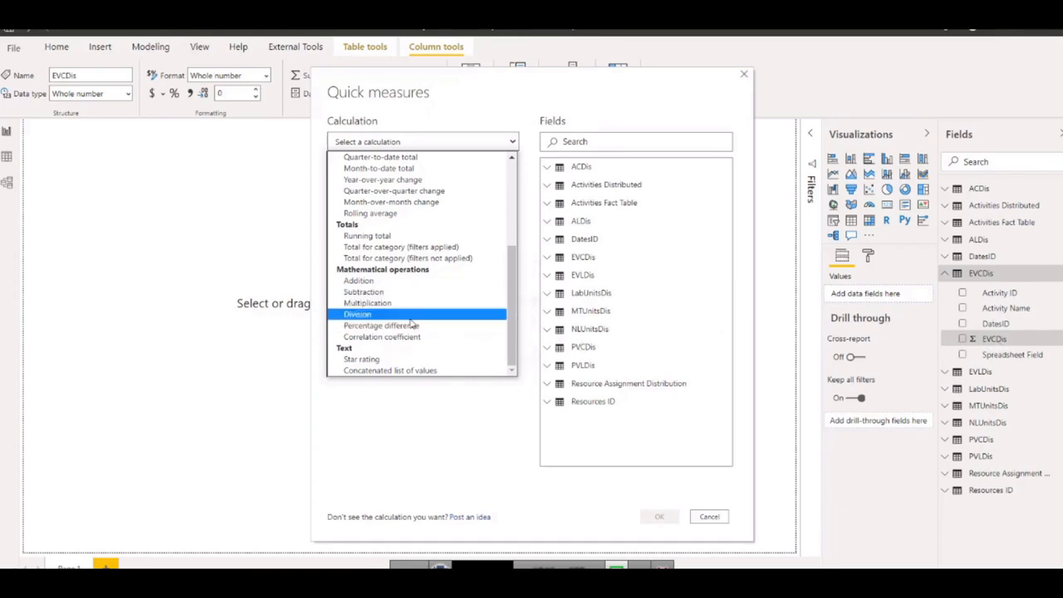
pyautogui.click(362, 317)
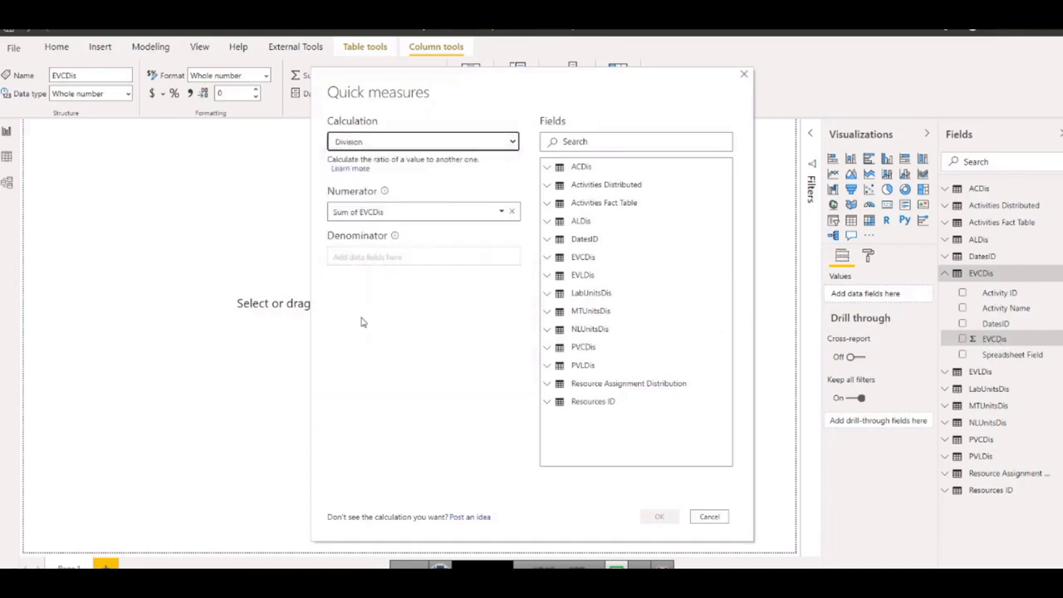
pyautogui.click(376, 256)
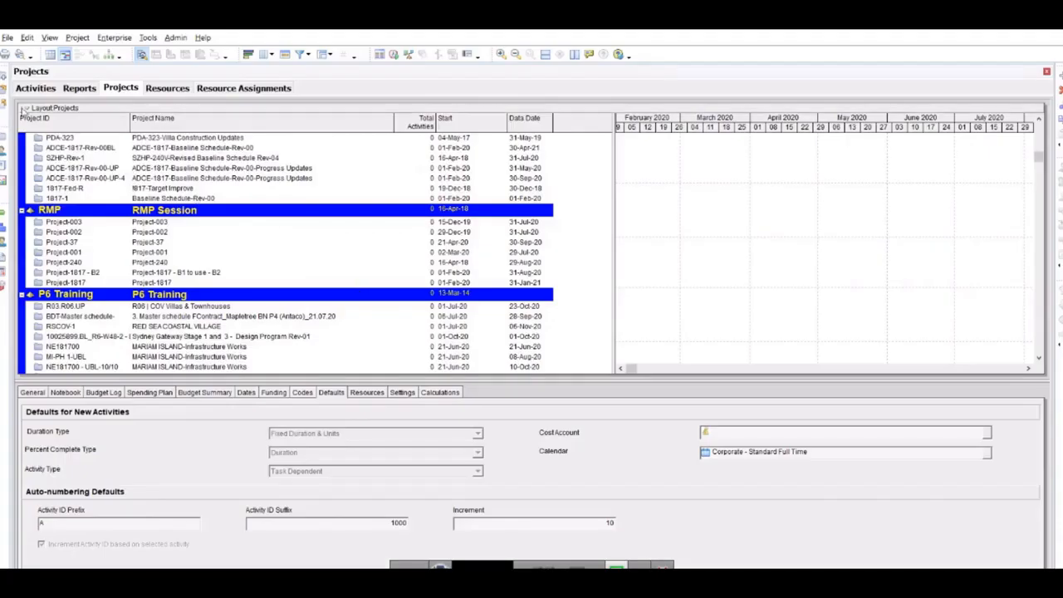
# Switch to Primavera P6 and review the activity list from its top, followed by the resource assignments with a wider time-phased units area.
pyautogui.click(23, 90)
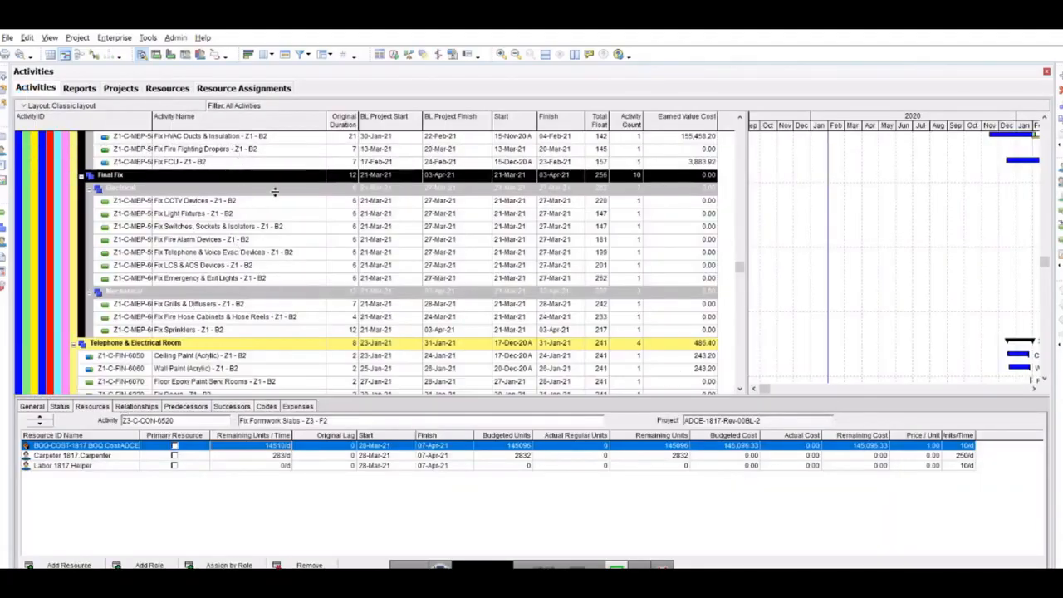
pyautogui.scroll(4, 274, 192)
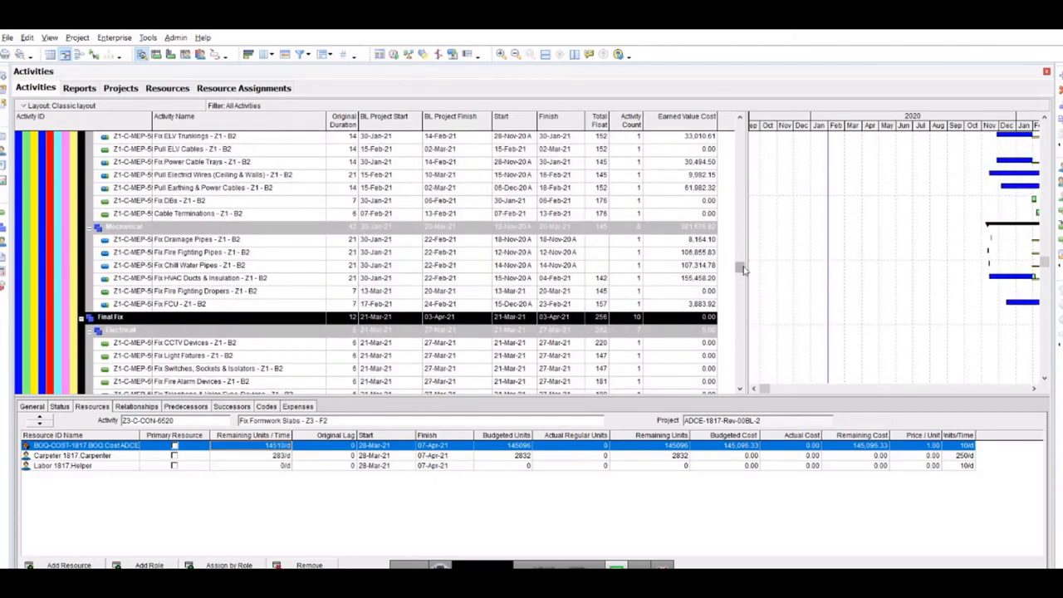
pyautogui.scroll(15, 744, 264)
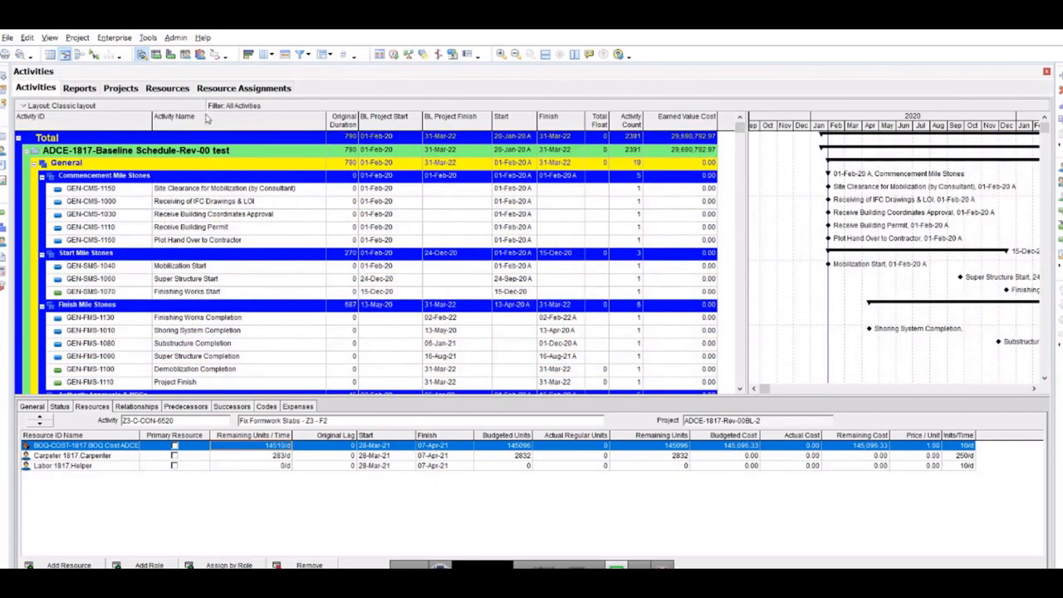
pyautogui.click(222, 88)
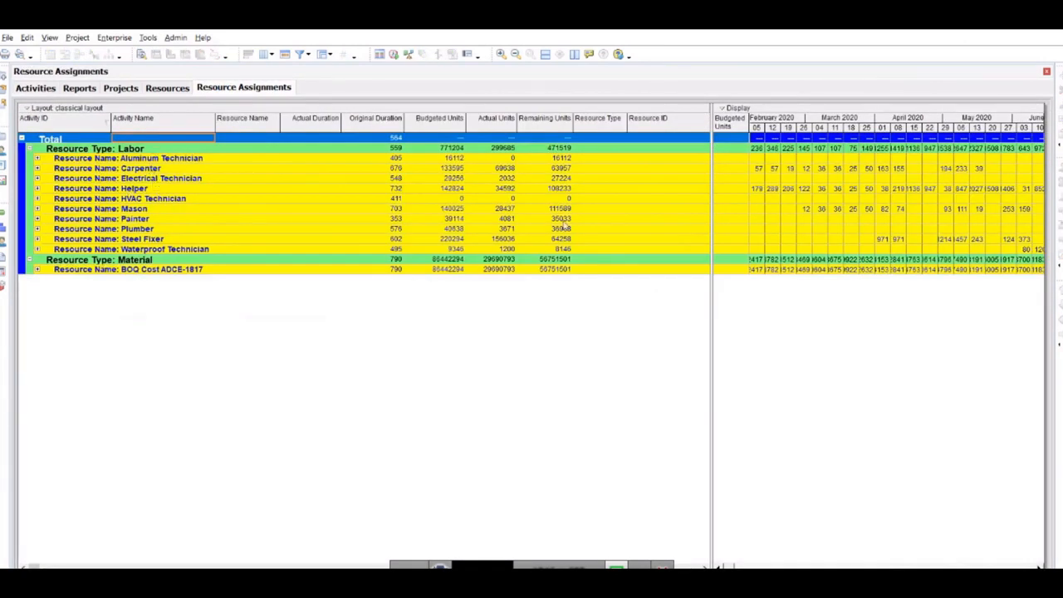
pyautogui.moveTo(712, 193); pyautogui.dragTo(624, 205)
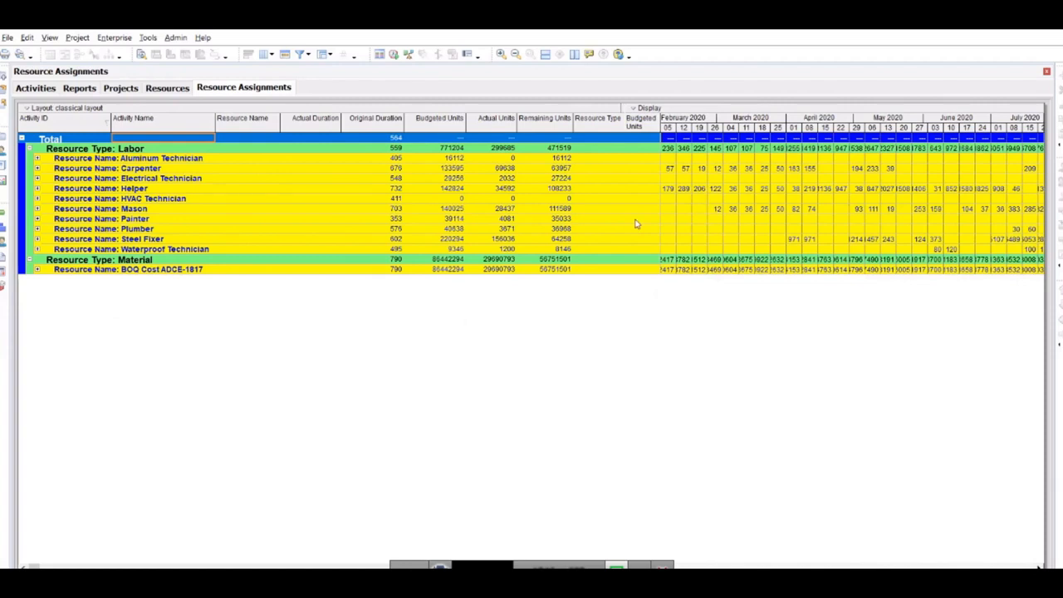
# Show the activity usage spreadsheet below the activity table with more room for the timescale, and return to the quick measure's Denominator in Power BI.
pyautogui.click(37, 88)
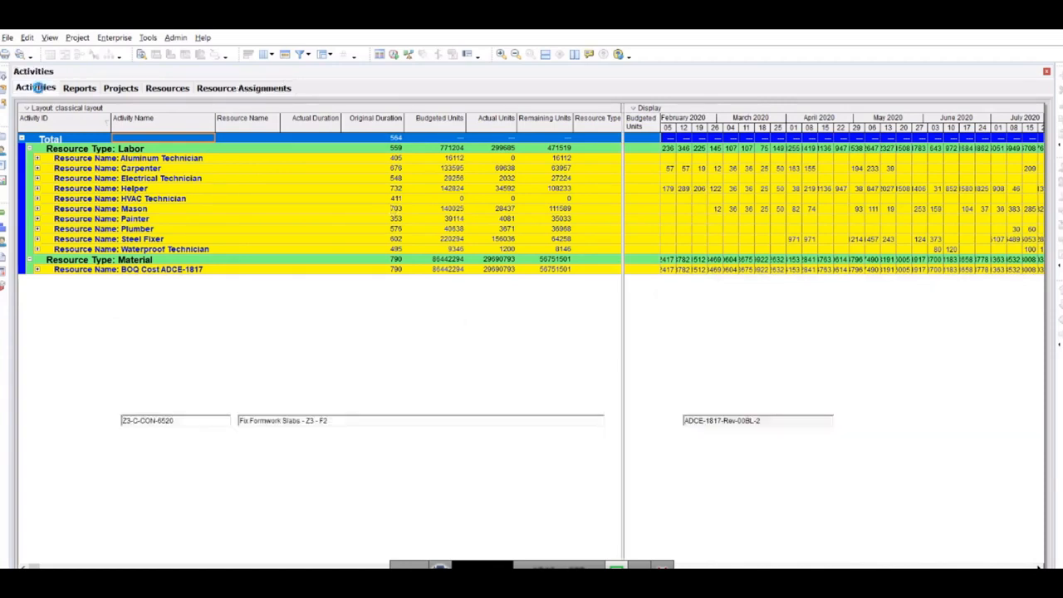
pyautogui.click(156, 54)
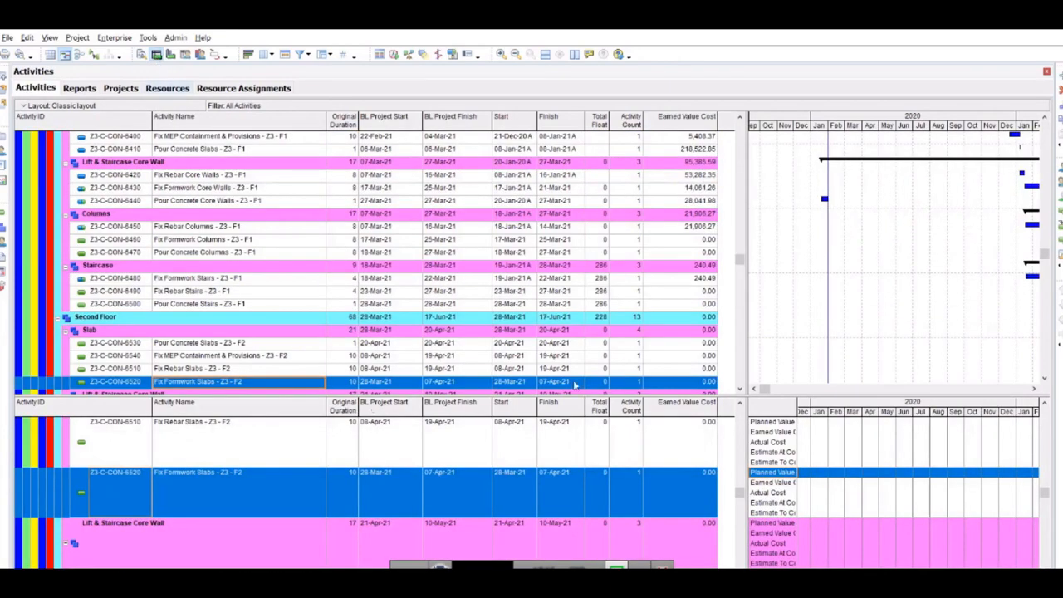
pyautogui.moveTo(748, 324); pyautogui.dragTo(581, 356)
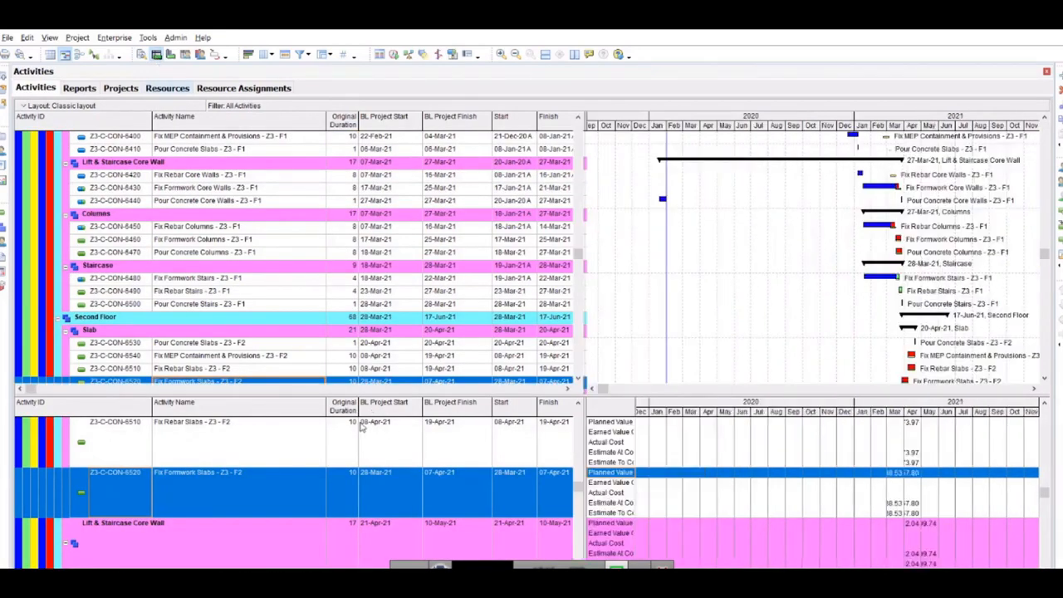
pyautogui.moveTo(578, 488); pyautogui.dragTo(579, 410)
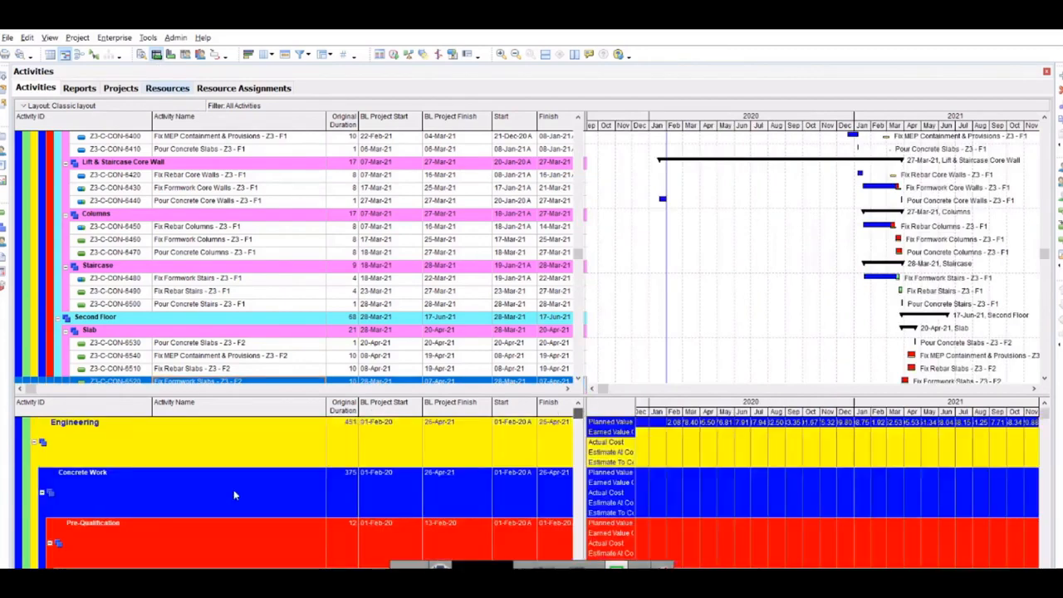
pyautogui.scroll(3, 234, 495)
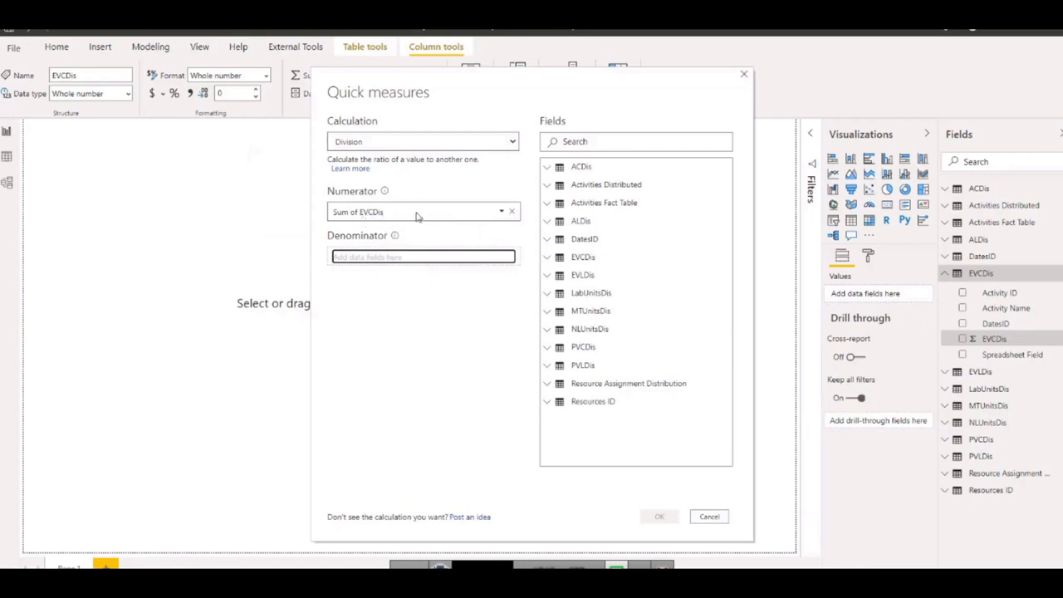
pyautogui.click(397, 262)
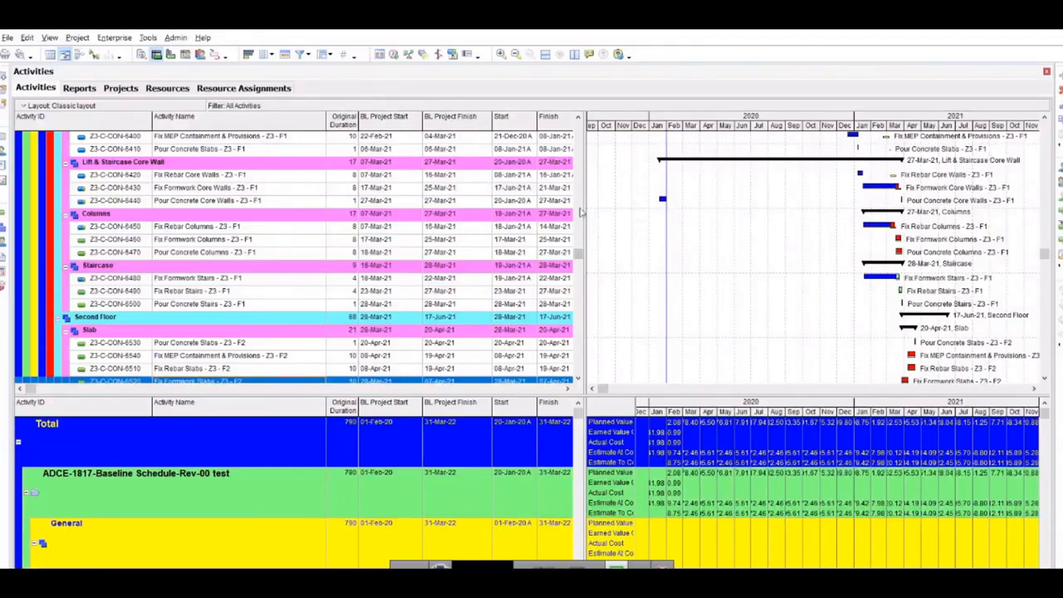
# Add the Earned Value column Budget At Completion to the P6 activity table, display the project total row, and switch back to Power BI.
pyautogui.moveTo(583, 243); pyautogui.dragTo(685, 111)
pyautogui.moveTo(702, 150); pyautogui.dragTo(804, 152)
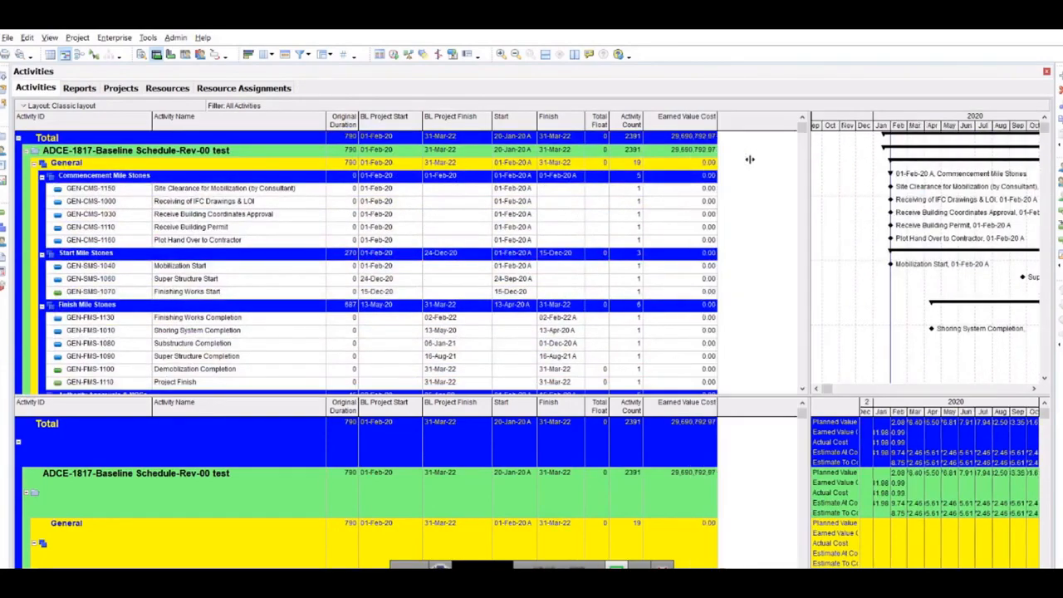
pyautogui.rightClick(742, 127)
pyautogui.click(778, 296)
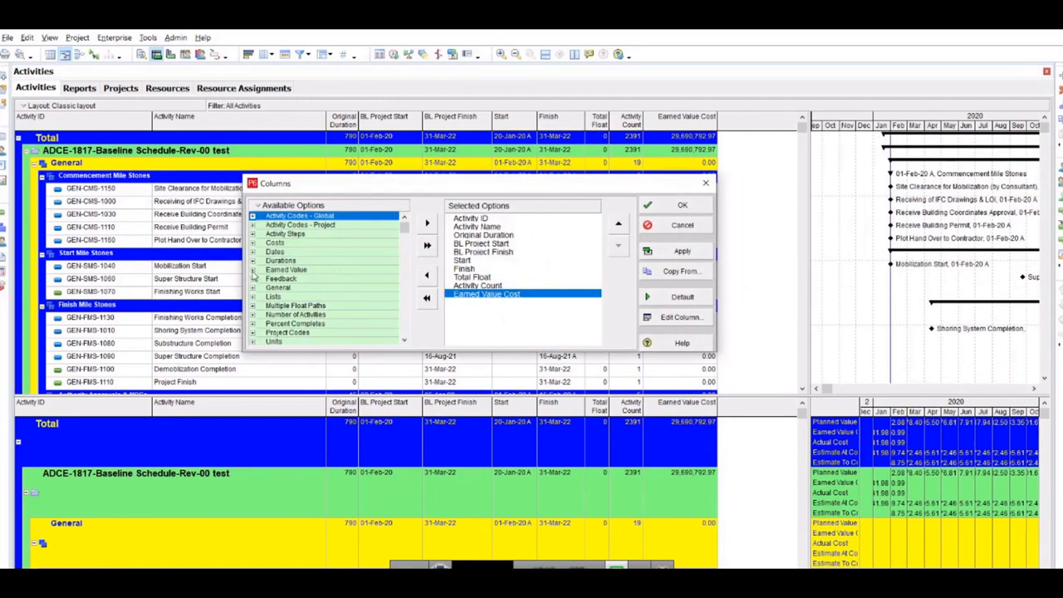
pyautogui.click(253, 271)
pyautogui.doubleClick(312, 251)
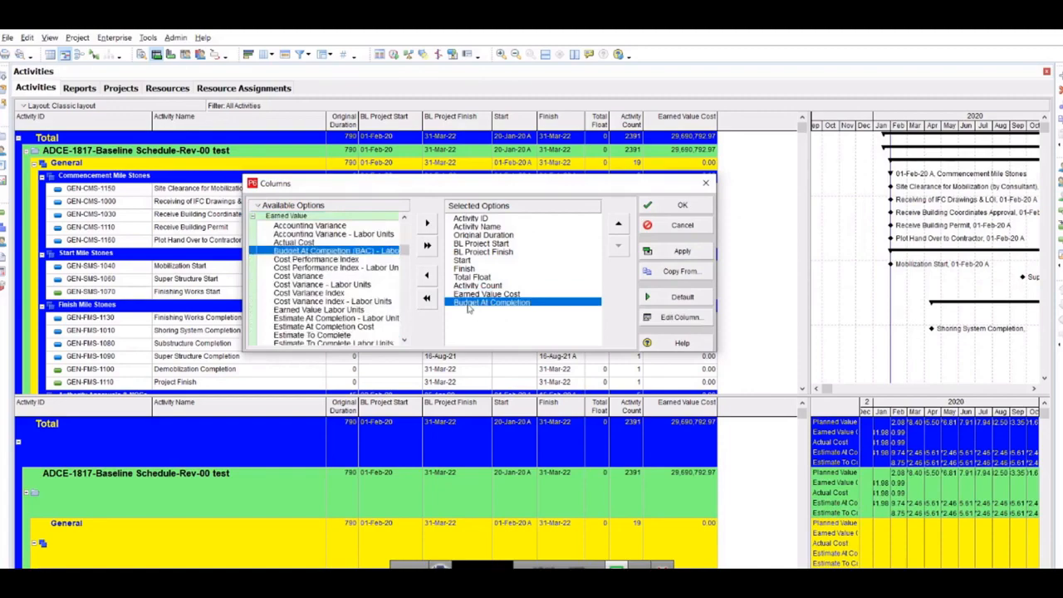
pyautogui.click(682, 206)
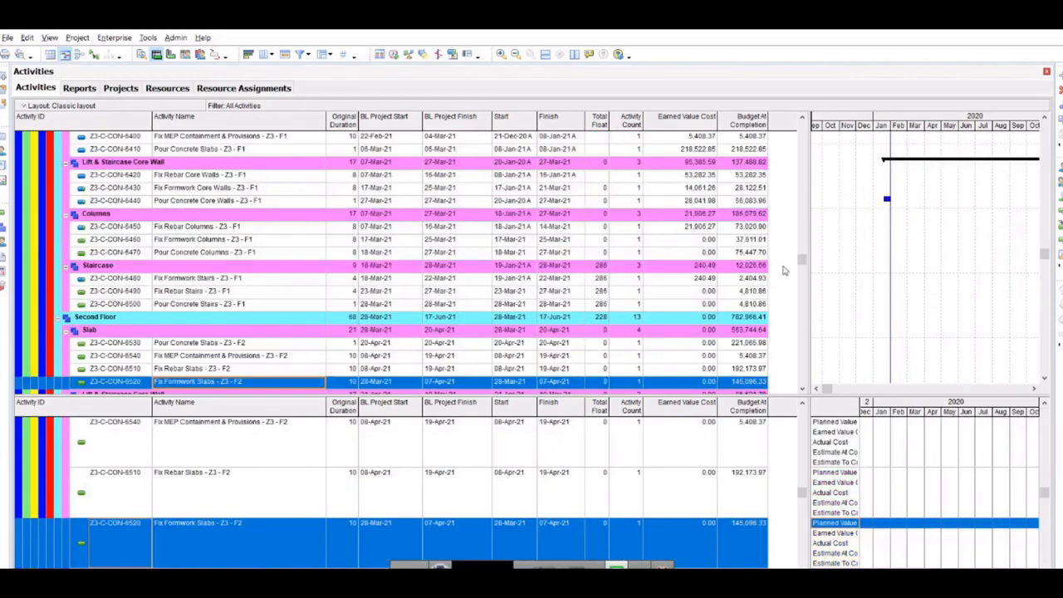
pyautogui.moveTo(802, 260); pyautogui.dragTo(805, 123)
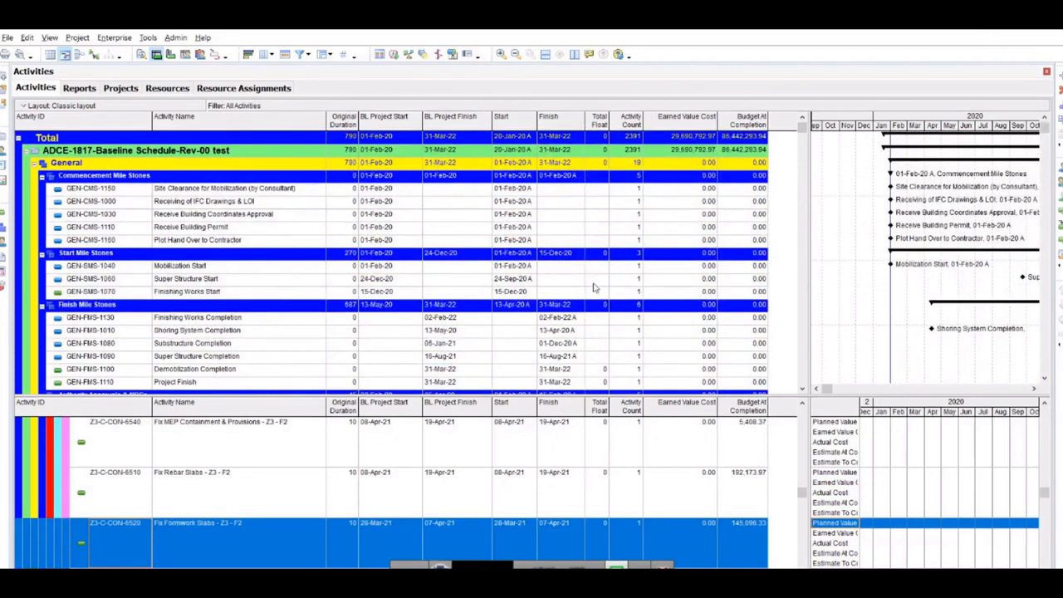
pyautogui.hotkey('alt', 'Tab')
pyautogui.press('Tab')
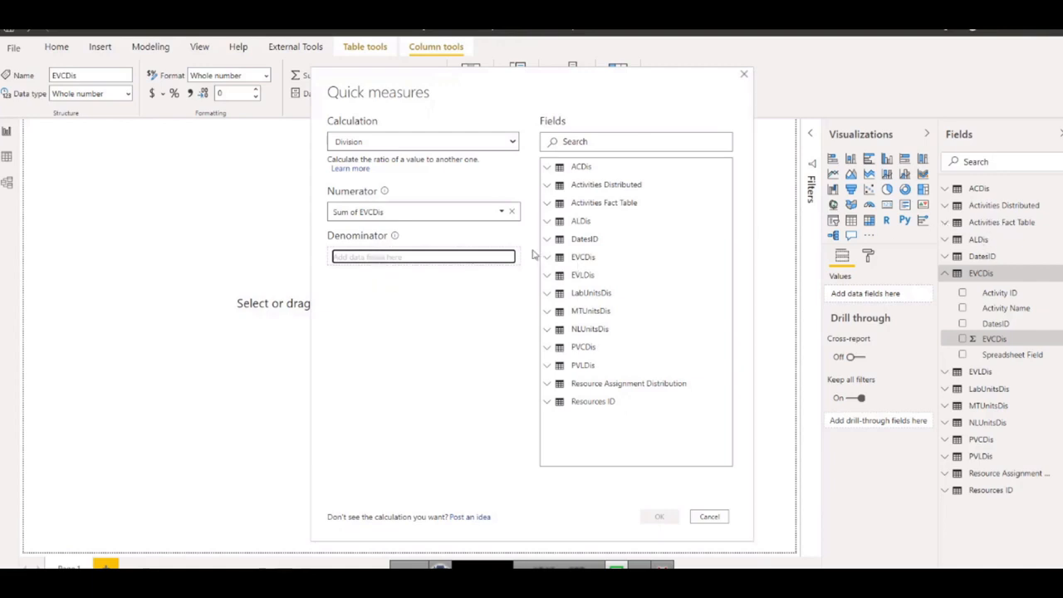
# Use Budgeted Total Cost from the Activities Fact Table as the denominator and create the quick measure.
pyautogui.click(546, 204)
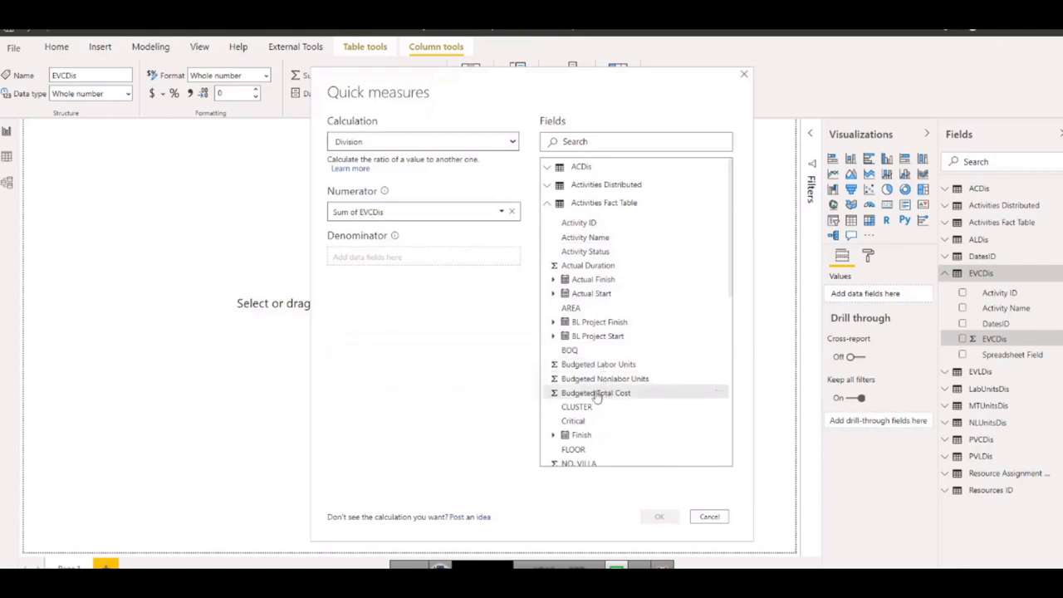
pyautogui.moveTo(512, 361); pyautogui.dragTo(375, 273)
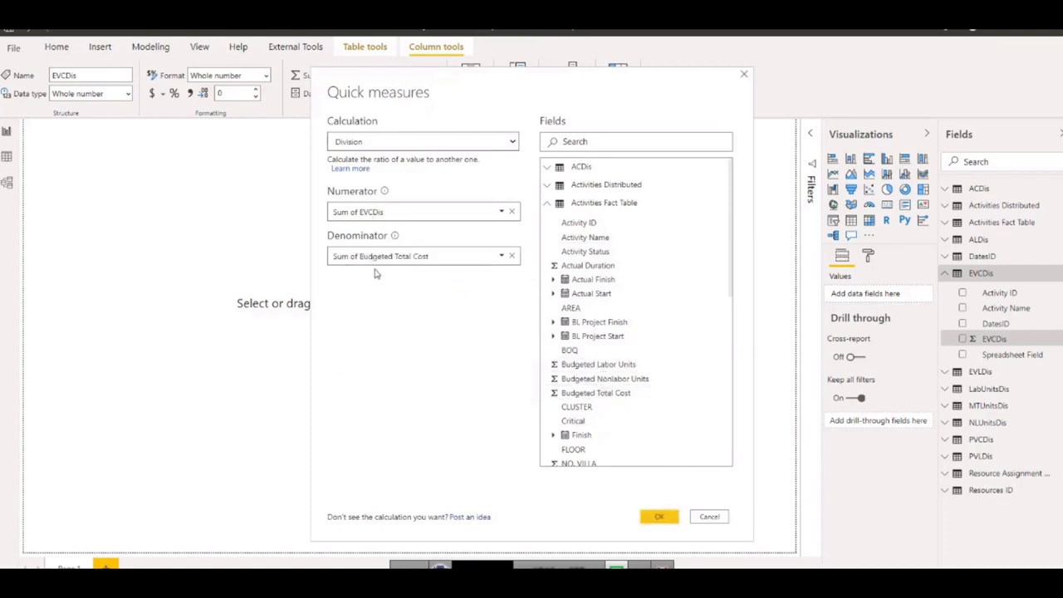
pyautogui.click(658, 516)
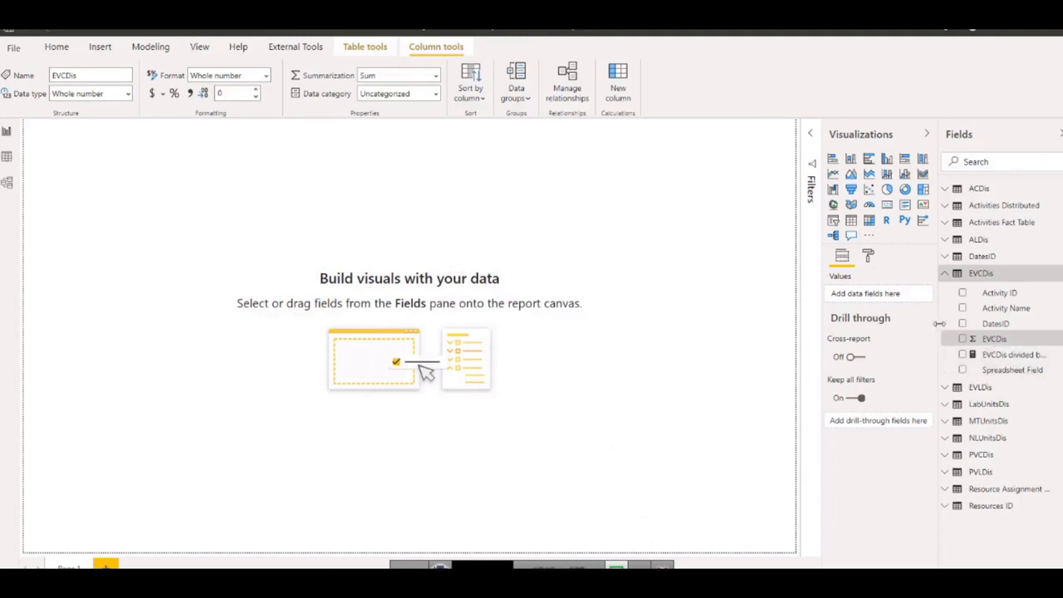
# Widen the field list and rename the new division measure in the EVCDis table as EVCDis %.
pyautogui.moveTo(939, 324); pyautogui.dragTo(891, 326)
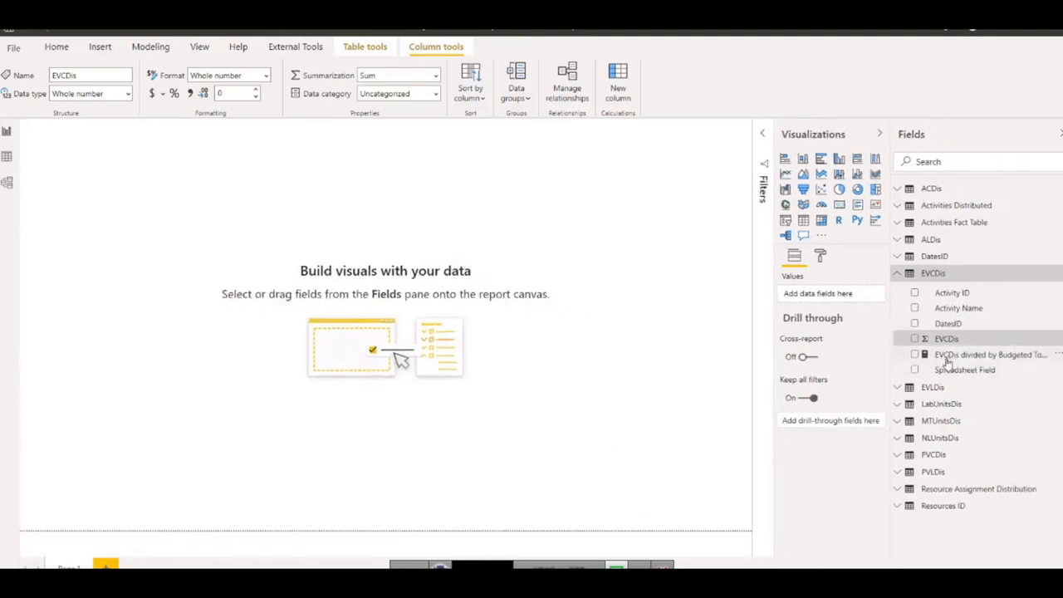
pyautogui.doubleClick(1005, 355)
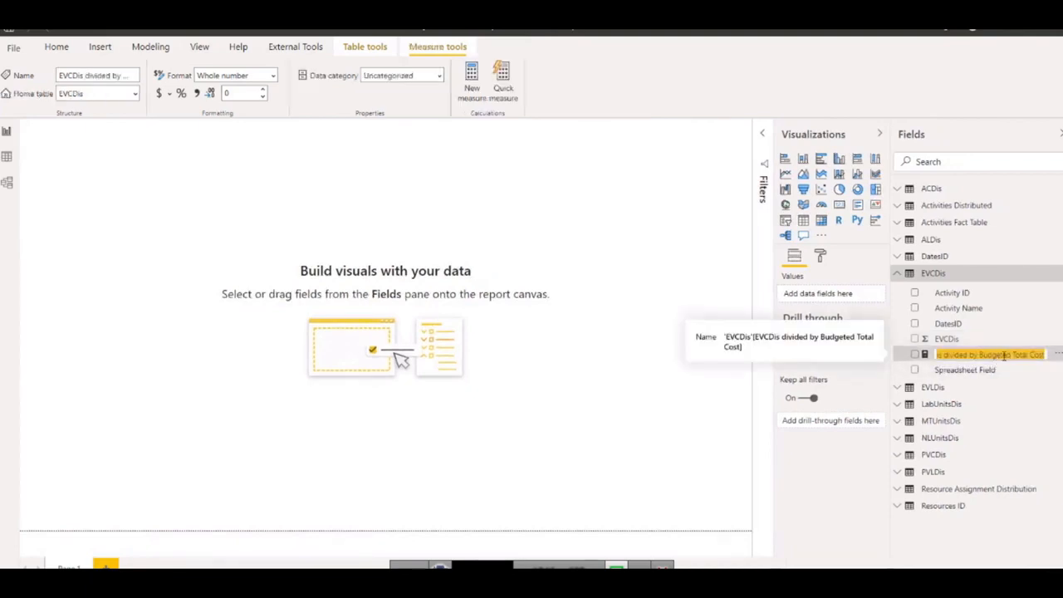
pyautogui.click(1044, 354)
pyautogui.moveTo(1046, 354); pyautogui.dragTo(973, 357)
pyautogui.press('BackSpace')
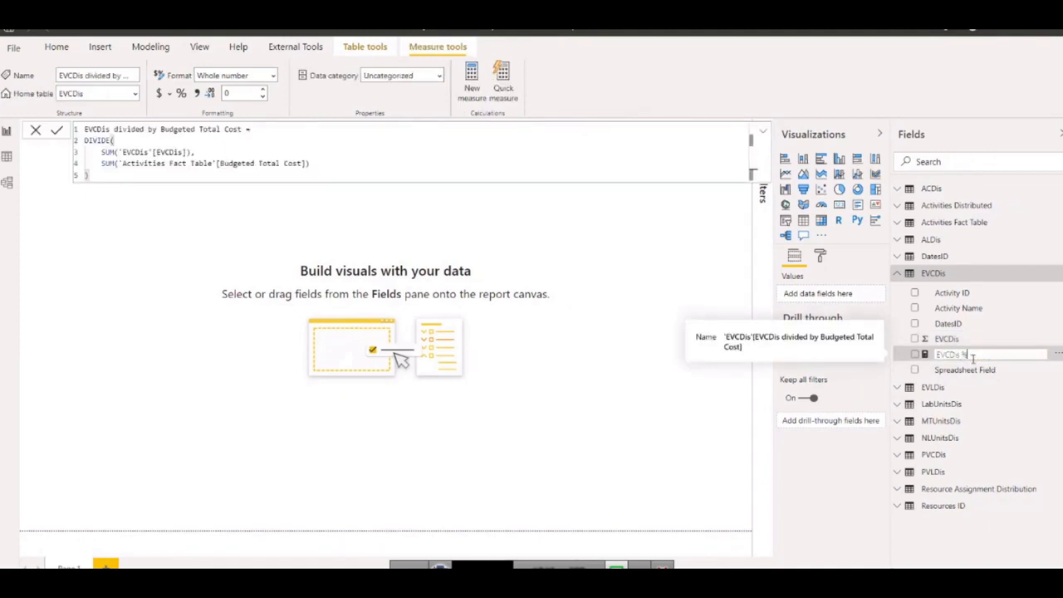
pyautogui.press('Return')
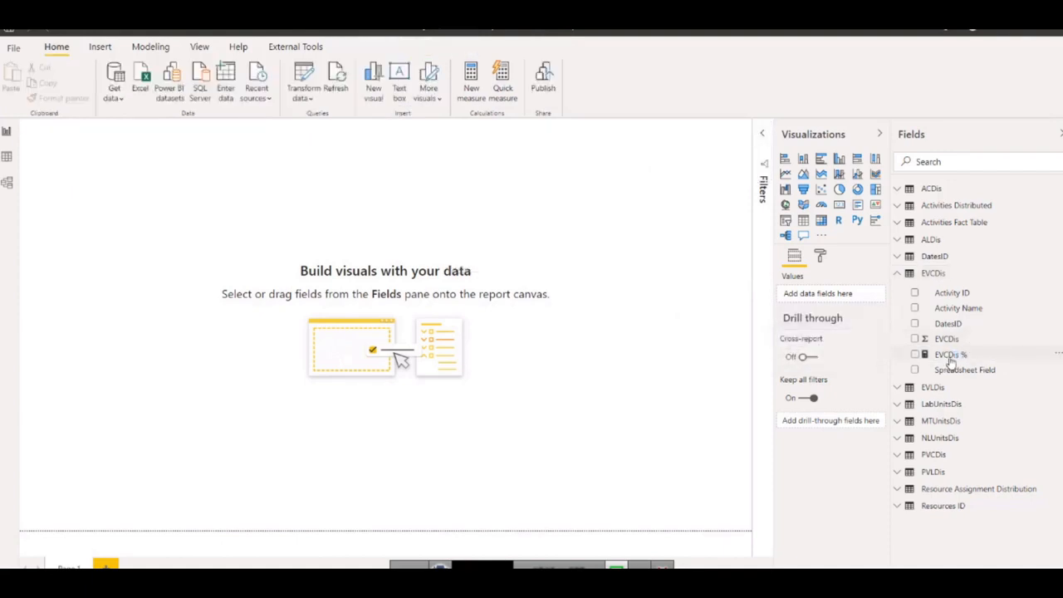
# Format the EVCDis % measure as a percentage and collapse the EVCDis table.
pyautogui.click(952, 355)
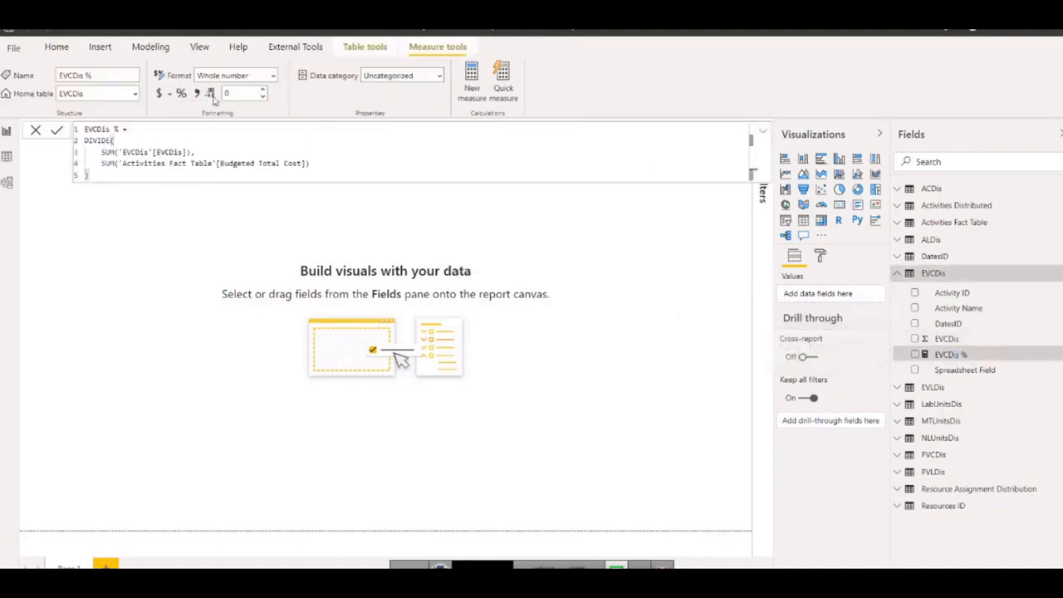
pyautogui.click(182, 95)
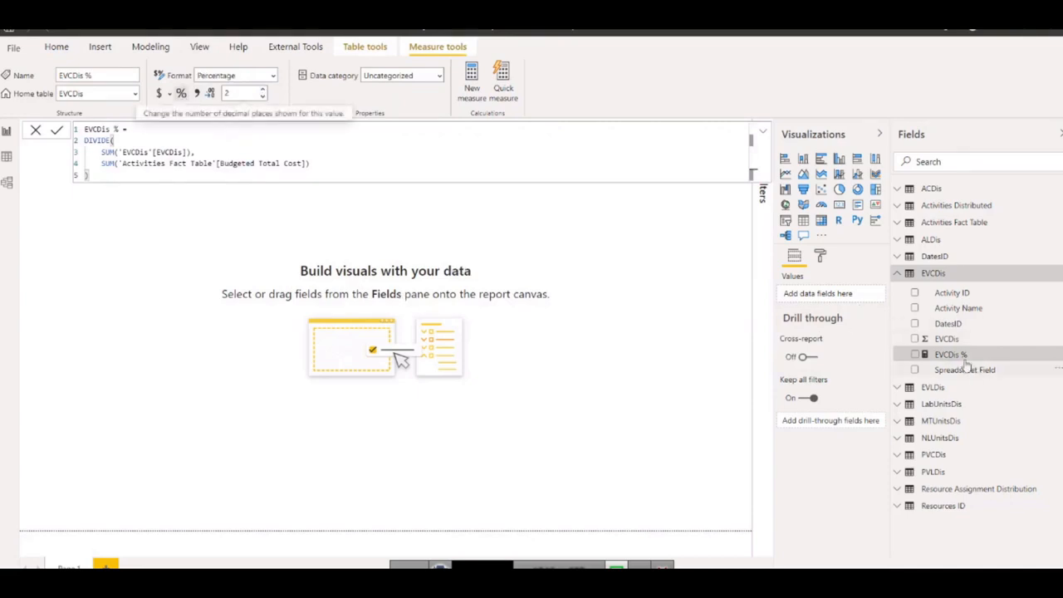
pyautogui.click(899, 274)
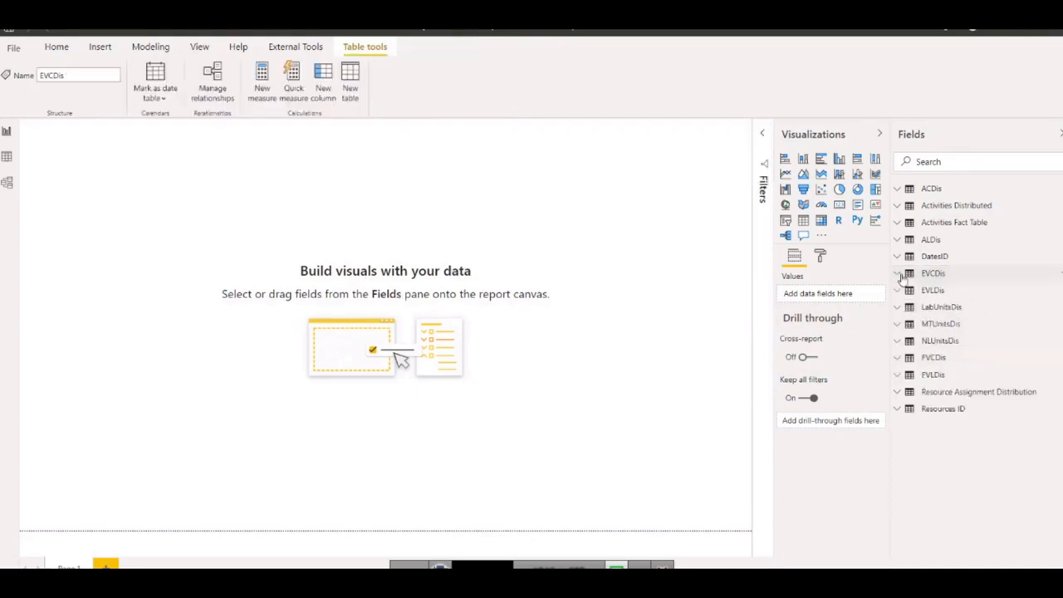
# Start a new quick measure from the EVLDis field of the EVLDis table, using the Division calculation.
pyautogui.click(898, 291)
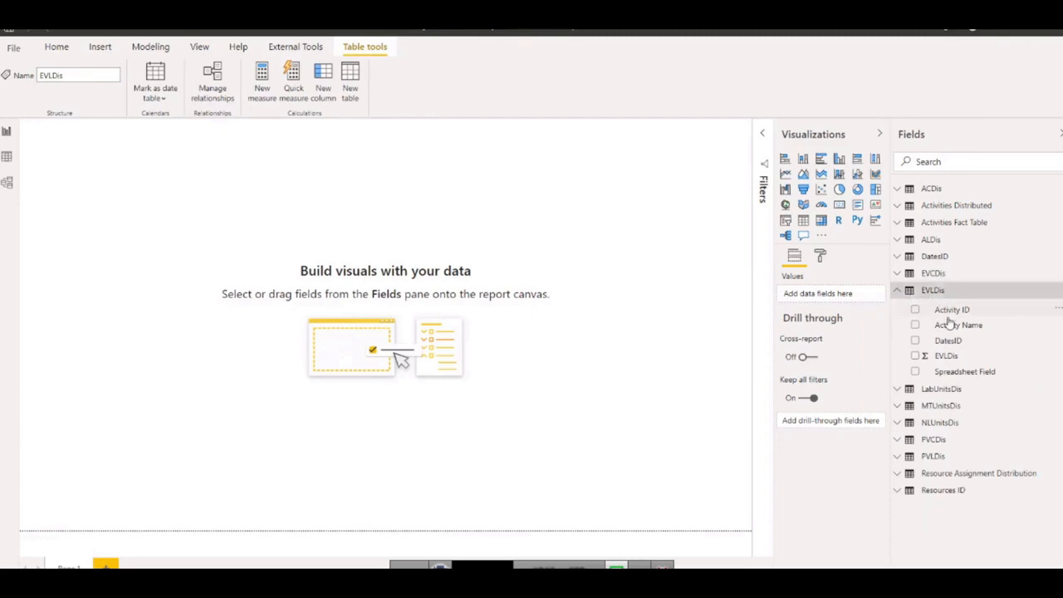
pyautogui.rightClick(949, 359)
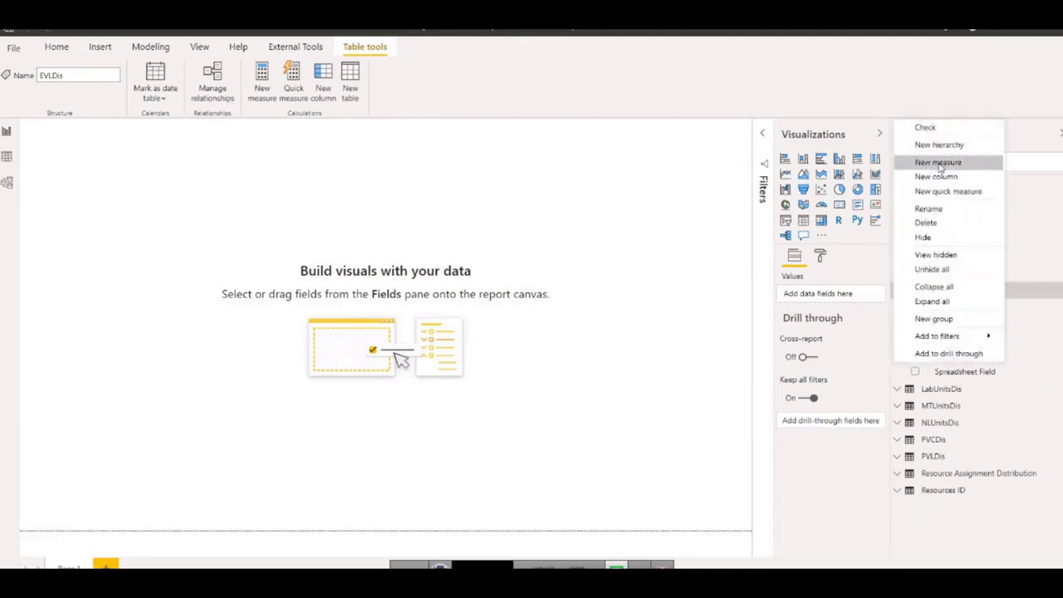
pyautogui.click(940, 192)
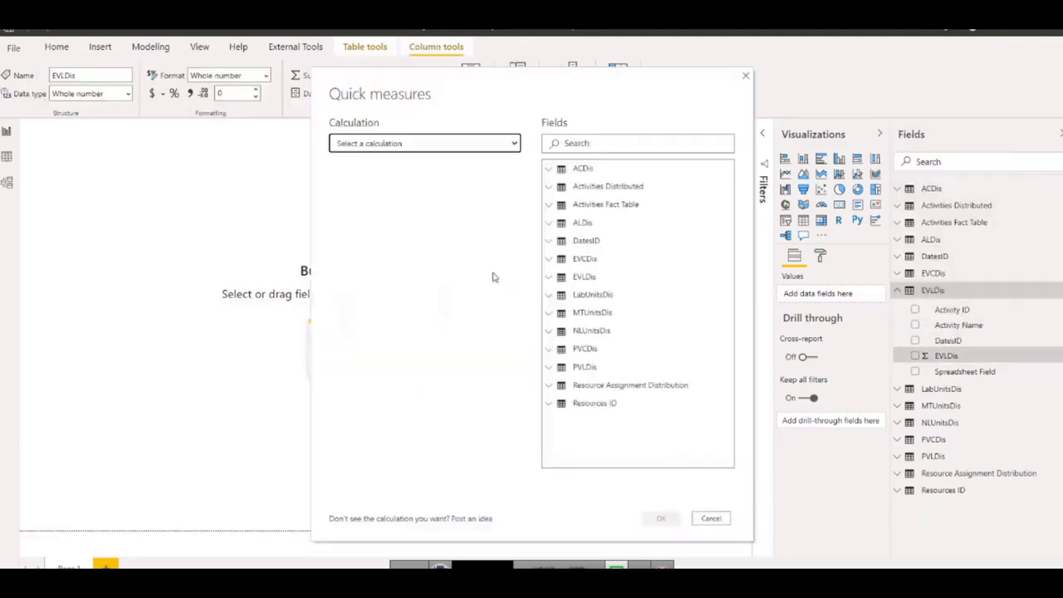
pyautogui.click(496, 146)
pyautogui.scroll(-5, 390, 316)
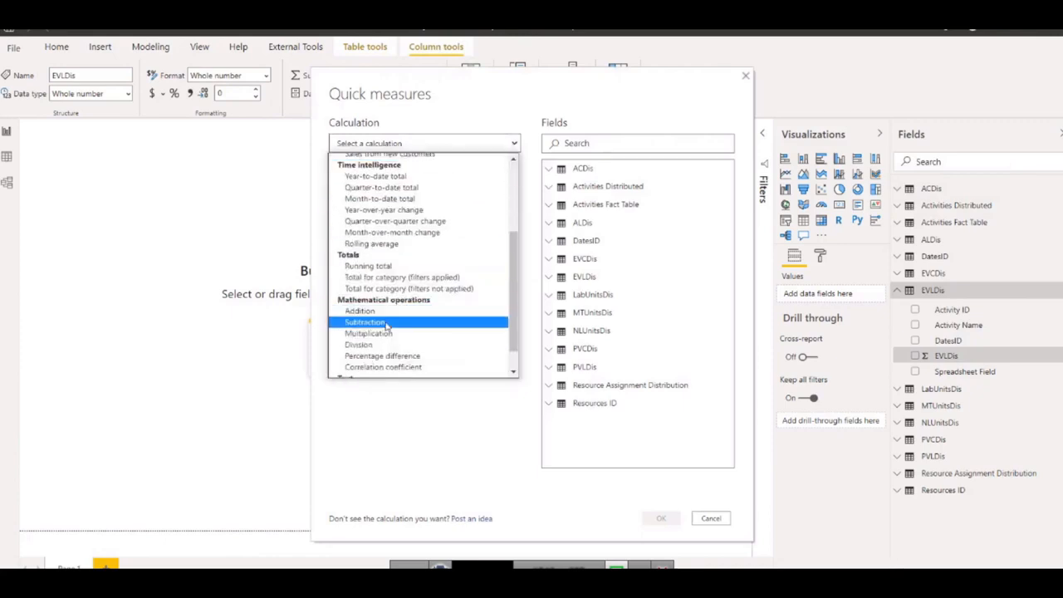
pyautogui.click(371, 347)
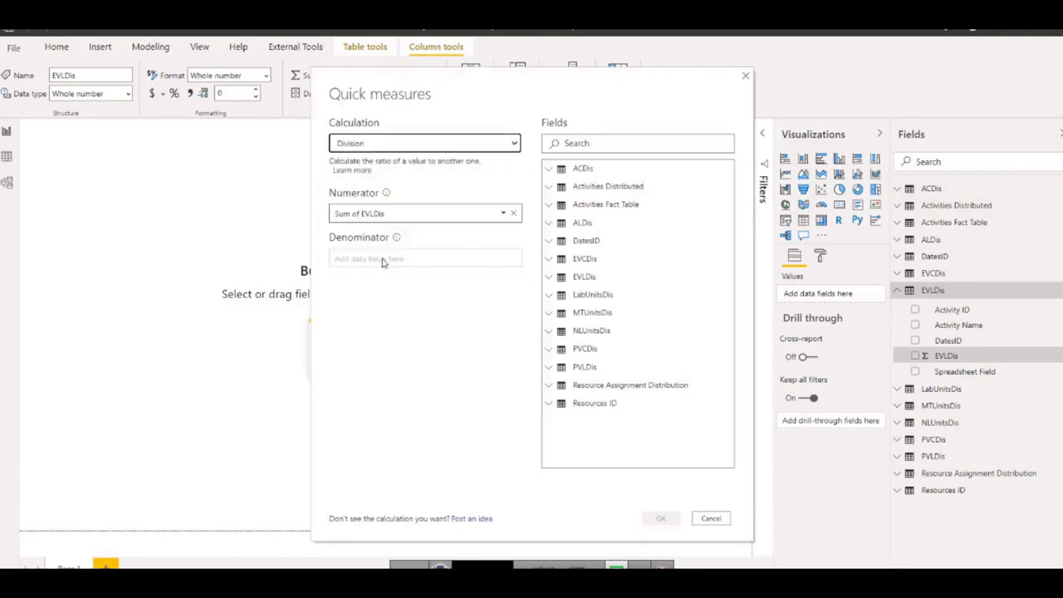
# Use Budgeted Labor Units from the Activities Fact Table as the denominator, keep EVLDis aggregated as Sum, and create the quick measure.
pyautogui.click(383, 261)
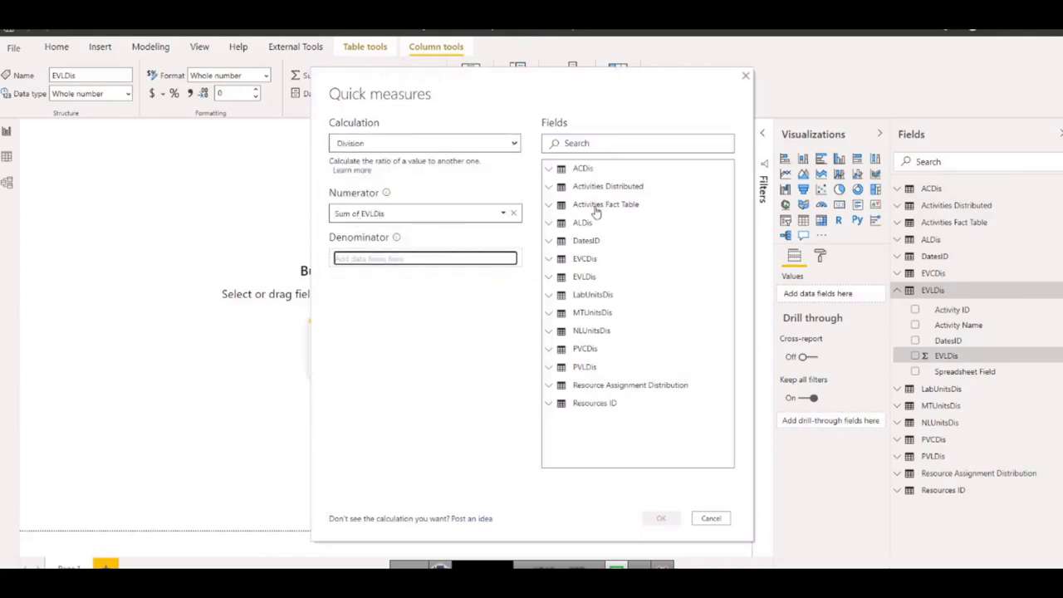
pyautogui.click(548, 205)
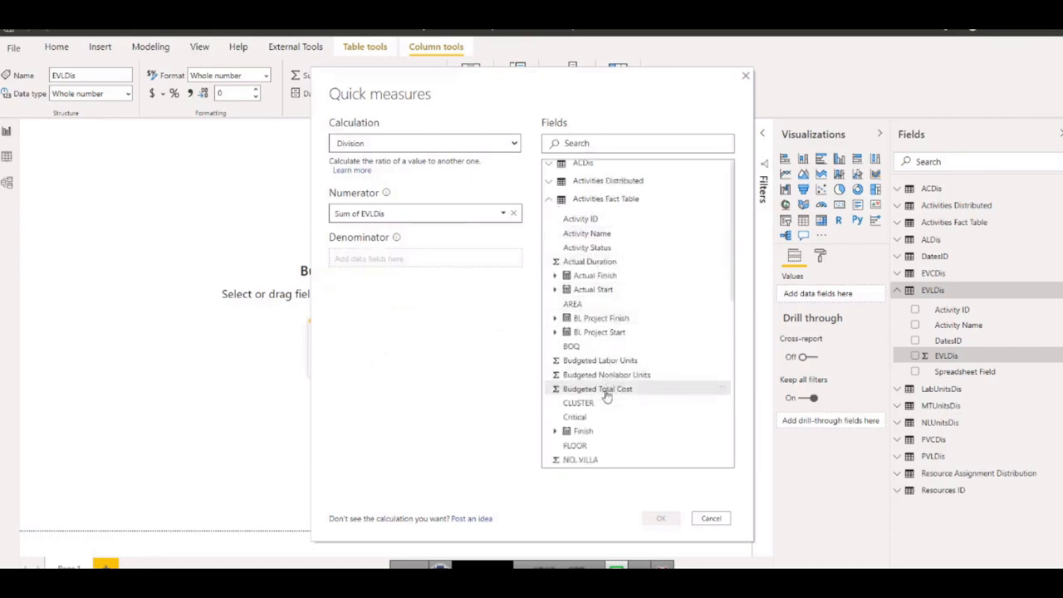
pyautogui.scroll(-3, 606, 396)
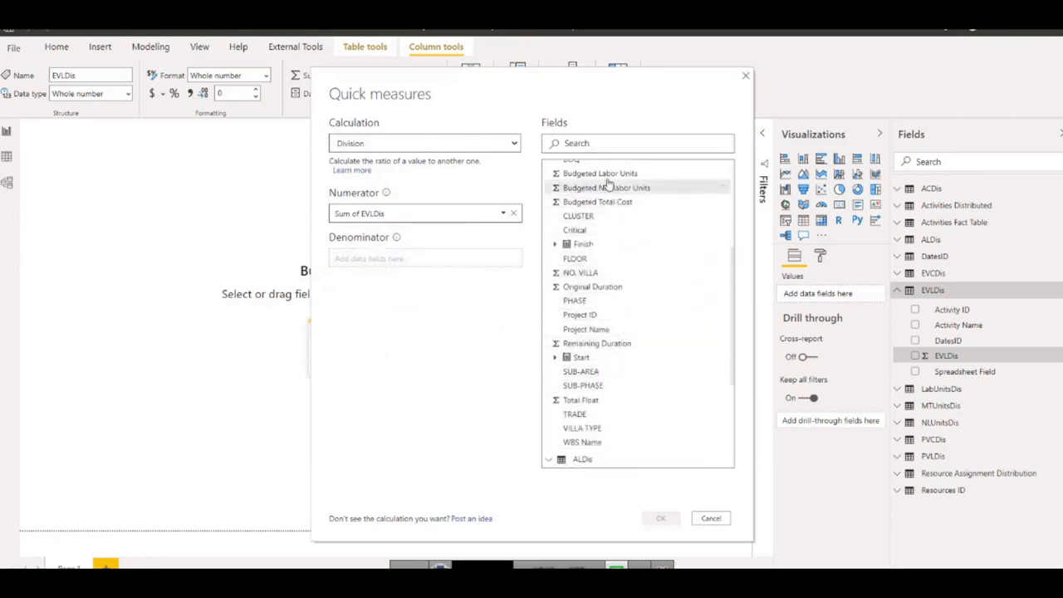
pyautogui.moveTo(605, 176); pyautogui.dragTo(357, 263)
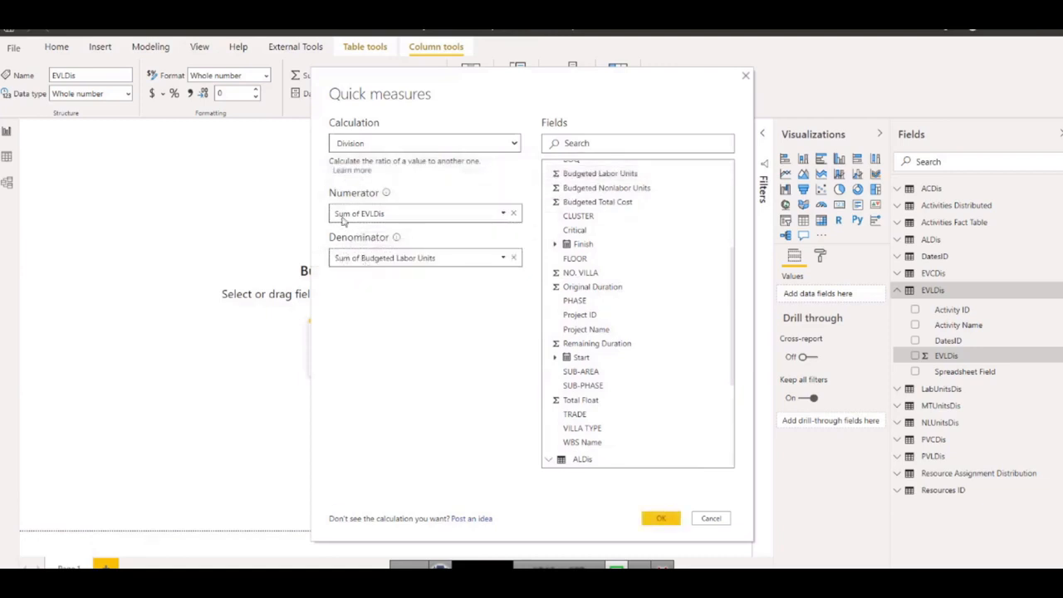
pyautogui.click(654, 519)
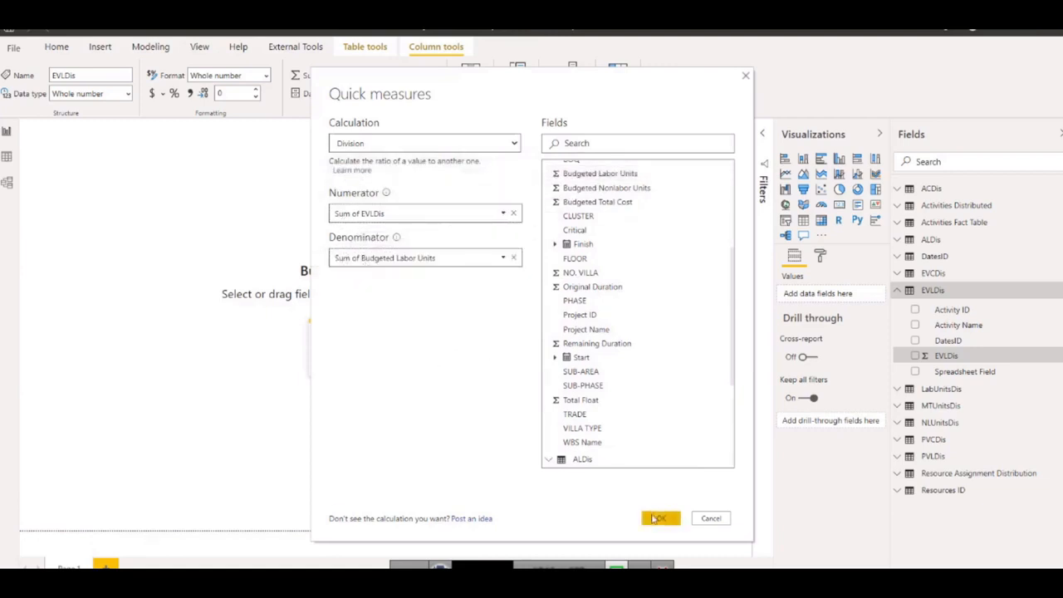
pyautogui.click(503, 213)
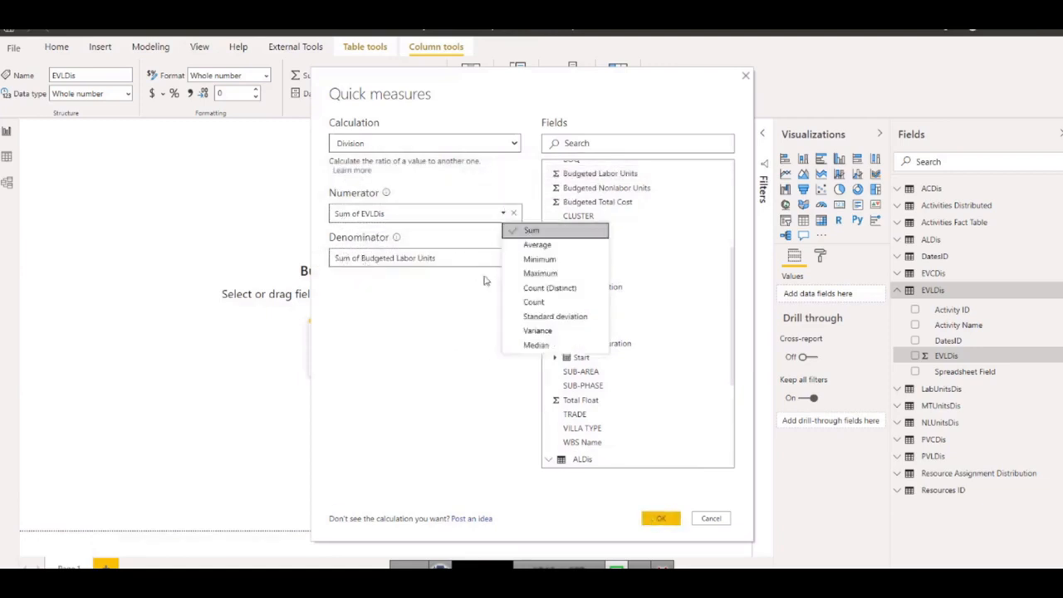
pyautogui.click(531, 234)
pyautogui.click(671, 519)
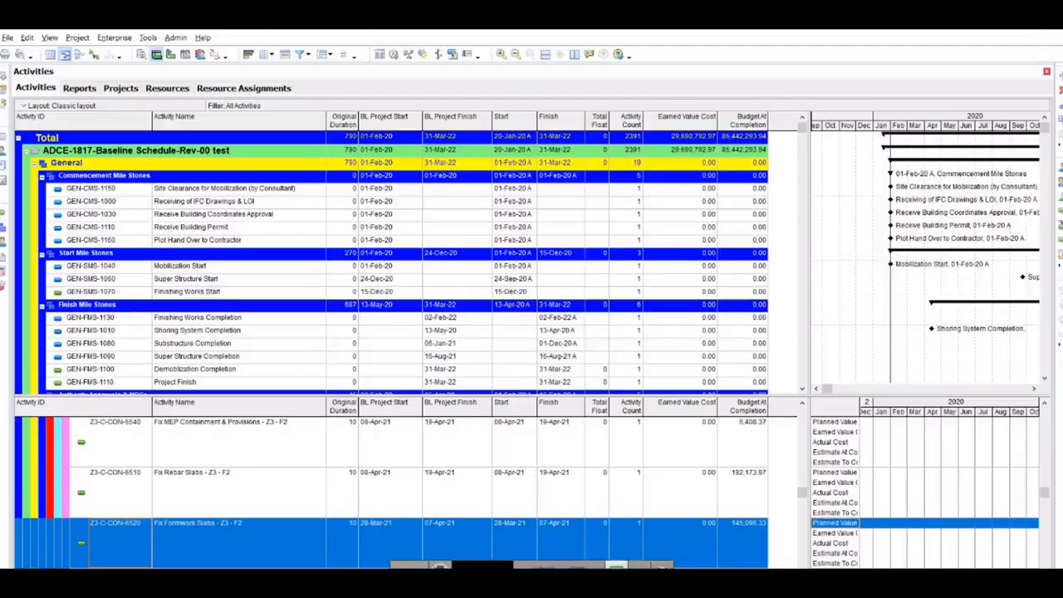
# In Primavera P6, examine the Performance % Complete fields among the available Percent Completes columns, close the column options unchanged, and return to Power BI.
pyautogui.rightClick(778, 124)
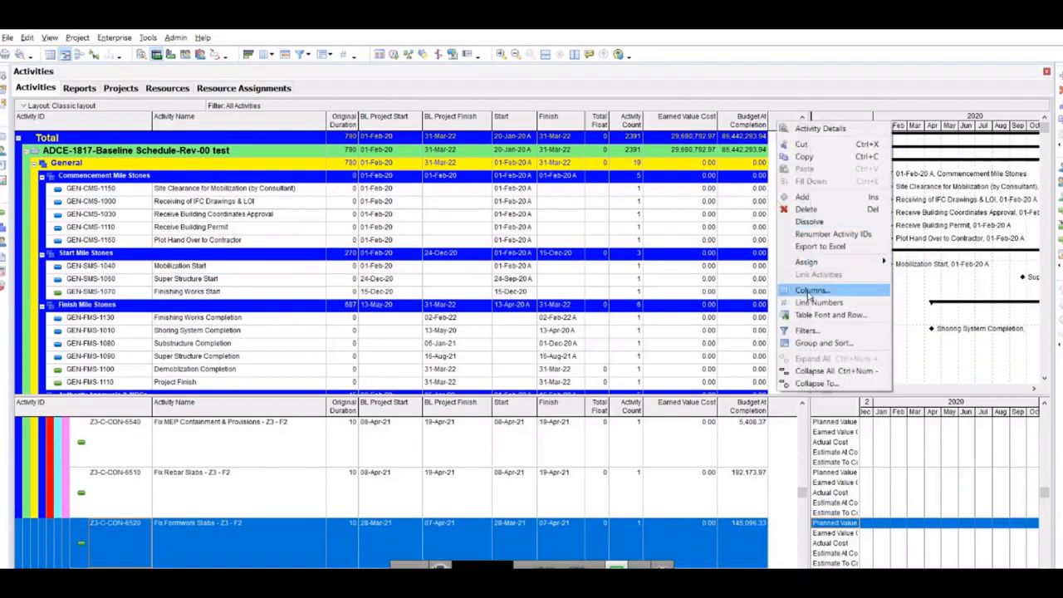
pyautogui.click(793, 285)
pyautogui.click(482, 303)
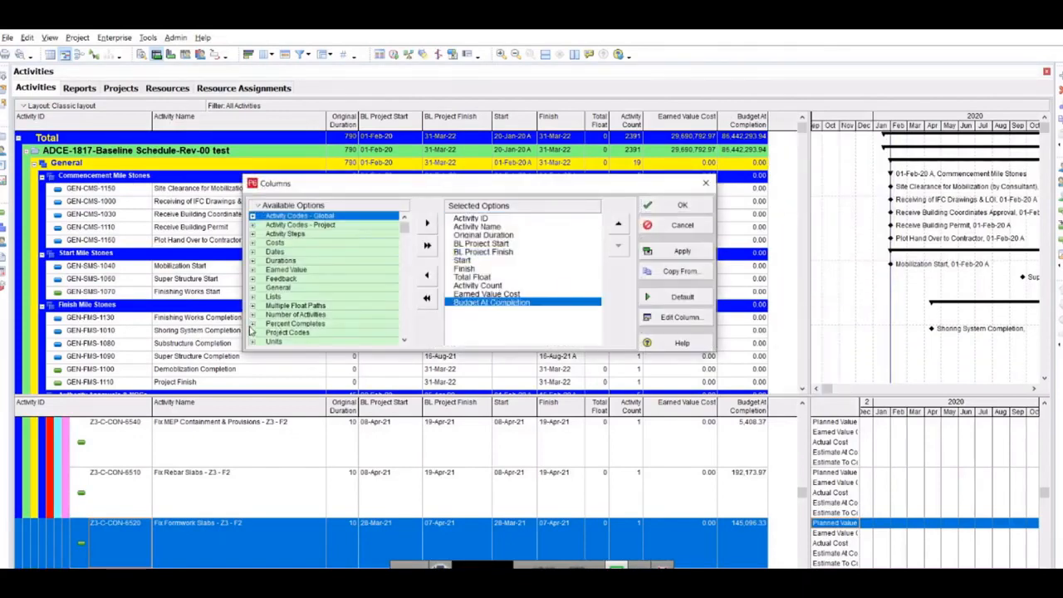
pyautogui.click(253, 324)
pyautogui.click(344, 327)
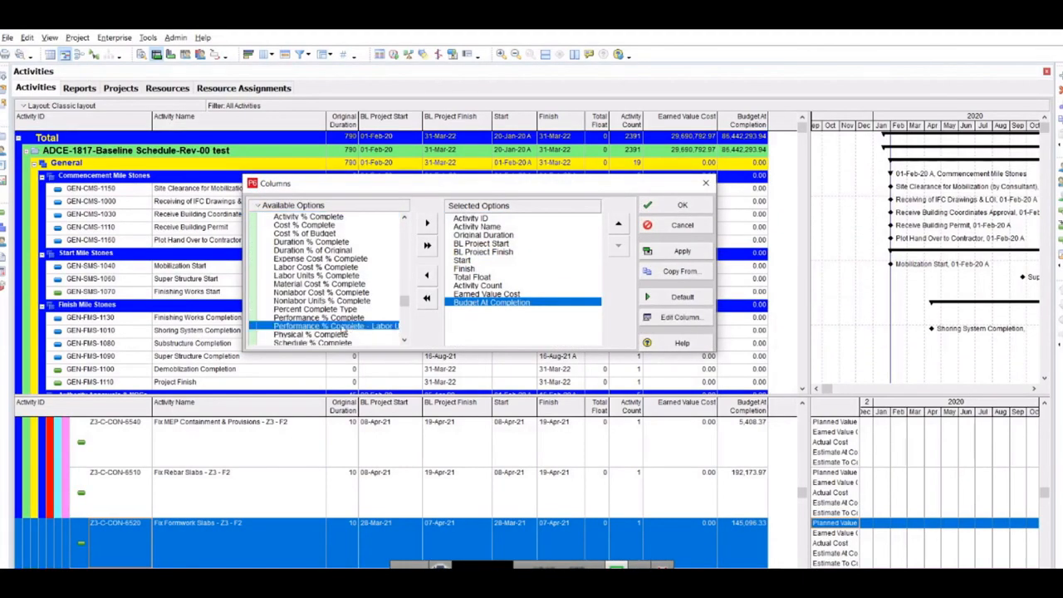
pyautogui.click(322, 318)
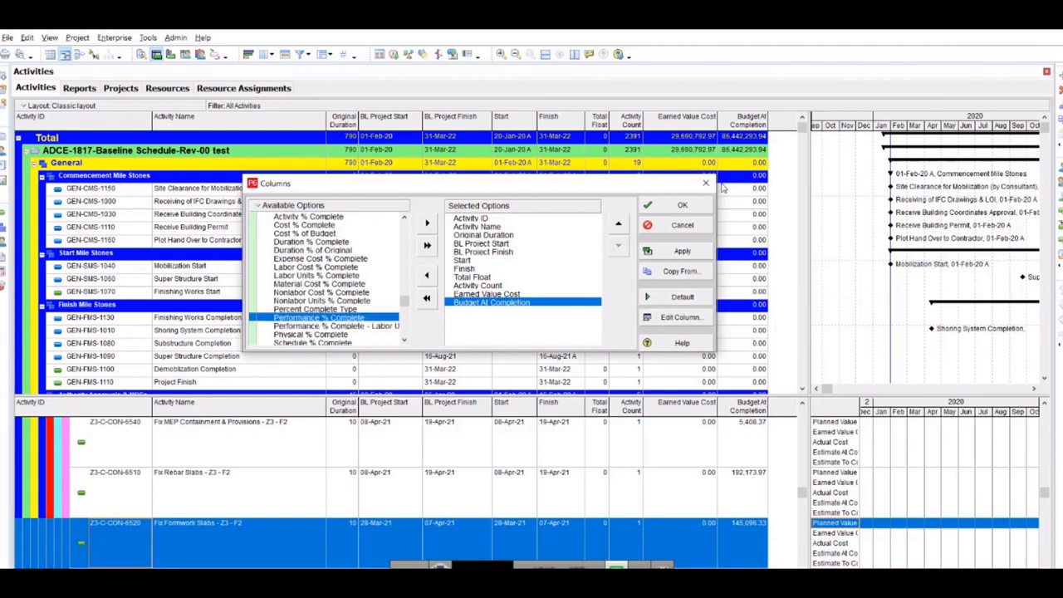
pyautogui.click(706, 183)
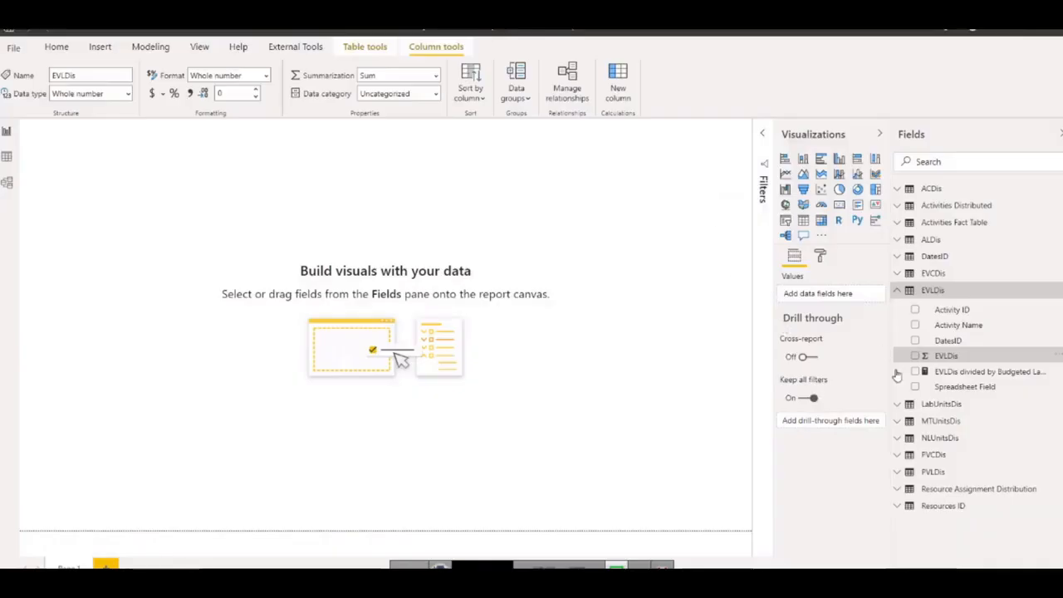
# Rename the new division measure in the EVLDis table as EVLDis % and collapse the table.
pyautogui.click(976, 372)
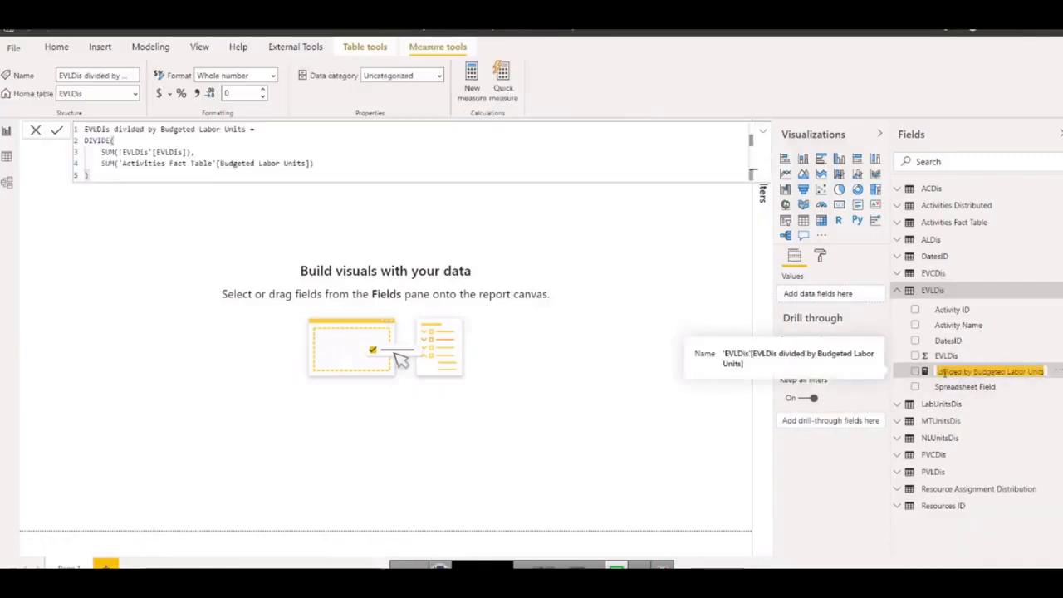
pyautogui.moveTo(938, 372); pyautogui.dragTo(1058, 377)
pyautogui.press('BackSpace')
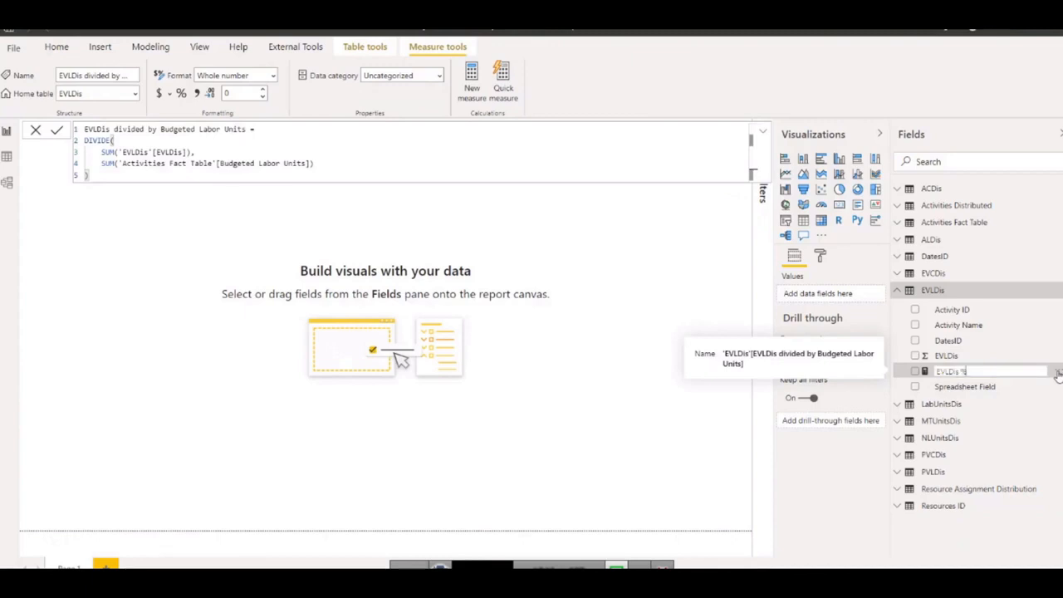
pyautogui.press('Return')
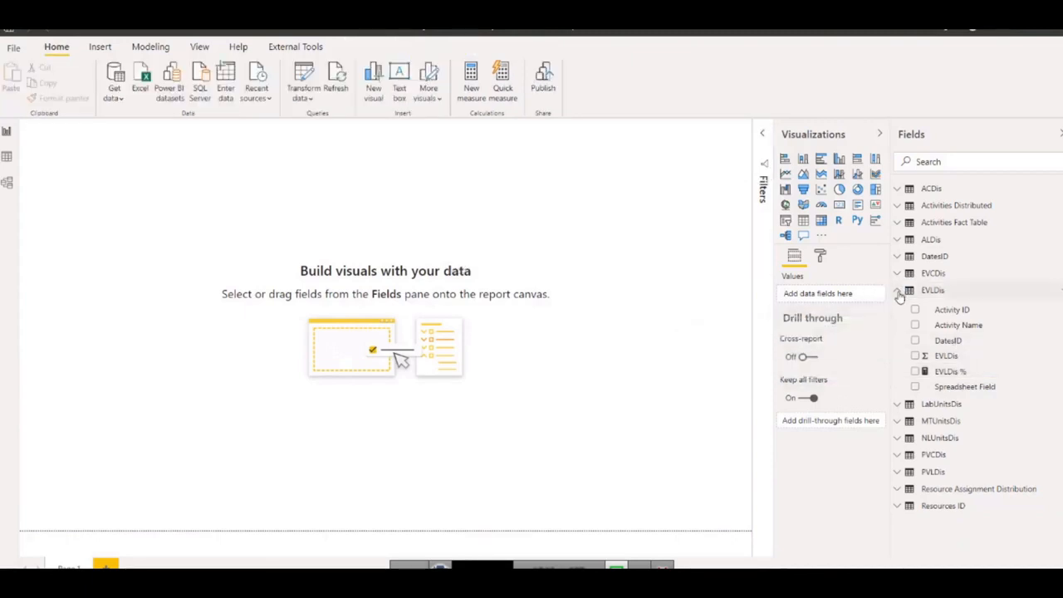
pyautogui.click(898, 292)
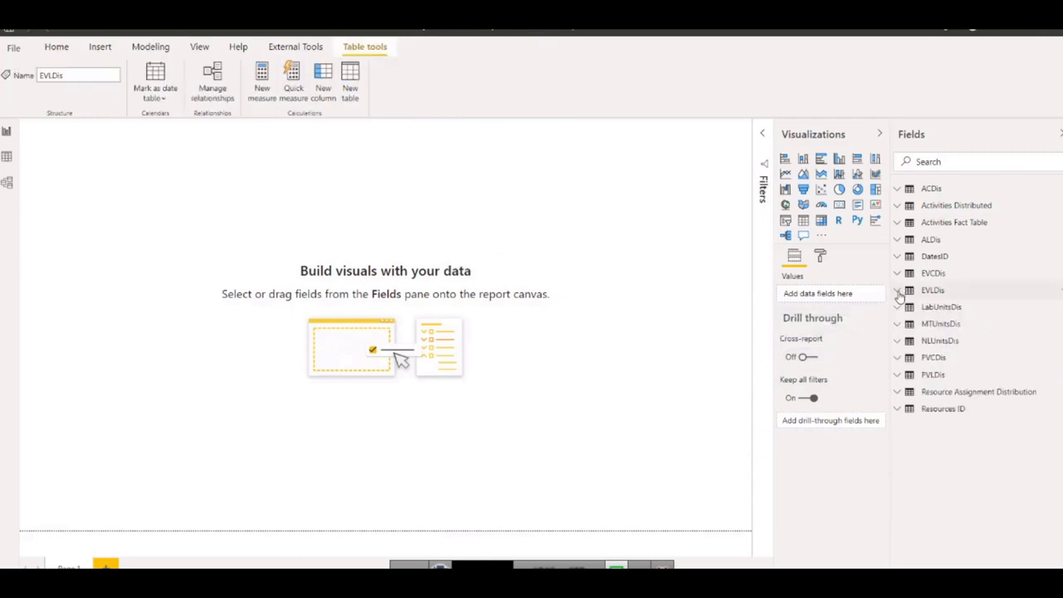
# Create a new measure in the PVCDis table named PVCDis % and begin its formula with the DIVIDE function.
pyautogui.click(898, 359)
pyautogui.click(946, 424)
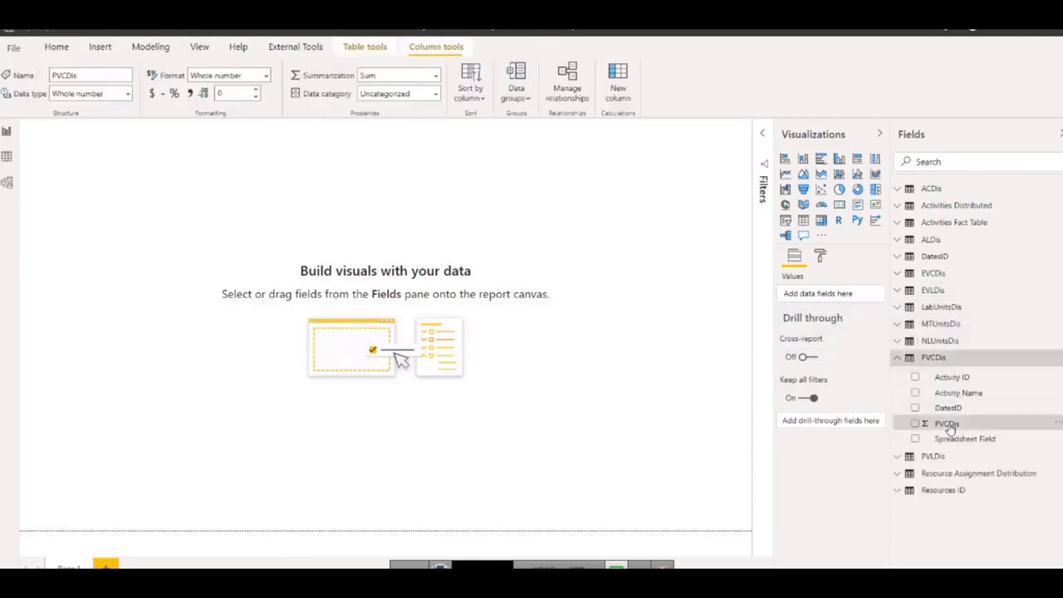
pyautogui.rightClick(949, 426)
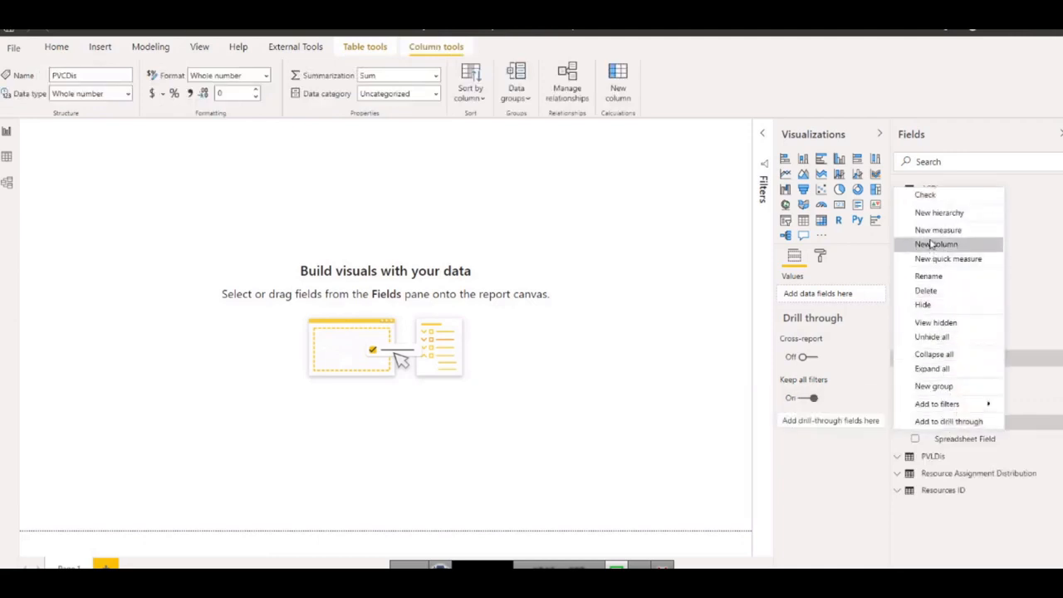
pyautogui.click(934, 232)
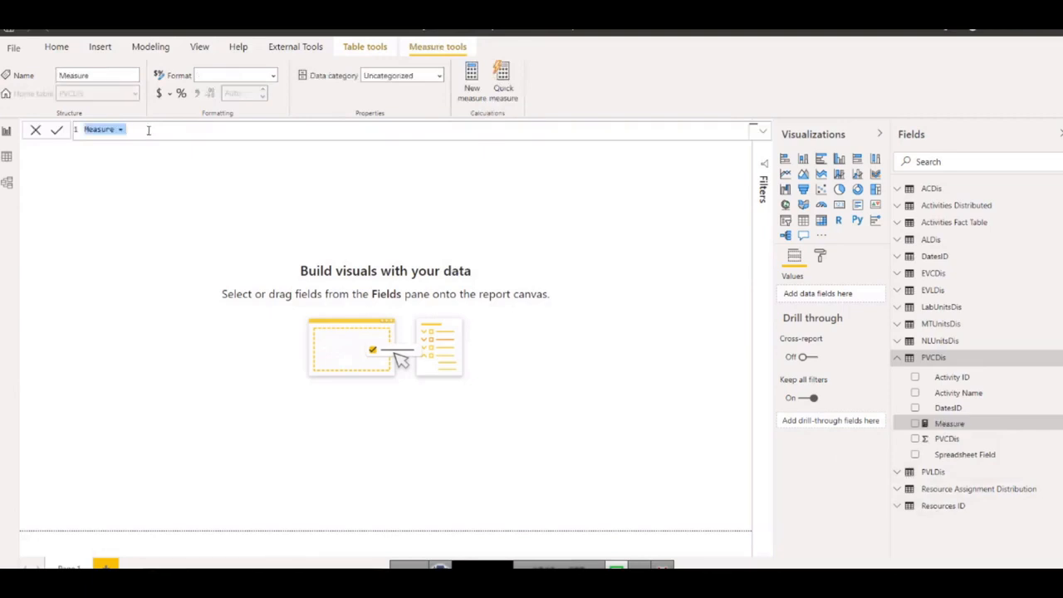
pyautogui.write('PVCDis %')
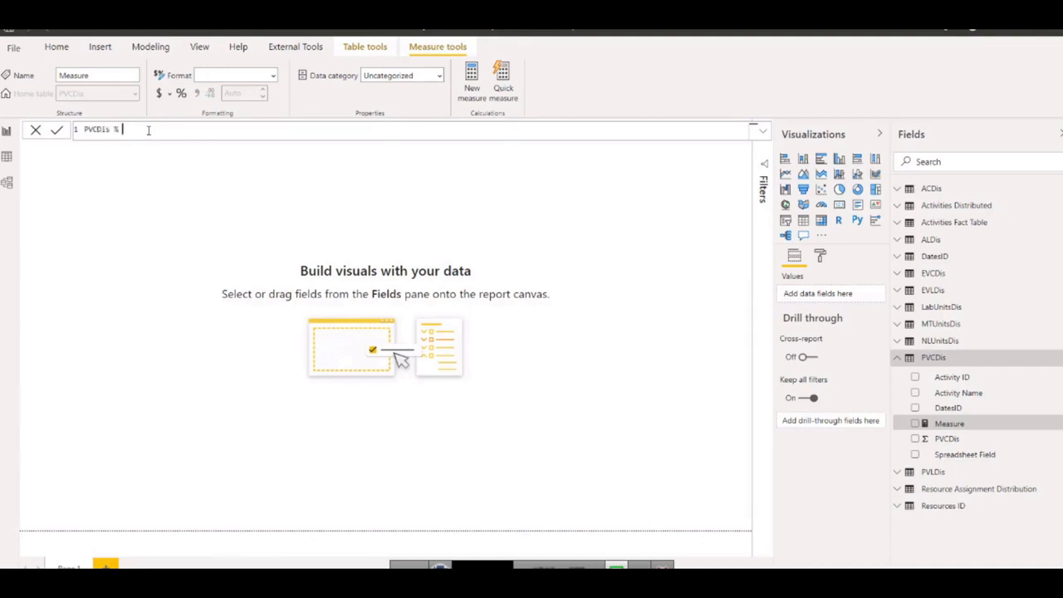
pyautogui.write(' = div')
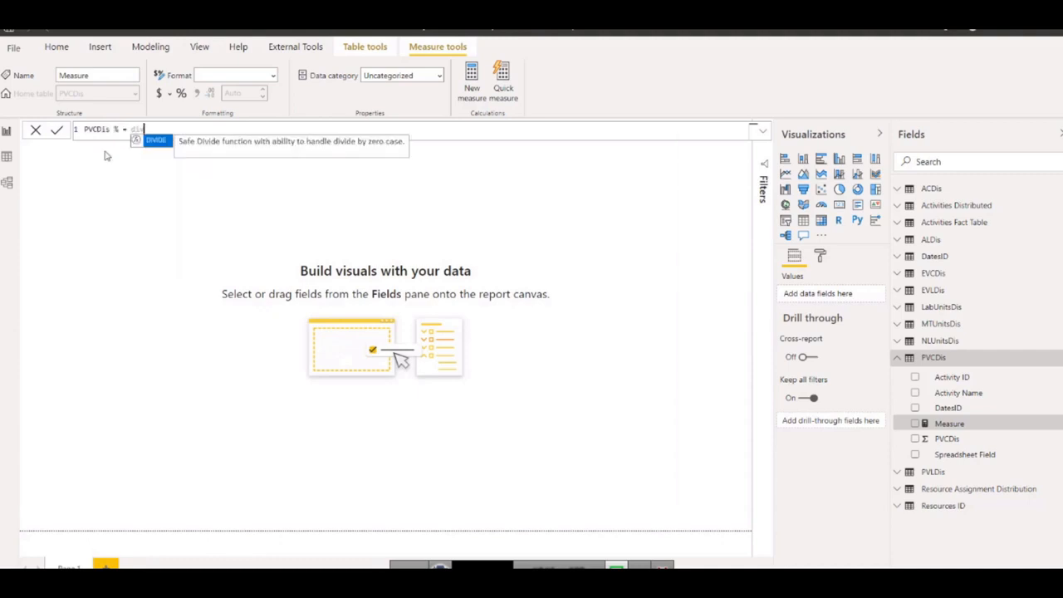
pyautogui.click(160, 141)
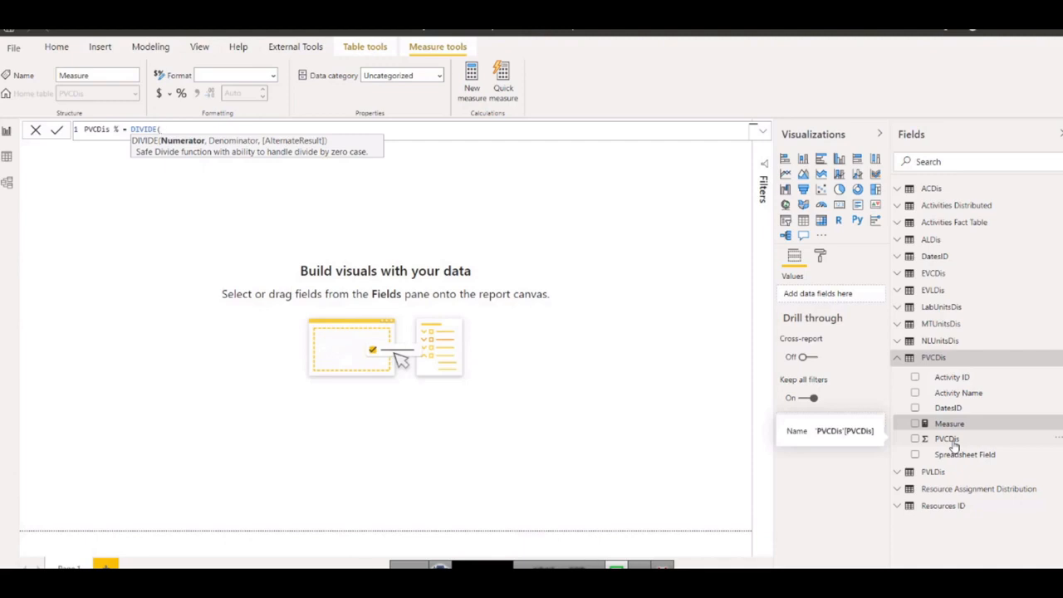
# Examine the PVCDis column's values in the PVCDis table data, leave its filter unchanged, and return to the report view.
pyautogui.click(6, 160)
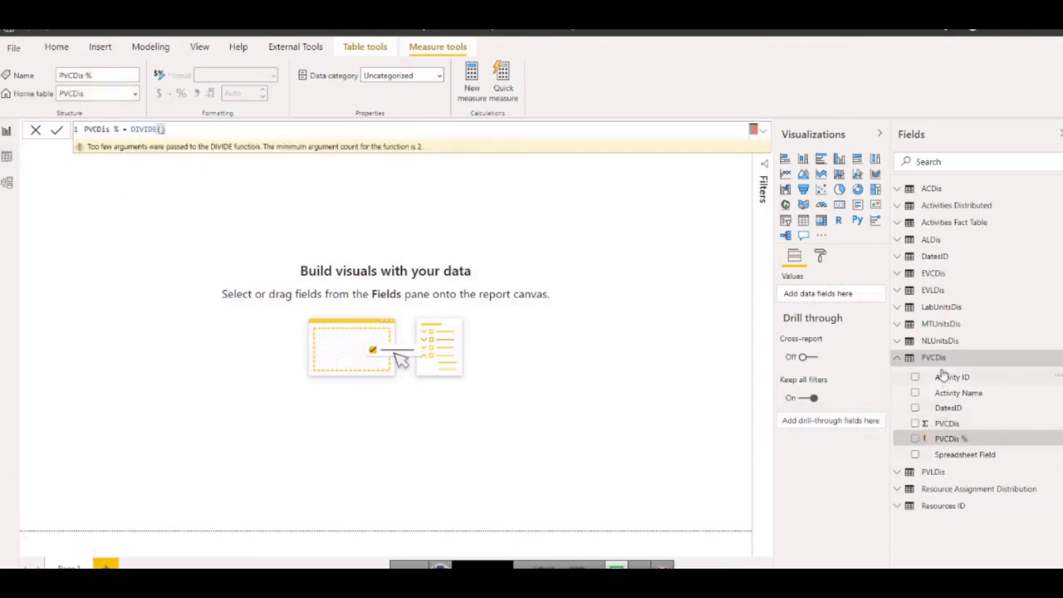
pyautogui.click(8, 158)
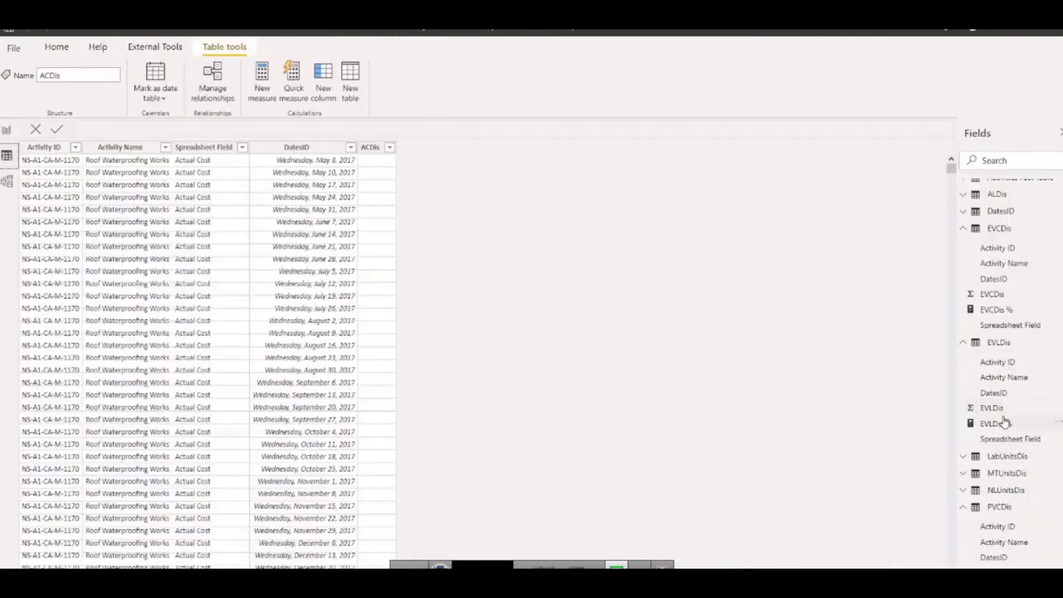
pyautogui.scroll(-2, 1009, 419)
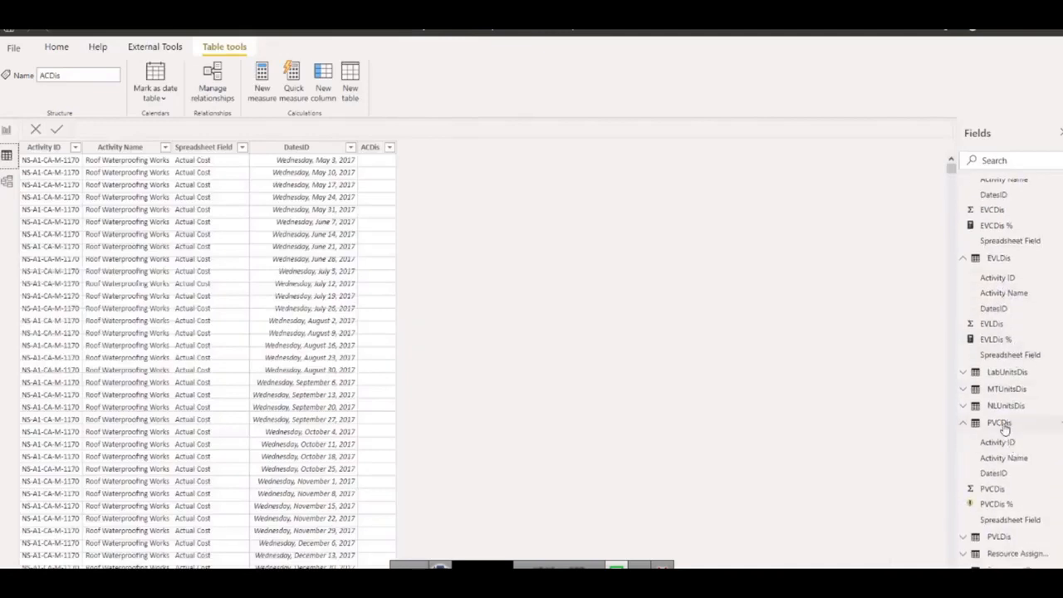
pyautogui.click(1004, 426)
pyautogui.click(999, 519)
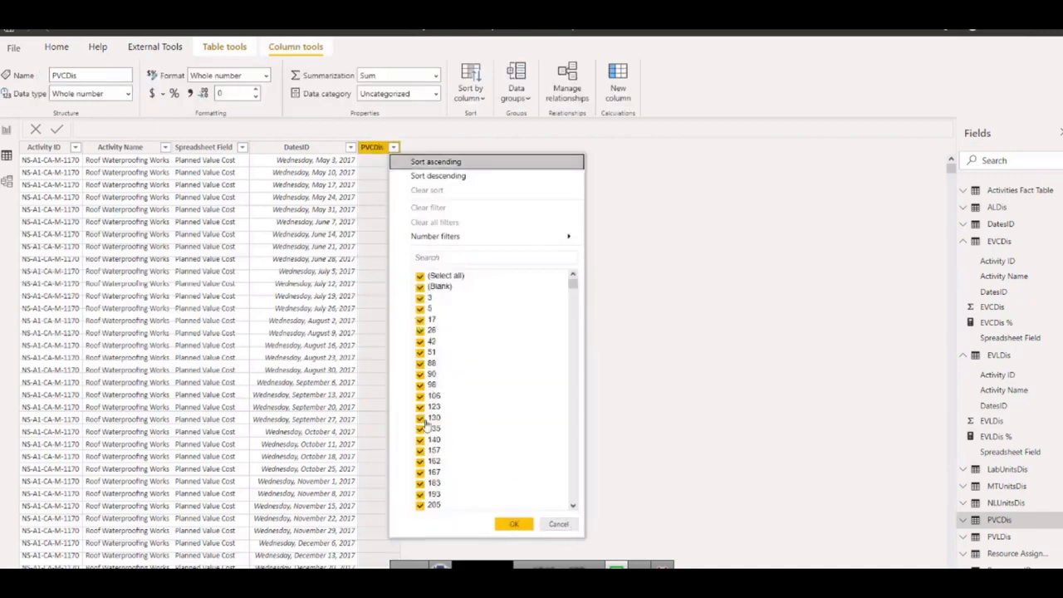
pyautogui.click(559, 524)
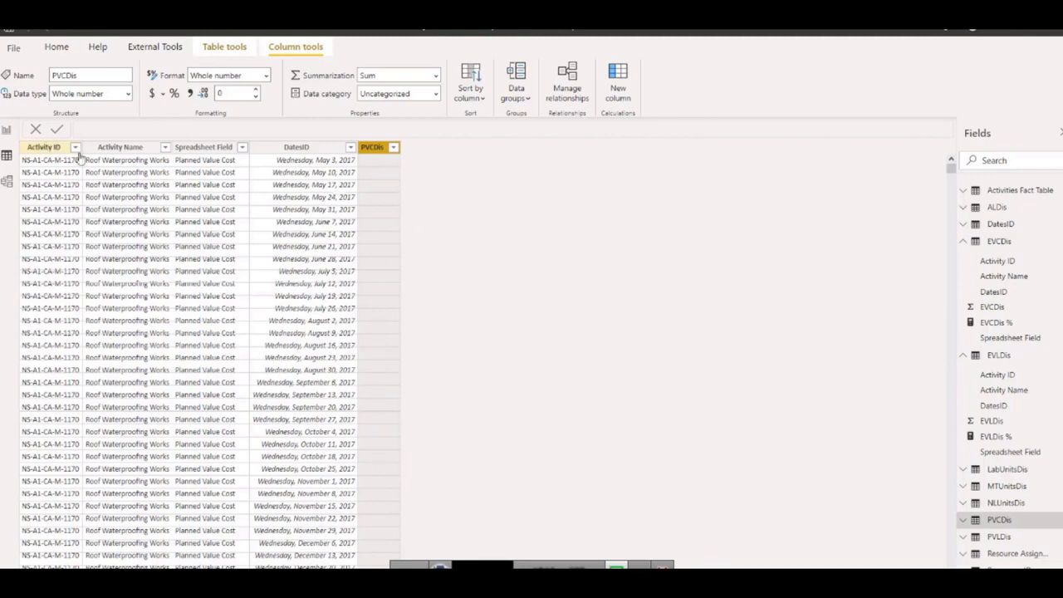
pyautogui.click(10, 131)
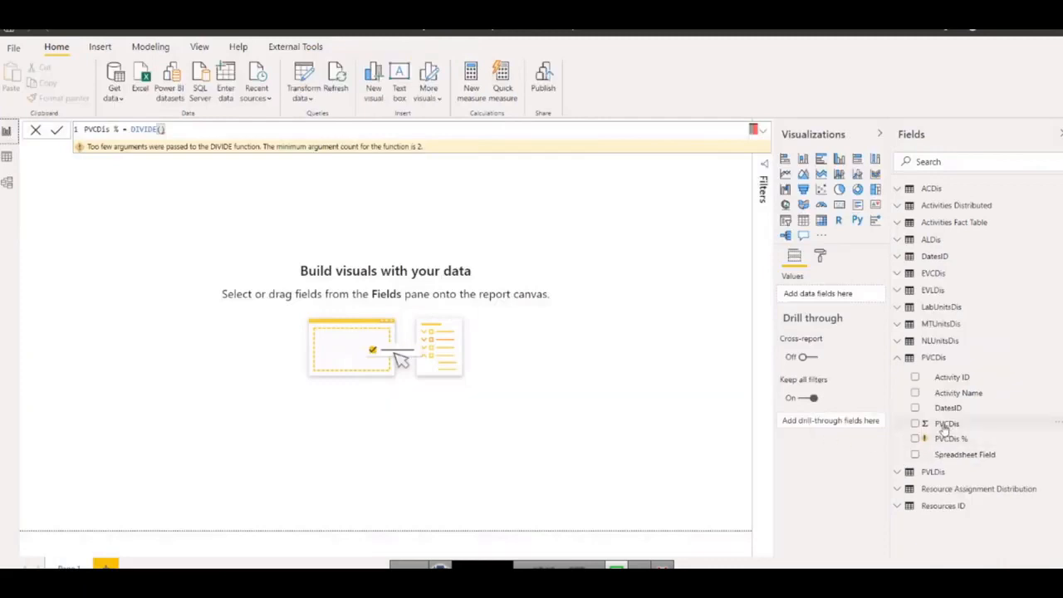
# Enter SUM(PVCDis[PVCDis]) as the numerator of the DIVIDE function in the PVCDis % formula.
pyautogui.click(181, 128)
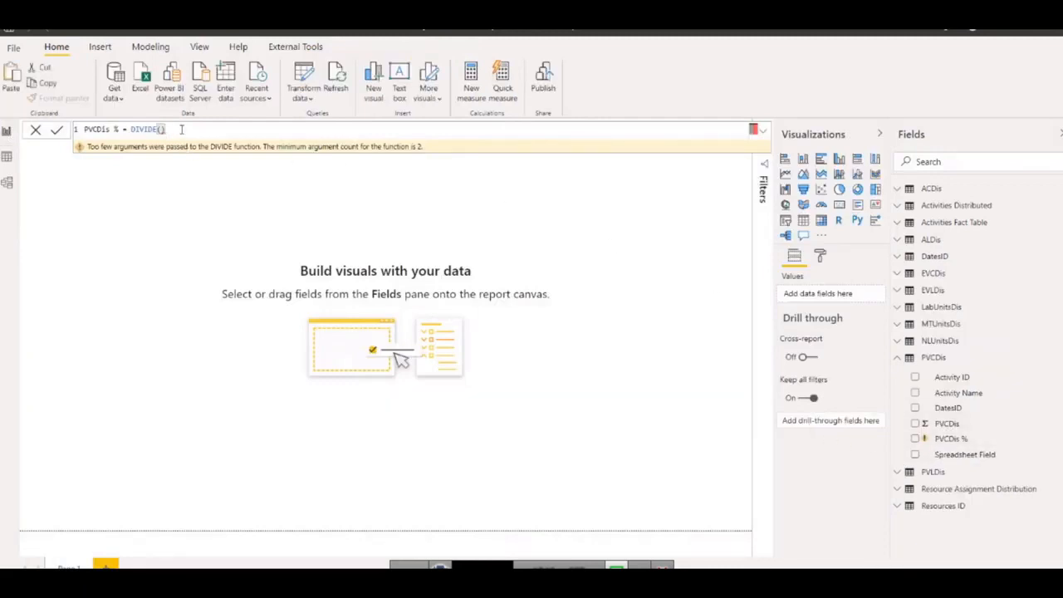
pyautogui.press('BackSpace')
pyautogui.write('sum')
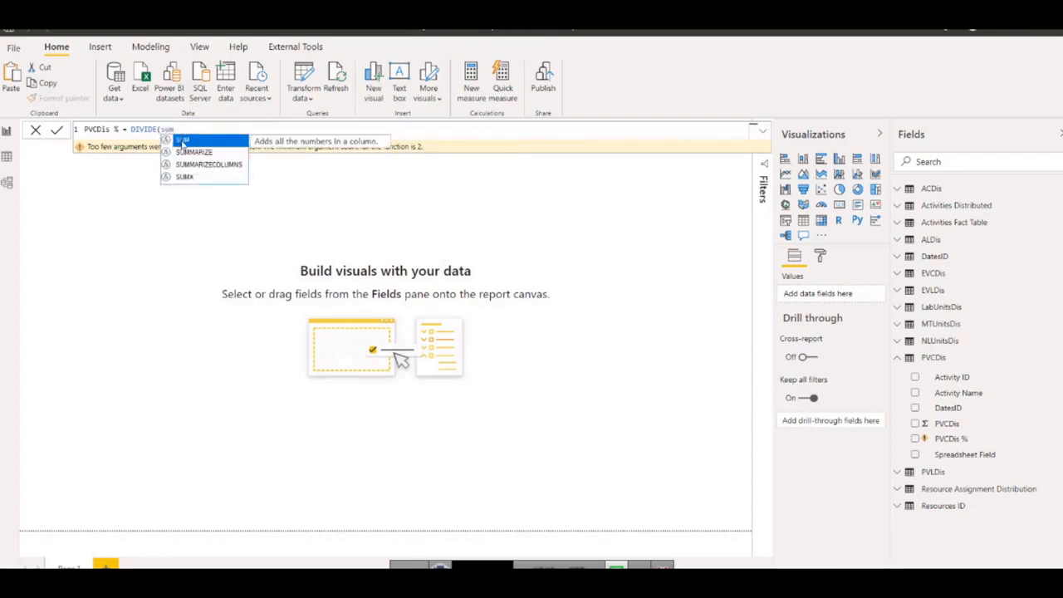
pyautogui.click(182, 141)
pyautogui.write('pv')
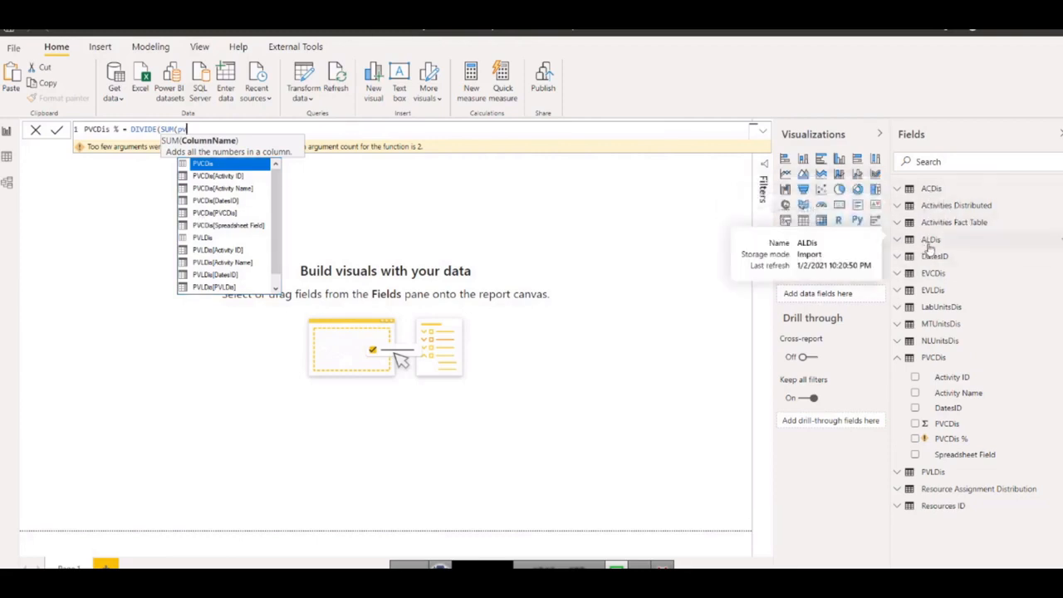
pyautogui.doubleClick(232, 217)
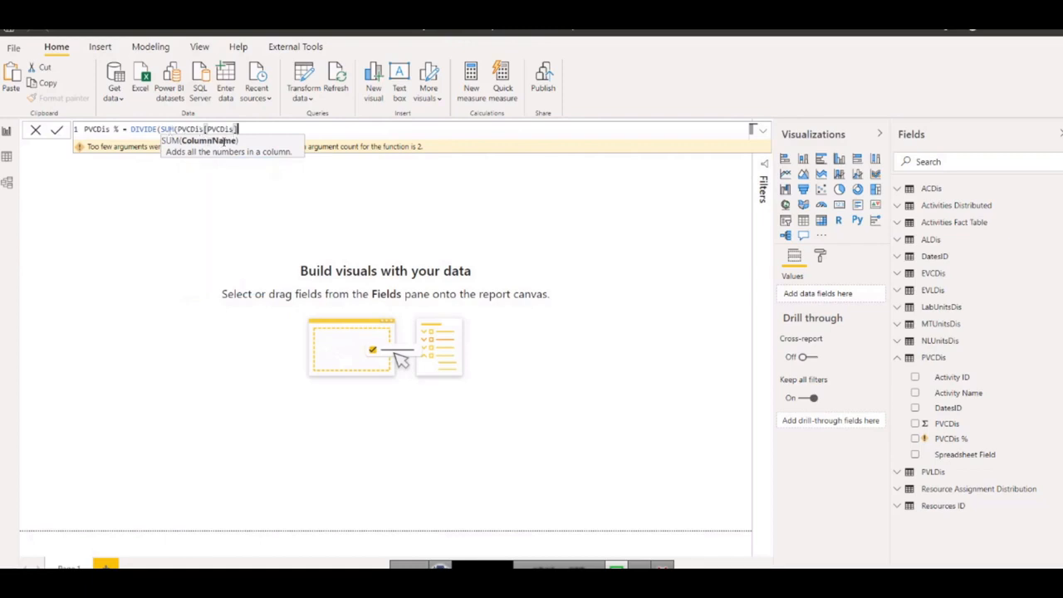
pyautogui.write(')')
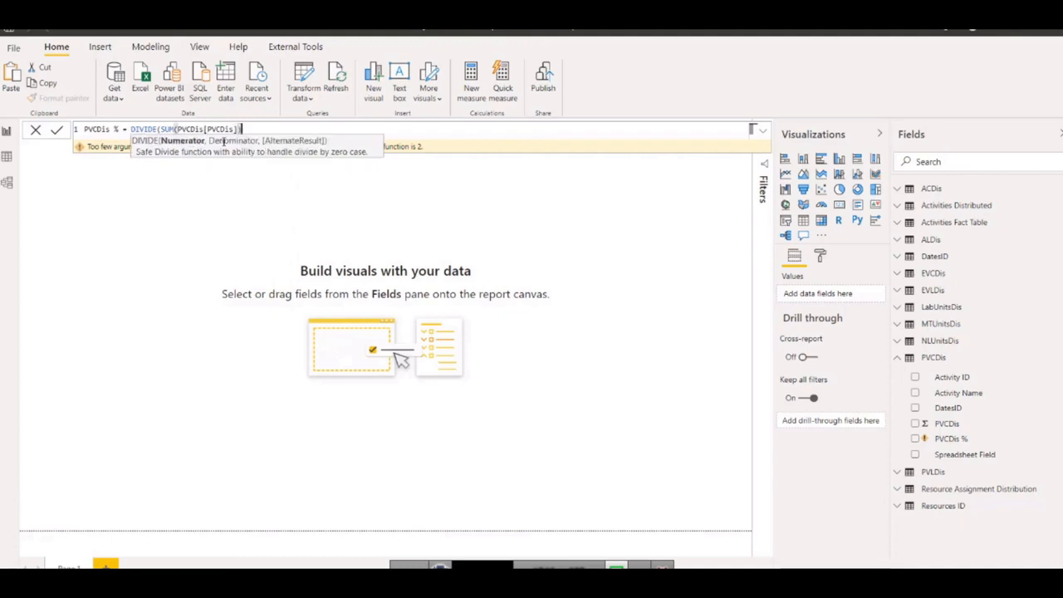
pyautogui.press('BackSpace')
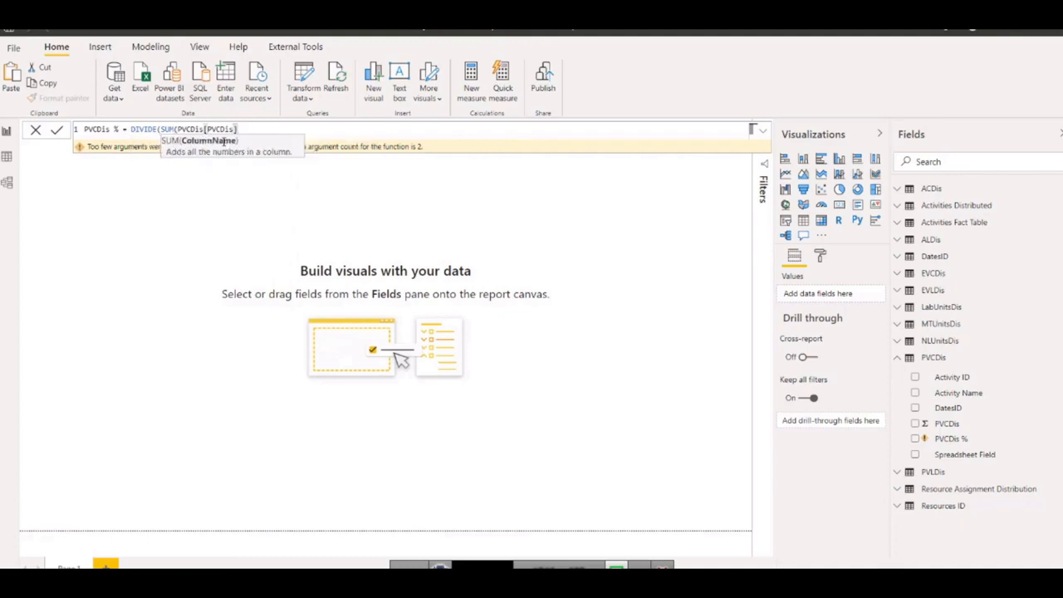
pyautogui.write(',')
pyautogui.press('BackSpace')
pyautogui.write(')')
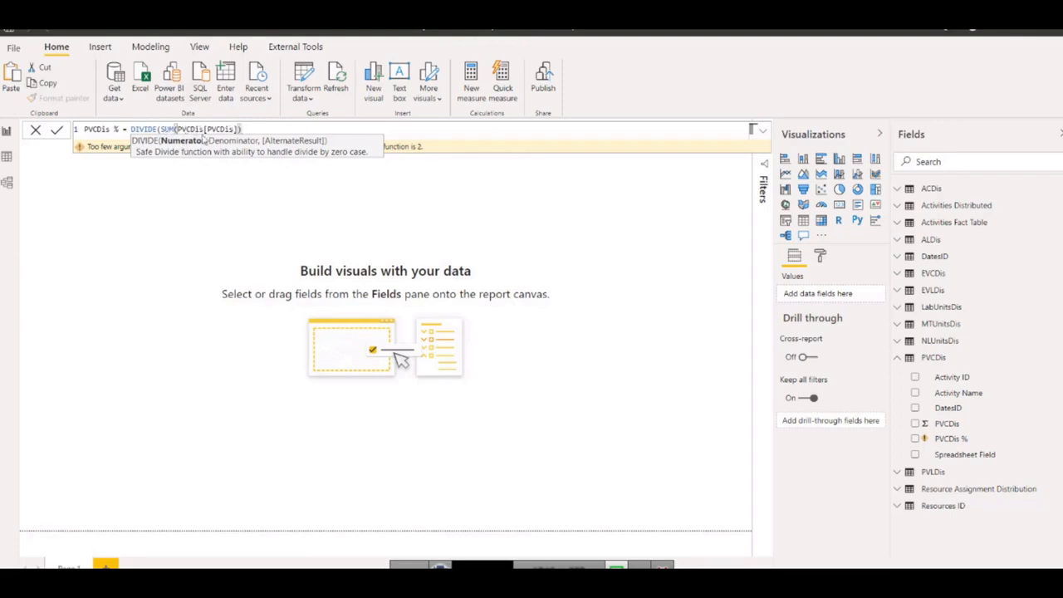
# Add SUM('Activities Fact Table'[Budgeted Total Cost]) as the DIVIDE denominator and commit the PVCDis % formula.
pyautogui.write(',')
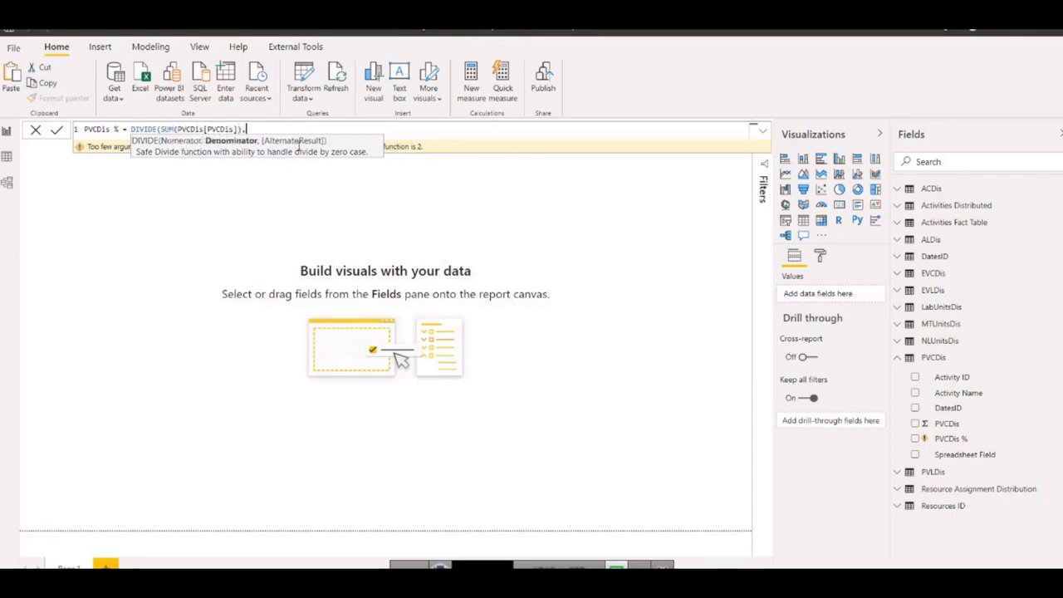
pyautogui.write('SUM(')
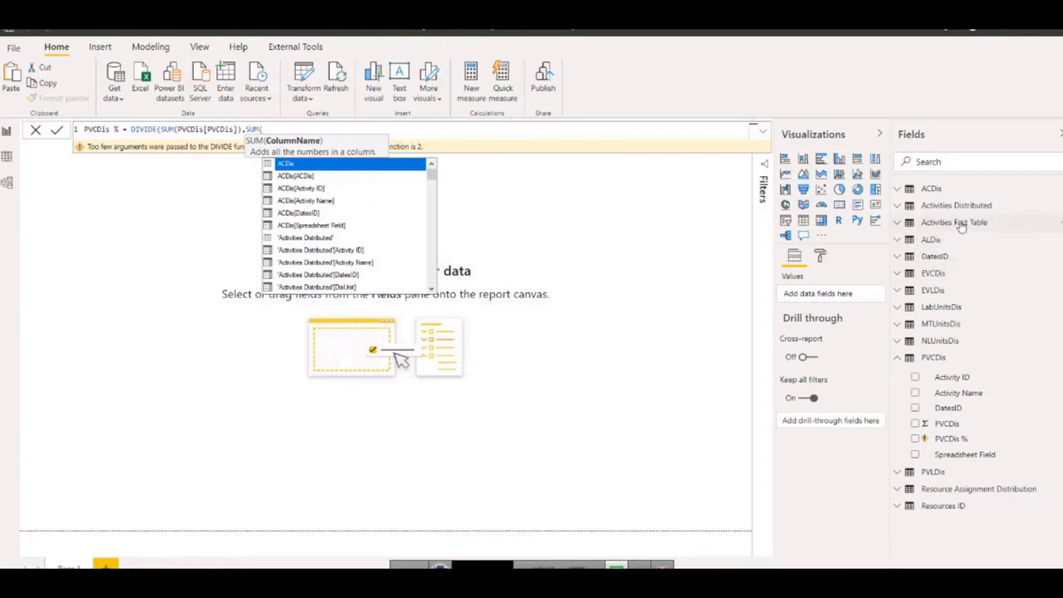
pyautogui.moveTo(957, 229)
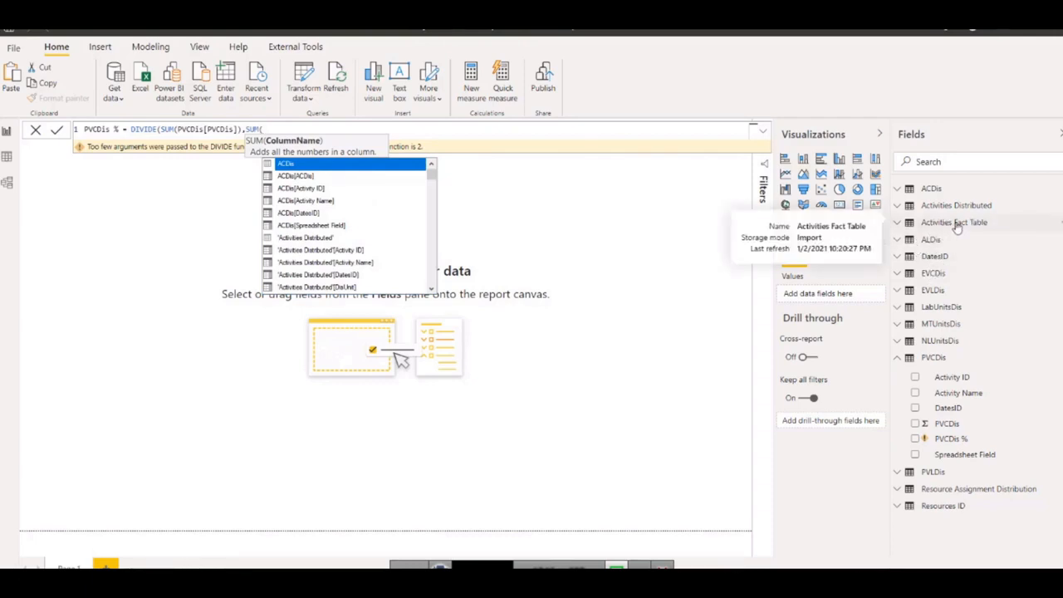
pyautogui.write('bud')
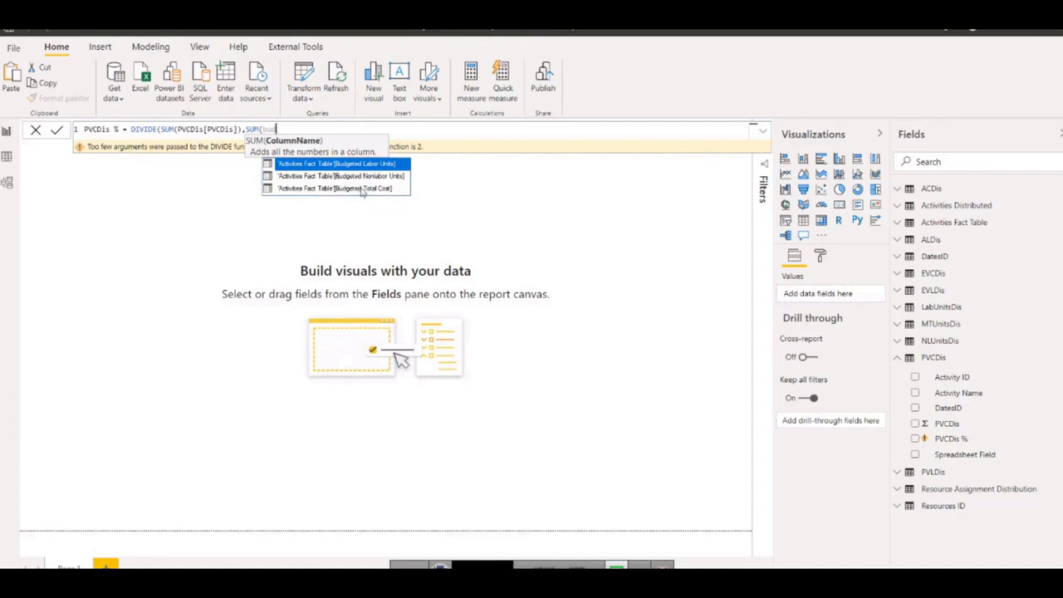
pyautogui.click(358, 189)
pyautogui.write(')')
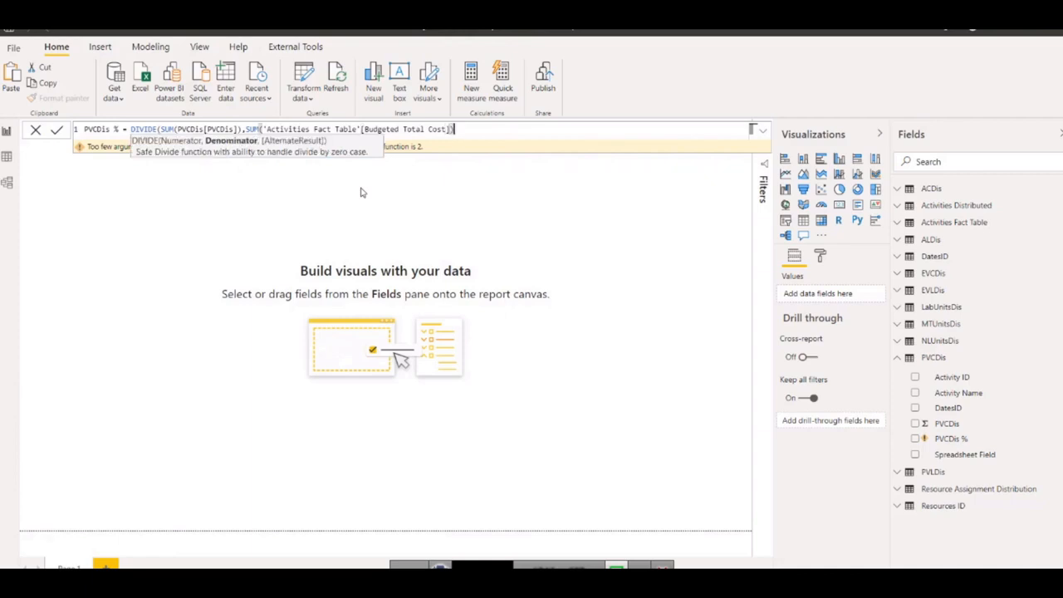
pyautogui.write(')')
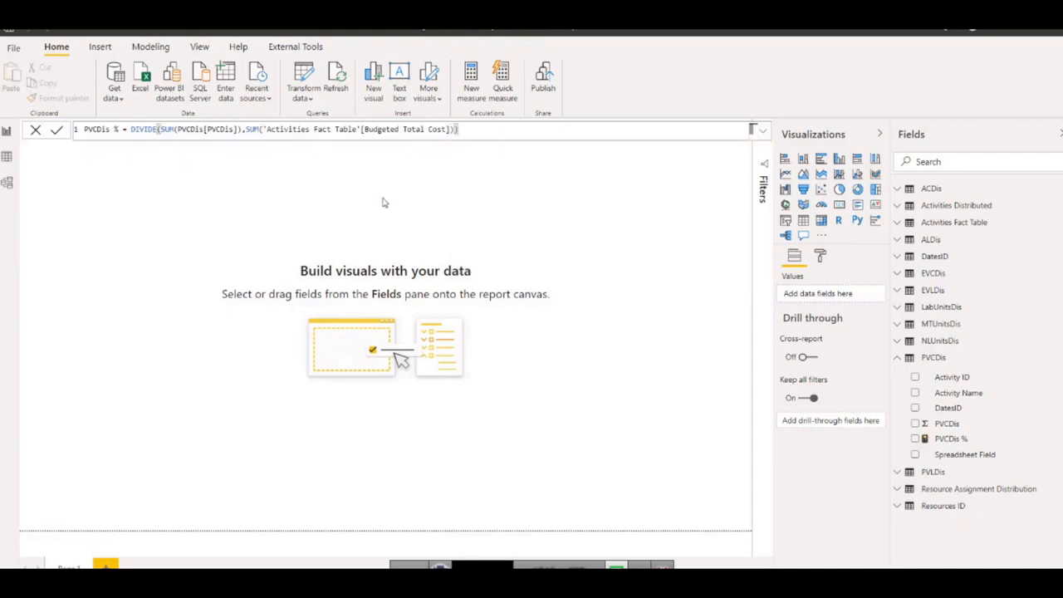
# Format the PVCDis % measure as a percentage and collapse the PVCDis table.
pyautogui.click(948, 440)
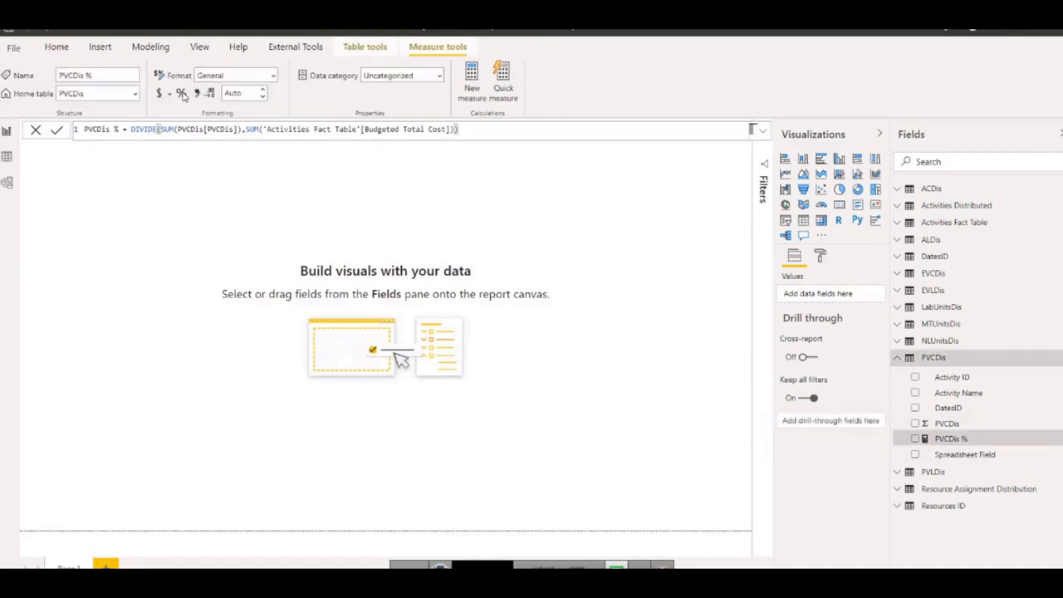
pyautogui.click(181, 93)
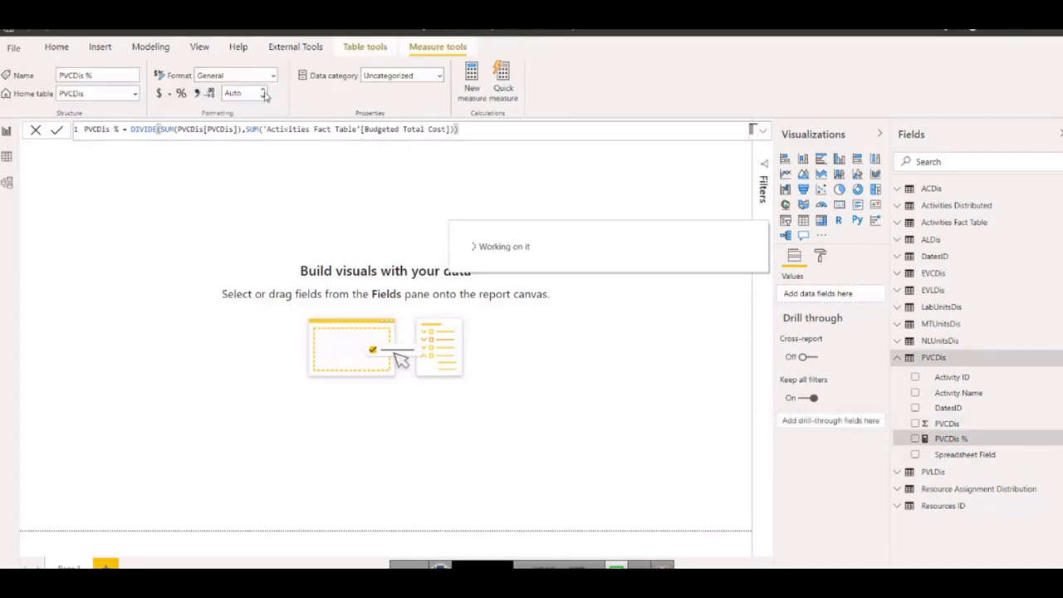
pyautogui.click(897, 358)
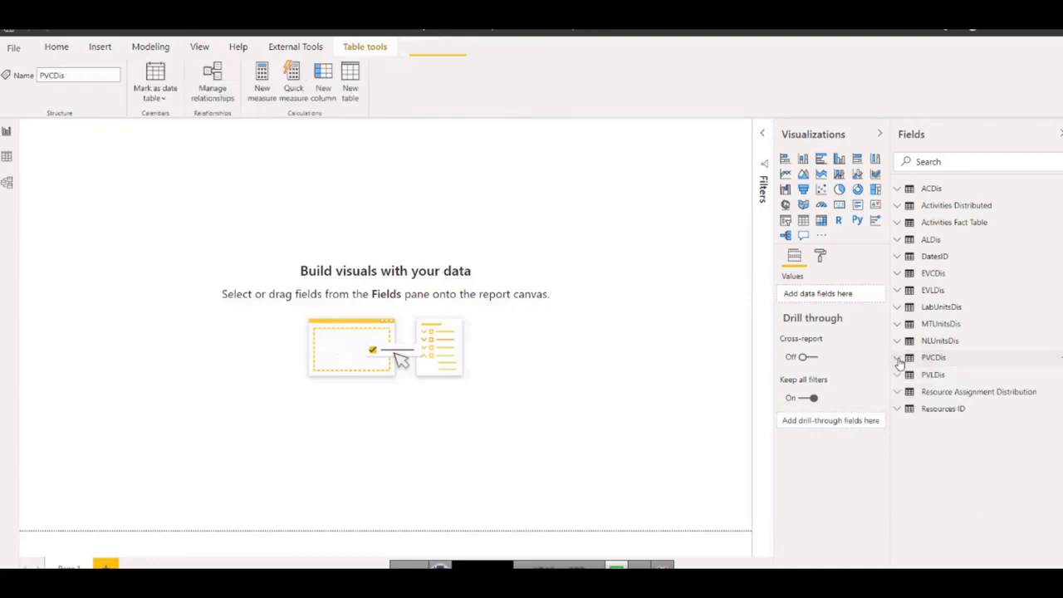
# Create a new measure in the PVLDis table and name it PVLDis % in the formula.
pyautogui.click(898, 375)
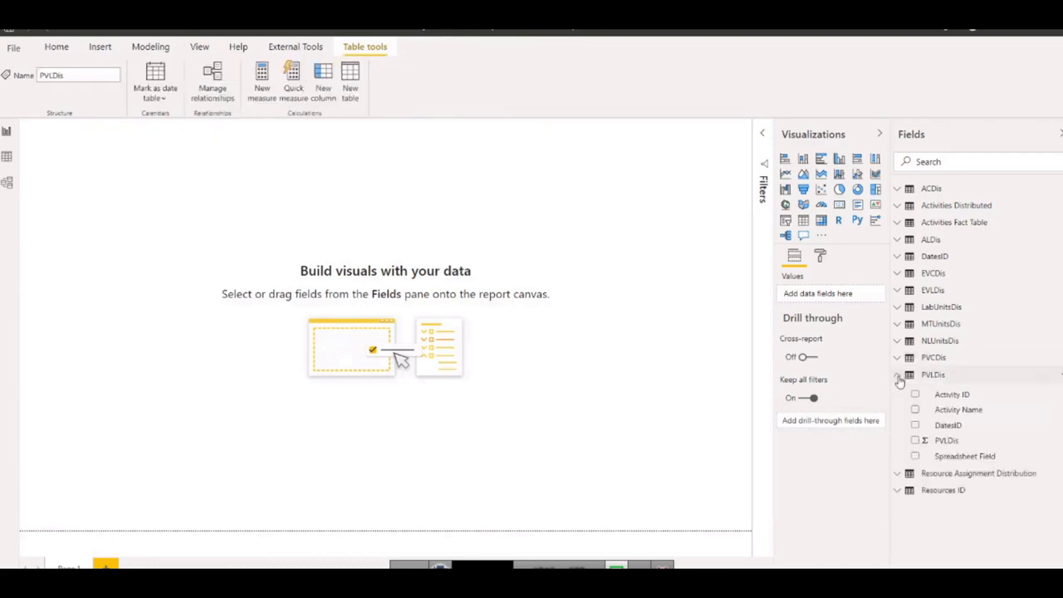
pyautogui.rightClick(947, 445)
pyautogui.press('Escape')
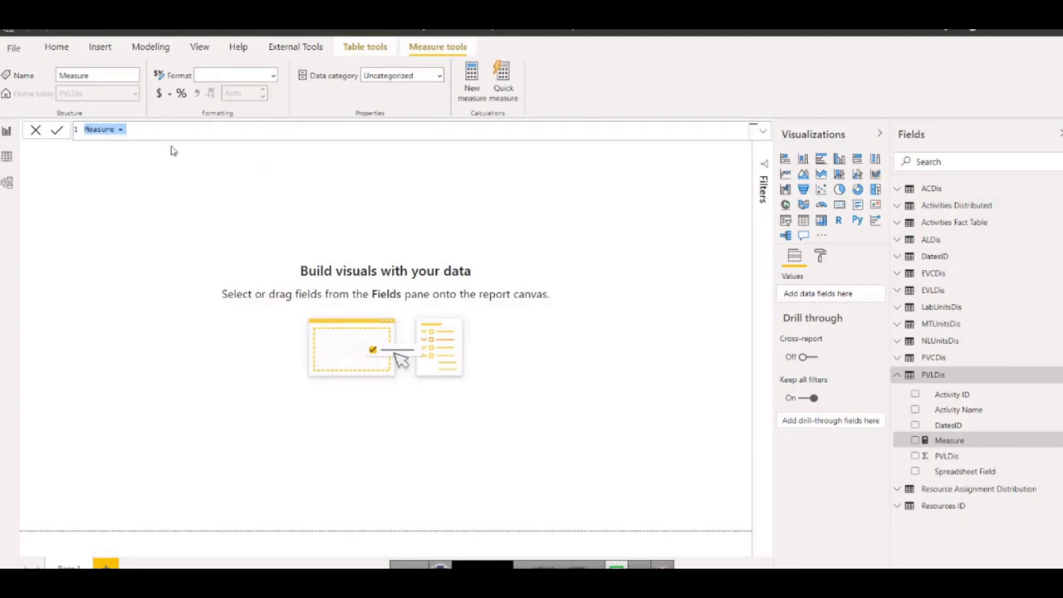
pyautogui.write('PVLDis % = sum')
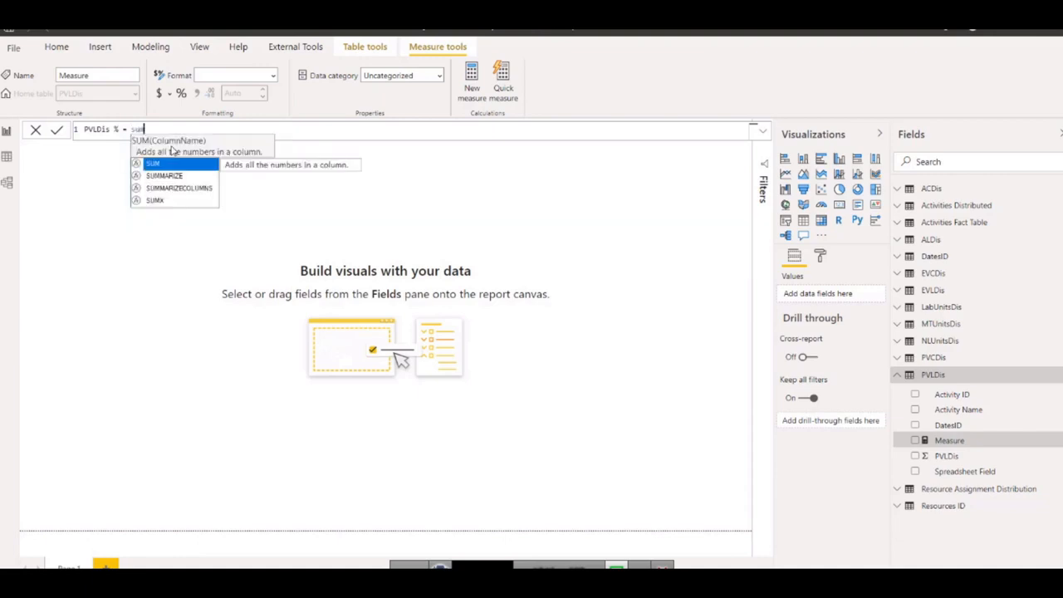
# Enter SUM(PVLDis[PVLDis]) as the first part of the PVLDis % formula.
pyautogui.press('Tab')
pyautogui.write('pvl')
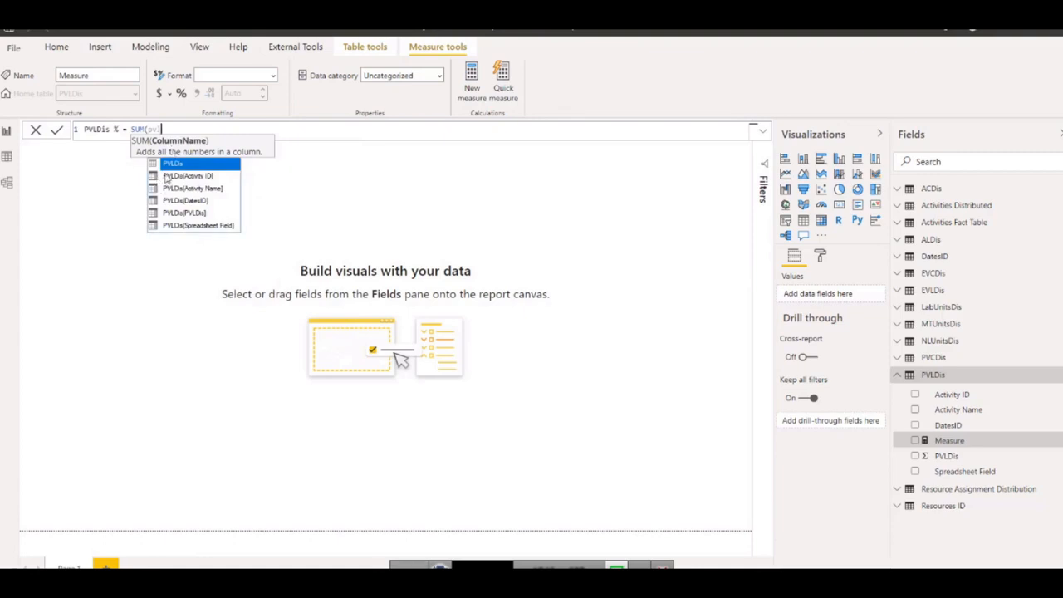
pyautogui.doubleClick(199, 214)
pyautogui.write(')')
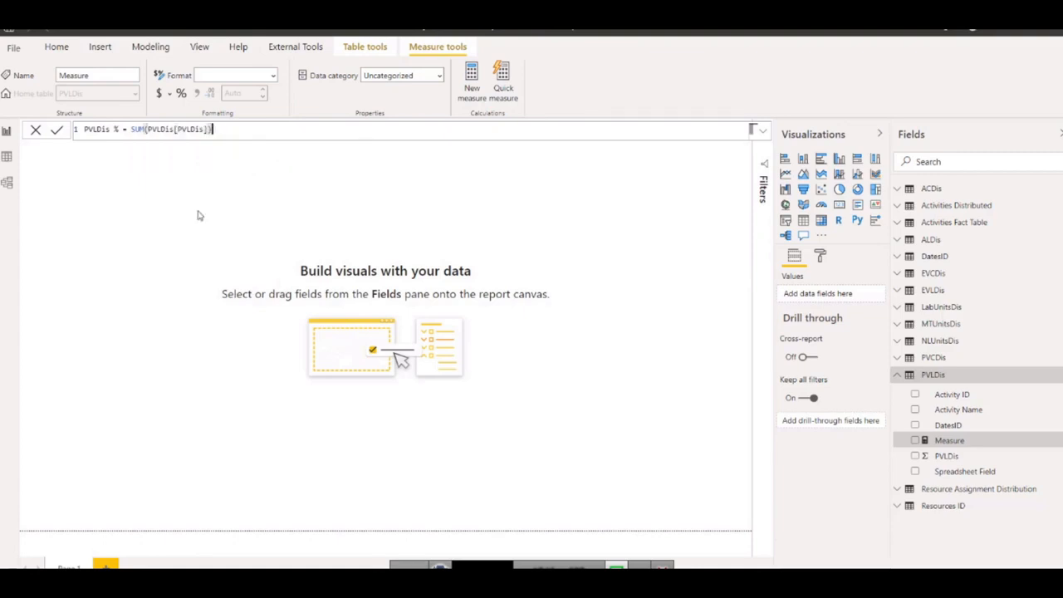
pyautogui.write('/sum(')
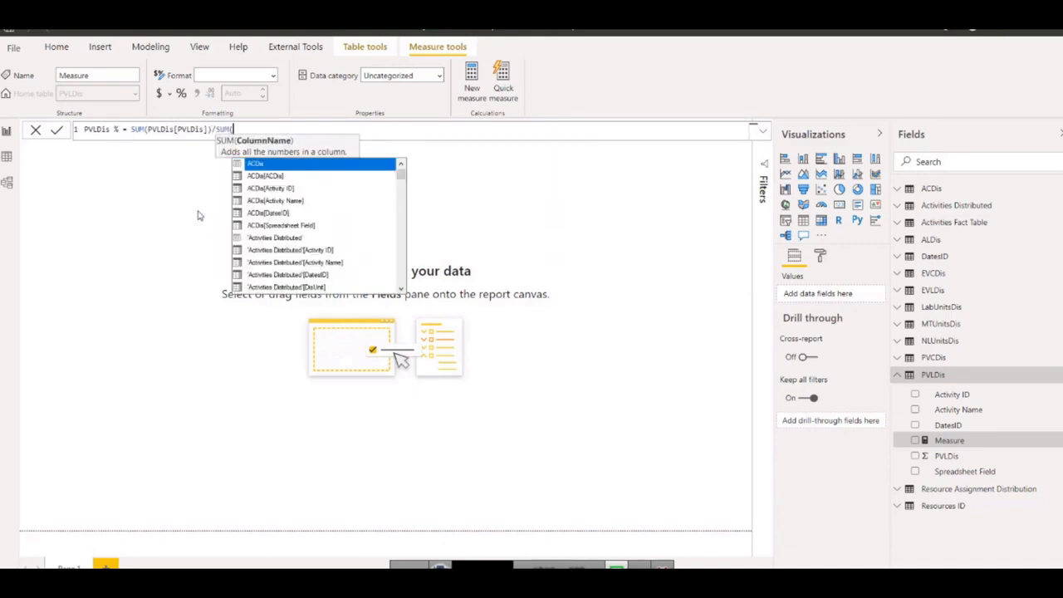
pyautogui.write('bud')
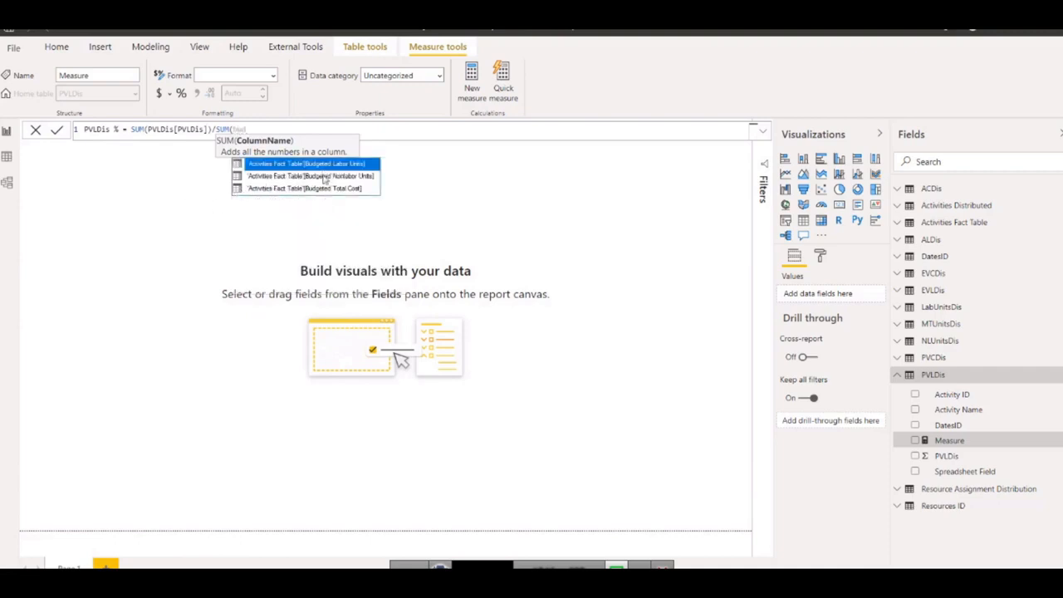
# Complete the PVLDis % formula by dividing by SUM('Activities Fact Table'[Budgeted Labor Units]), and format the measure as a percentage.
pyautogui.click(340, 164)
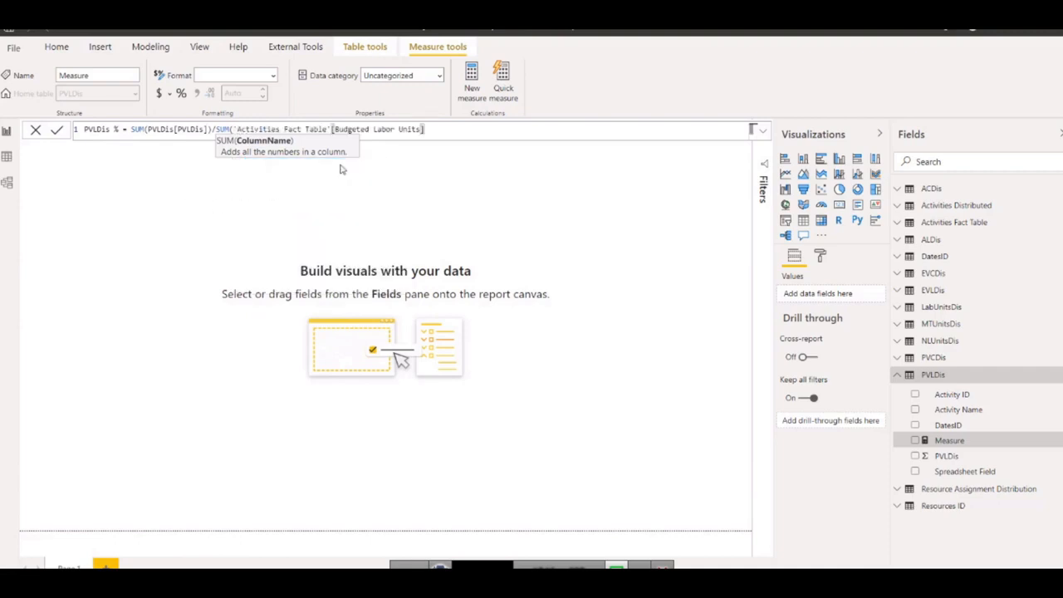
pyautogui.write(')')
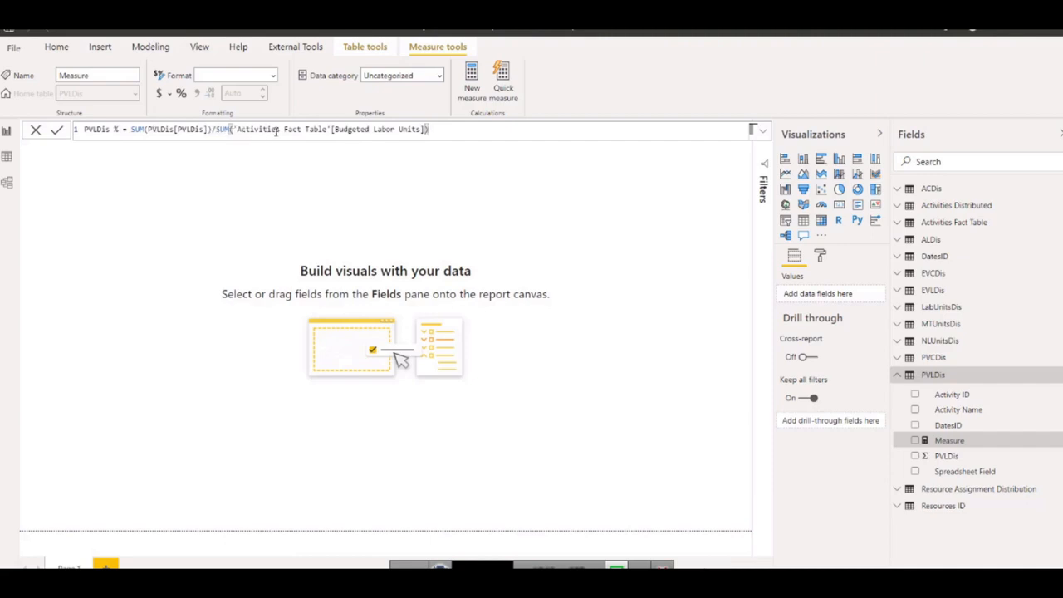
pyautogui.press('Return')
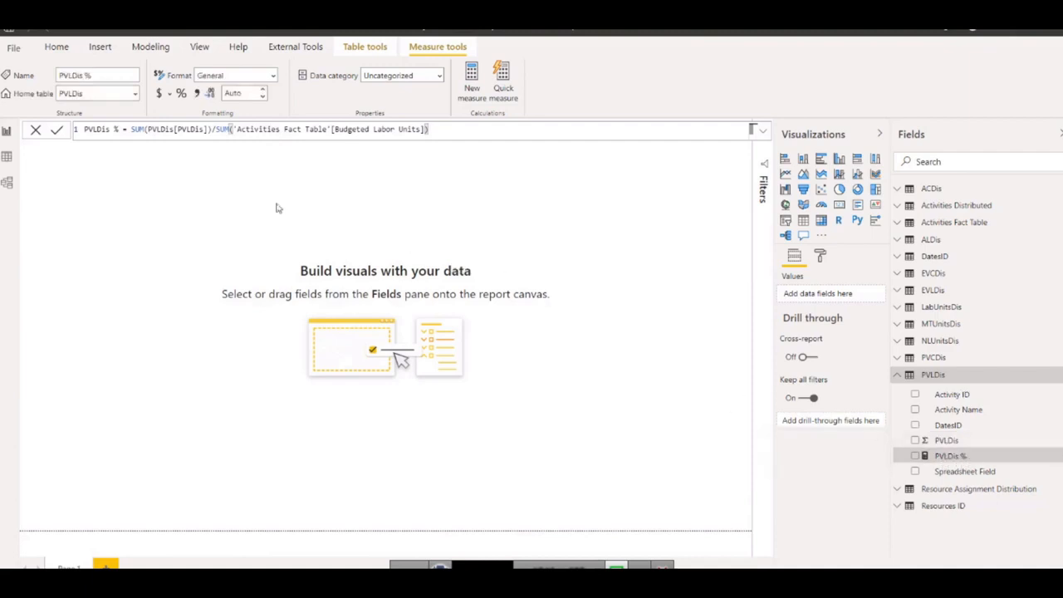
pyautogui.click(181, 94)
# Create a new measure in the Activities Fact Table and name it Count Activity in the formula.
pyautogui.click(935, 224)
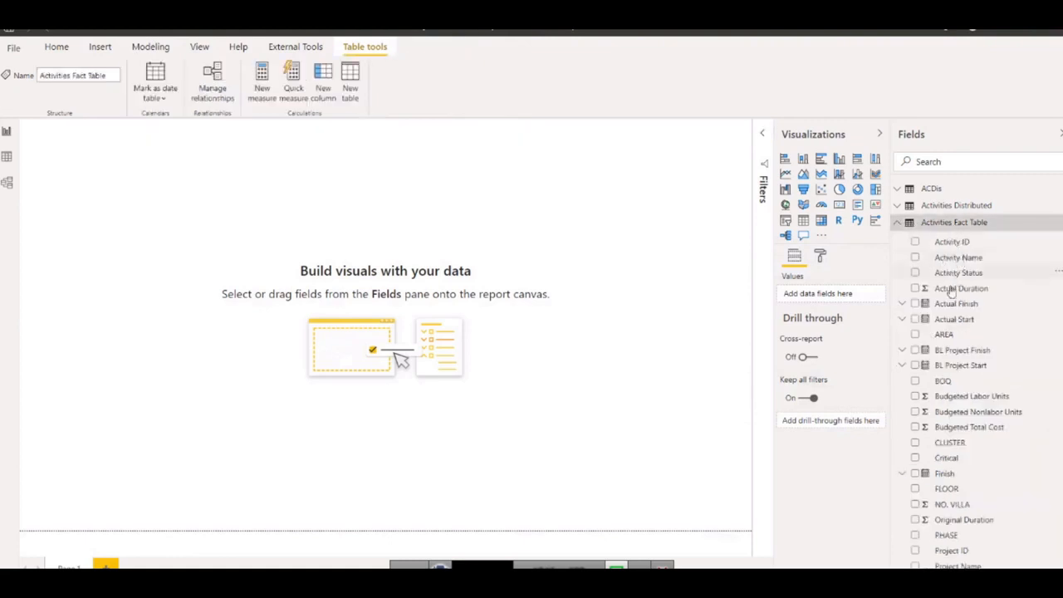
pyautogui.rightClick(947, 259)
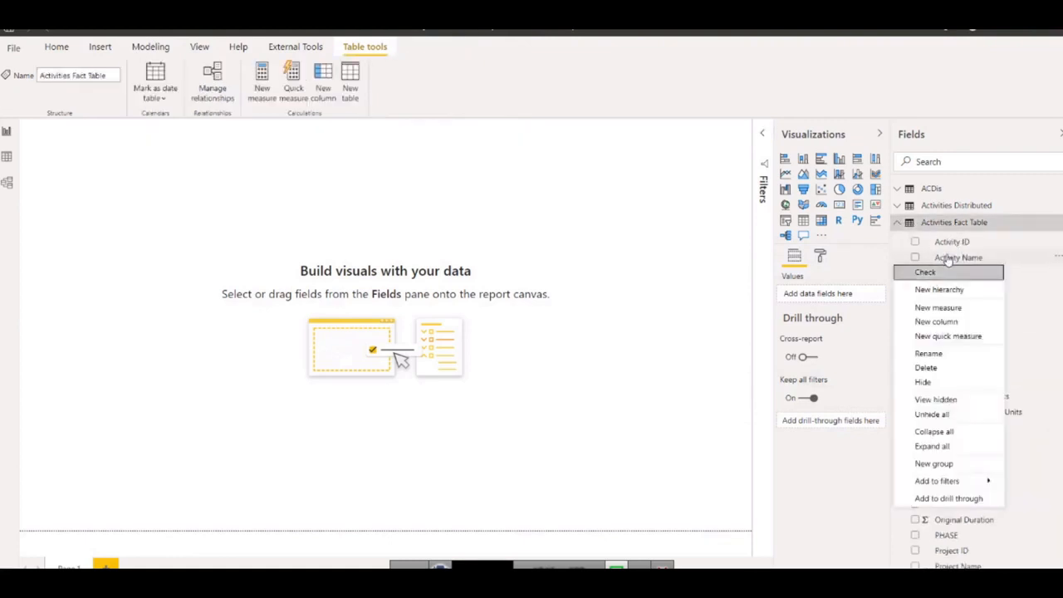
pyautogui.click(950, 309)
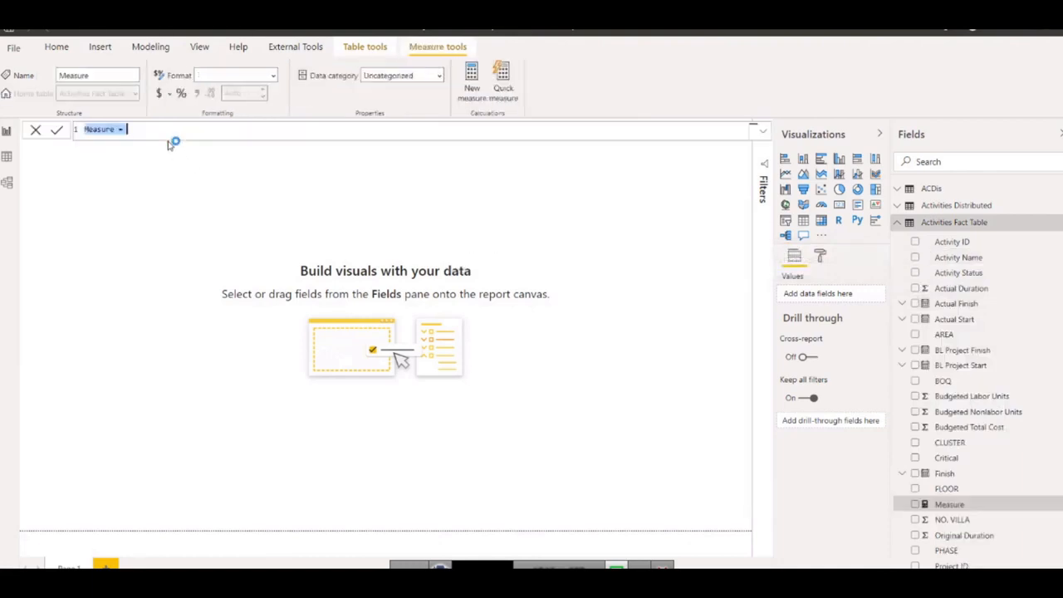
pyautogui.write('C')
pyautogui.write('ount Activity')
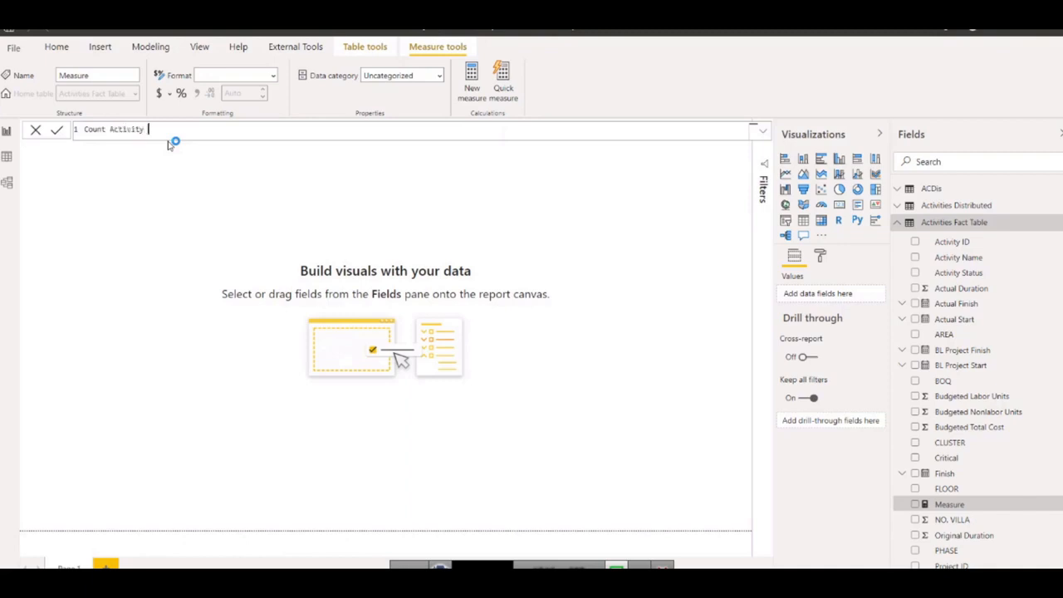
pyautogui.write(' = count')
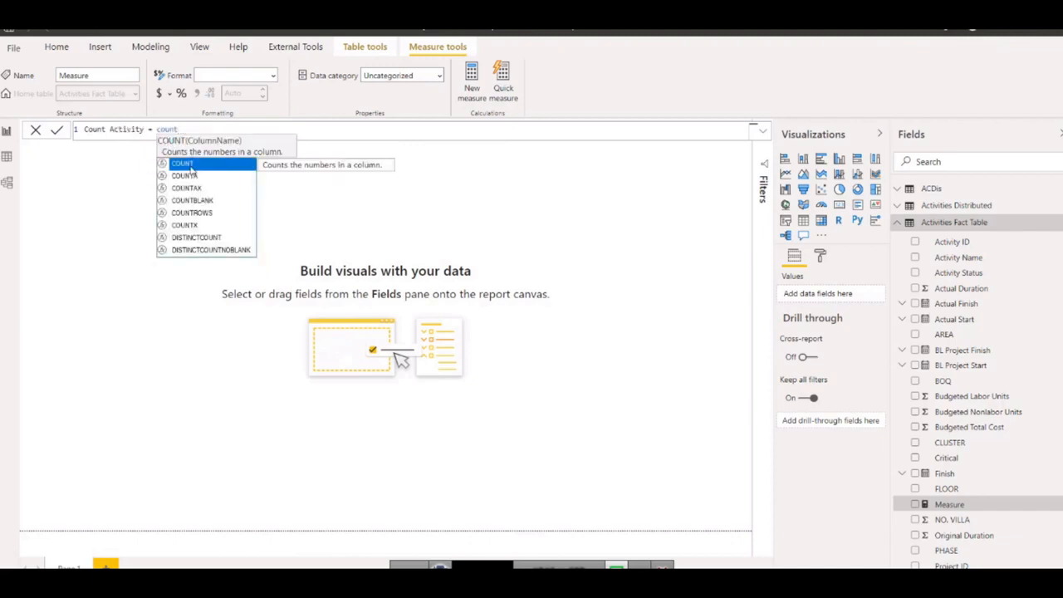
# Define Count Activity as COUNT('Activities Fact Table'[Activity ID]) and commit the formula.
pyautogui.click(191, 165)
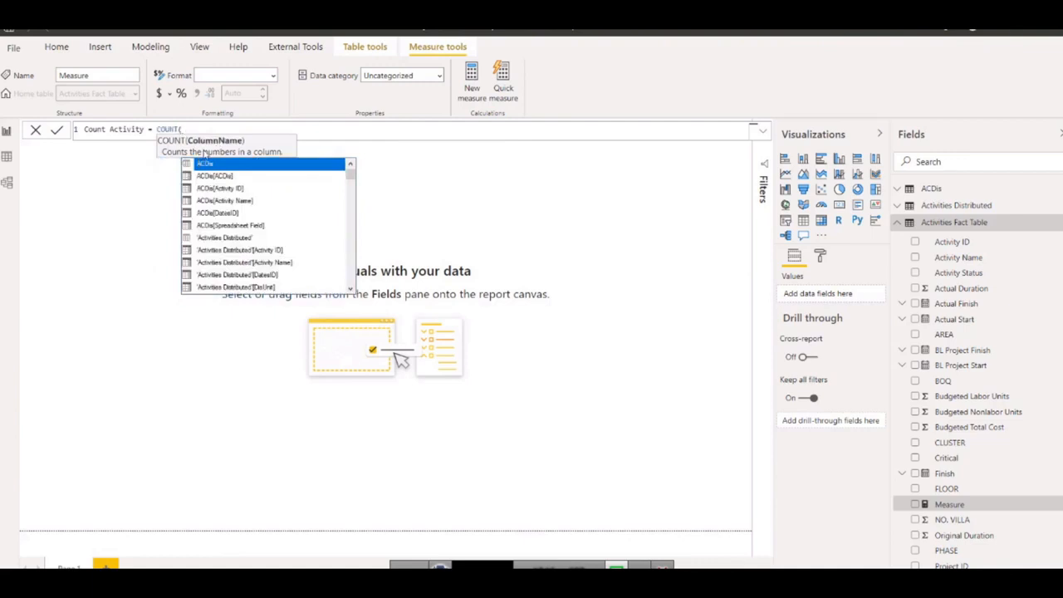
pyautogui.write('acti')
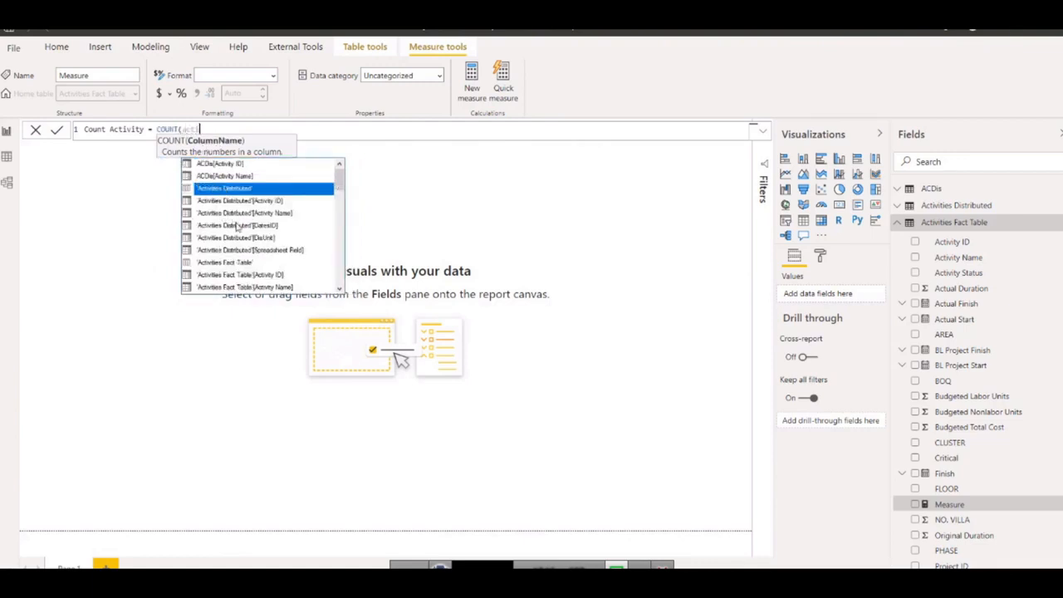
pyautogui.doubleClick(260, 277)
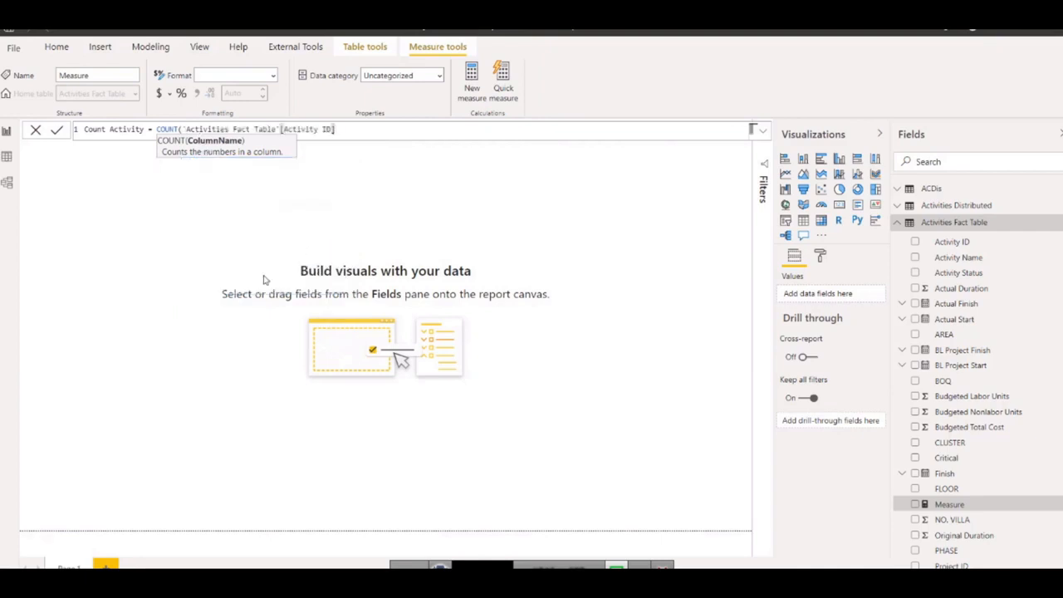
pyautogui.write(')')
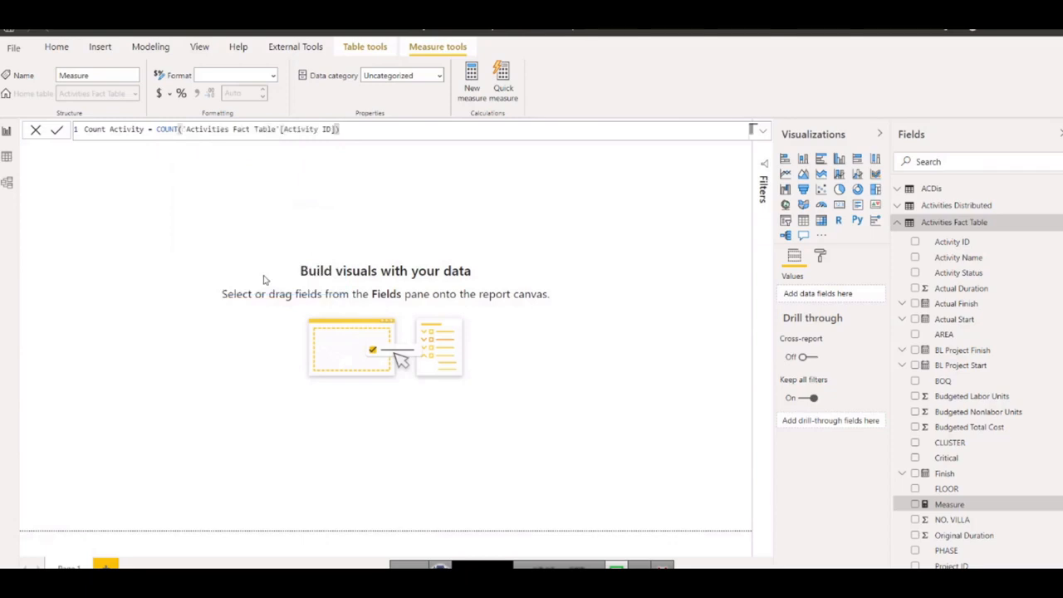
pyautogui.press('Return')
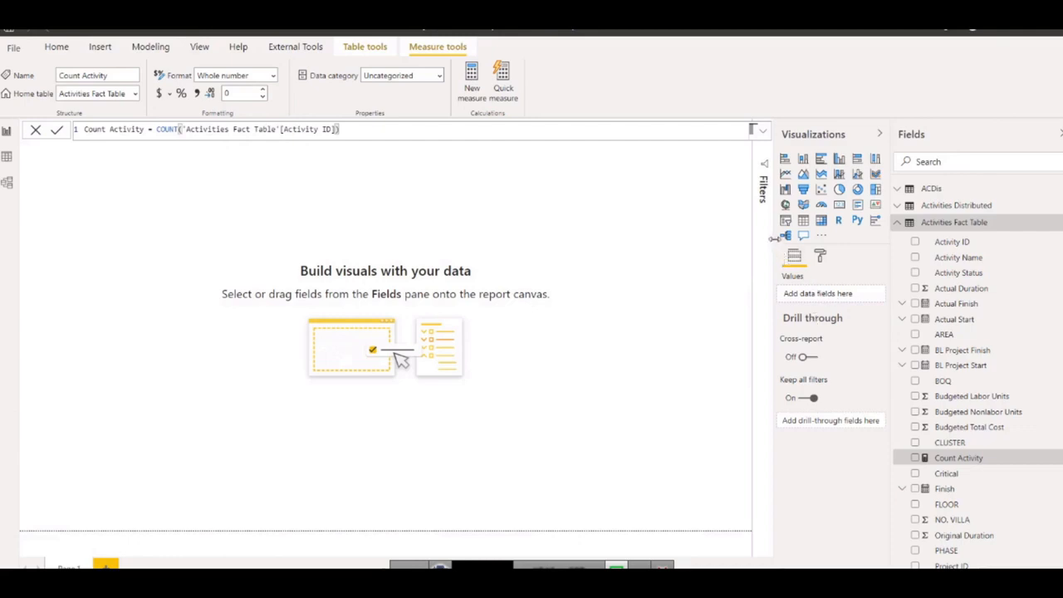
# Collapse the Activities Fact Table and PVLDis tables in the field list.
pyautogui.click(898, 347)
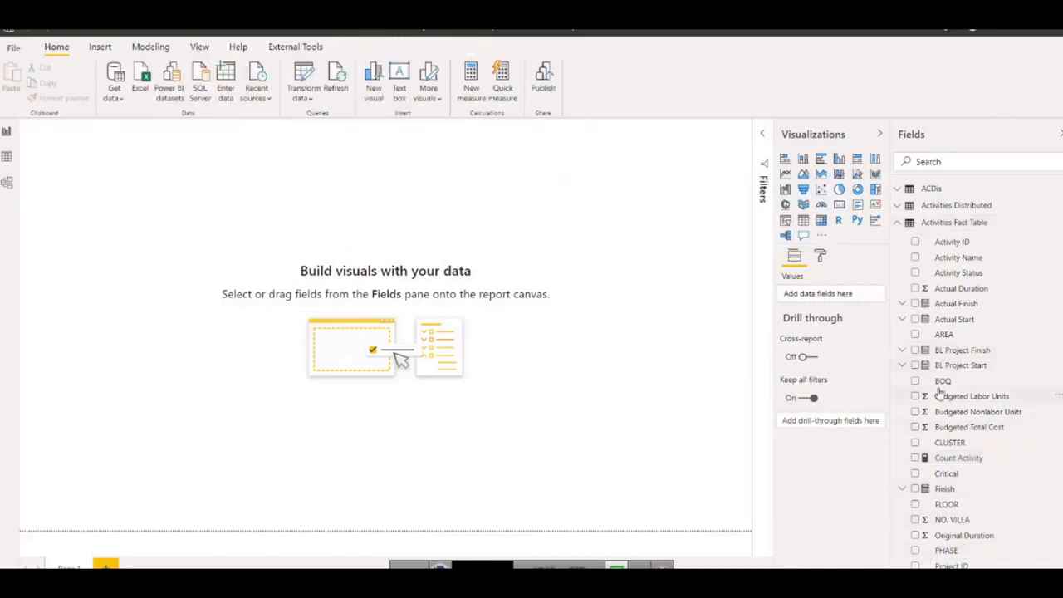
pyautogui.scroll(-5, 939, 390)
pyautogui.scroll(5, 913, 332)
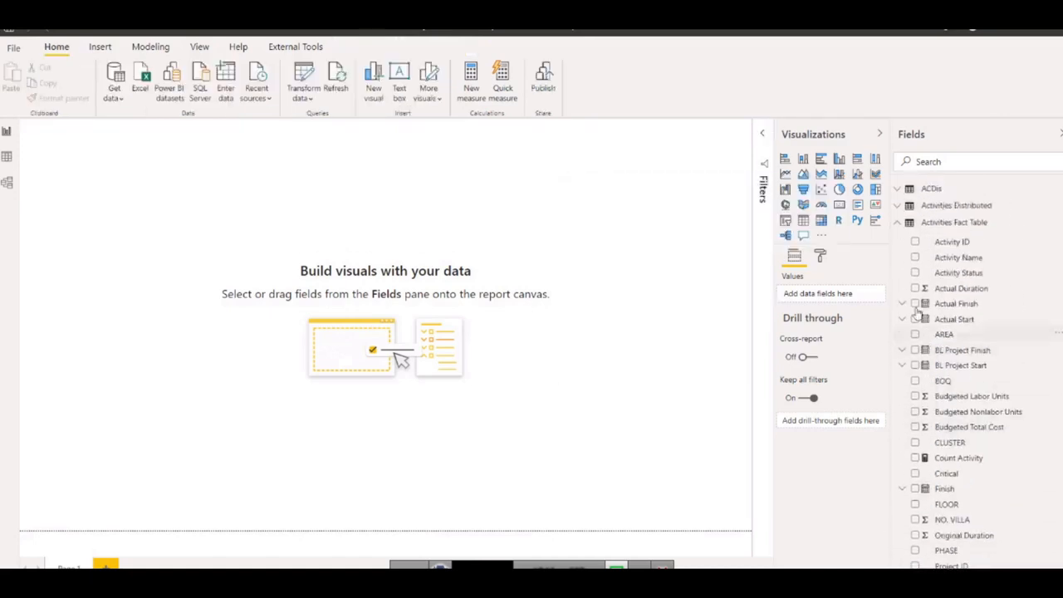
pyautogui.click(897, 223)
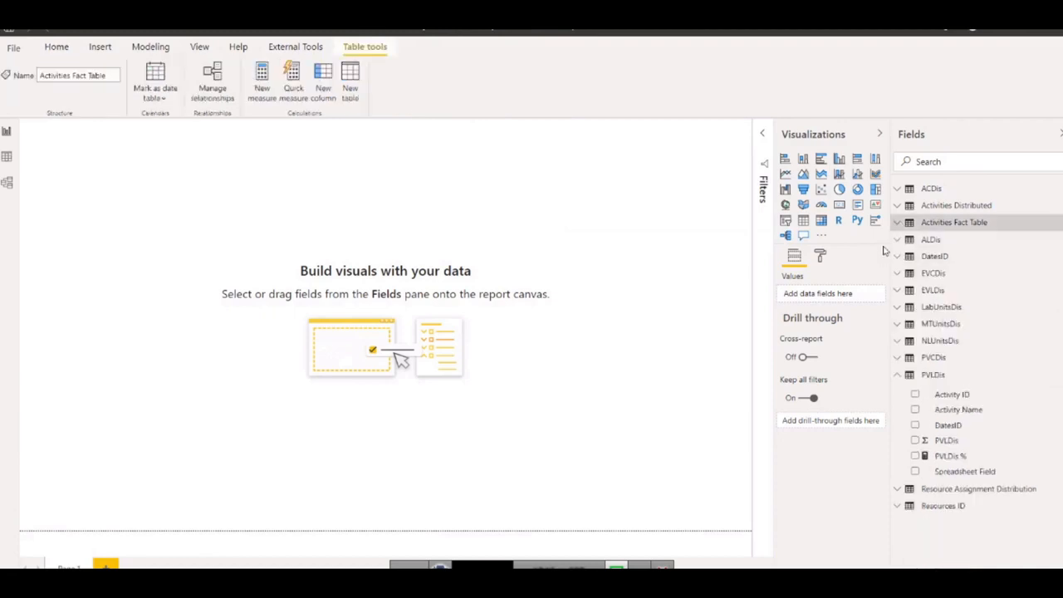
pyautogui.click(897, 378)
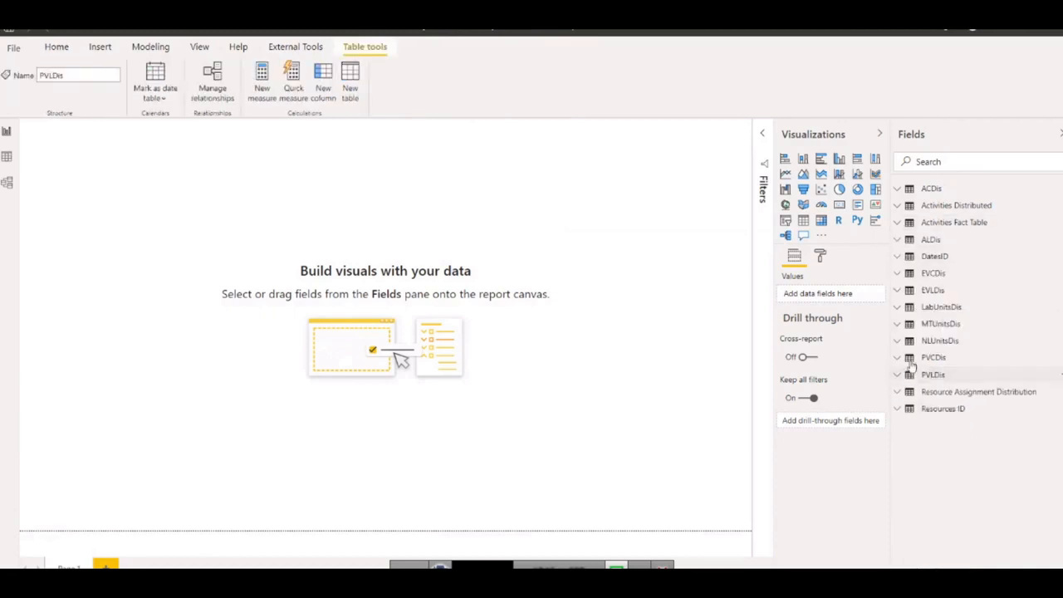
pyautogui.click(898, 257)
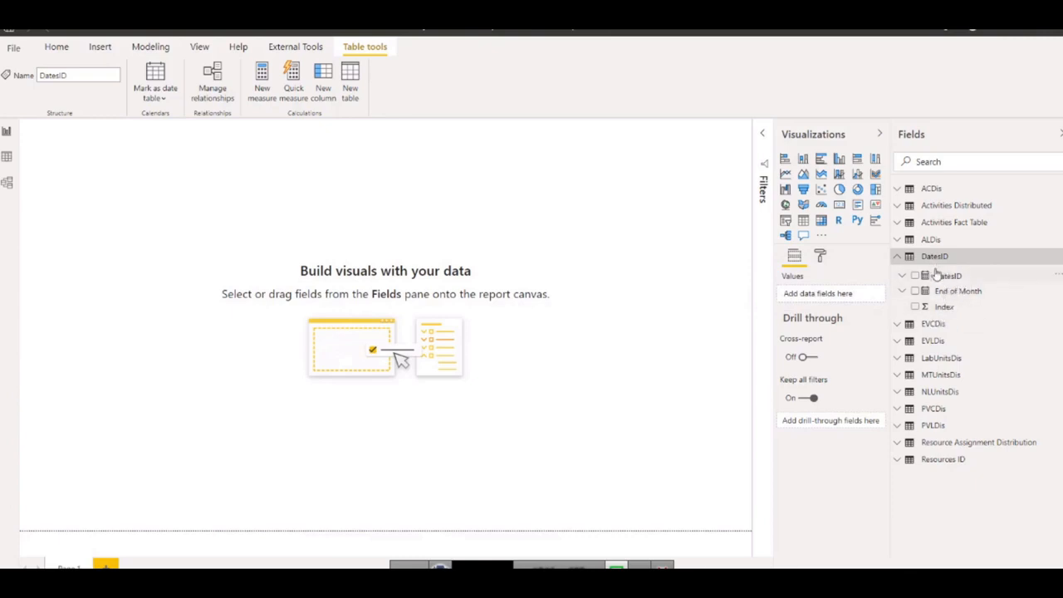
pyautogui.click(897, 258)
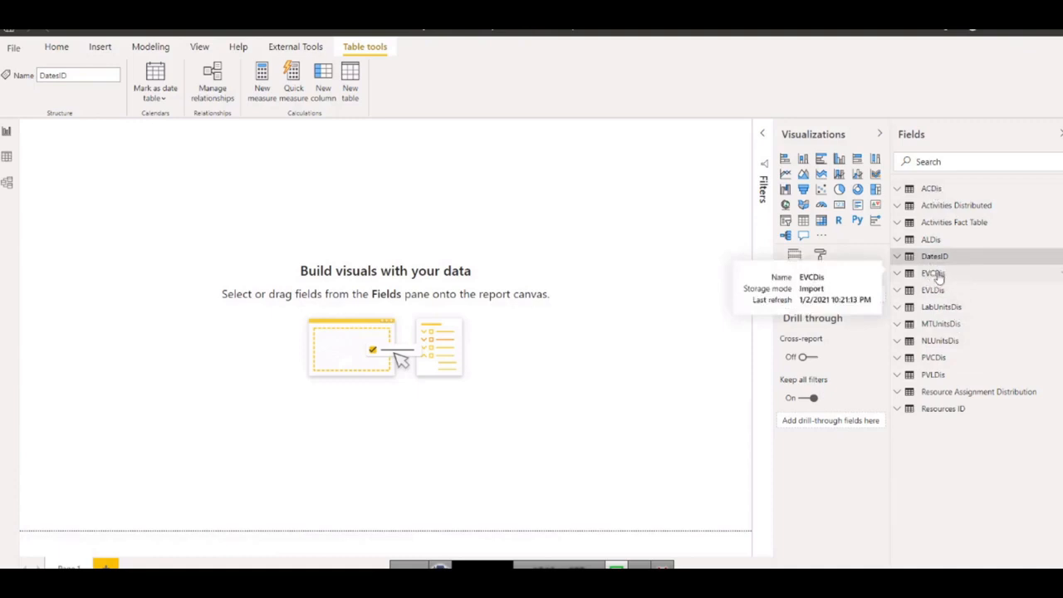
pyautogui.click(901, 274)
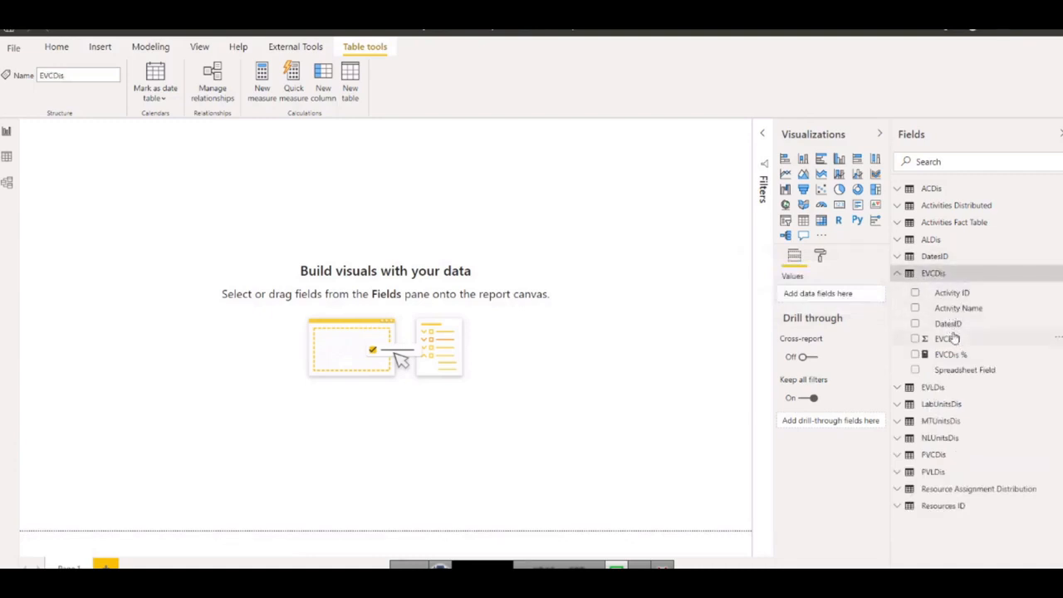
pyautogui.click(897, 275)
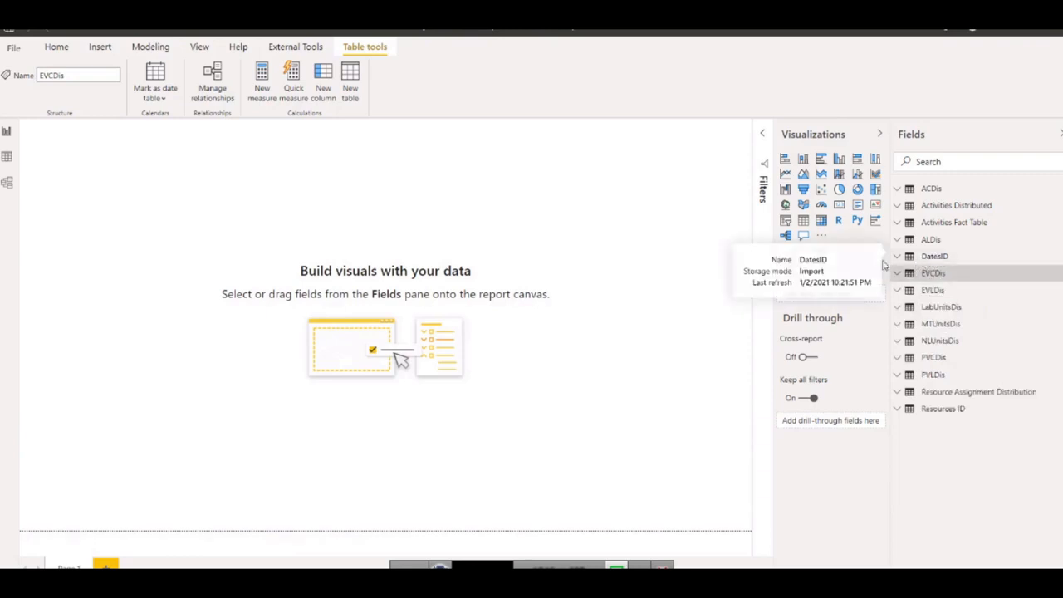
# Create a new measure in the DatesID table and name it Project Duration in the formula.
pyautogui.click(928, 257)
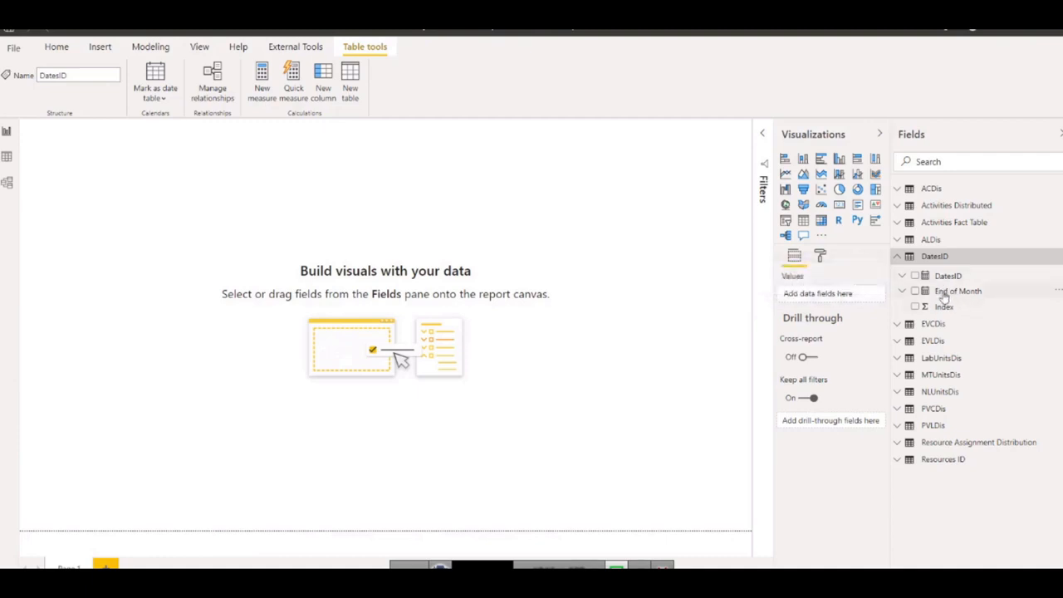
pyautogui.rightClick(940, 283)
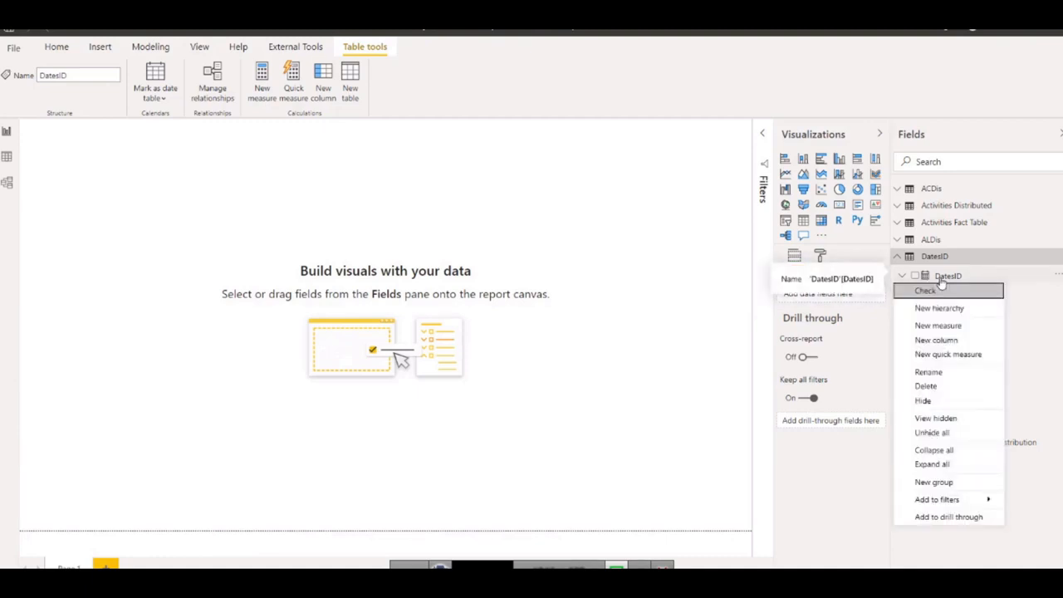
pyautogui.click(939, 330)
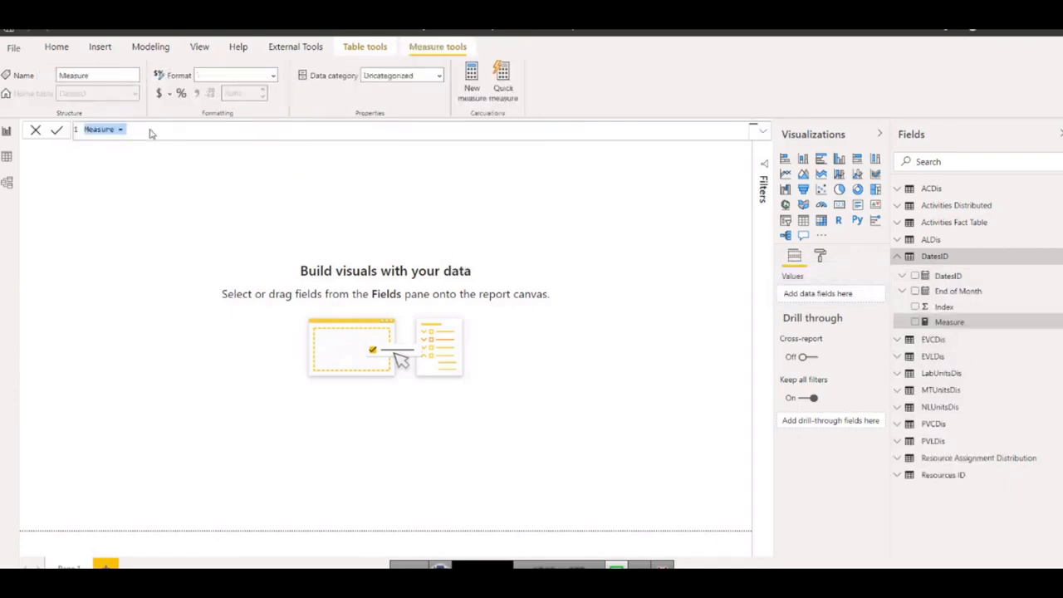
pyautogui.write('Project Duration')
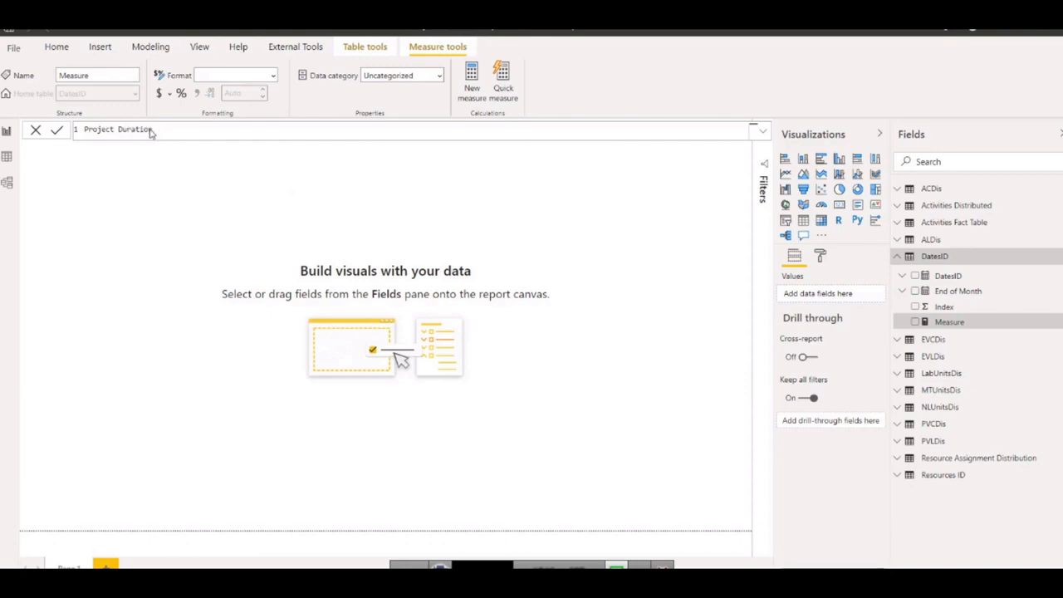
pyautogui.write(' = date')
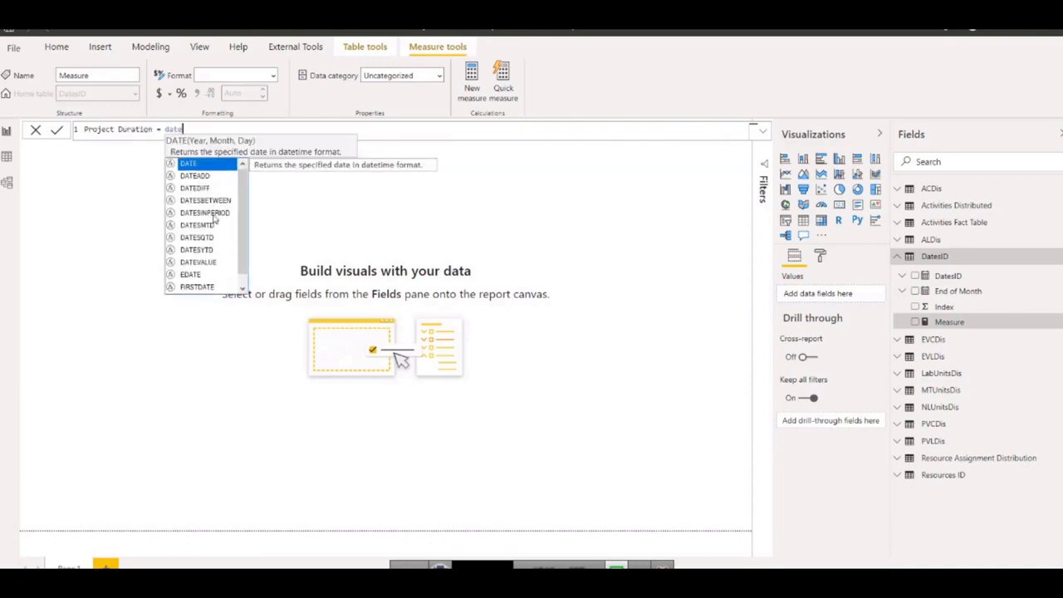
# Begin the Project Duration formula with DATEDIFF and enter min as the start of its first date argument.
pyautogui.click(198, 190)
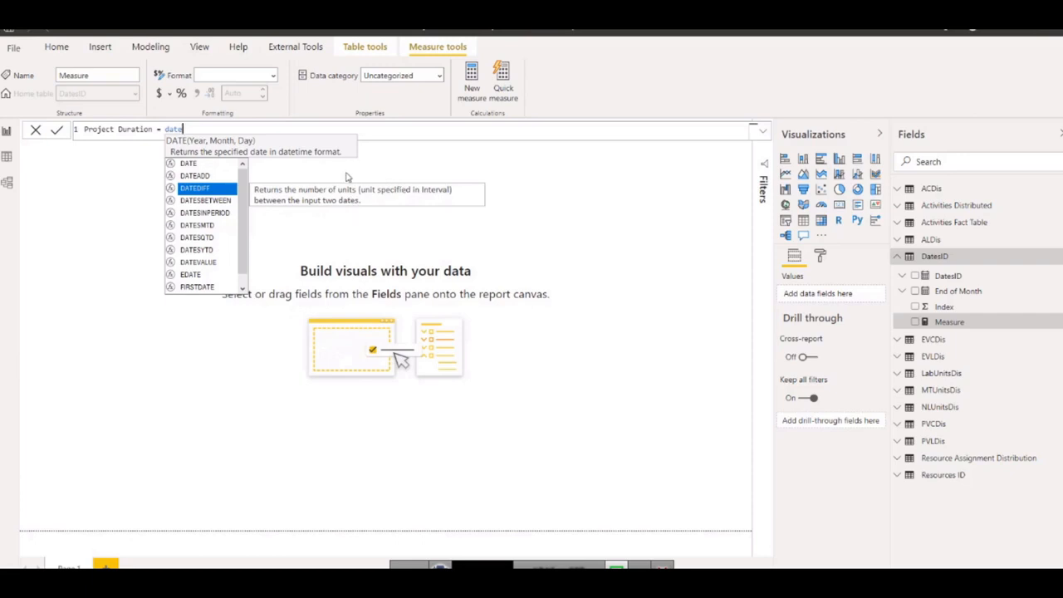
pyautogui.click(201, 189)
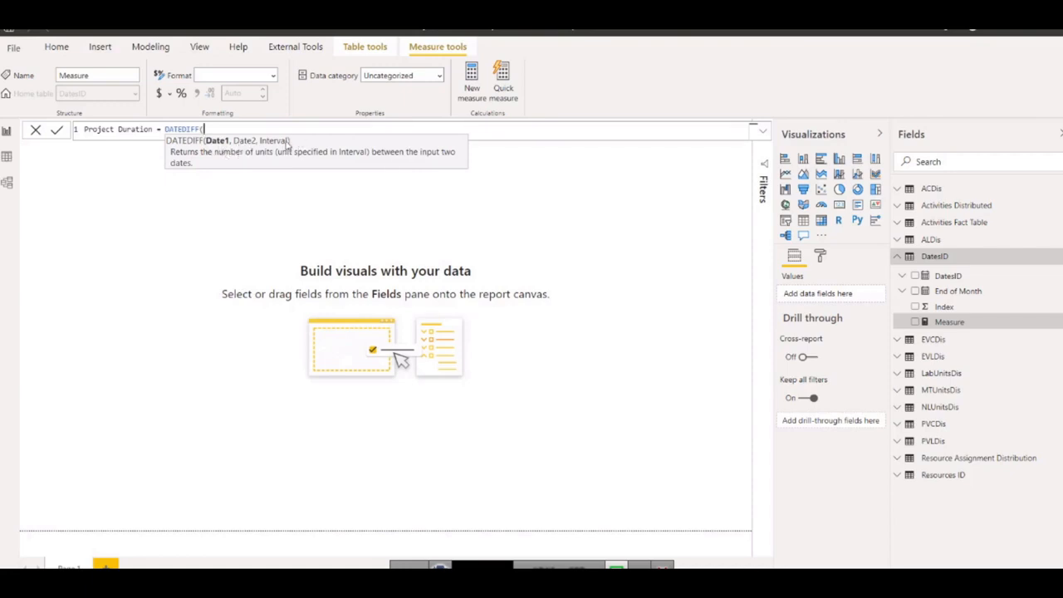
pyautogui.write('min')
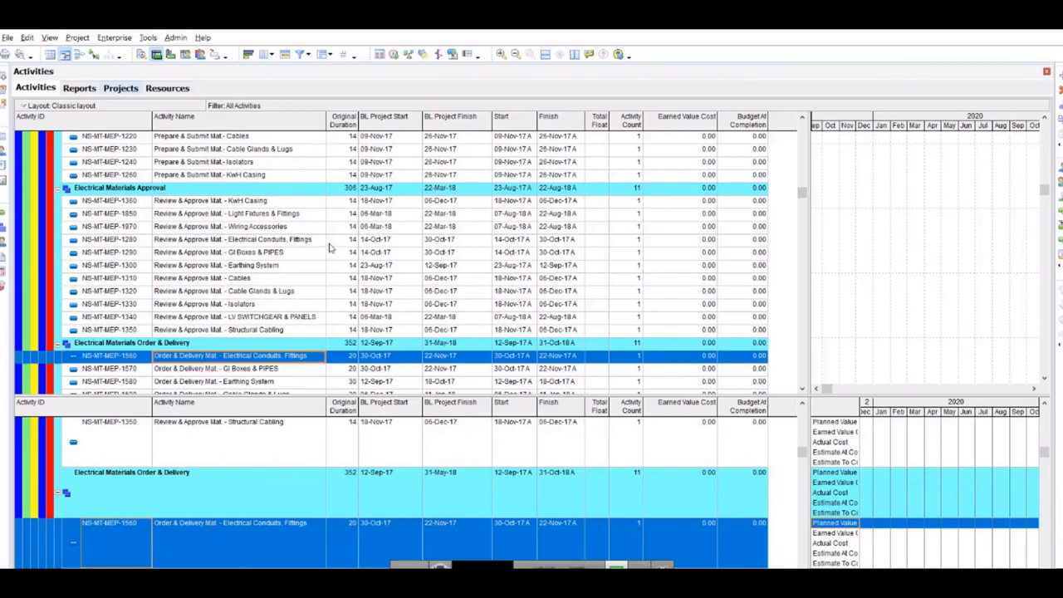
# Switch to Power BI and examine the date fields of the Activities Fact Table in the data view.
pyautogui.hotkey('alt', 'Tab')
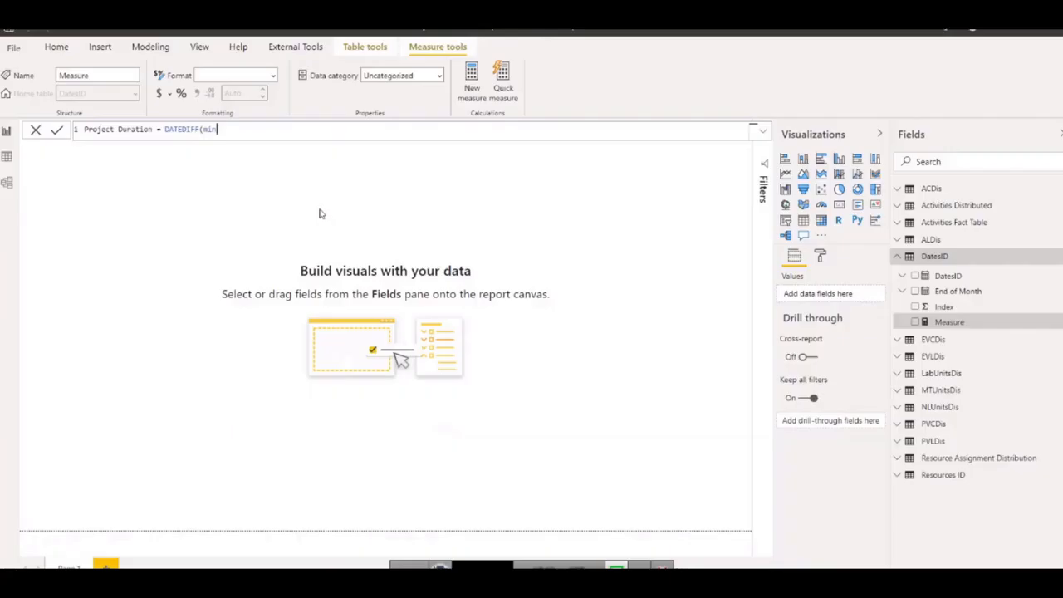
pyautogui.click(9, 159)
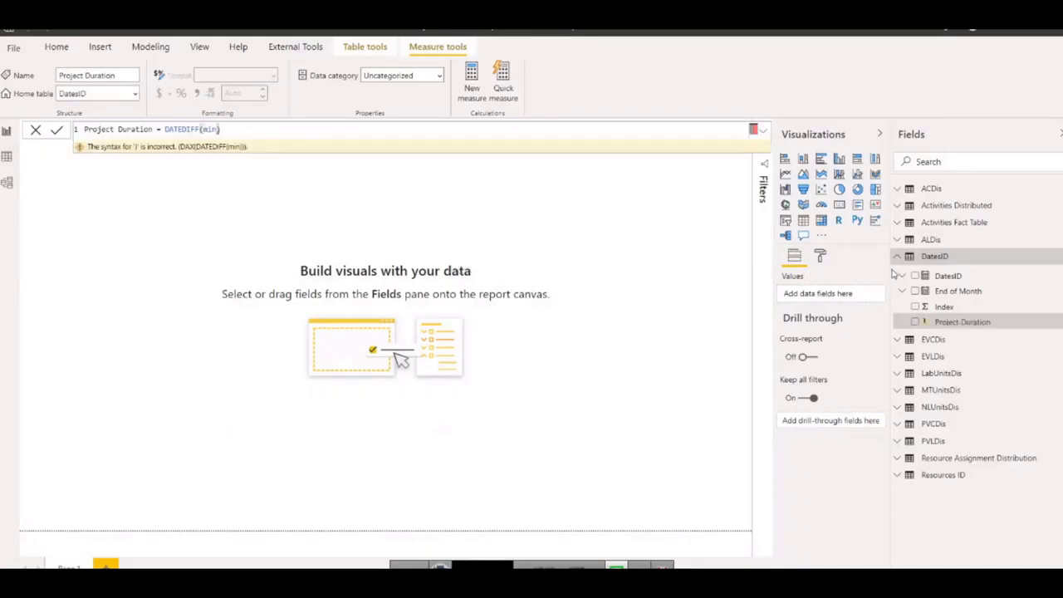
pyautogui.click(8, 159)
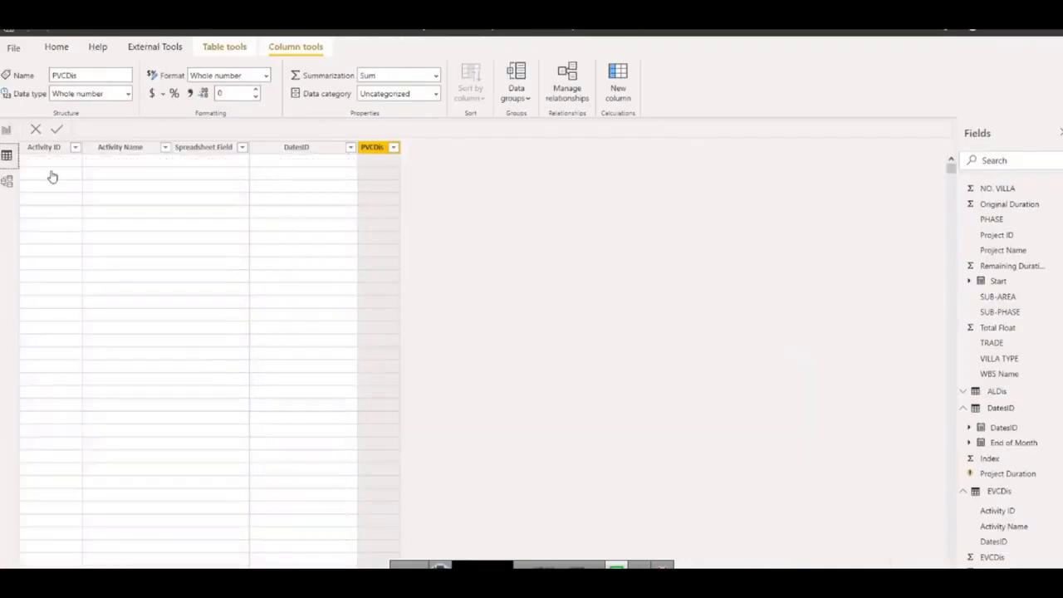
pyautogui.scroll(1, 1007, 226)
pyautogui.scroll(7, 1007, 226)
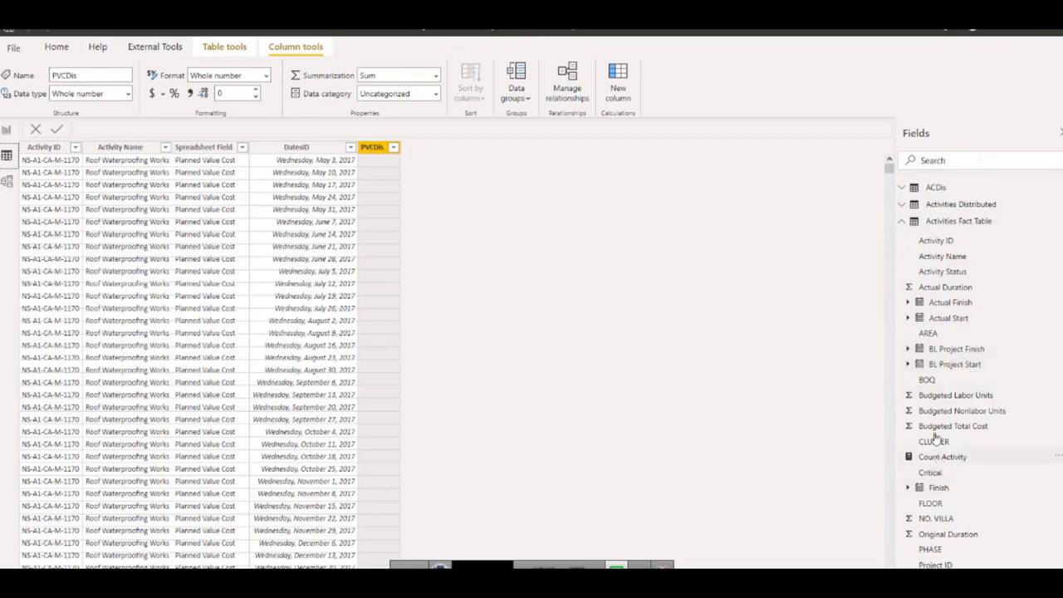
pyautogui.scroll(-4, 934, 499)
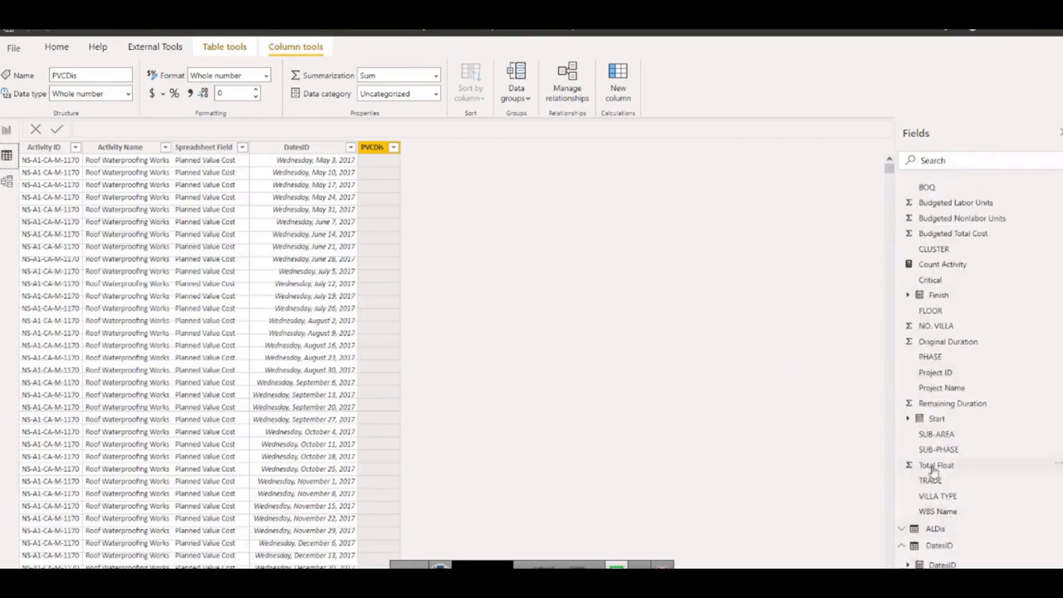
pyautogui.scroll(2, 939, 452)
pyautogui.scroll(2, 940, 446)
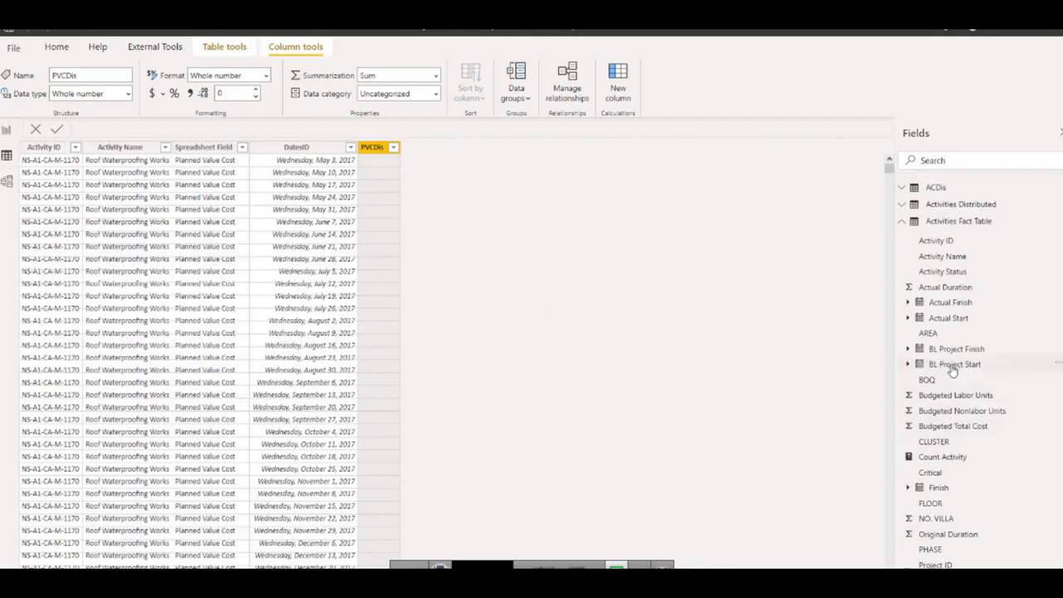
pyautogui.click(953, 366)
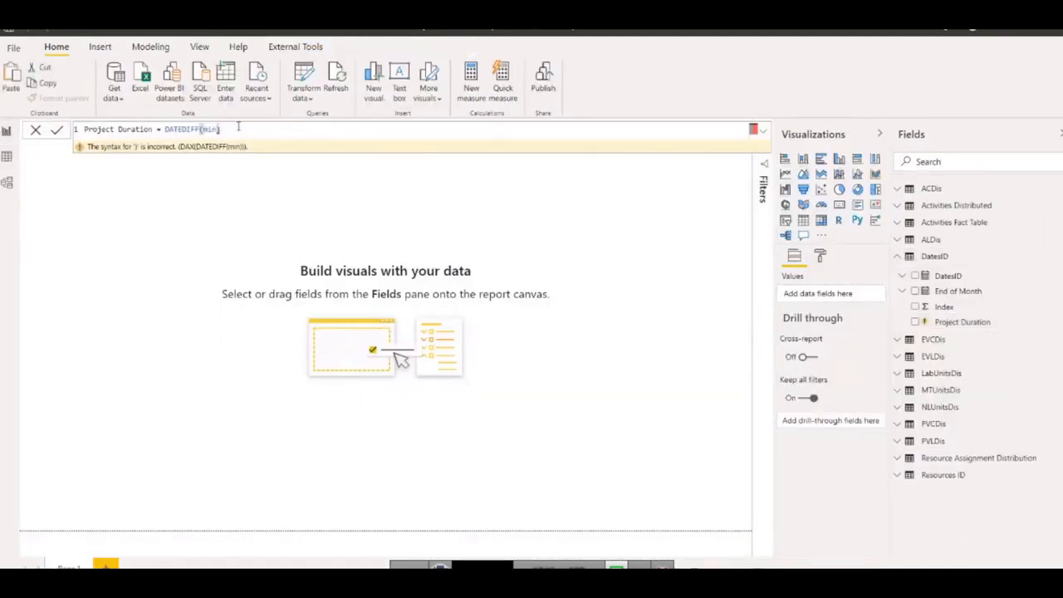
# Complete the first DATEDIFF argument of Project Duration as MIN('Activities Fact Table'[BL Project Start]).
pyautogui.press('BackSpace')
pyautogui.press('Tab')
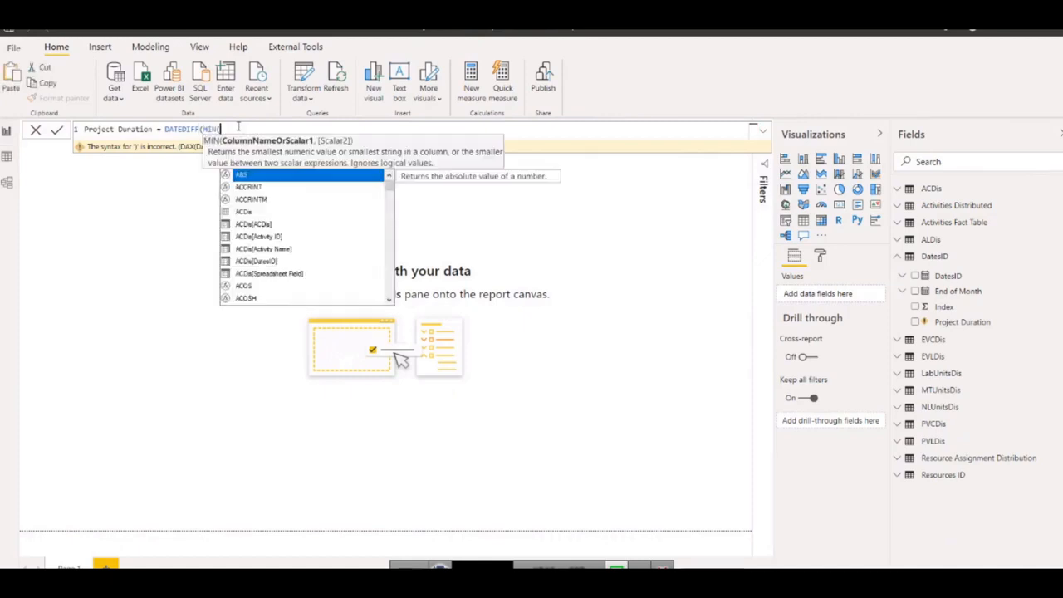
pyautogui.write('b')
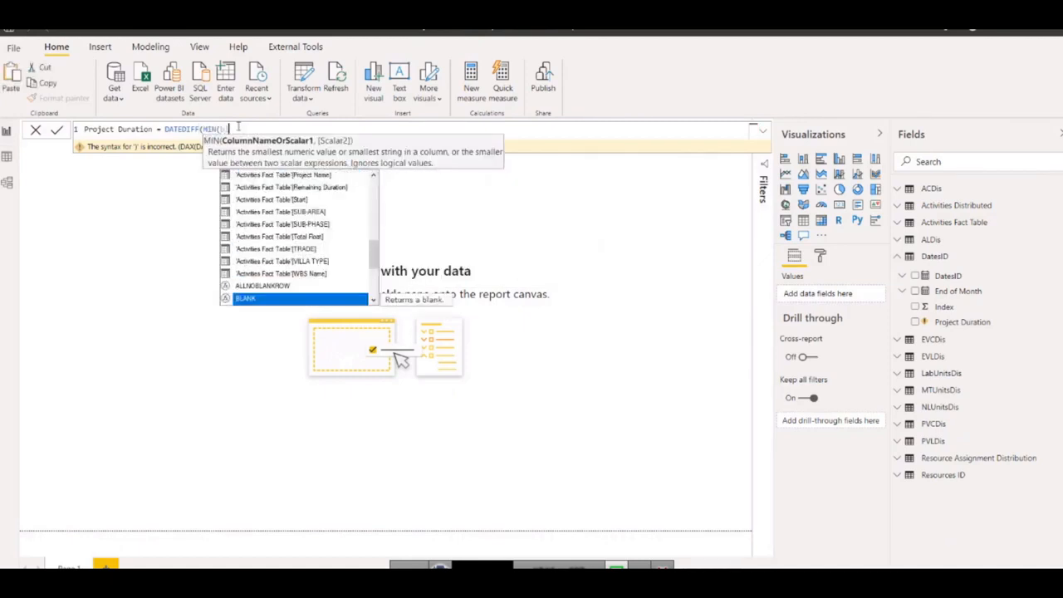
pyautogui.scroll(-1, 320, 241)
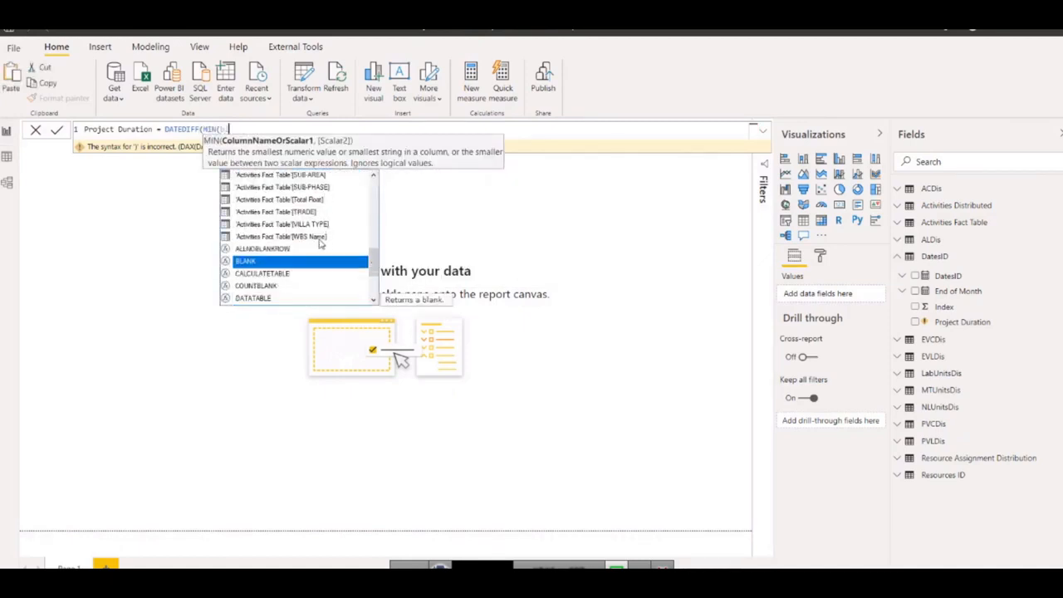
pyautogui.scroll(6, 320, 241)
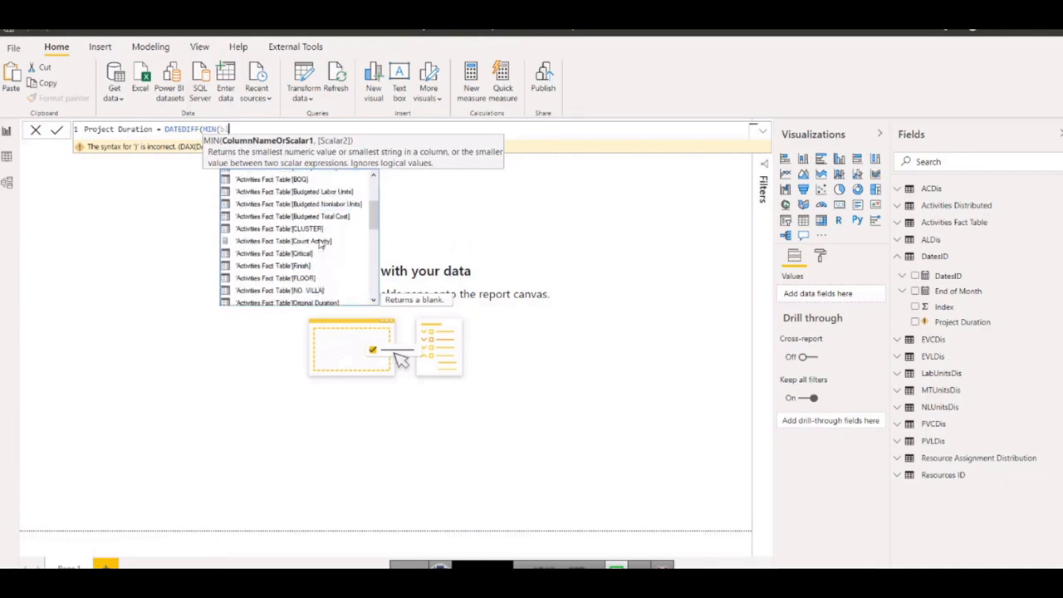
pyautogui.scroll(2, 321, 242)
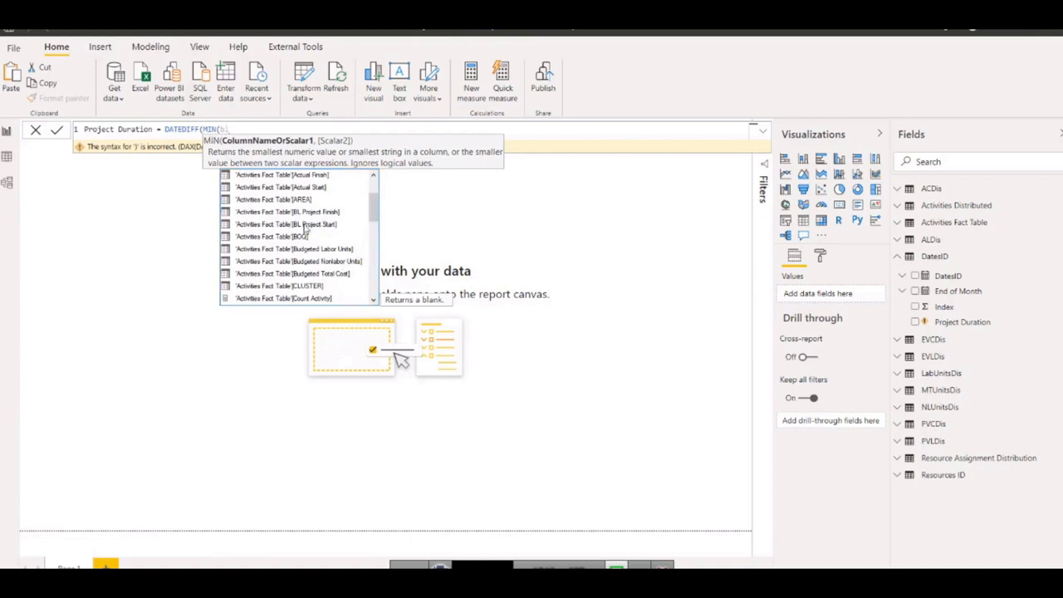
pyautogui.doubleClick(304, 225)
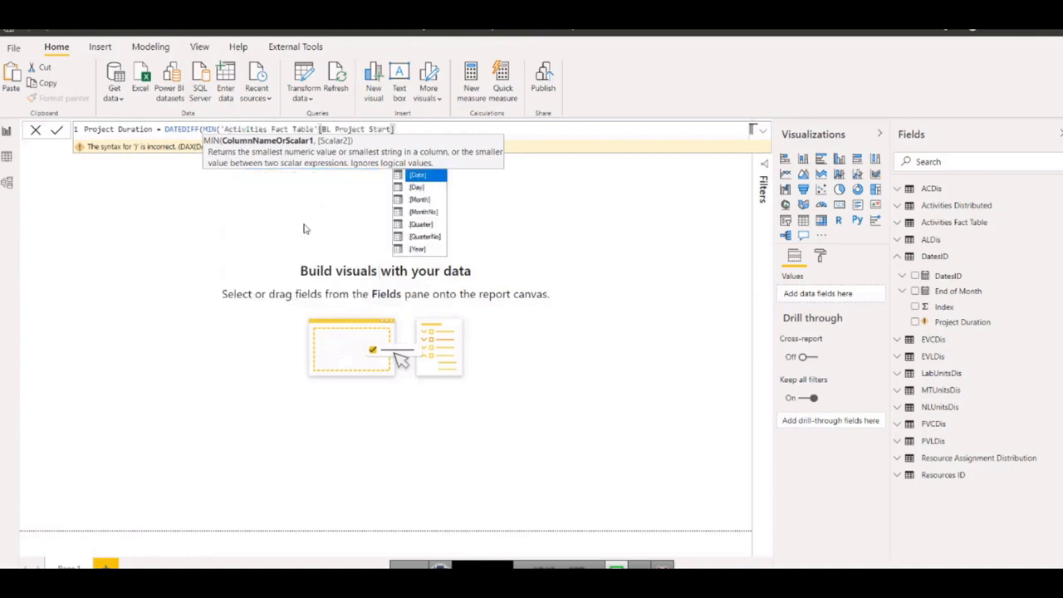
pyautogui.write('),')
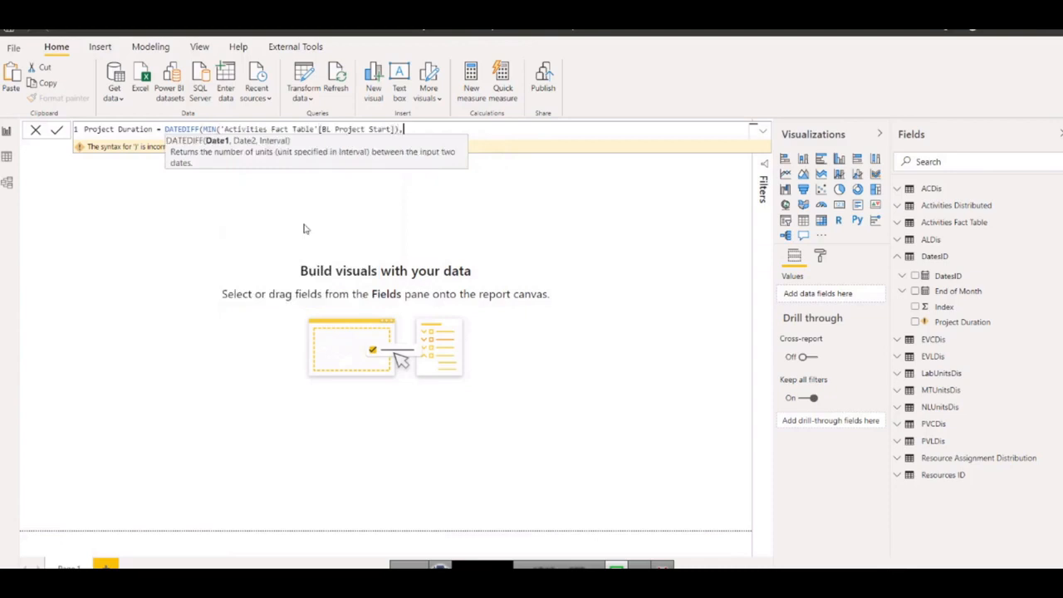
pyautogui.write('max')
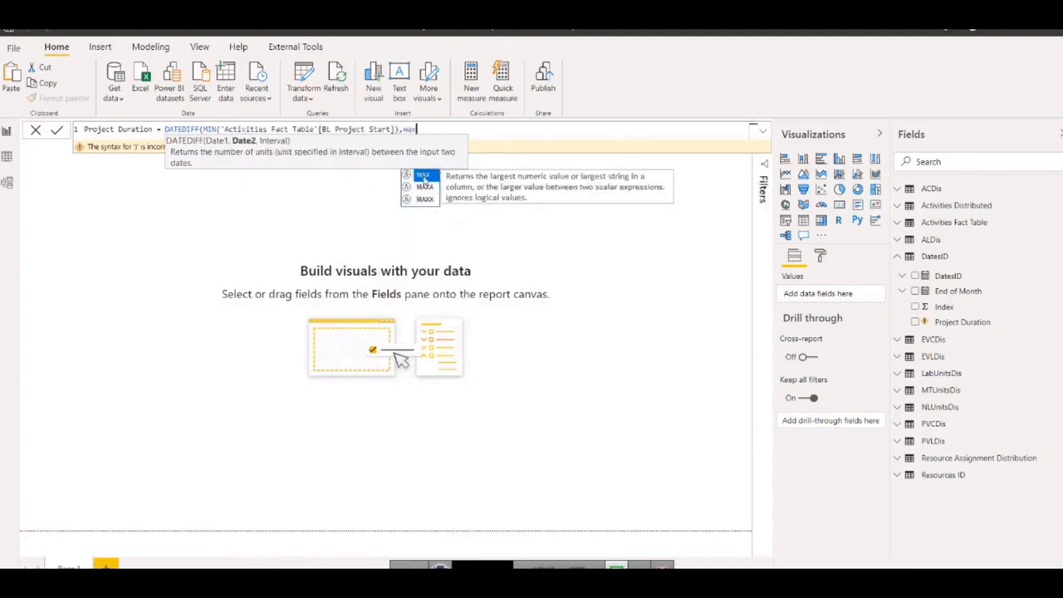
# Enter MAX('Activities Fact Table'[BL Project Finish]) as the second DATEDIFF argument.
pyautogui.click(424, 178)
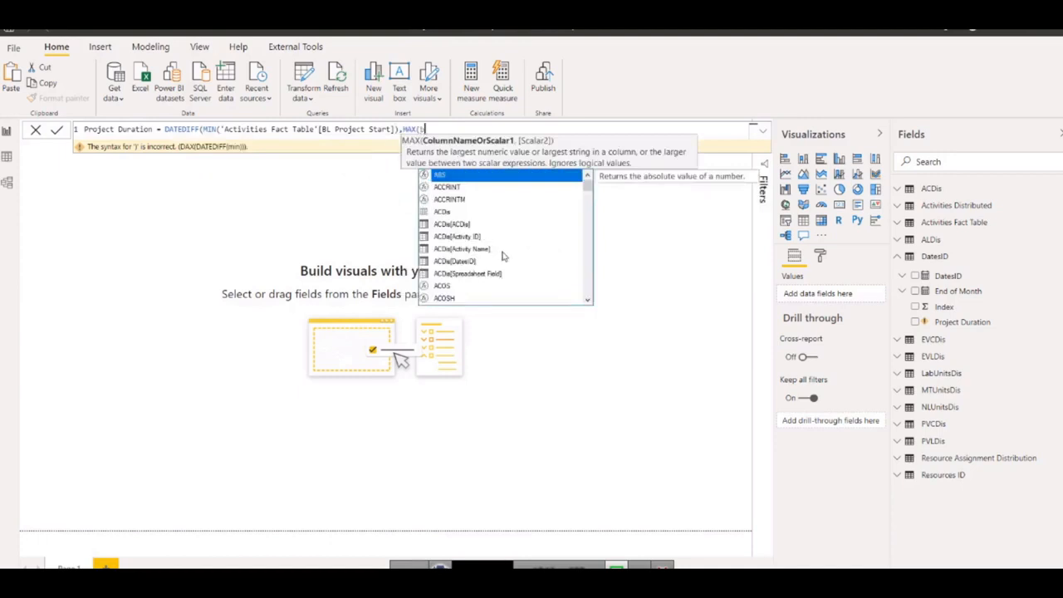
pyautogui.write('b')
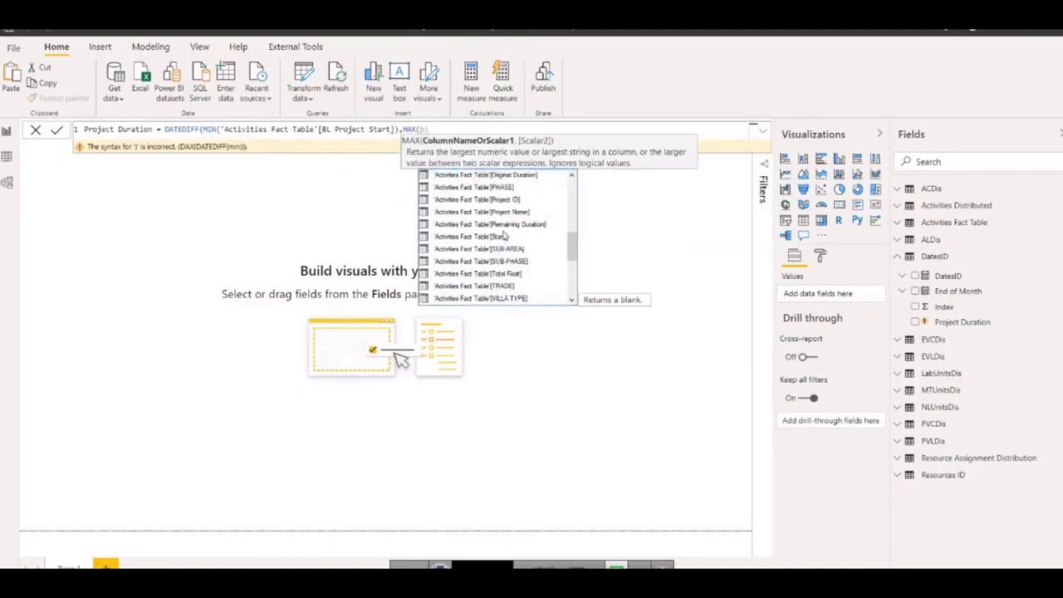
pyautogui.scroll(8, 502, 237)
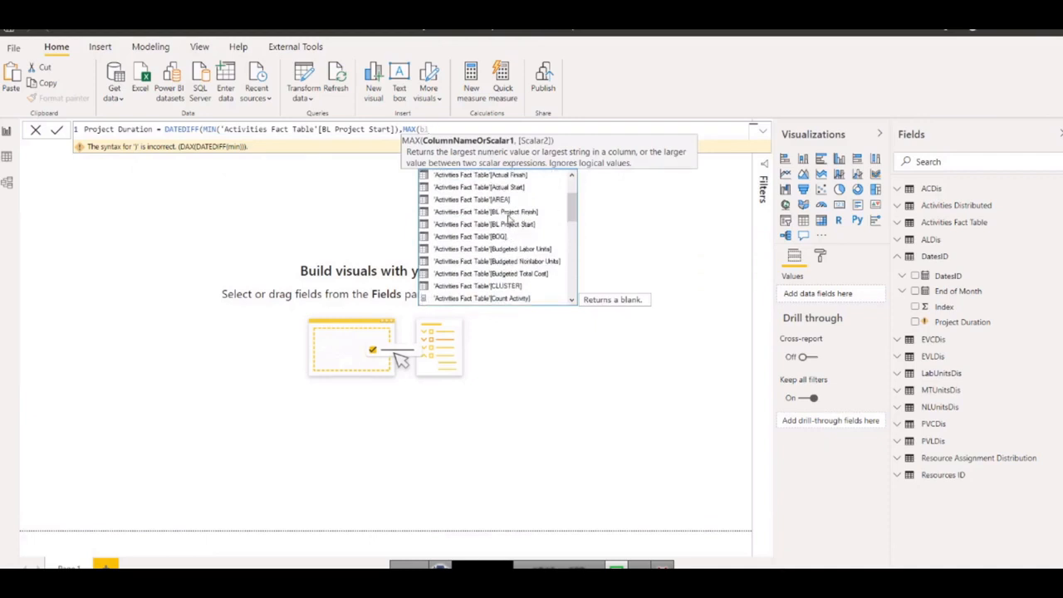
pyautogui.doubleClick(518, 215)
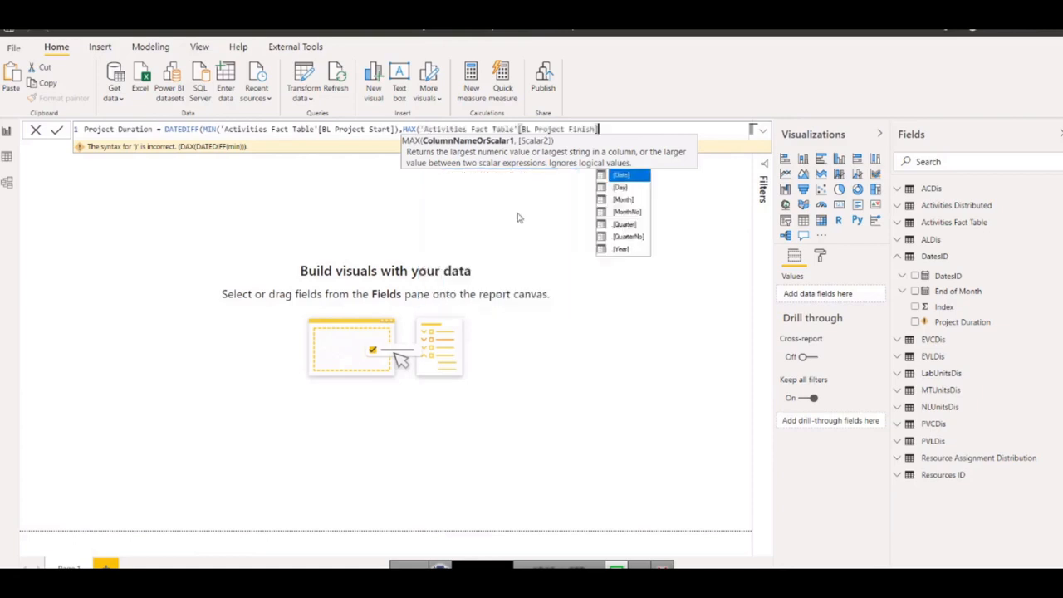
pyautogui.write('),')
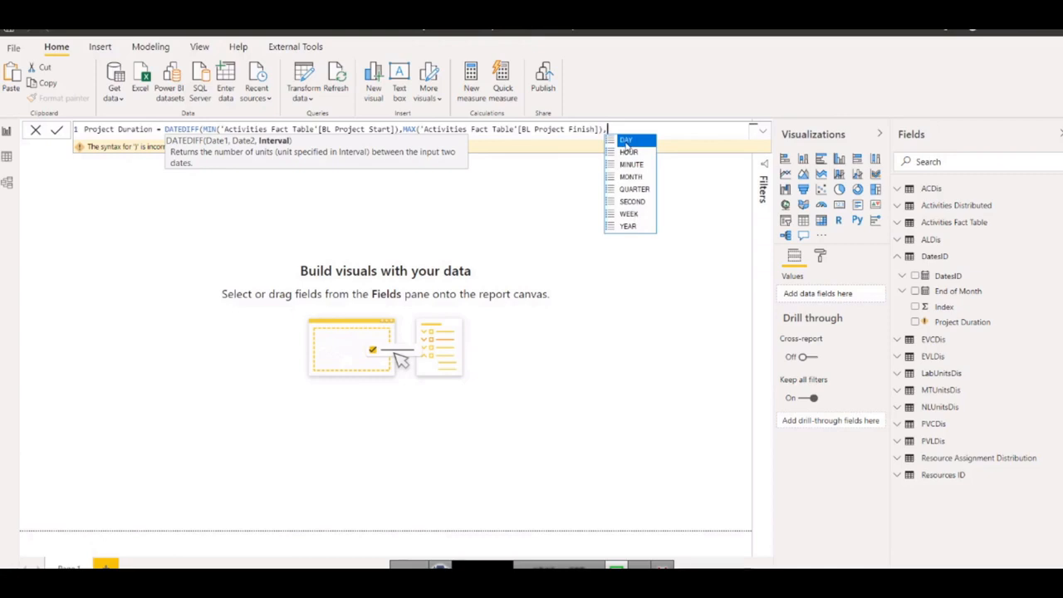
# Set the DATEDIFF interval to DAY, close the formula and commit the Project Duration measure.
pyautogui.click(626, 141)
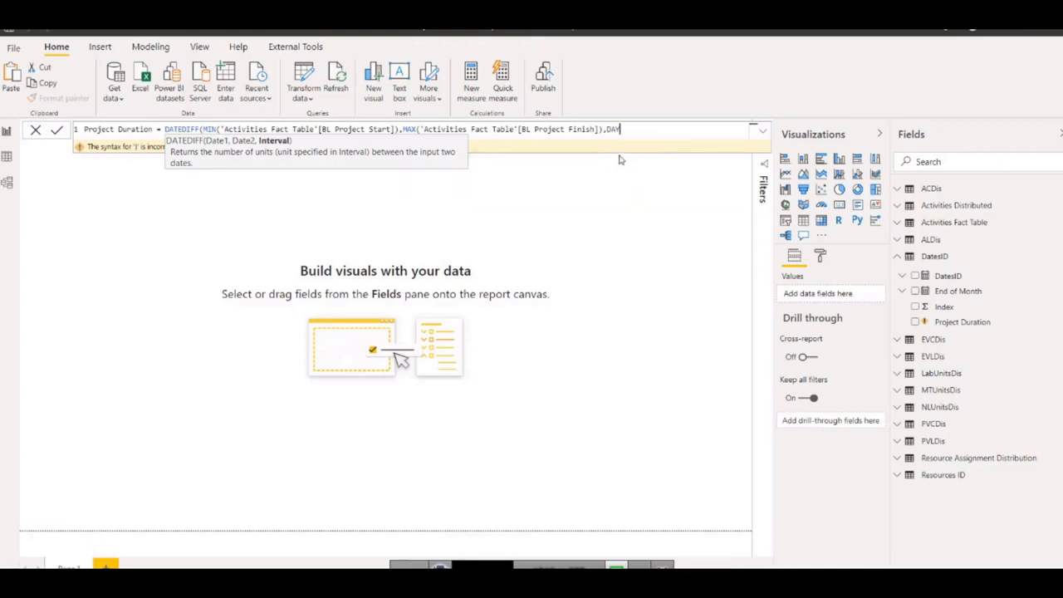
pyautogui.write(')')
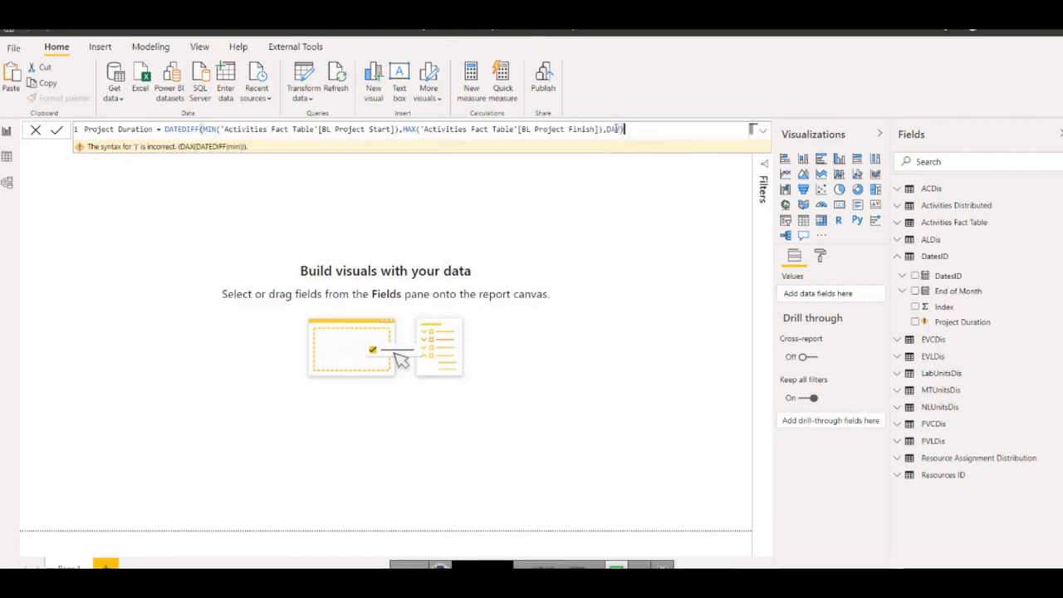
pyautogui.press('Return')
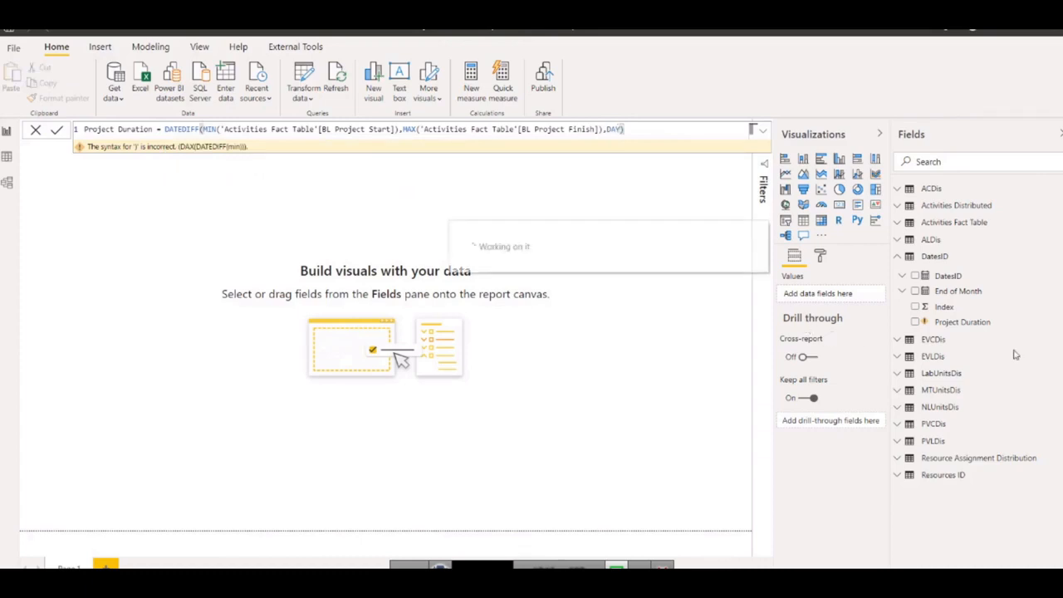
# Add a card visual showing Project Duration and move it lower on the report canvas.
pyautogui.click(838, 204)
pyautogui.moveTo(955, 323); pyautogui.dragTo(804, 294)
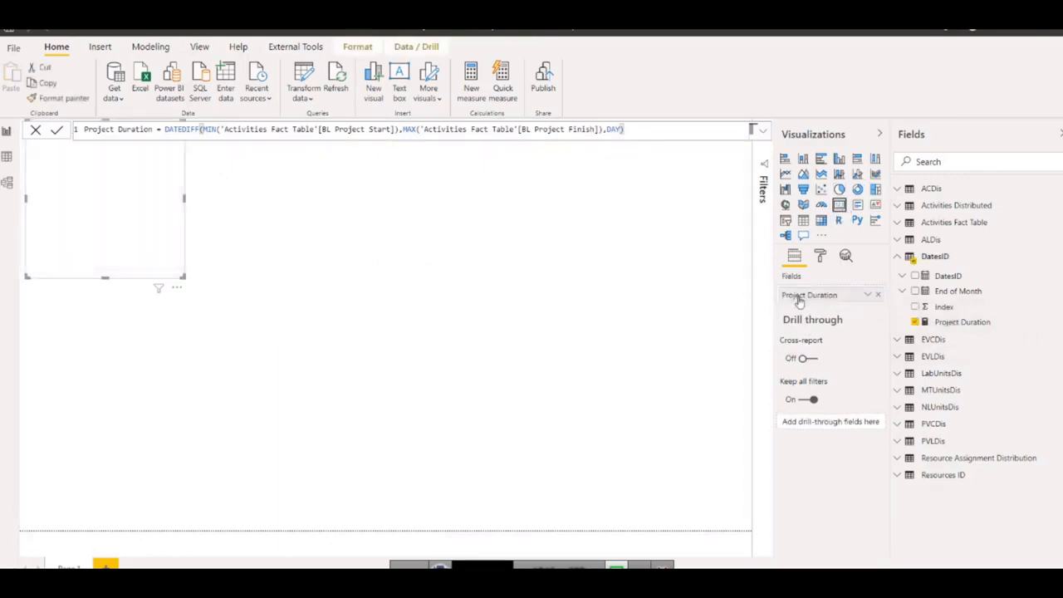
pyautogui.moveTo(116, 229); pyautogui.dragTo(131, 366)
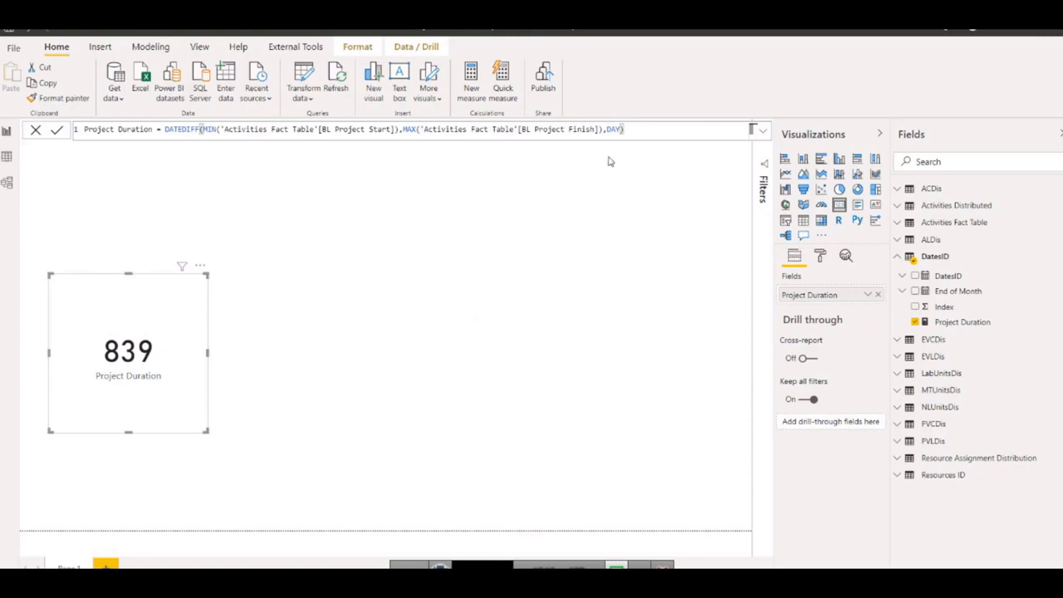
pyautogui.click(638, 129)
pyautogui.moveTo(145, 321); pyautogui.dragTo(146, 327)
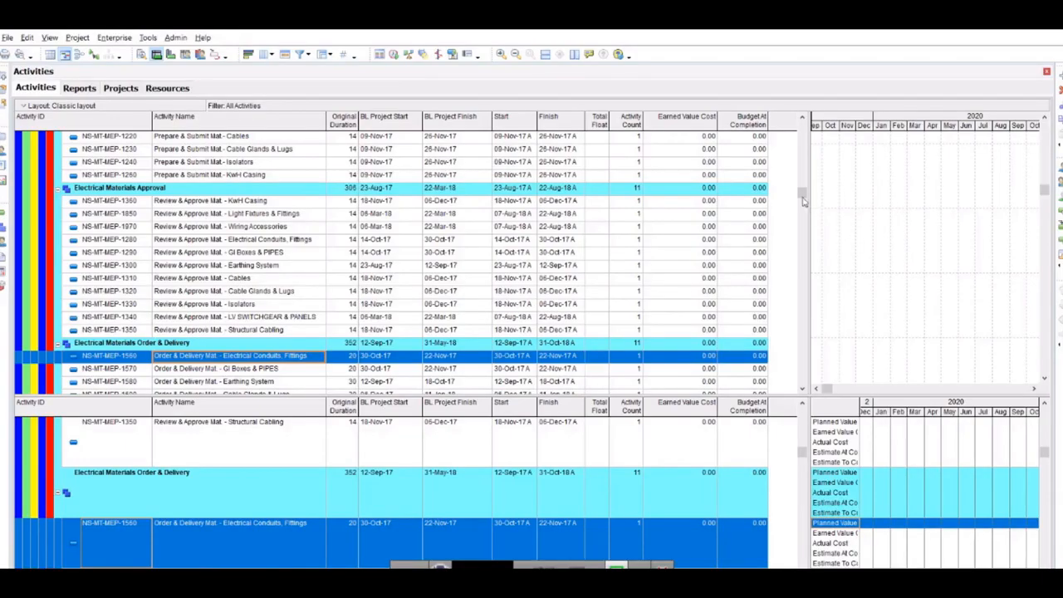
# Check the project's overall baseline dates in the Total row of the Primavera schedule, and return to Power BI.
pyautogui.moveTo(800, 196); pyautogui.dragTo(803, 126)
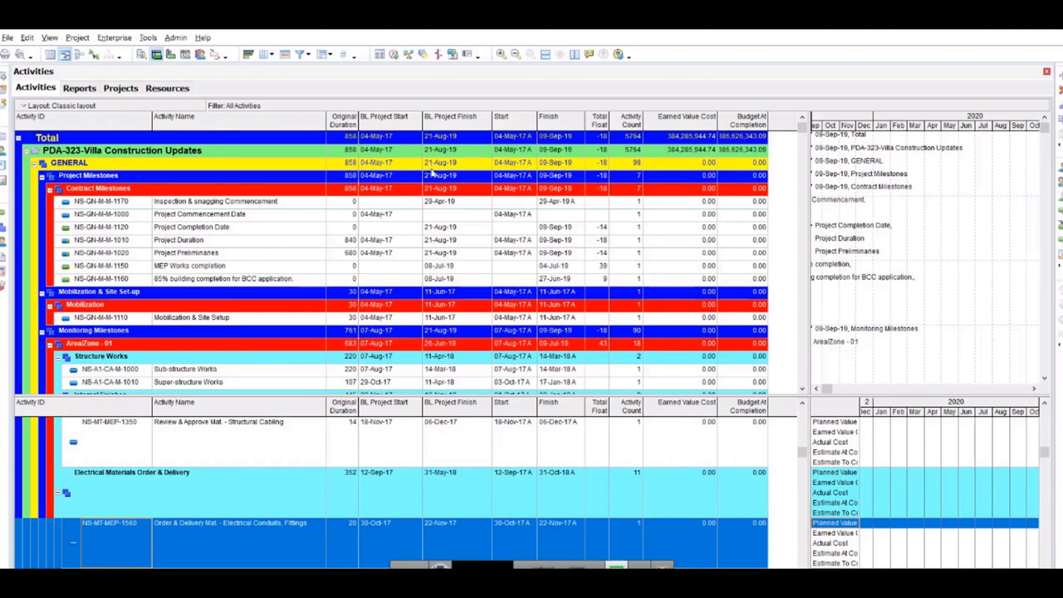
pyautogui.hotkey('alt', 'Tab')
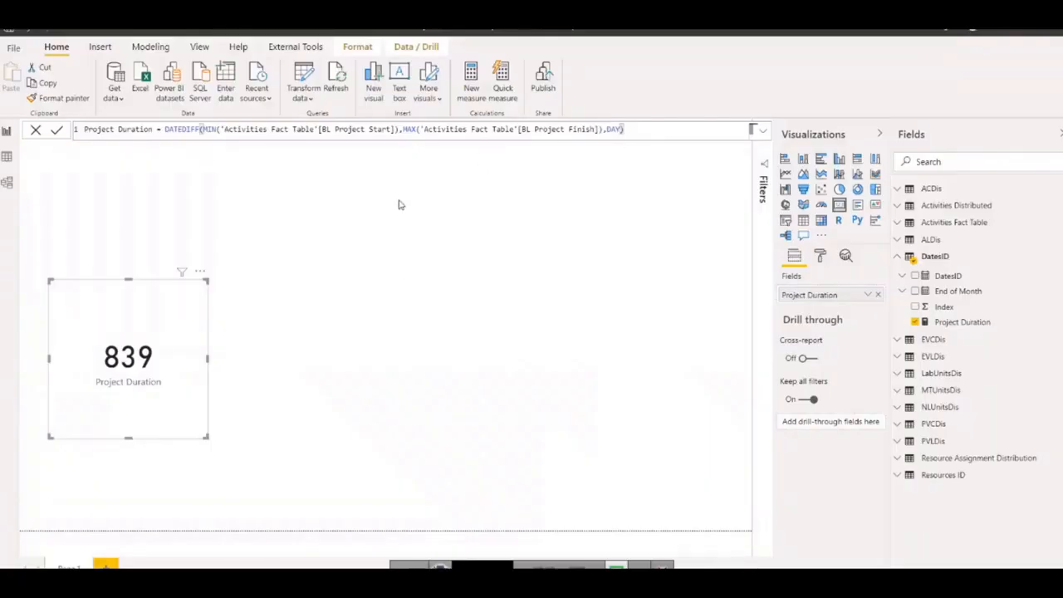
# Copy the whole Project Duration formula into a new measure in the DatesID table.
pyautogui.click(623, 130)
pyautogui.hotkey('ctrl', 'a')
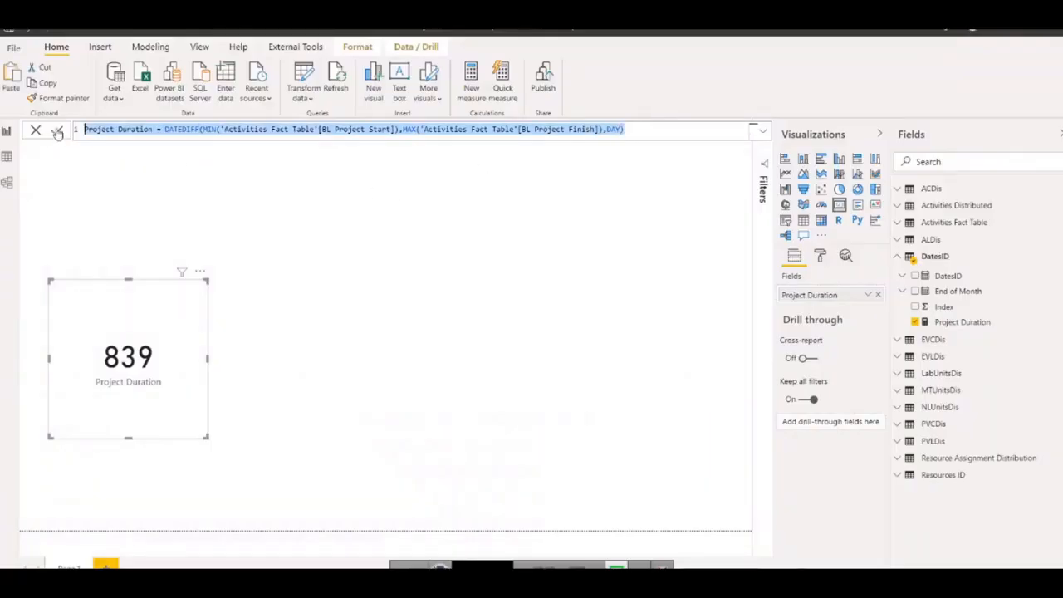
pyautogui.rightClick(955, 322)
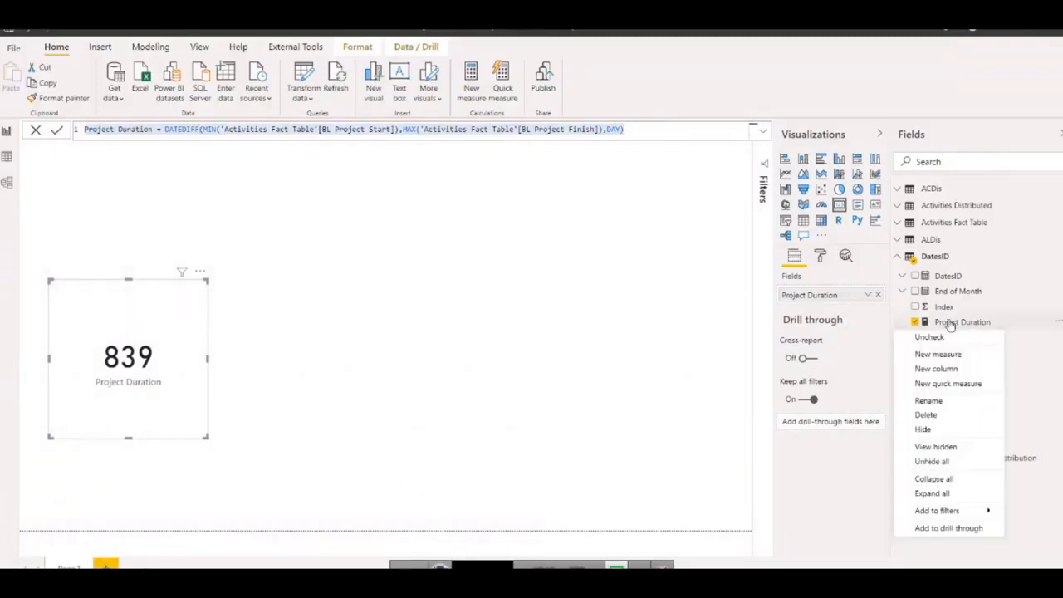
pyautogui.click(947, 357)
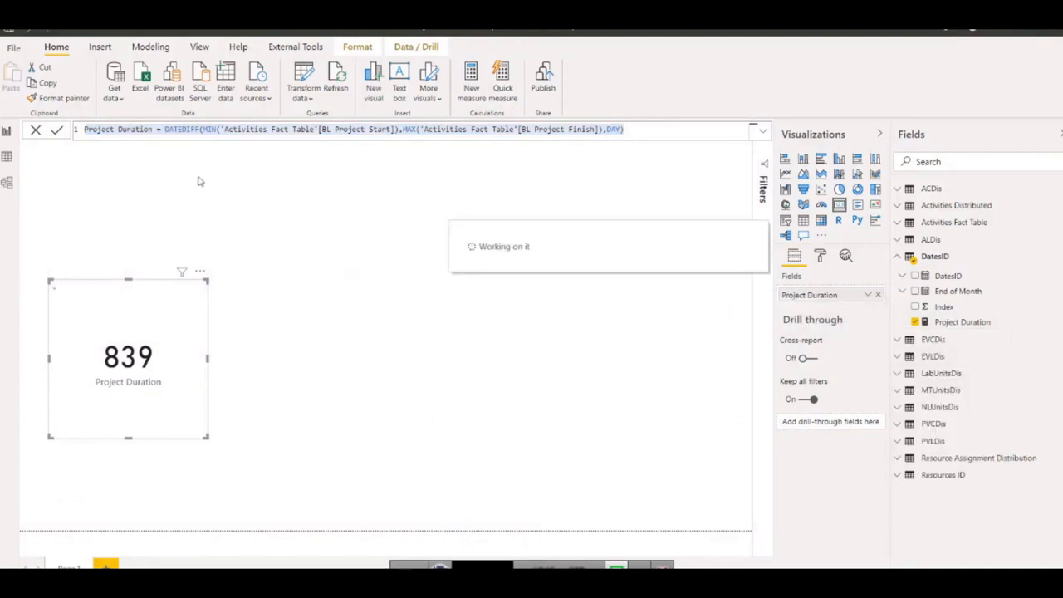
pyautogui.hotkey('ctrl', 'a')
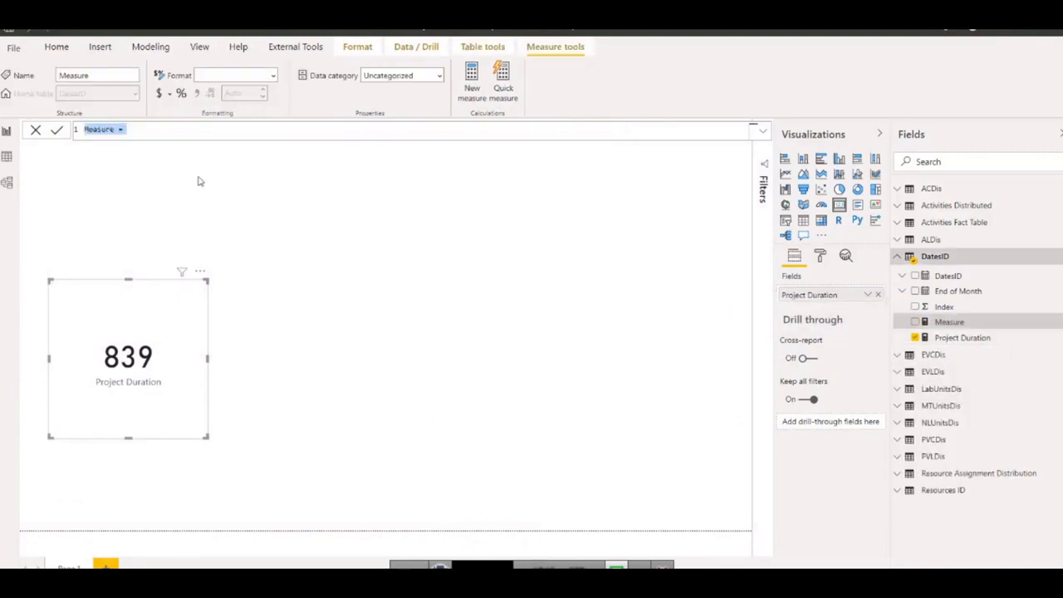
pyautogui.hotkey('ctrl', 'v')
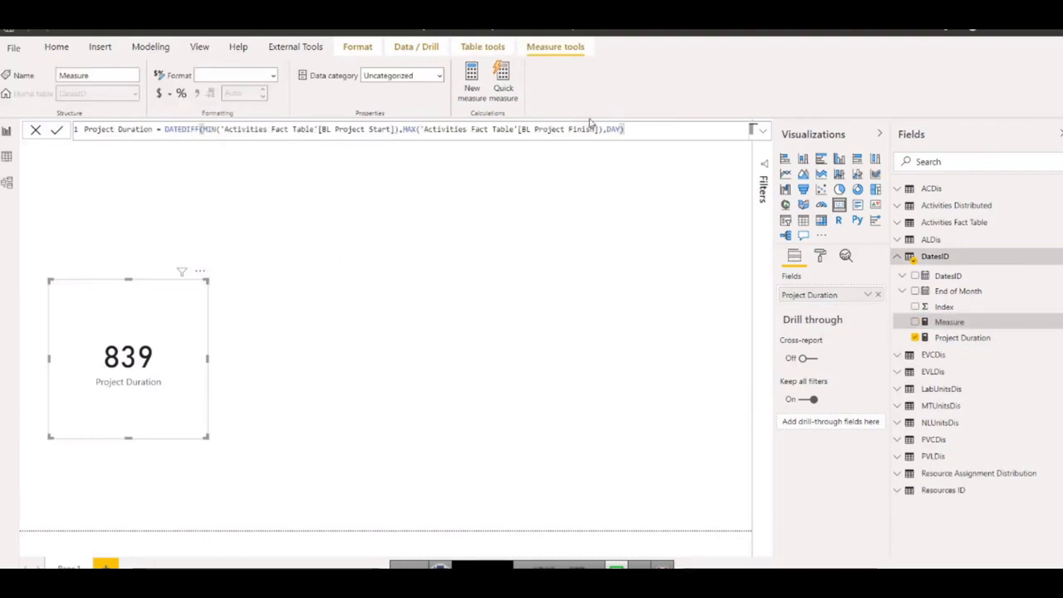
# Replace BL Project Finish with the Activities Fact Table's Finish column inside MAX, keeping DAY as the DATEDIFF interval.
pyautogui.moveTo(598, 133); pyautogui.dragTo(534, 130)
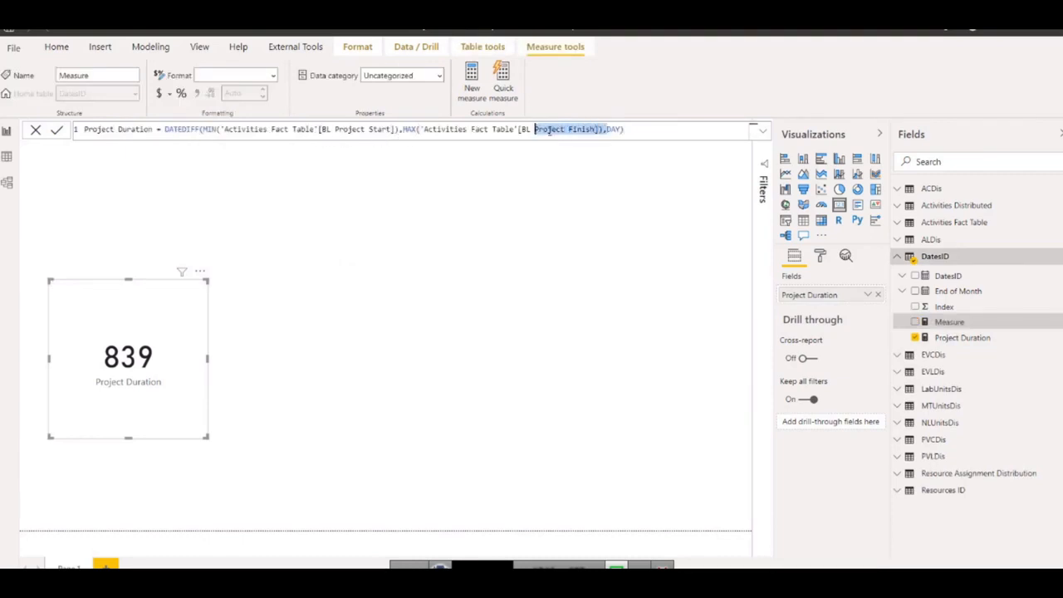
pyautogui.press('BackSpace')
pyautogui.press('BackSpace')
pyautogui.press('BackSpace')
pyautogui.press('BackSpace')
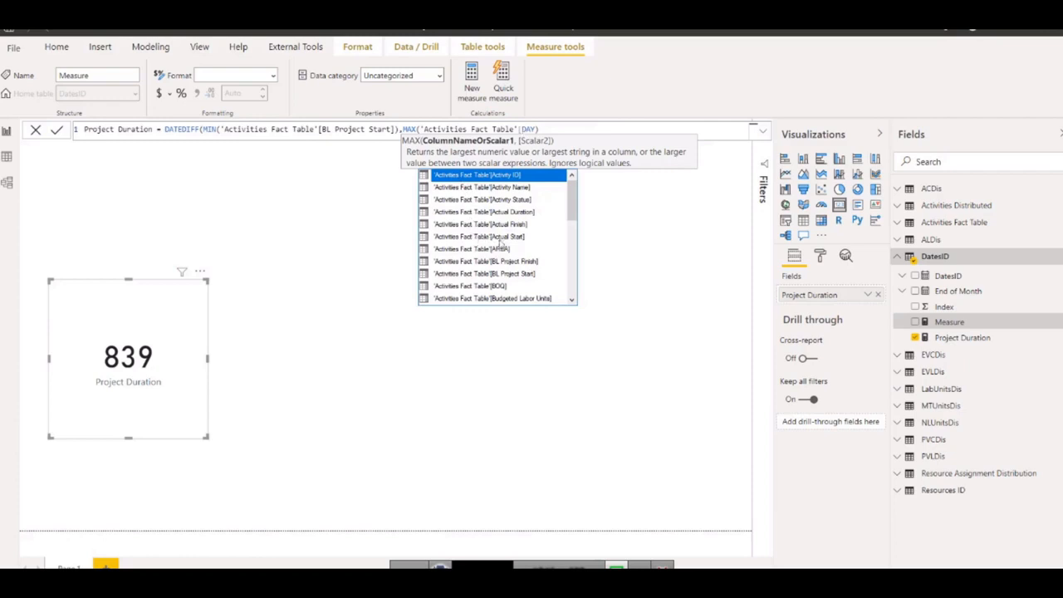
pyautogui.scroll(-3, 499, 242)
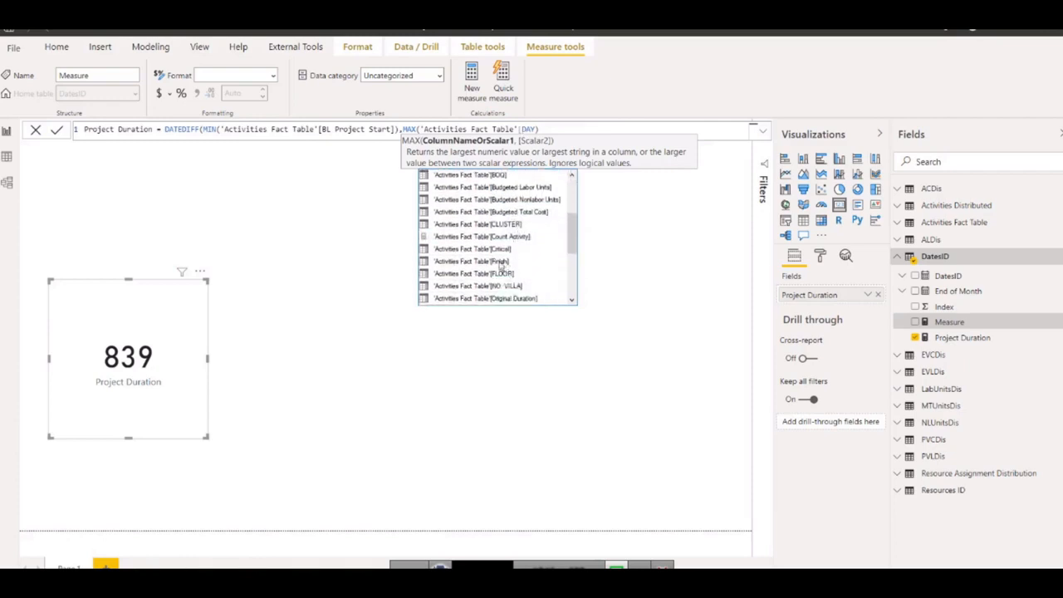
pyautogui.doubleClick(502, 262)
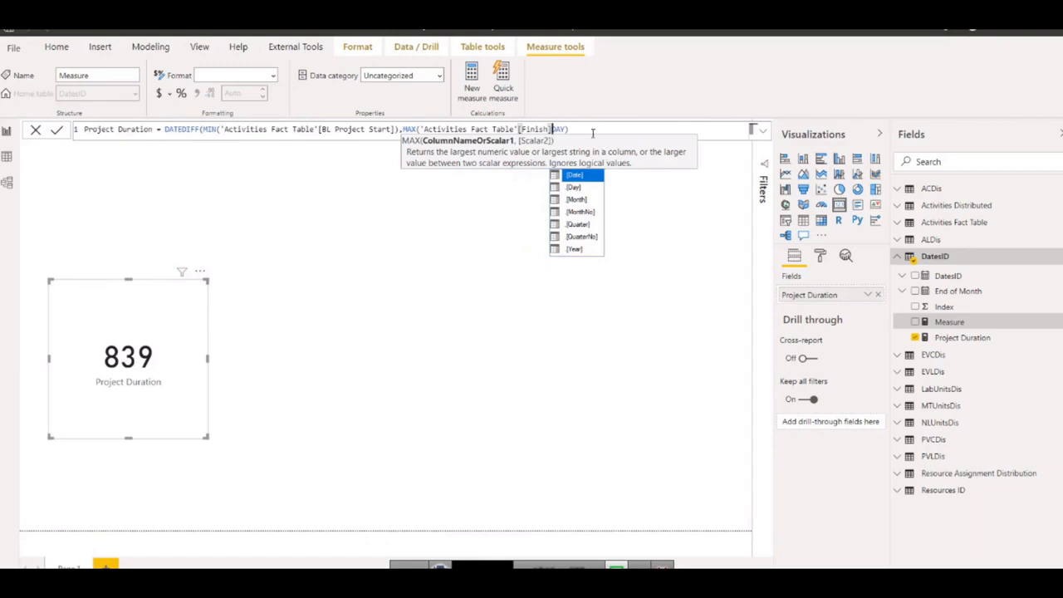
pyautogui.write('),DAY)')
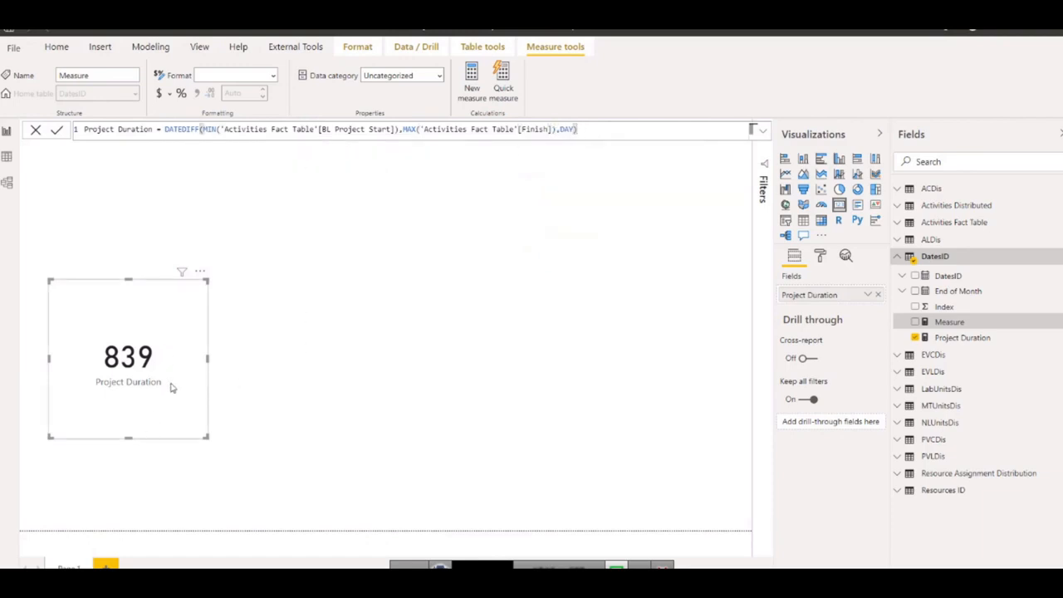
# Rename the copied measure Project Duration Forecast in its formula and commit it.
pyautogui.click(56, 128)
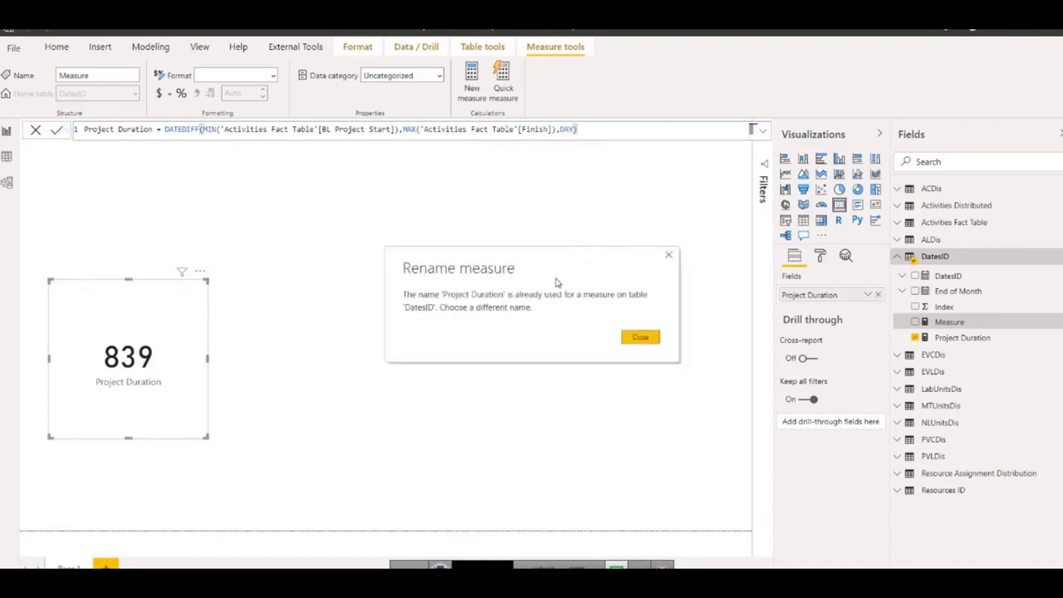
pyautogui.click(639, 337)
pyautogui.doubleClick(152, 131)
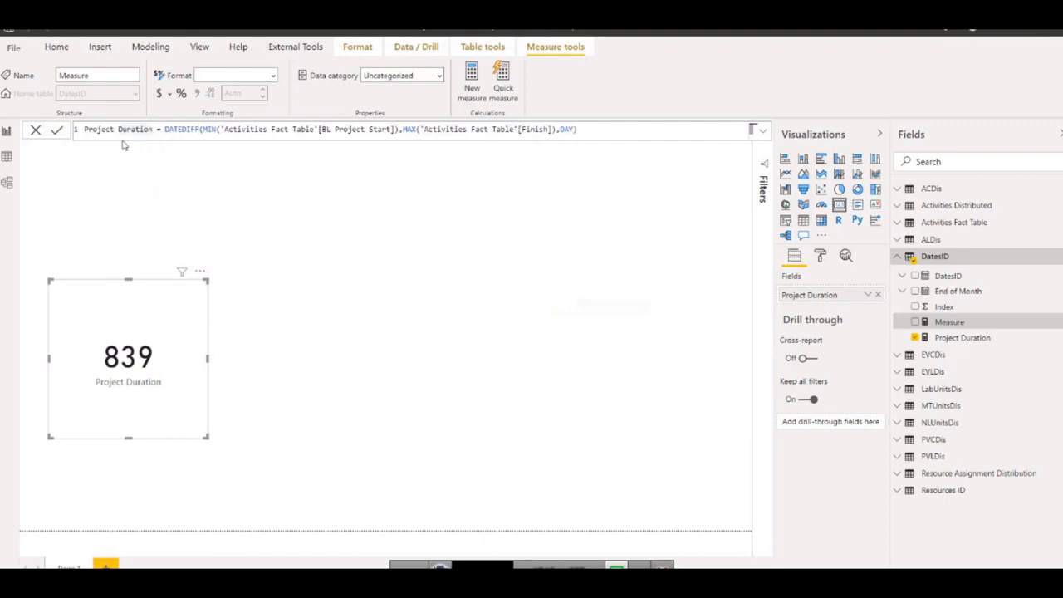
pyautogui.write('Forec')
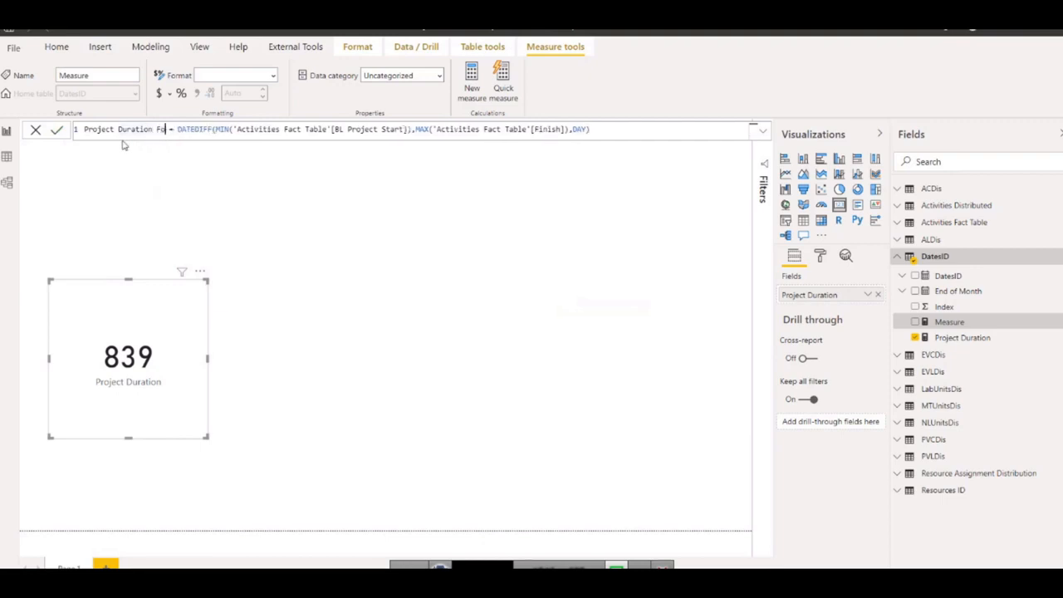
pyautogui.write('ast')
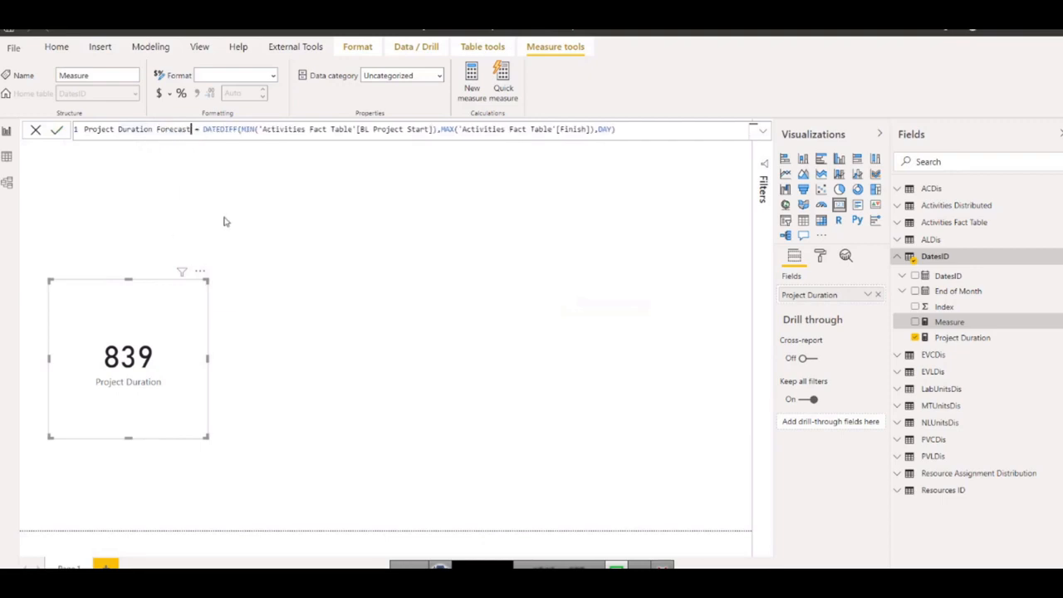
pyautogui.click(57, 131)
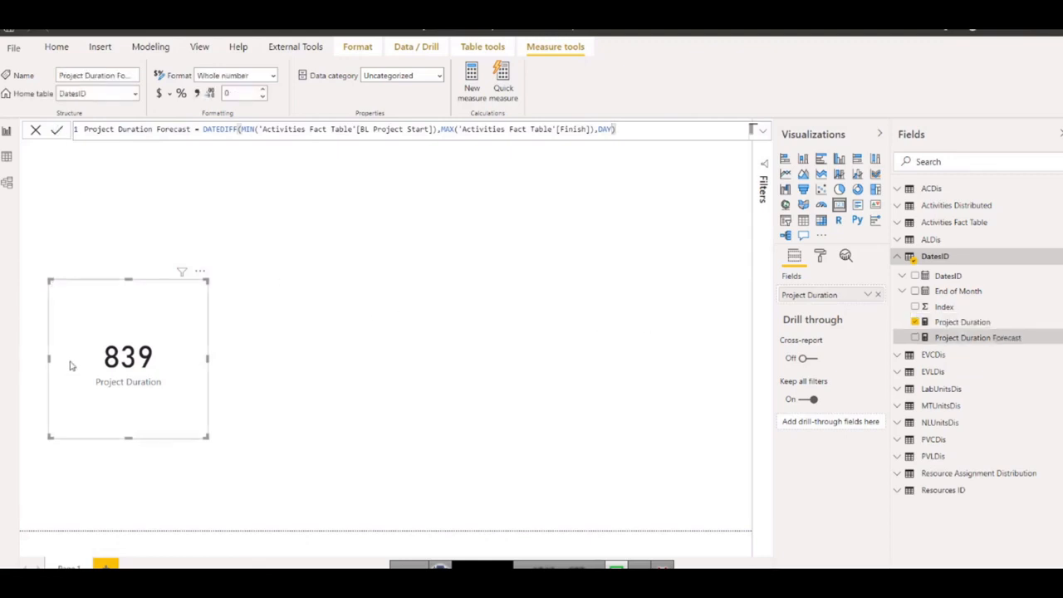
# Duplicate the Project Duration card beside the original and make the copy show Project Duration Forecast instead.
pyautogui.click(142, 356)
pyautogui.hotkey('ctrl', 'c')
pyautogui.hotkey('ctrl', 'v')
pyautogui.moveTo(142, 356); pyautogui.dragTo(423, 352)
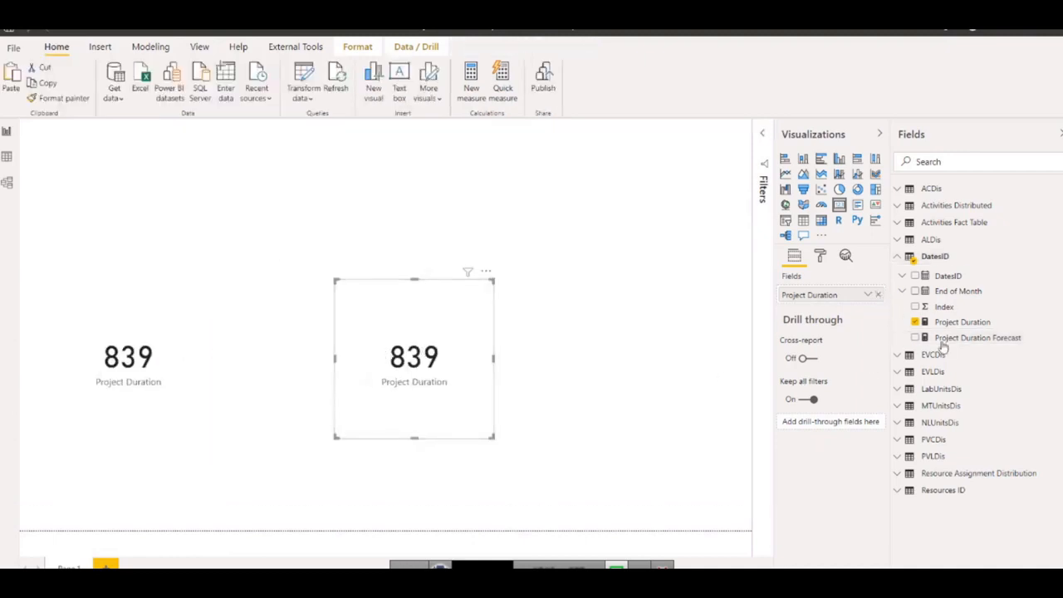
pyautogui.click(915, 321)
pyautogui.moveTo(963, 337); pyautogui.dragTo(812, 299)
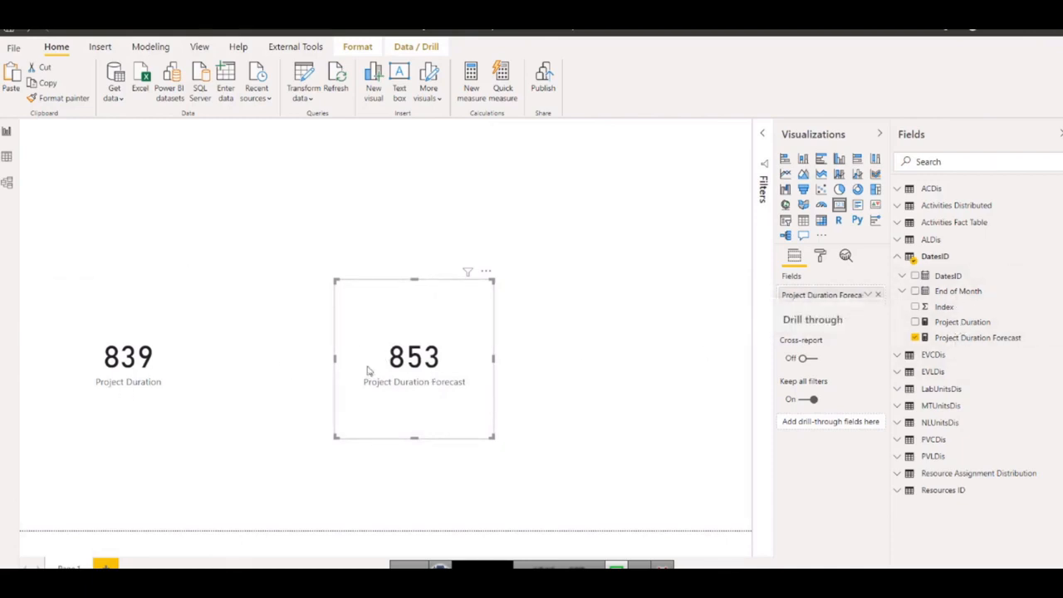
pyautogui.moveTo(398, 363); pyautogui.dragTo(397, 387)
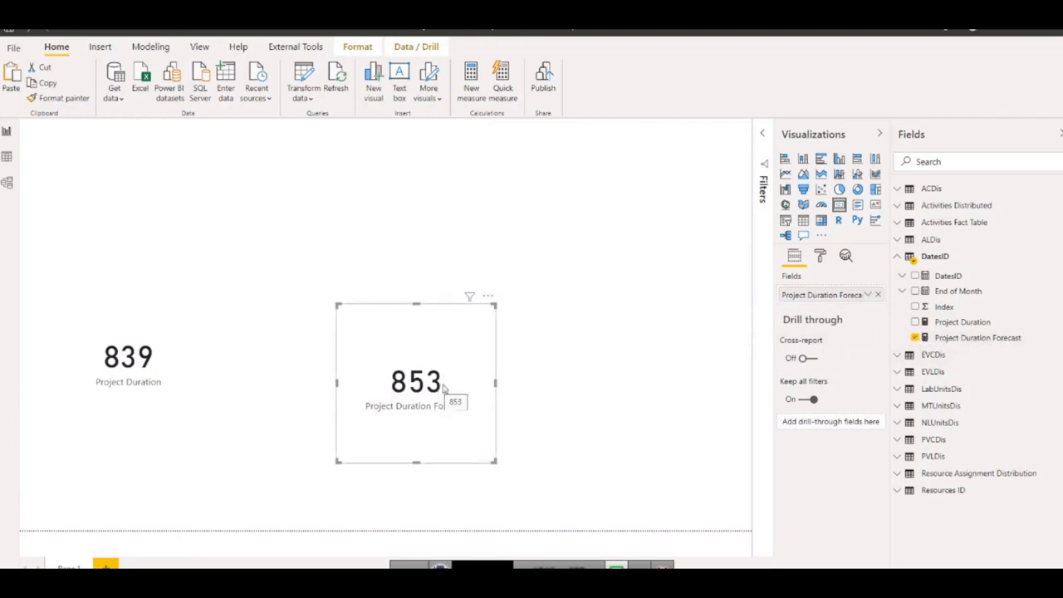
# Compare the Project Duration and Project Duration Forecast cards, and delete the forecast card.
pyautogui.click(157, 362)
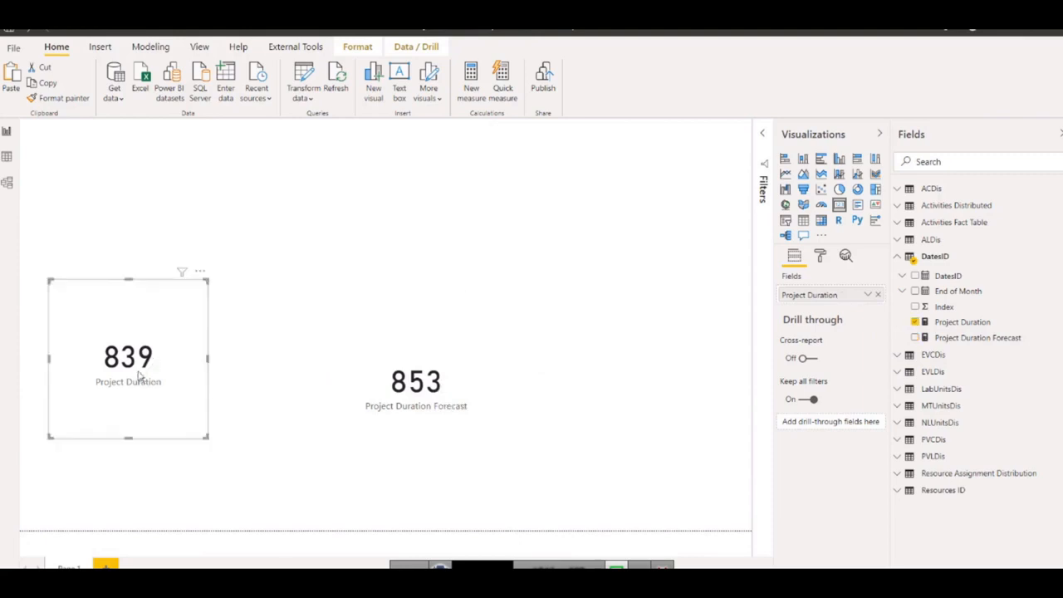
pyautogui.click(427, 343)
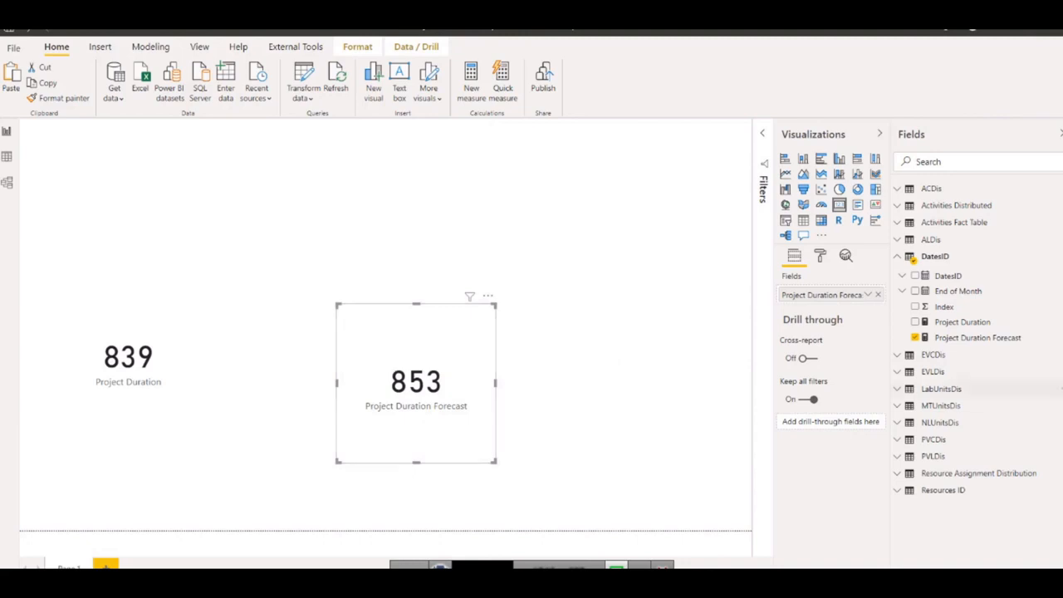
pyautogui.click(141, 319)
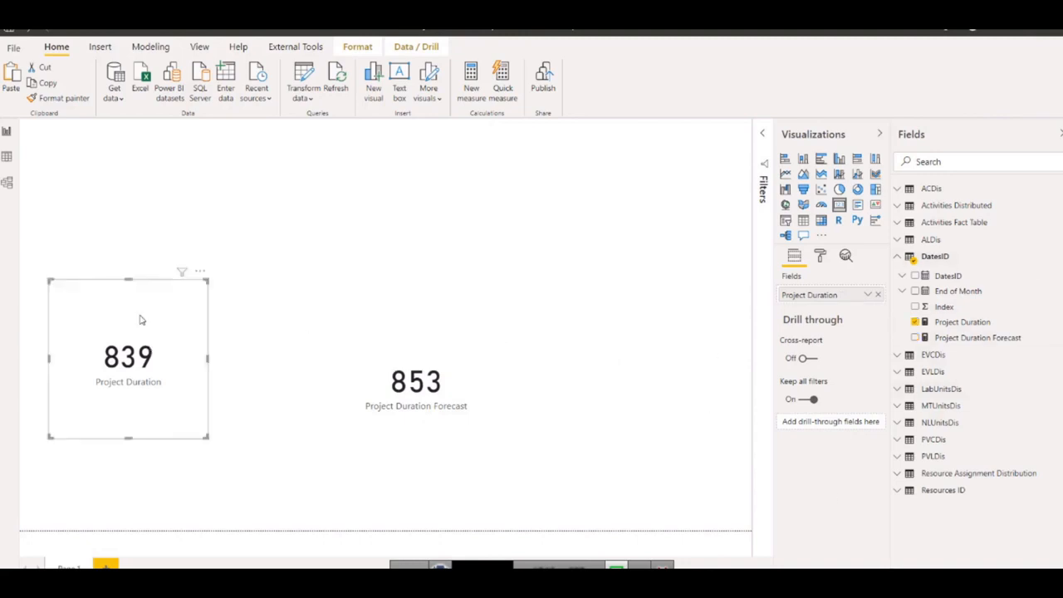
pyautogui.click(423, 411)
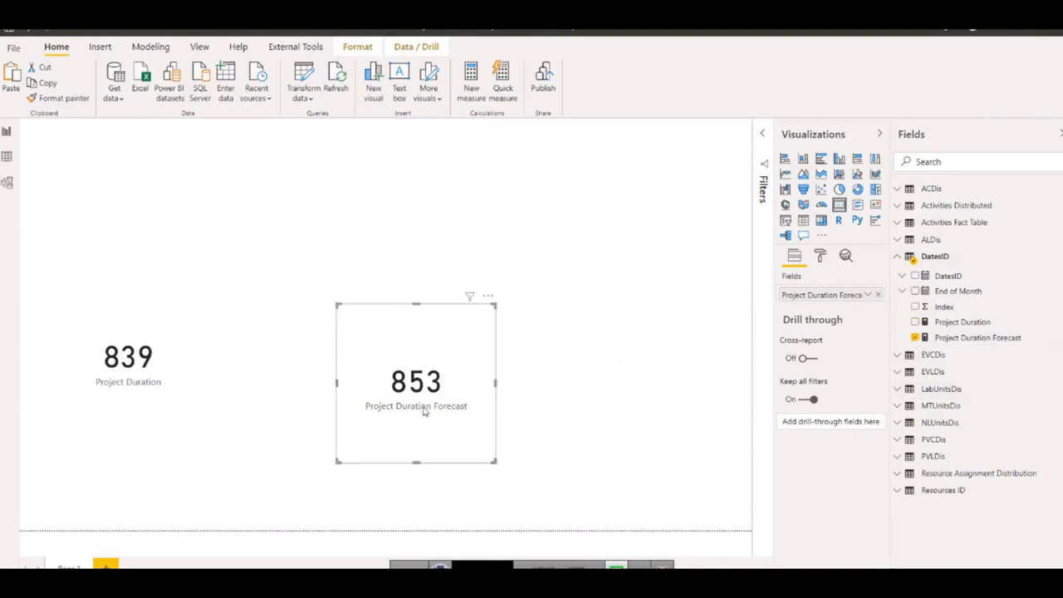
pyautogui.press('Delete')
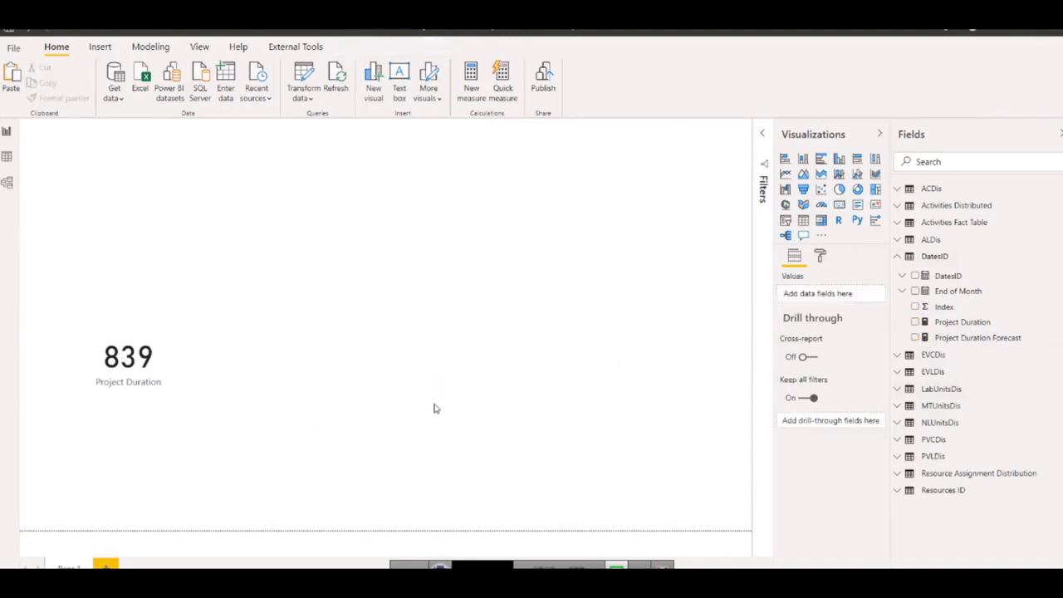
pyautogui.rightClick(951, 326)
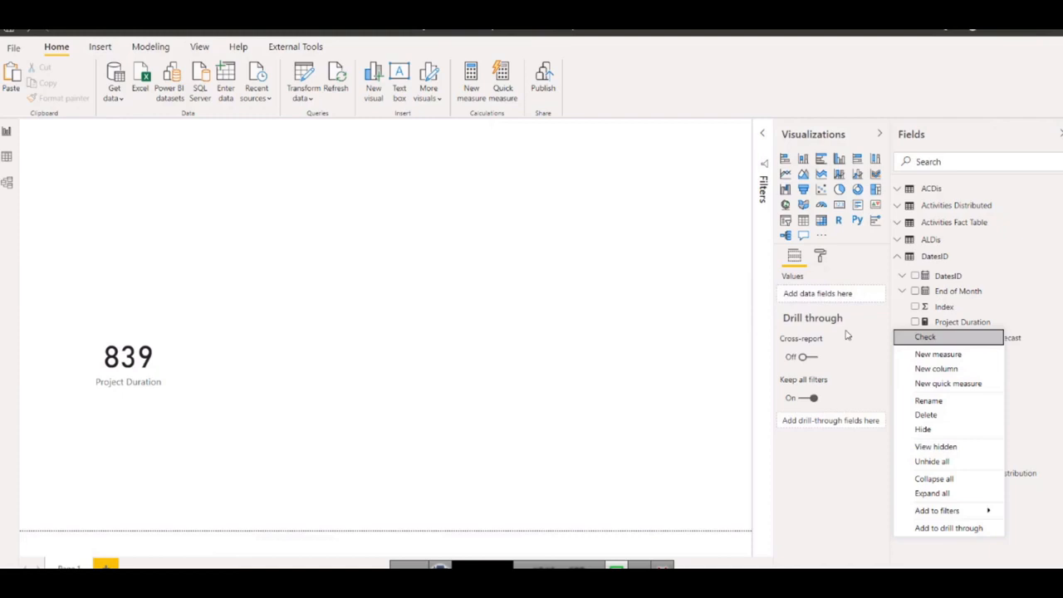
pyautogui.click(935, 356)
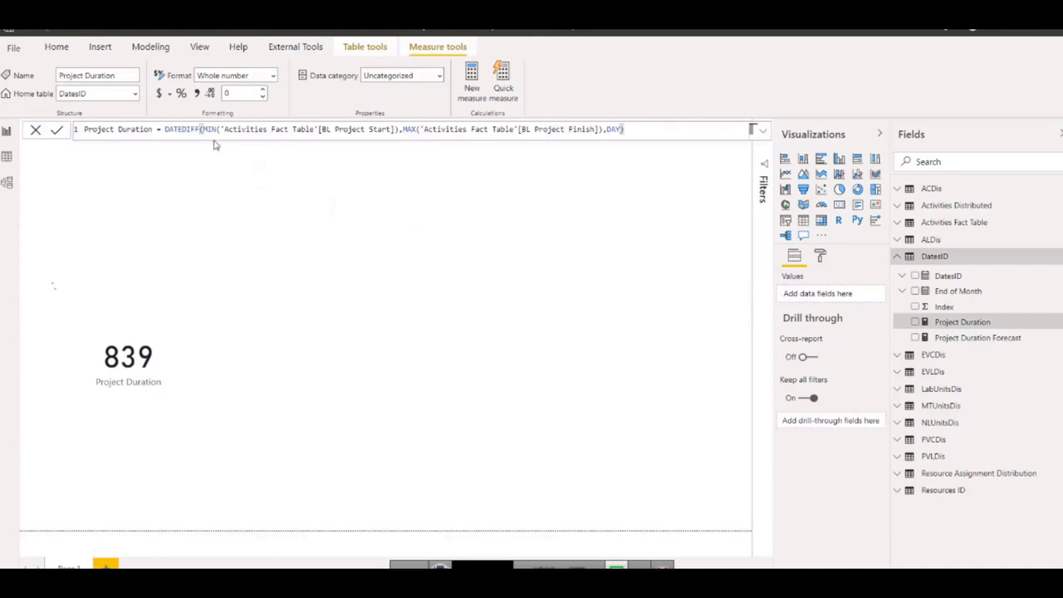
pyautogui.write('Tim')
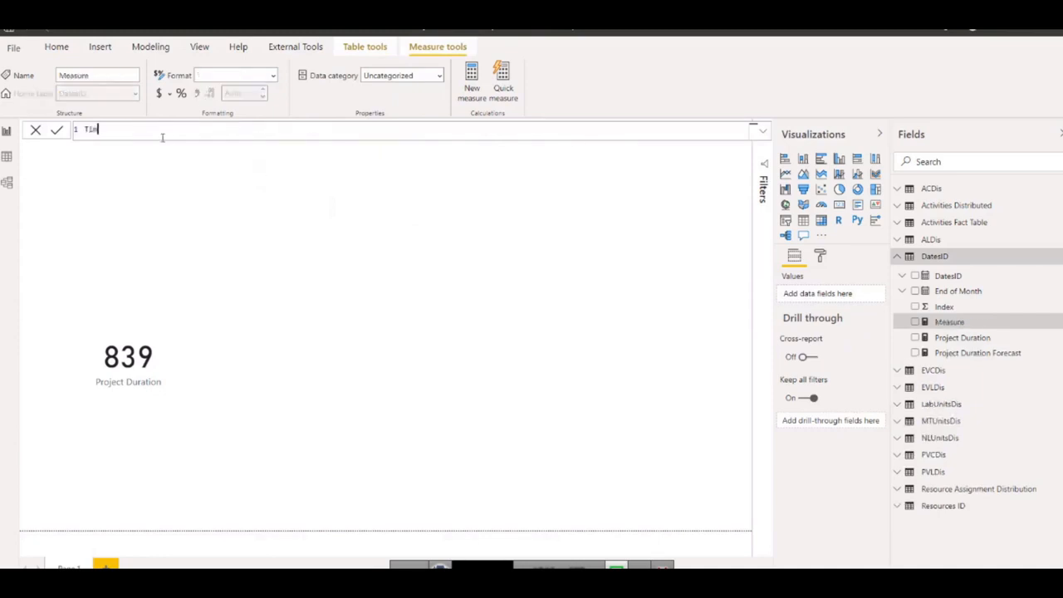
pyautogui.write('e Elapsed =')
pyautogui.click(35, 130)
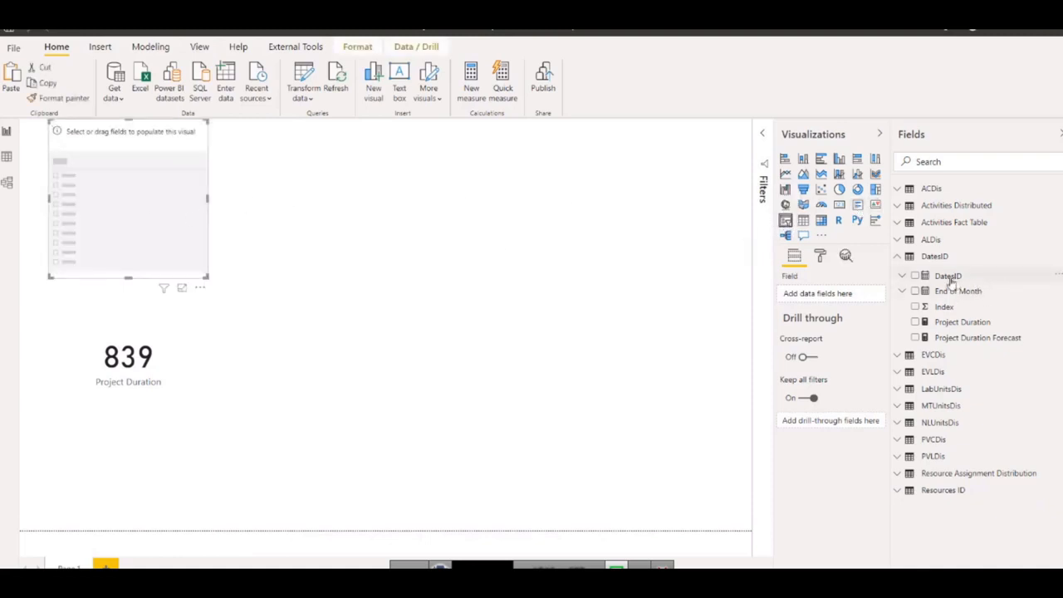
# Assign DatesID to the new slicer and set its range to end on 7/18/2018.
pyautogui.moveTo(947, 284); pyautogui.dragTo(810, 294)
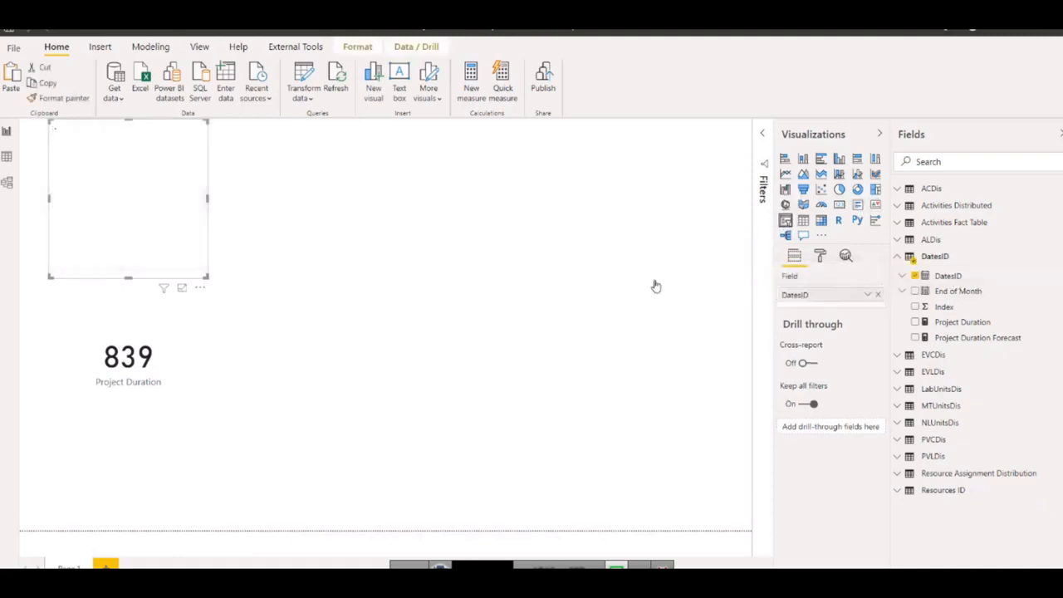
pyautogui.moveTo(196, 161); pyautogui.dragTo(132, 163)
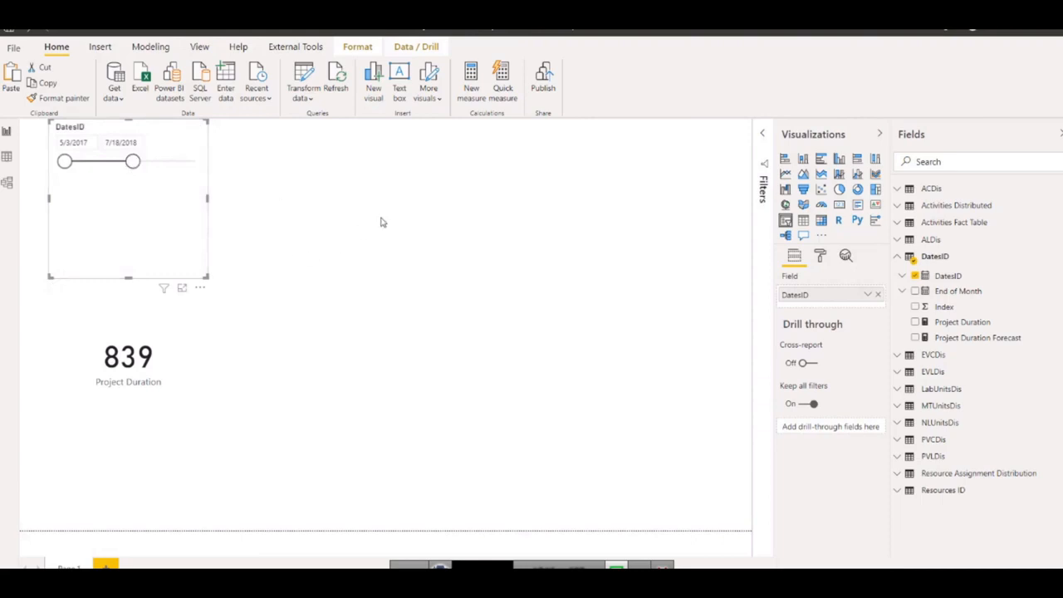
pyautogui.click(607, 255)
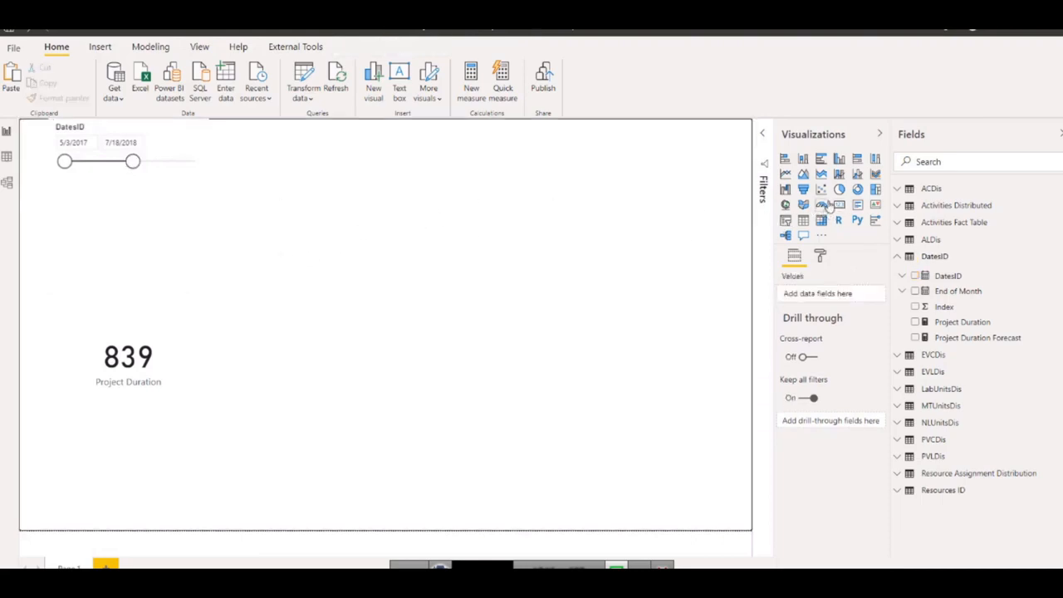
# Add a card visual well to the right of the date slicer, showing the PVCDis field from the PVCDis table.
pyautogui.click(838, 204)
pyautogui.moveTo(309, 225); pyautogui.dragTo(602, 262)
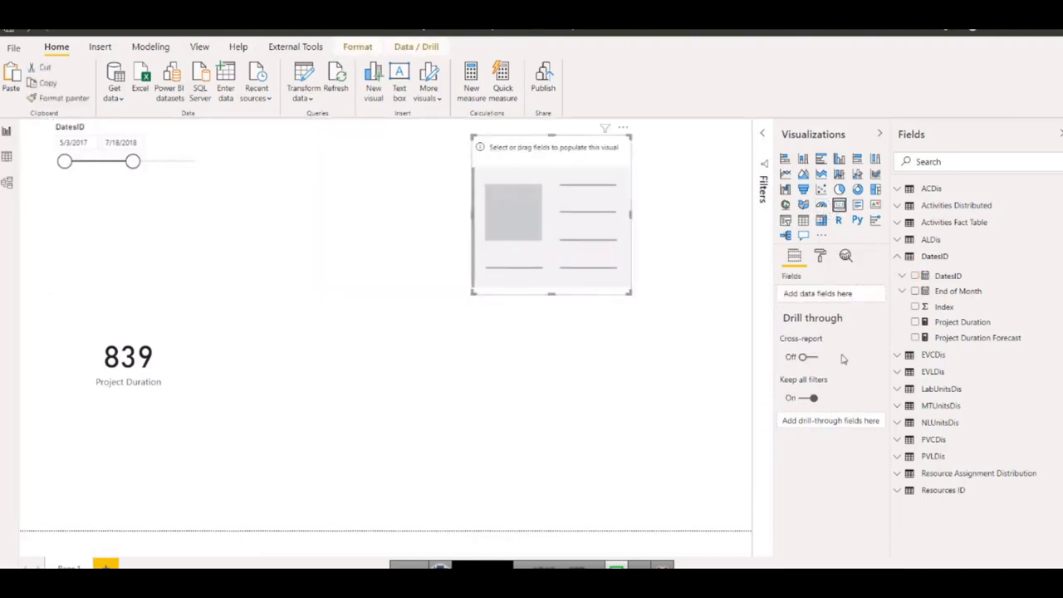
pyautogui.click(903, 443)
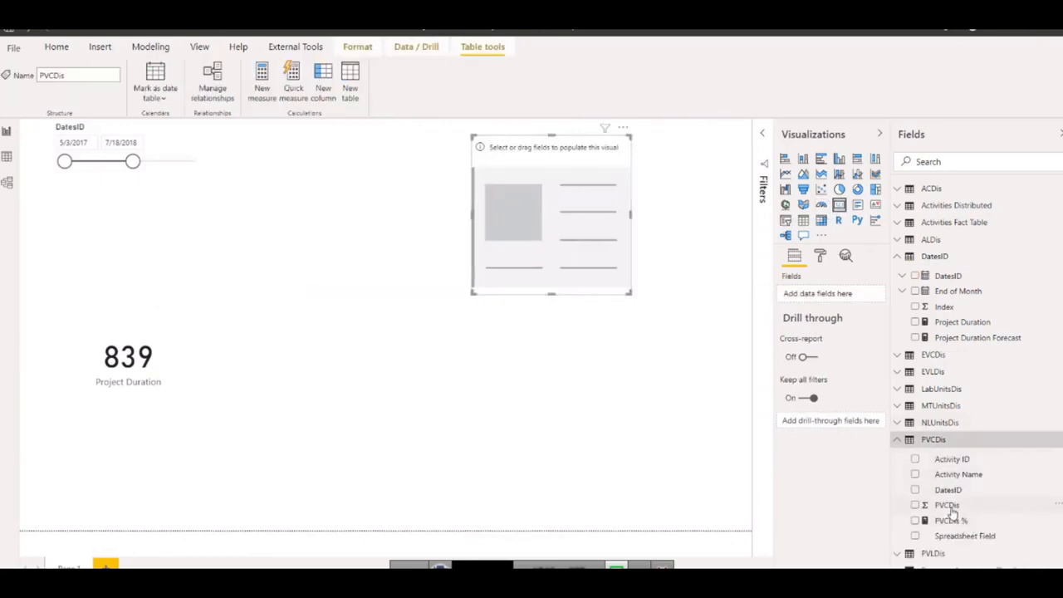
pyautogui.moveTo(945, 504); pyautogui.dragTo(809, 295)
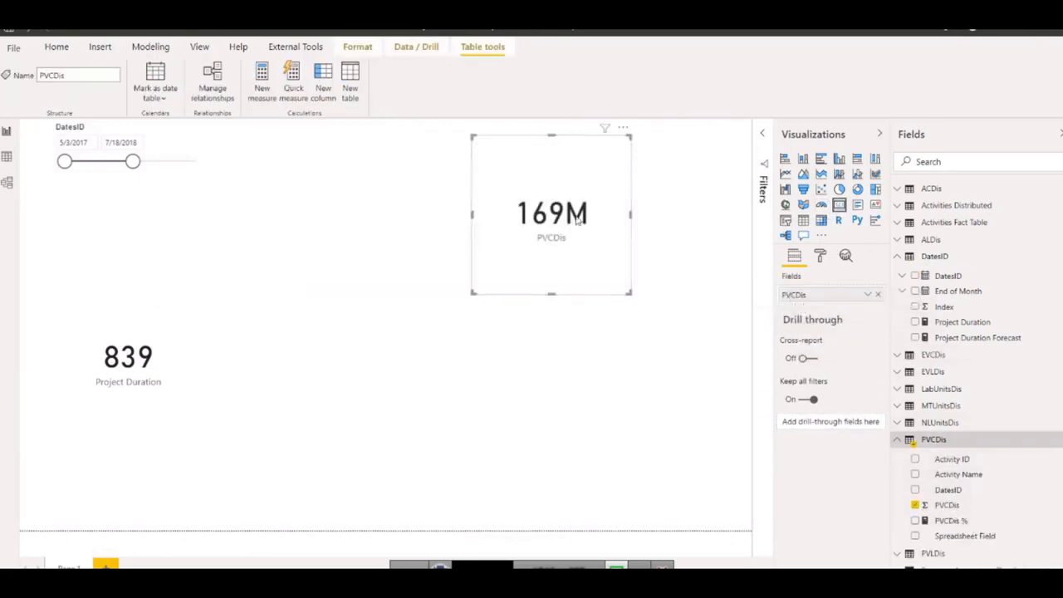
# Set the DatesID slicer's end date to 11/22/2017 and move the PVCDis card down toward the middle of the canvas.
pyautogui.click(108, 169)
pyautogui.moveTo(132, 162); pyautogui.dragTo(96, 161)
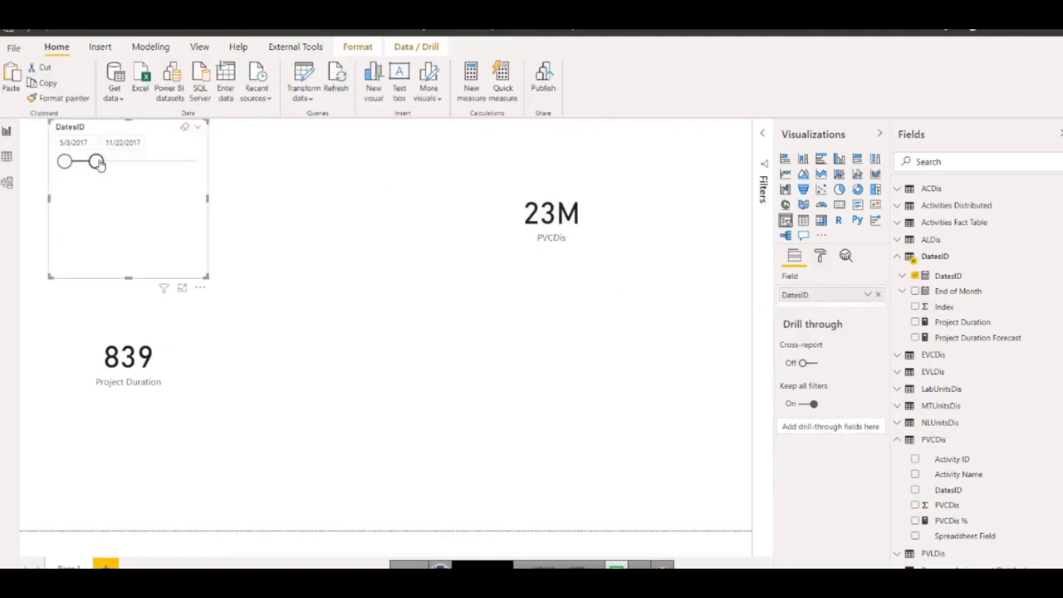
pyautogui.moveTo(559, 232); pyautogui.dragTo(476, 336)
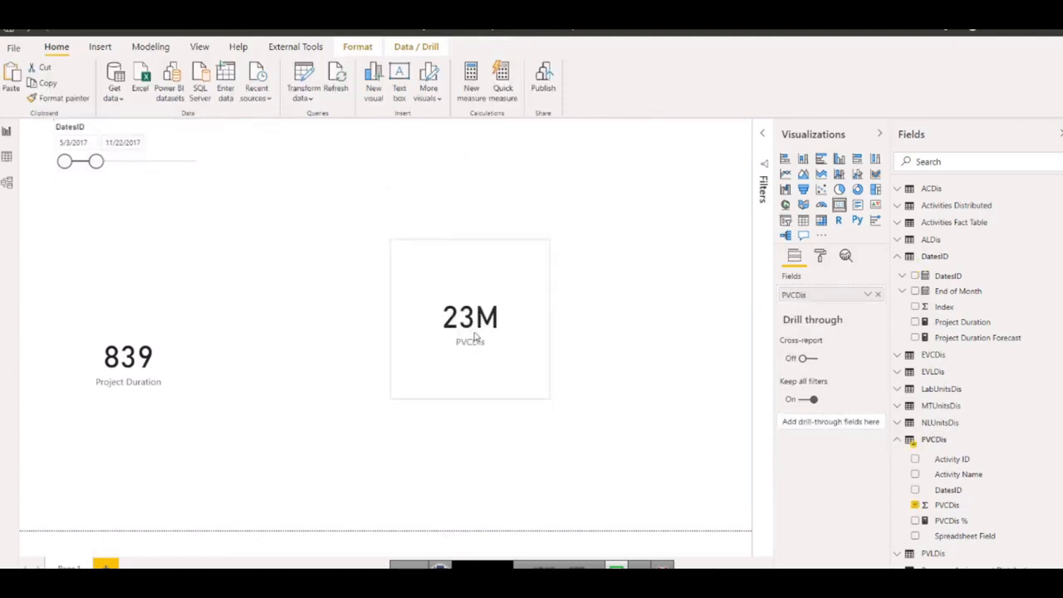
# Place a copy of the PVCDis card in the canvas's upper-right area and replace its field with DatesID.
pyautogui.moveTo(532, 282); pyautogui.dragTo(671, 161)
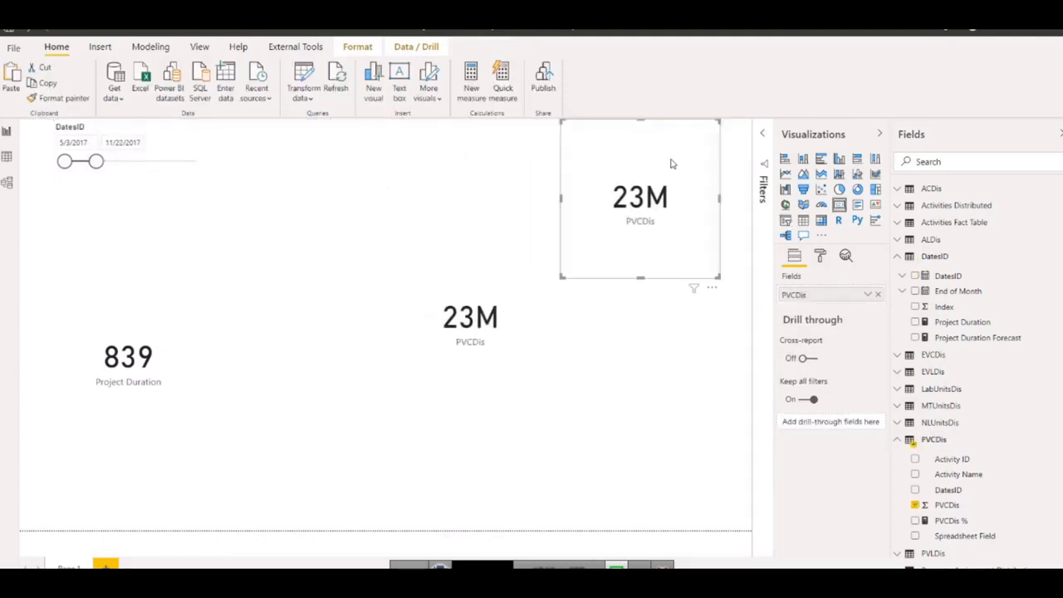
pyautogui.click(877, 294)
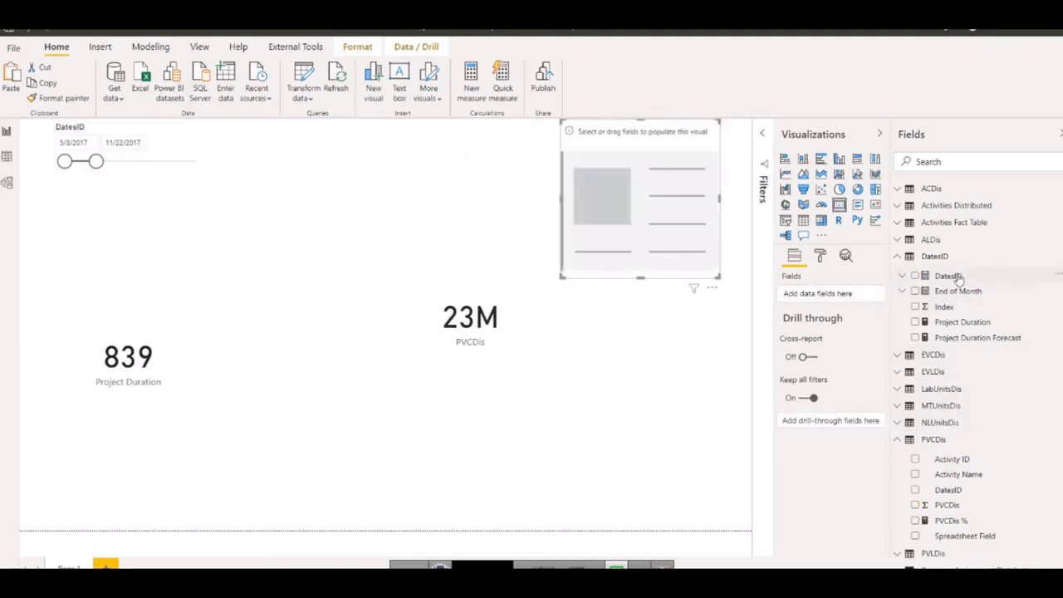
pyautogui.moveTo(949, 276); pyautogui.dragTo(818, 298)
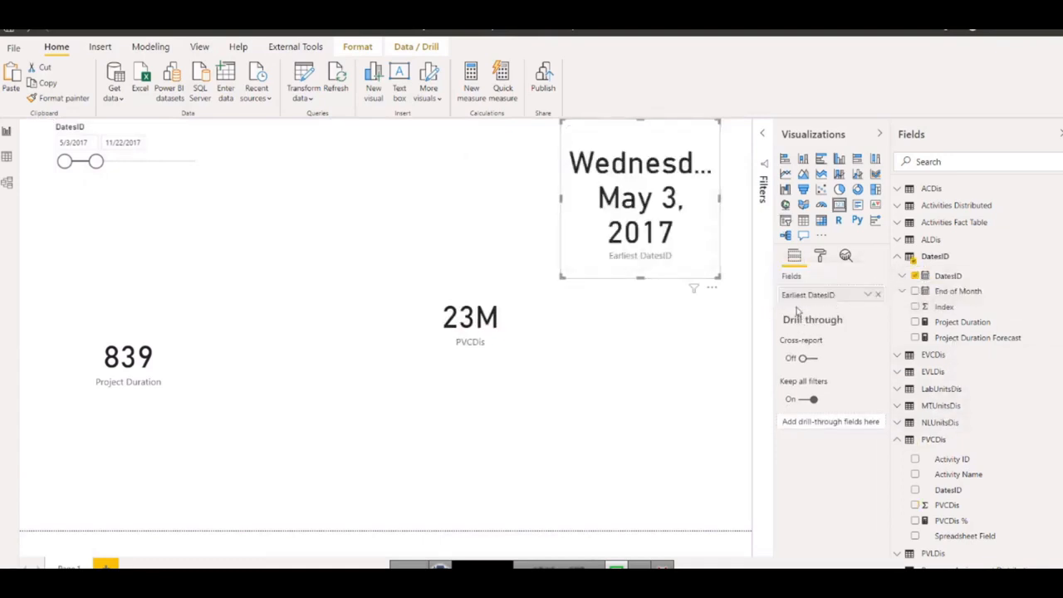
# Extend the DatesID slicer's end date to 7/22/2018.
pyautogui.click(868, 296)
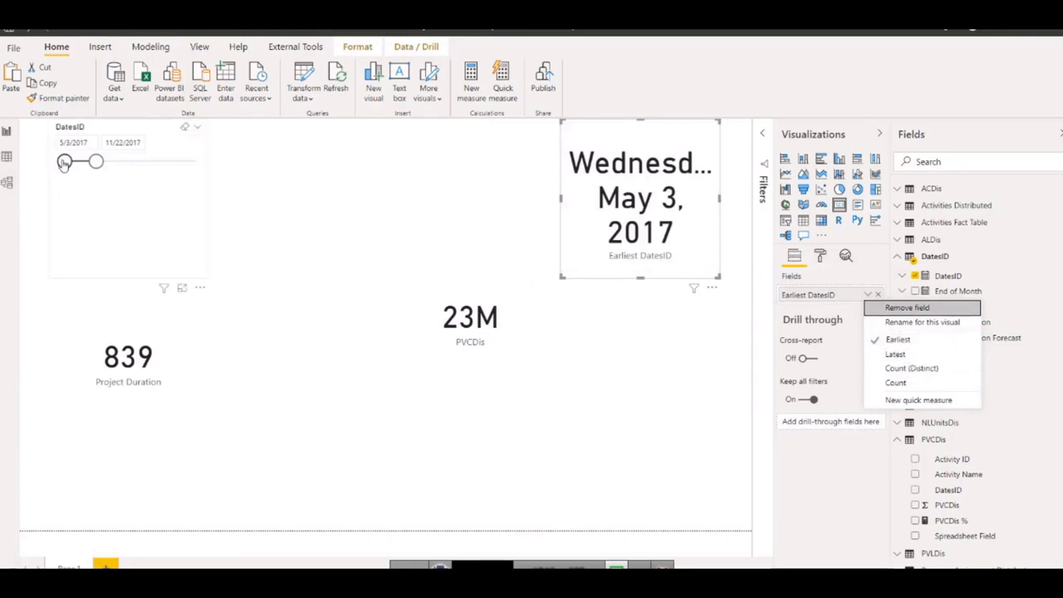
pyautogui.moveTo(65, 161)
pyautogui.mouseDown()
pyautogui.moveTo(99, 165)
pyautogui.moveTo(63, 168)
pyautogui.mouseUp()
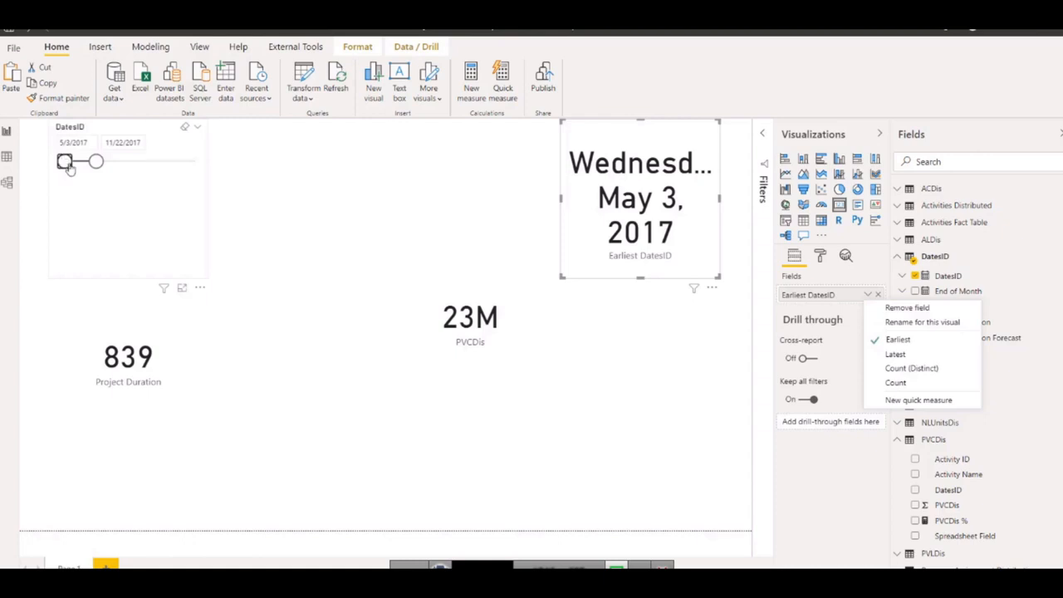
pyautogui.moveTo(96, 162); pyautogui.dragTo(134, 163)
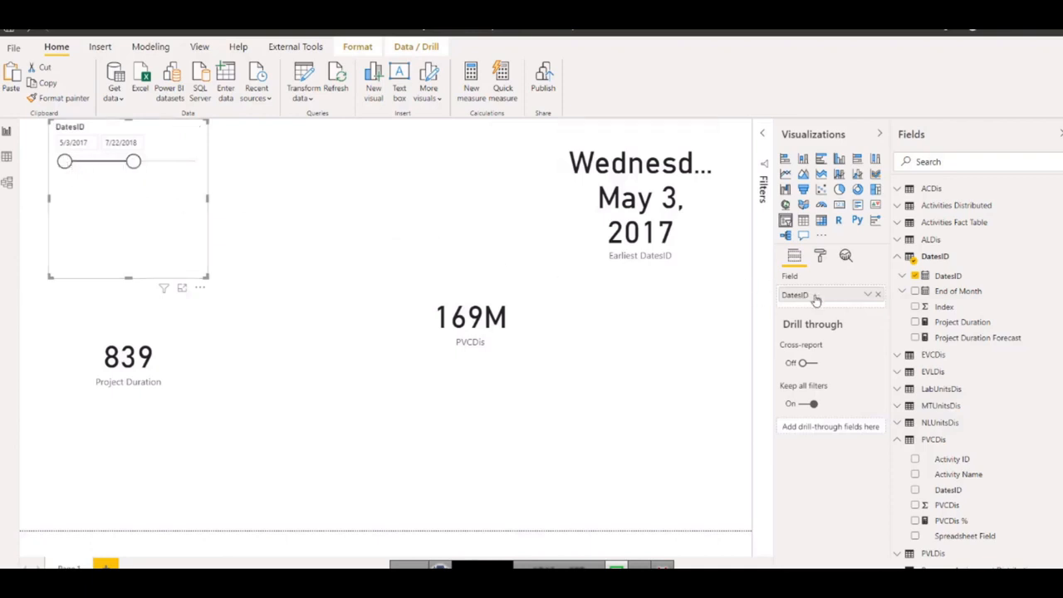
# Summarize the DatesID card by Latest instead of Earliest and widen the card toward the middle of the canvas.
pyautogui.click(867, 295)
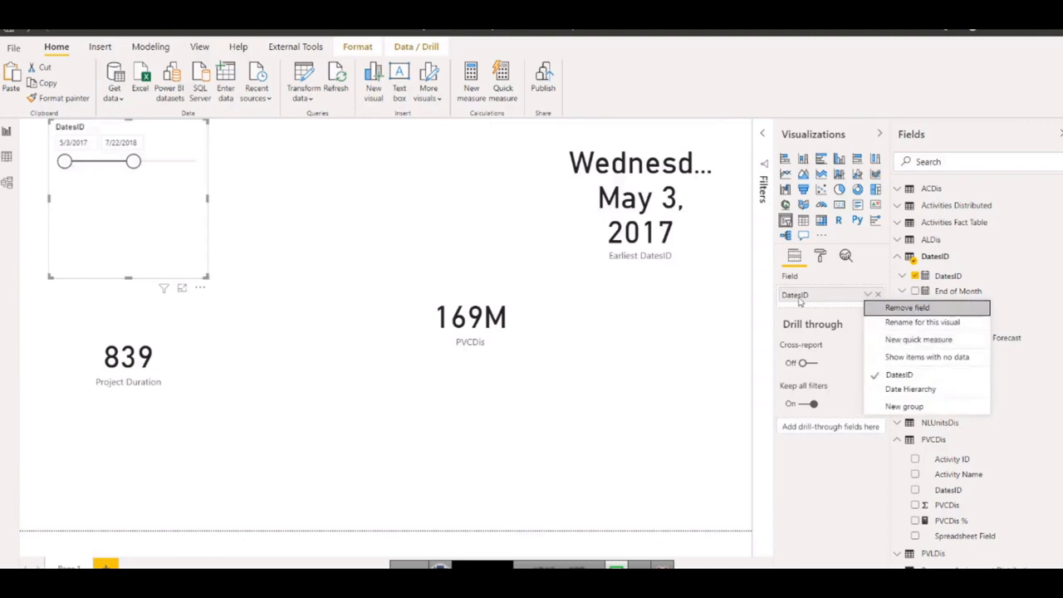
pyautogui.click(261, 193)
pyautogui.click(629, 213)
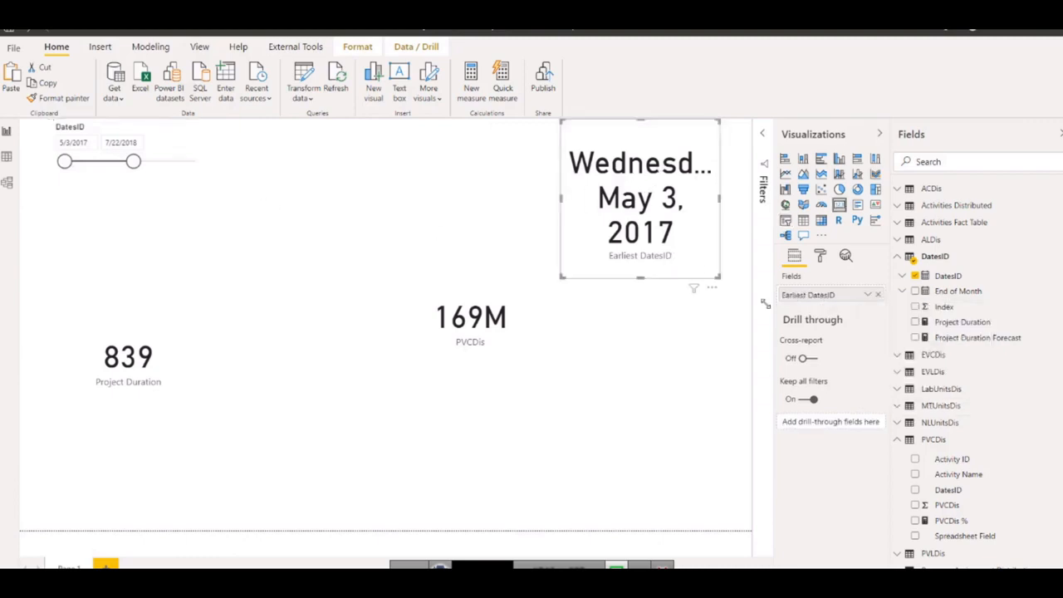
pyautogui.click(868, 295)
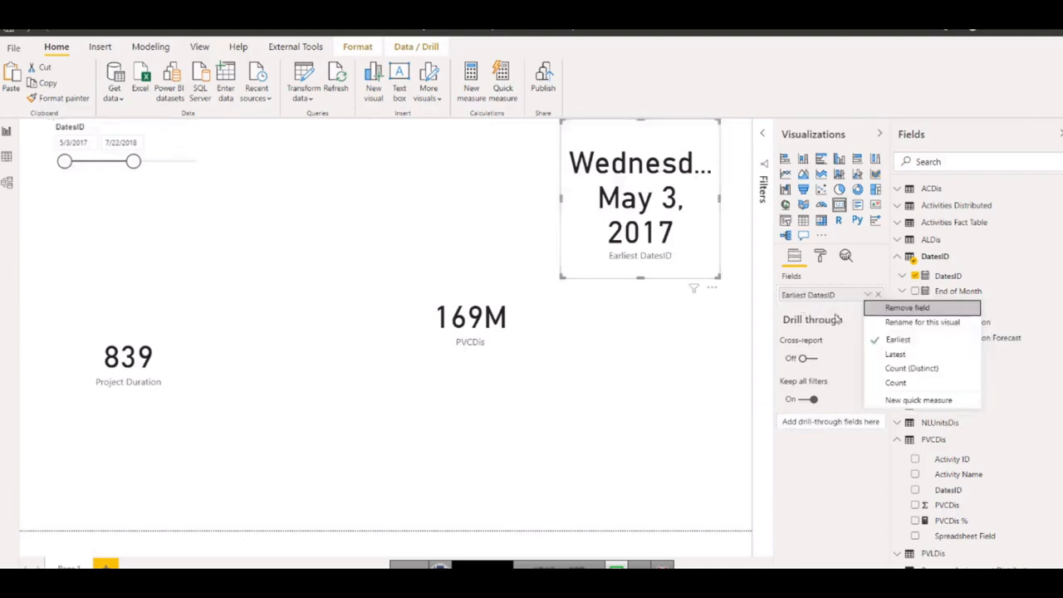
pyautogui.click(901, 355)
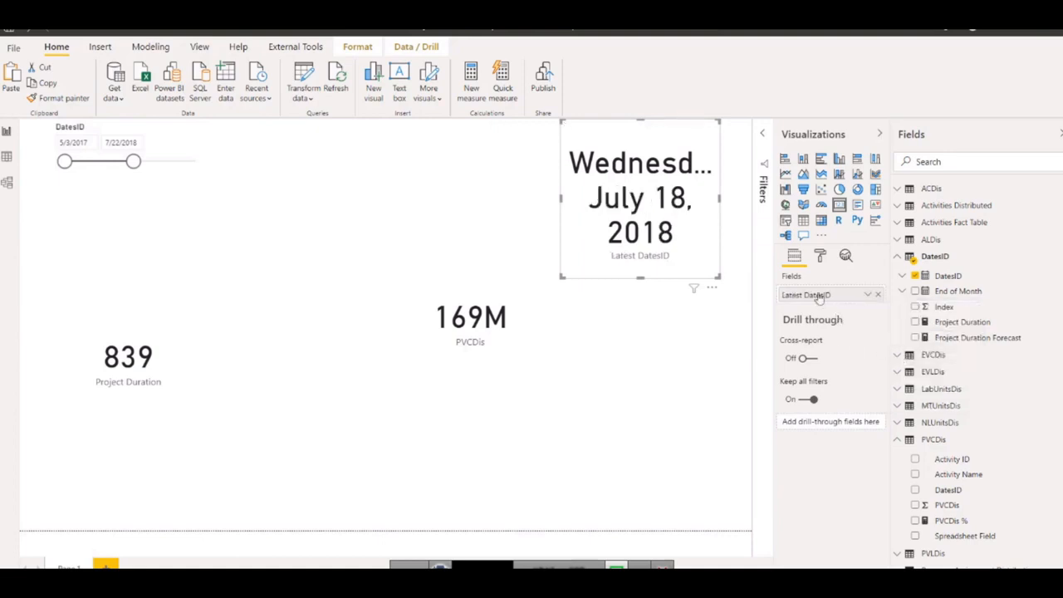
pyautogui.moveTo(562, 200); pyautogui.dragTo(432, 200)
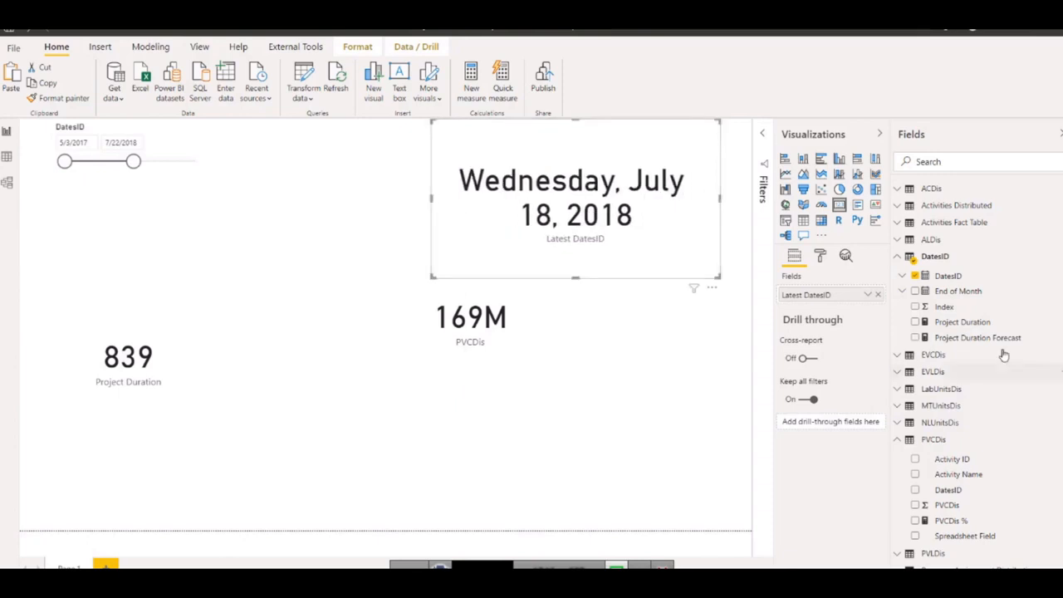
# Format the DatesID column as dd-mmm-yy and shrink the Latest DatesID card in both width and height.
pyautogui.click(943, 277)
pyautogui.click(198, 73)
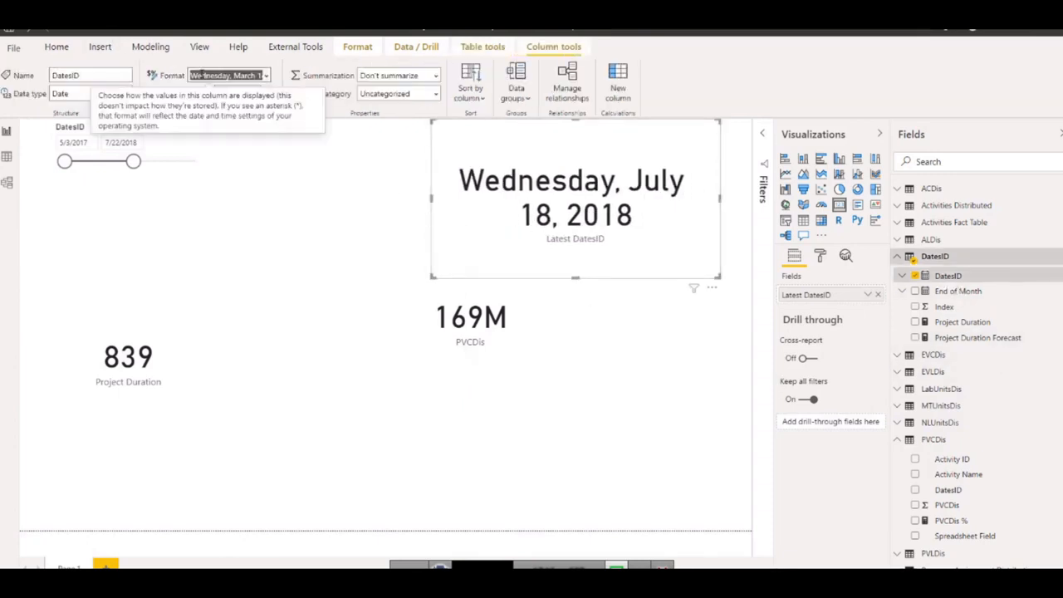
pyautogui.write('dd-mmm-yy')
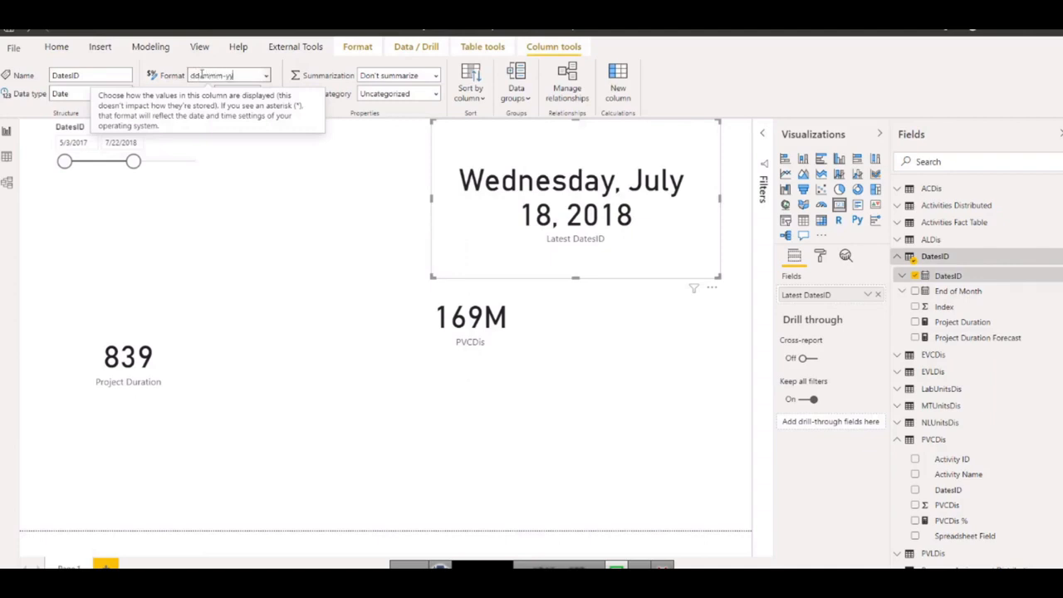
pyautogui.press('Escape')
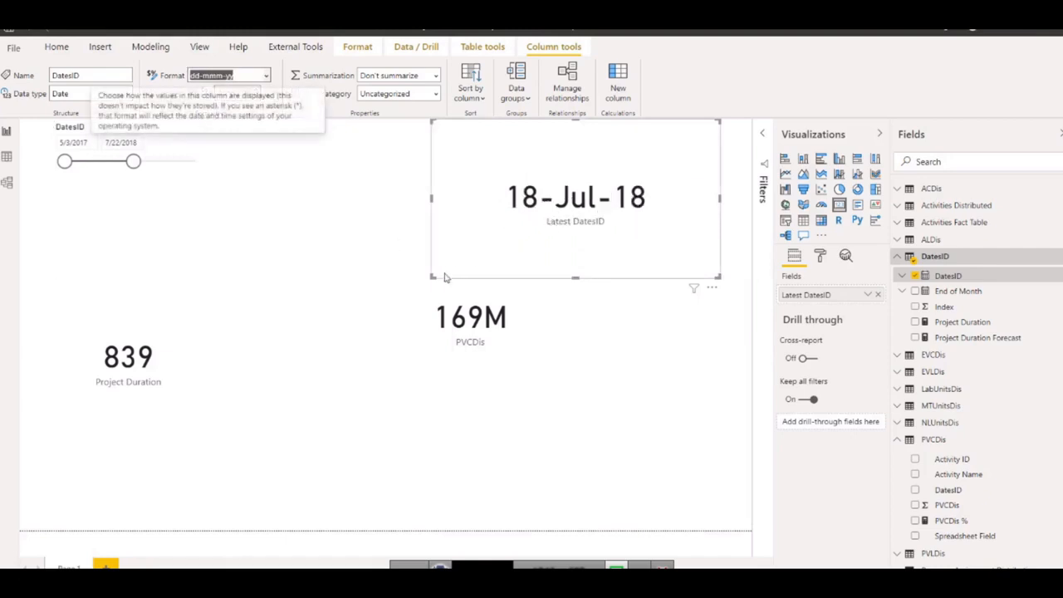
pyautogui.moveTo(432, 278); pyautogui.dragTo(573, 207)
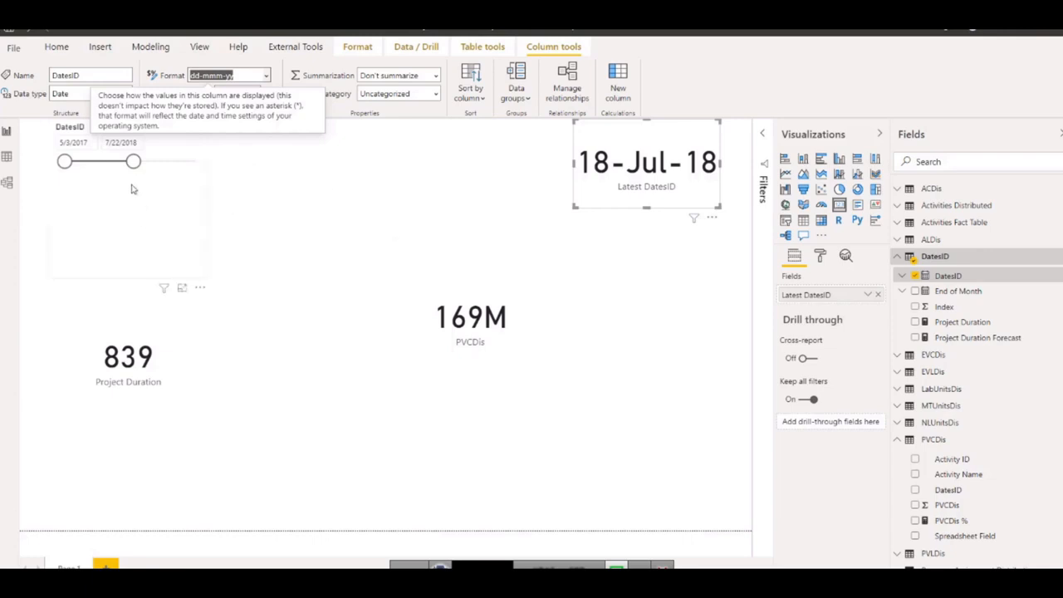
# Set the DatesID slicer's end date to 12/22/2017 and widen the Latest DatesID card to fit its full date.
pyautogui.moveTo(133, 162); pyautogui.dragTo(100, 162)
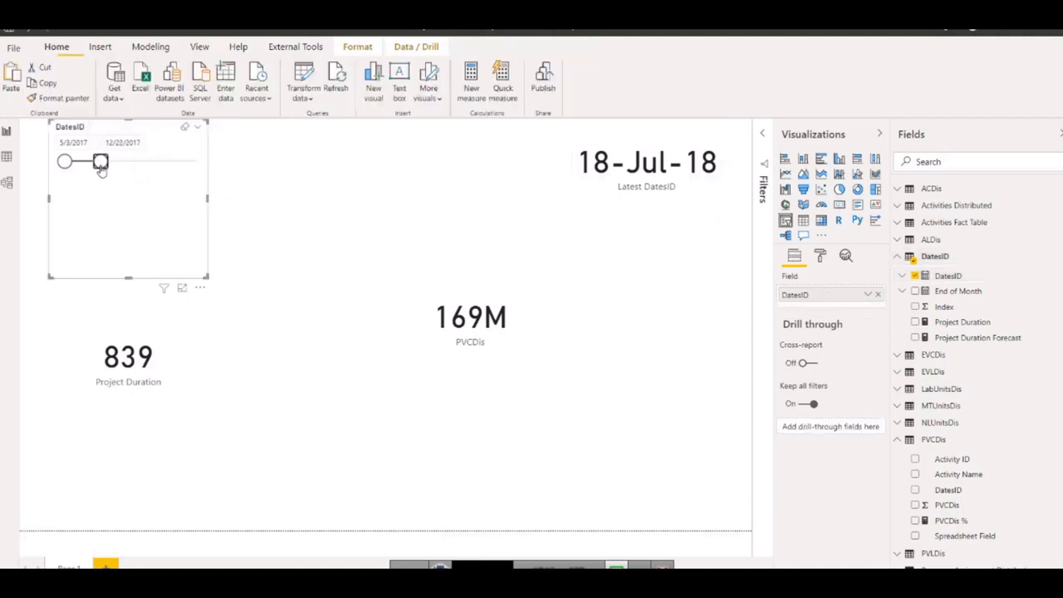
pyautogui.click(583, 166)
pyautogui.moveTo(572, 165); pyautogui.dragTo(476, 165)
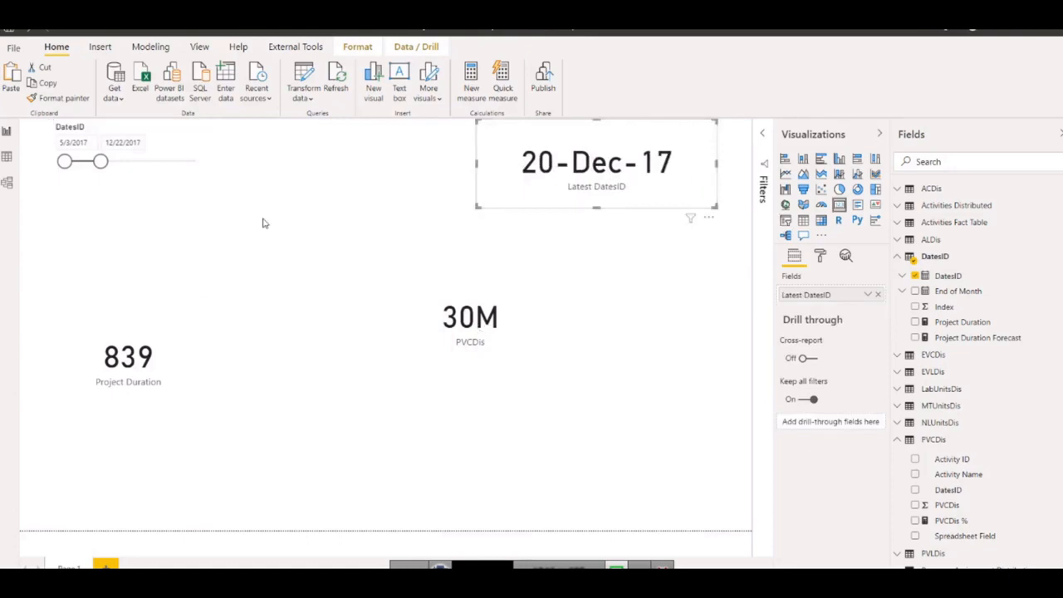
# Move the DatesID slicer's end date to 7/10/2018 and back to 4/1/2018, comparing the PVCDis and Latest DatesID cards.
pyautogui.click(478, 326)
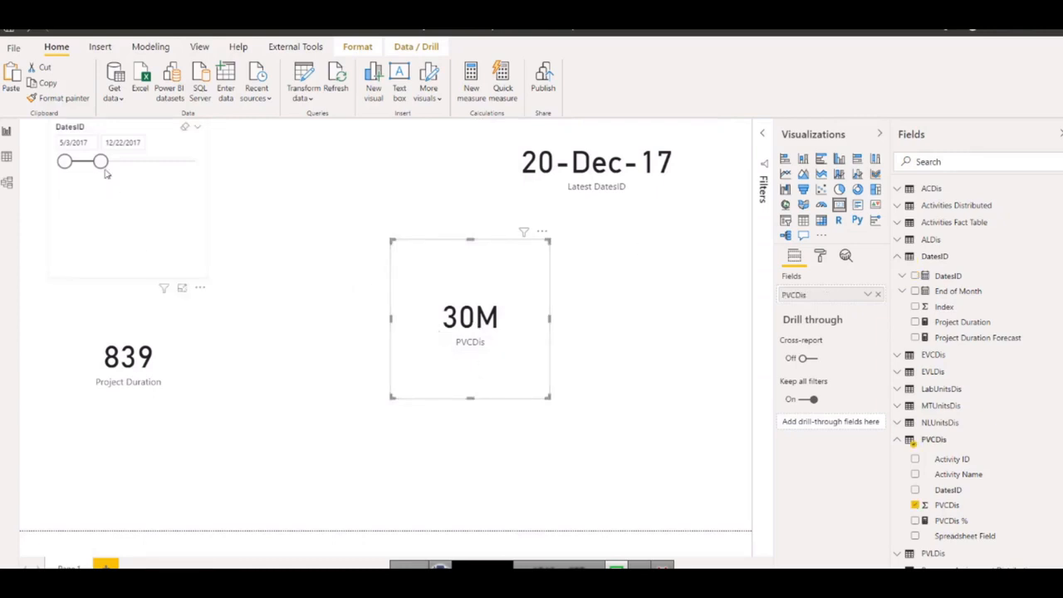
pyautogui.moveTo(101, 162); pyautogui.dragTo(131, 162)
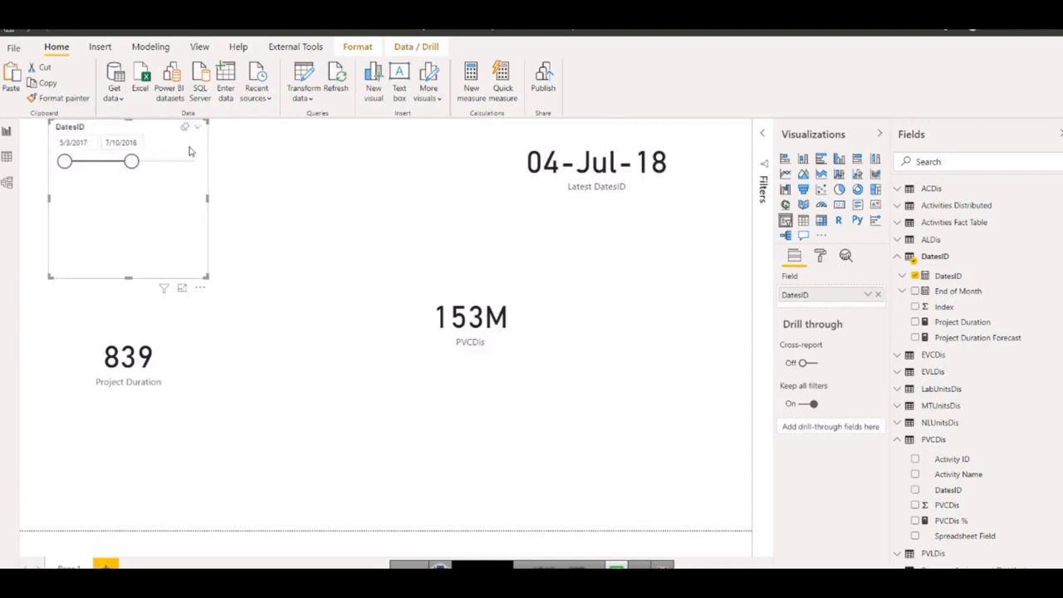
pyautogui.moveTo(131, 162); pyautogui.dragTo(116, 162)
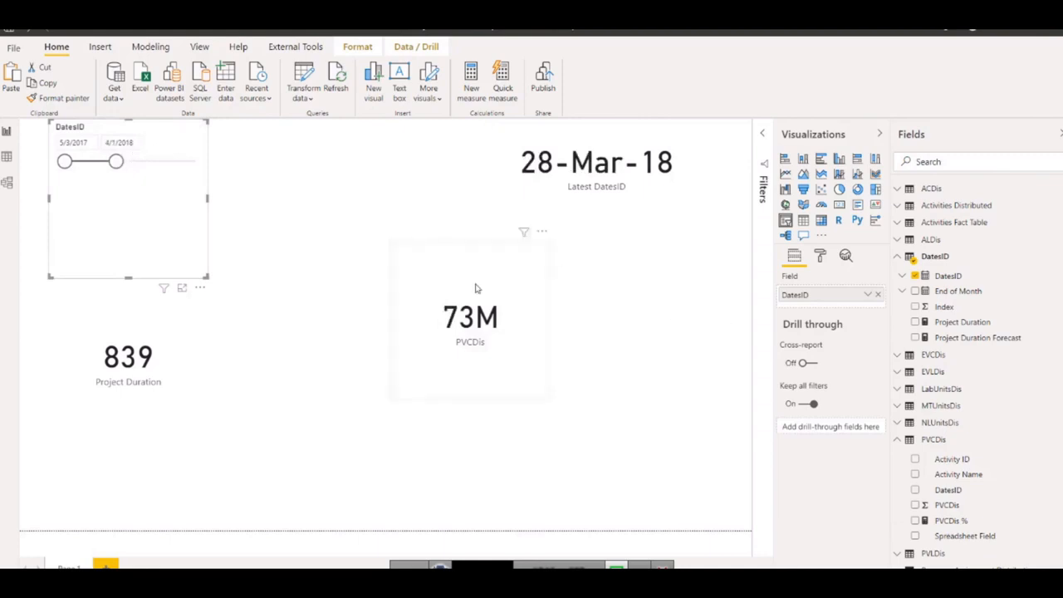
# Create a new measure in the DatesID table and name it Time Elapsed in its formula.
pyautogui.rightClick(945, 324)
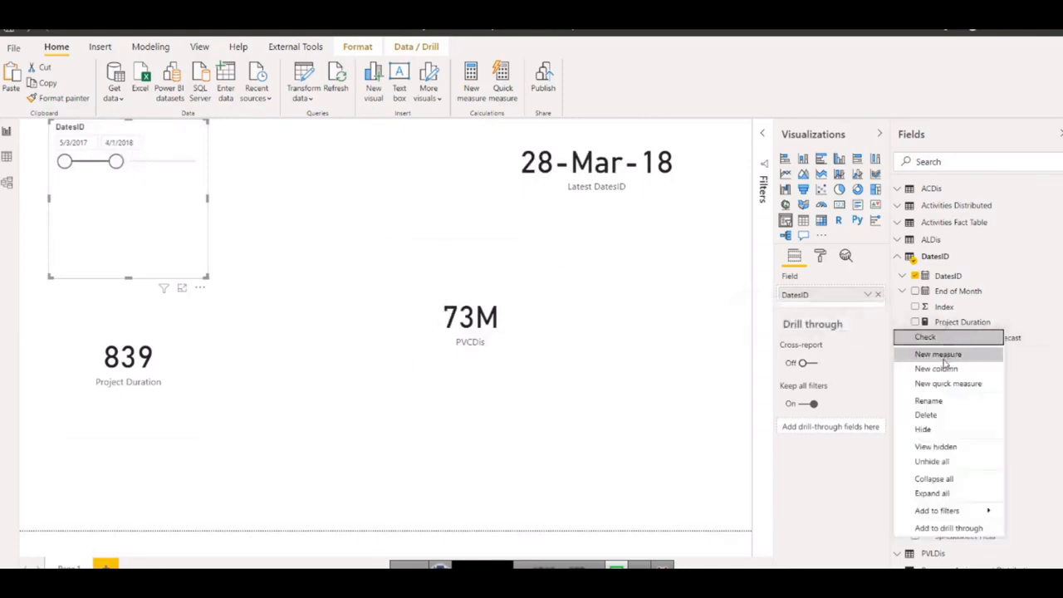
pyautogui.click(944, 357)
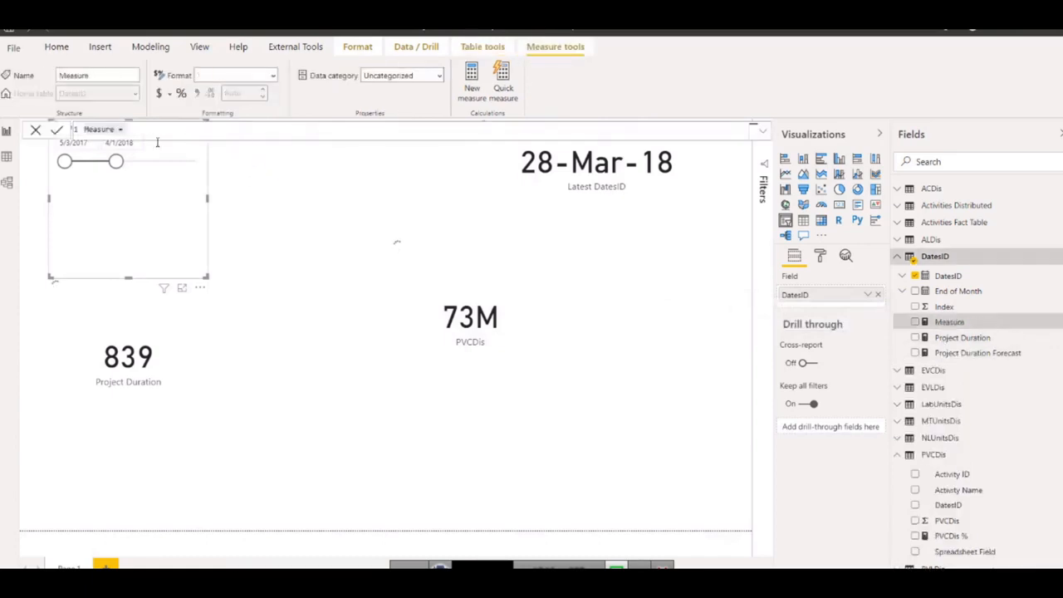
pyautogui.write('Time Elapsed')
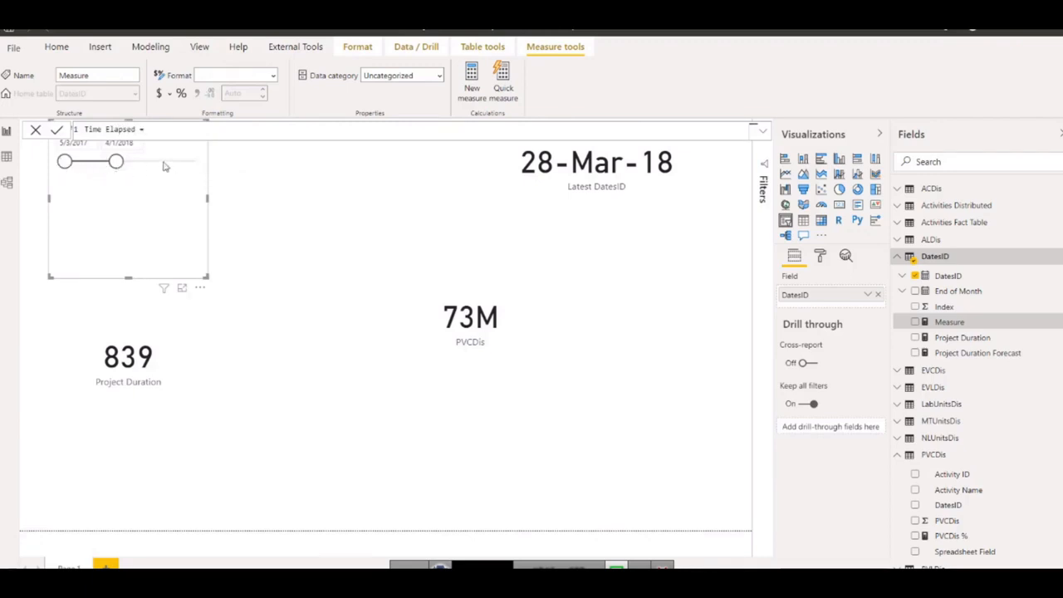
# Enter MIN('Activities Fact Table'[BL Project Start]) as the expression of the Time Elapsed measure.
pyautogui.write('min')
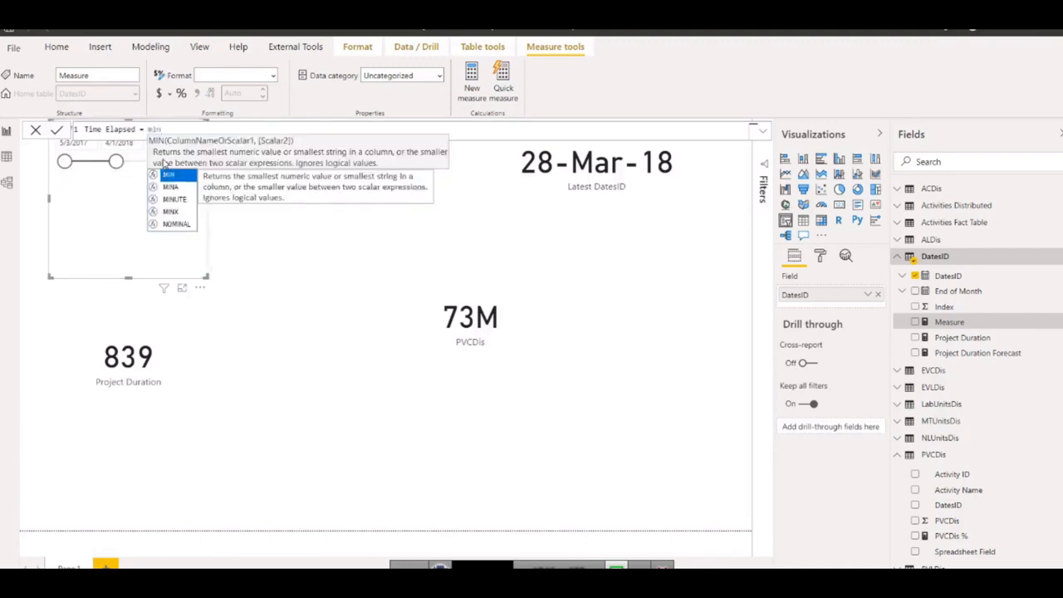
pyautogui.press('Tab')
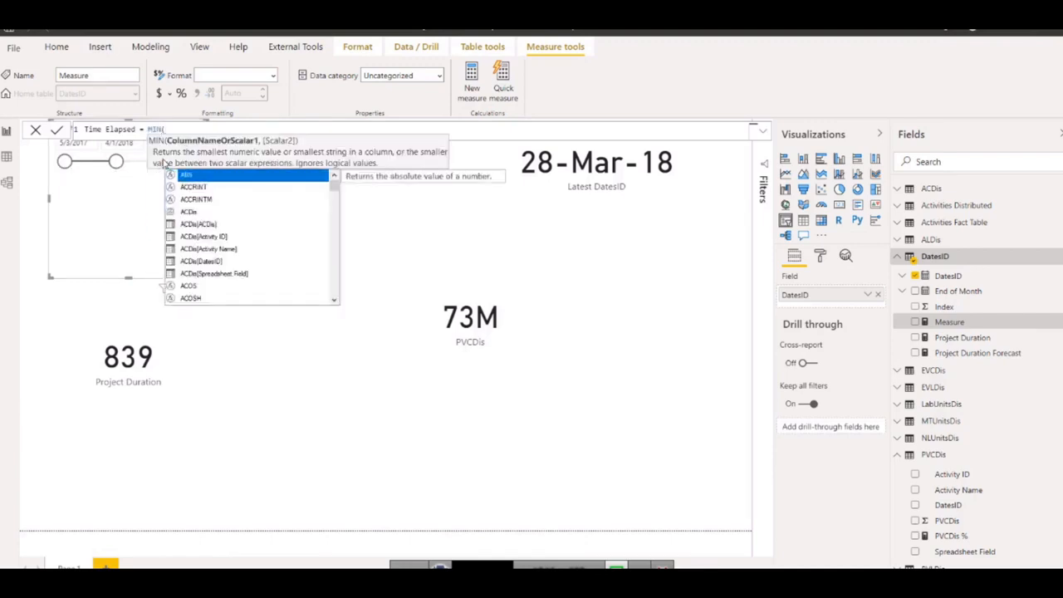
pyautogui.write('b')
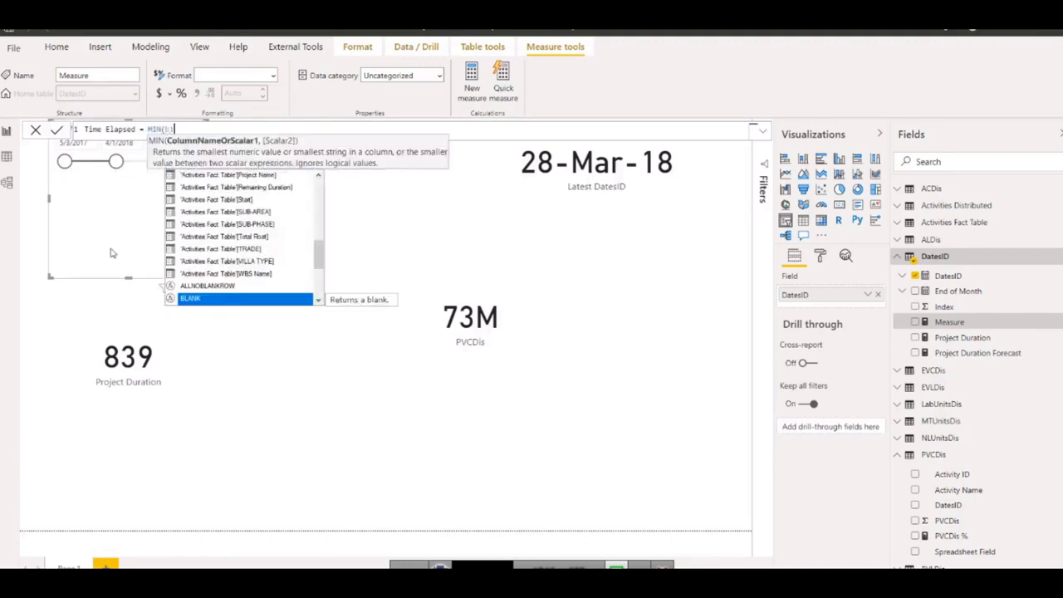
pyautogui.scroll(5, 241, 244)
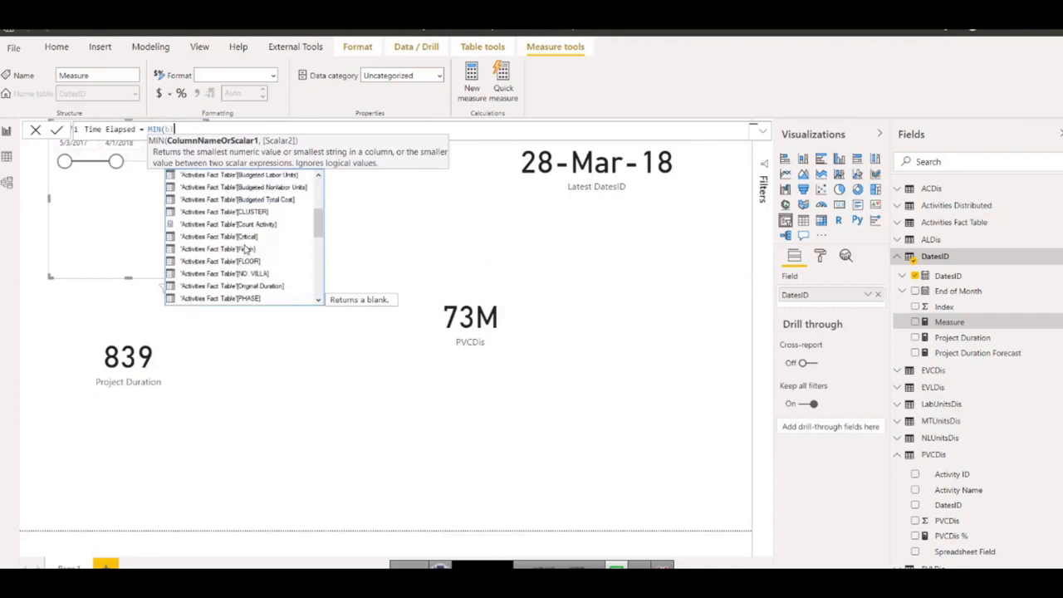
pyautogui.scroll(1, 246, 249)
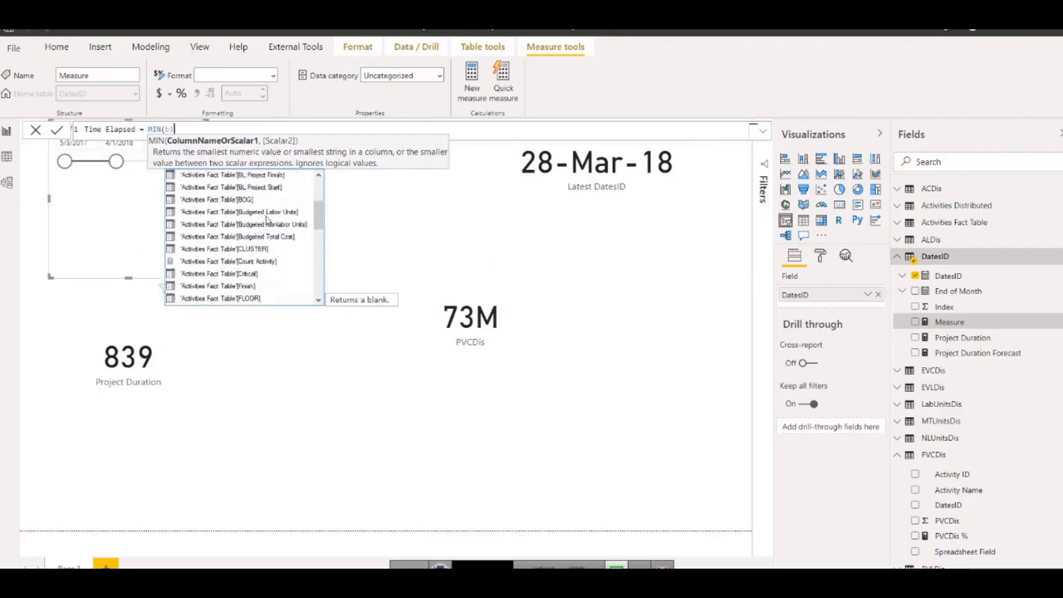
pyautogui.scroll(1, 268, 218)
pyautogui.doubleClick(263, 225)
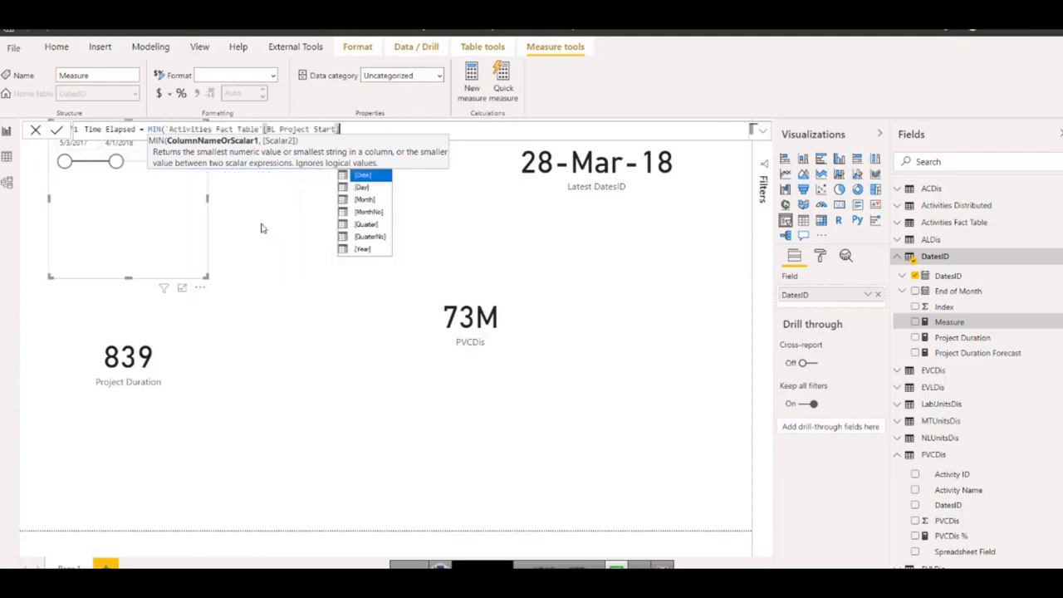
pyautogui.write(')')
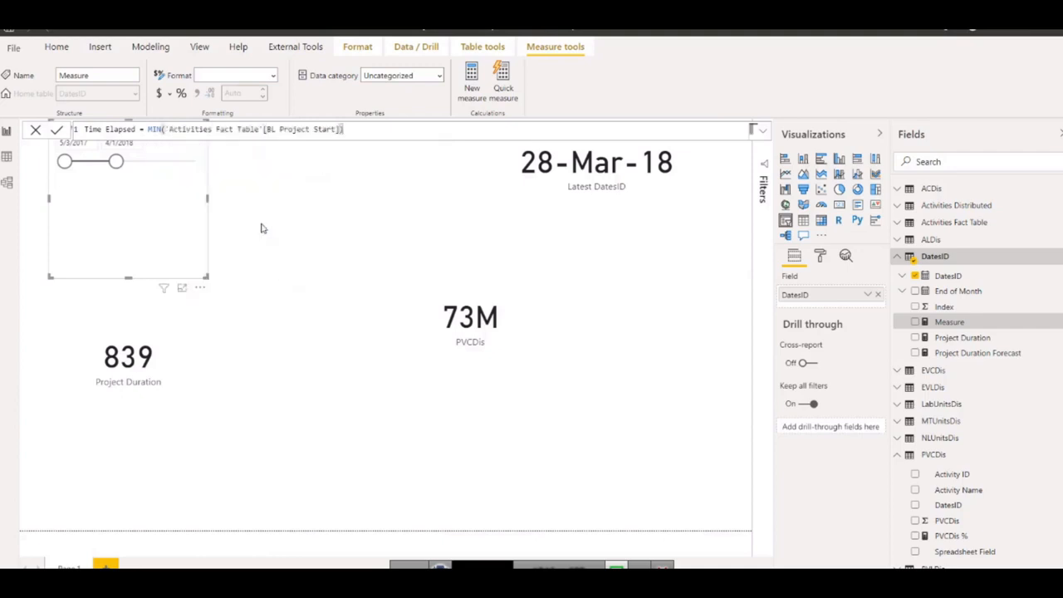
pyautogui.write(',')
pyautogui.press('BackSpace')
# Insert the DATEDIFF function in front of the MIN expression in the Time Elapsed formula.
pyautogui.click(150, 130)
pyautogui.write('date')
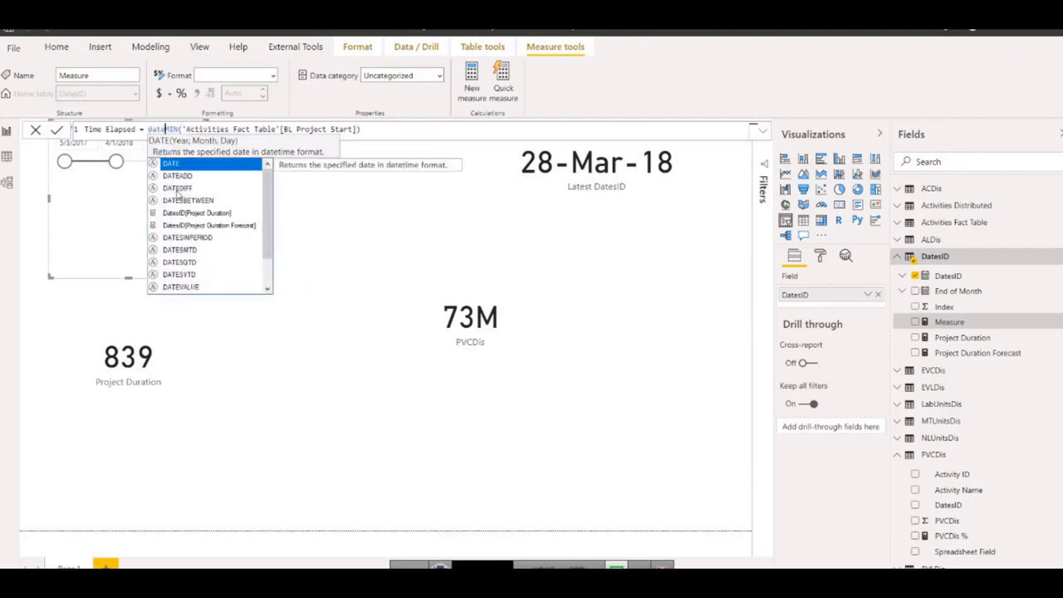
pyautogui.click(179, 189)
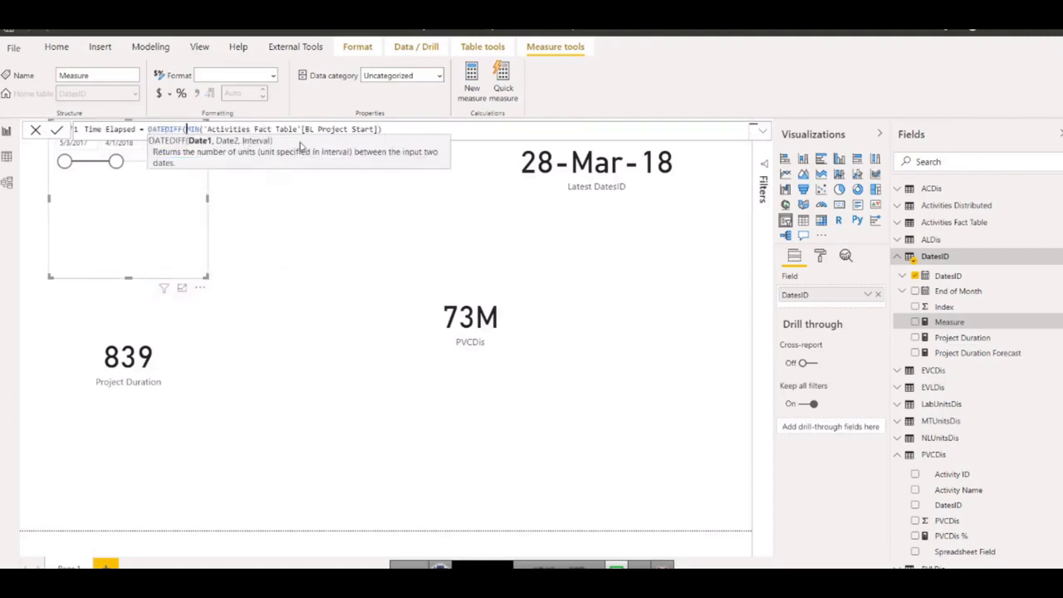
# Add MAX(DatesID[DatesID]) as DATEDIFF's second date, followed by a comma for the interval argument.
pyautogui.click(426, 128)
pyautogui.write(',m')
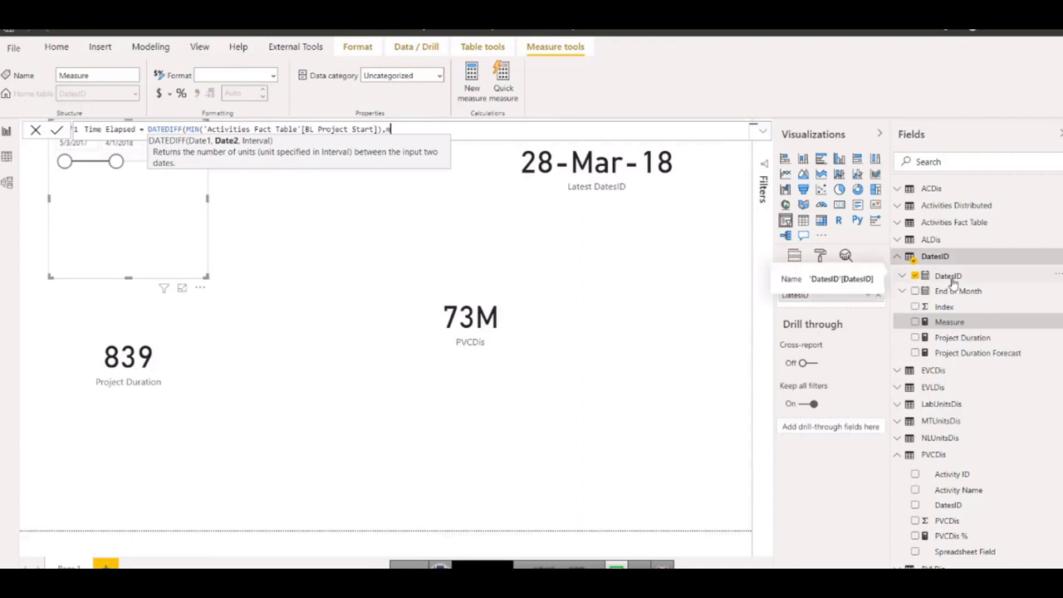
pyautogui.write('ax')
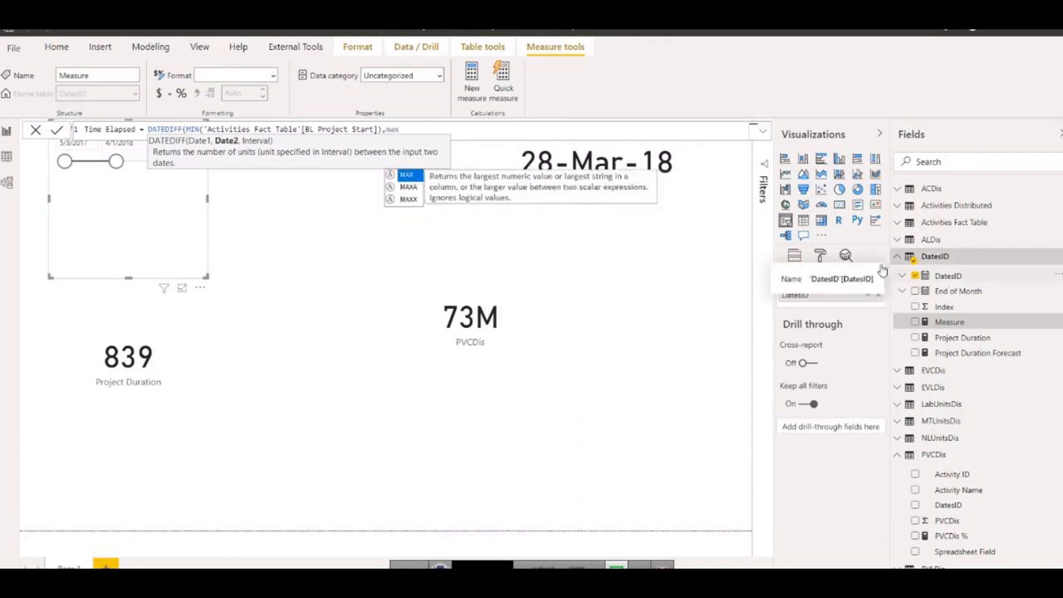
pyautogui.click(407, 175)
pyautogui.write('date')
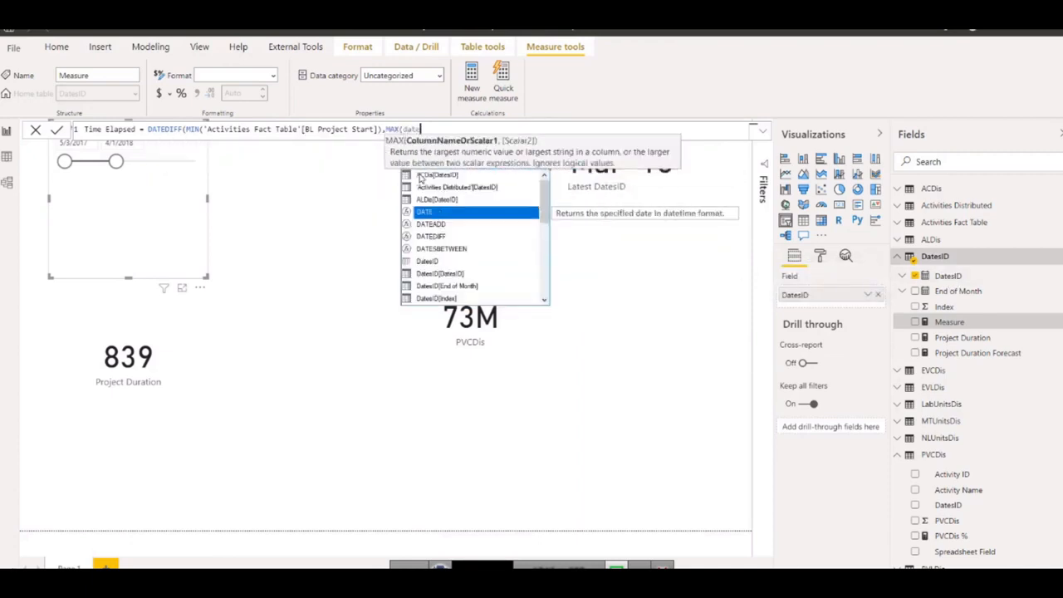
pyautogui.doubleClick(449, 275)
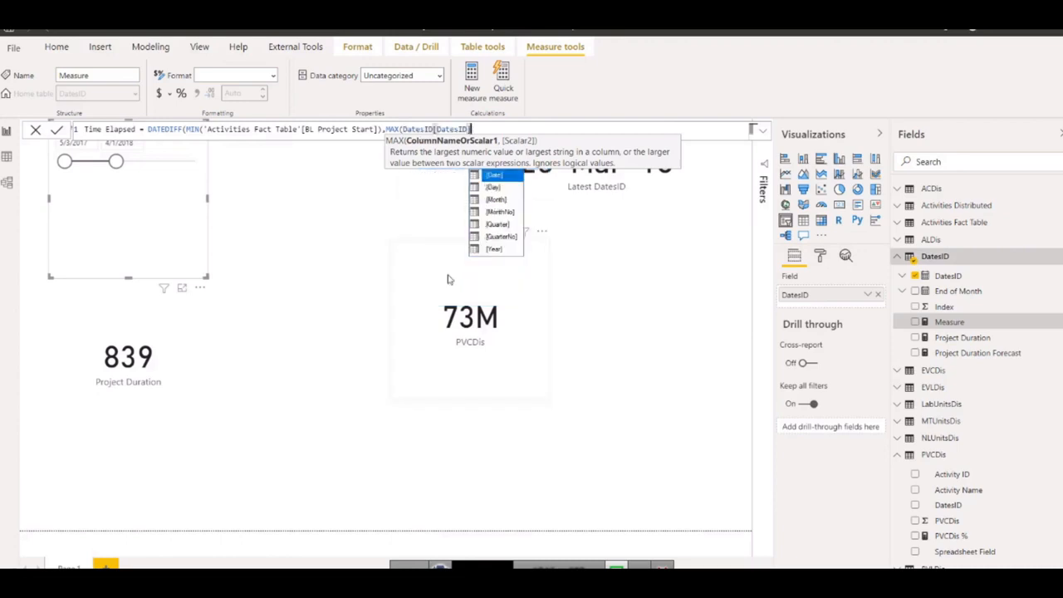
pyautogui.write(')')
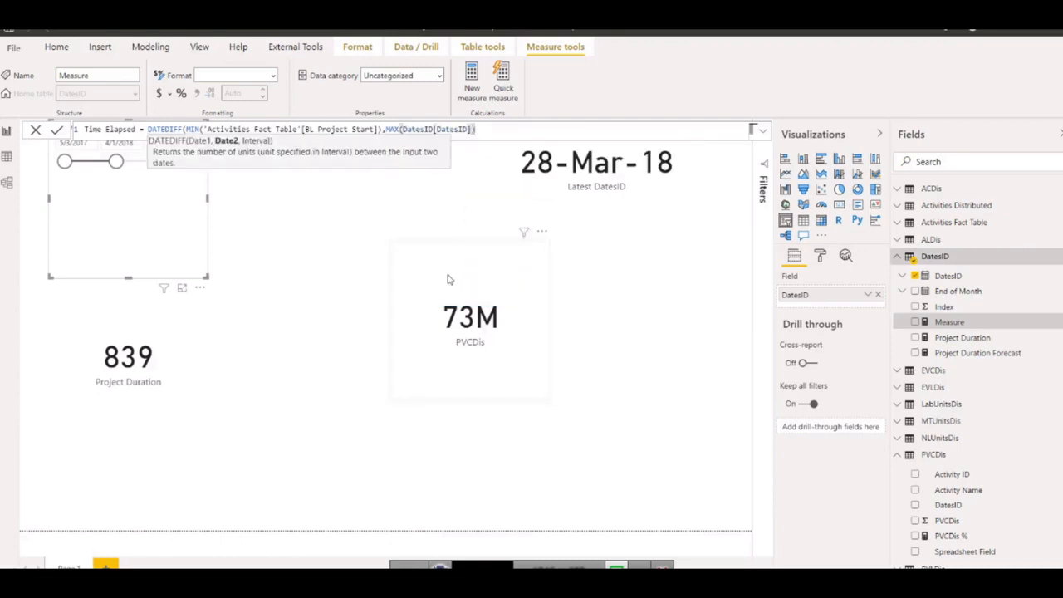
pyautogui.write(',')
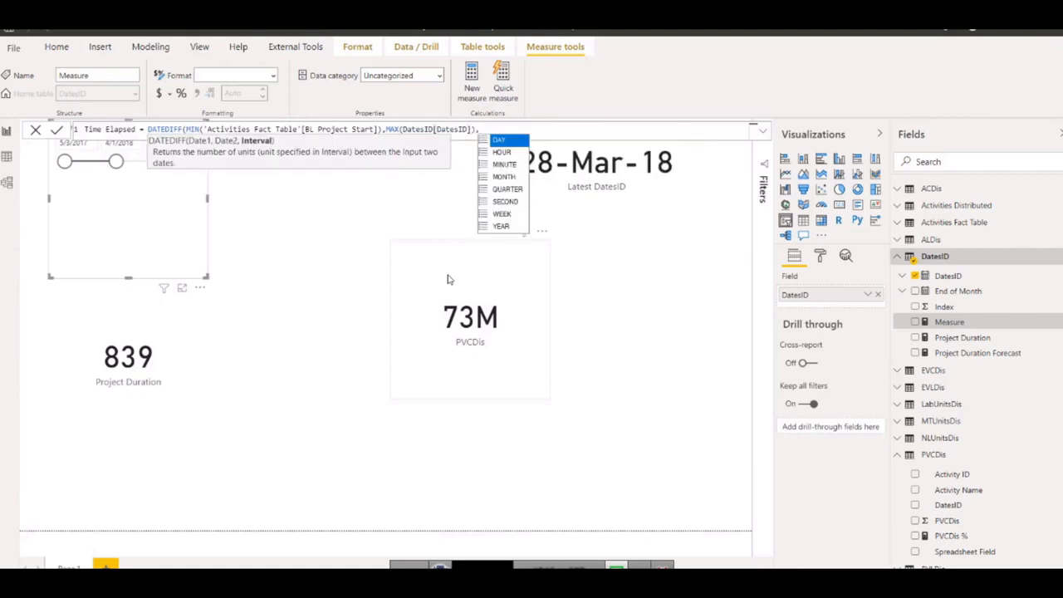
# Complete the Time Elapsed measure with DAY as DATEDIFF's interval and commit the formula.
pyautogui.press('Tab')
pyautogui.write(')')
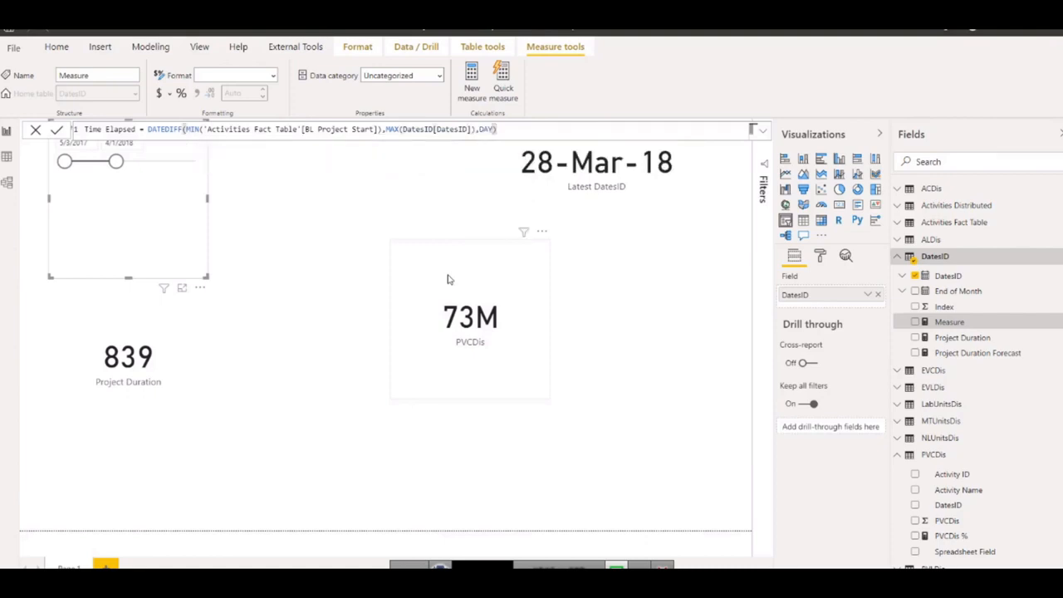
pyautogui.press('Return')
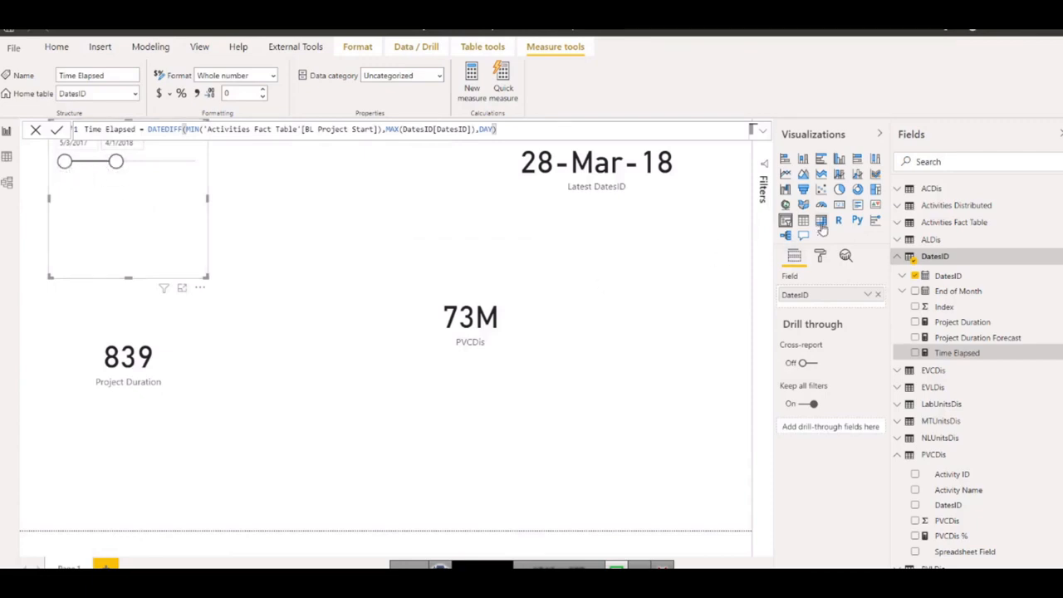
# Add a card showing the Time Elapsed measure in the lower right of the report page, shifting the PVCDis card left to make room.
pyautogui.click(306, 240)
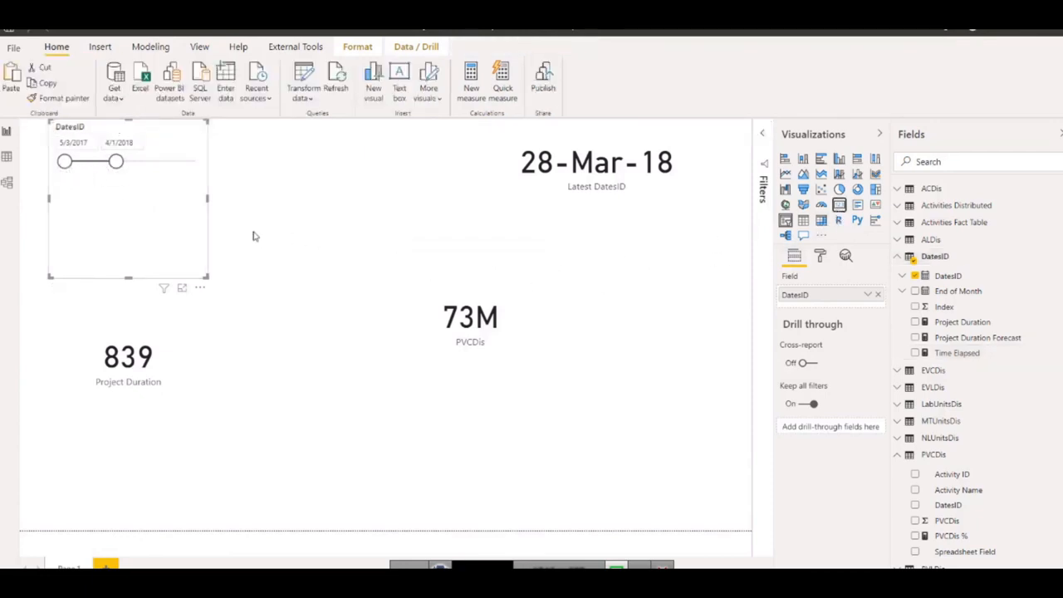
pyautogui.click(330, 210)
pyautogui.click(839, 204)
pyautogui.moveTo(352, 261); pyautogui.dragTo(703, 431)
pyautogui.moveTo(464, 334); pyautogui.dragTo(365, 337)
pyautogui.click(697, 366)
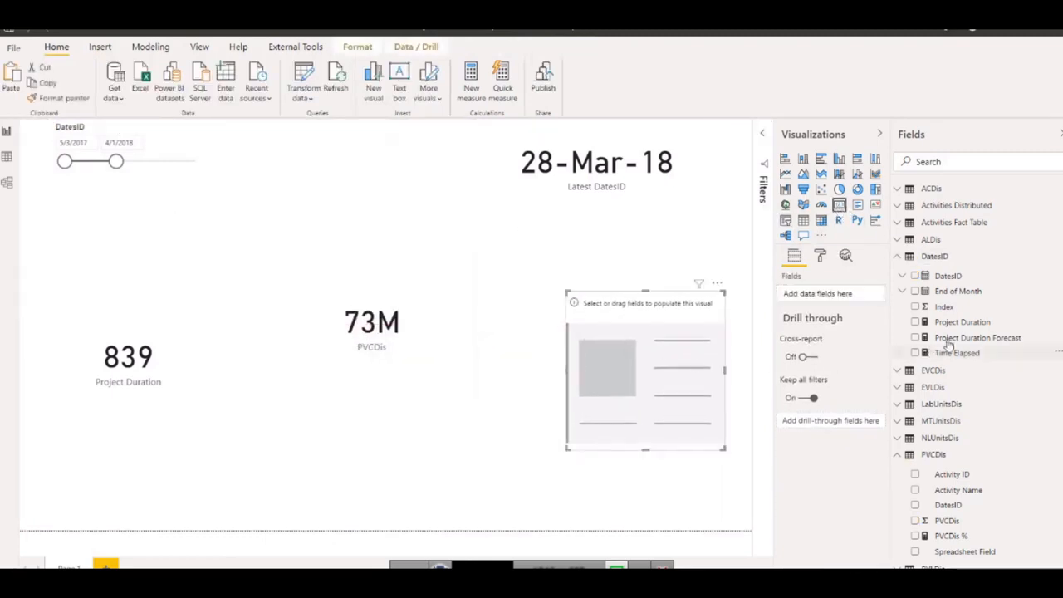
pyautogui.moveTo(961, 357); pyautogui.dragTo(806, 300)
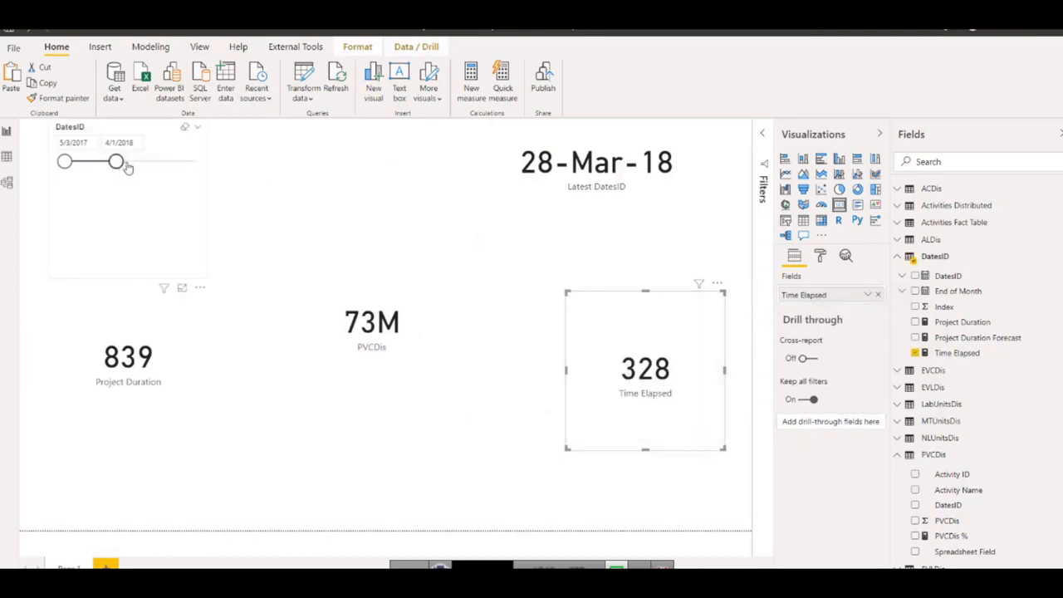
# Test the DatesID slicer with end dates of 7/30/2018 and 12/13/2017, and reduce the height of the slicer's frame.
pyautogui.moveTo(116, 161); pyautogui.dragTo(135, 161)
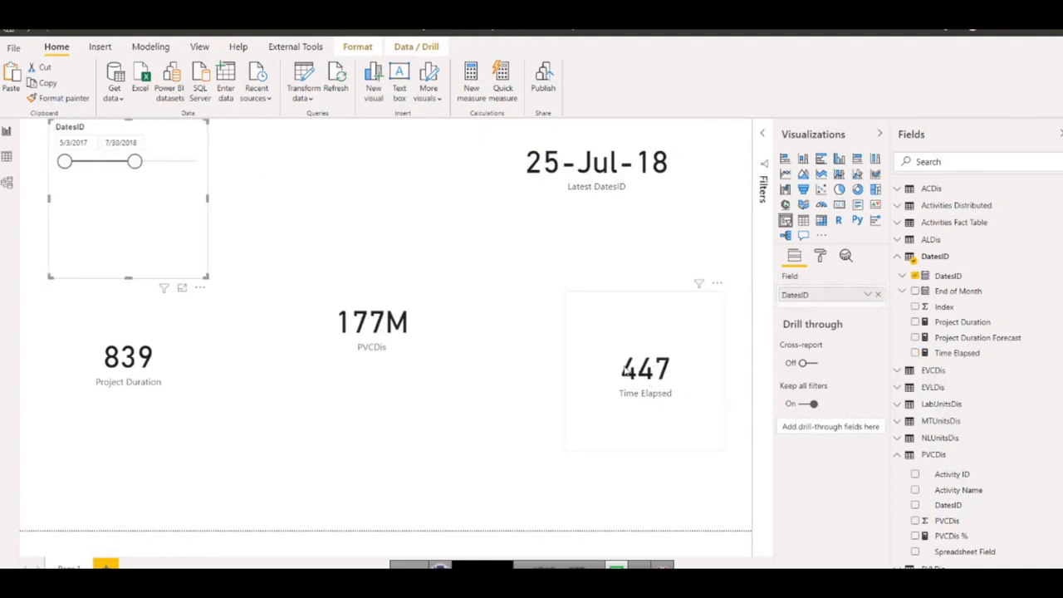
pyautogui.moveTo(133, 162); pyautogui.dragTo(99, 161)
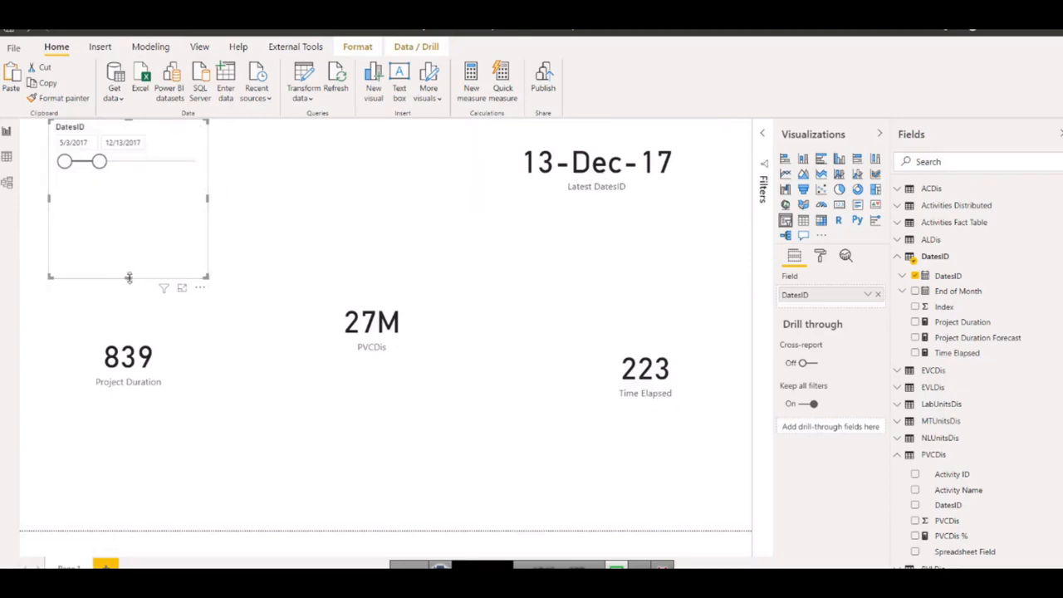
pyautogui.moveTo(128, 277); pyautogui.dragTo(136, 207)
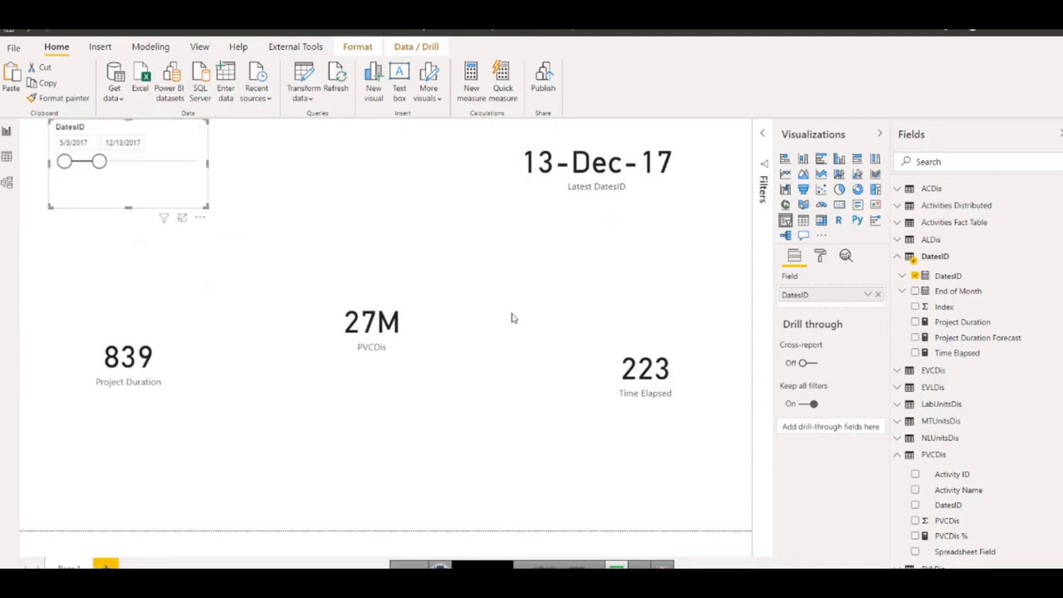
# Create a new measure named Time Elapsed % in the DatesID table and start its expression with the DIVIDE function.
pyautogui.click(679, 376)
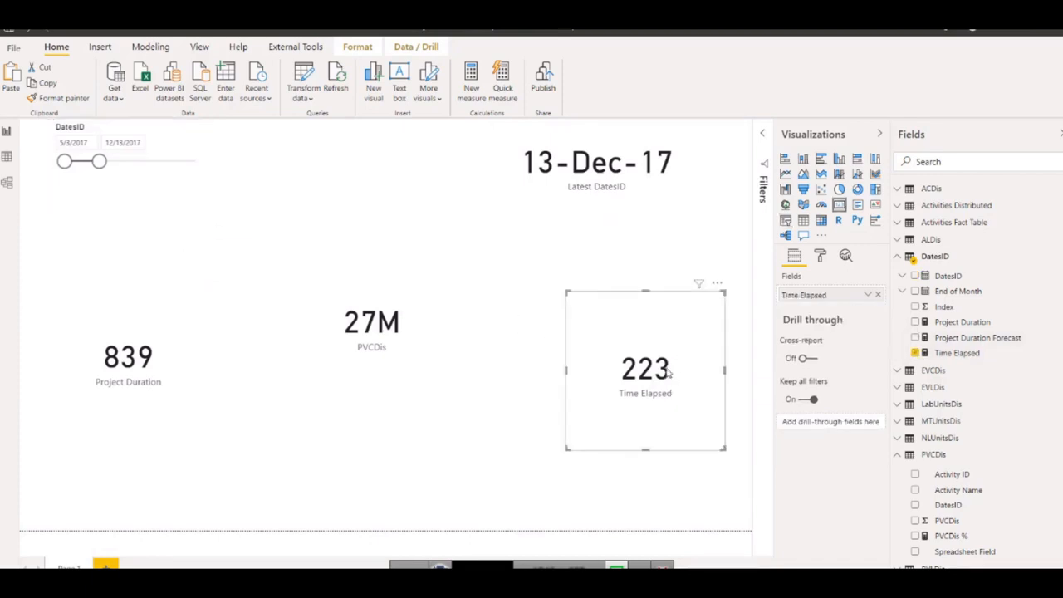
pyautogui.rightClick(943, 355)
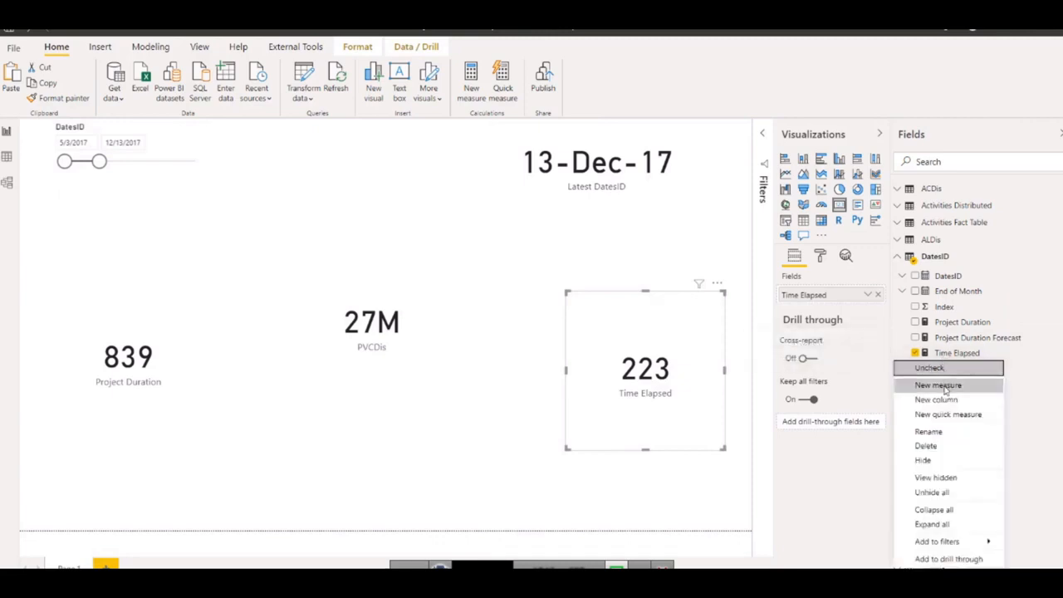
pyautogui.click(945, 387)
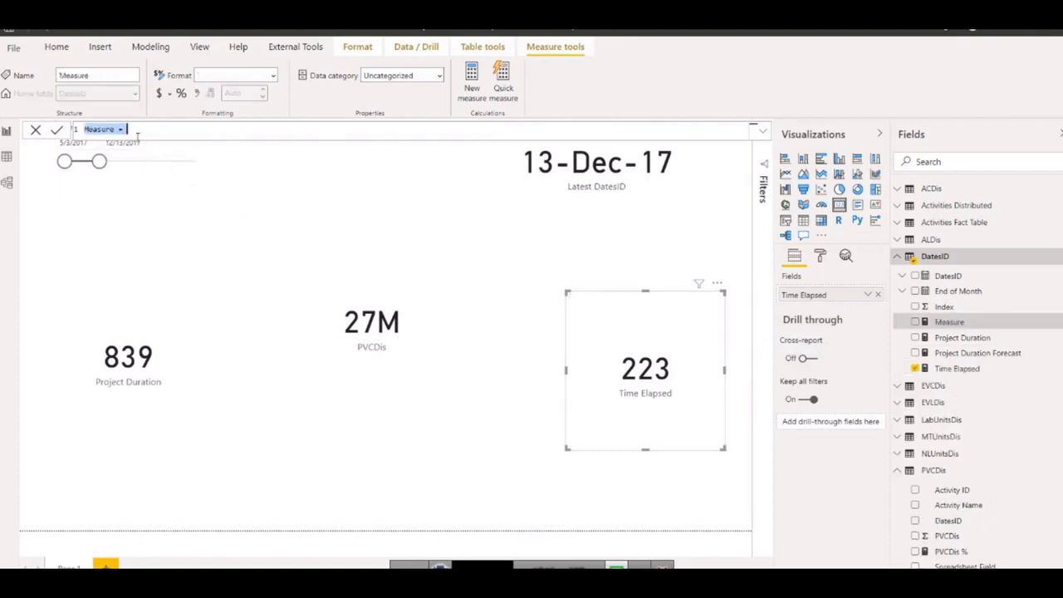
pyautogui.write('Time Elapsed % = ')
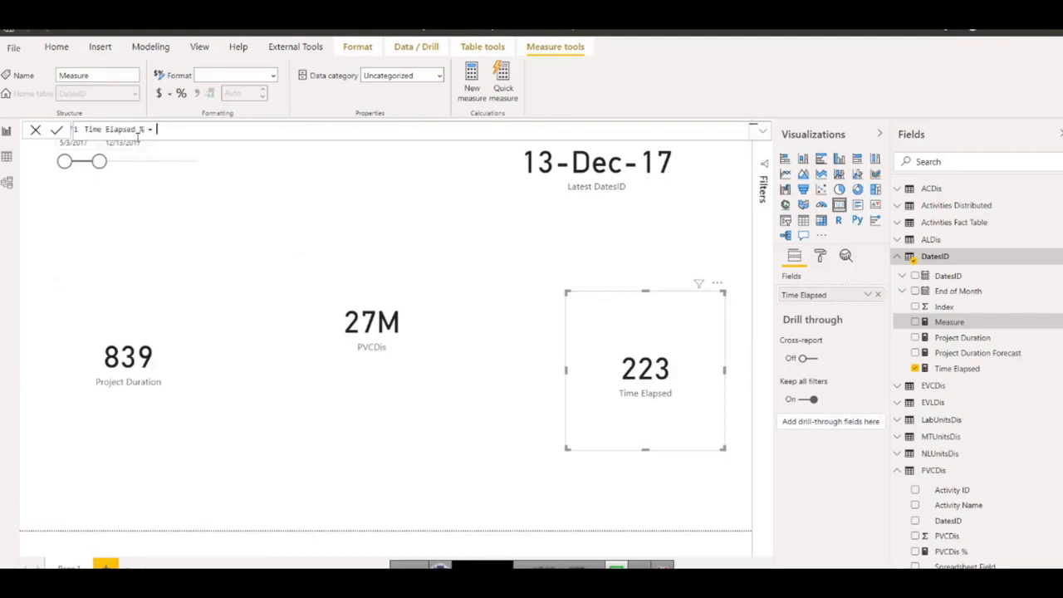
pyautogui.write('DIVIDE(')
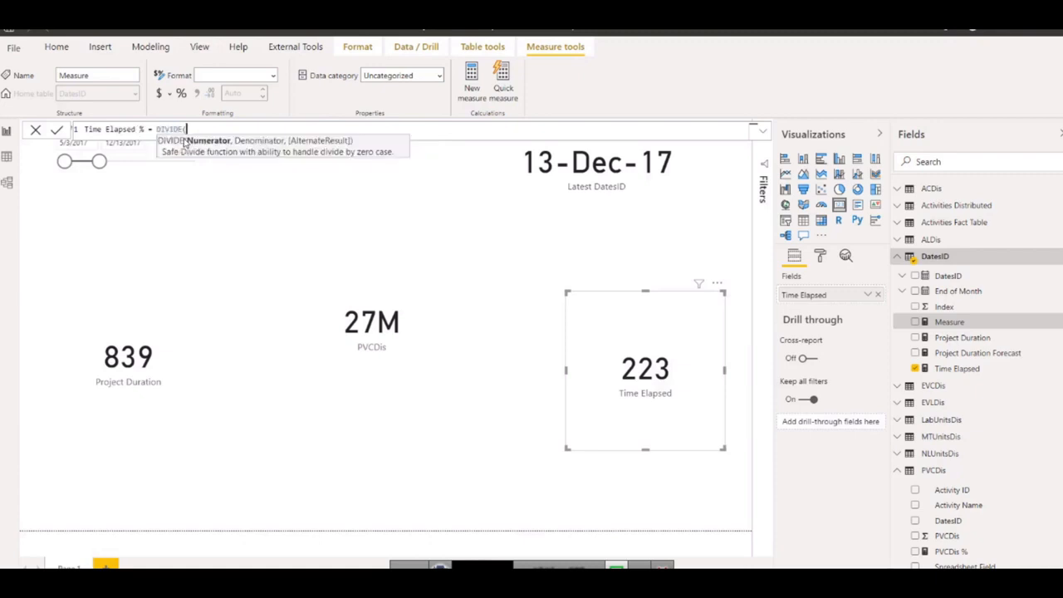
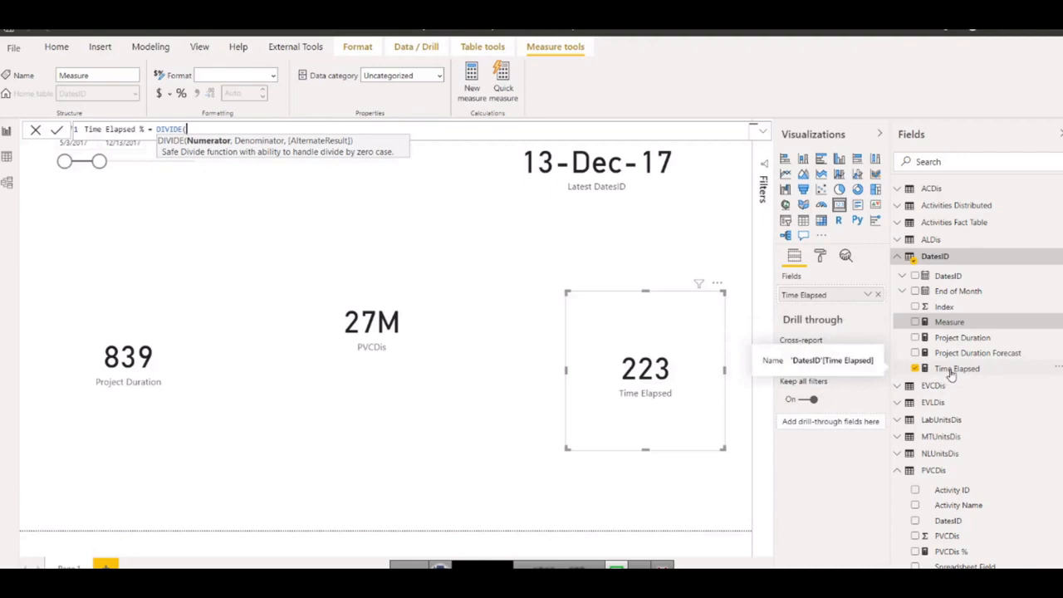
# Complete the Time Elapsed % measure with Time Elapsed as numerator and Project Duration as denominator, commit it and format it as a percentage.
pyautogui.write('tim')
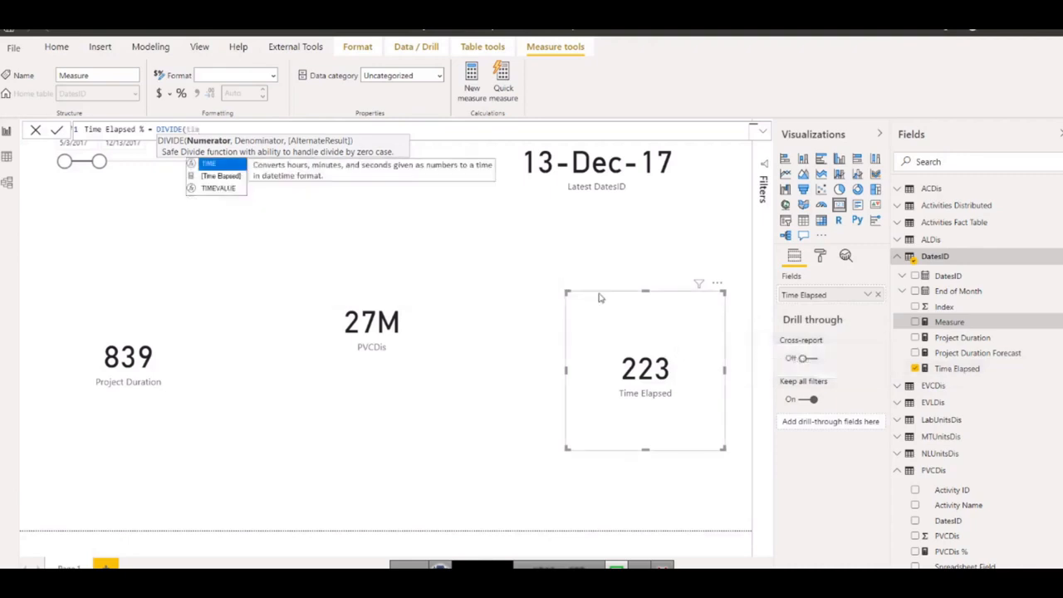
pyautogui.click(221, 177)
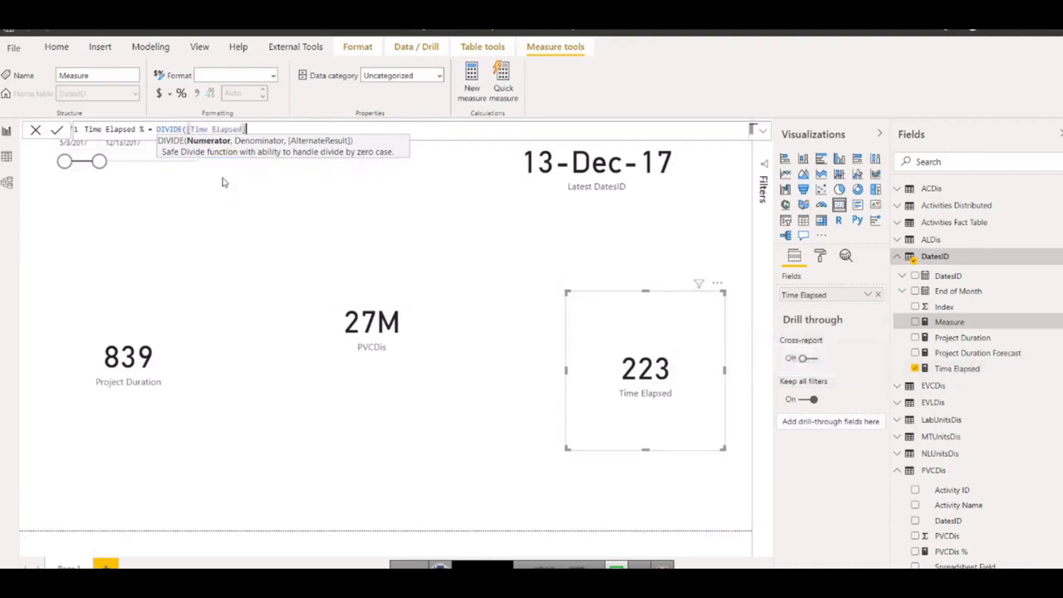
pyautogui.write(',')
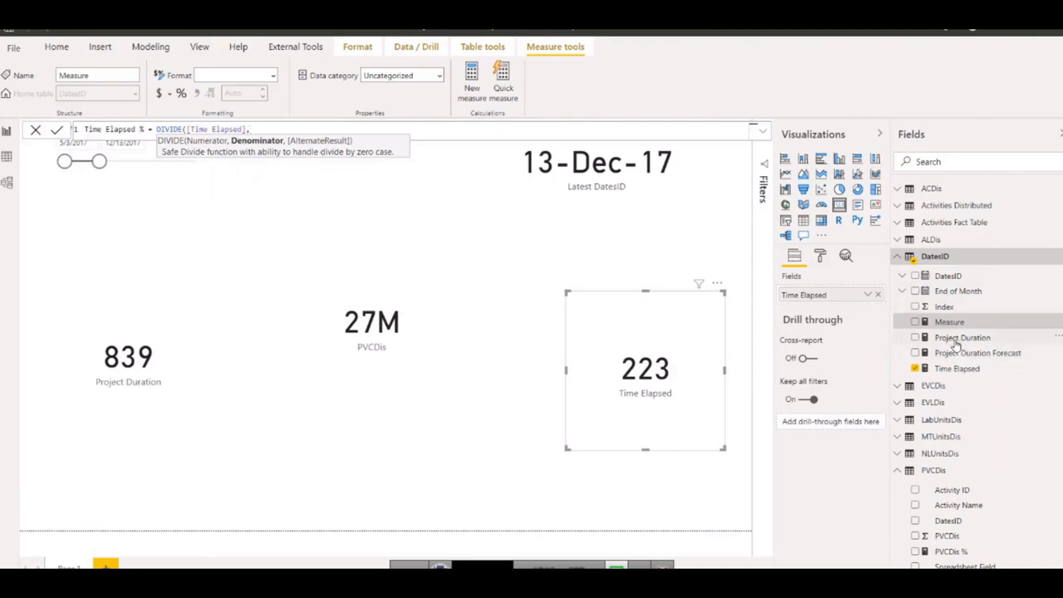
pyautogui.write('pro')
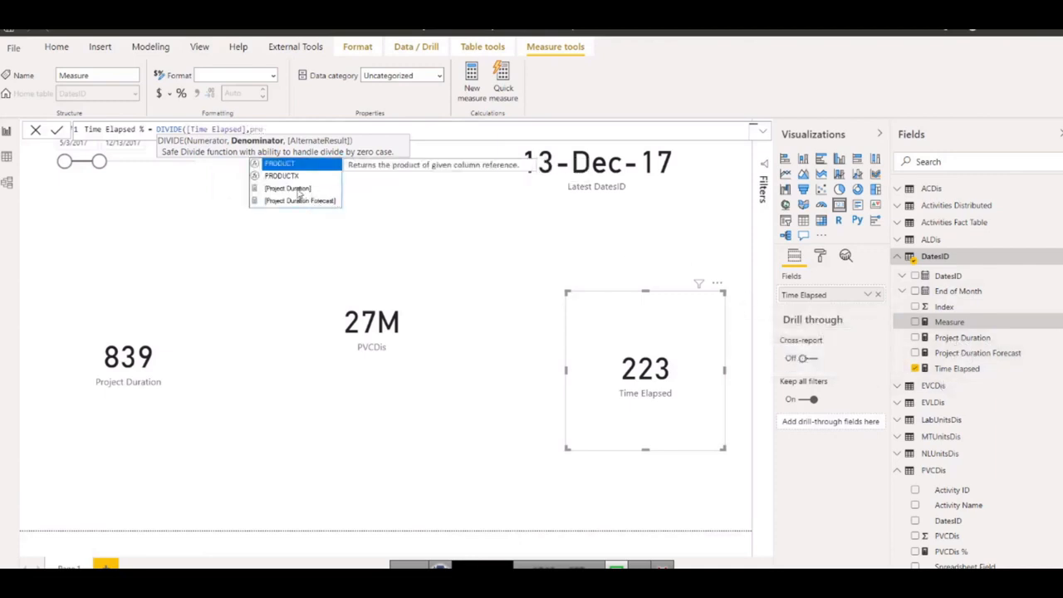
pyautogui.click(299, 193)
pyautogui.write(')')
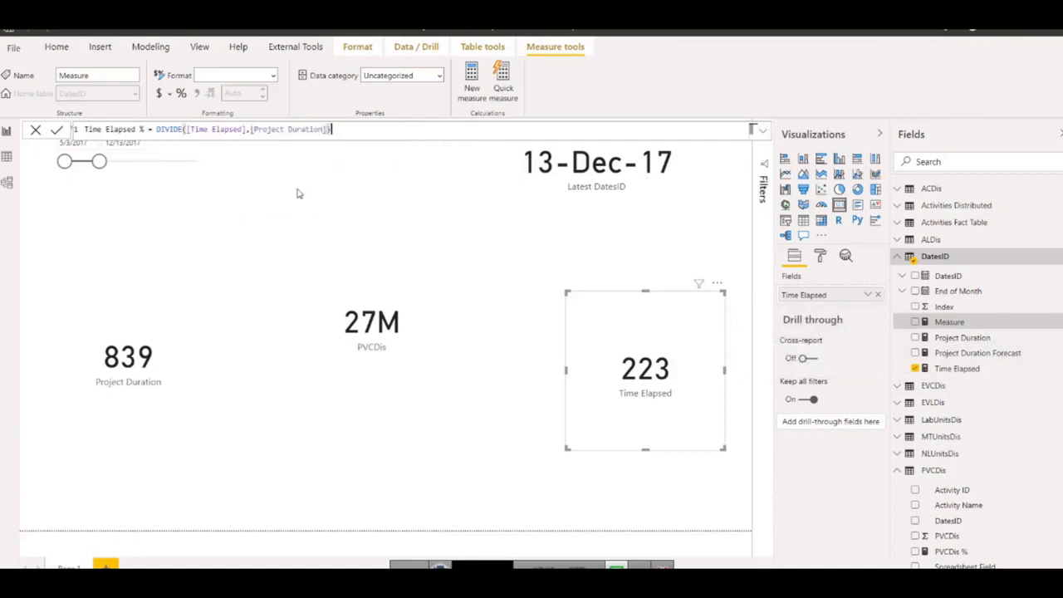
pyautogui.press('Return')
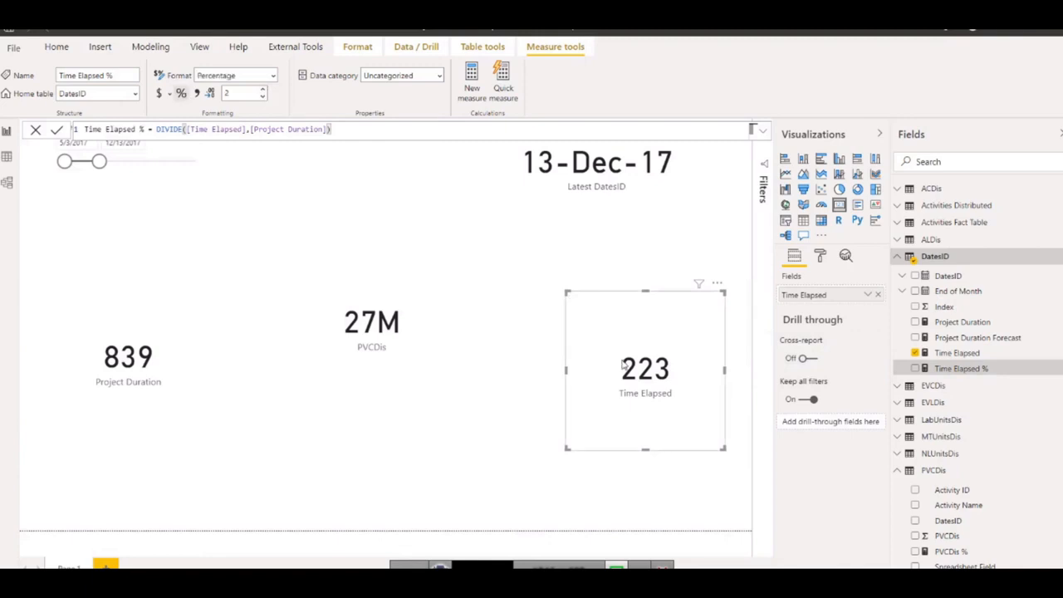
# Duplicate the Time Elapsed card between it and the PVCDis card, show Time Elapsed % in the copy, and extend the slicer to 10/9/2018.
pyautogui.moveTo(576, 378); pyautogui.dragTo(559, 346)
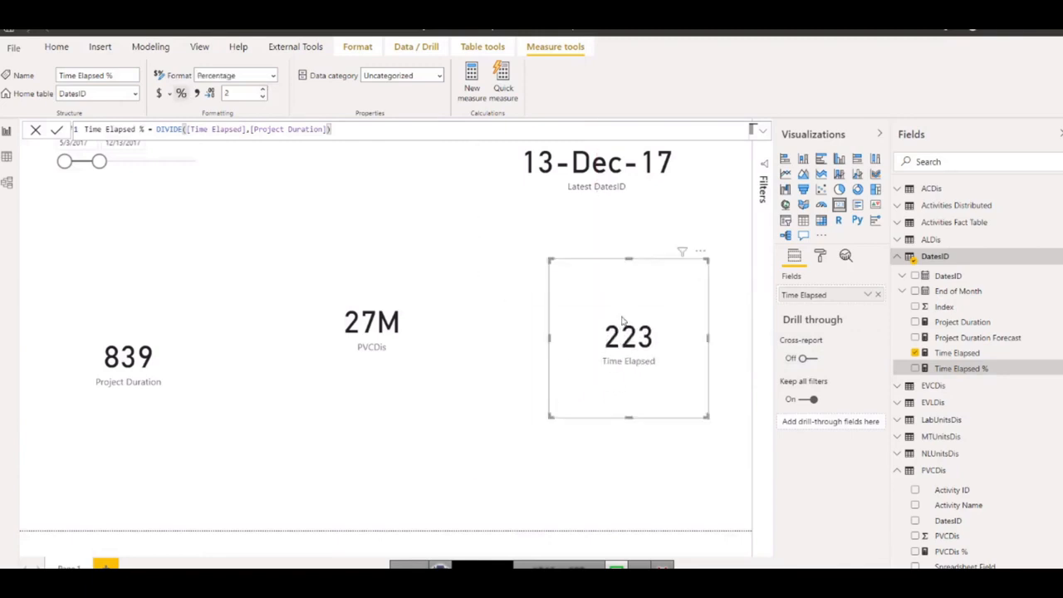
pyautogui.hotkey('ctrl', 'v')
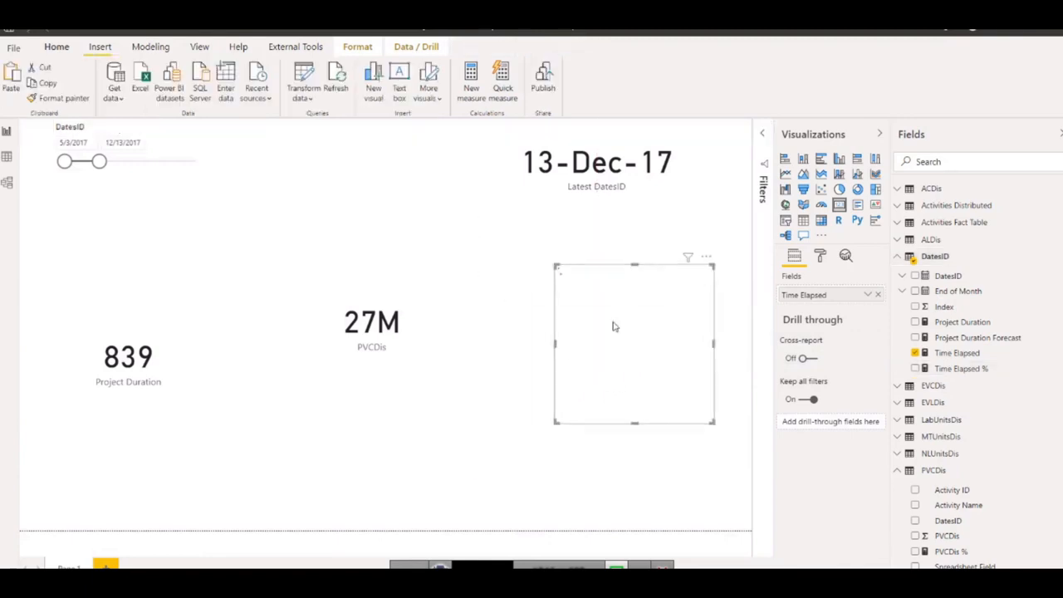
pyautogui.moveTo(606, 332); pyautogui.dragTo(472, 387)
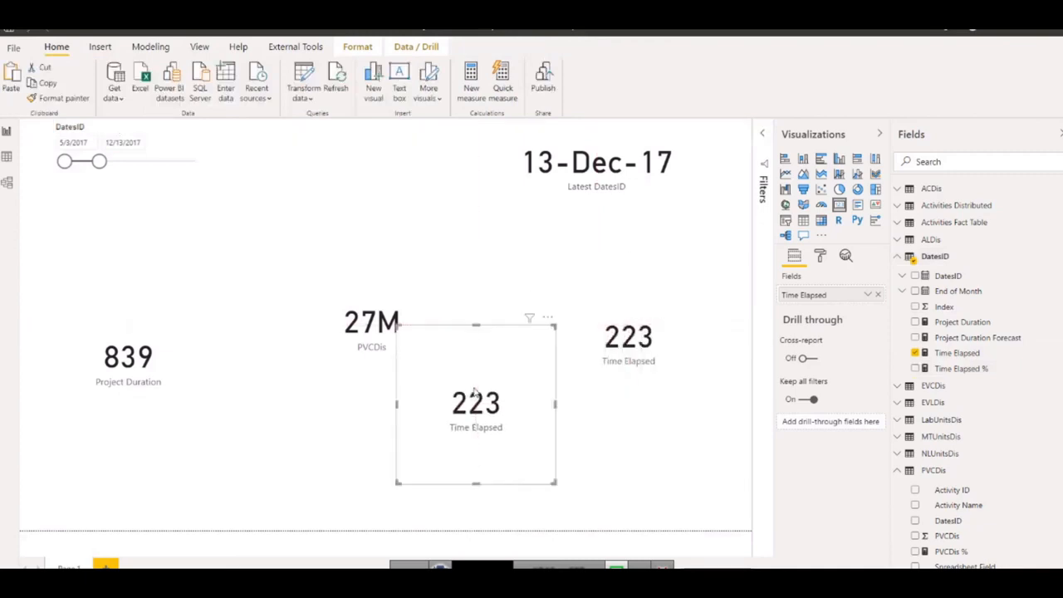
pyautogui.click(877, 297)
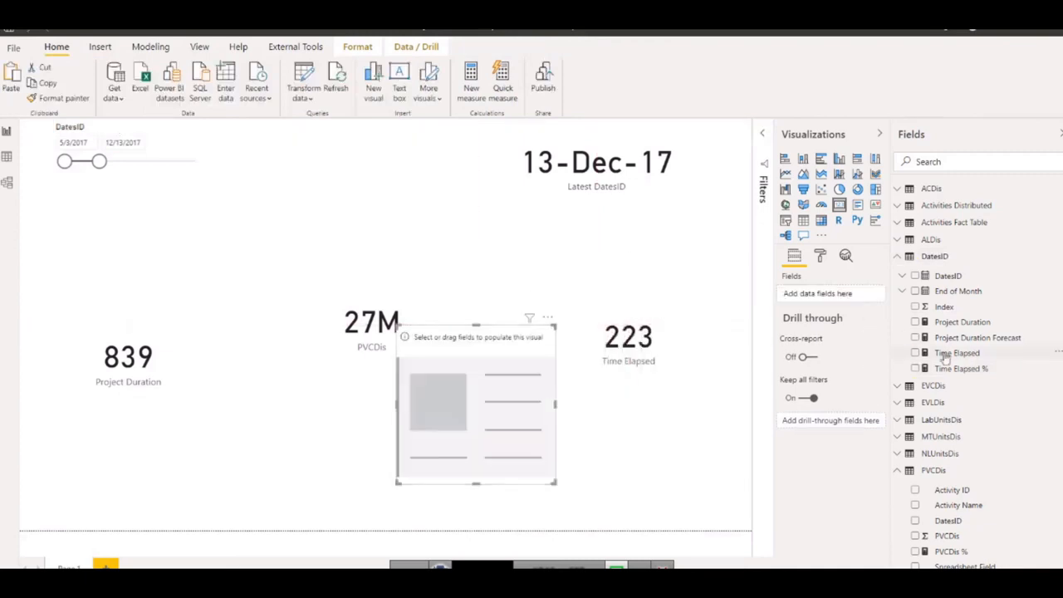
pyautogui.moveTo(938, 369); pyautogui.dragTo(803, 298)
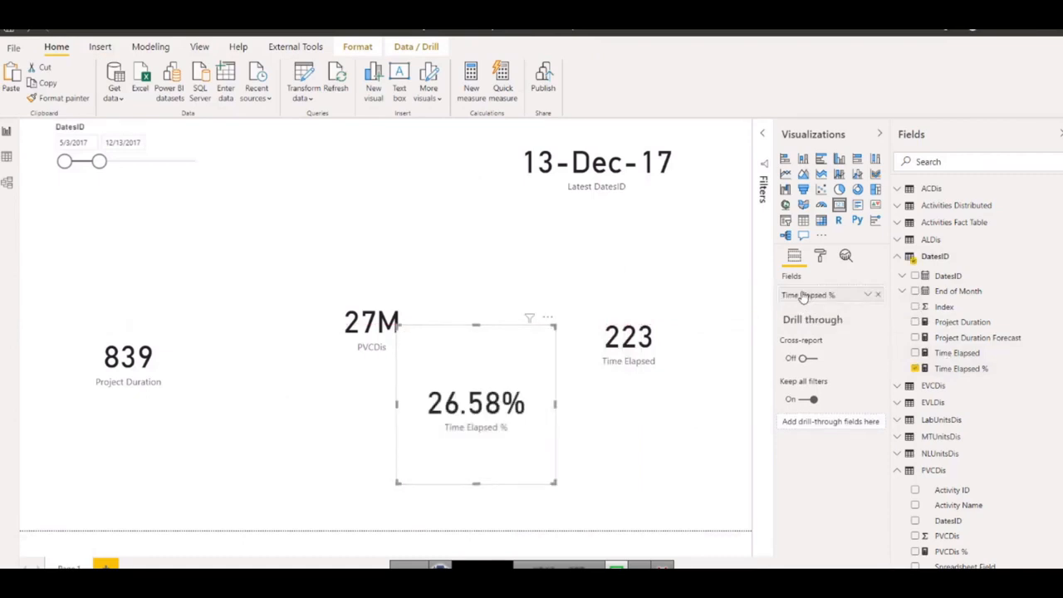
pyautogui.moveTo(99, 161); pyautogui.dragTo(147, 161)
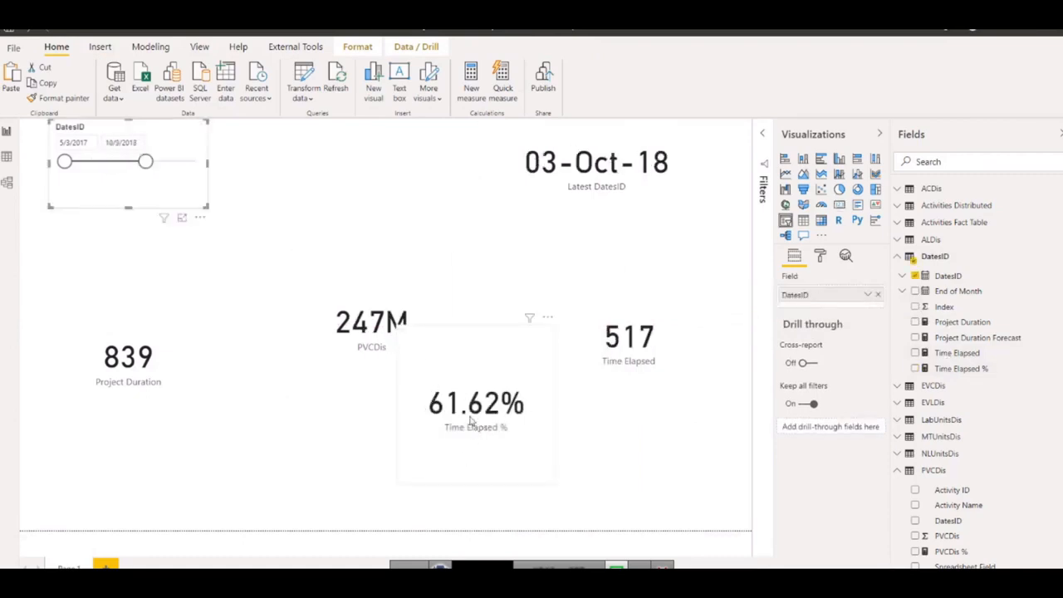
# Create a quick measure in the DatesID table using Subtraction, with Project Duration as base value and Time Elapsed as value to subtract.
pyautogui.rightClick(945, 355)
pyautogui.click(933, 409)
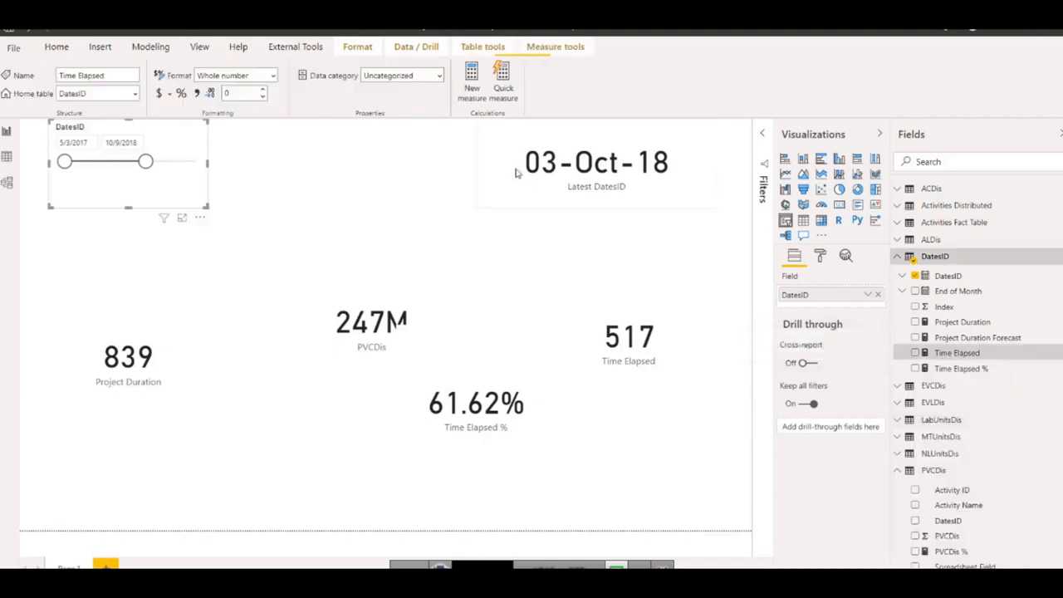
pyautogui.click(424, 142)
pyautogui.scroll(-1, 425, 260)
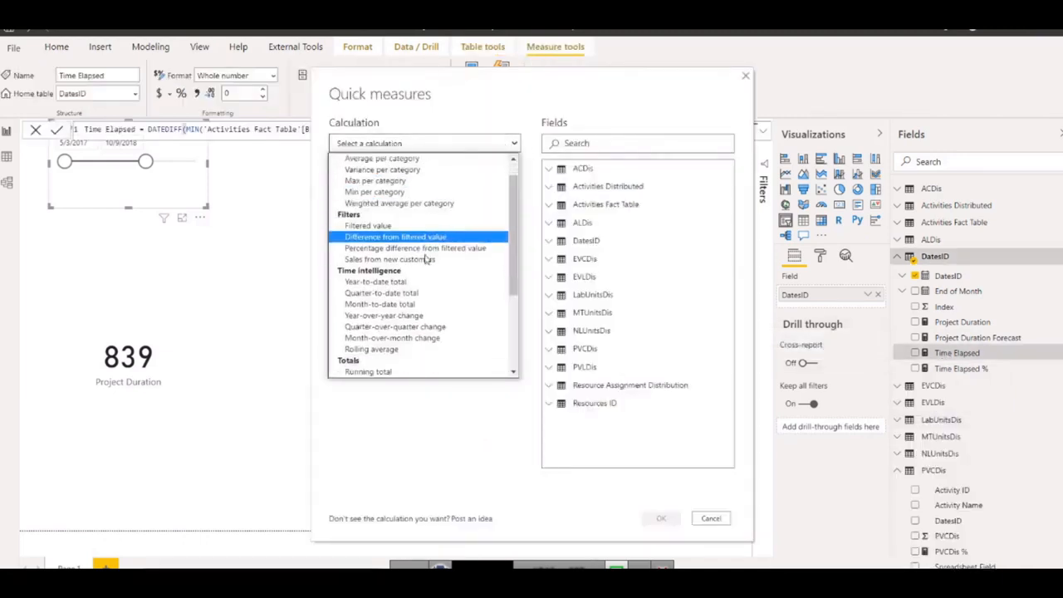
pyautogui.scroll(-3, 373, 331)
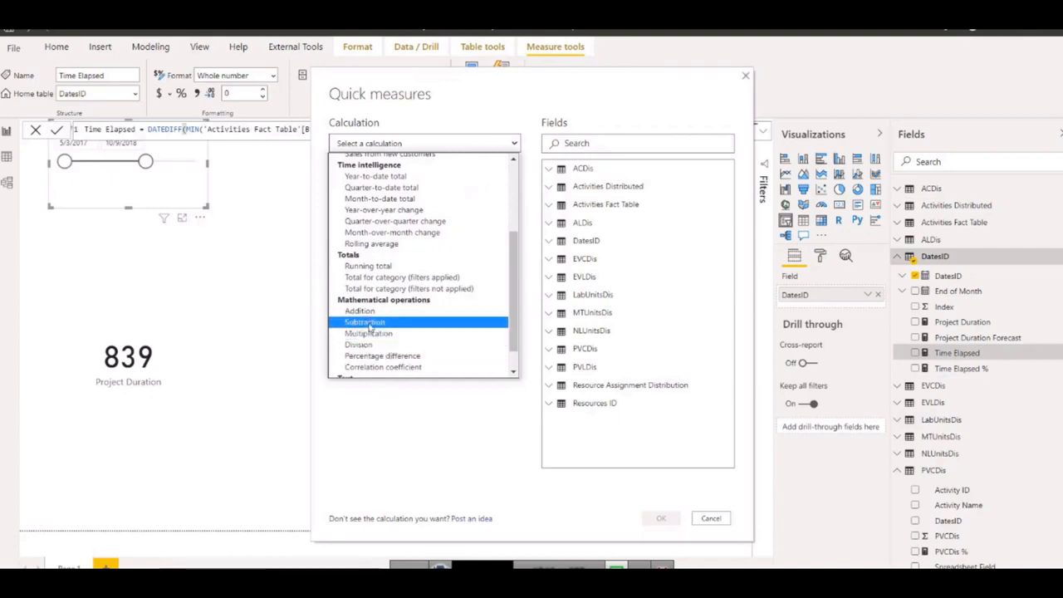
pyautogui.click(369, 324)
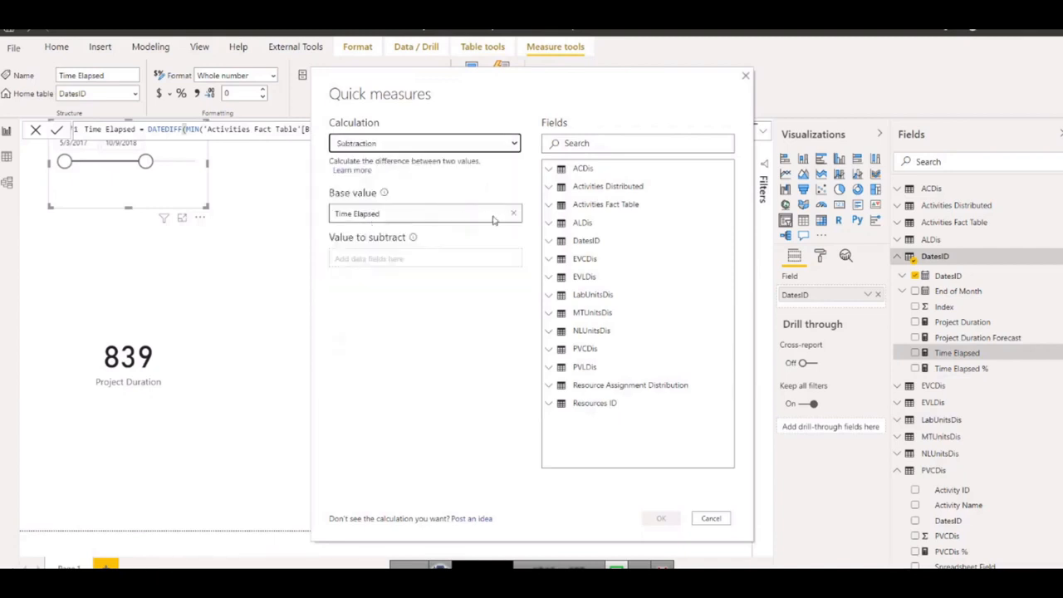
pyautogui.click(515, 215)
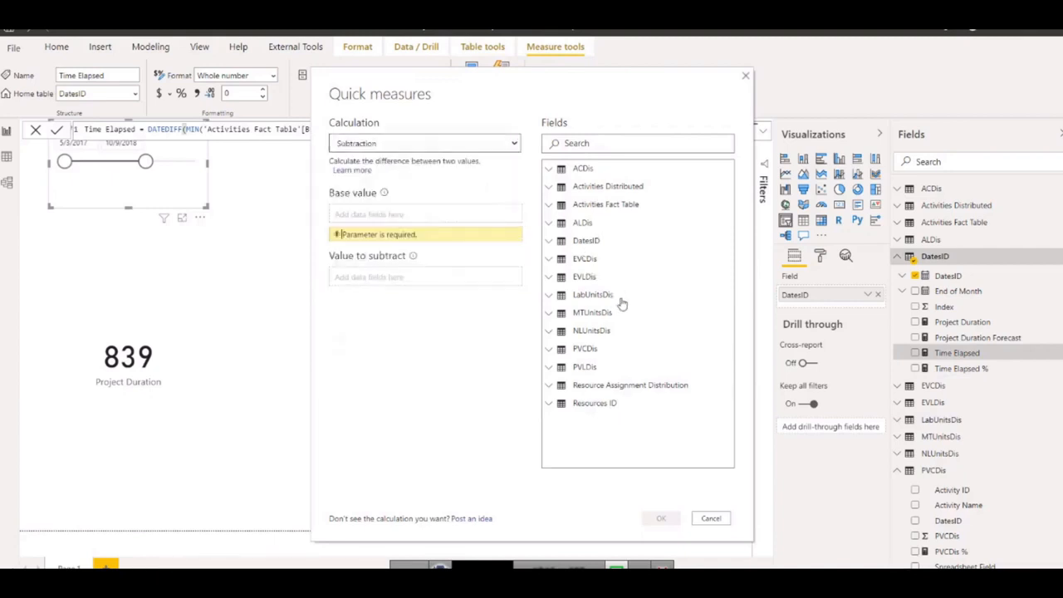
pyautogui.click(549, 241)
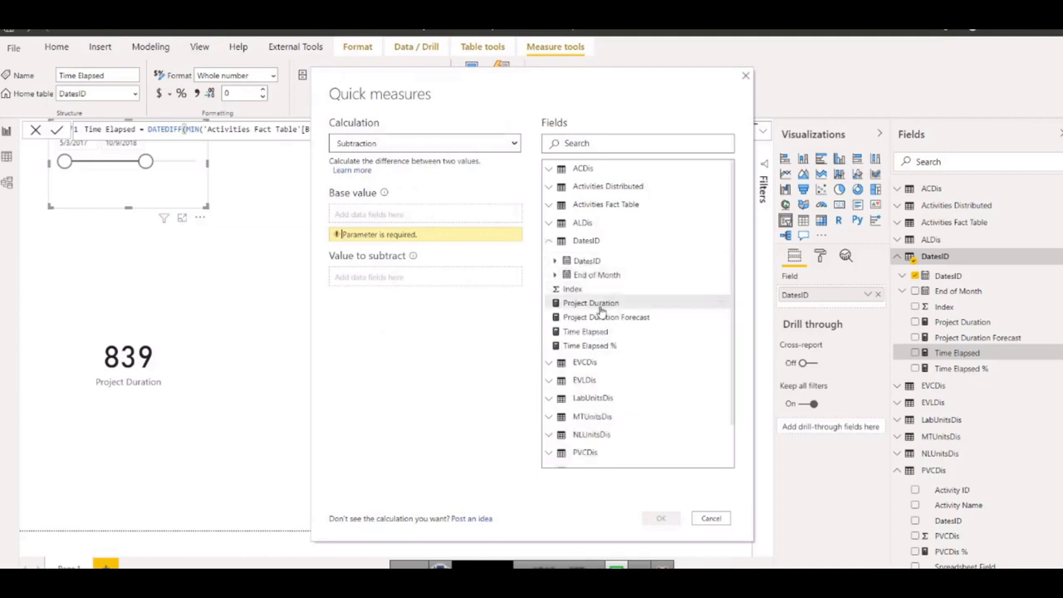
pyautogui.moveTo(586, 302); pyautogui.dragTo(365, 221)
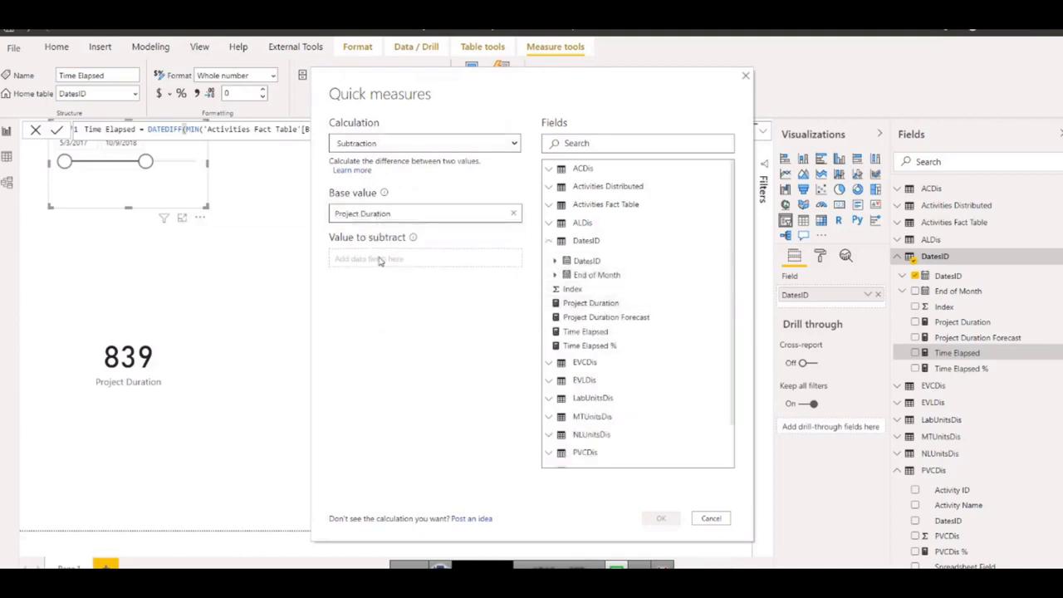
pyautogui.click(378, 260)
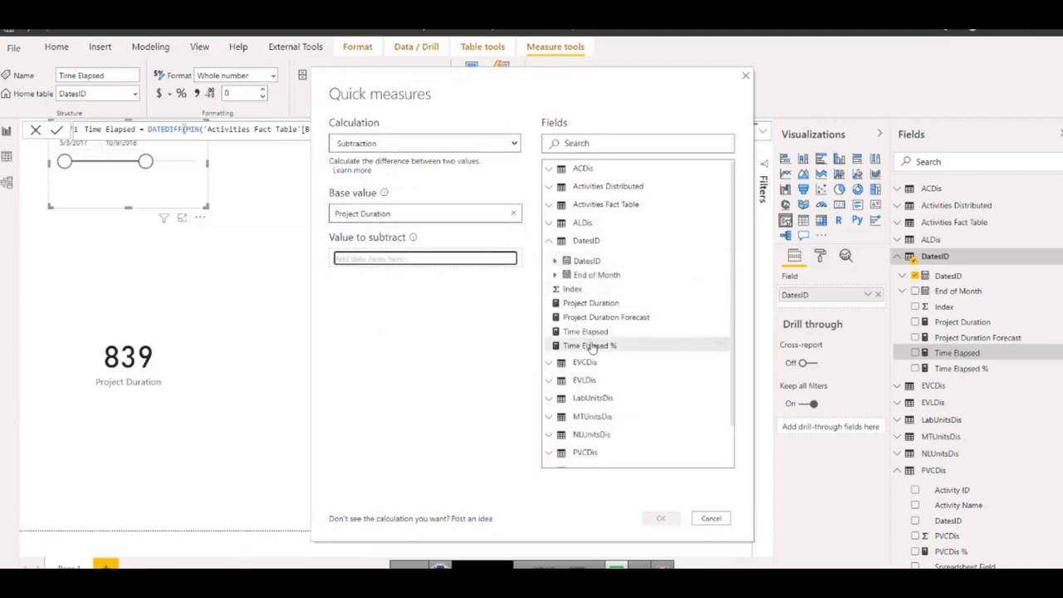
pyautogui.moveTo(585, 332); pyautogui.dragTo(372, 261)
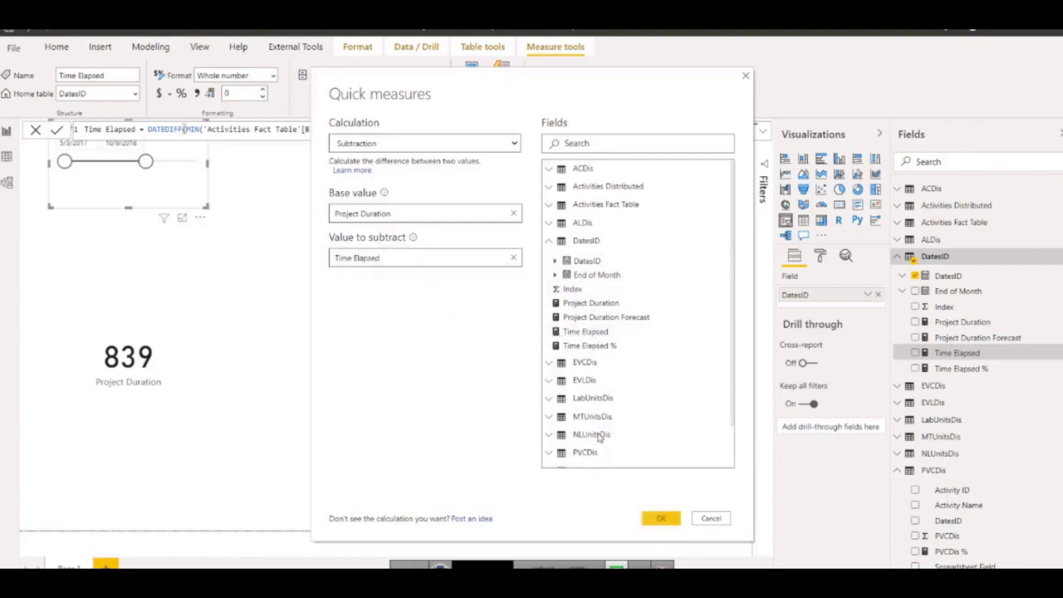
pyautogui.click(661, 518)
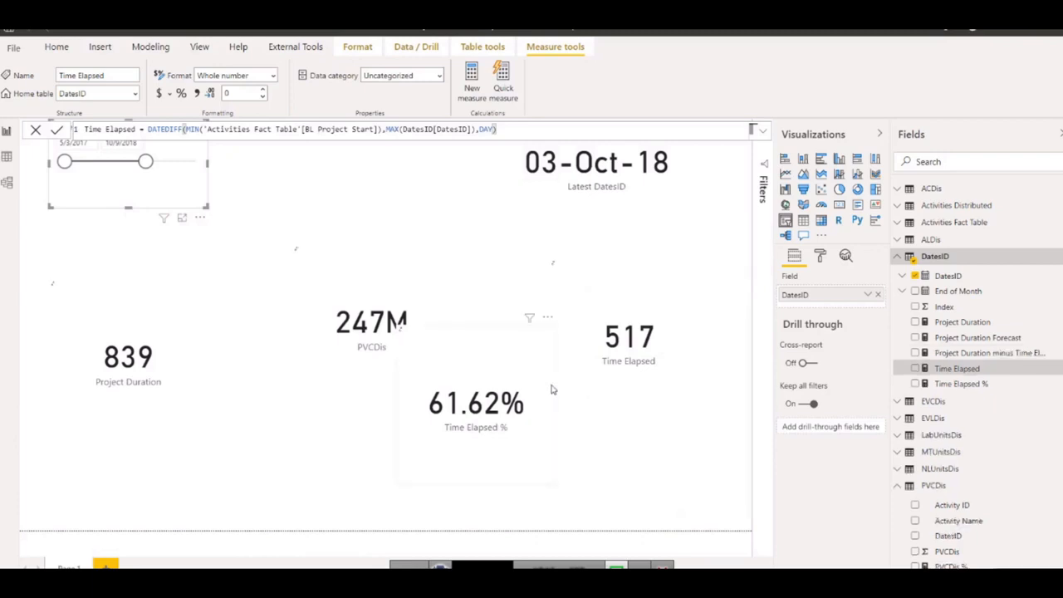
# Rename the new subtraction quick measure in the DatesID table to Time Remain.
pyautogui.click(981, 354)
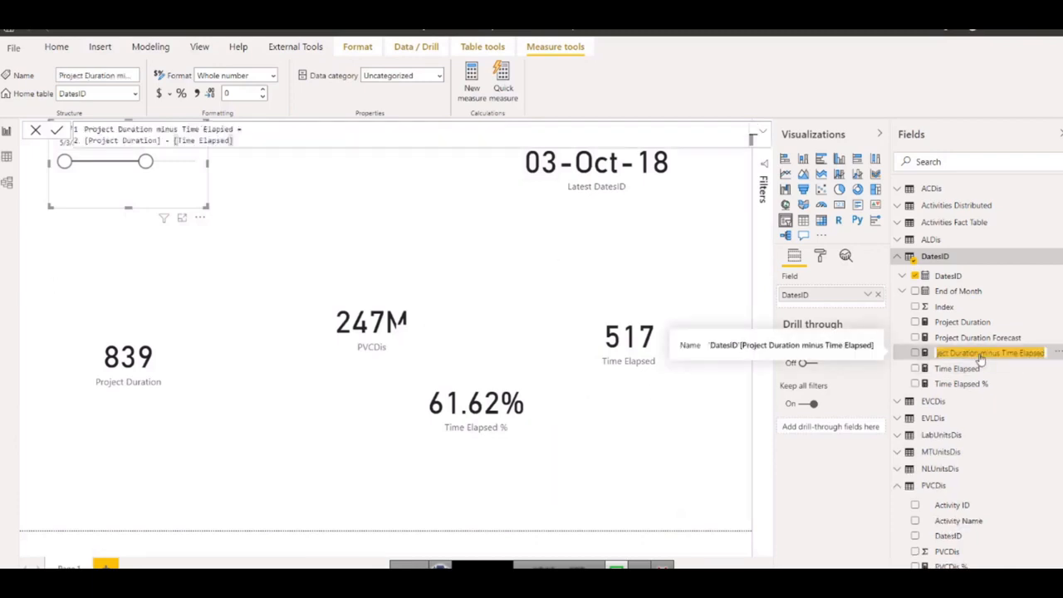
pyautogui.write('Time')
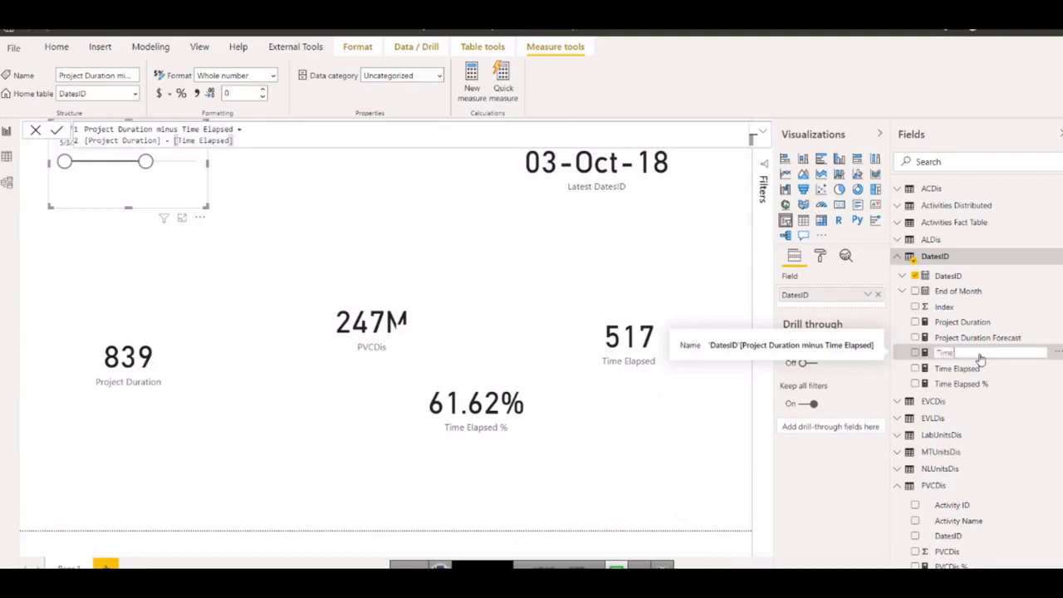
pyautogui.write(' Remain')
pyautogui.click(963, 338)
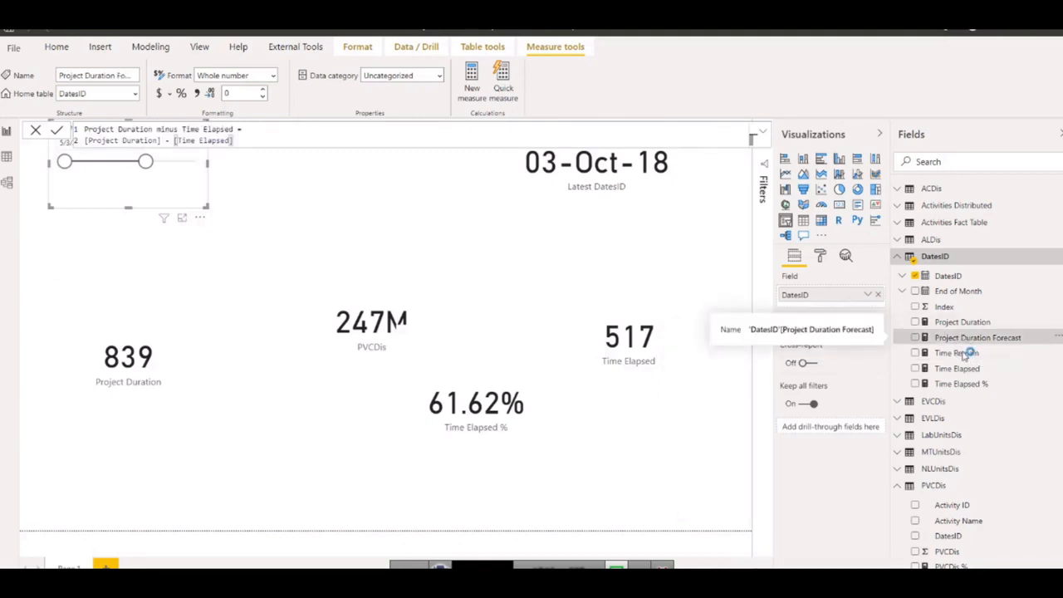
pyautogui.click(968, 352)
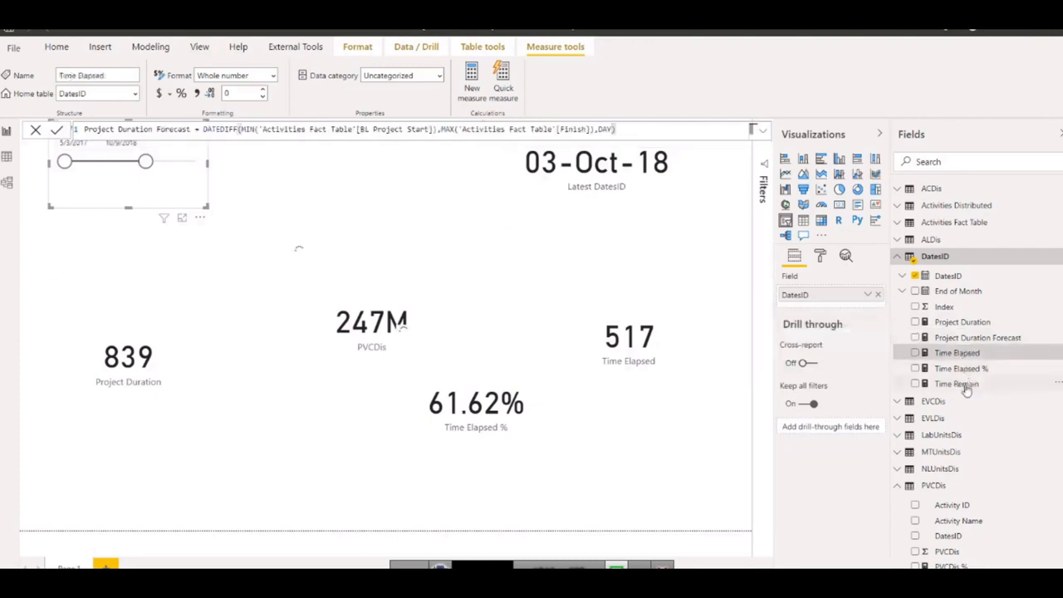
# Create a quick measure from Time Remain using Division, with Time Remain as numerator and Project Duration as denominator.
pyautogui.click(955, 385)
pyautogui.rightClick(955, 386)
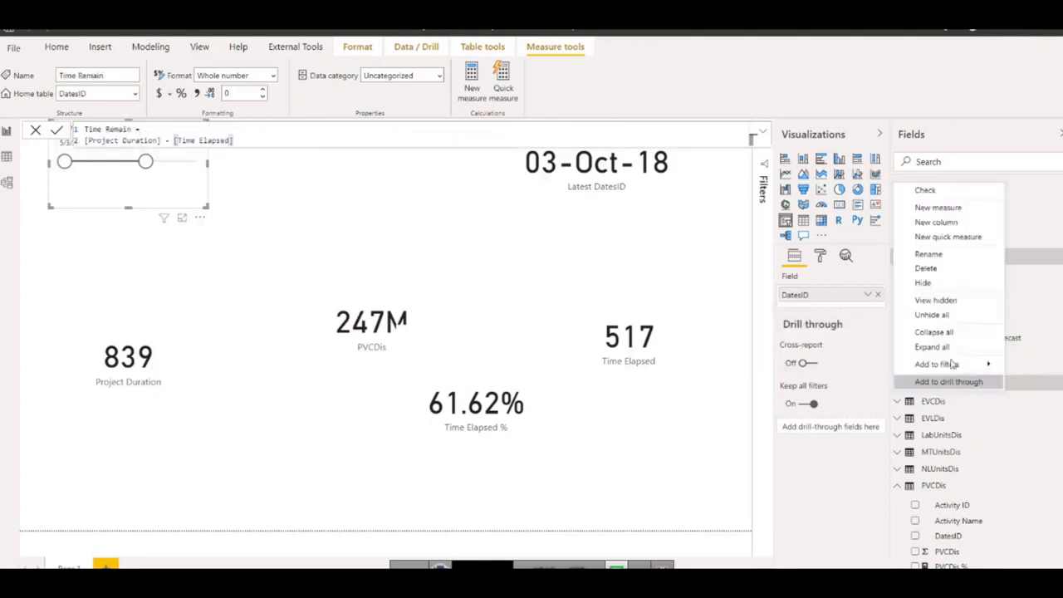
pyautogui.click(932, 241)
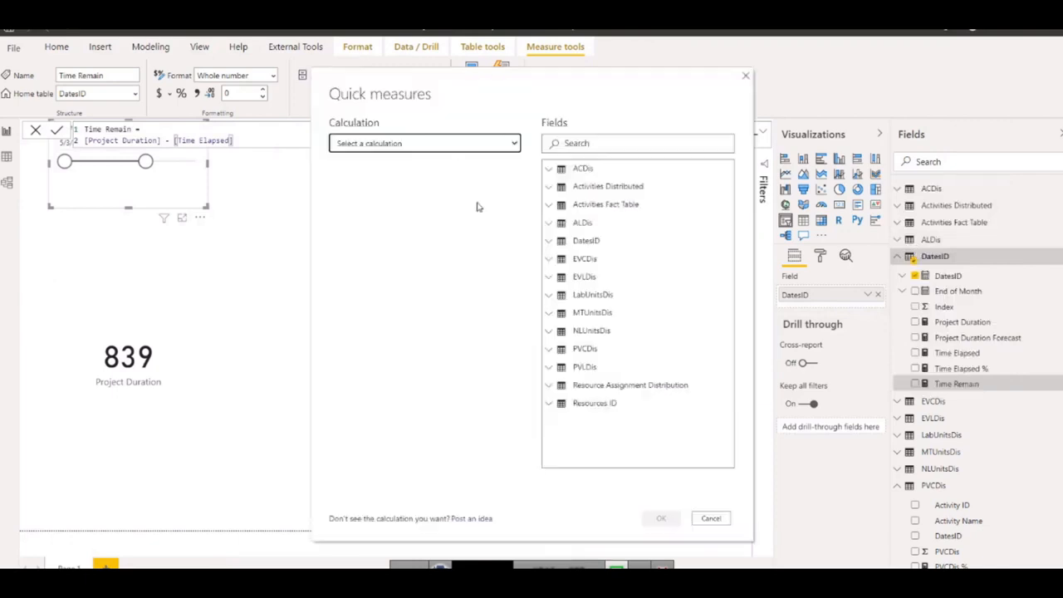
pyautogui.click(510, 146)
pyautogui.scroll(-3, 404, 274)
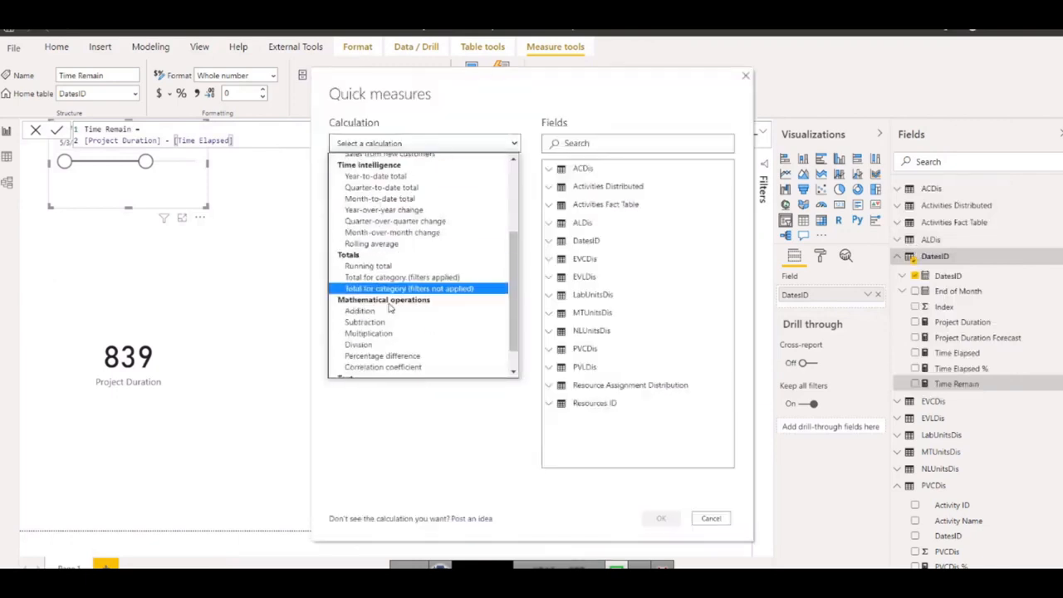
pyautogui.click(369, 344)
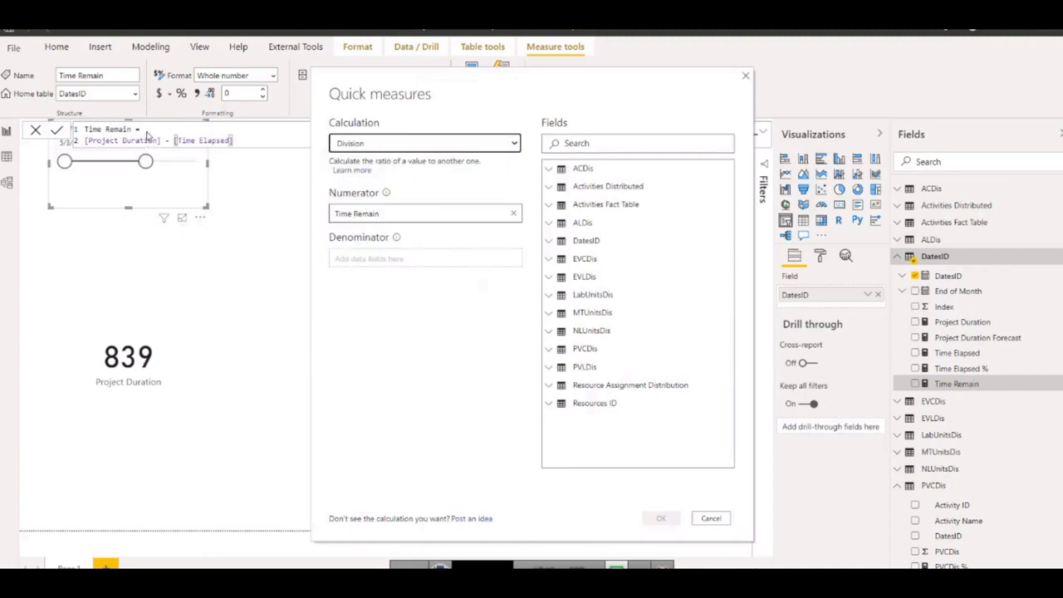
pyautogui.click(392, 260)
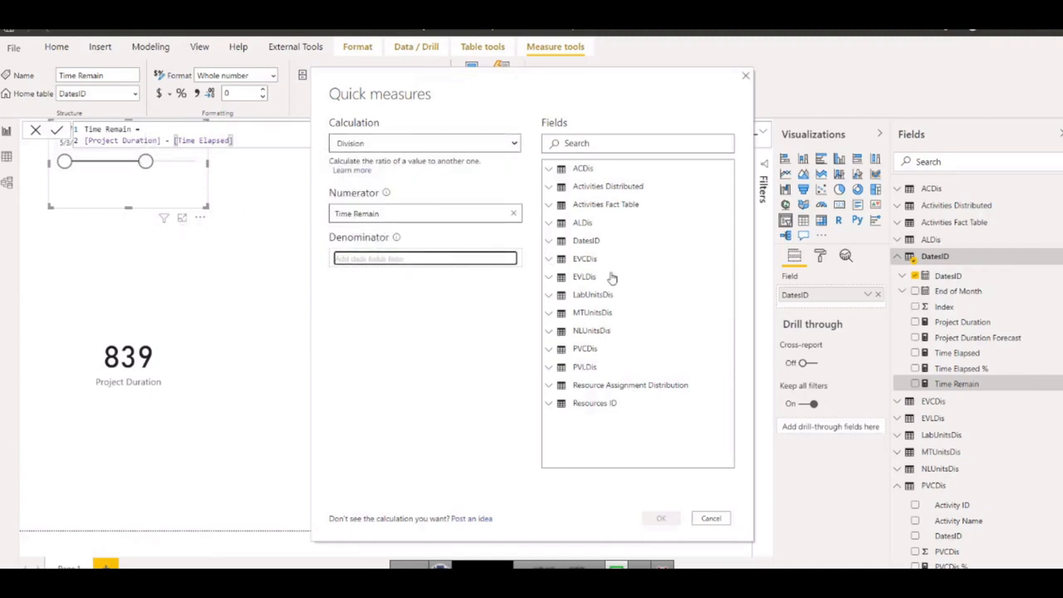
pyautogui.click(548, 241)
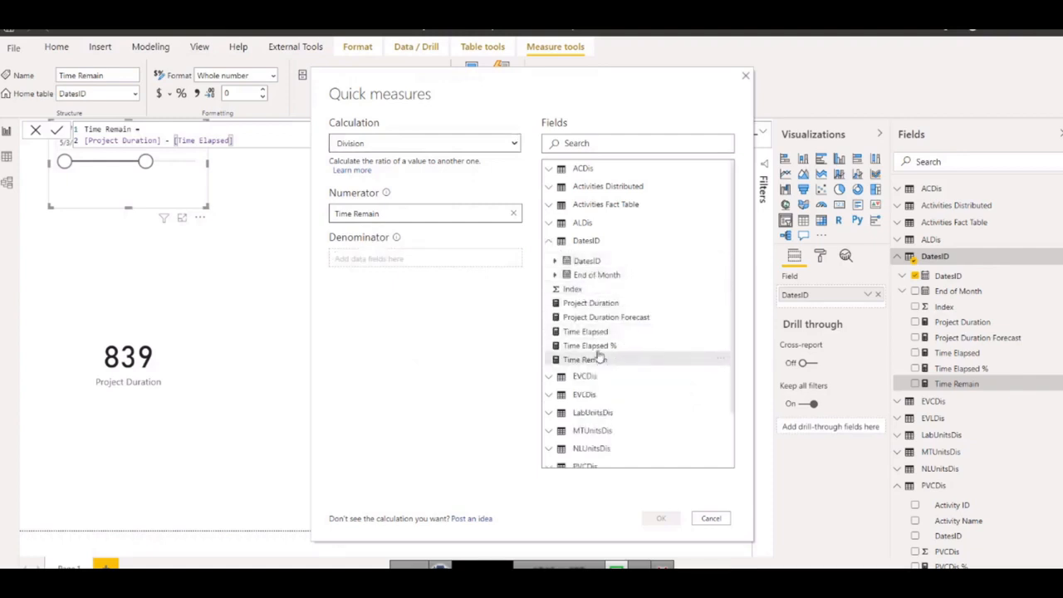
pyautogui.moveTo(591, 303); pyautogui.dragTo(380, 262)
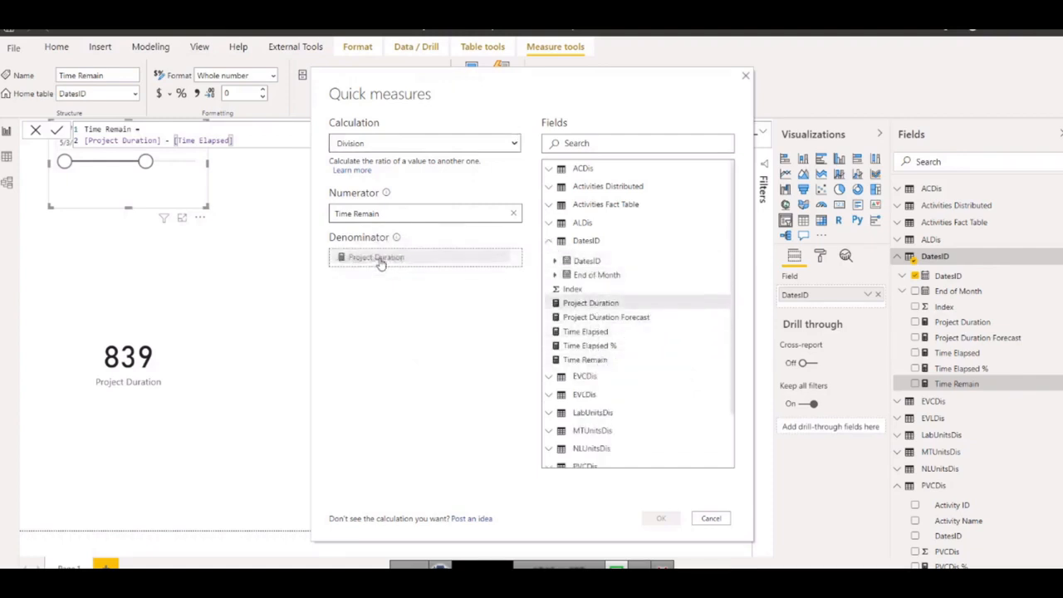
pyautogui.click(661, 518)
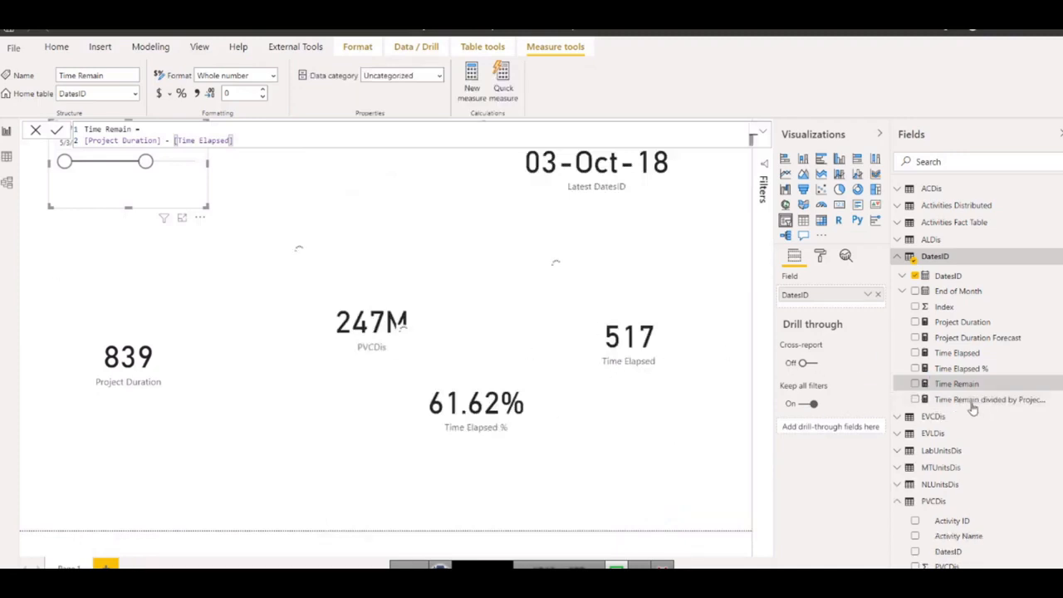
# Rename the Time Remain division quick measure in the DatesID table to Time Remain %.
pyautogui.doubleClick(988, 384)
pyautogui.hotkey('ctrl', 'c')
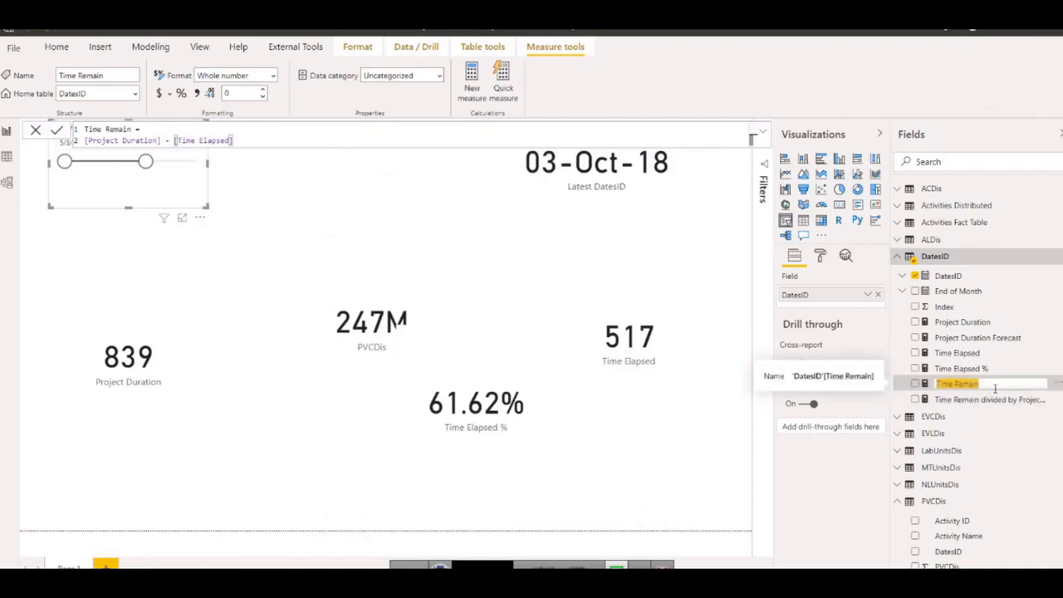
pyautogui.click(992, 400)
pyautogui.doubleClick(993, 401)
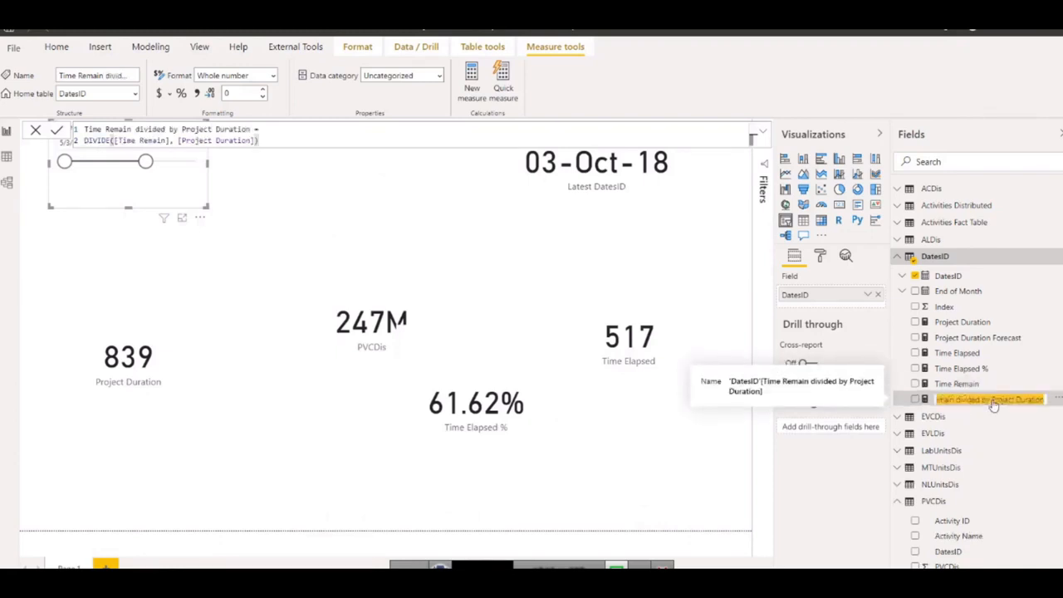
pyautogui.hotkey('ctrl', 'v')
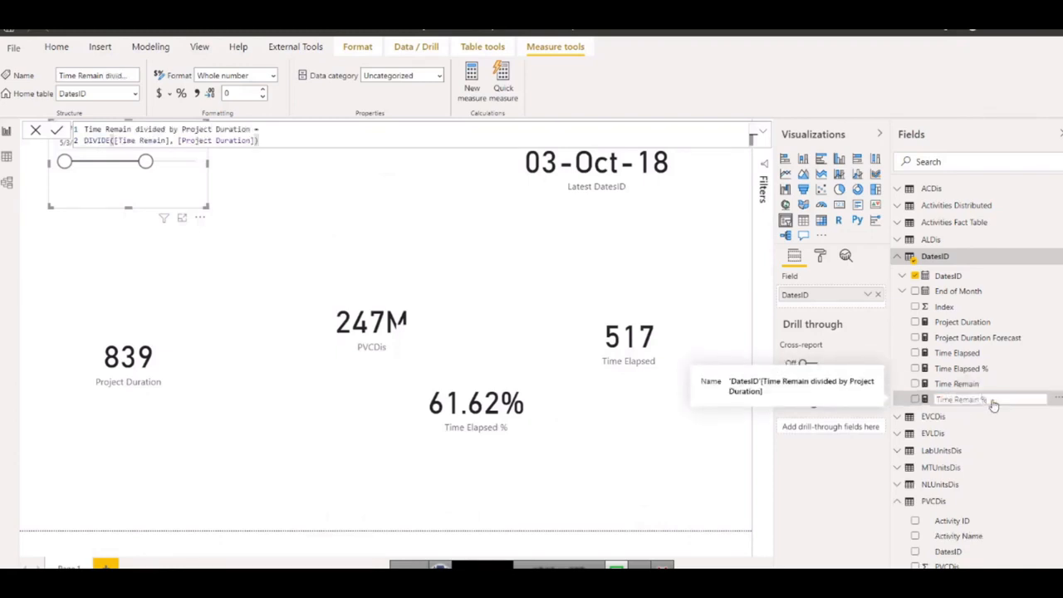
pyautogui.click(954, 388)
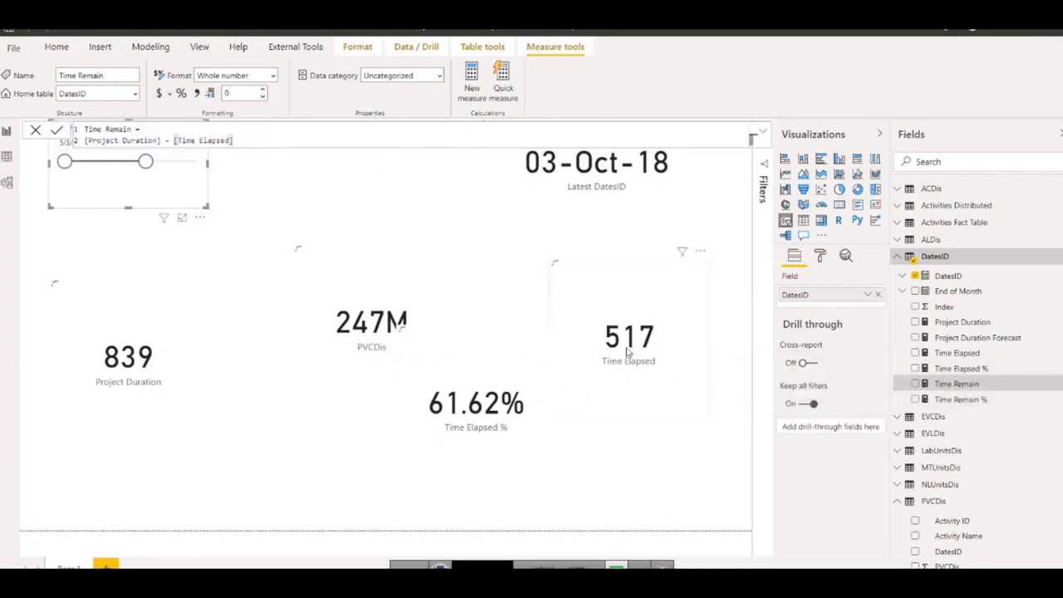
# Duplicate the Time Elapsed % card, place the copy between it and the Project Duration card, and show Time Remain % in it.
pyautogui.click(515, 418)
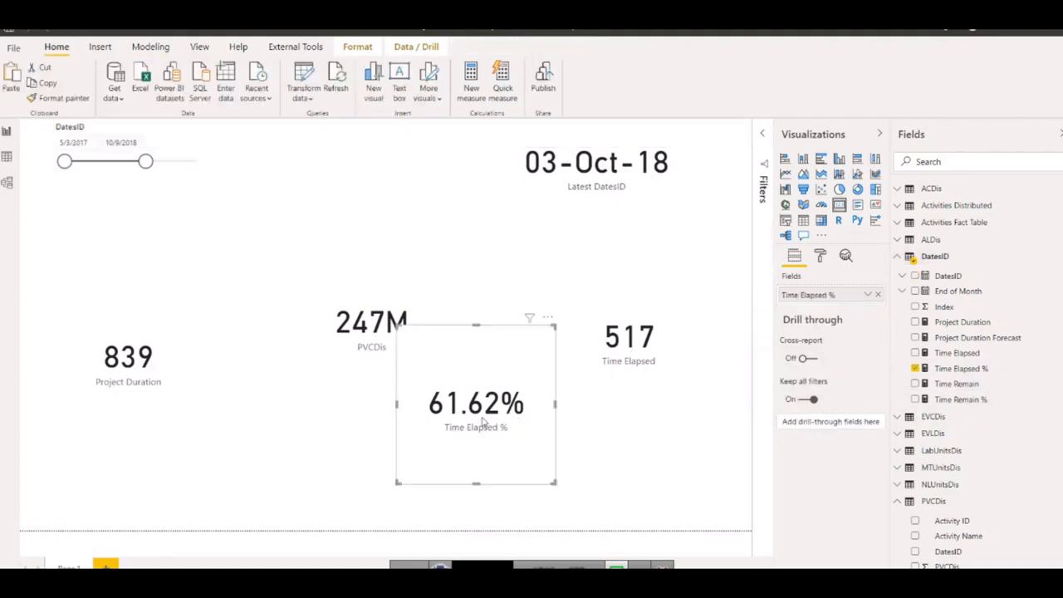
pyautogui.hotkey('ctrl', 'c')
pyautogui.hotkey('ctrl', 'v')
pyautogui.moveTo(452, 430); pyautogui.dragTo(280, 437)
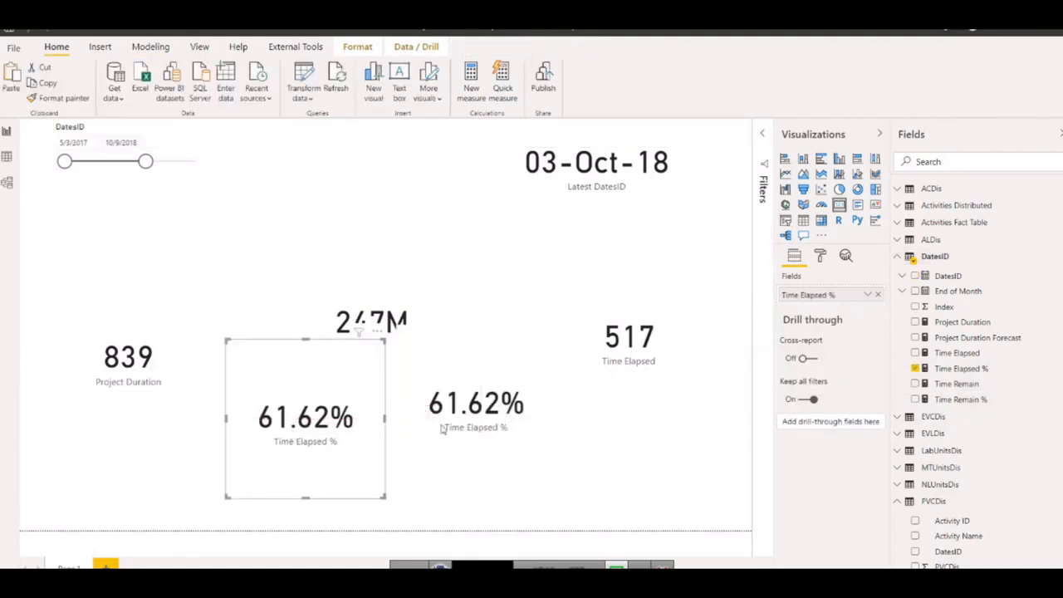
pyautogui.click(878, 297)
pyautogui.moveTo(960, 402); pyautogui.dragTo(799, 292)
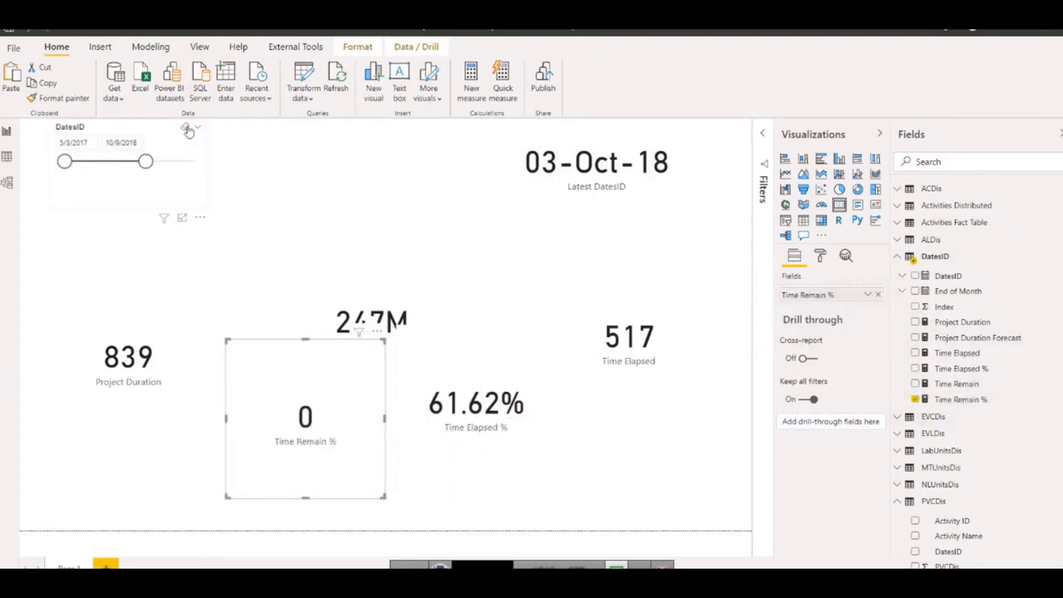
# Format the Time Remain % measure as a percentage with 2 decimal places, then collapse the DatesID table.
pyautogui.click(956, 399)
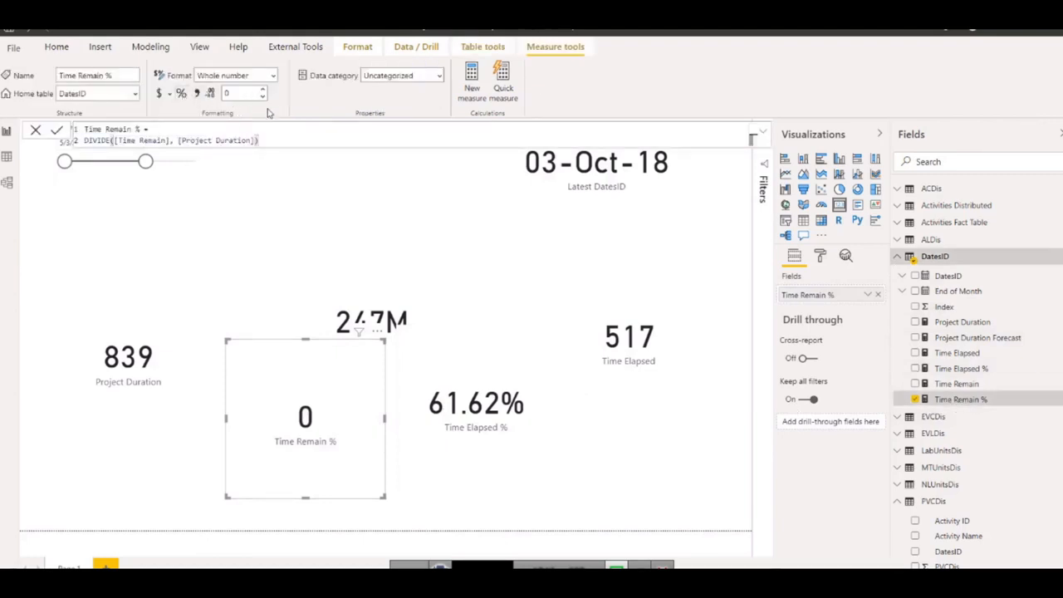
pyautogui.click(181, 93)
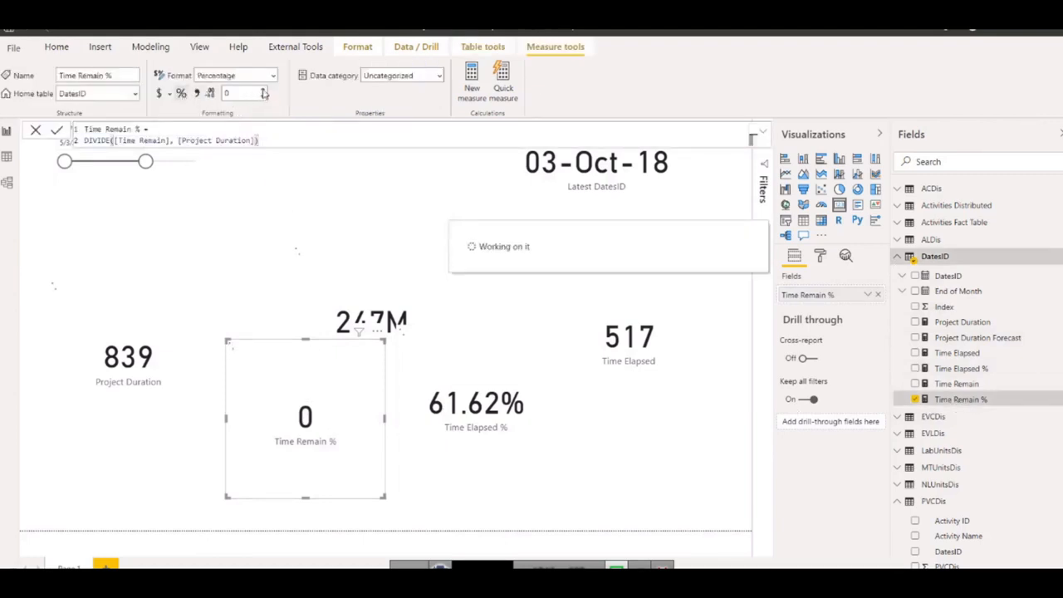
pyautogui.click(263, 90)
pyautogui.click(264, 90)
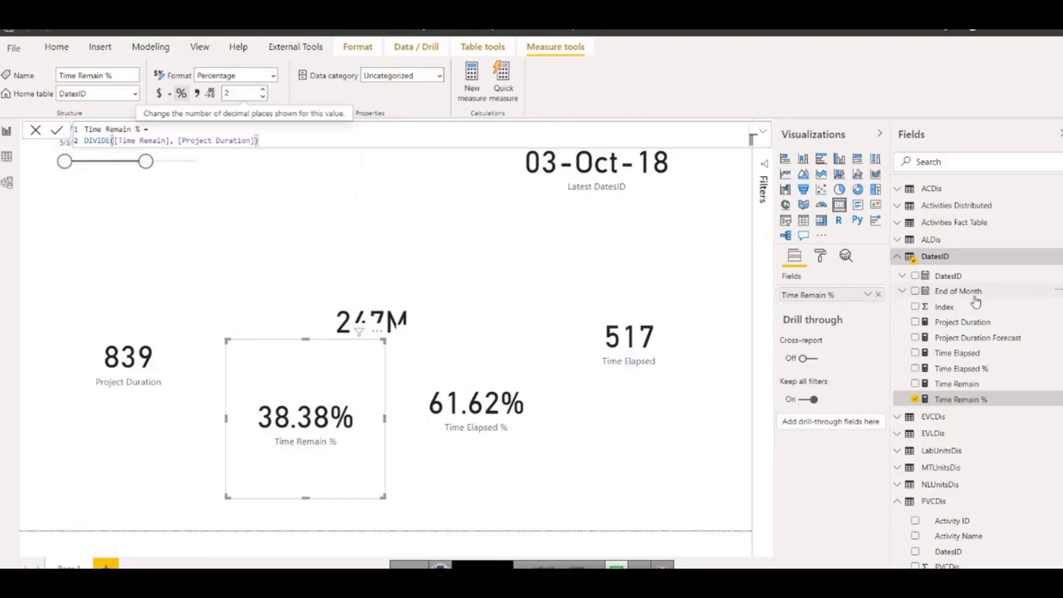
pyautogui.click(896, 258)
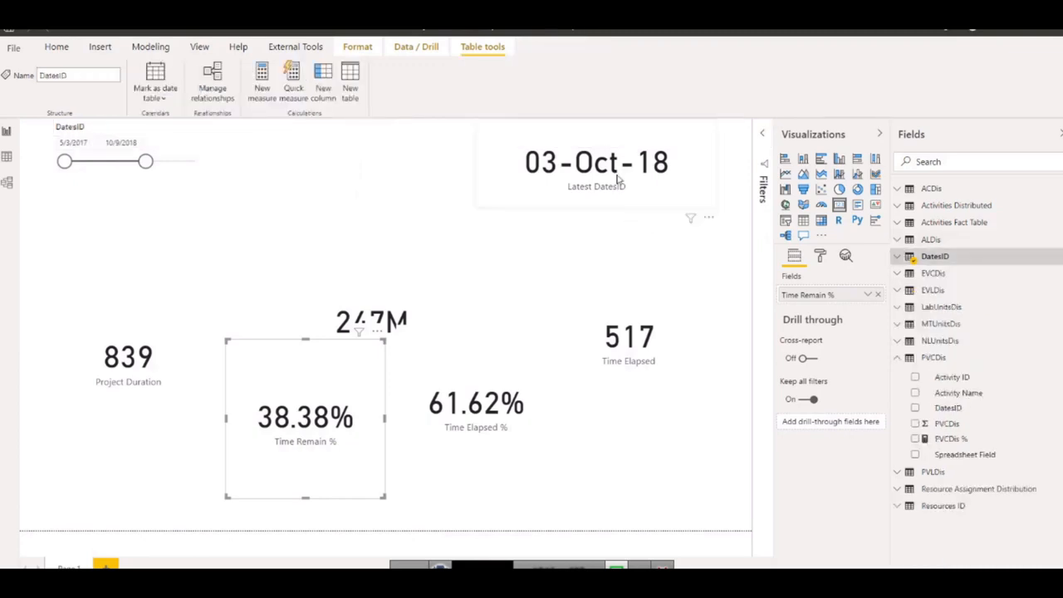
# Move the Latest DatesID card and date slicer out to the page's upper corners and shift the duration and time cards lower.
pyautogui.moveTo(639, 170); pyautogui.dragTo(672, 169)
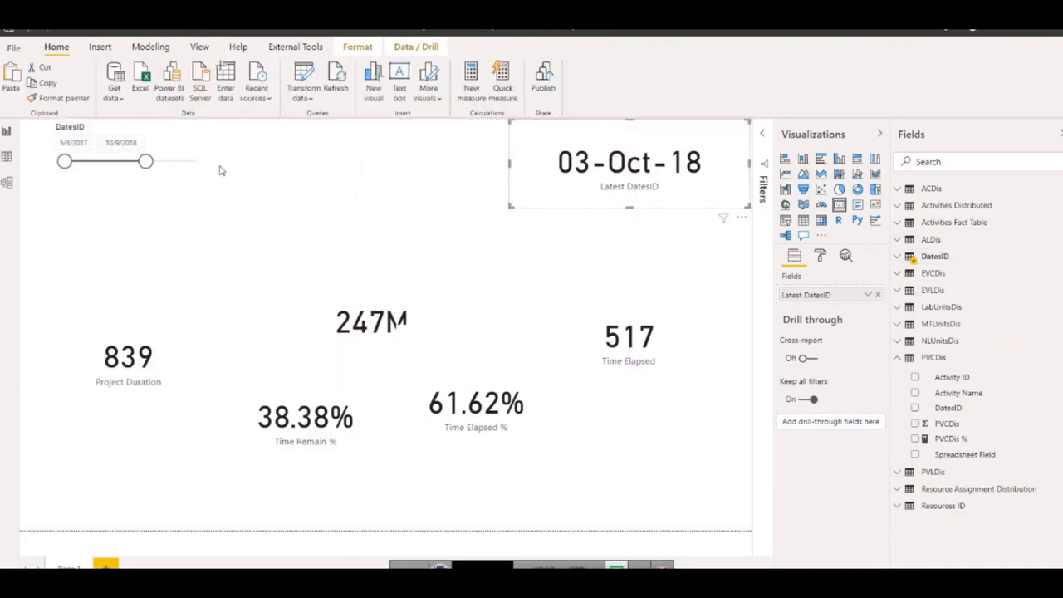
pyautogui.moveTo(180, 151); pyautogui.dragTo(153, 147)
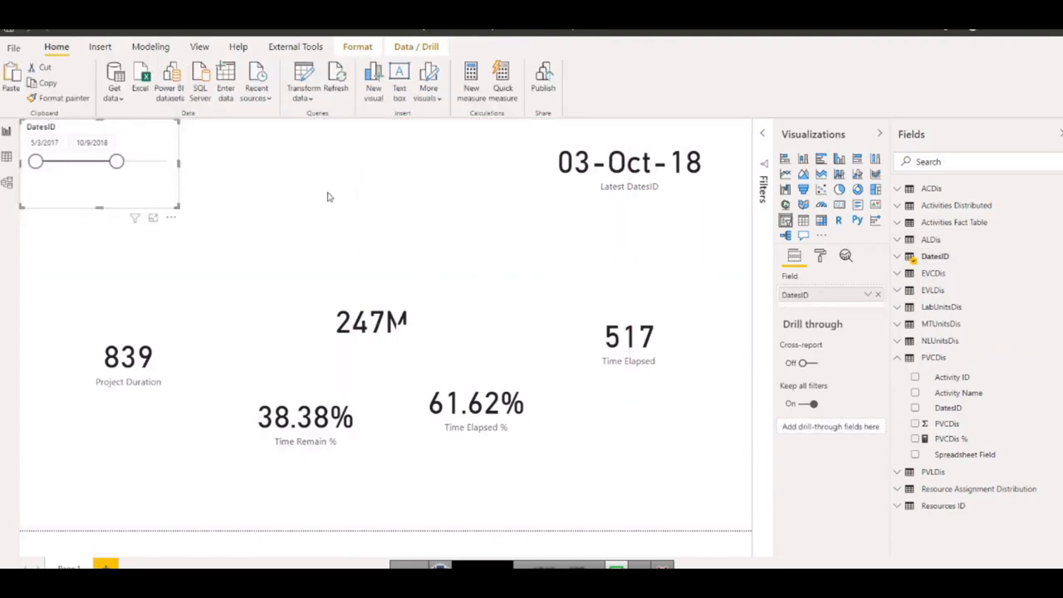
pyautogui.moveTo(488, 418); pyautogui.dragTo(504, 451)
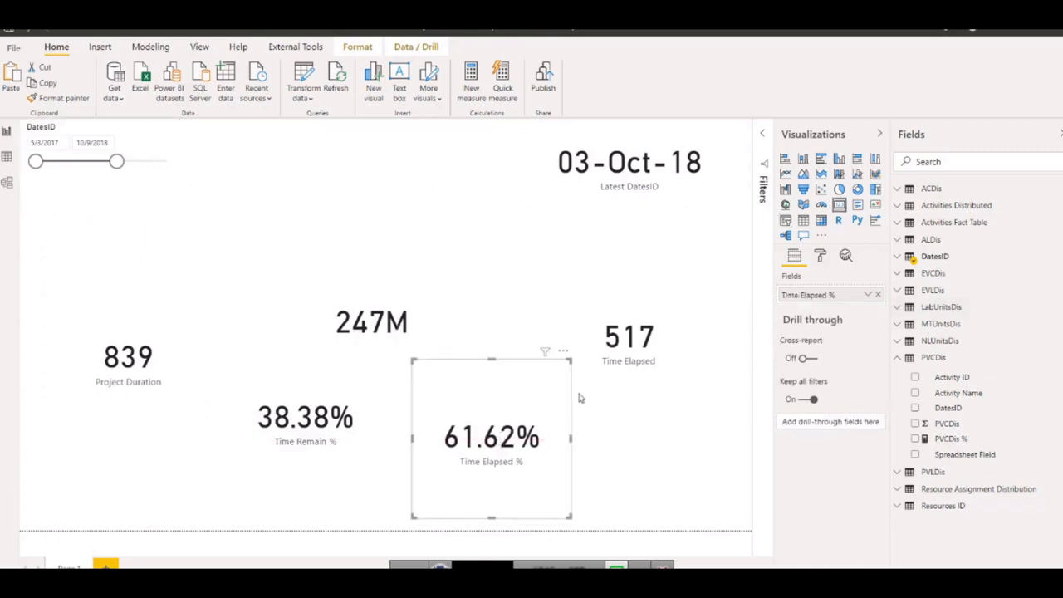
pyautogui.moveTo(629, 348); pyautogui.dragTo(669, 370)
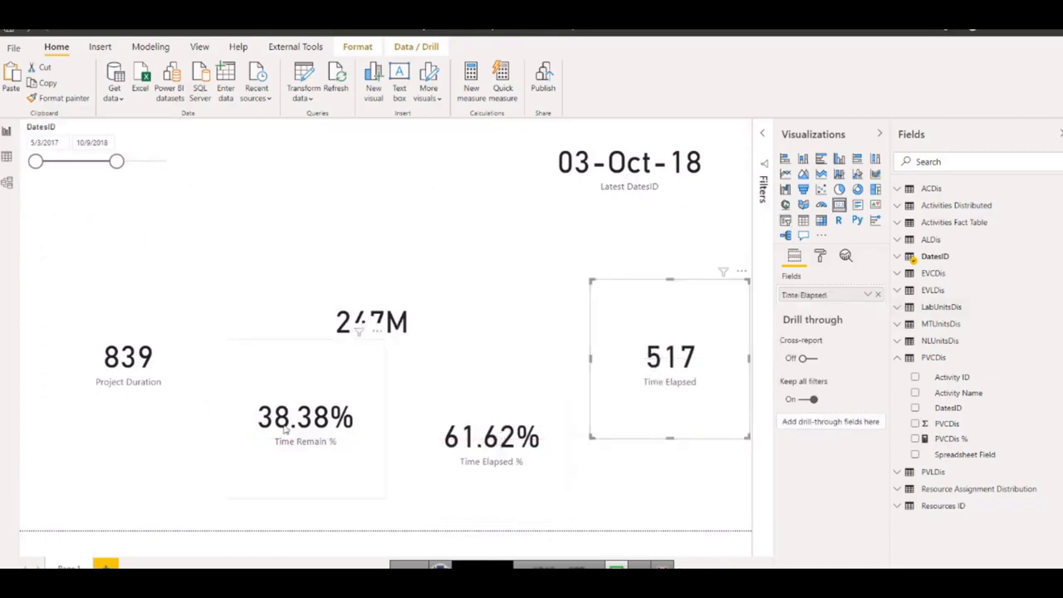
pyautogui.moveTo(291, 399); pyautogui.dragTo(283, 421)
pyautogui.moveTo(138, 370); pyautogui.dragTo(116, 410)
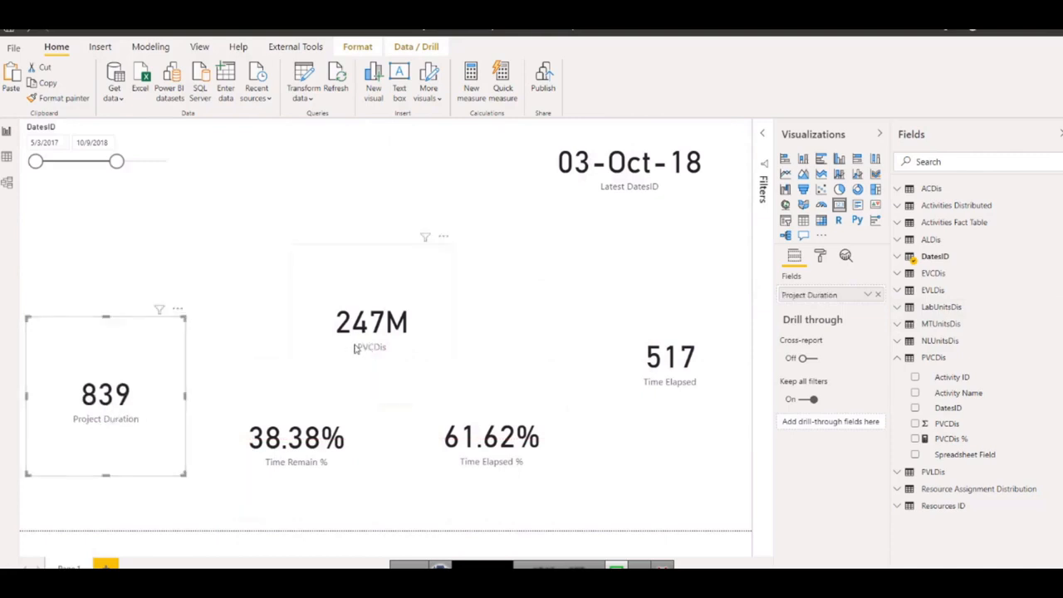
# Move the PVCDis card under the date slicer and shrink it, the Project Duration card and the three time cards, aligning Time Elapsed along the page's lower edge.
pyautogui.moveTo(356, 349); pyautogui.dragTo(78, 269)
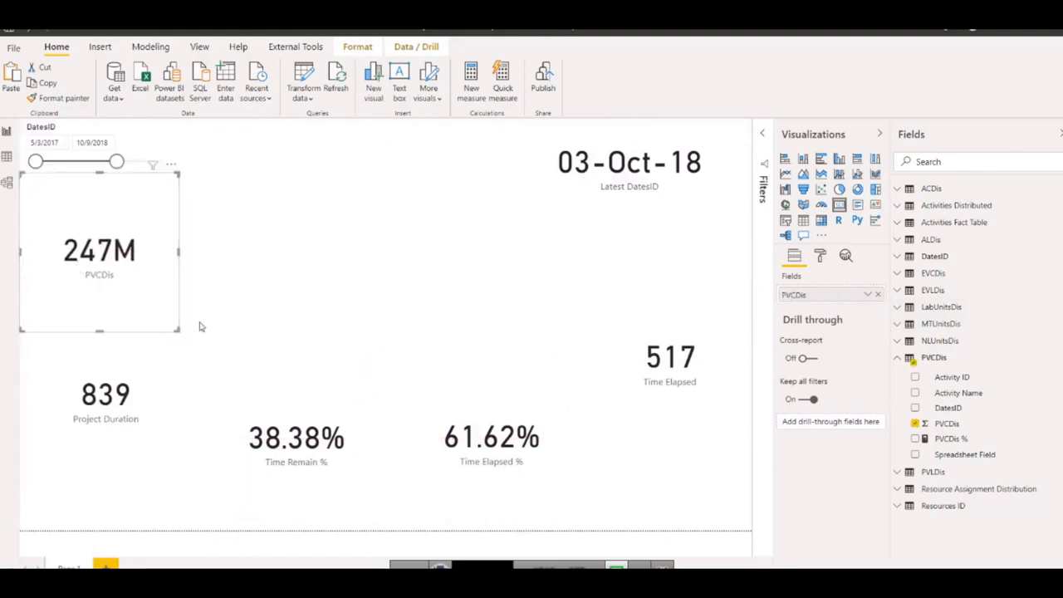
pyautogui.moveTo(178, 329); pyautogui.dragTo(164, 281)
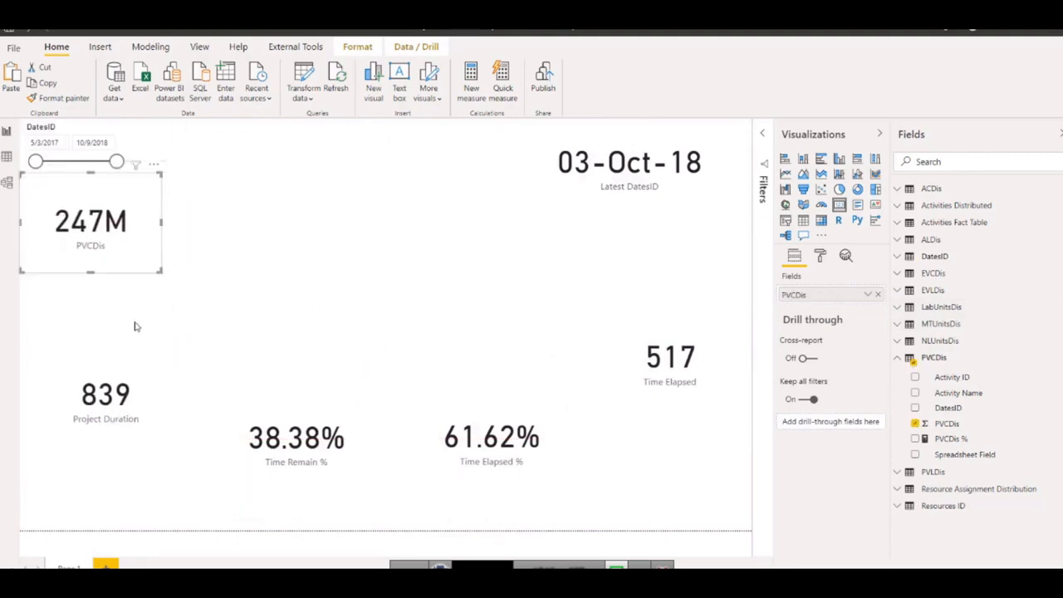
pyautogui.click(179, 324)
pyautogui.moveTo(184, 318); pyautogui.dragTo(171, 356)
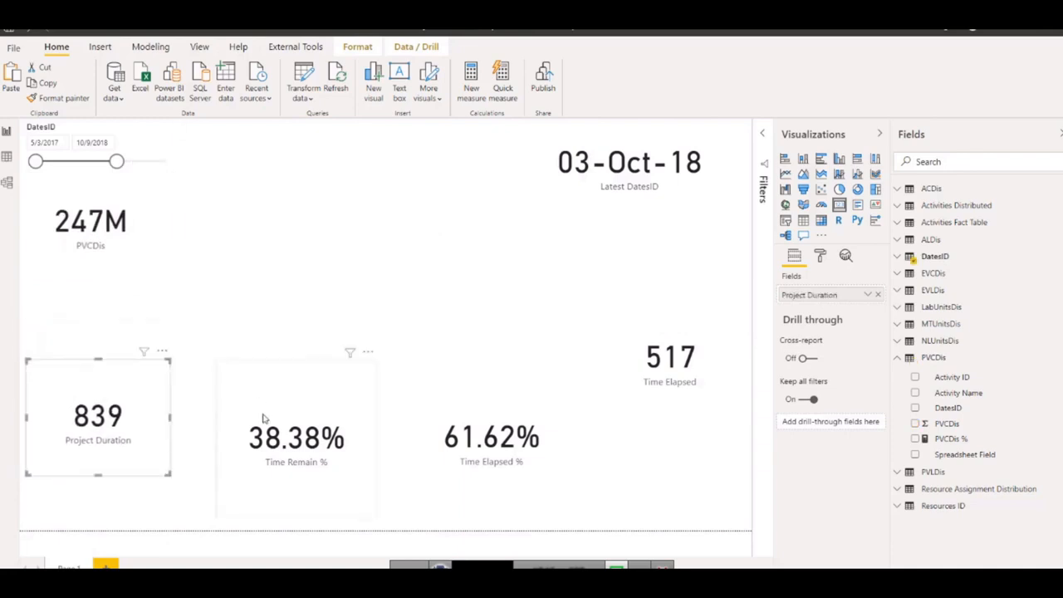
pyautogui.click(349, 366)
pyautogui.moveTo(373, 377); pyautogui.dragTo(371, 409)
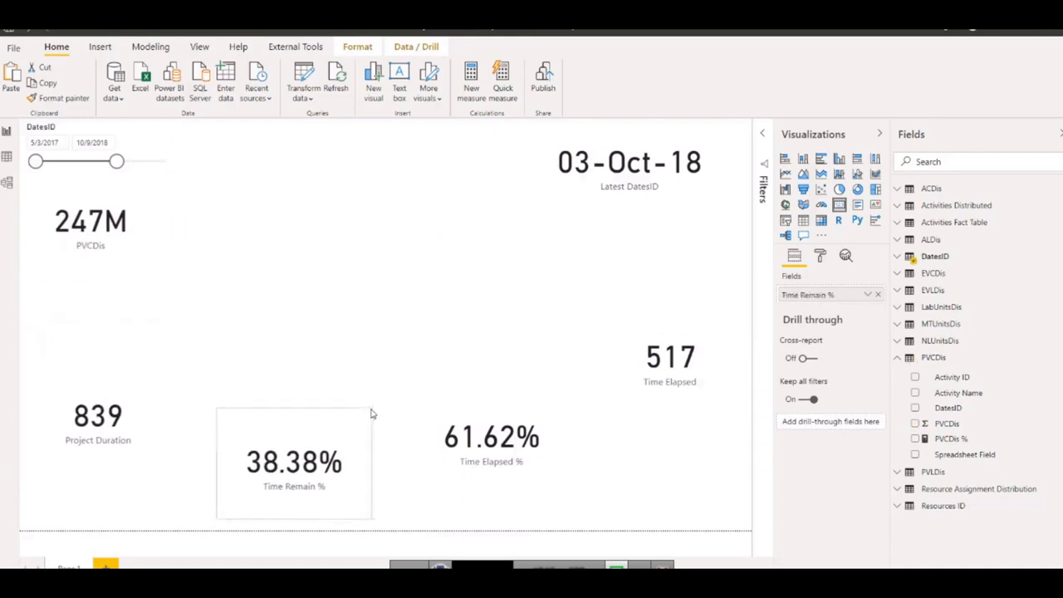
pyautogui.click(492, 434)
pyautogui.moveTo(570, 361); pyautogui.dragTo(563, 419)
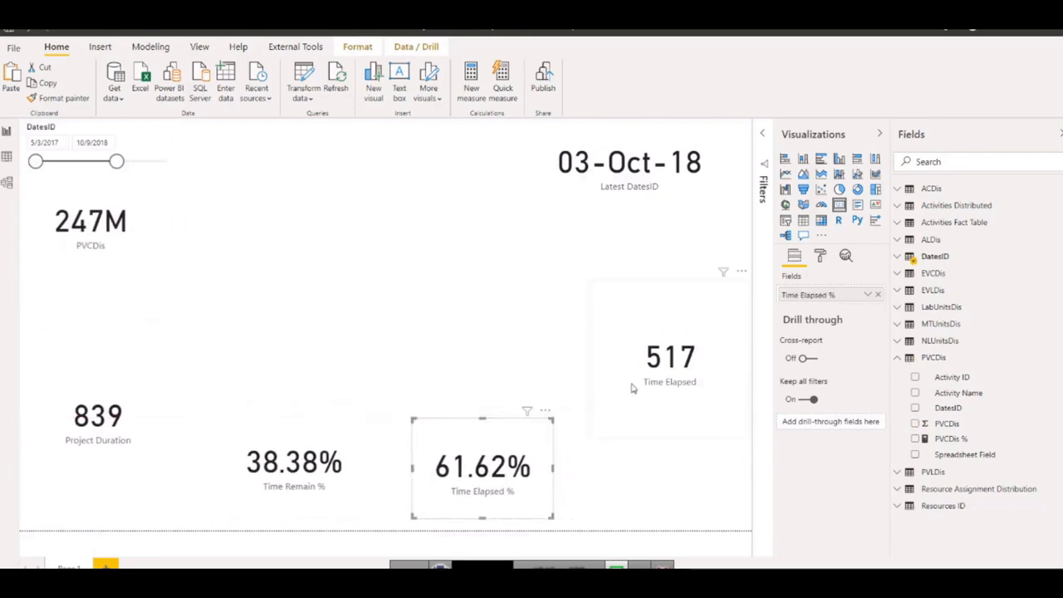
pyautogui.click(642, 402)
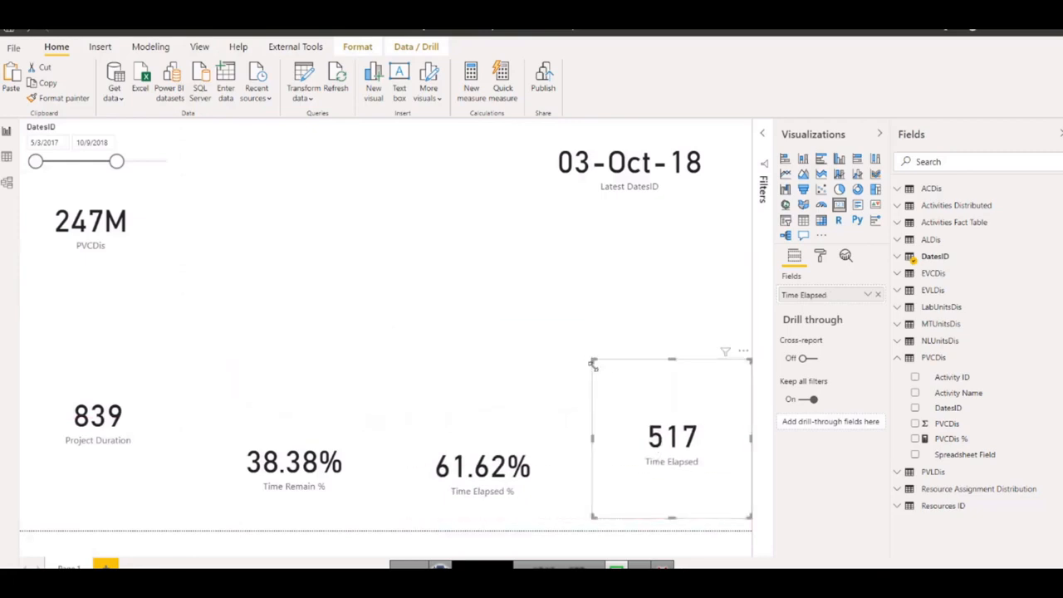
pyautogui.moveTo(593, 363); pyautogui.dragTo(586, 410)
pyautogui.click(302, 282)
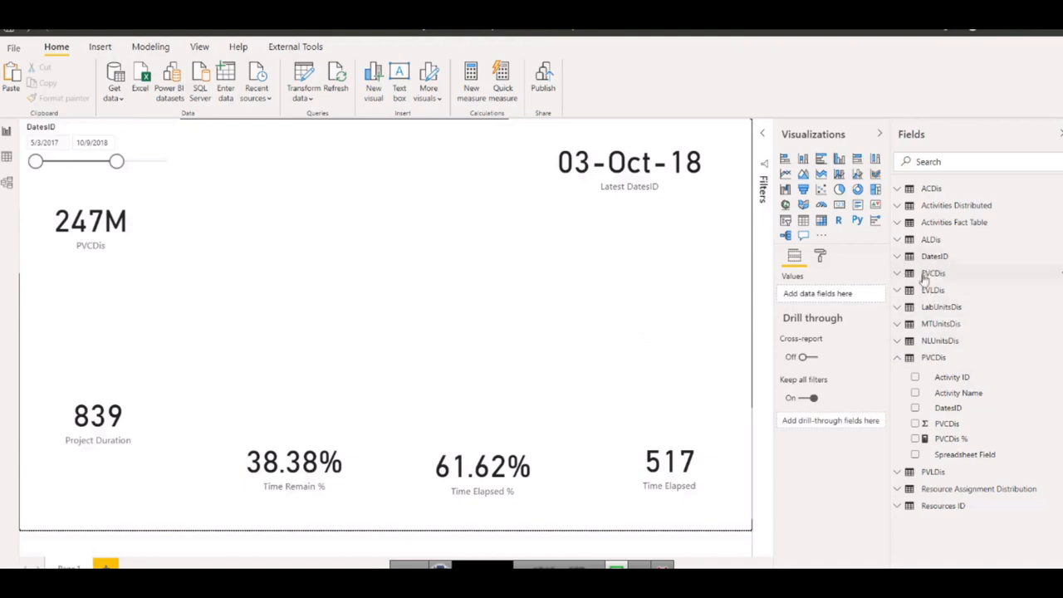
# Duplicate the Time Elapsed card below the Latest DatesID card and show Count Activity from the Activities Fact Table in the copy.
pyautogui.click(899, 222)
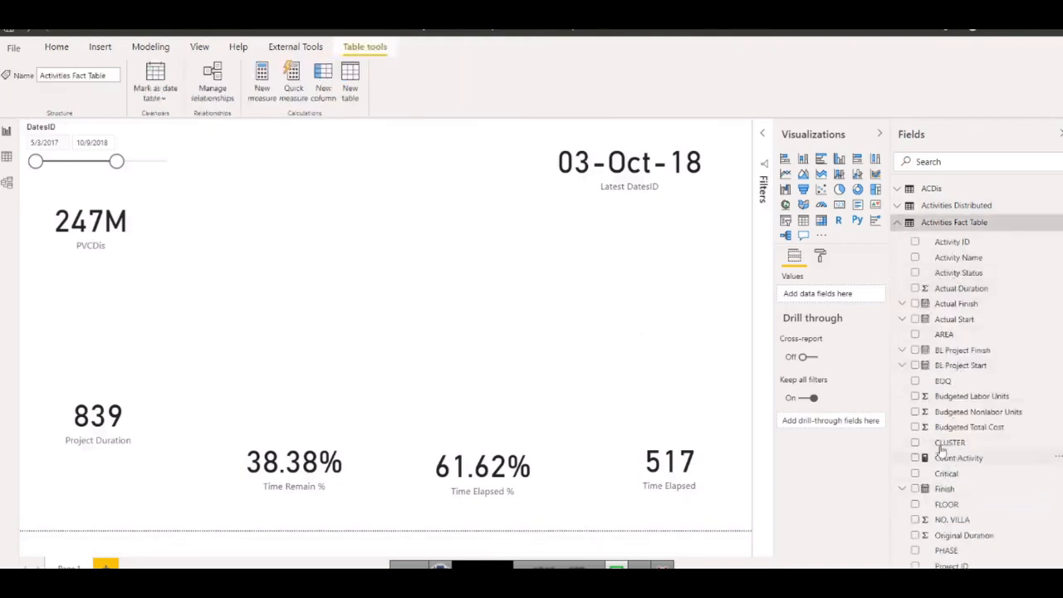
pyautogui.click(702, 459)
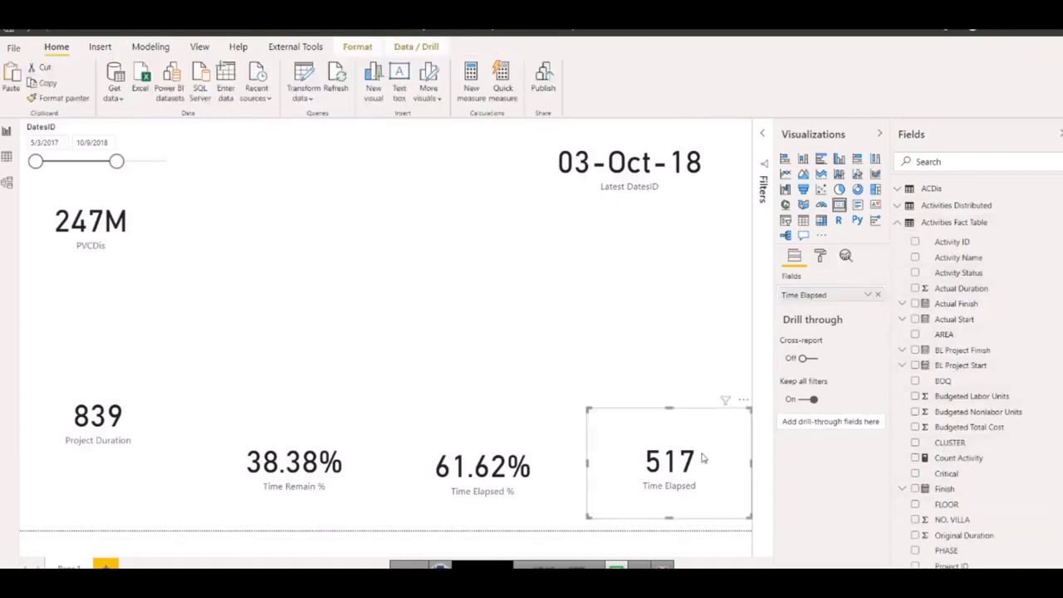
pyautogui.hotkey('ctrl', 'c')
pyautogui.hotkey('ctrl', 'v')
pyautogui.moveTo(674, 461); pyautogui.dragTo(591, 290)
pyautogui.click(916, 458)
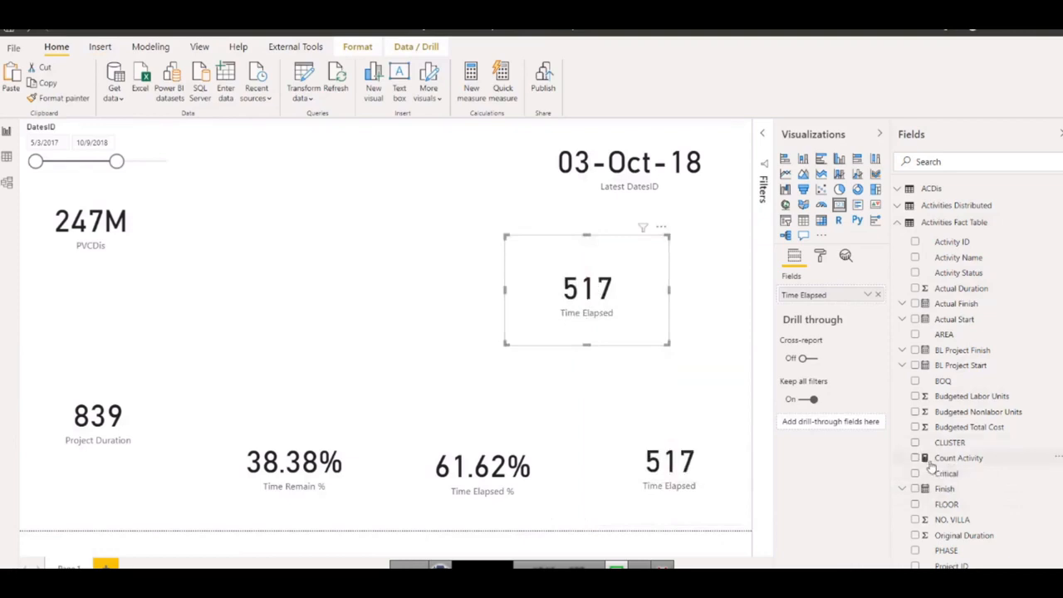
pyautogui.click(878, 295)
pyautogui.moveTo(947, 460); pyautogui.dragTo(808, 297)
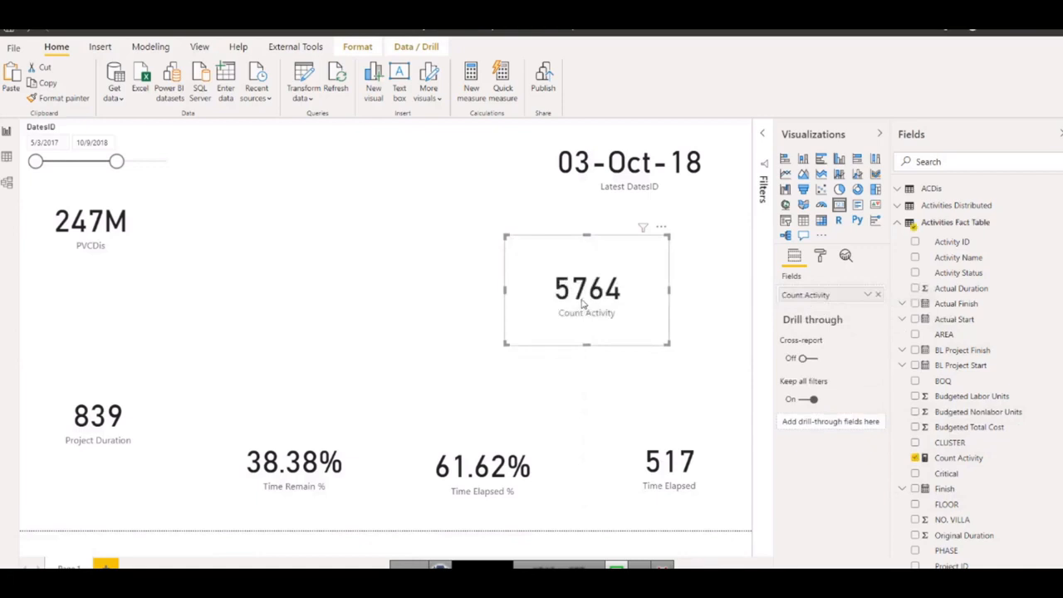
# Duplicate the Count Activity card beside the original and replace its field with Activity ID, aggregated as Count.
pyautogui.moveTo(501, 290); pyautogui.dragTo(341, 269)
pyautogui.moveTo(446, 285)
pyautogui.mouseDown()
pyautogui.moveTo(636, 294)
pyautogui.moveTo(470, 280)
pyautogui.moveTo(444, 267)
pyautogui.mouseUp()
pyautogui.hotkey('ctrl', 'c')
pyautogui.hotkey('ctrl', 'v')
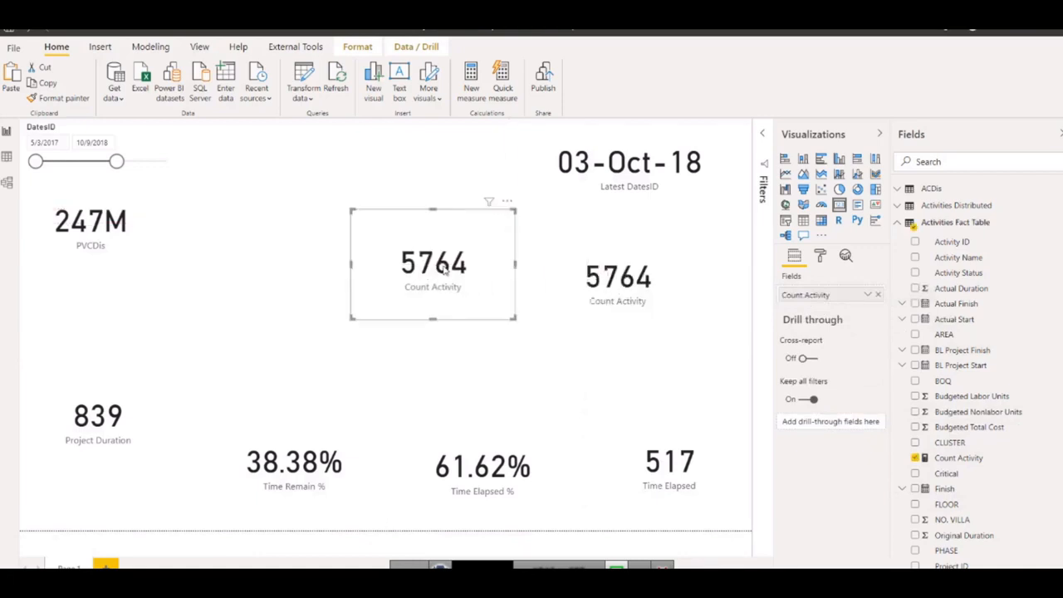
pyautogui.click(877, 295)
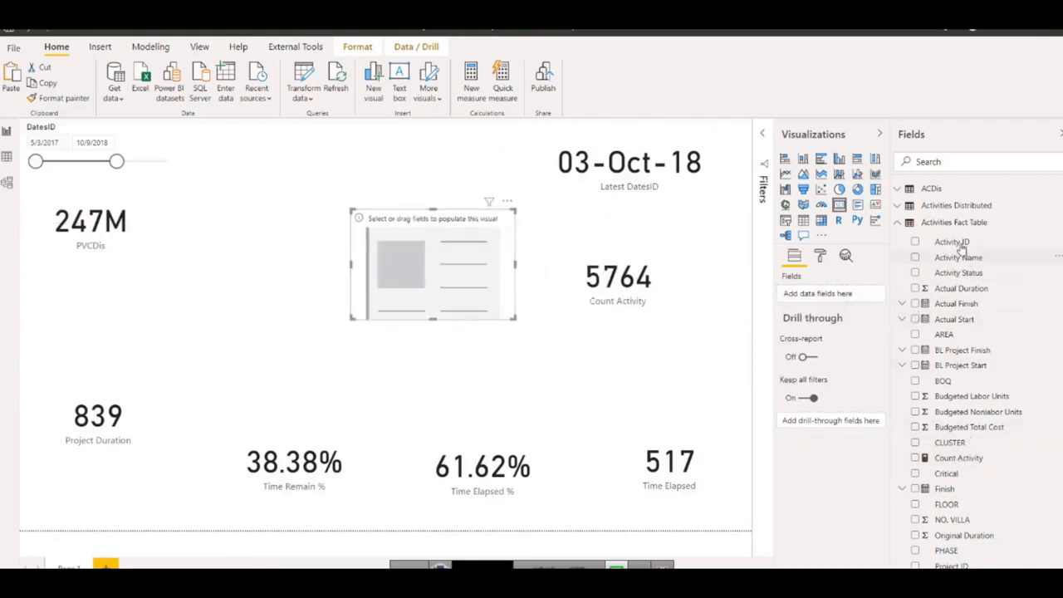
pyautogui.moveTo(953, 246); pyautogui.dragTo(816, 299)
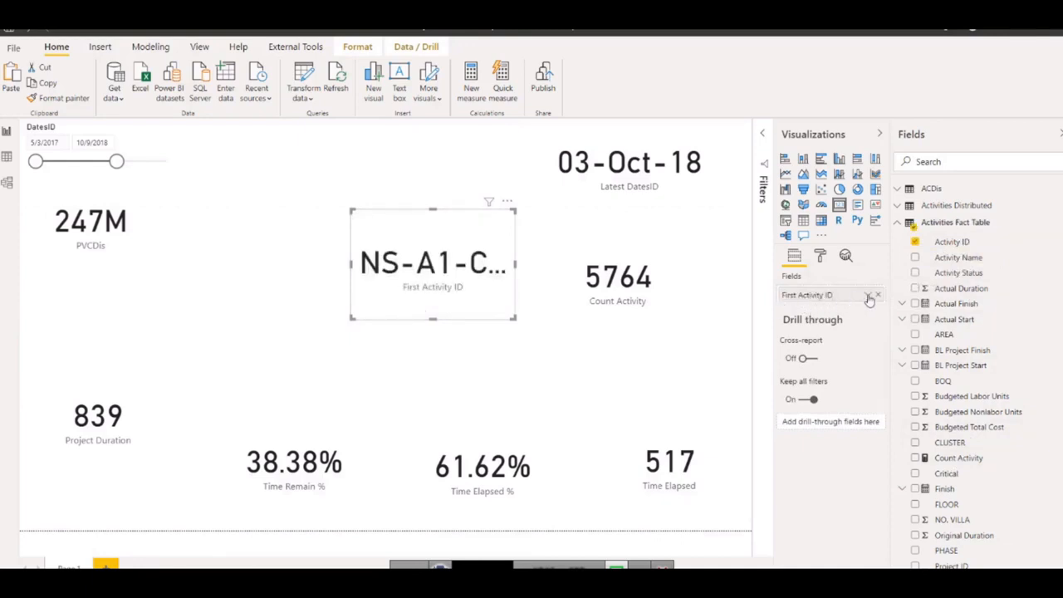
pyautogui.click(868, 296)
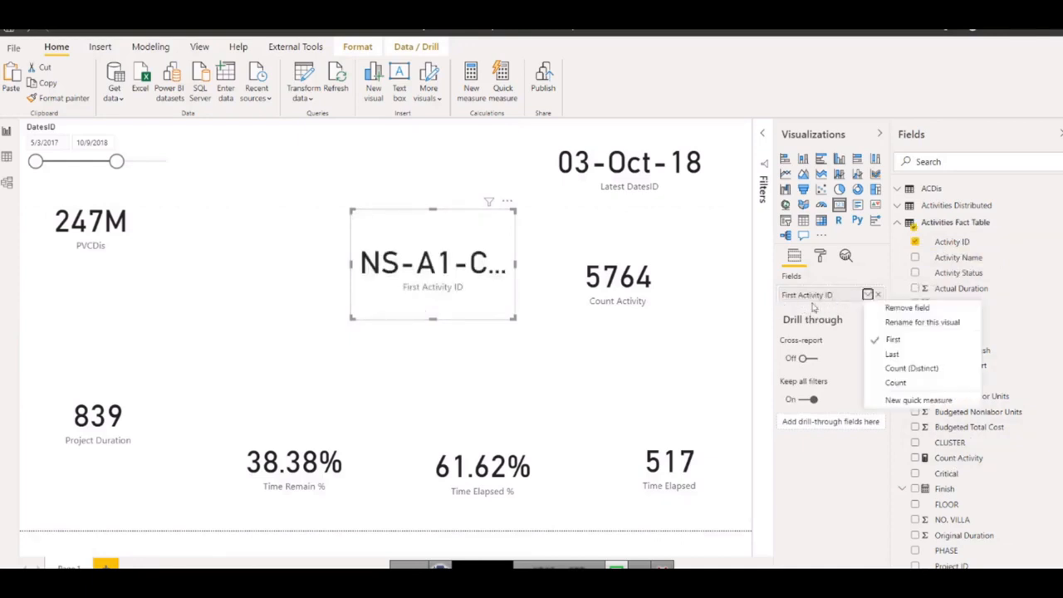
pyautogui.click(903, 386)
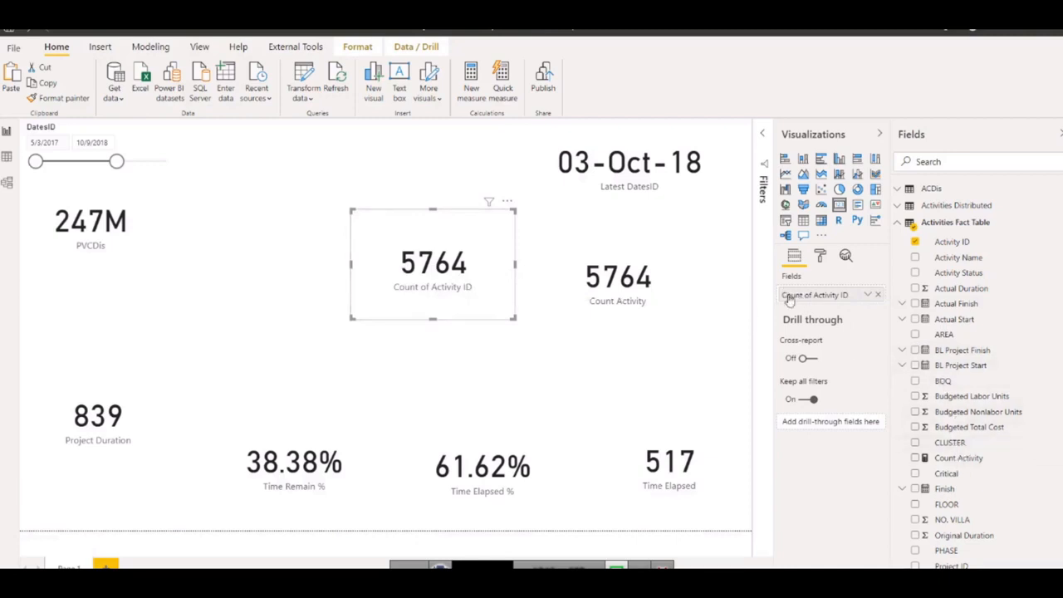
# Move the Count of Activity ID card to the page's upper middle, and place the Count Activity card under Latest DatesID at a smaller size.
pyautogui.moveTo(385, 285); pyautogui.dragTo(391, 184)
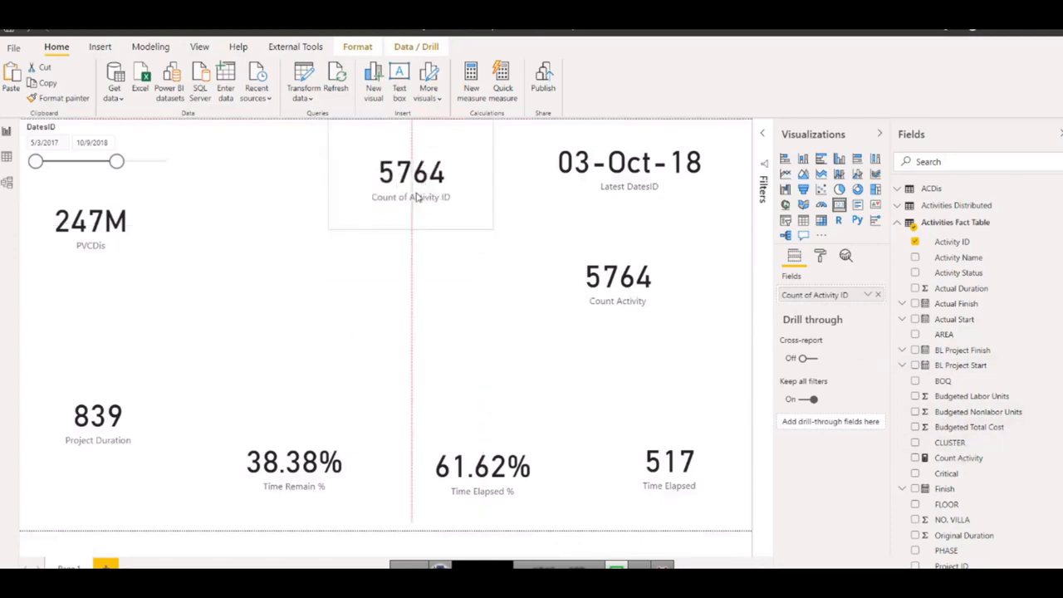
pyautogui.moveTo(615, 287); pyautogui.dragTo(653, 278)
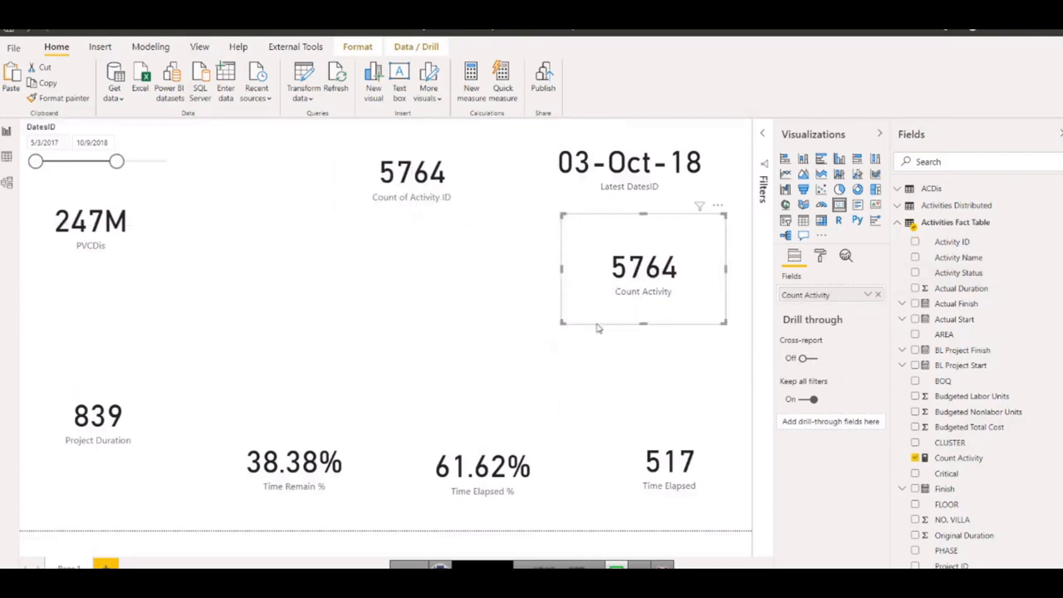
pyautogui.moveTo(561, 323); pyautogui.dragTo(594, 282)
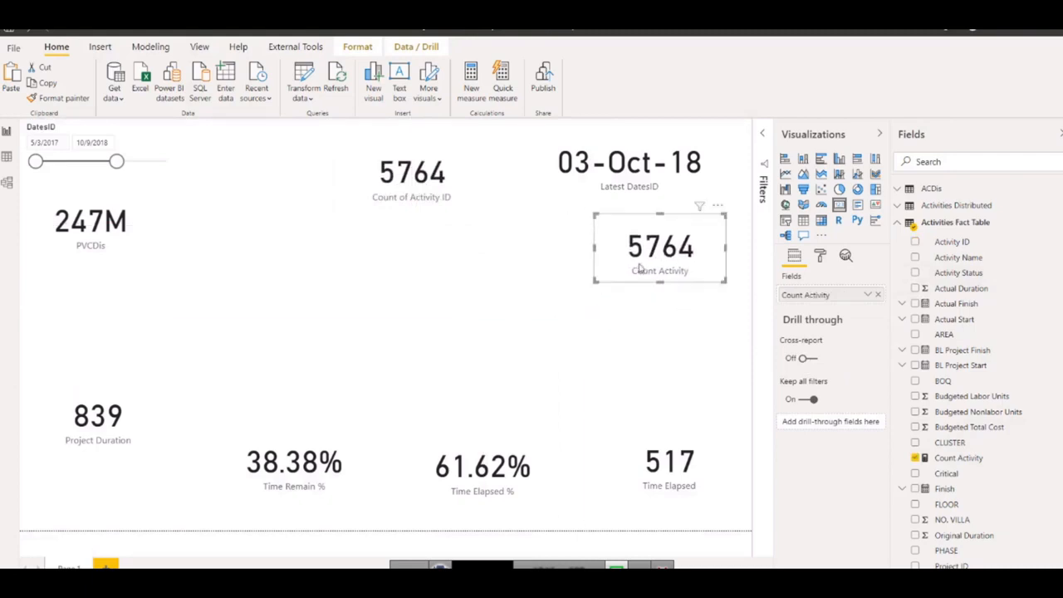
# Duplicate the Count Activity card, replace its field with Activity ID from Activities Distributed aggregated as Count, and widen the copy slightly.
pyautogui.hotkey('ctrl', 'c')
pyautogui.hotkey('ctrl', 'v')
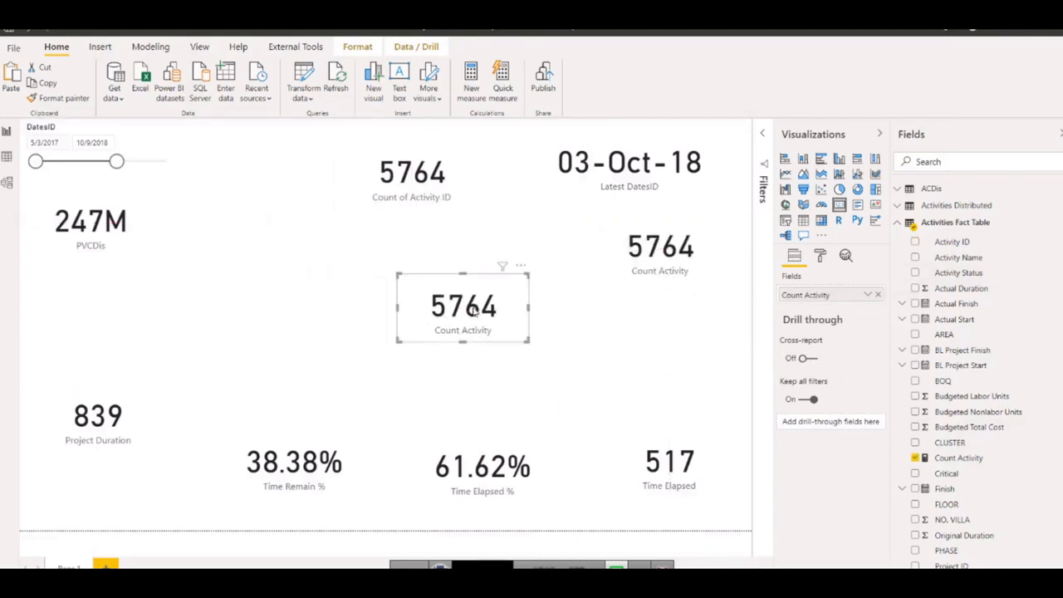
pyautogui.click(880, 296)
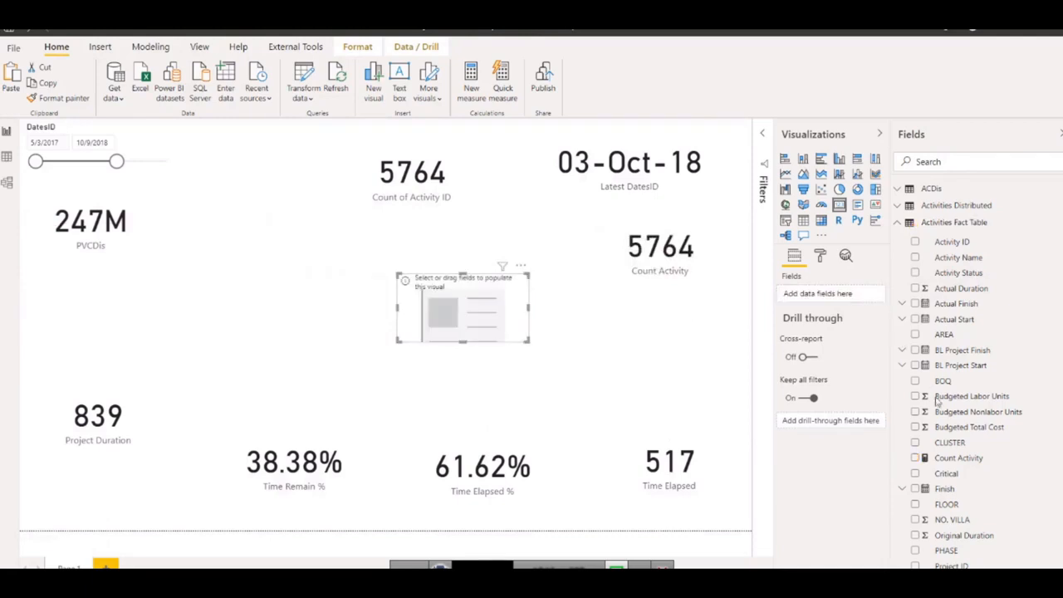
pyautogui.click(899, 223)
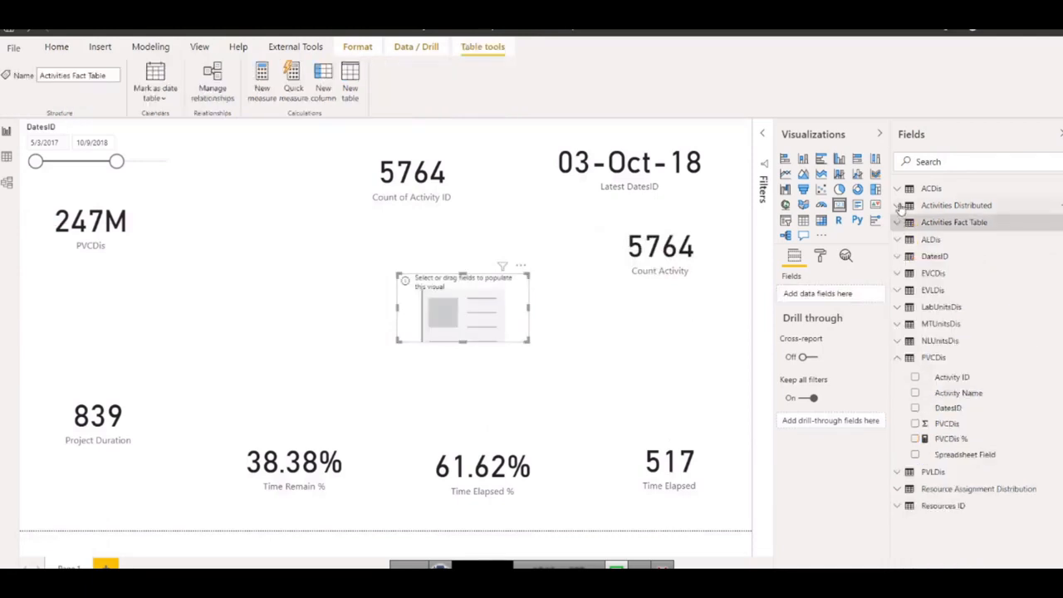
pyautogui.click(901, 207)
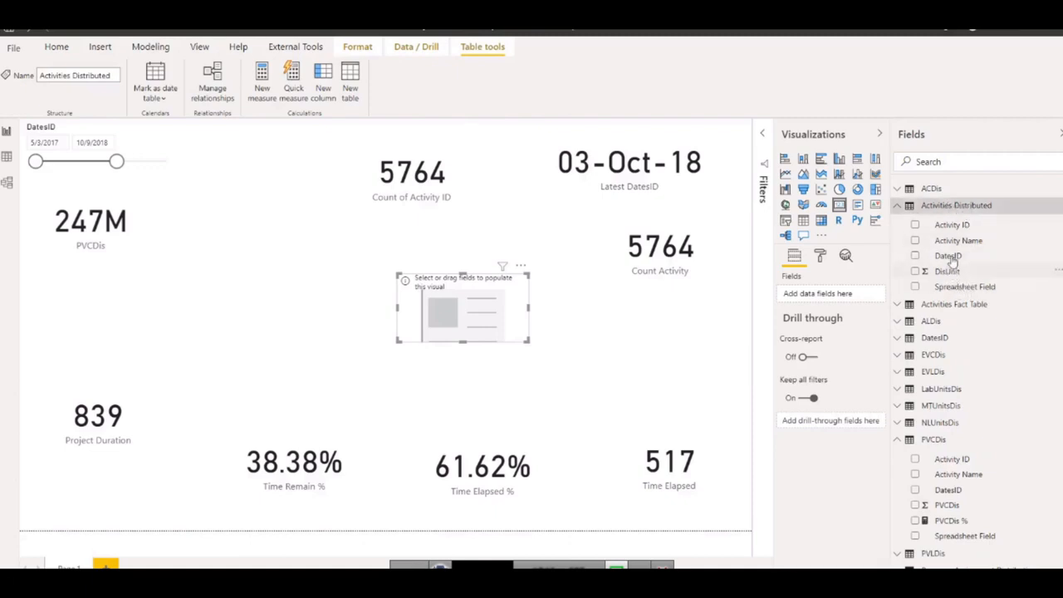
pyautogui.moveTo(952, 225); pyautogui.dragTo(802, 296)
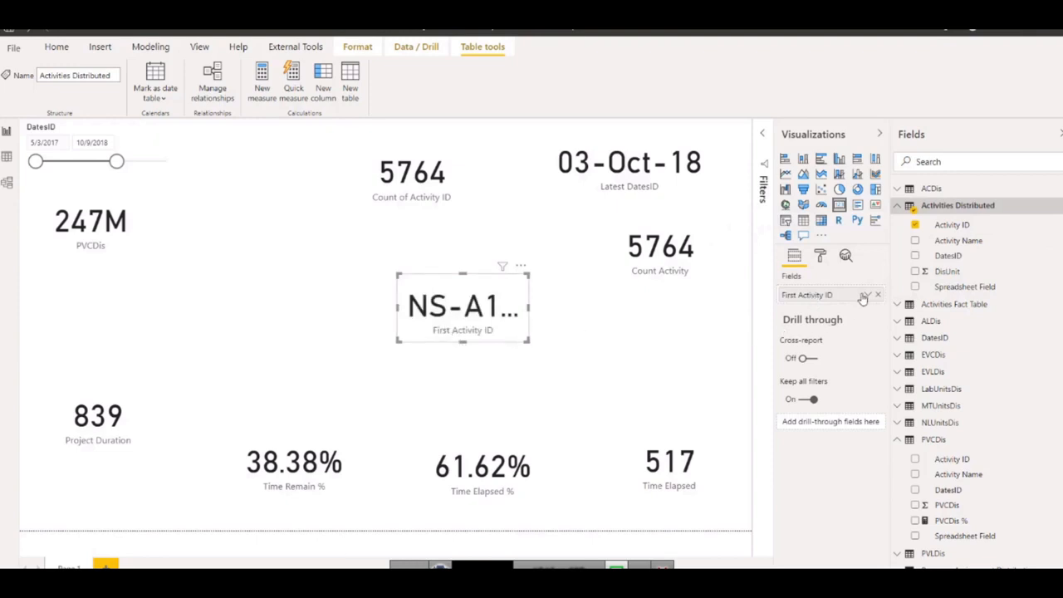
pyautogui.click(867, 296)
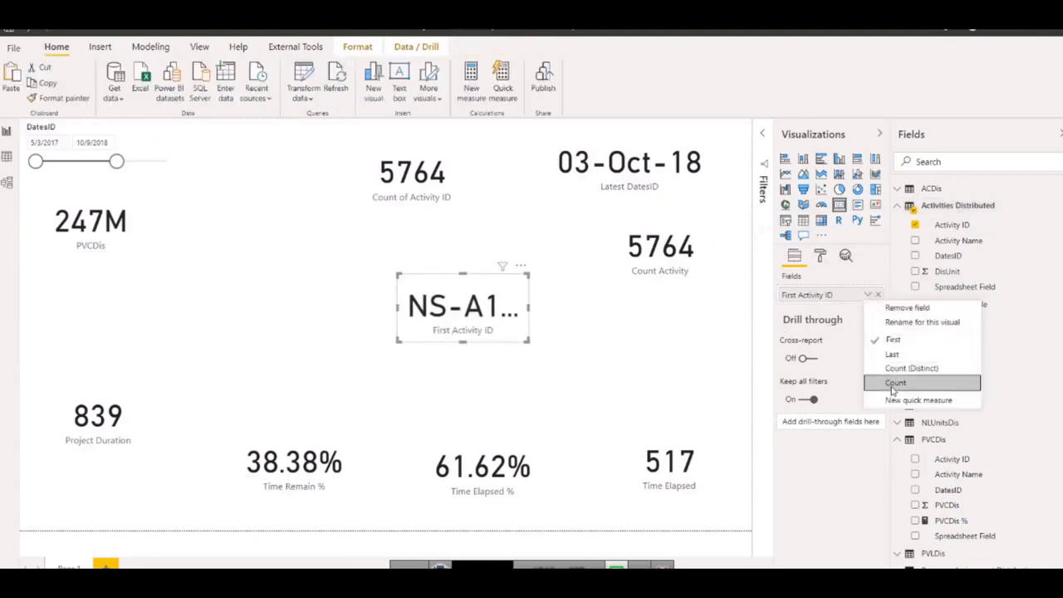
pyautogui.click(899, 385)
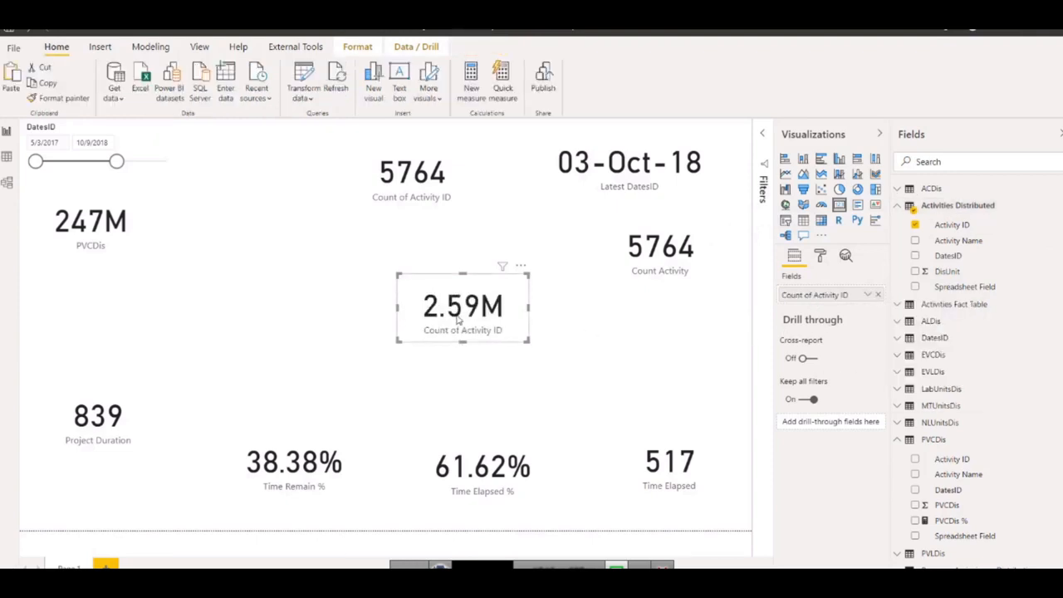
pyautogui.moveTo(398, 311)
pyautogui.mouseDown()
pyautogui.moveTo(360, 309)
pyautogui.moveTo(380, 307)
pyautogui.mouseUp()
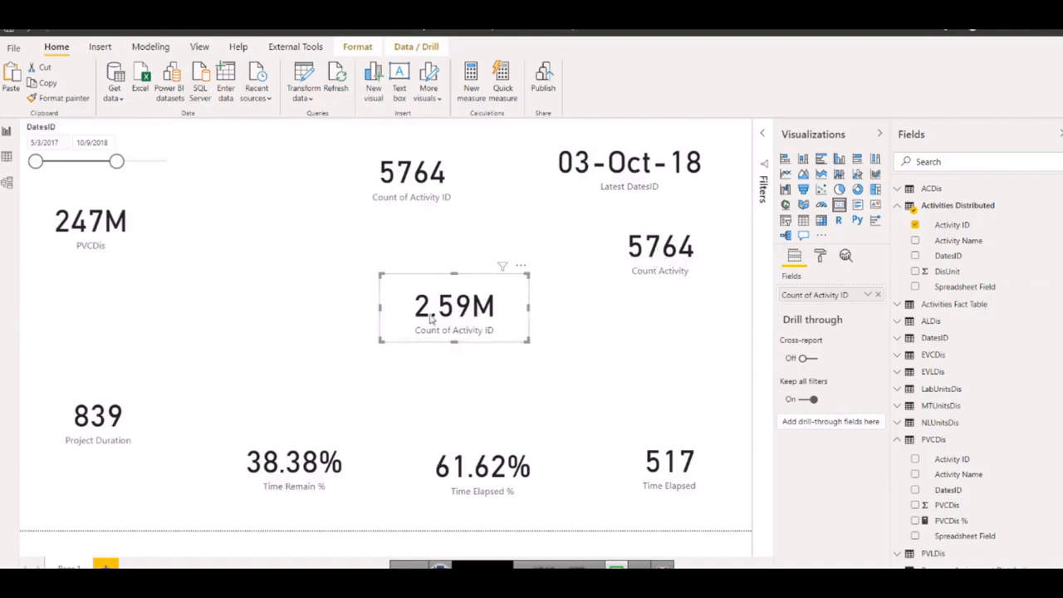
# Try Count (Distinct) on the new Activity ID card, move it beside Count Activity, and switch the aggregation back to Count.
pyautogui.click(868, 294)
pyautogui.click(899, 367)
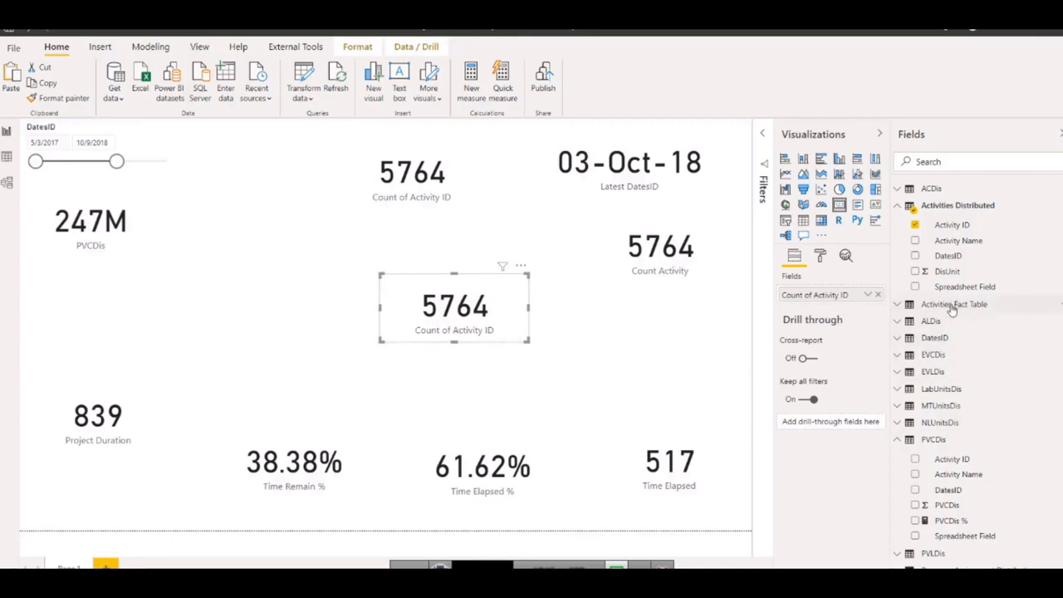
pyautogui.moveTo(953, 310)
pyautogui.moveTo(451, 309); pyautogui.dragTo(475, 266)
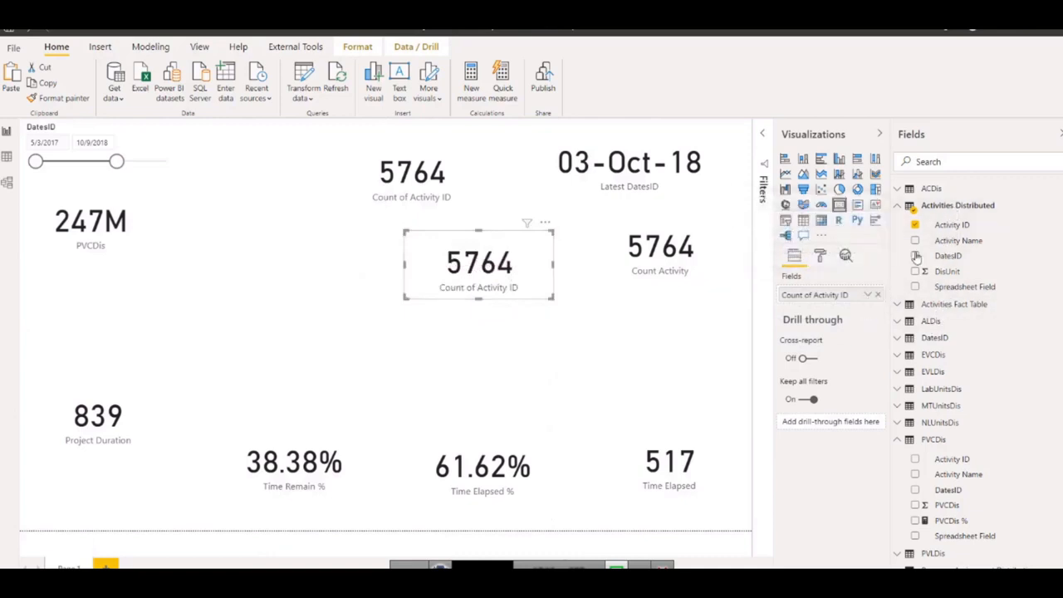
pyautogui.click(867, 296)
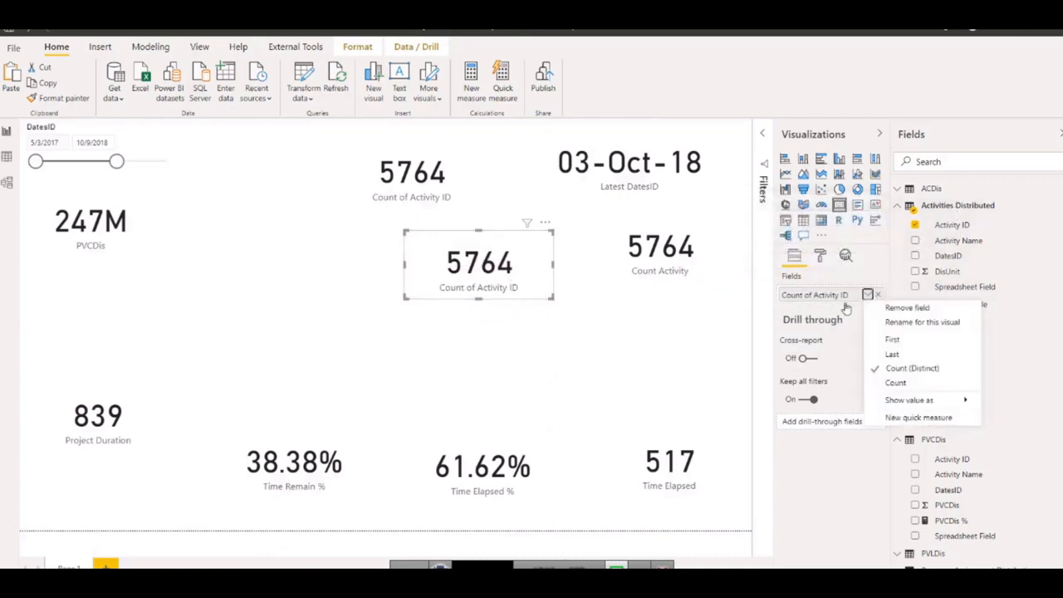
pyautogui.click(896, 382)
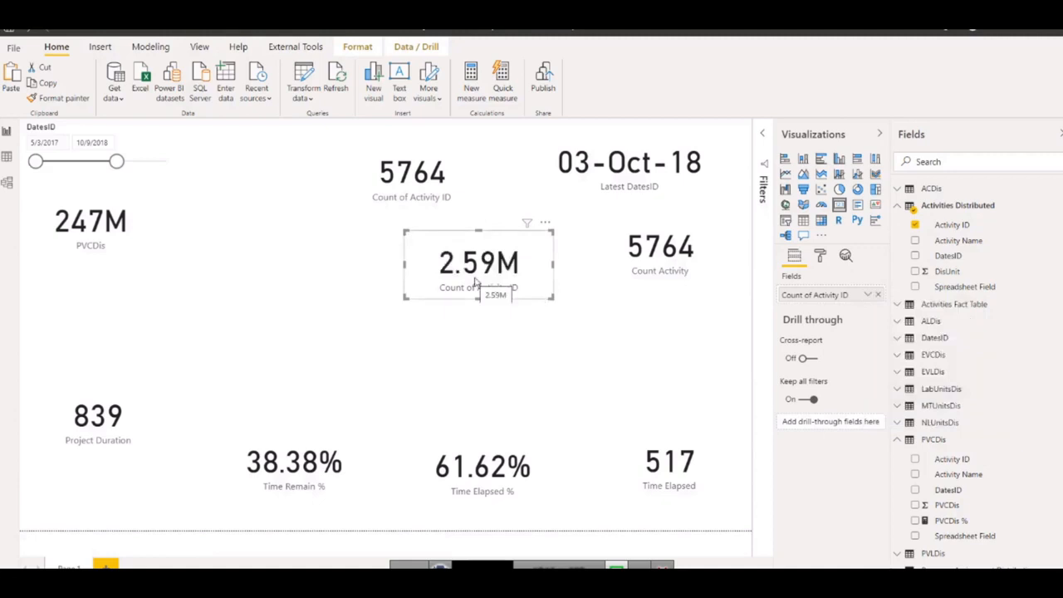
# Create the measure distinct count = DISTINCTCOUNT('Activities Distributed'[Activity ID]) in the Activities Distributed table.
pyautogui.rightClick(953, 230)
pyautogui.click(939, 278)
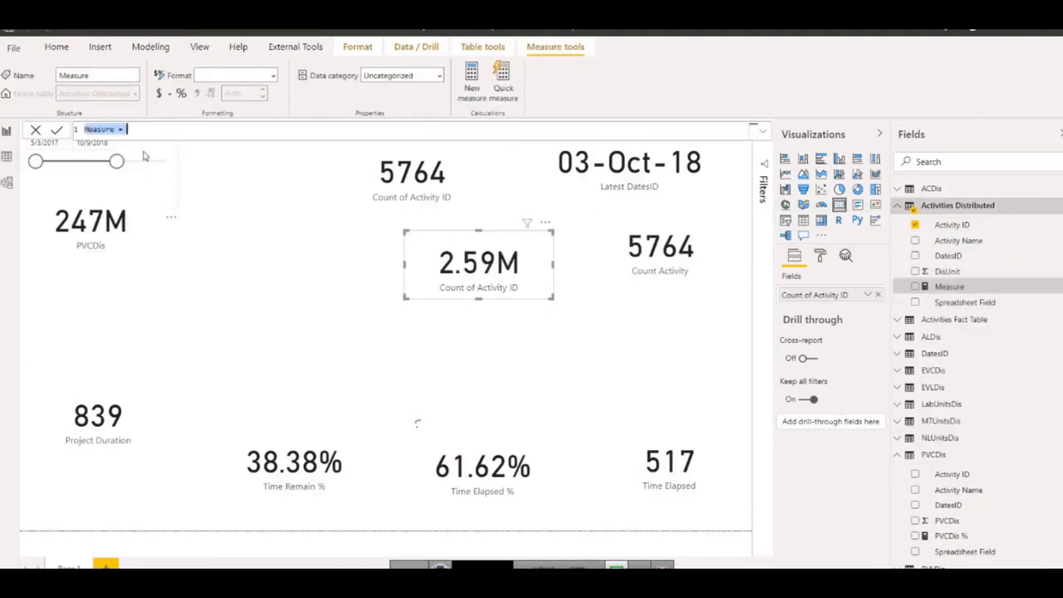
pyautogui.write('distinct count')
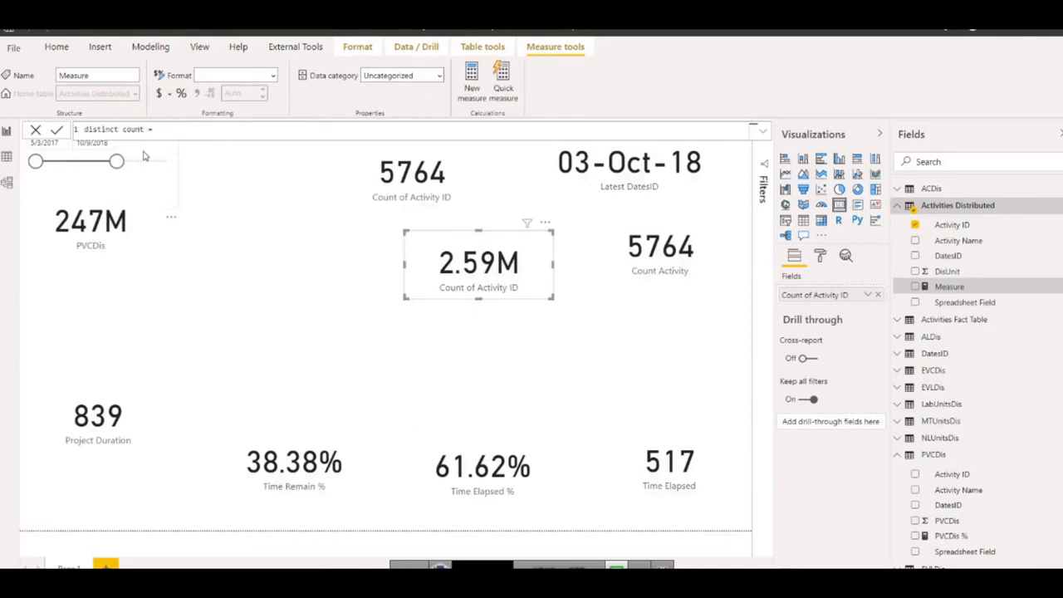
pyautogui.write('is')
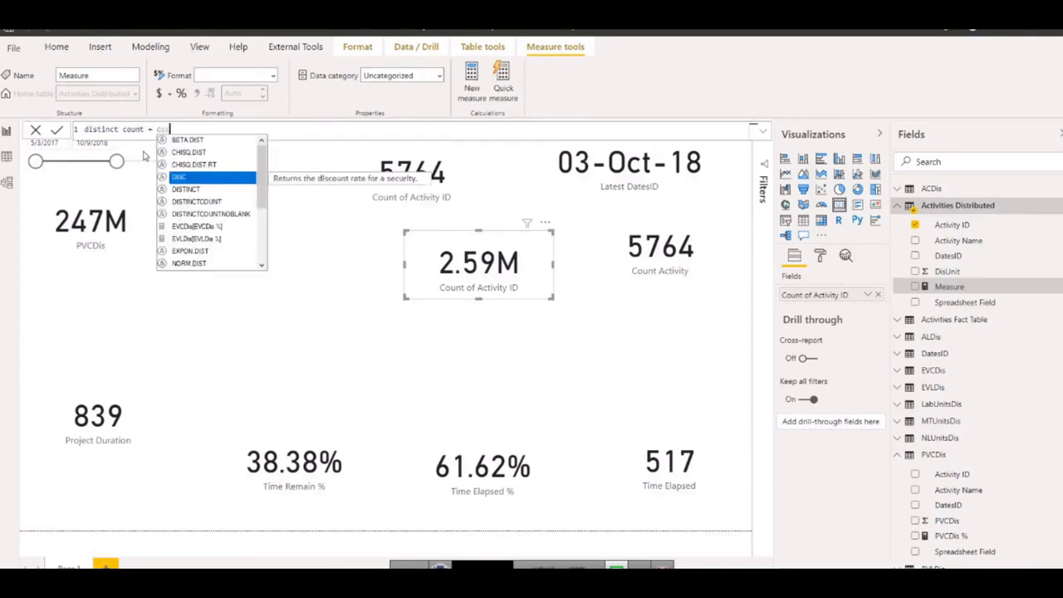
pyautogui.click(186, 201)
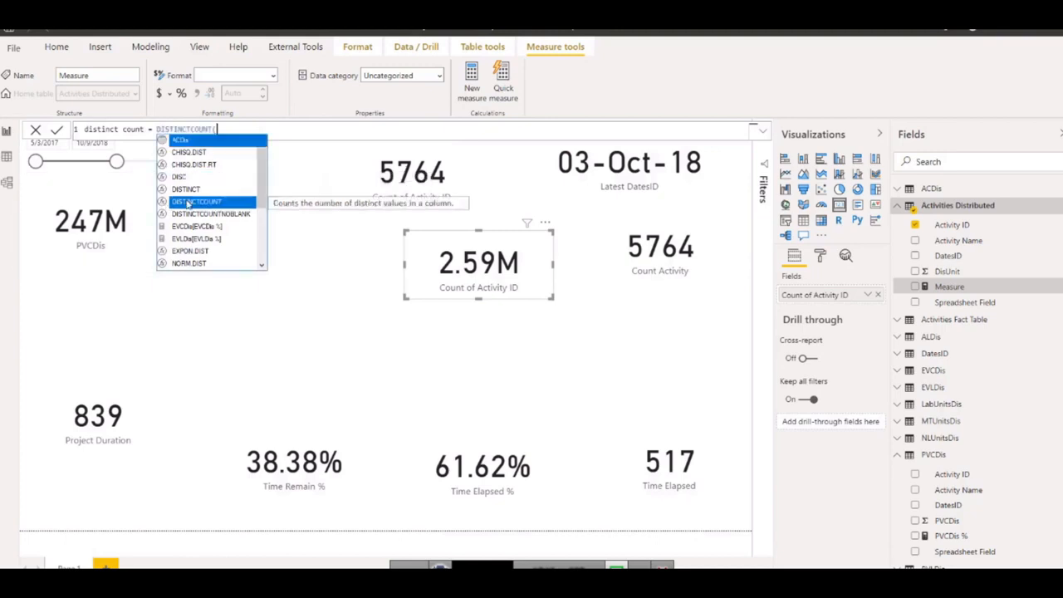
pyautogui.press('Tab')
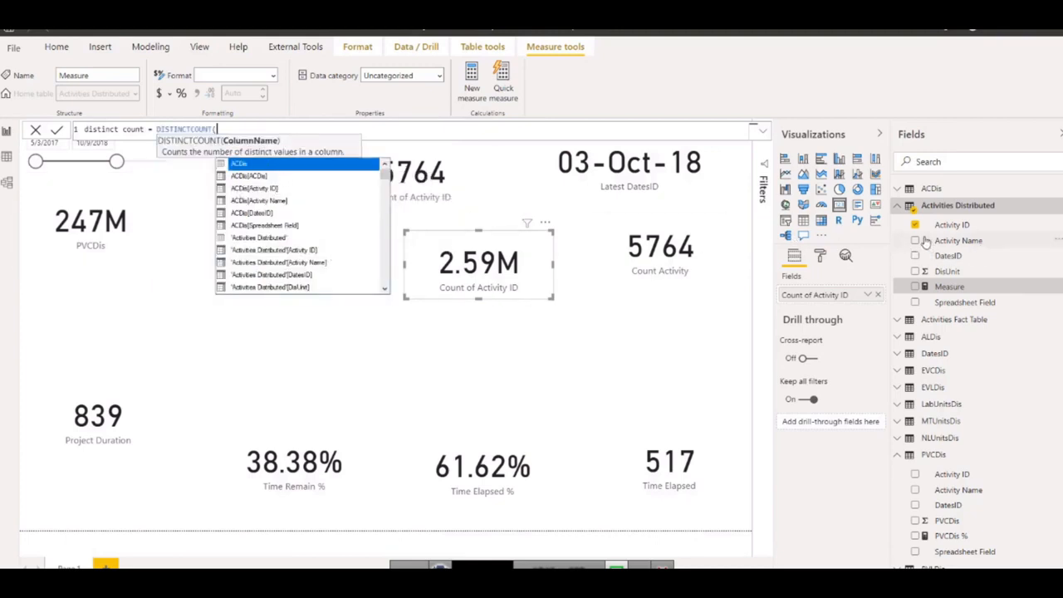
pyautogui.write('acti')
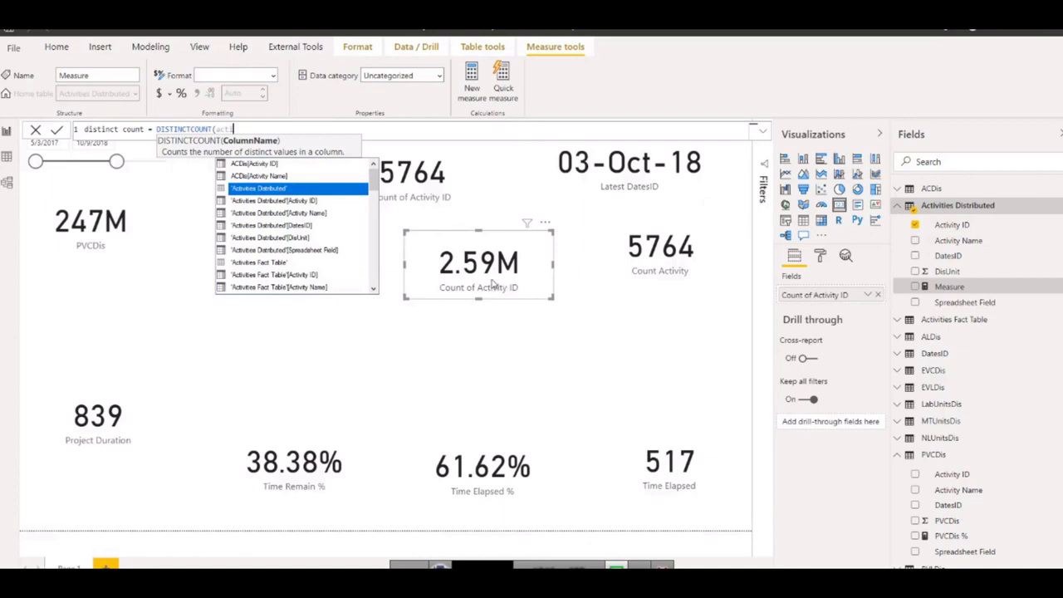
pyautogui.click(299, 204)
pyautogui.write(')')
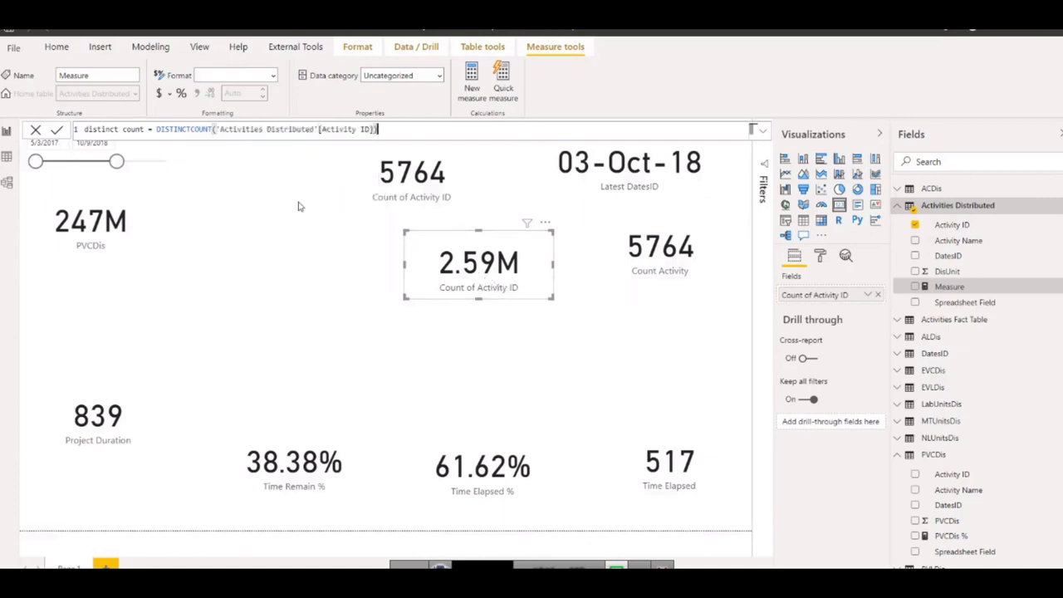
pyautogui.press('Return')
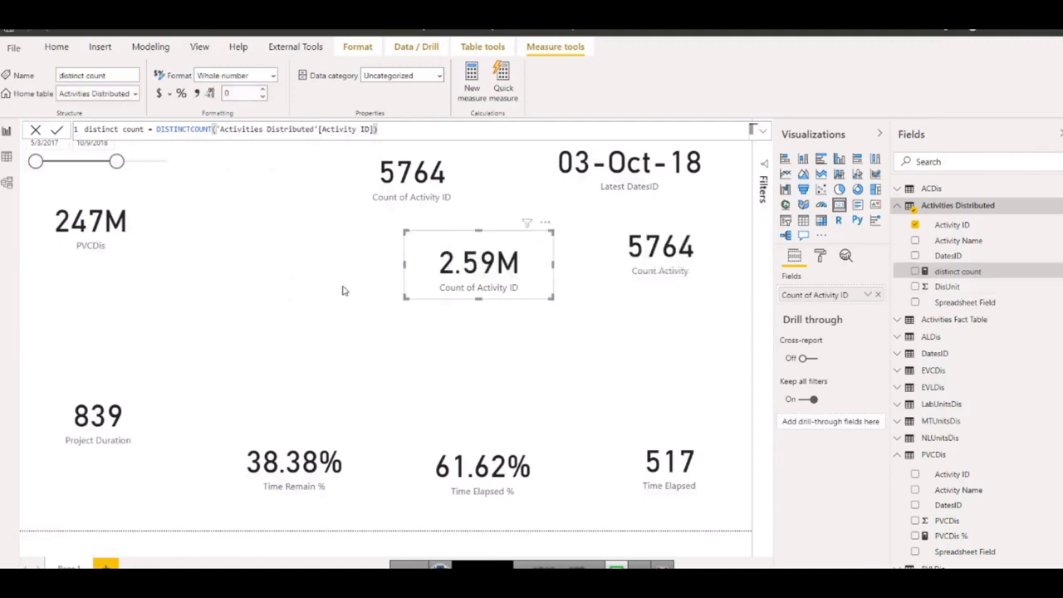
# Duplicate the Activities Distributed count card and replace the copy's field with the distinct count measure.
pyautogui.moveTo(467, 279)
pyautogui.click(445, 279)
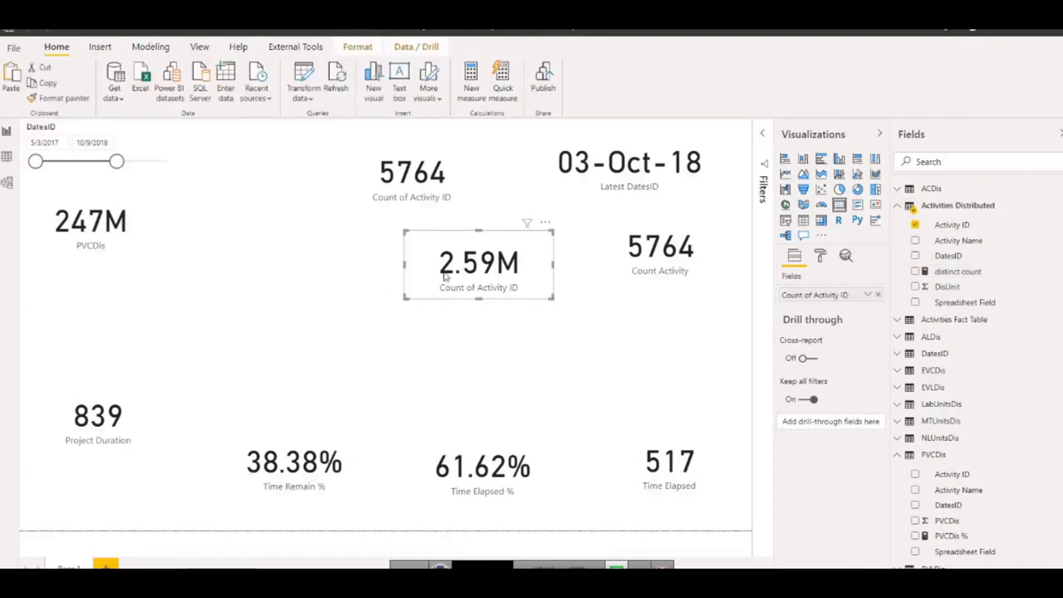
pyautogui.moveTo(444, 276); pyautogui.dragTo(450, 279)
pyautogui.hotkey('ctrl', 'v')
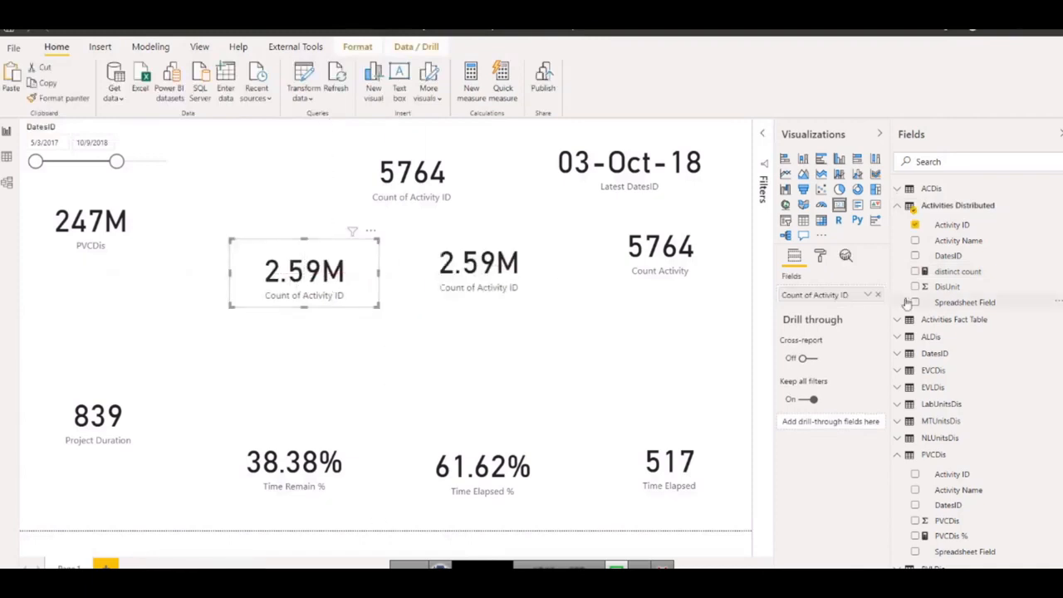
pyautogui.moveTo(955, 272); pyautogui.dragTo(818, 295)
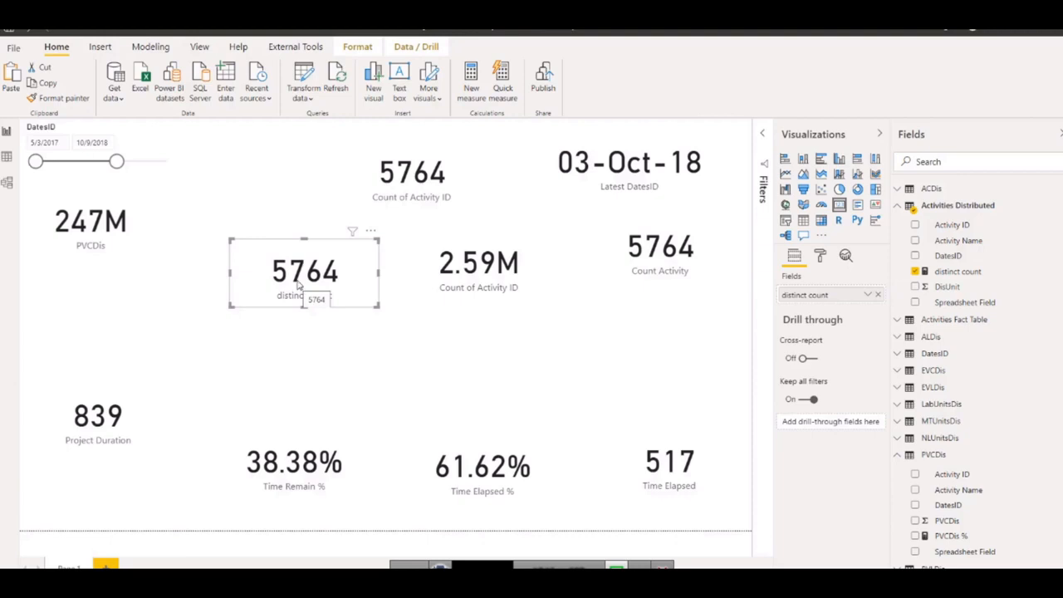
# Move the distinct count card below Count Activity and place the Activities Distributed Count of Activity ID card beside it.
pyautogui.moveTo(299, 285); pyautogui.dragTo(641, 354)
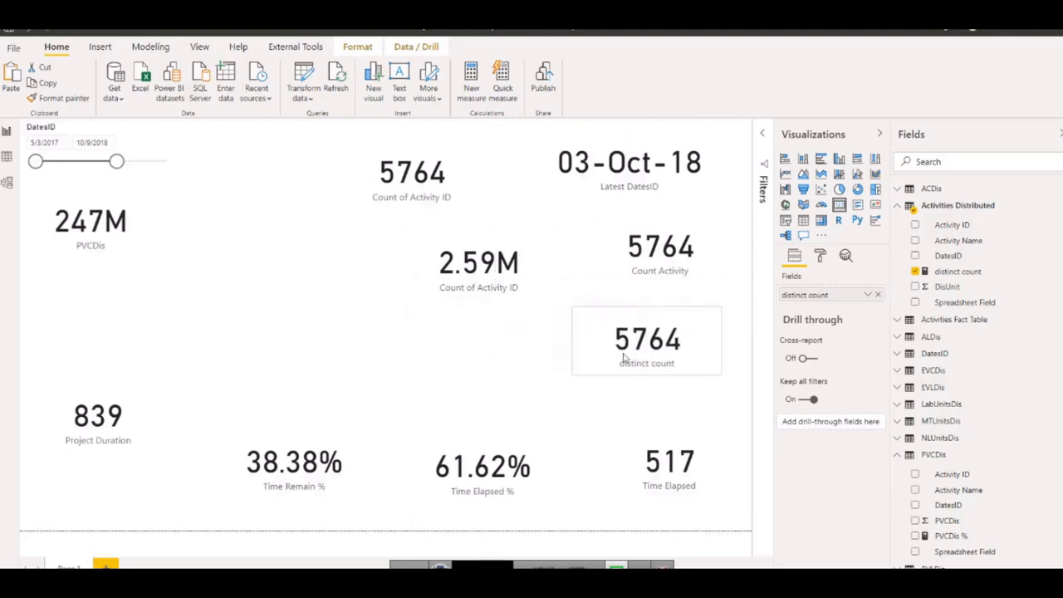
pyautogui.moveTo(488, 279); pyautogui.dragTo(518, 363)
pyautogui.click(636, 249)
pyautogui.click(490, 333)
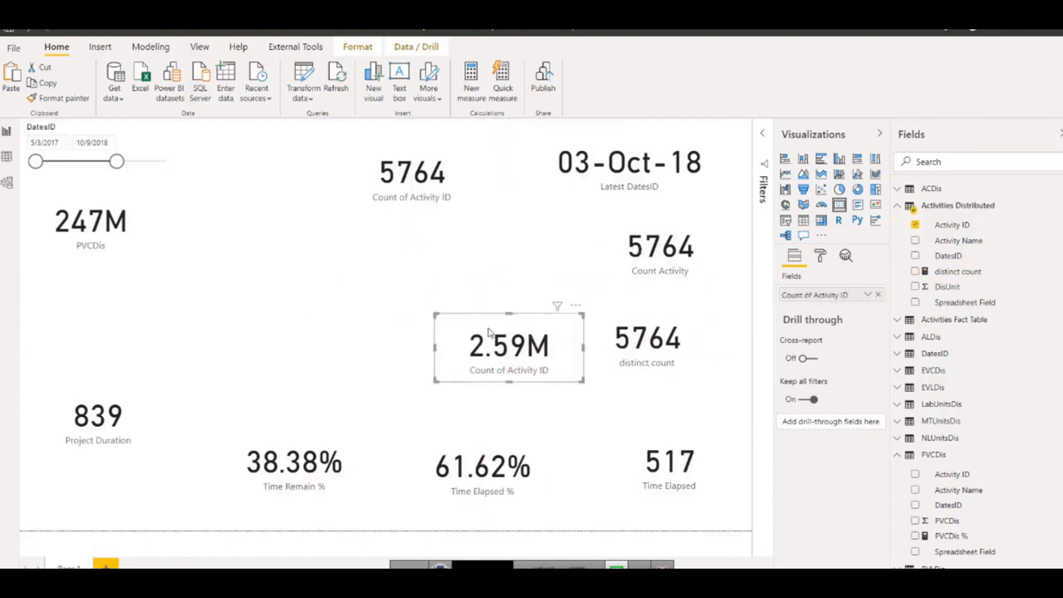
# Shrink the Activities Fact Table Count of Activity ID card and place it directly above the Project Duration card.
pyautogui.moveTo(392, 199); pyautogui.dragTo(220, 320)
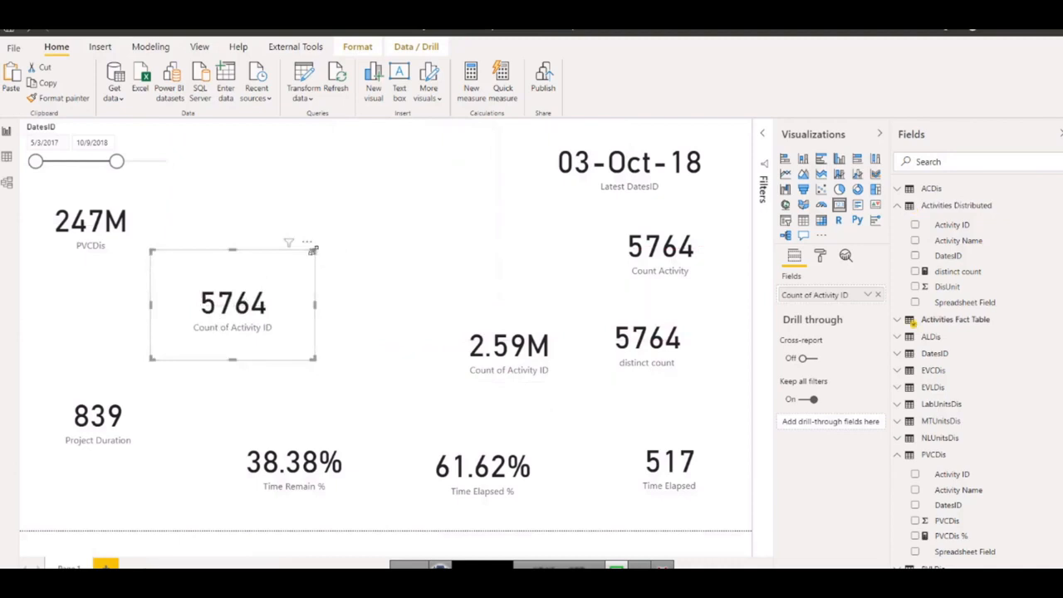
pyautogui.moveTo(313, 250); pyautogui.dragTo(294, 283)
pyautogui.moveTo(195, 322); pyautogui.dragTo(65, 337)
# Shrink the Latest DatesID card, keeping it in the page's upper corner above Count Activity.
pyautogui.click(603, 159)
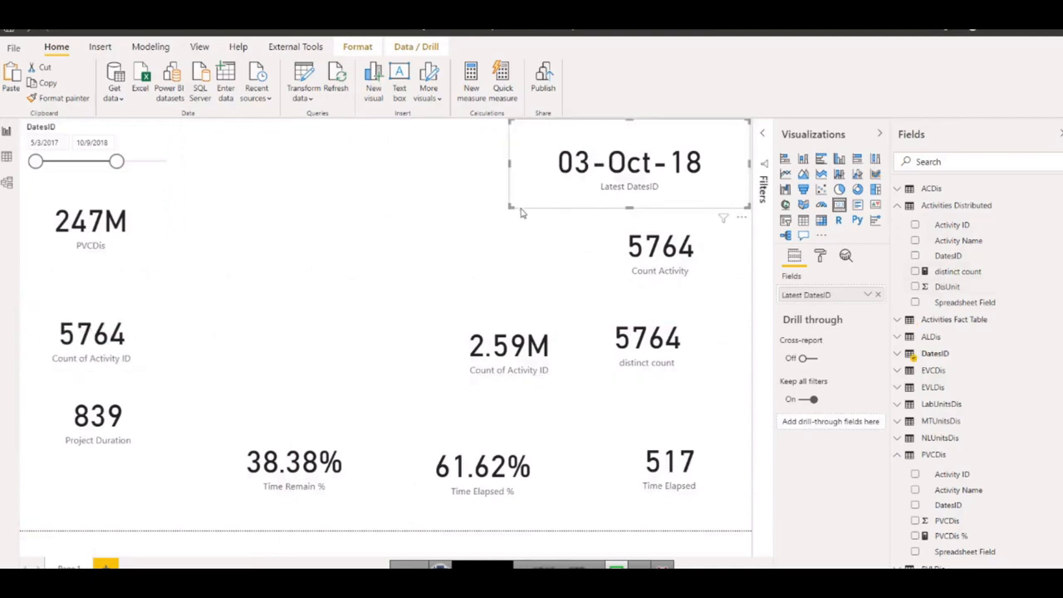
pyautogui.moveTo(511, 208); pyautogui.dragTo(538, 195)
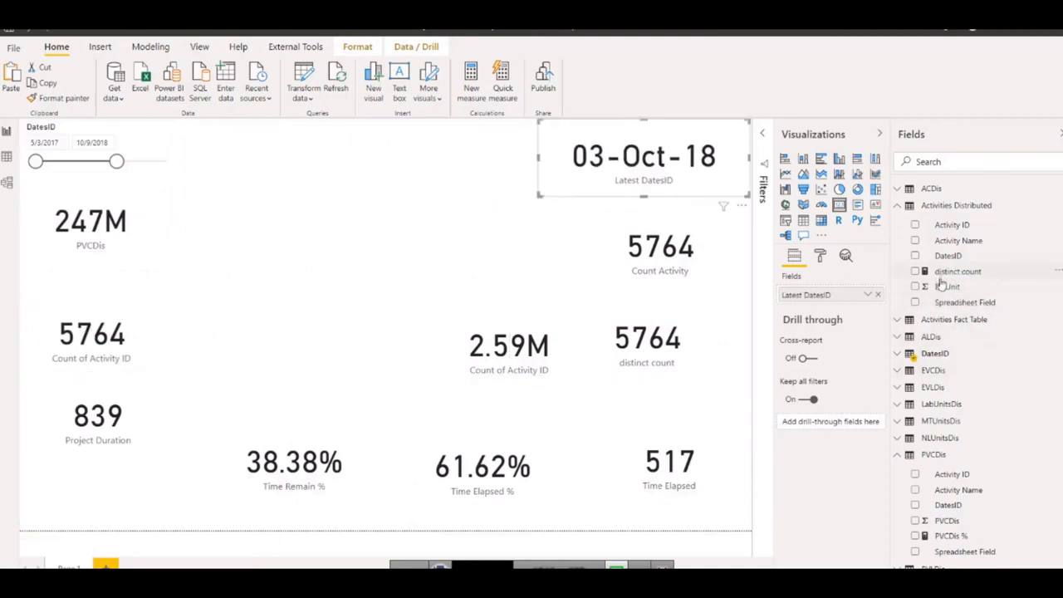
pyautogui.scroll(-1, 941, 285)
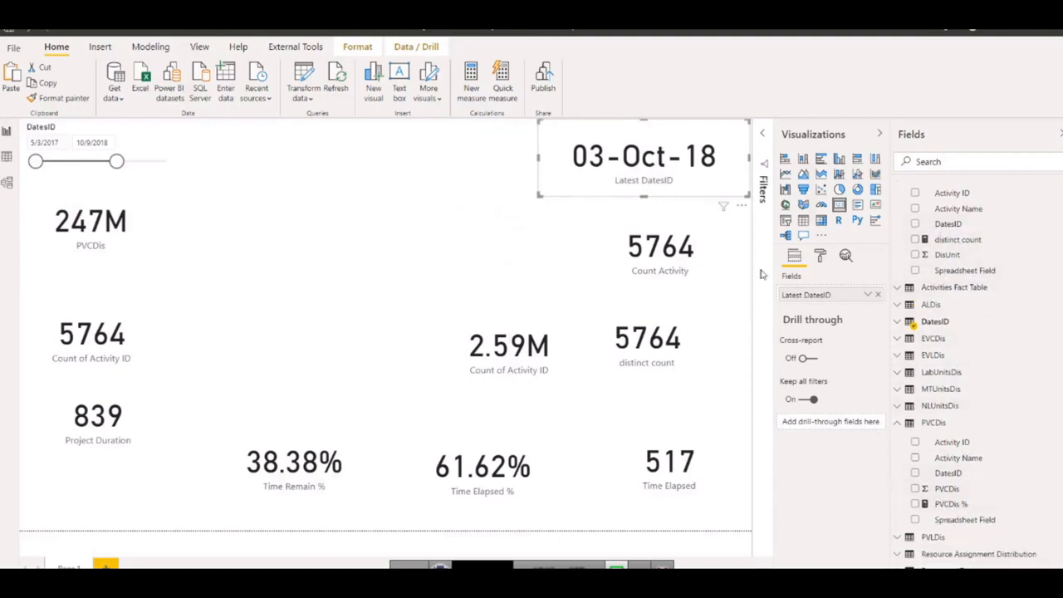
pyautogui.moveTo(544, 194); pyautogui.dragTo(573, 190)
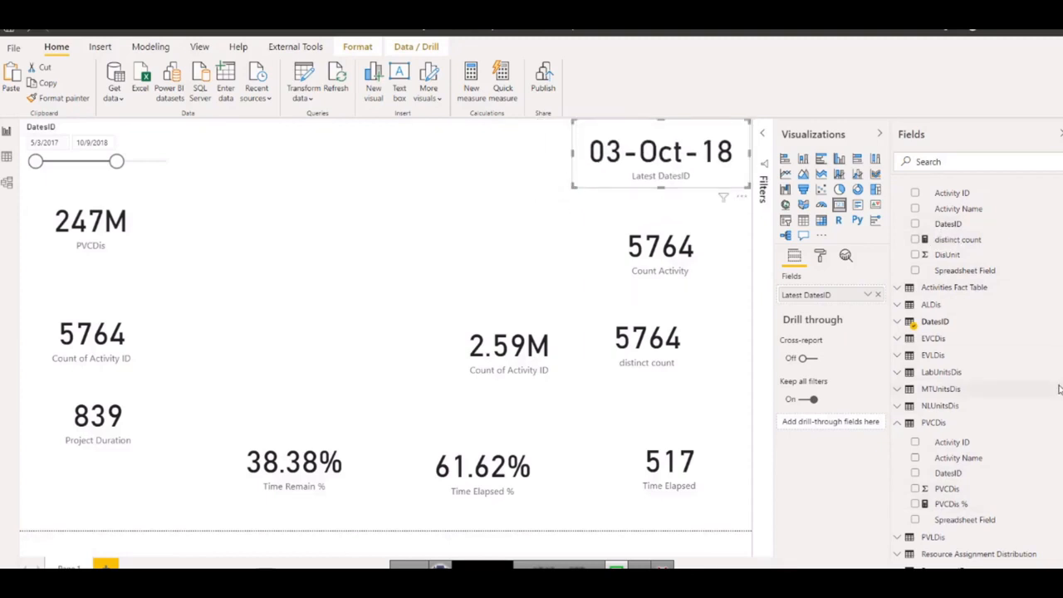
# Collapse the PVCDis fields, expand those of PVLDis and ACDis, and start a new calculated column in the ACDis table.
pyautogui.click(898, 425)
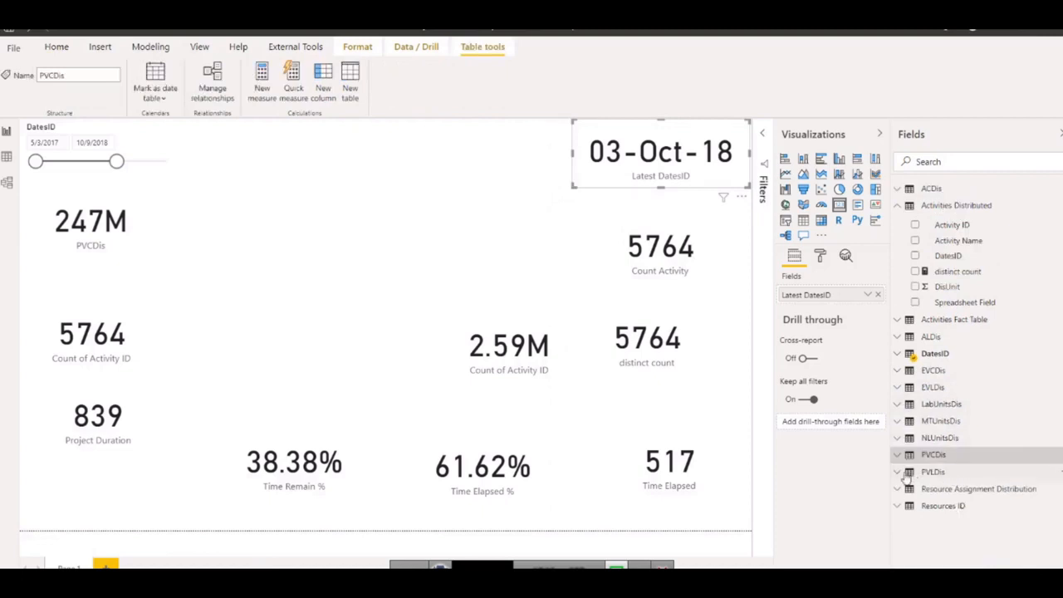
pyautogui.click(938, 471)
pyautogui.scroll(-1, 970, 468)
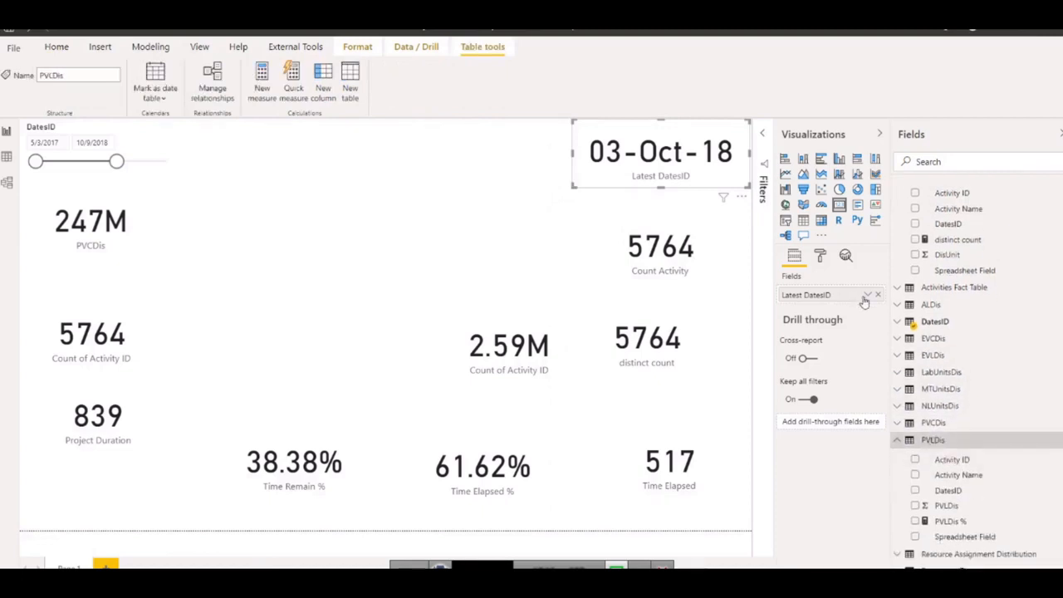
pyautogui.scroll(1, 922, 249)
pyautogui.click(898, 190)
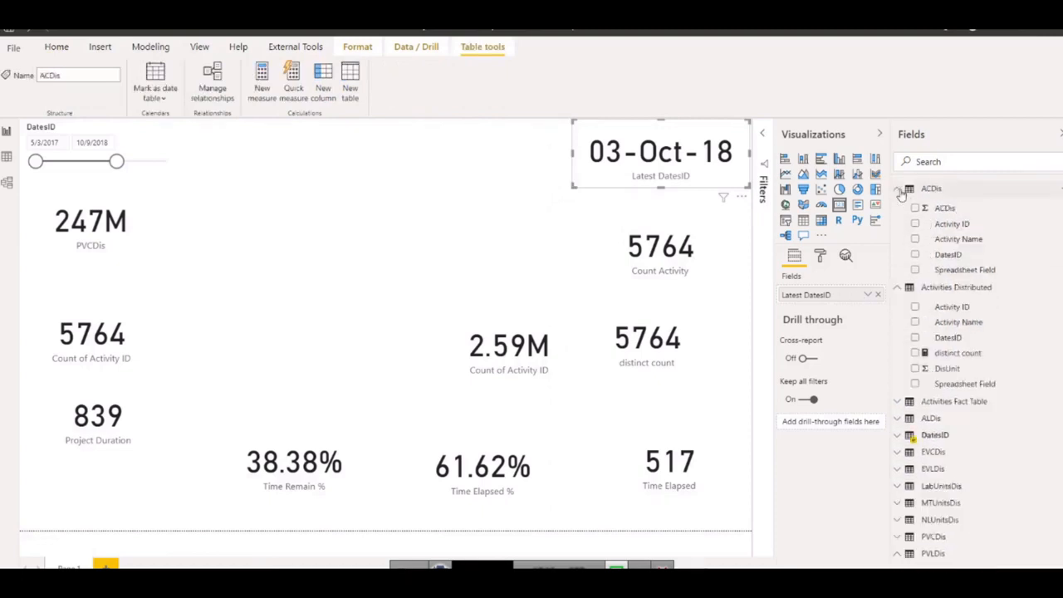
pyautogui.rightClick(947, 214)
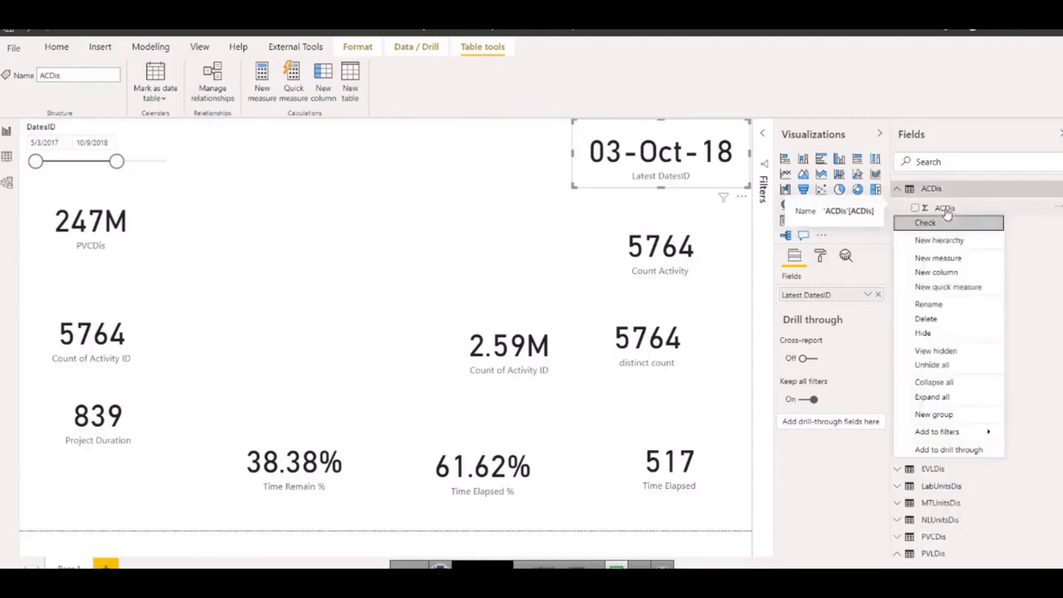
pyautogui.click(938, 273)
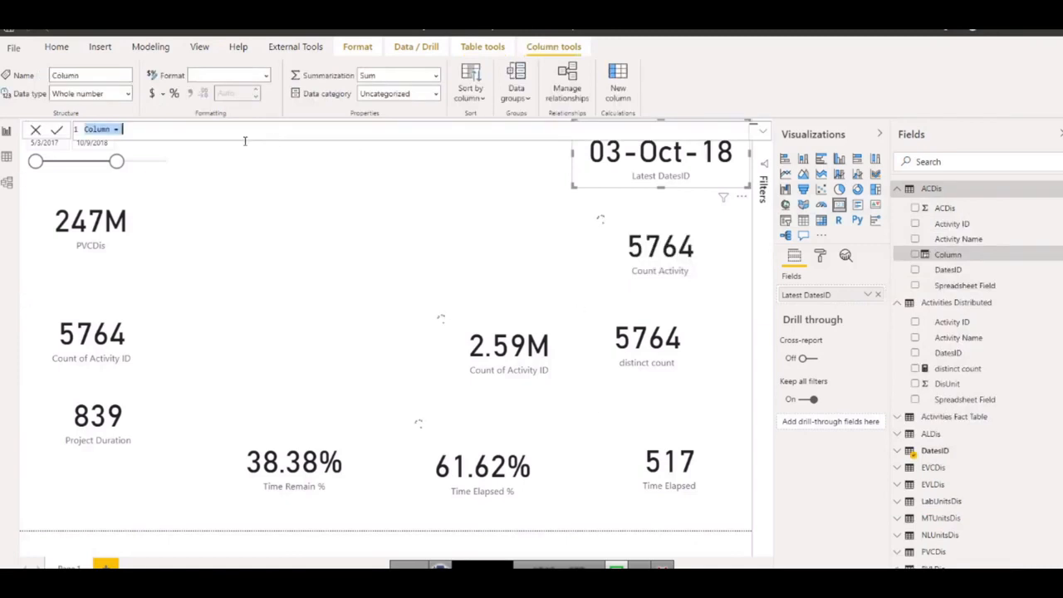
# Name the new column ACDis % and begin its formula with DIVIDE, using SUM(ACDis[ACDis]) as the numerator.
pyautogui.write('ACDis % =')
pyautogui.write('di')
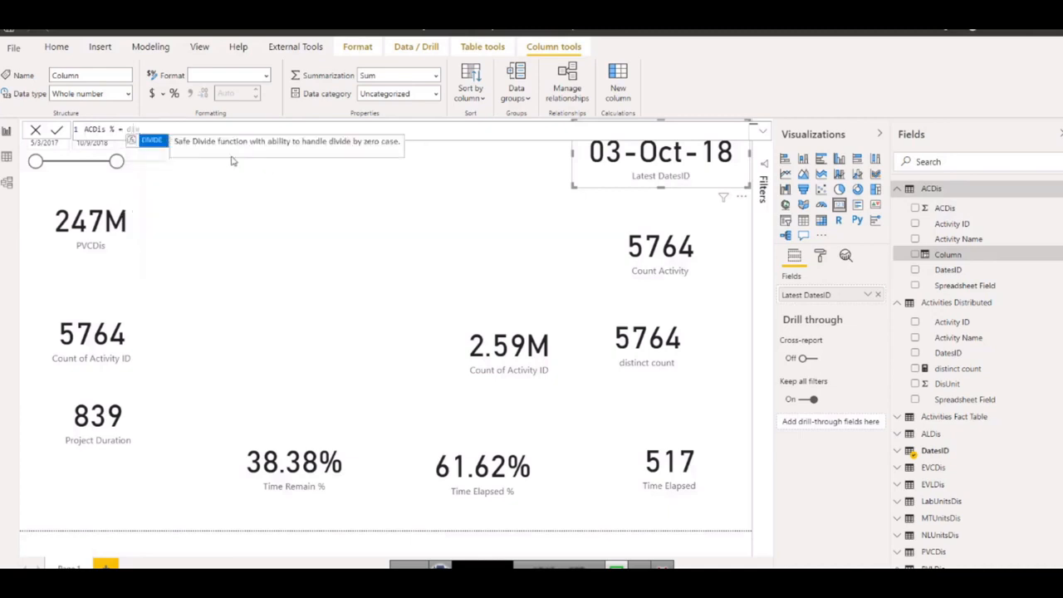
pyautogui.click(154, 142)
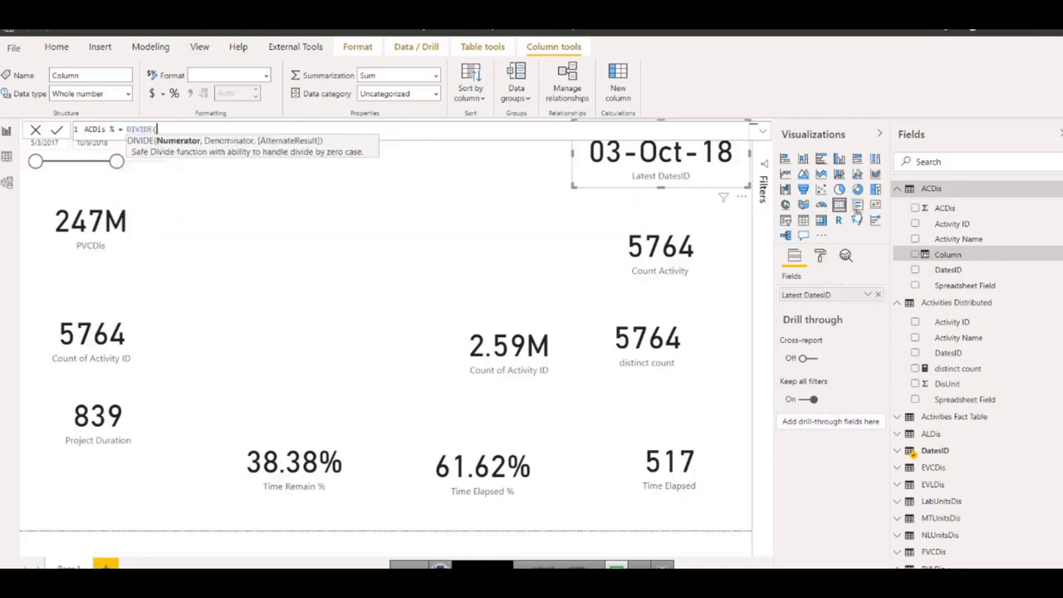
pyautogui.write('sum')
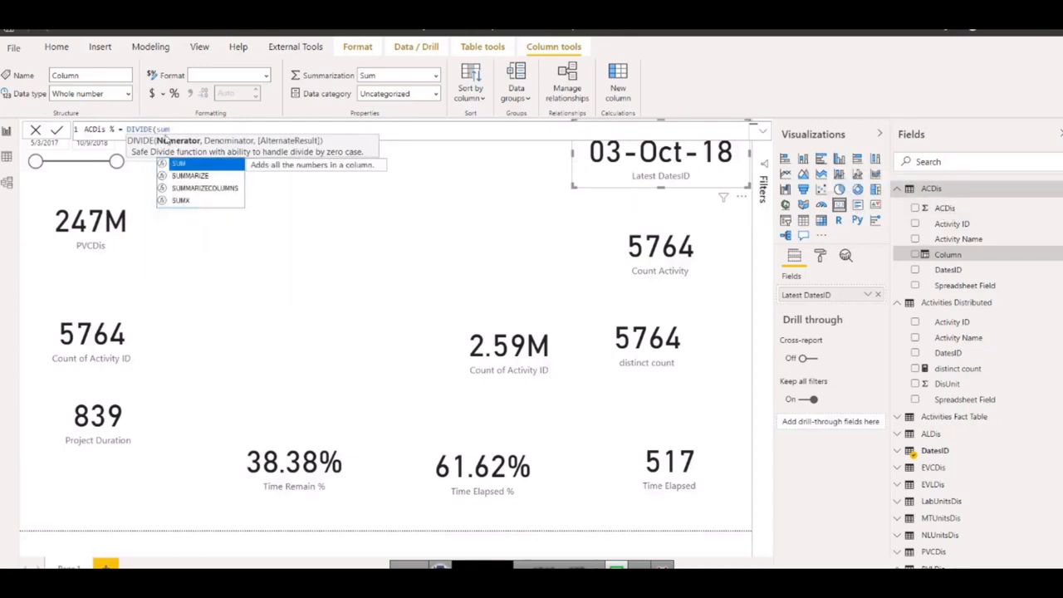
pyautogui.click(178, 164)
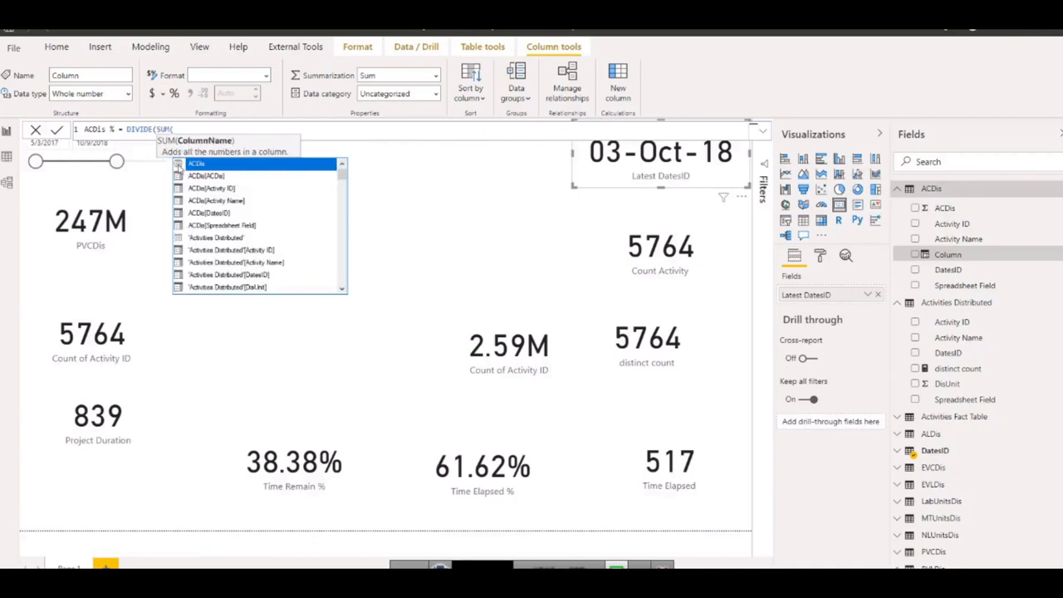
pyautogui.write('acd')
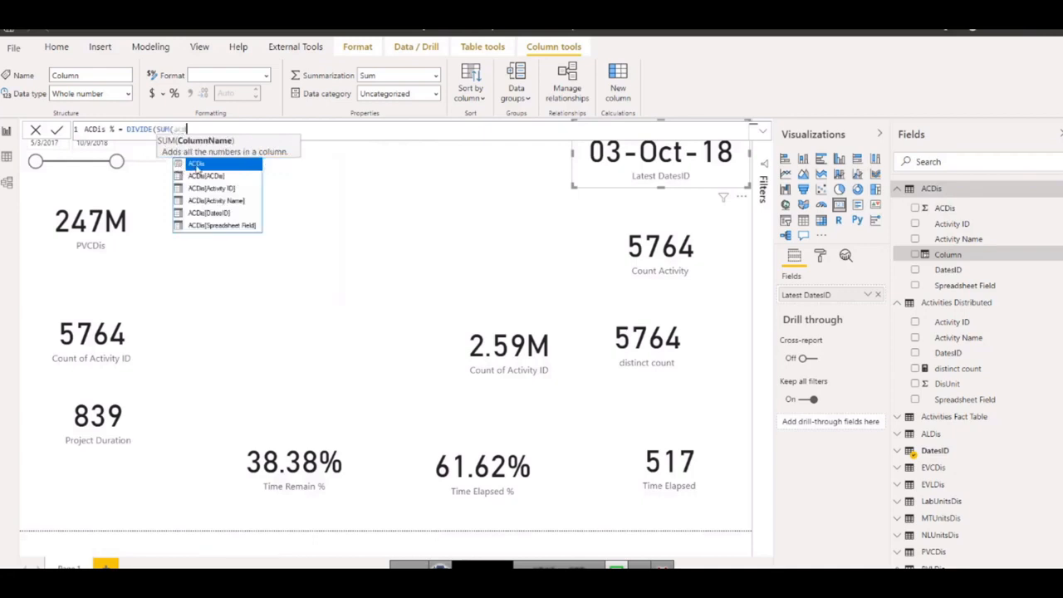
pyautogui.click(218, 177)
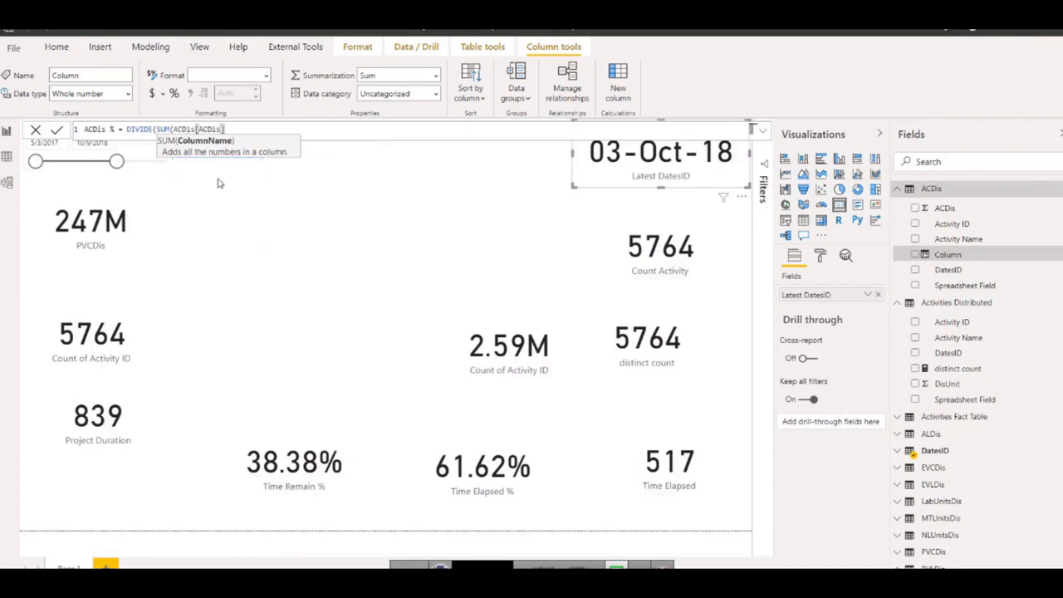
pyautogui.write(')')
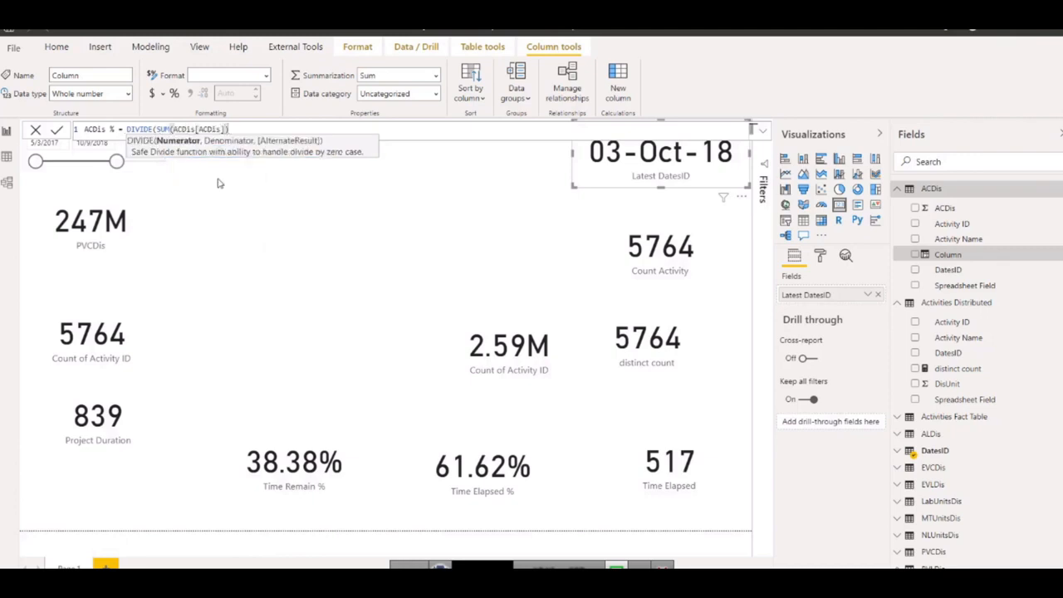
pyautogui.write(',sum')
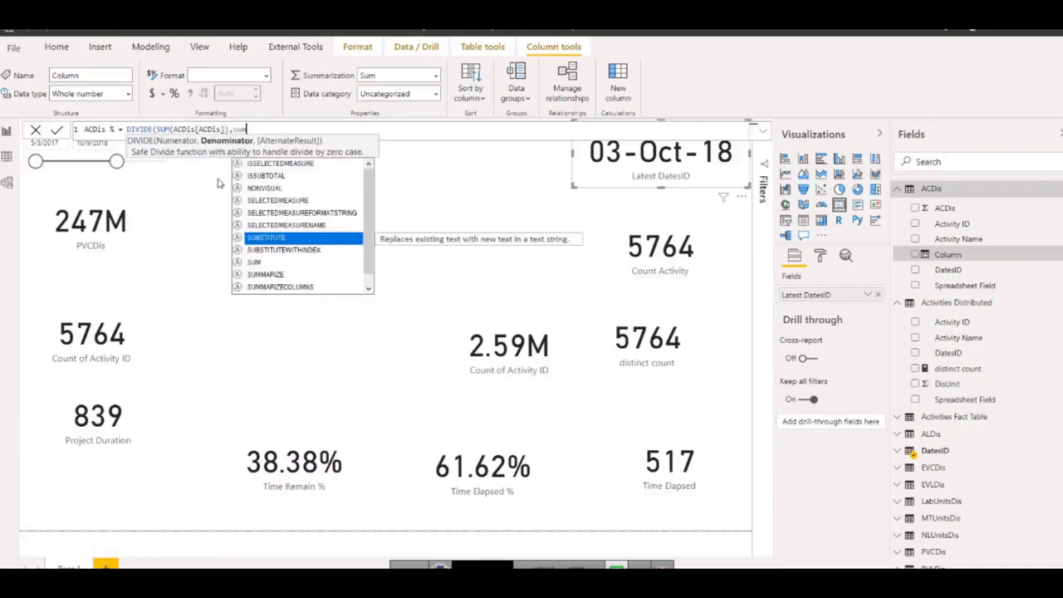
# Complete the ACDis % formula with SUM('Activities Fact Table'[Budgeted Total Cost]) as the denominator and commit it.
pyautogui.click(255, 164)
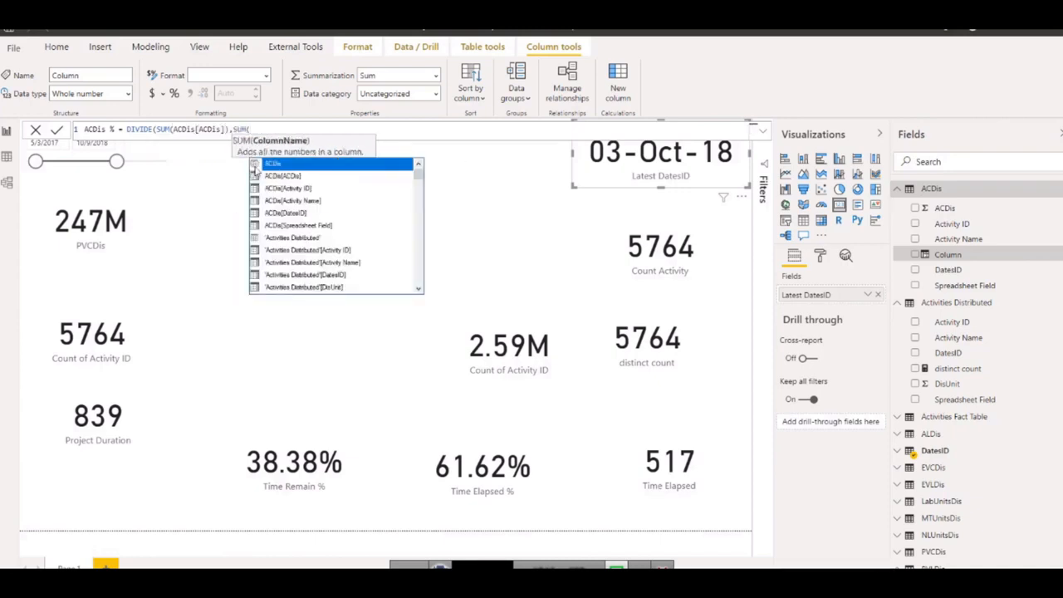
pyautogui.write('bud')
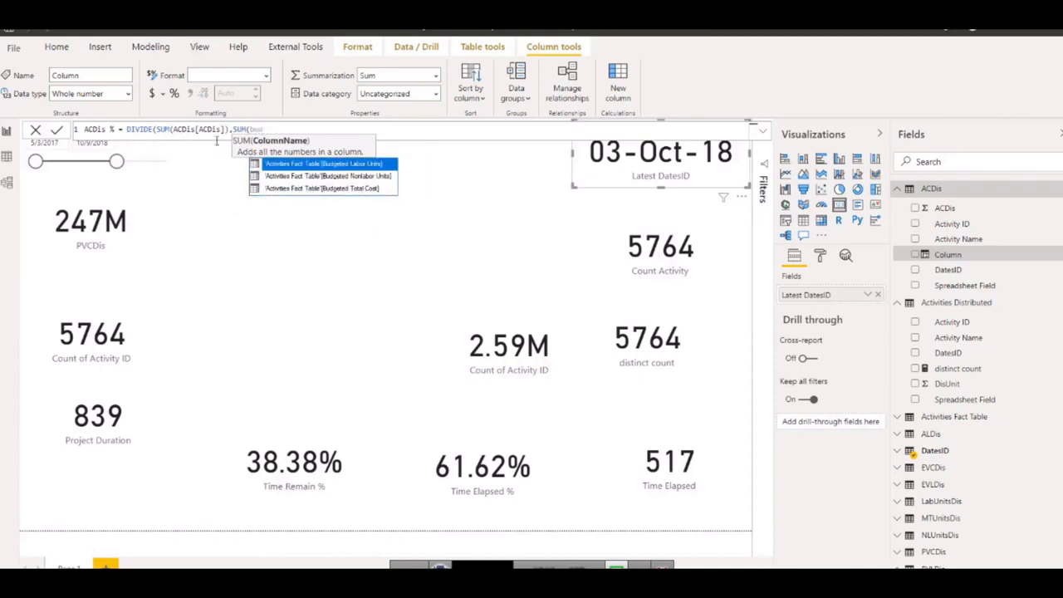
pyautogui.click(356, 186)
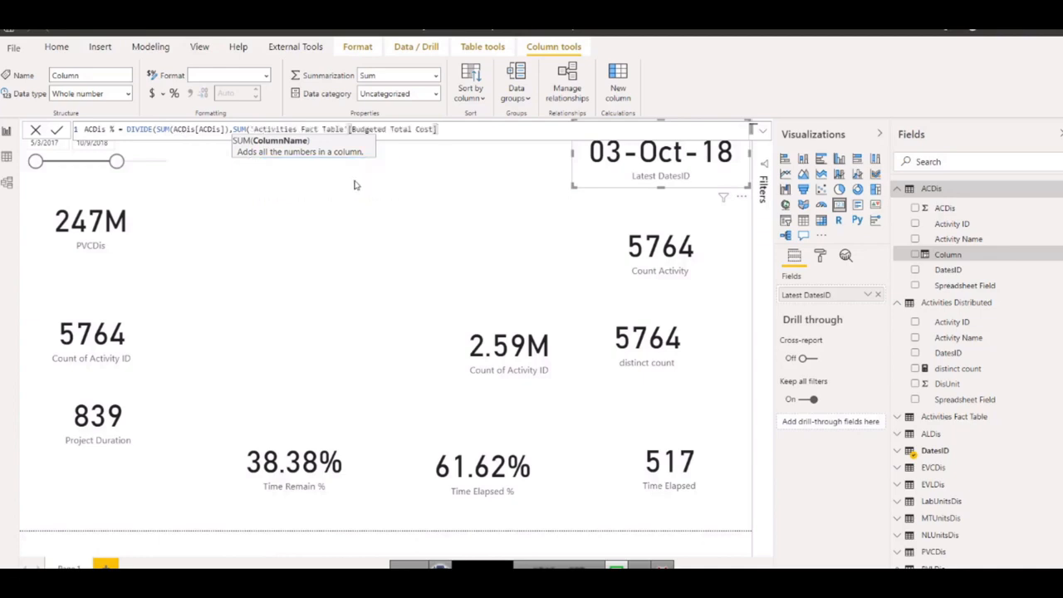
pyautogui.write(')')
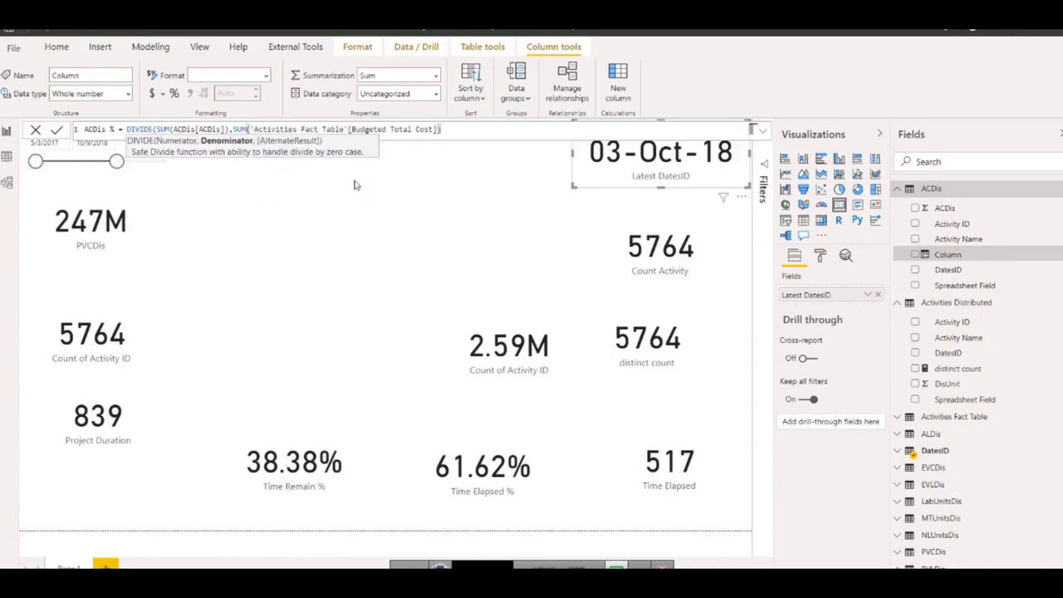
pyautogui.write(')')
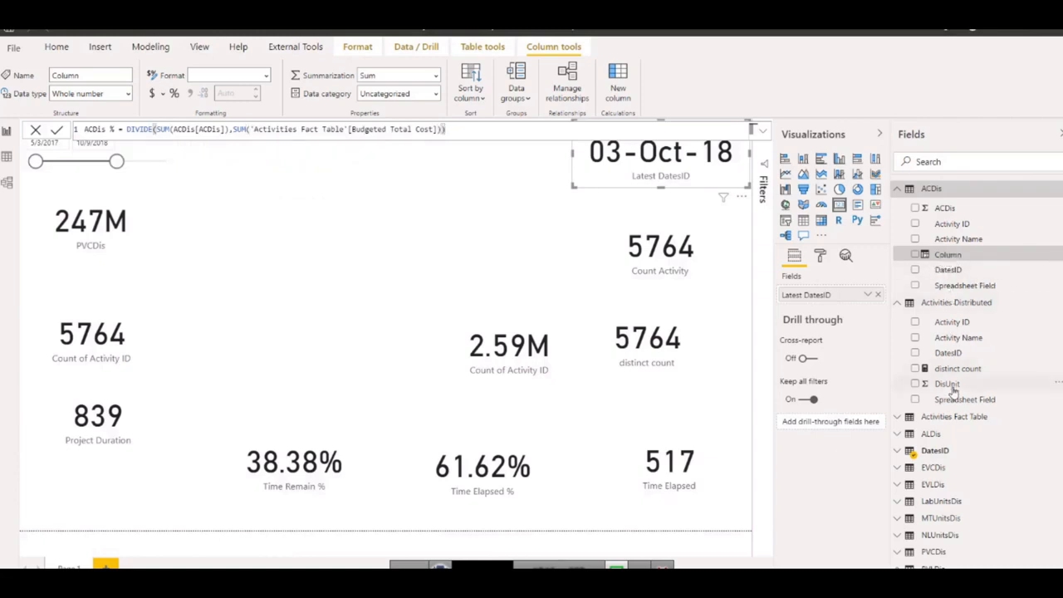
pyautogui.press('Return')
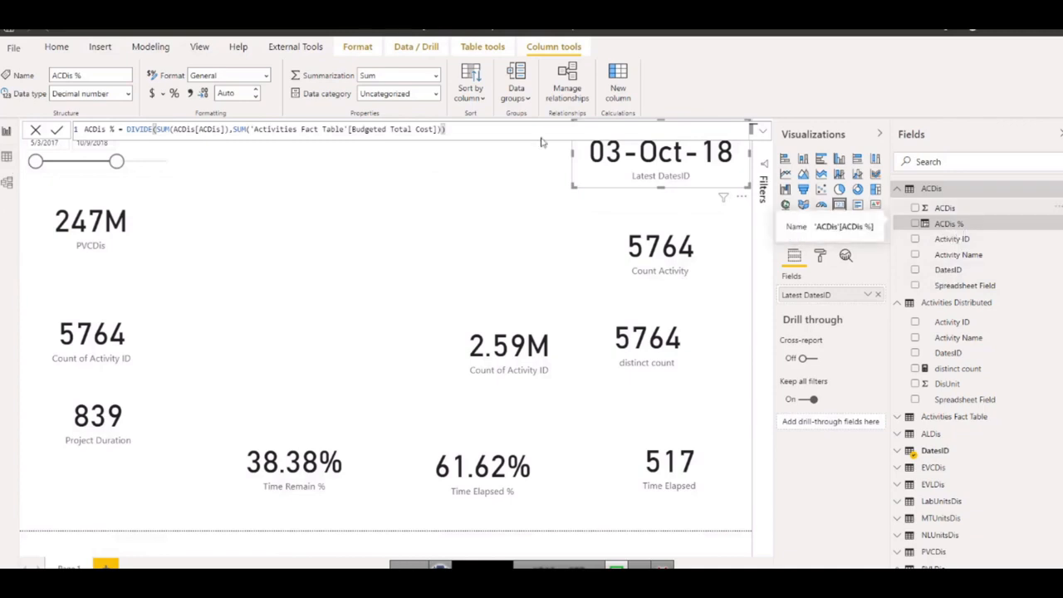
# Show the ACDis % column in the data table, format it as a percentage with 2 decimals, and return to the report page.
pyautogui.click(7, 156)
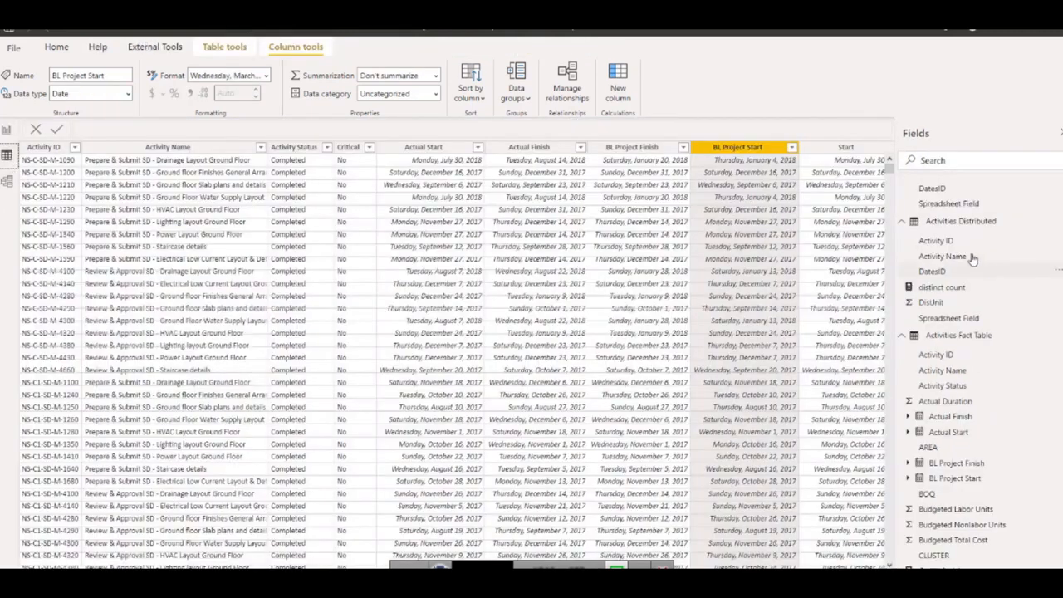
pyautogui.scroll(3, 994, 247)
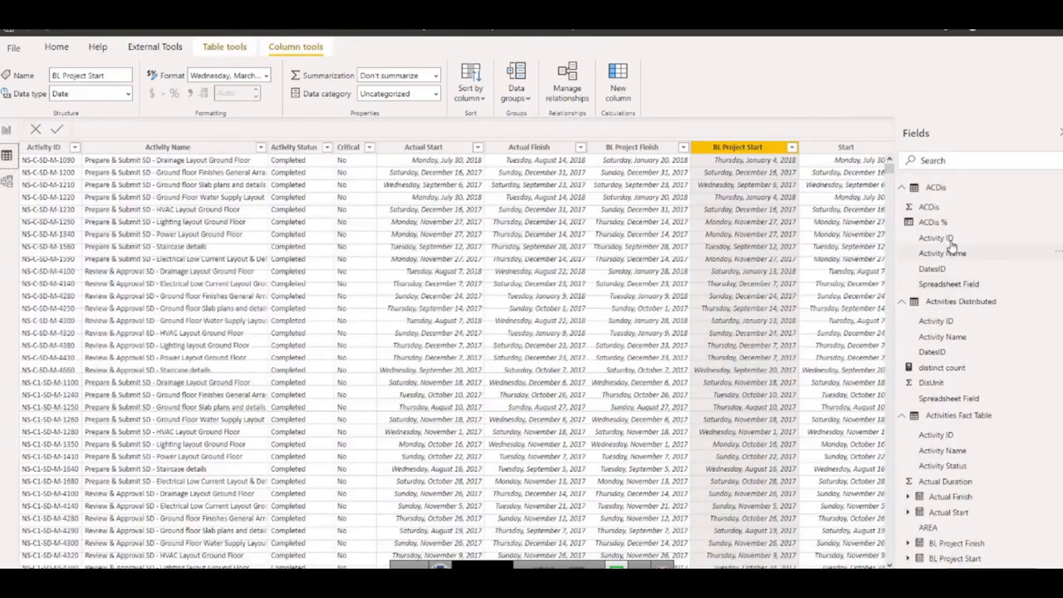
pyautogui.click(930, 223)
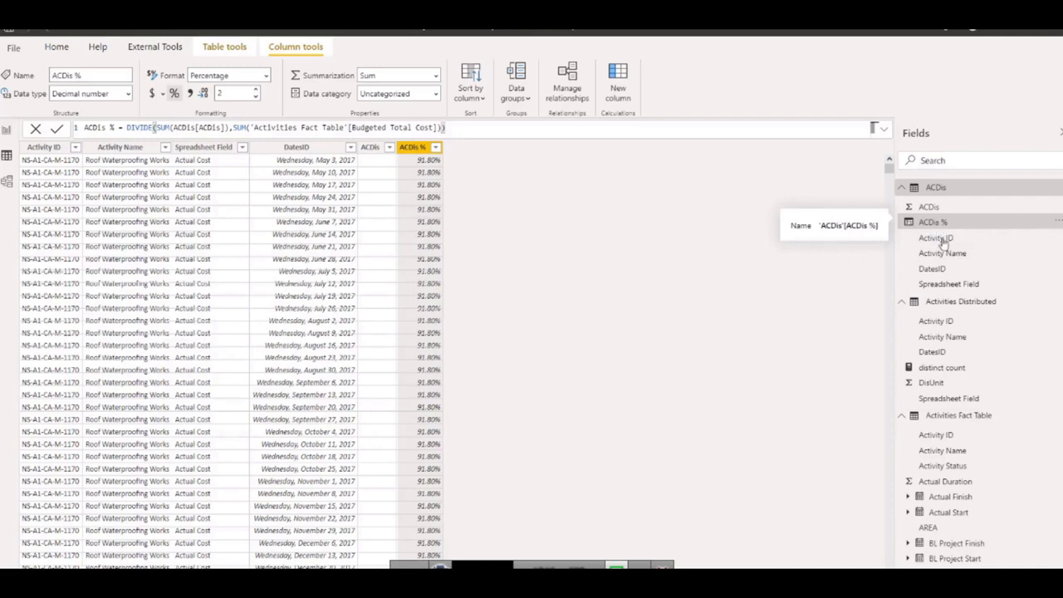
pyautogui.scroll(-5, 975, 503)
pyautogui.scroll(-7, 961, 492)
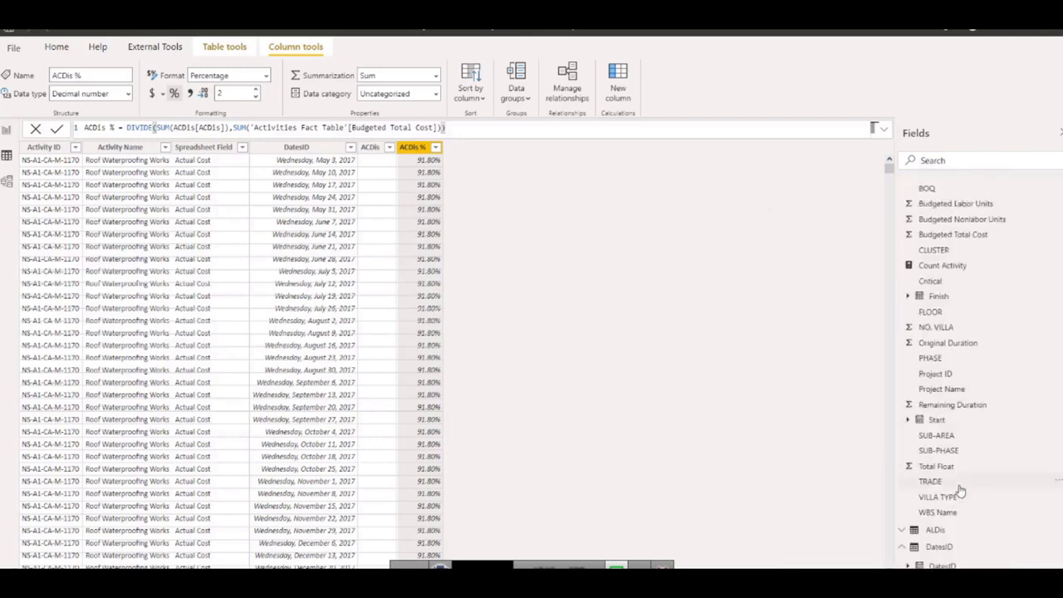
pyautogui.scroll(-5, 962, 528)
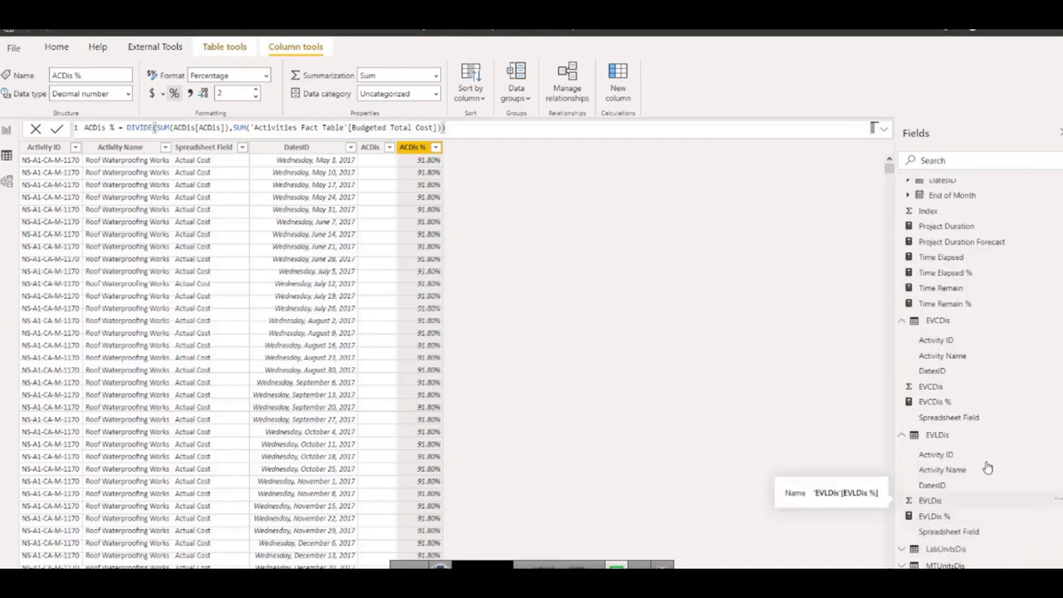
pyautogui.scroll(10, 989, 468)
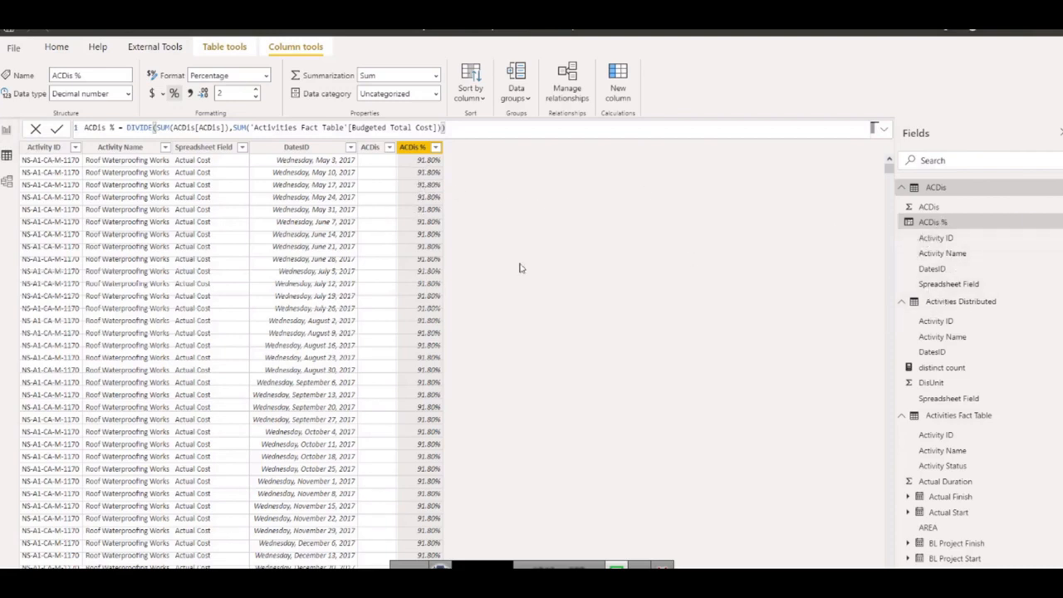
pyautogui.click(6, 133)
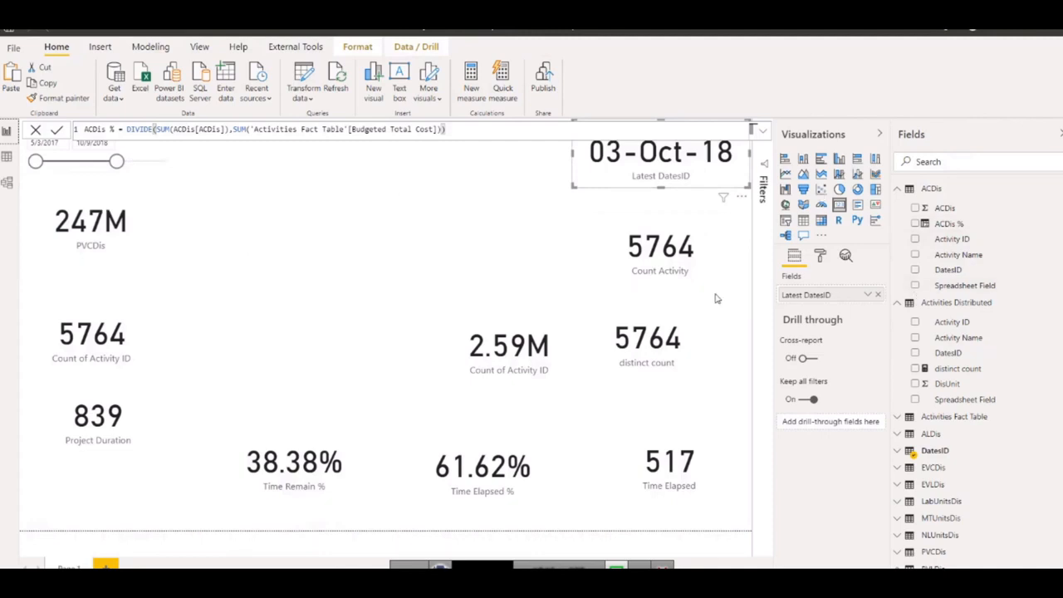
# Move the Count Activity card toward the page's right edge and shift the PVCDis card slightly down, closer to the Count of Activity ID card.
pyautogui.click(690, 272)
pyautogui.moveTo(690, 272); pyautogui.dragTo(714, 285)
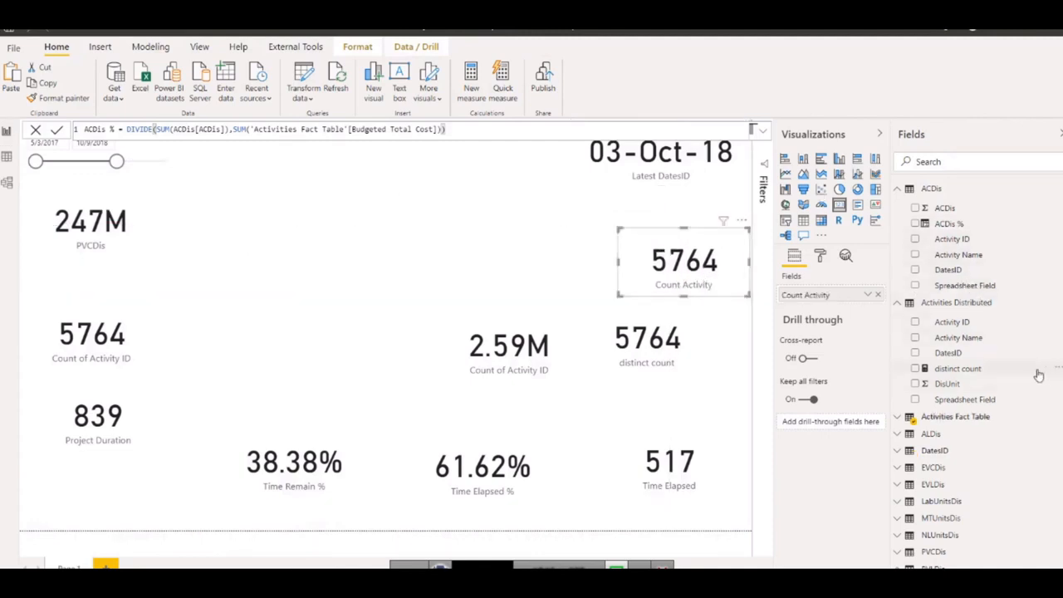
pyautogui.scroll(-3, 897, 408)
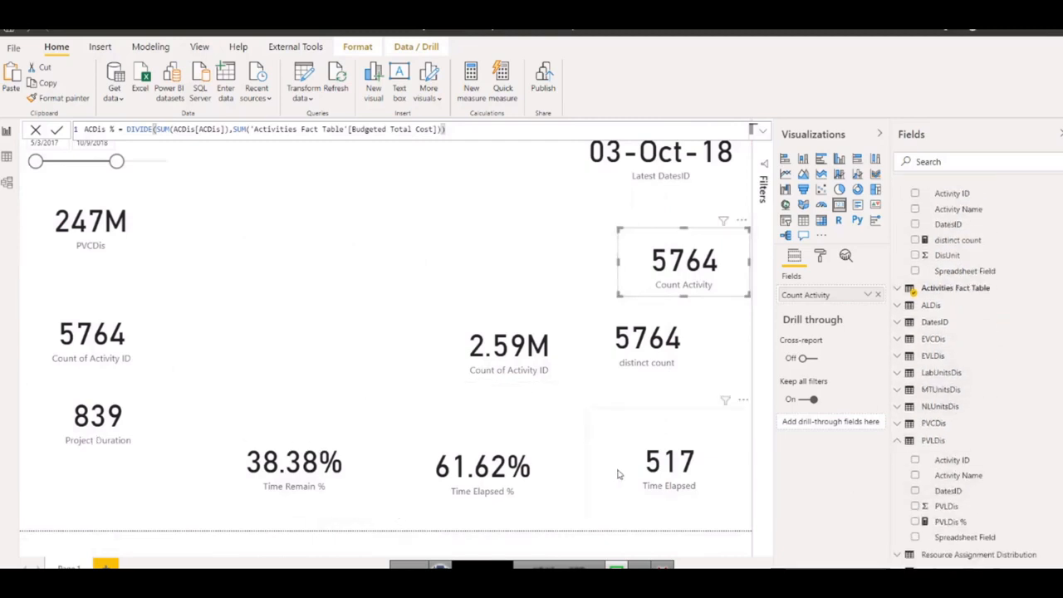
pyautogui.click(508, 372)
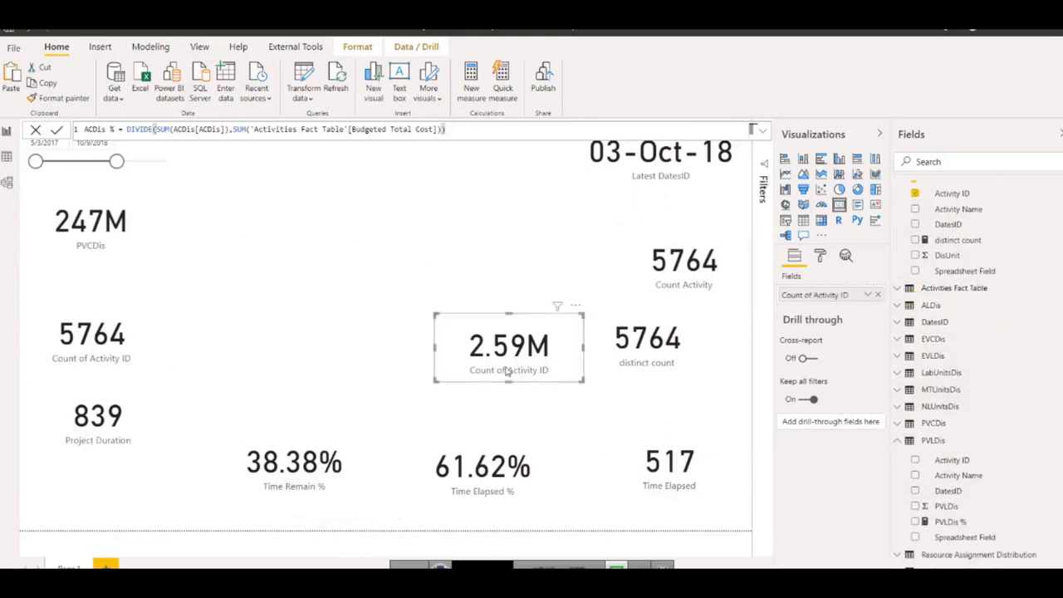
pyautogui.click(99, 245)
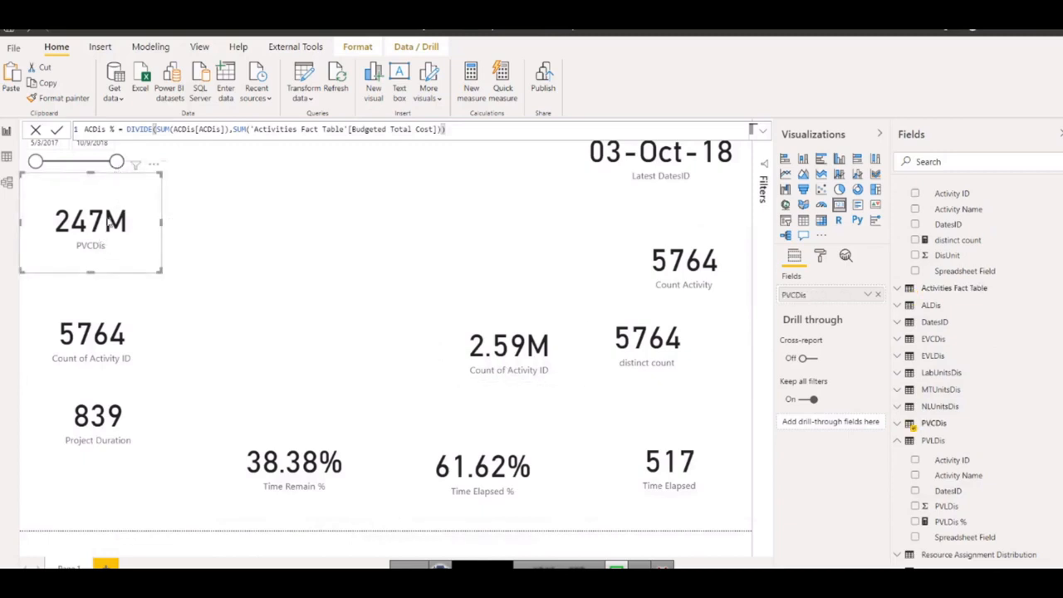
pyautogui.moveTo(106, 235); pyautogui.dragTo(115, 258)
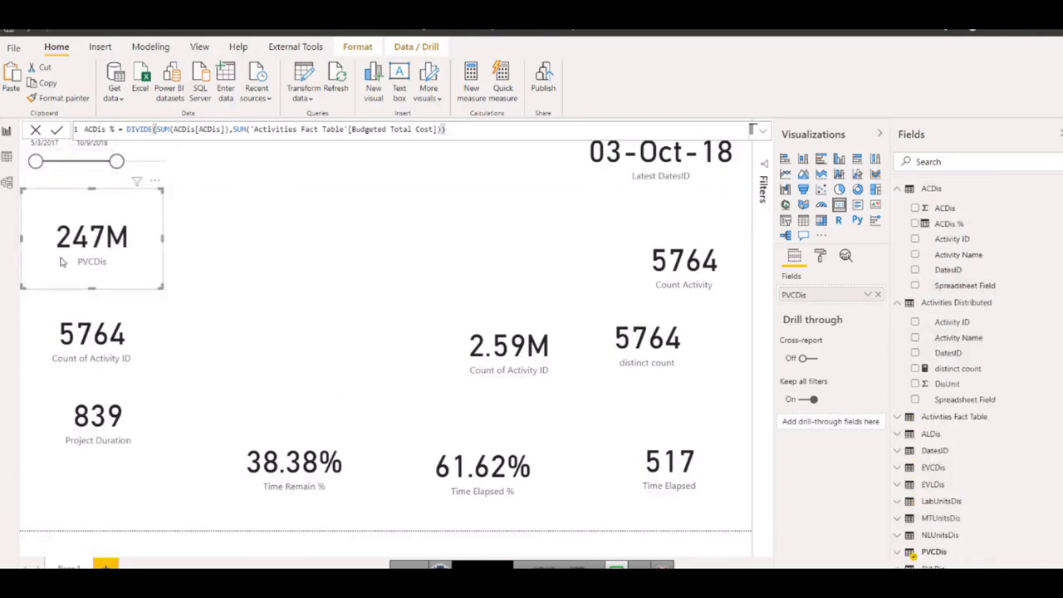
# Duplicate the PVCDis card, remove the copy's field, and place the empty card above Time Remain %.
pyautogui.hotkey('ctrl', 'v')
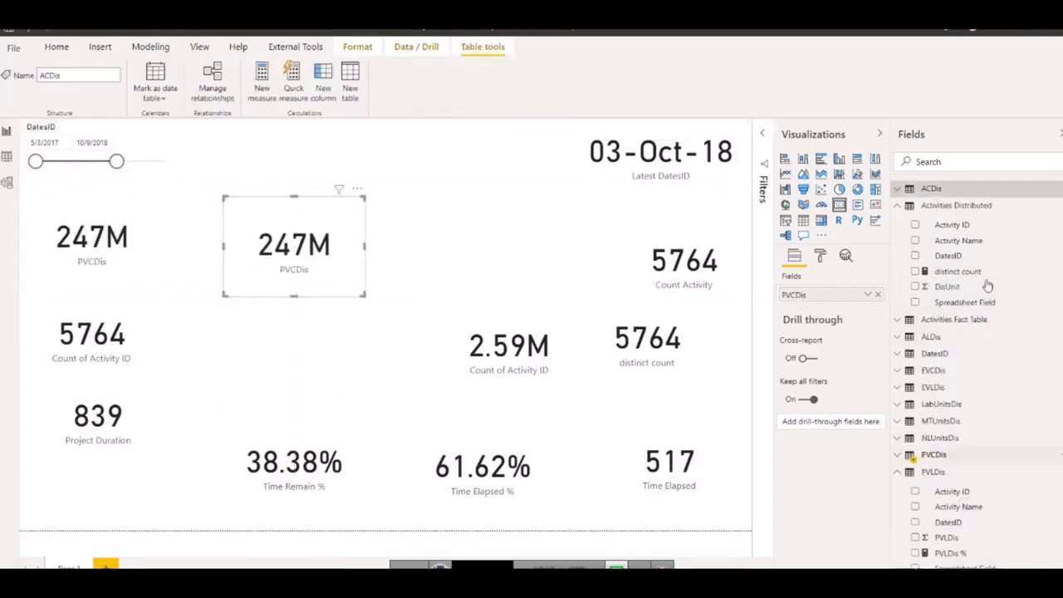
pyautogui.click(877, 295)
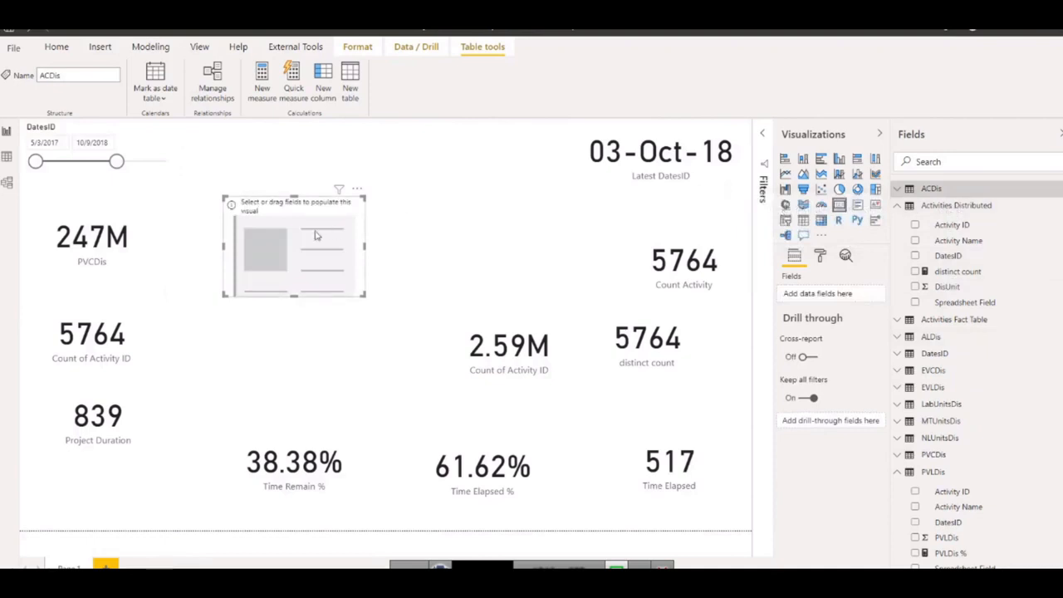
pyautogui.moveTo(317, 235); pyautogui.dragTo(315, 300)
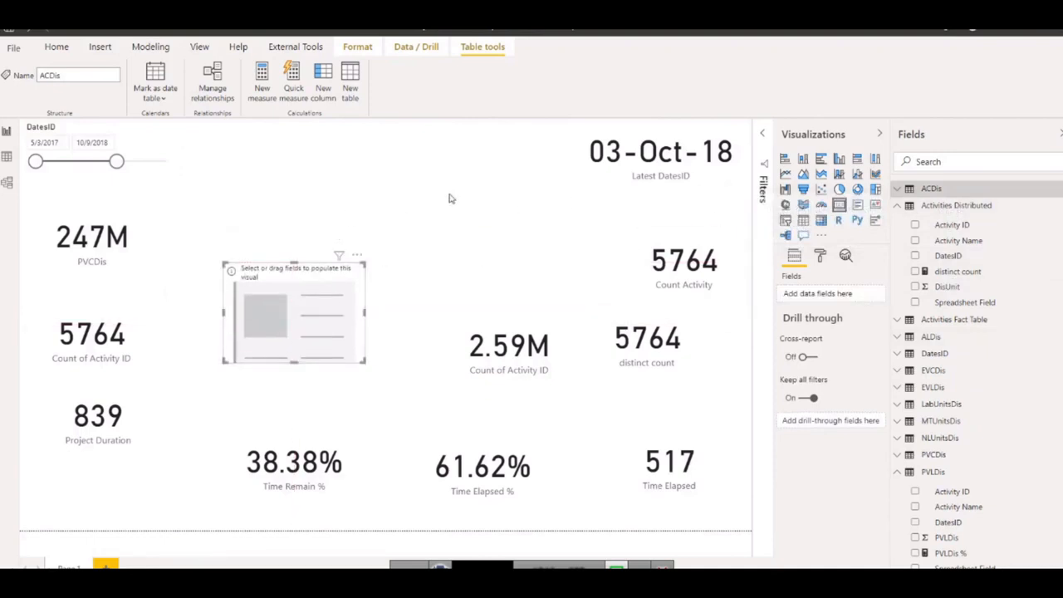
# Add an empty slicer and place it along the page's upper edge, beside the DatesID slicer.
pyautogui.click(746, 223)
pyautogui.click(784, 220)
pyautogui.moveTo(496, 177); pyautogui.dragTo(302, 158)
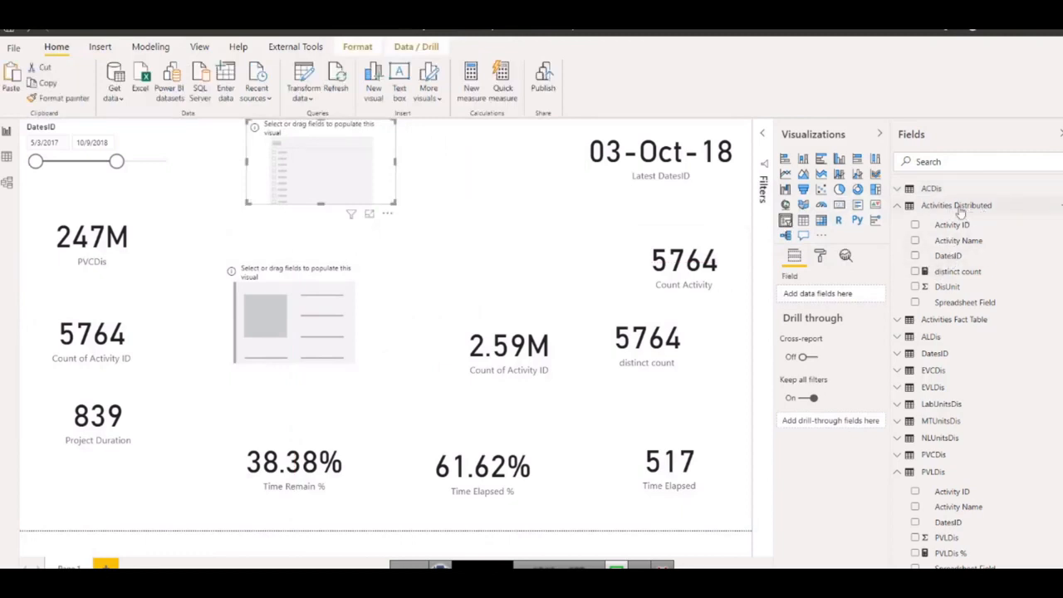
# Fill the empty slicer with Spreadsheet Field and the empty card with DisUnit, both from the Activities Distributed table.
pyautogui.moveTo(970, 300); pyautogui.dragTo(809, 293)
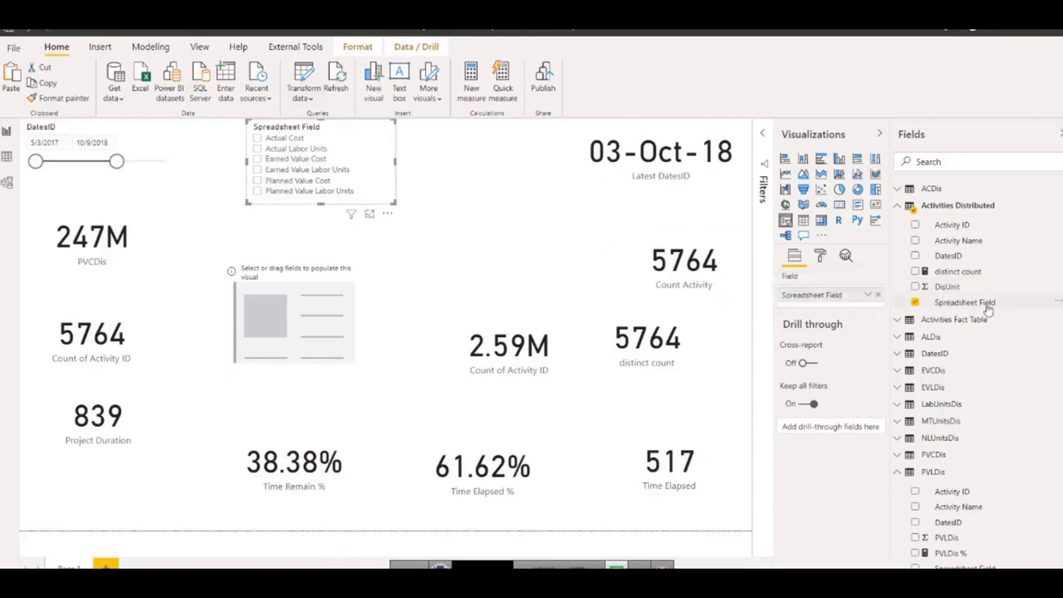
pyautogui.click(286, 330)
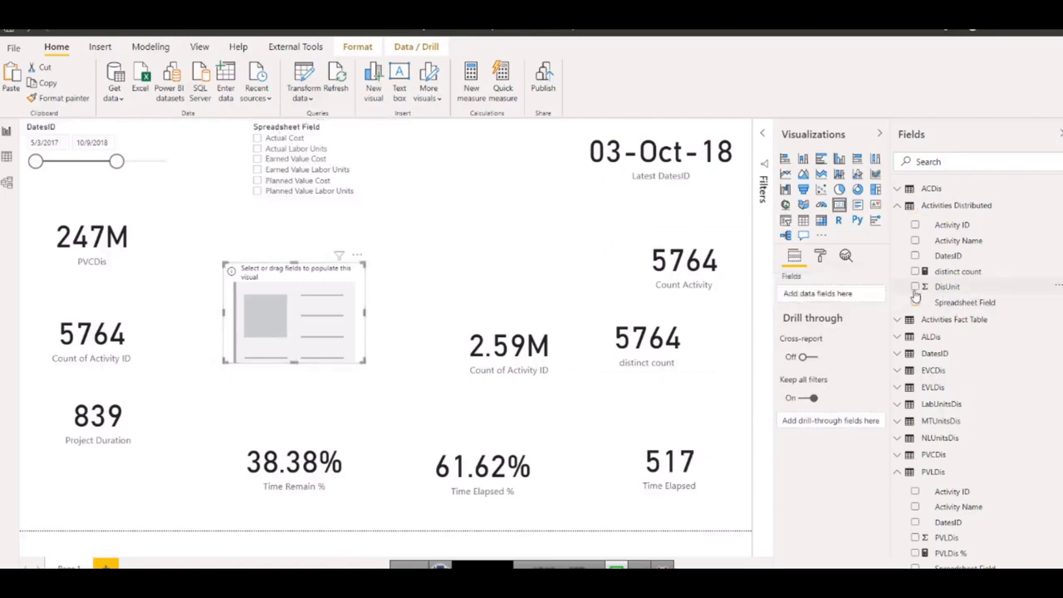
pyautogui.moveTo(916, 294); pyautogui.dragTo(808, 296)
pyautogui.moveTo(806, 295); pyautogui.dragTo(803, 296)
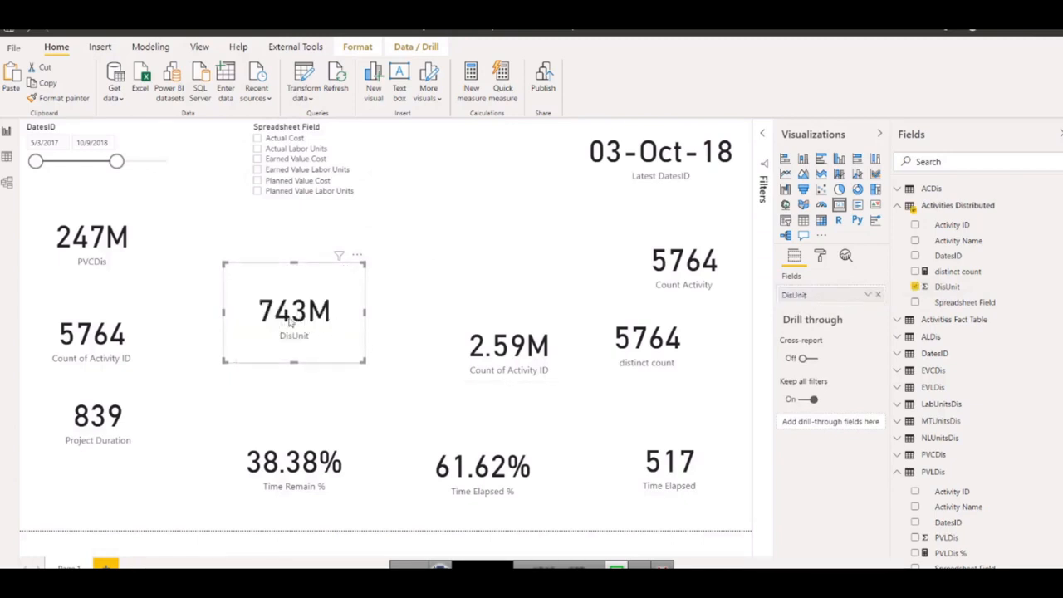
# Extend the DatesID slicer's end date to 9/4/2019 and compare the PVCDis and DisUnit cards.
pyautogui.click(96, 243)
pyautogui.moveTo(117, 162); pyautogui.dragTo(167, 161)
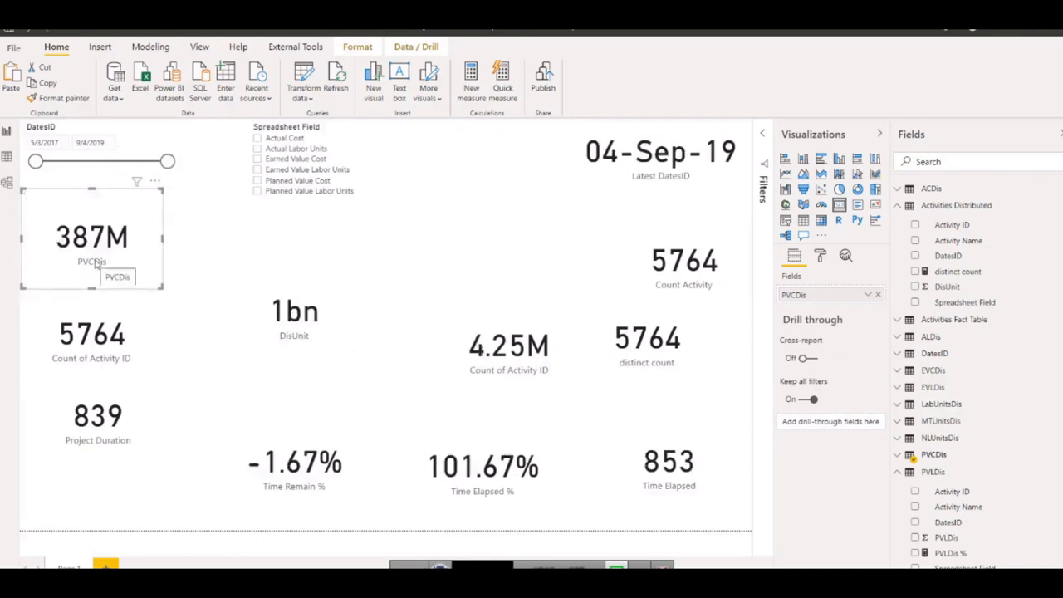
pyautogui.click(294, 327)
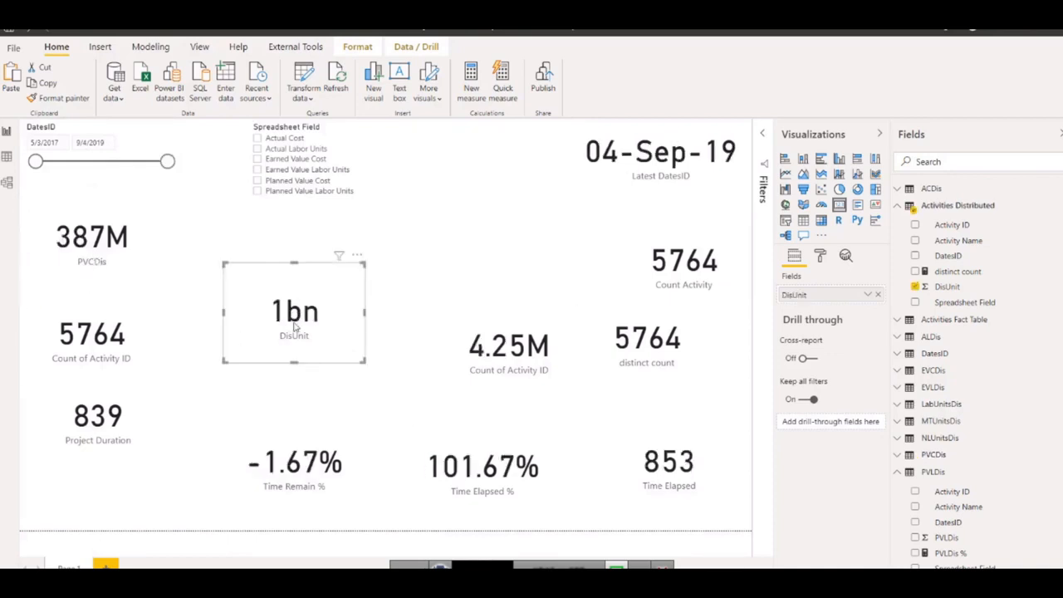
pyautogui.click(137, 254)
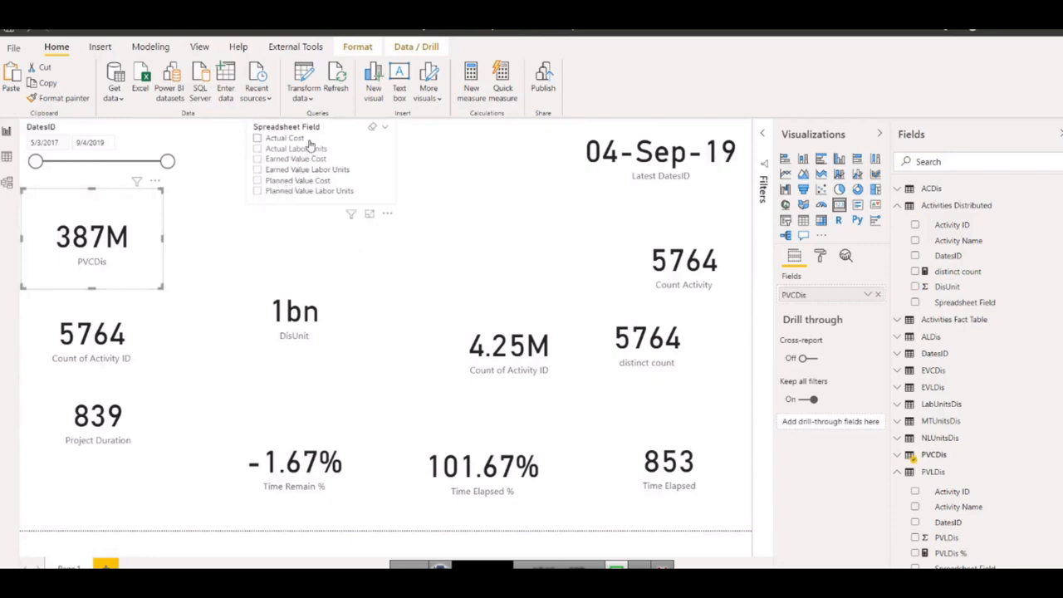
pyautogui.click(299, 301)
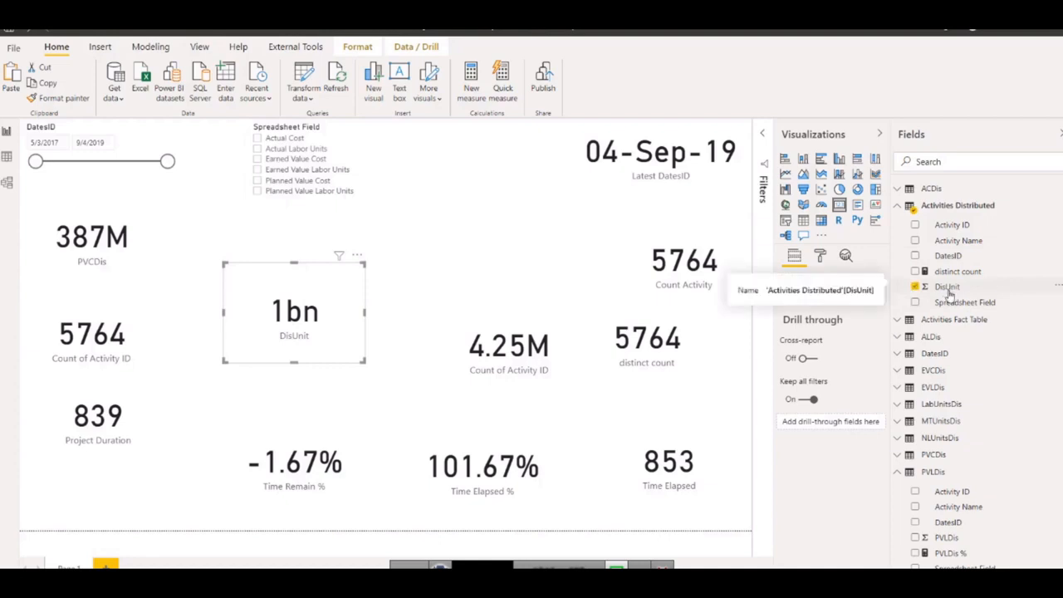
# Shrink the DisUnit card and place it beside Count of Activity ID, then shift the Spreadsheet Field slicer closer to the DatesID slicer.
pyautogui.moveTo(340, 314); pyautogui.dragTo(311, 347)
pyautogui.moveTo(357, 389); pyautogui.dragTo(328, 376)
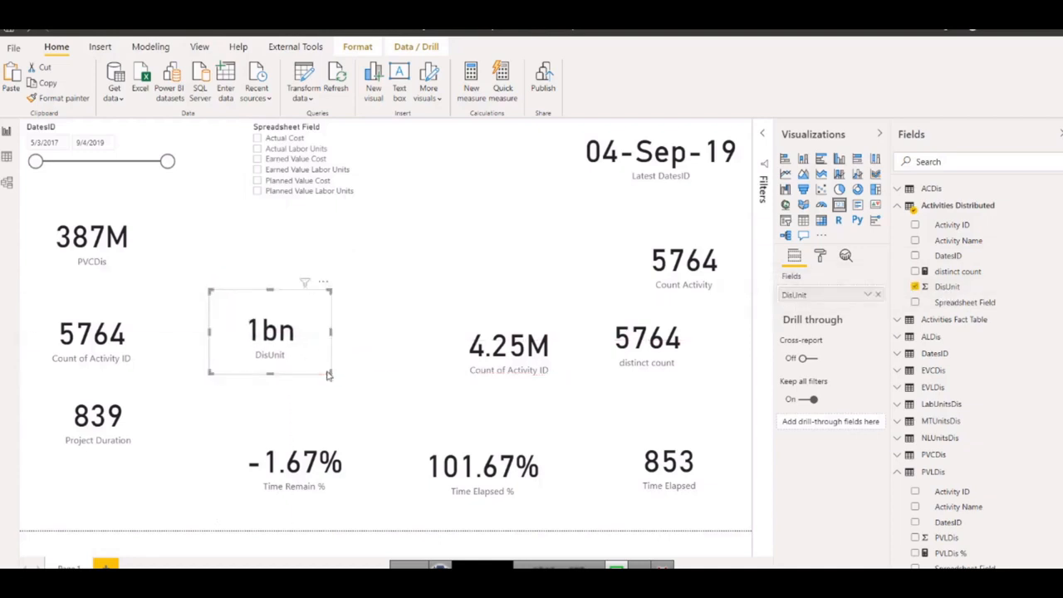
pyautogui.moveTo(290, 344); pyautogui.dragTo(279, 358)
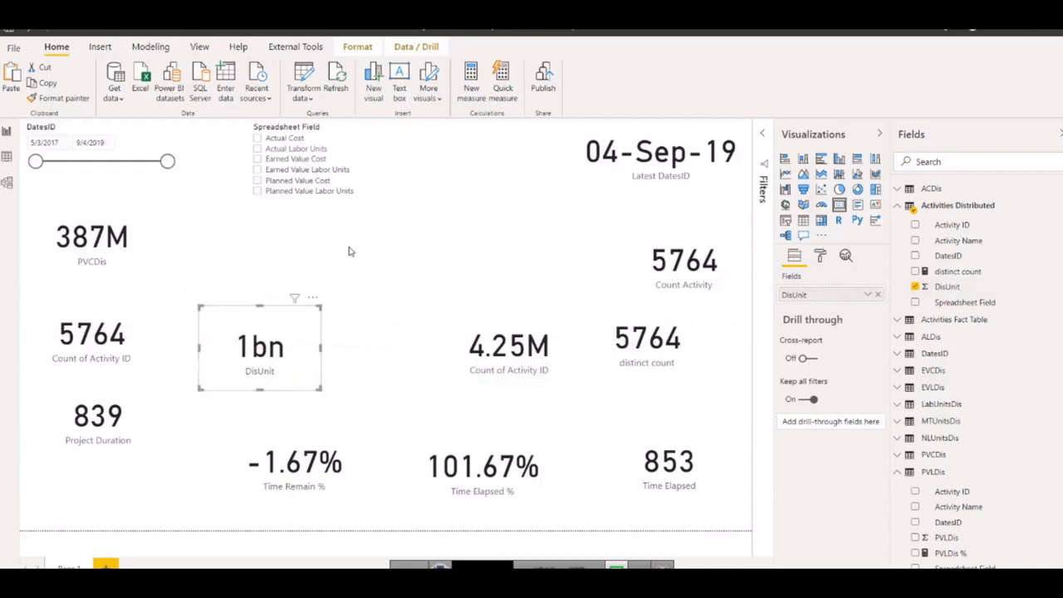
pyautogui.moveTo(287, 132); pyautogui.dragTo(263, 131)
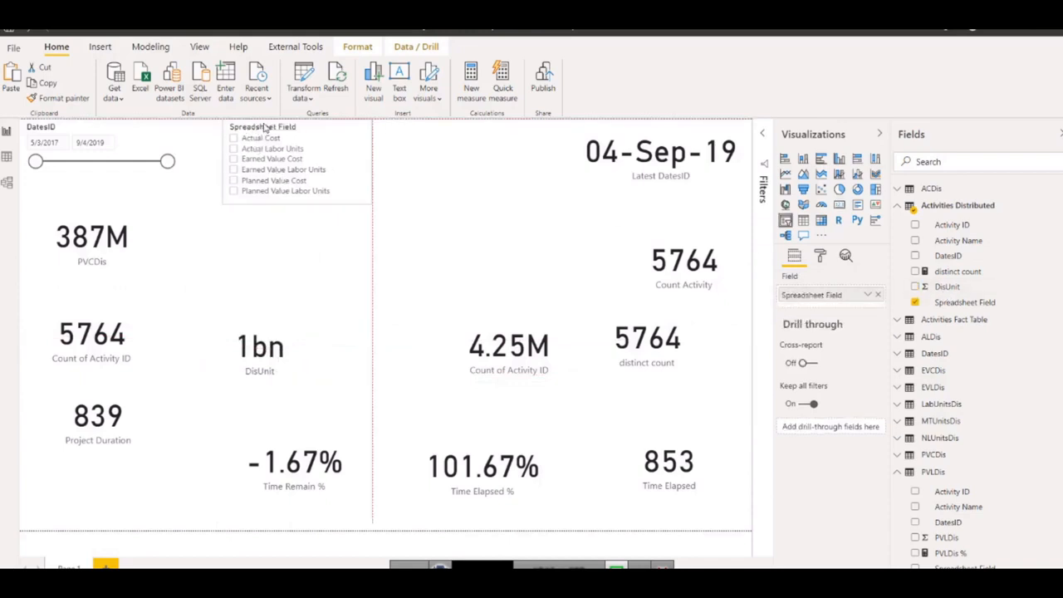
pyautogui.click(420, 239)
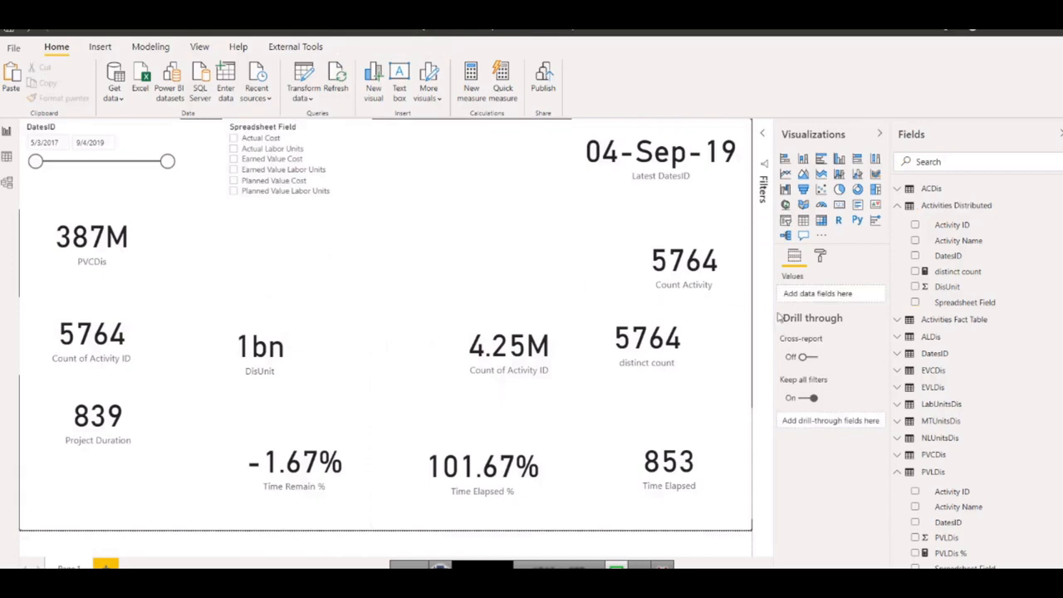
# Create a measure named "Sum. Planned" in the Activities Distributed table and begin its formula with the CALCULATE function.
pyautogui.click(944, 288)
pyautogui.rightClick(944, 287)
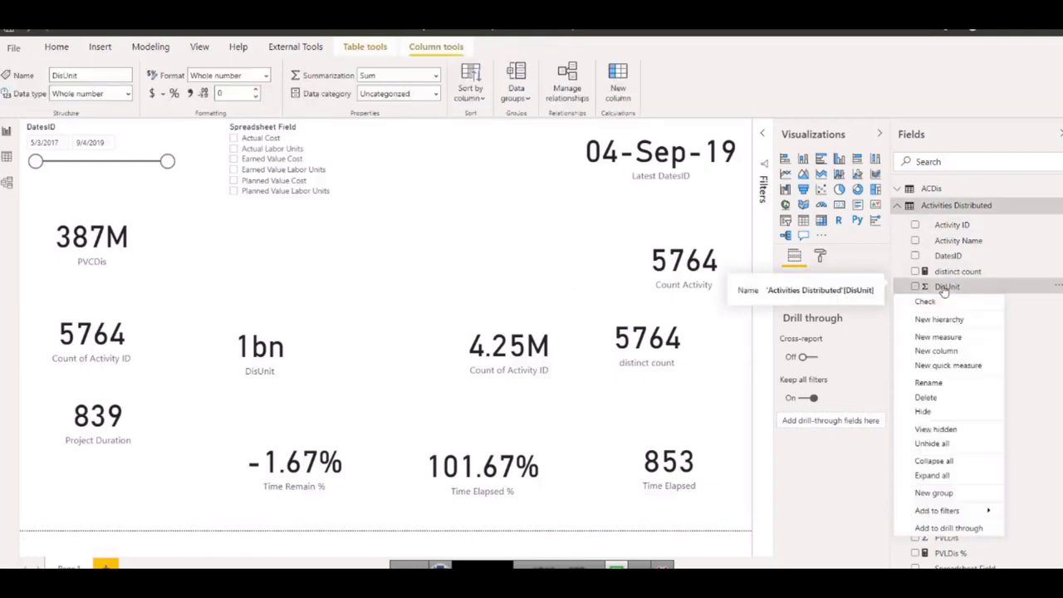
pyautogui.click(939, 339)
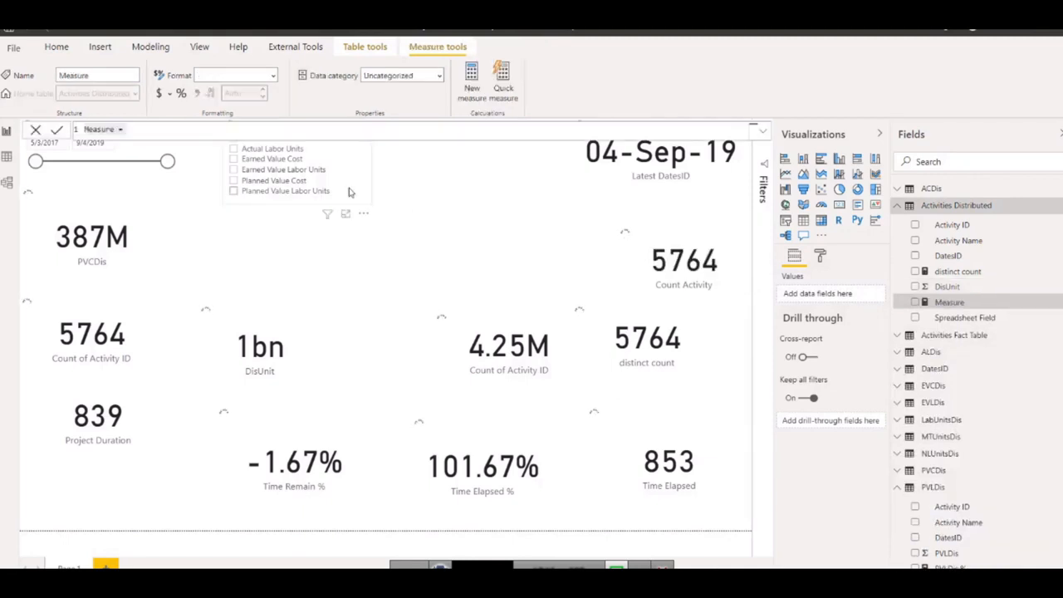
pyautogui.hotkey('ctrl', 'a')
pyautogui.write('Sum.')
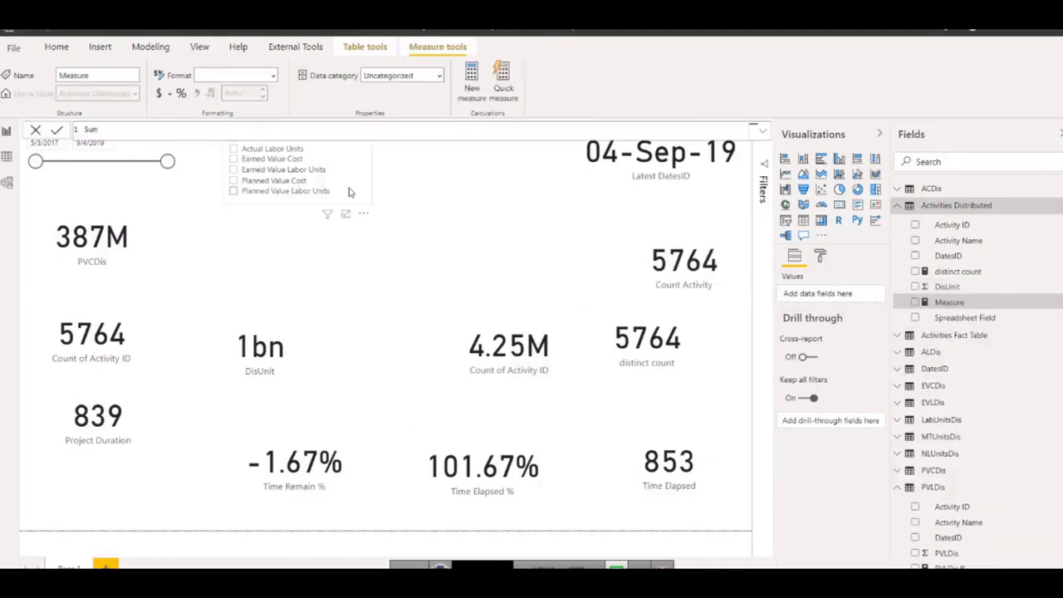
pyautogui.write(' Planned')
pyautogui.scroll(-1, 977, 304)
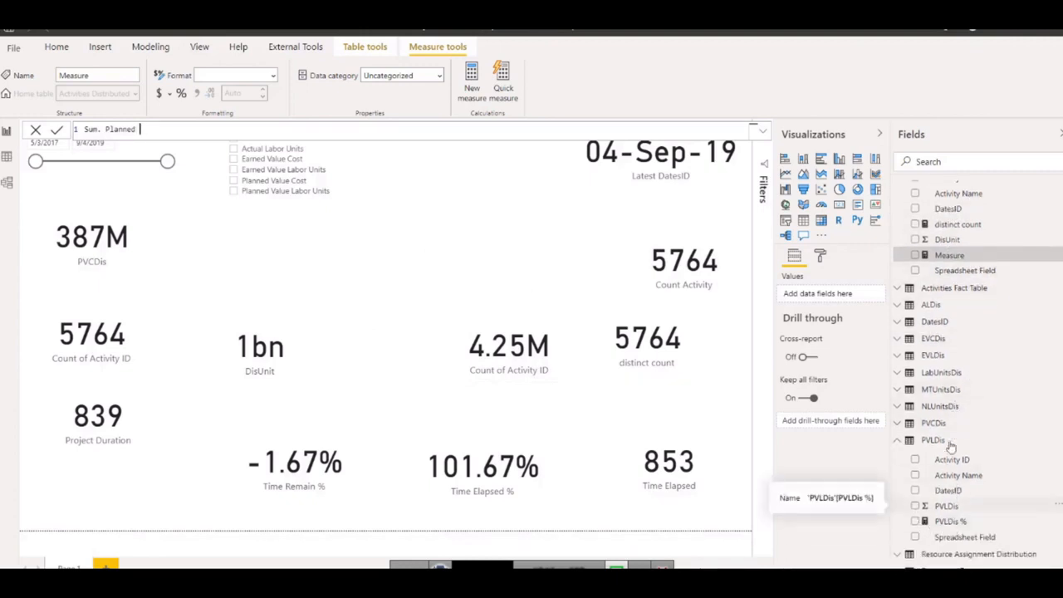
pyautogui.scroll(1, 945, 345)
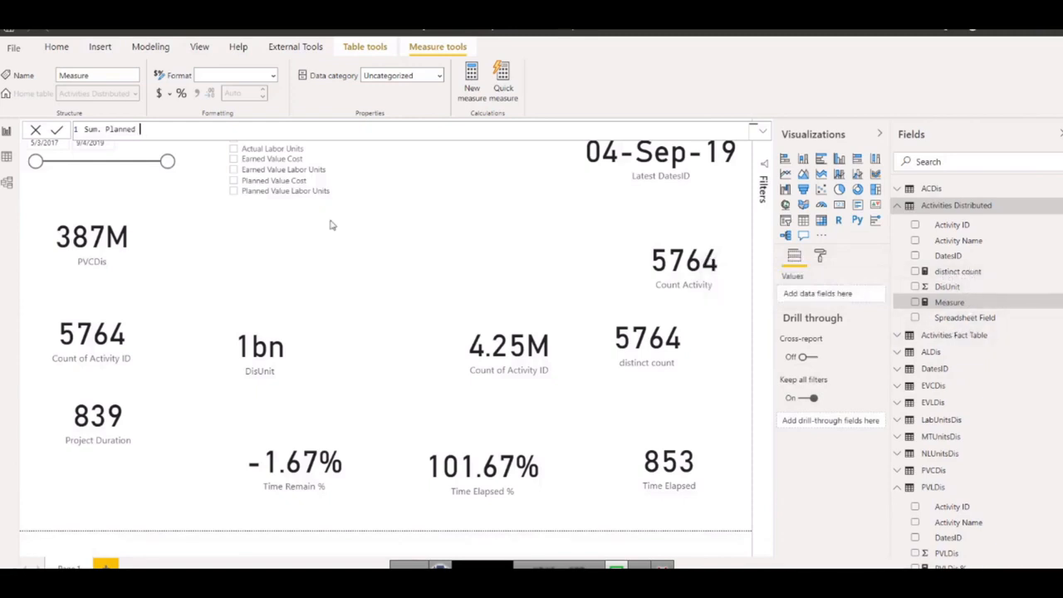
pyautogui.write('- ')
pyautogui.write('cal')
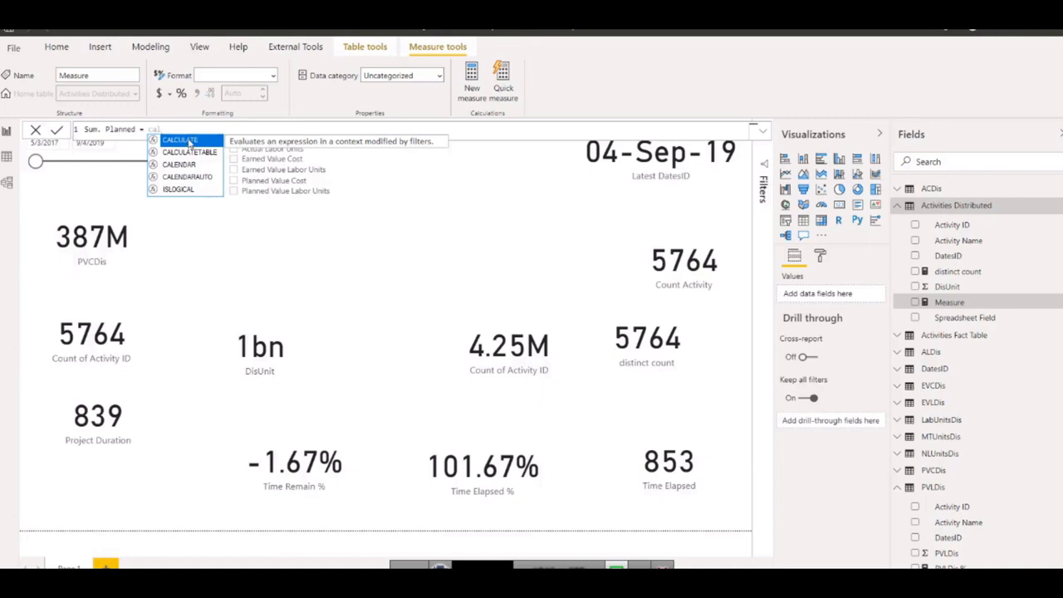
pyautogui.doubleClick(190, 143)
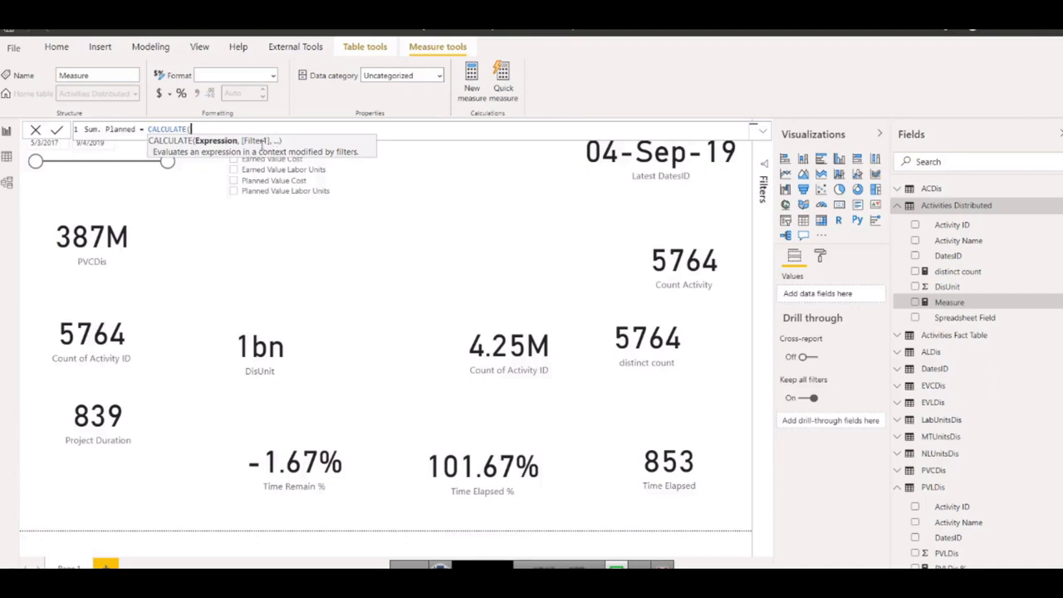
# Enter SUM('Activities Distributed'[DisUnit]) as the expression inside CALCULATE, followed by a comma for the filter argument.
pyautogui.write('sum')
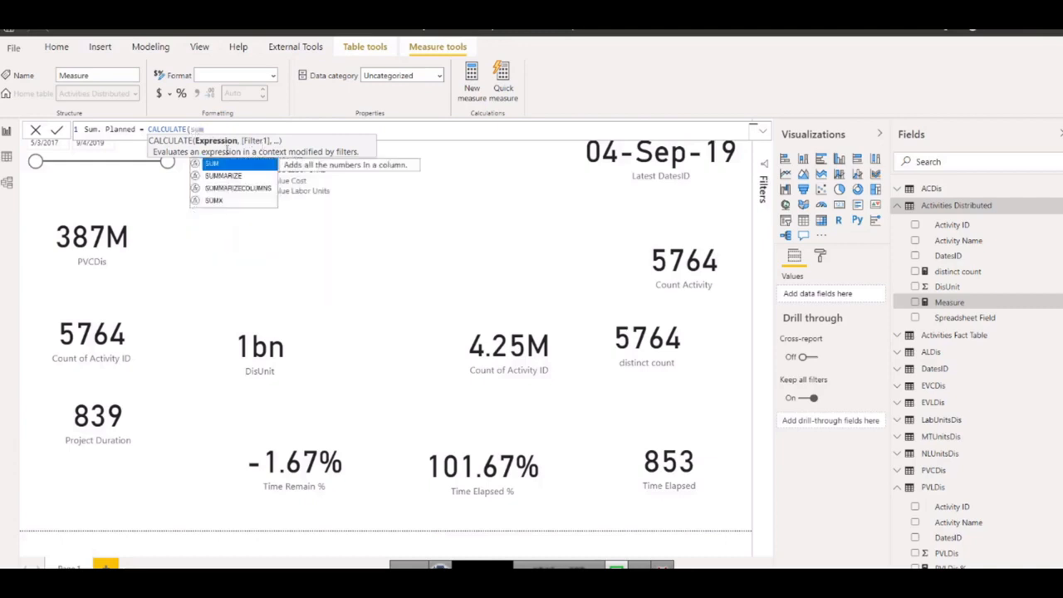
pyautogui.click(223, 166)
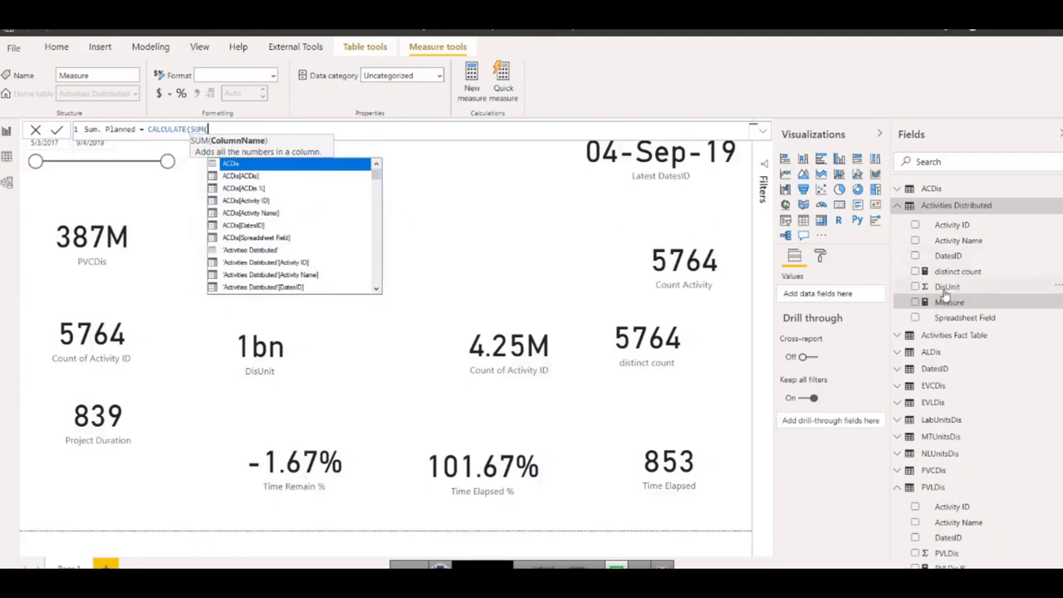
pyautogui.write('Di')
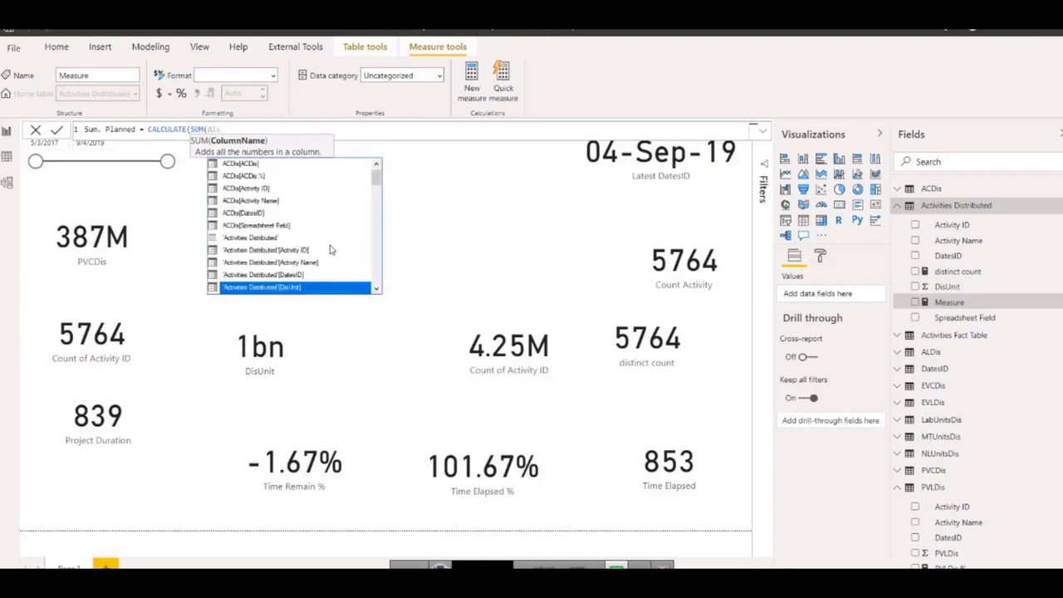
pyautogui.scroll(-1, 301, 266)
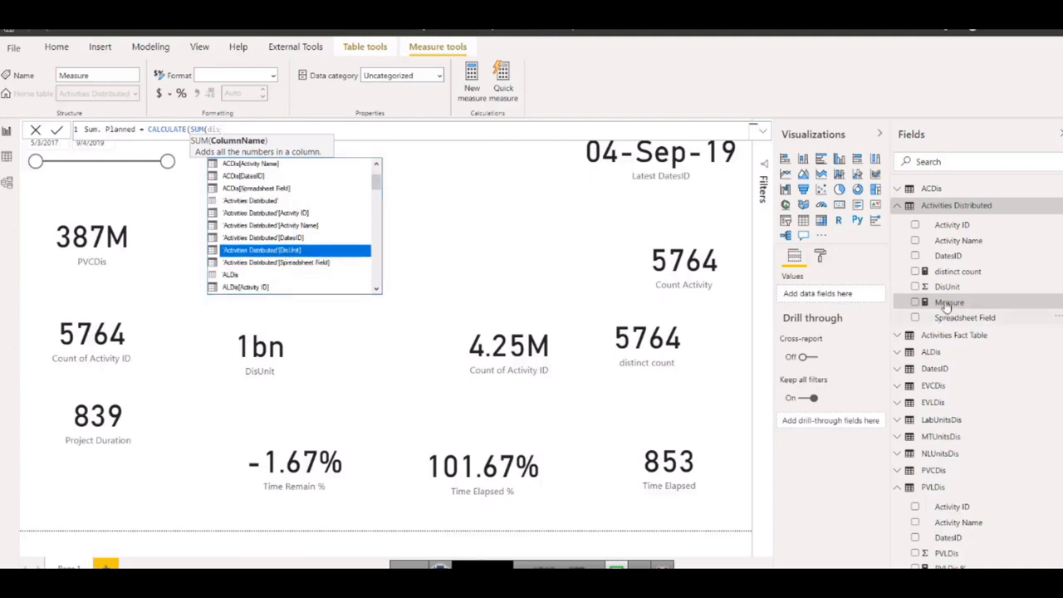
pyautogui.doubleClick(283, 251)
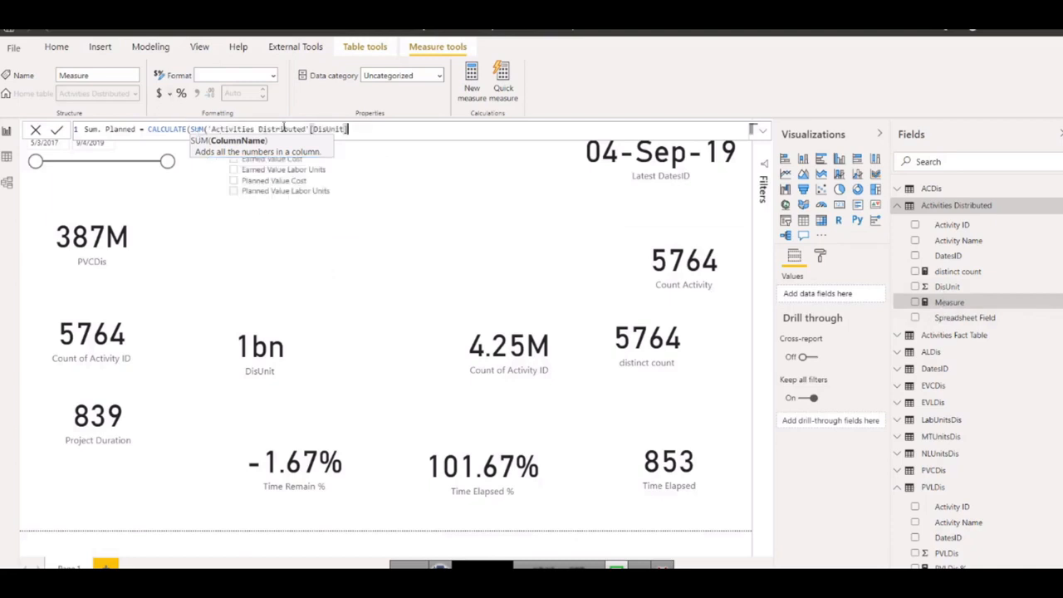
pyautogui.write(')')
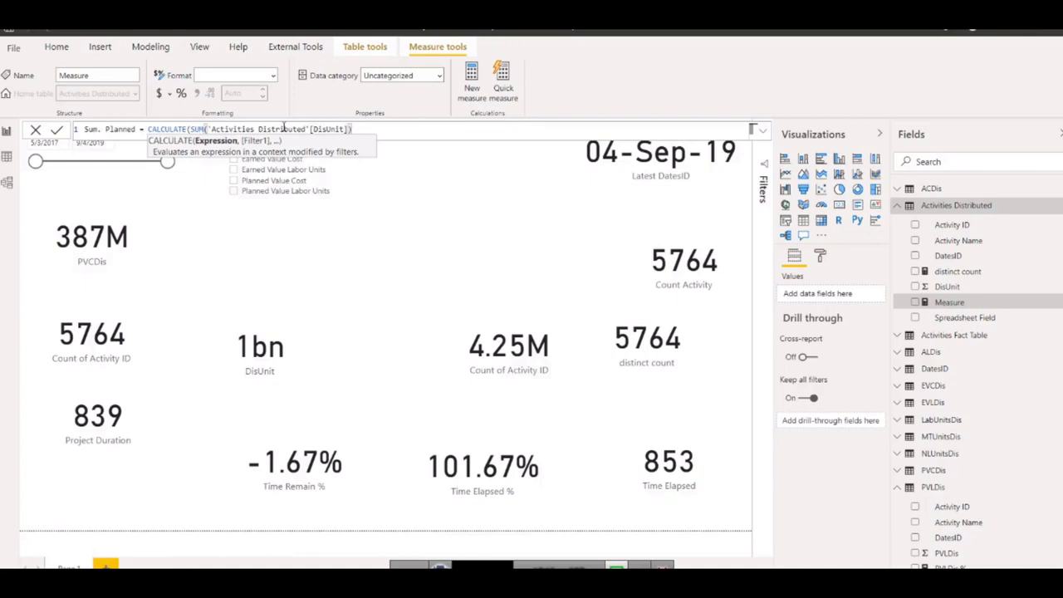
pyautogui.write(',')
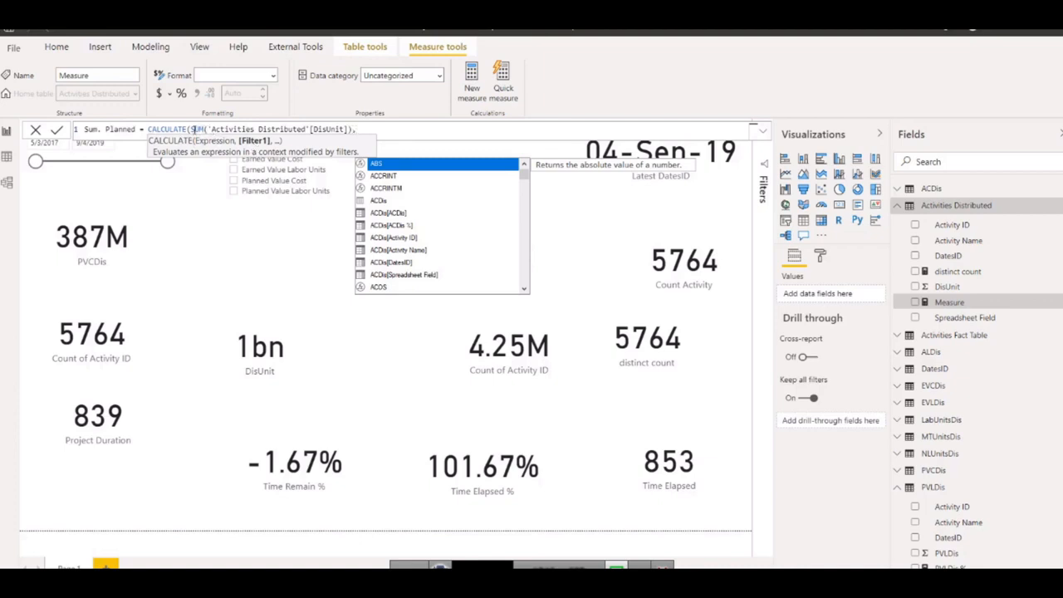
pyautogui.moveTo(192, 130); pyautogui.dragTo(328, 130)
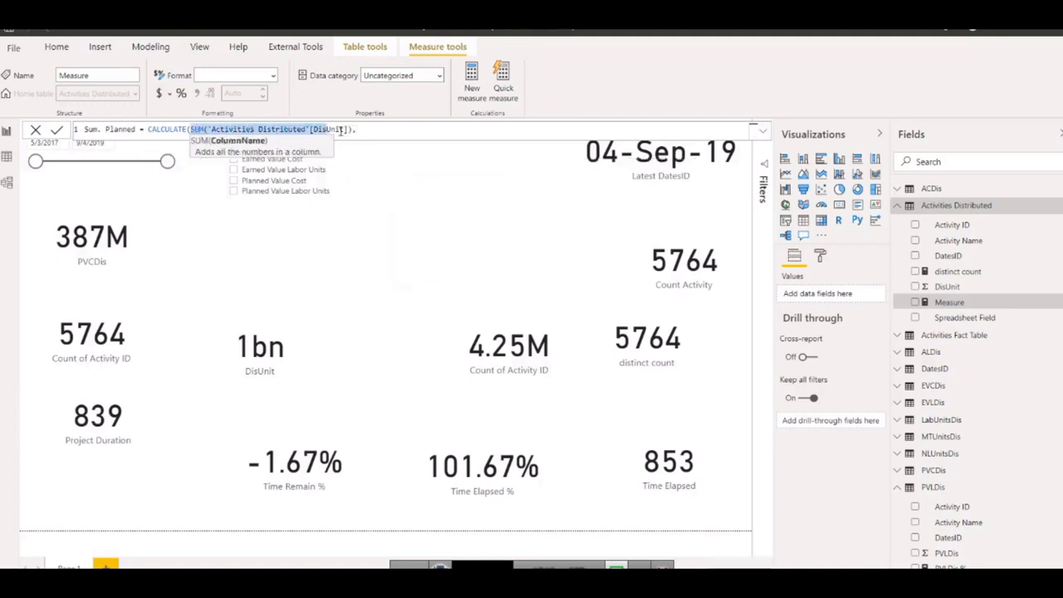
pyautogui.click(387, 132)
pyautogui.write(',')
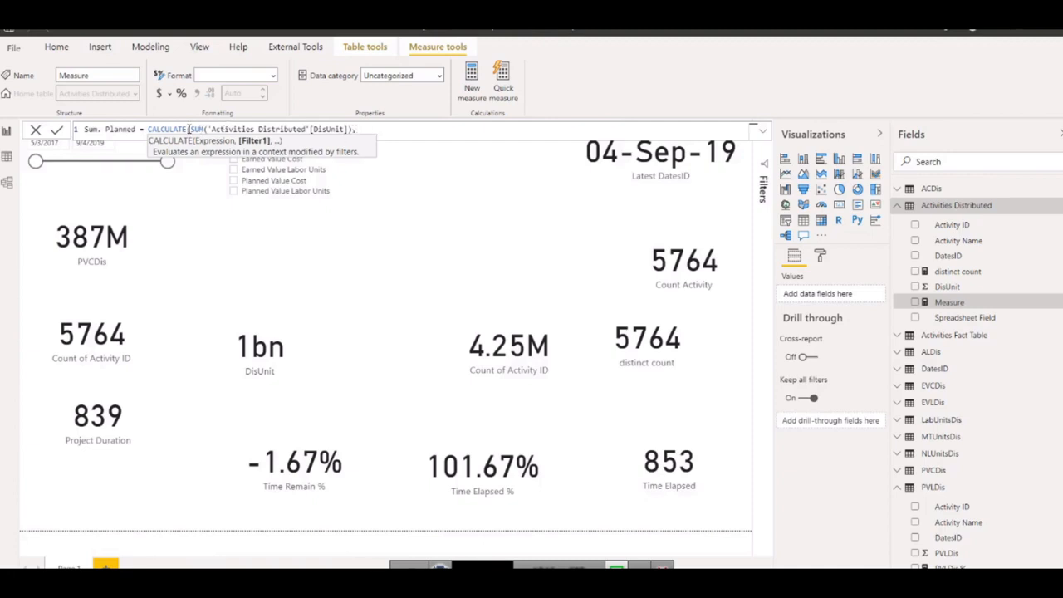
# Add the filter 'Activities Distributed'[Spreadsheet Field] = "Planned Value Cost", close the formula and commit the Sum. Planned measure.
pyautogui.moveTo(191, 129); pyautogui.dragTo(359, 130)
pyautogui.click(388, 131)
pyautogui.write('spre')
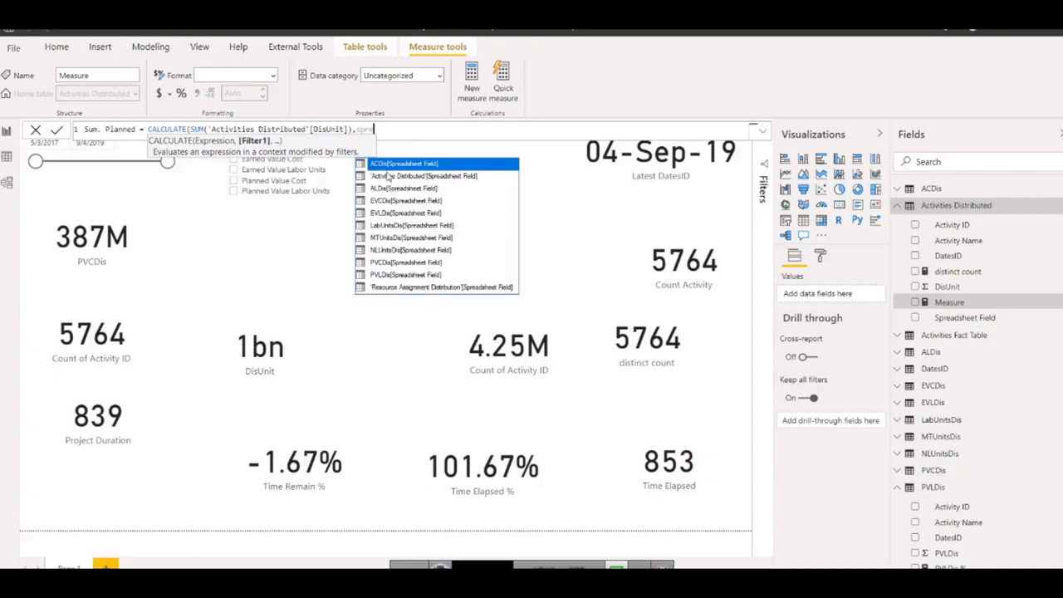
pyautogui.click(454, 177)
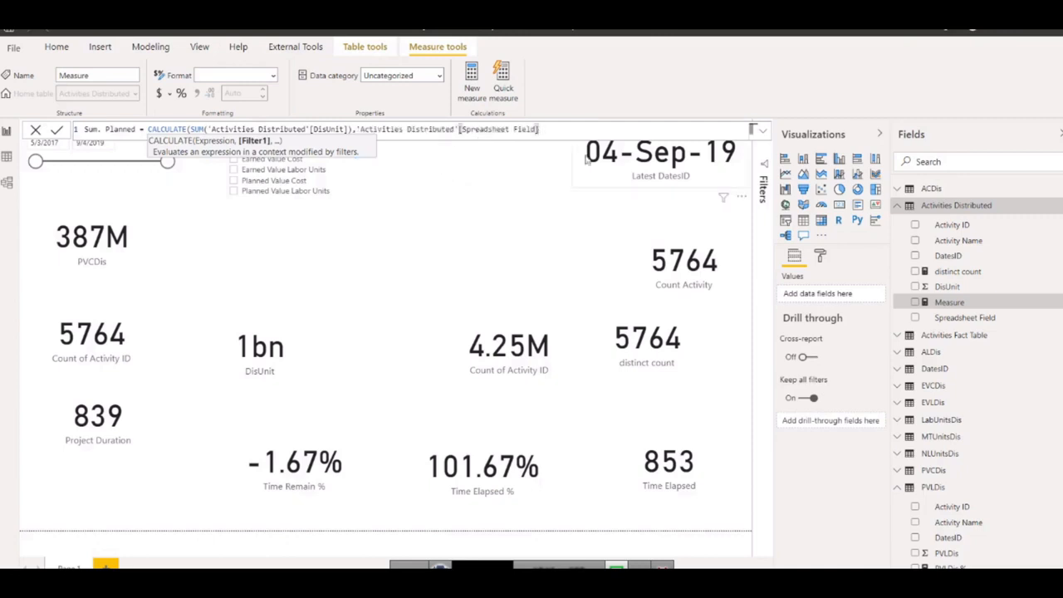
pyautogui.write('-')
pyautogui.write('lanned Value')
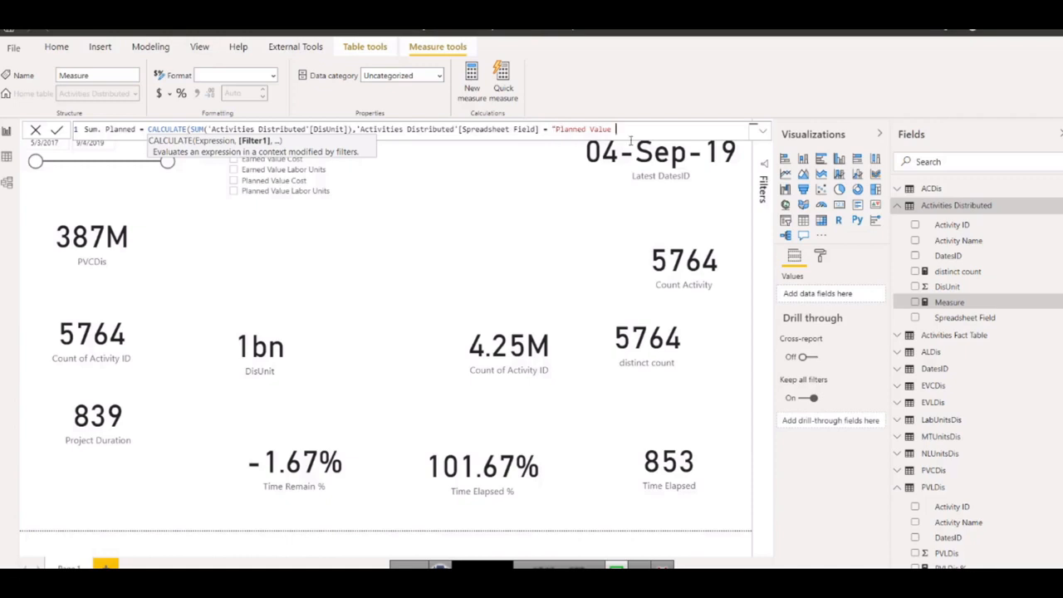
pyautogui.write('ost")')
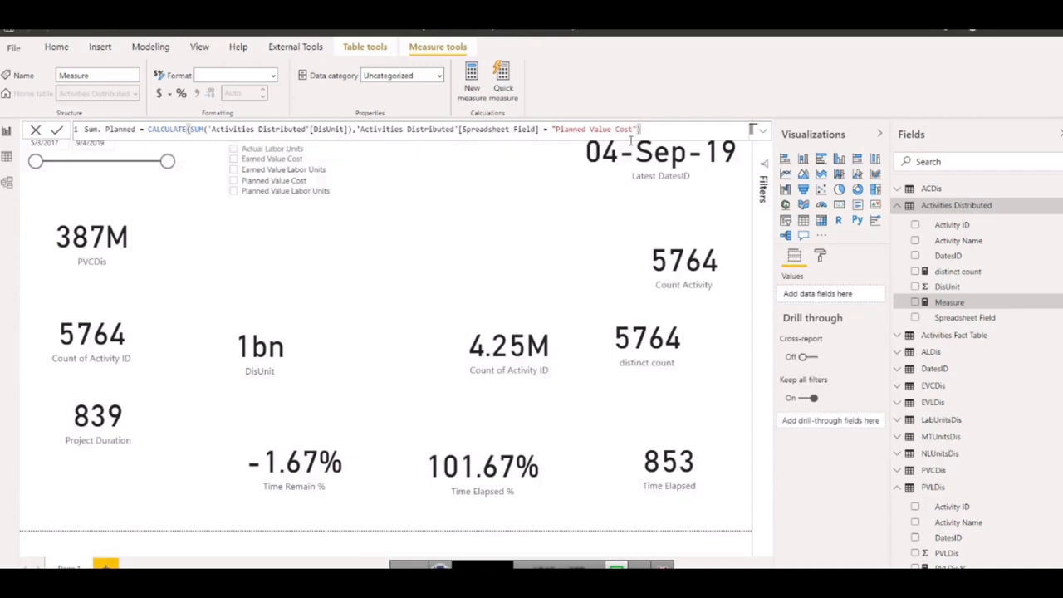
pyautogui.press('Return')
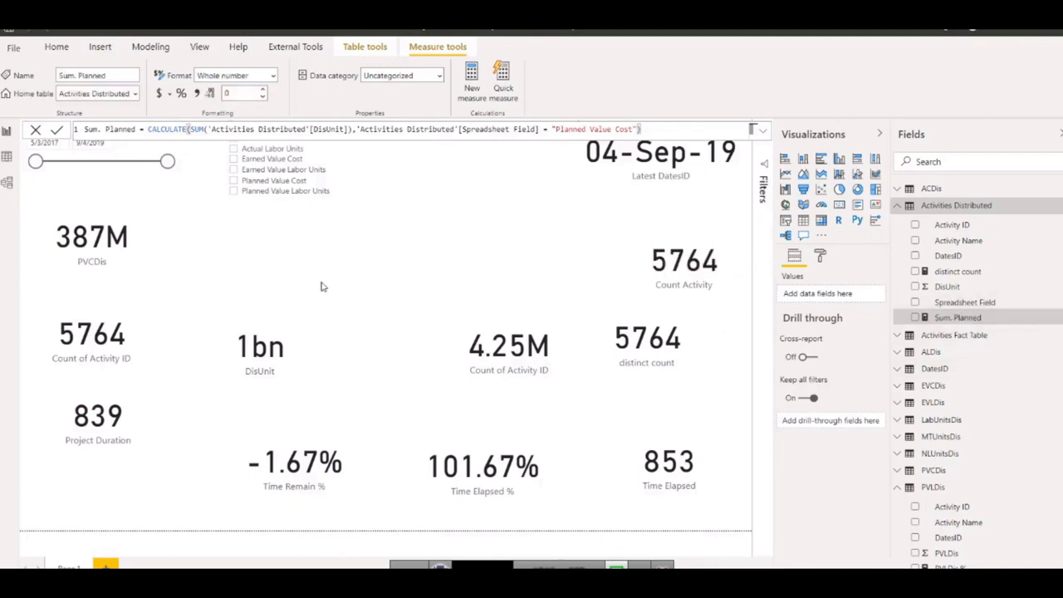
# Duplicate the PVCDis card, replace its field with the Sum. Planned measure, and place the copy above the 4.25M Count of Activity ID card.
pyautogui.click(105, 251)
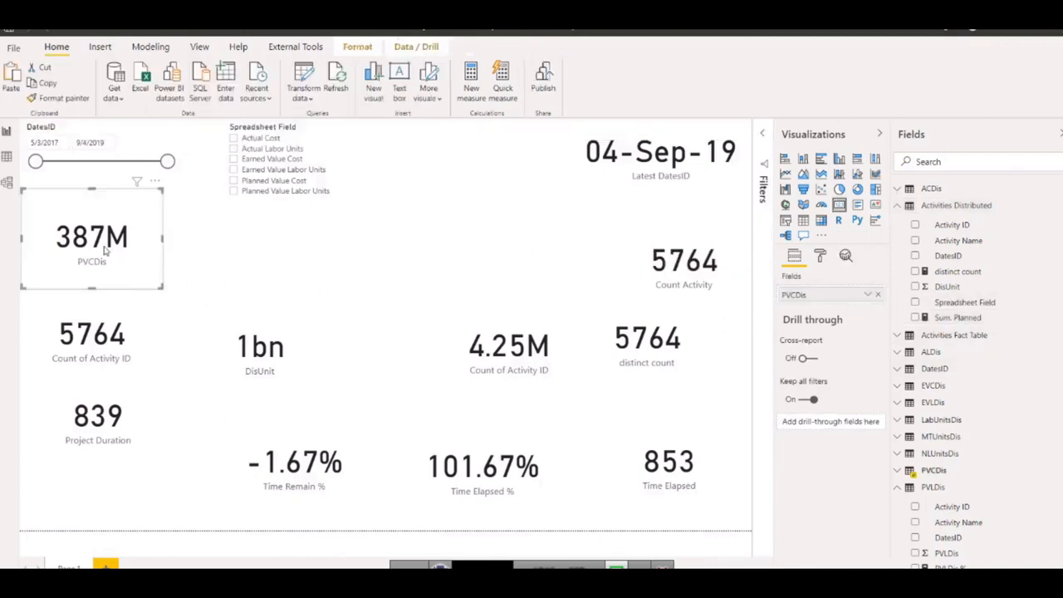
pyautogui.hotkey('ctrl', 'c')
pyautogui.hotkey('ctrl', 'v')
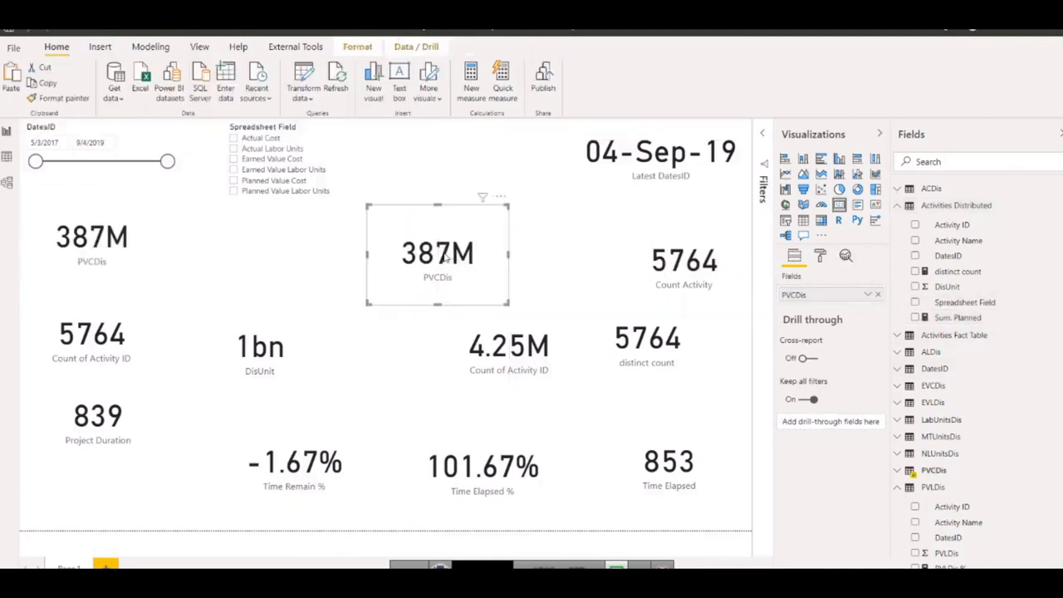
pyautogui.click(878, 295)
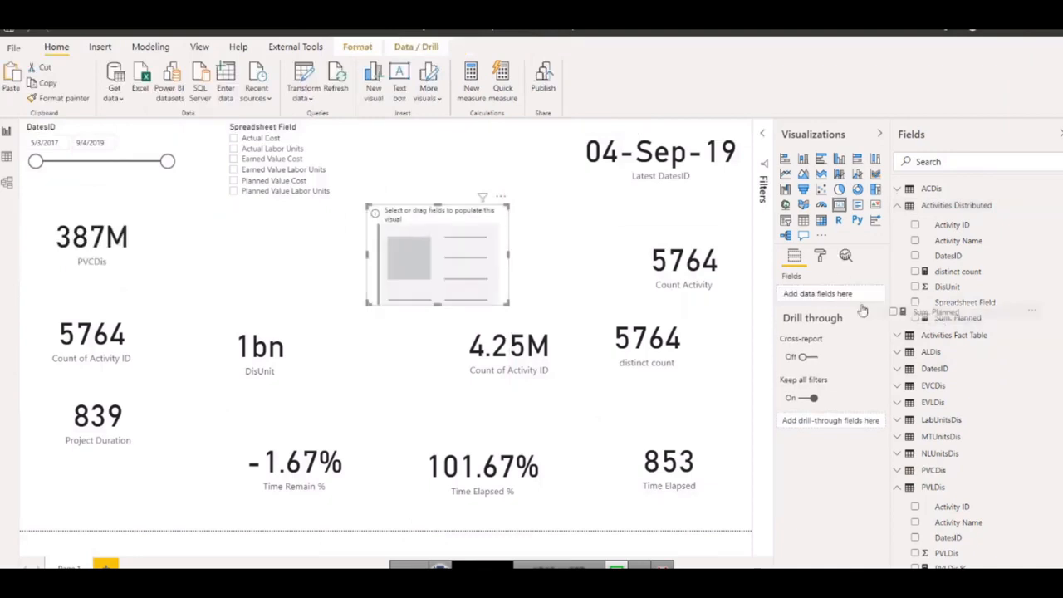
pyautogui.moveTo(955, 317); pyautogui.dragTo(812, 301)
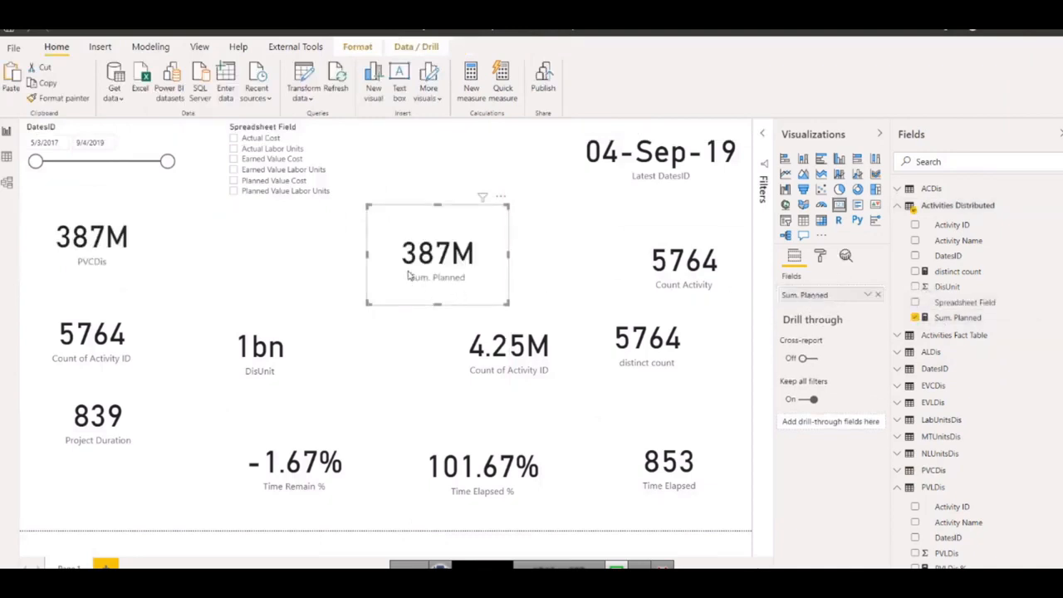
pyautogui.moveTo(426, 264); pyautogui.dragTo(502, 248)
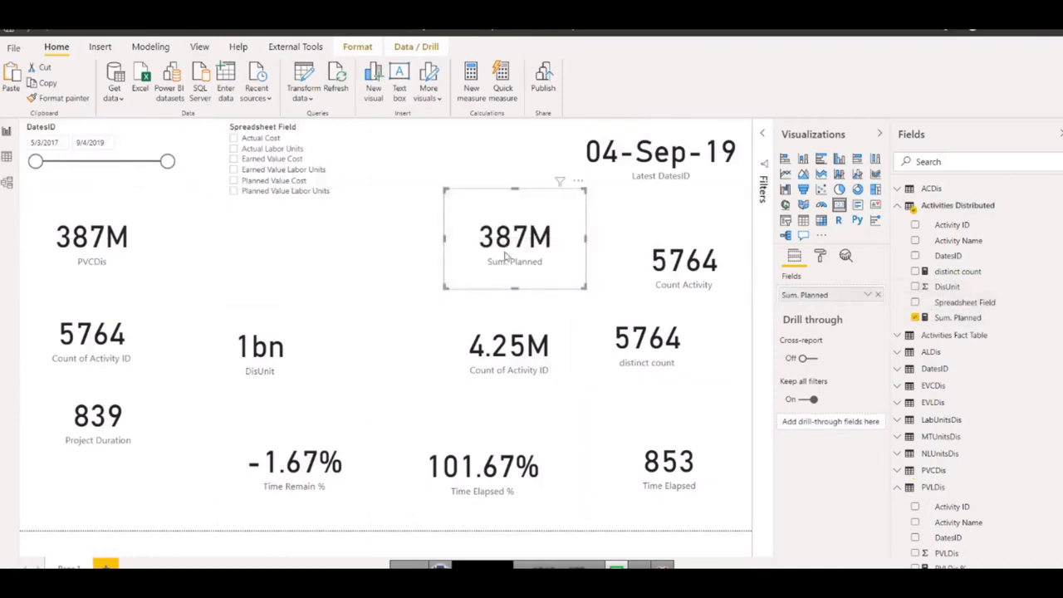
# Change the Spreadsheet Field filter value in the Sum. Planned formula to "earned value cost" and commit the measure.
pyautogui.click(947, 318)
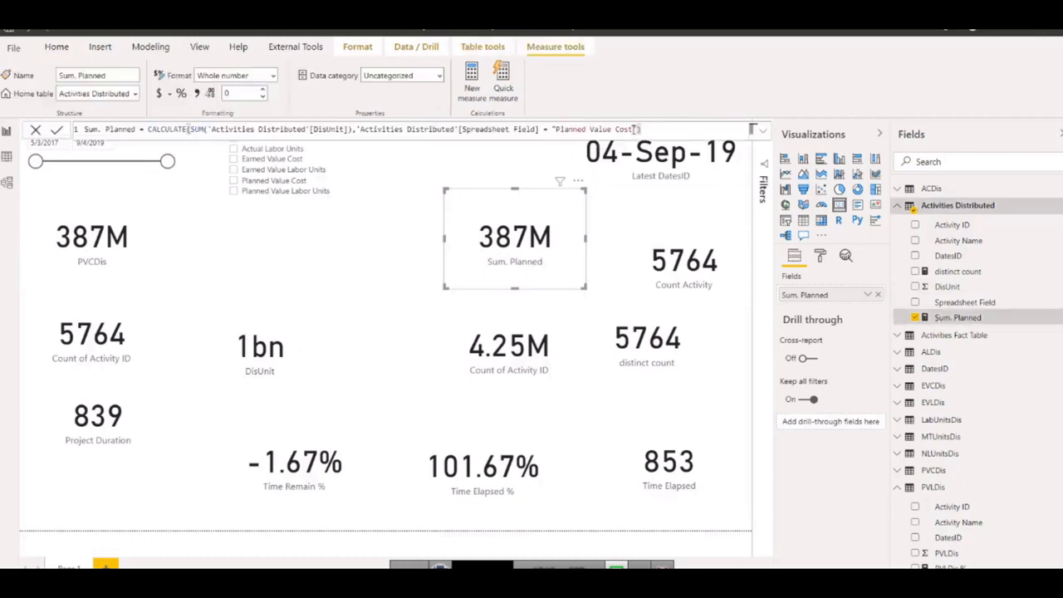
pyautogui.moveTo(633, 129); pyautogui.dragTo(555, 129)
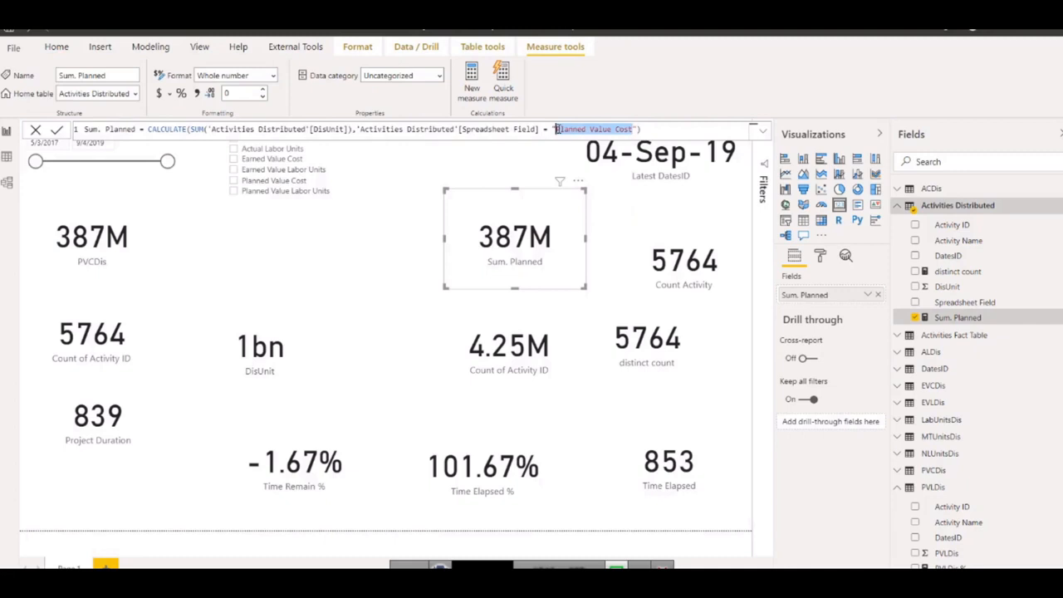
pyautogui.press('BackSpace')
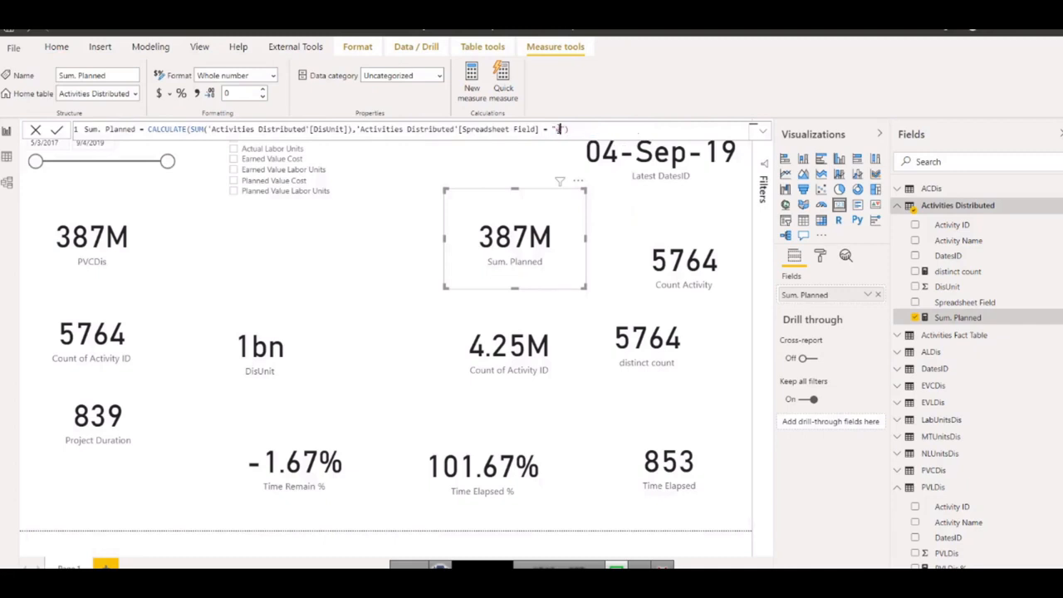
pyautogui.write('Earned value cost')
pyautogui.press('Return')
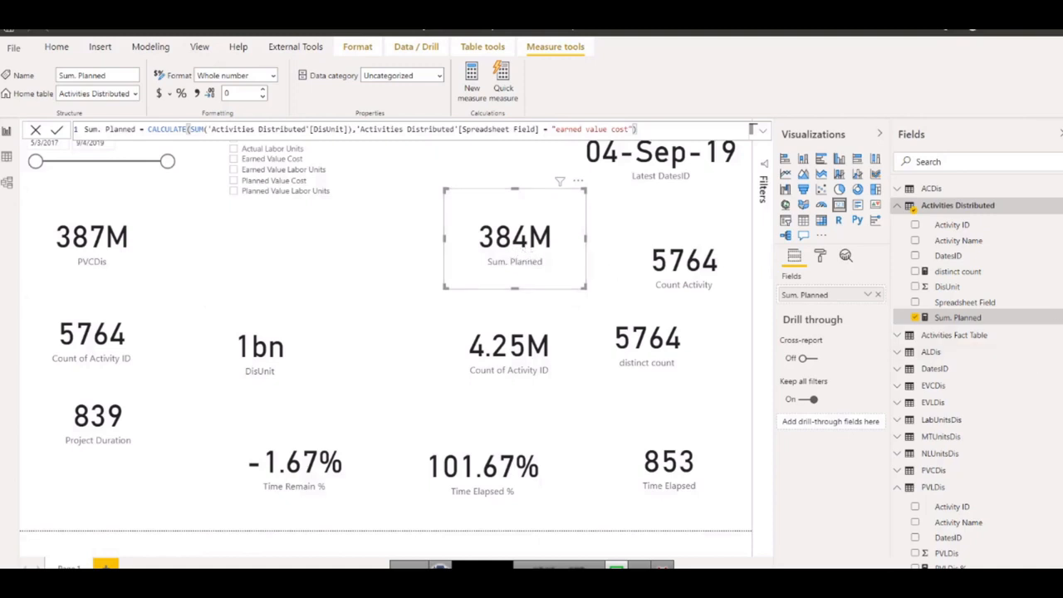
# Duplicate the Sum. Planned card, move the copy beneath the Spreadsheet Field slicer, and replace its field with EVCDis from the EVCDis table.
pyautogui.click(901, 386)
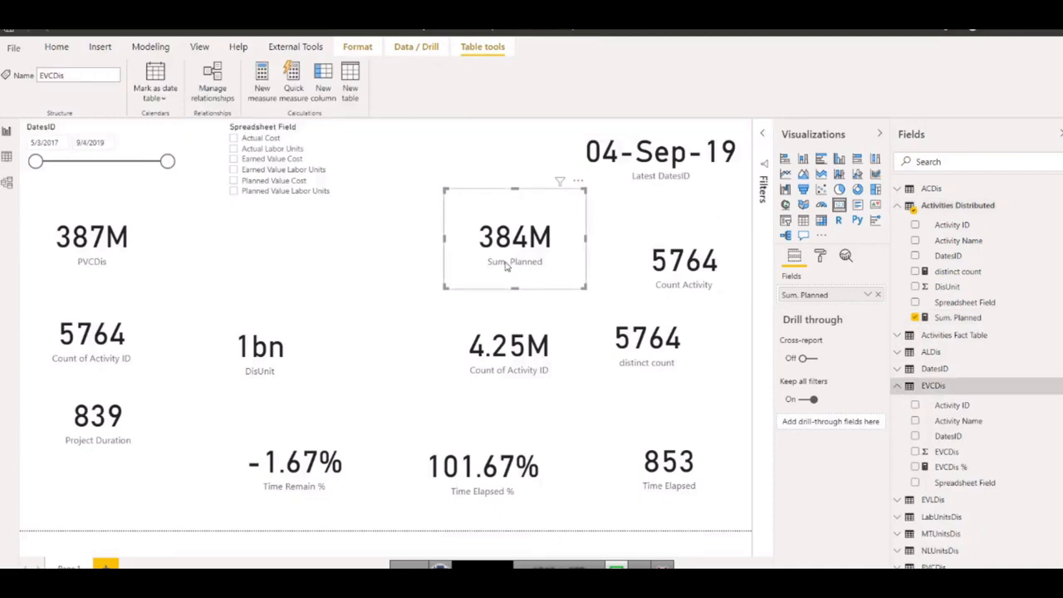
pyautogui.hotkey('ctrl', 'c')
pyautogui.hotkey('ctrl', 'v')
pyautogui.moveTo(499, 255); pyautogui.dragTo(311, 253)
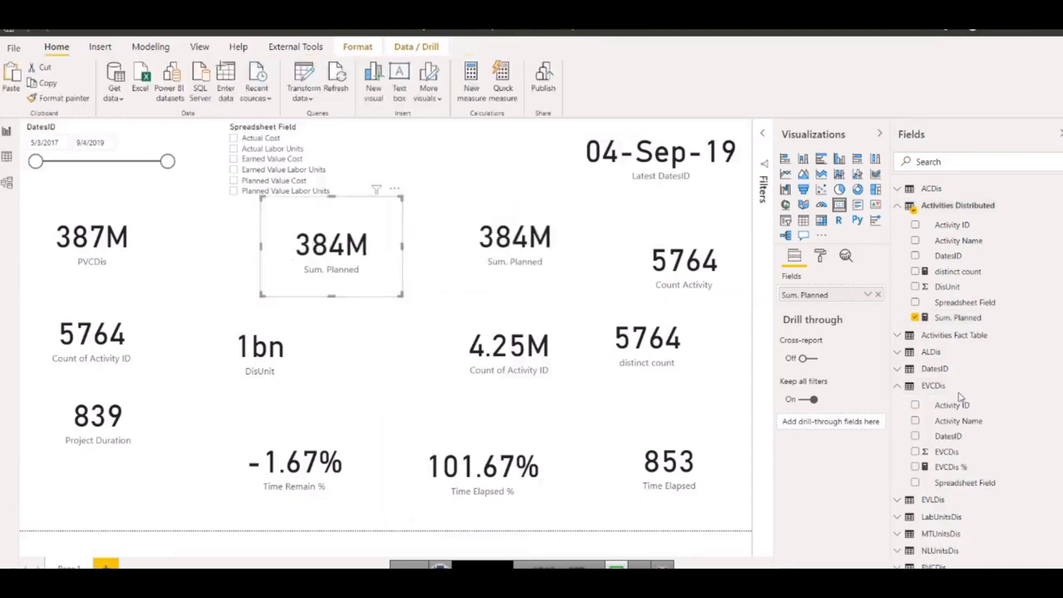
pyautogui.click(878, 295)
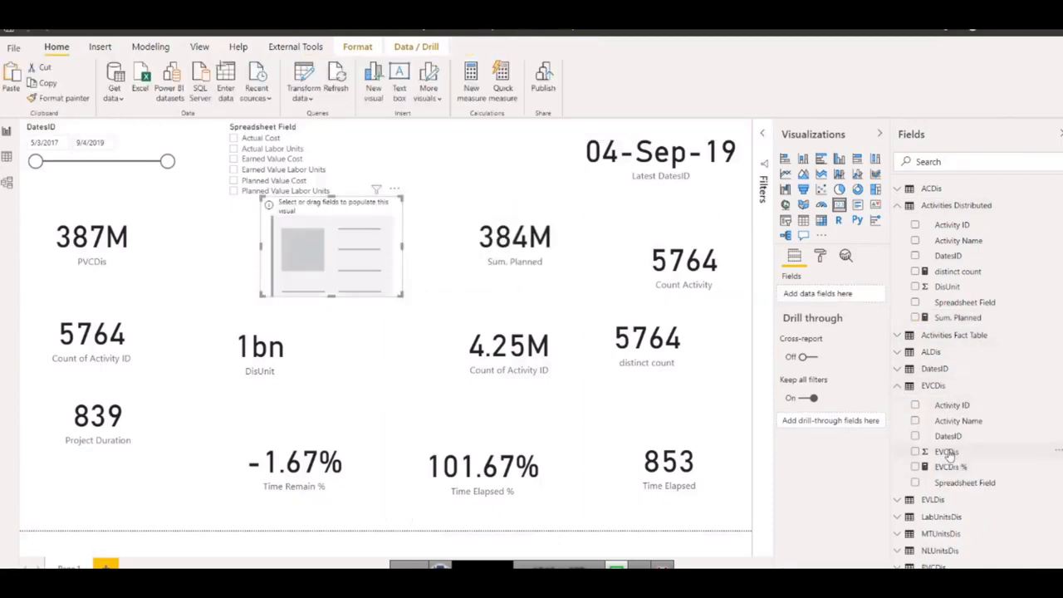
pyautogui.click(949, 454)
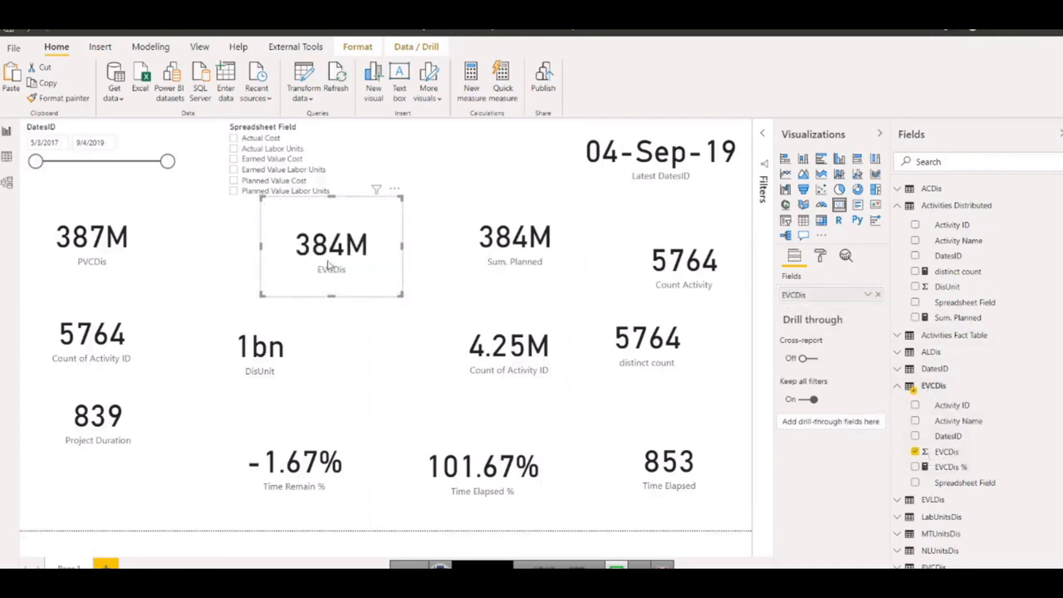
# Reopen the Sum. Planned formula, remove its closing parenthesis, and insert the OR function before the Spreadsheet Field condition.
pyautogui.click(577, 249)
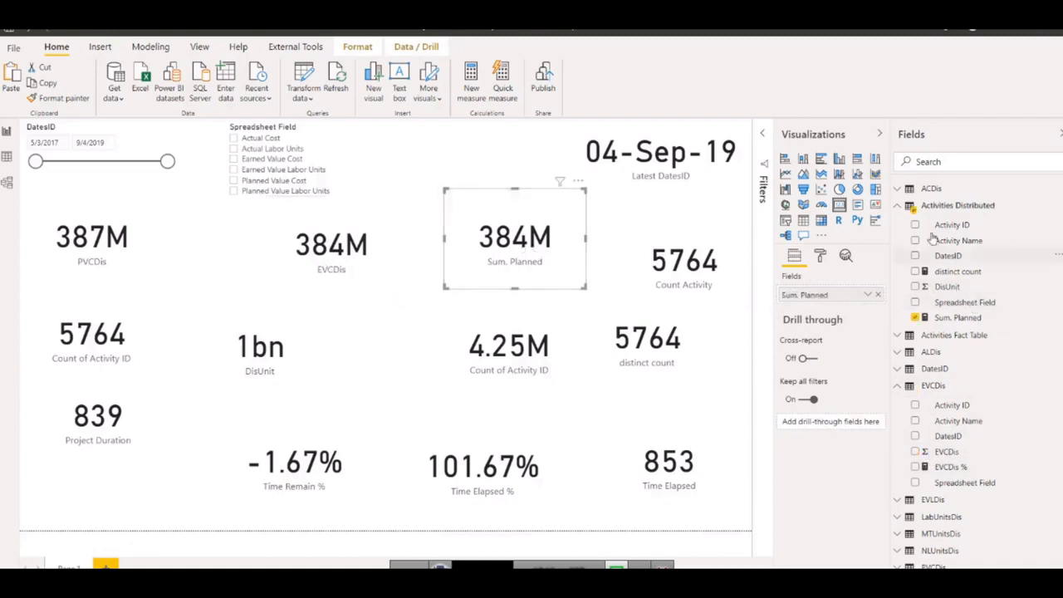
pyautogui.click(957, 318)
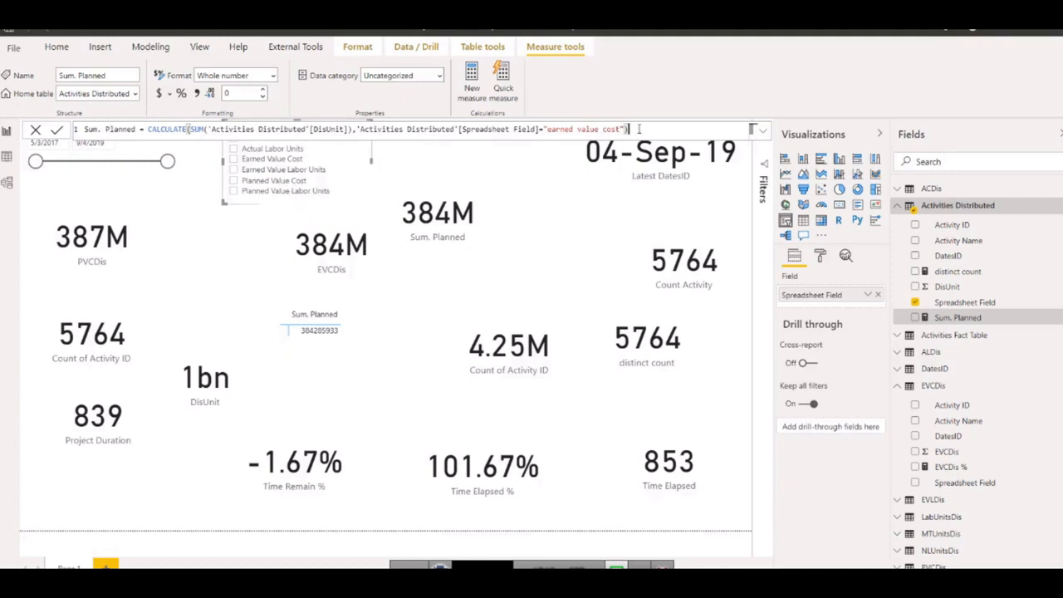
pyautogui.press('BackSpace')
pyautogui.click(356, 130)
pyautogui.write('fi')
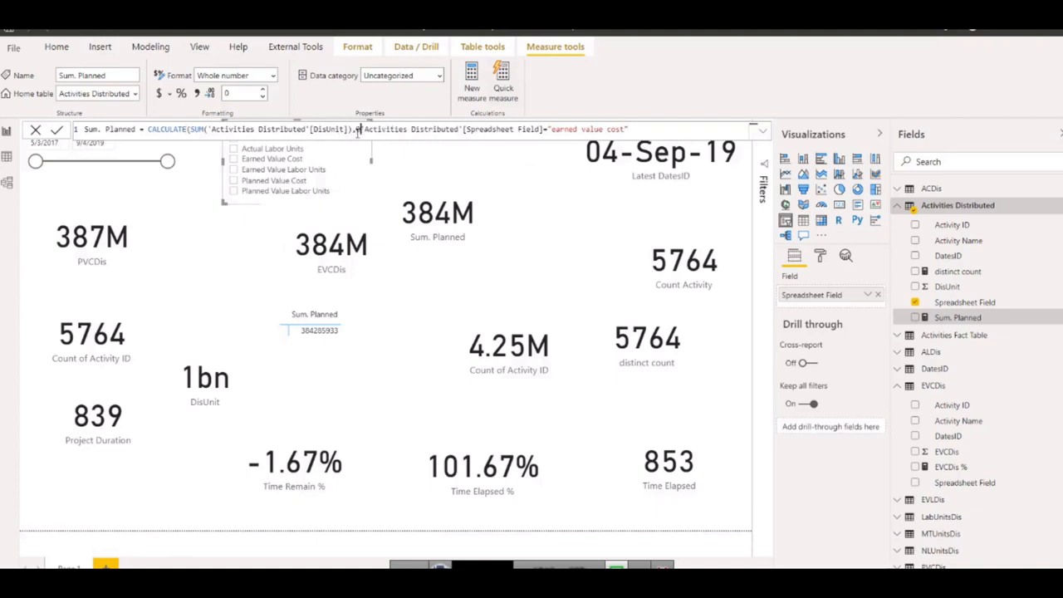
pyautogui.write('l')
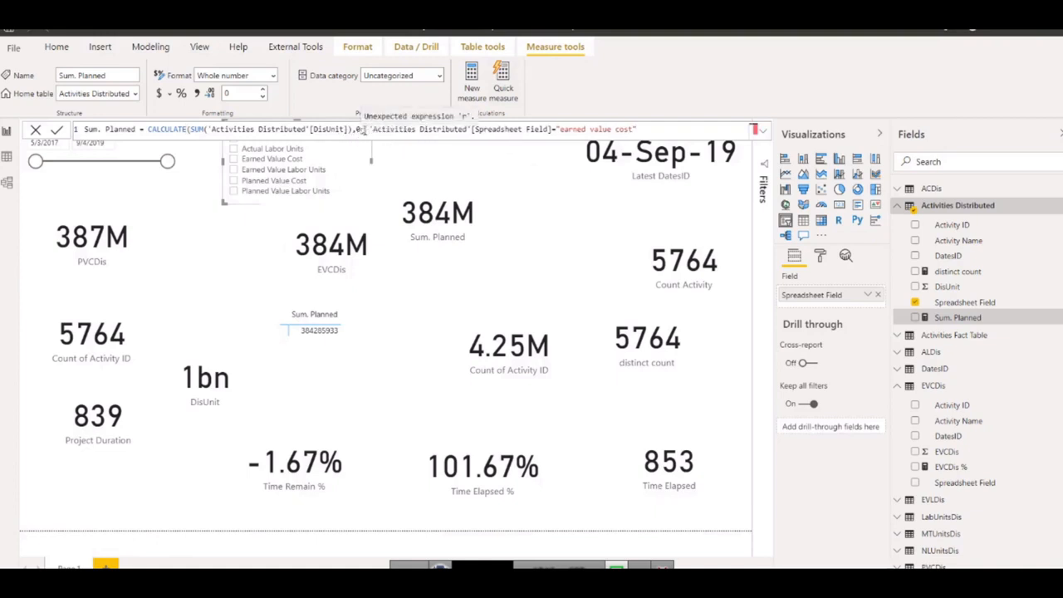
pyautogui.press('BackSpace')
pyautogui.press('BackSpace')
pyautogui.press('BackSpace')
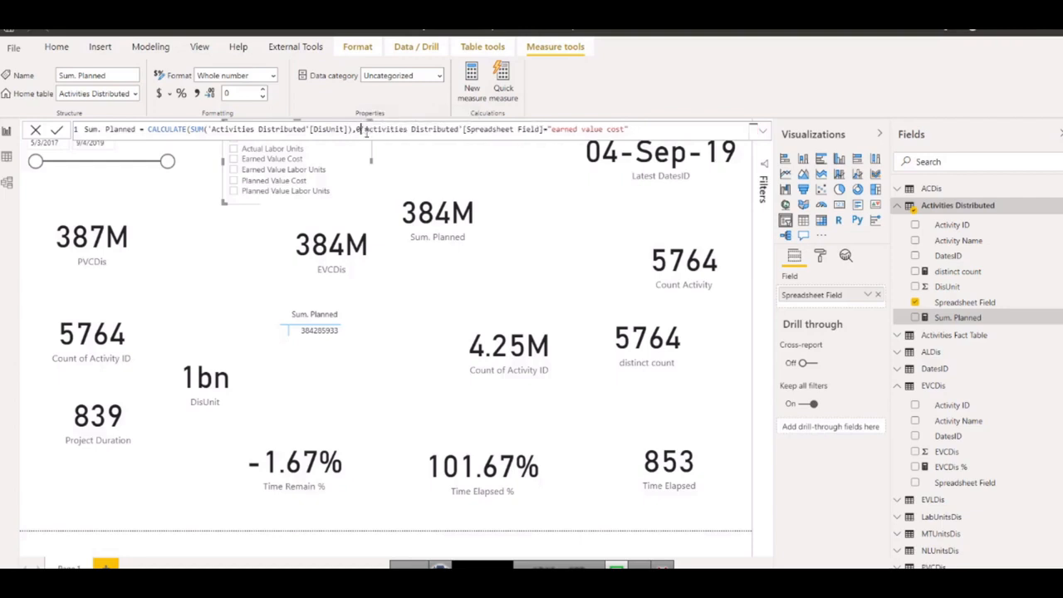
pyautogui.write('OR')
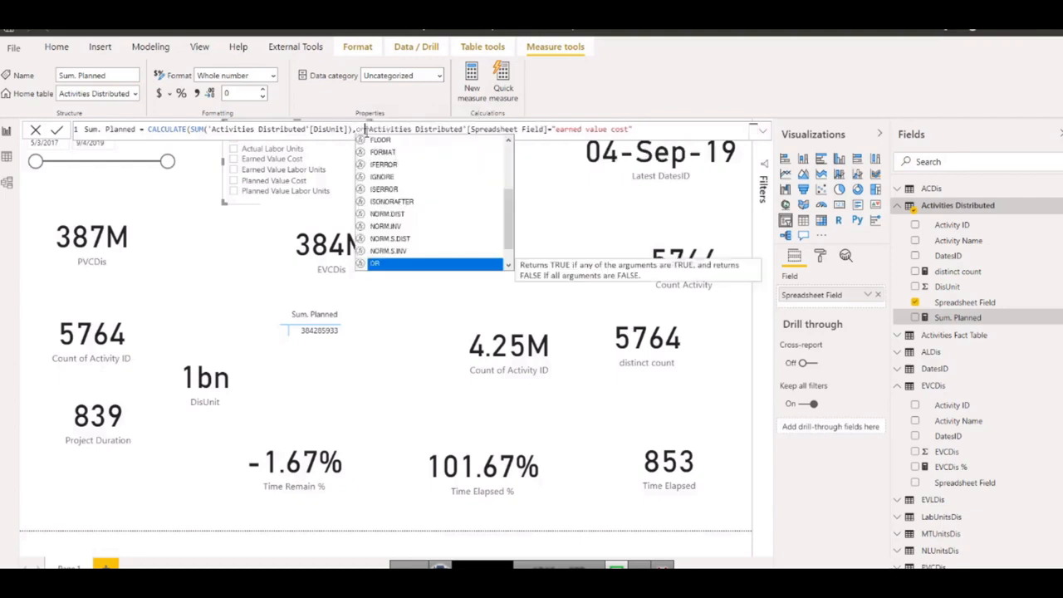
pyautogui.press('Tab')
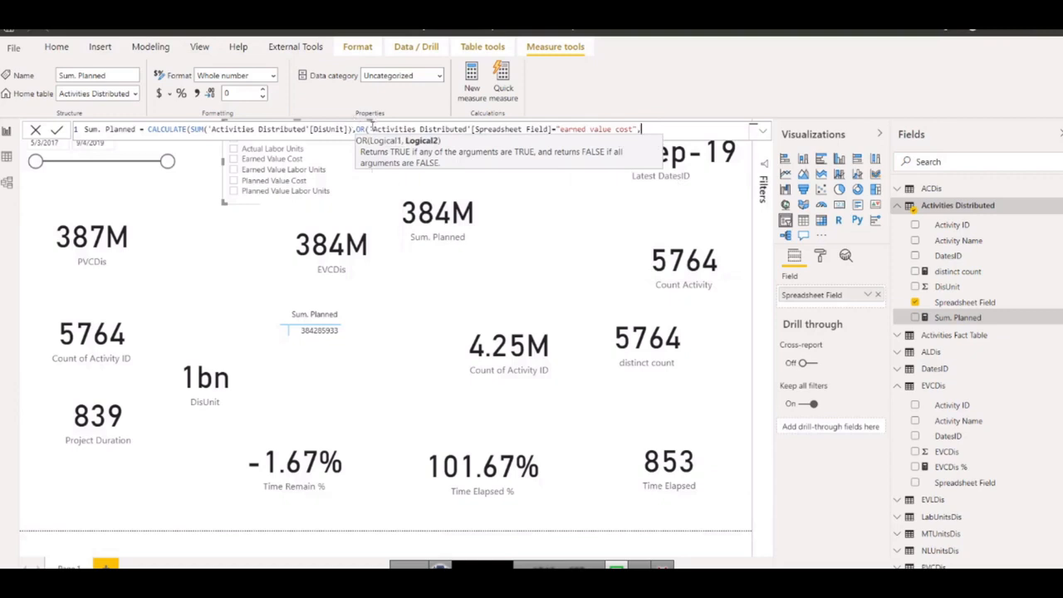
# Add 'Activities Distributed'[Spreadsheet Field]="planned value cost" as the second OR argument by copying and adapting the first condition.
pyautogui.moveTo(371, 129); pyautogui.dragTo(637, 129)
pyautogui.hotkey('ctrl', 'c')
pyautogui.press('Right')
pyautogui.write(',')
pyautogui.hotkey('ctrl', 'v')
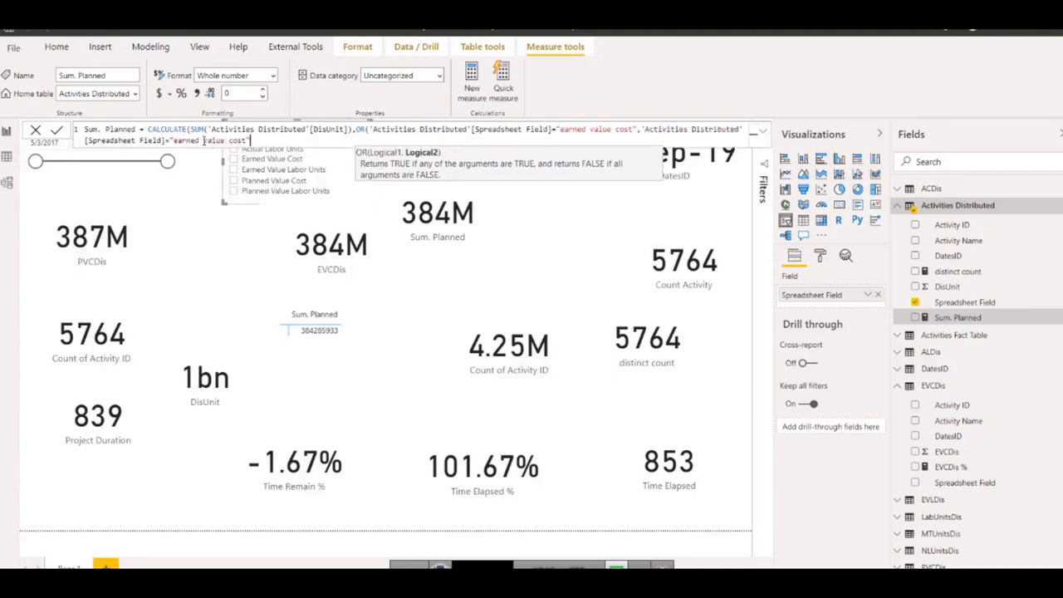
pyautogui.moveTo(201, 140); pyautogui.dragTo(188, 140)
pyautogui.write('planned')
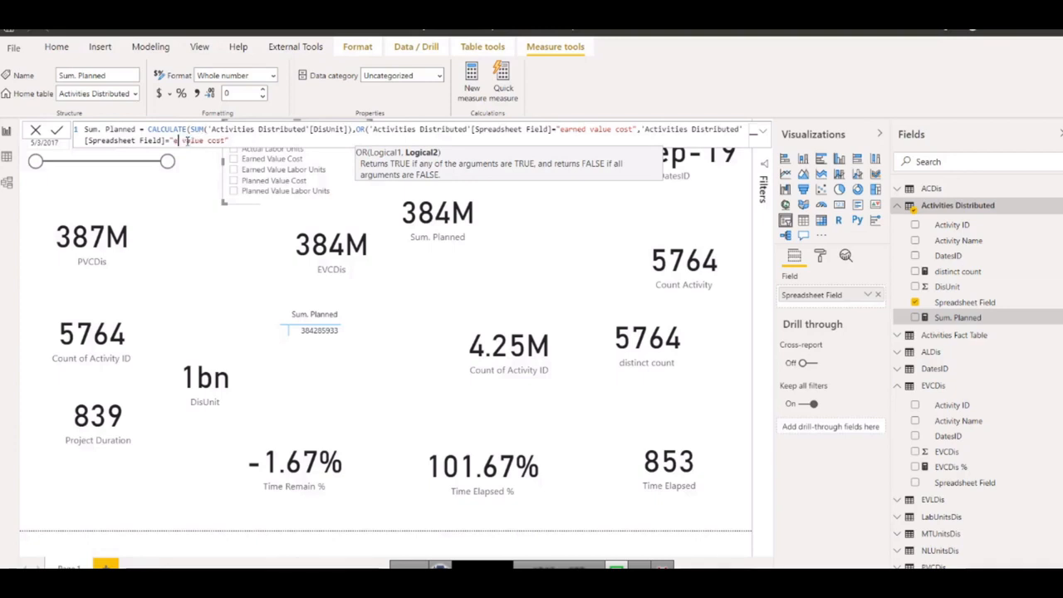
pyautogui.write('d')
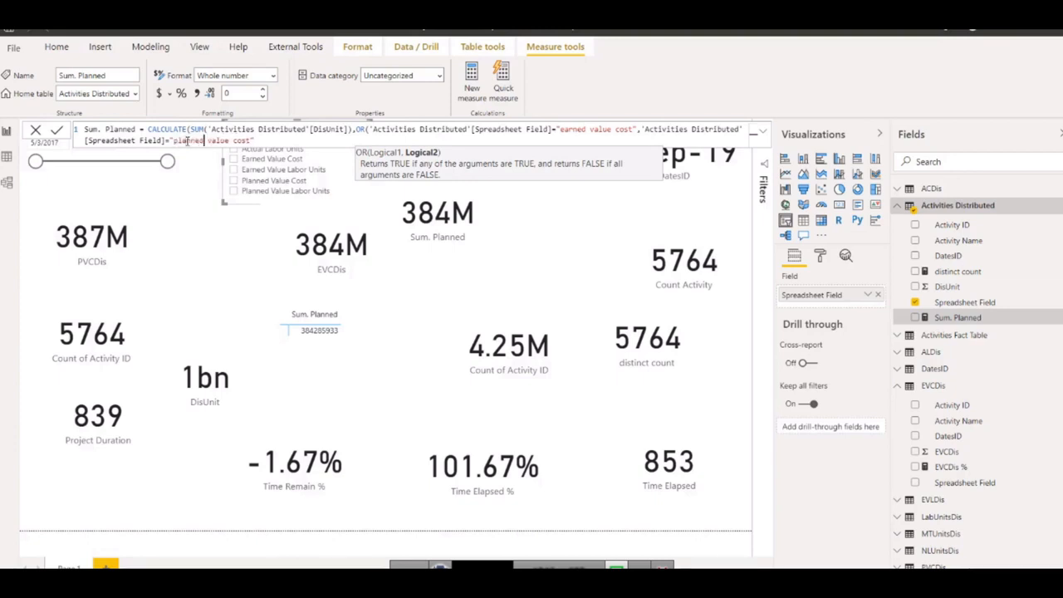
pyautogui.write('))')
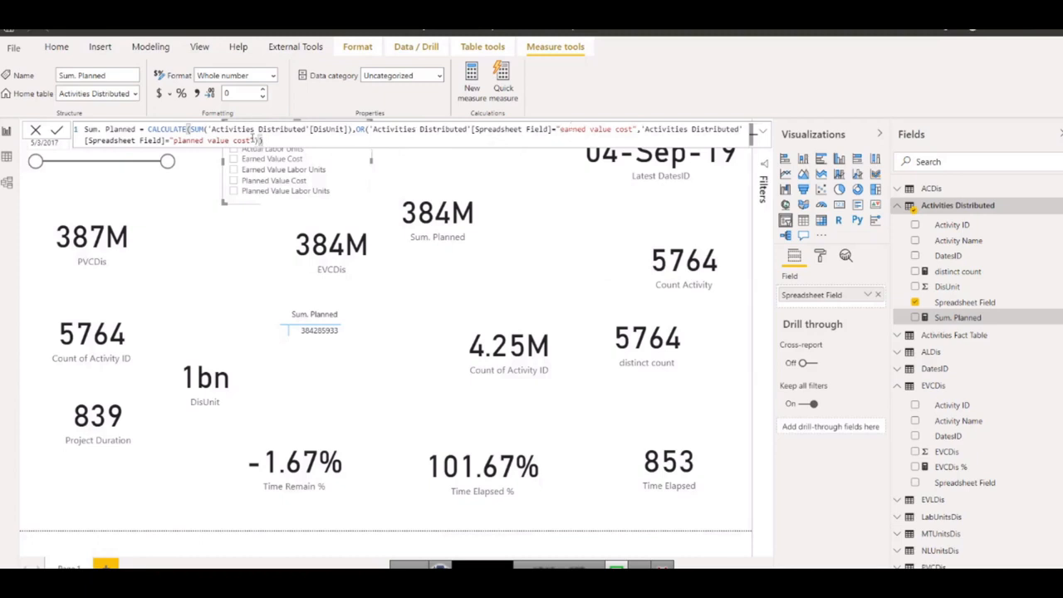
# Close and commit the OR version of Sum. Planned, and select Planned Value Cost and Earned Value Cost together in the Spreadsheet Field slicer.
pyautogui.click(56, 132)
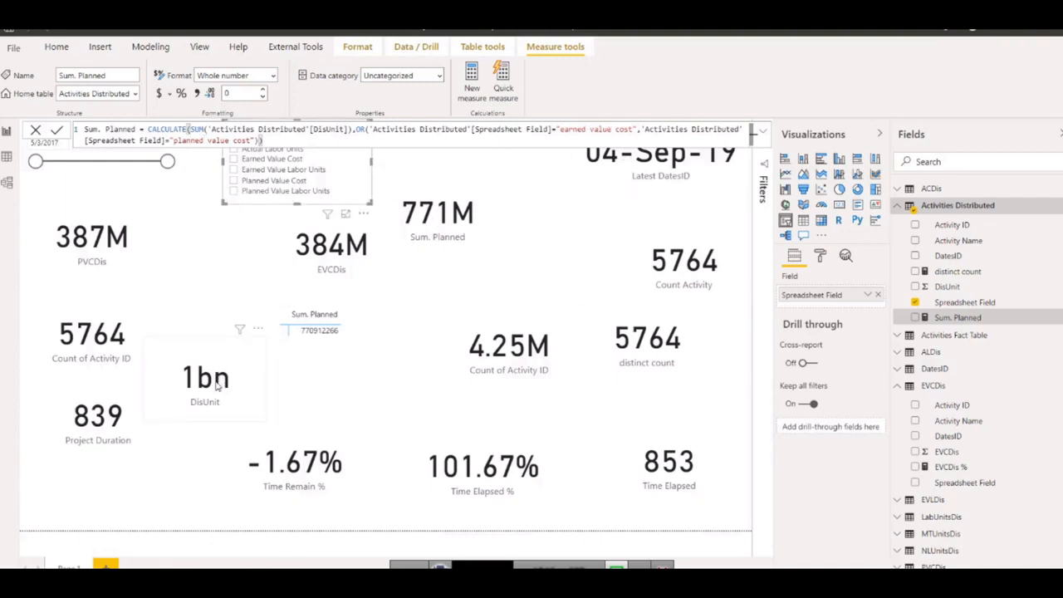
pyautogui.click(233, 181)
pyautogui.click(233, 159)
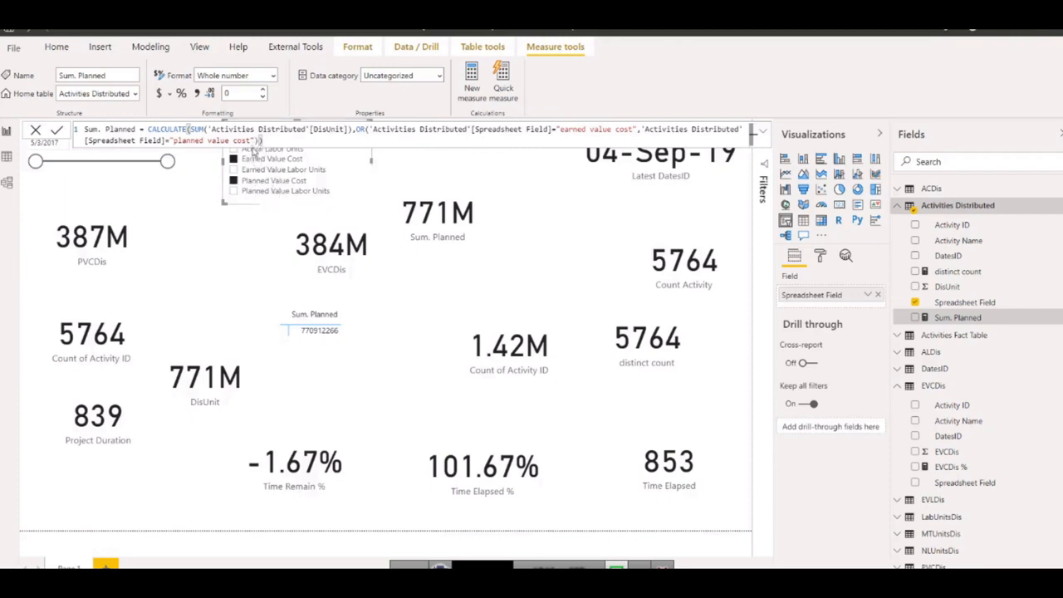
# Remove the OR function from the Sum. Planned formula and join its two Spreadsheet Field conditions with the || operator instead.
pyautogui.click(363, 129)
pyautogui.press('BackSpace')
pyautogui.press('BackSpace')
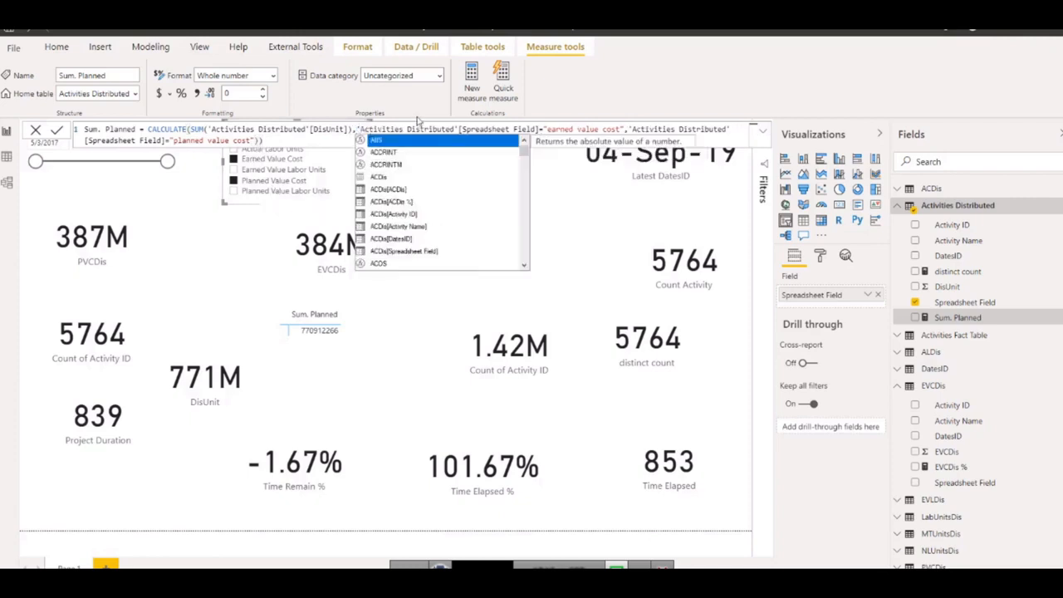
pyautogui.click(633, 134)
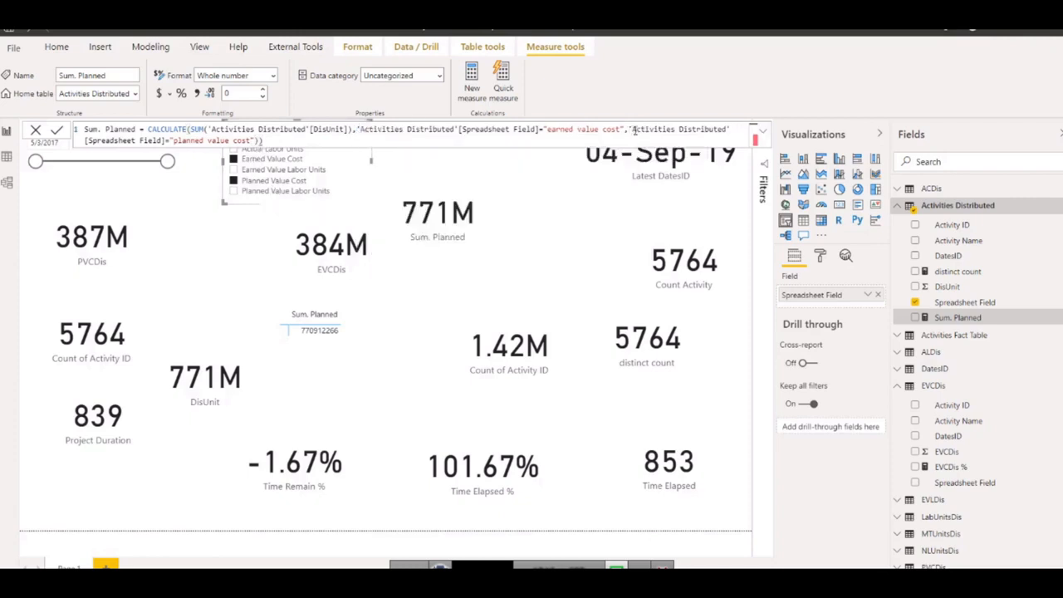
pyautogui.press('BackSpace')
pyautogui.write('||')
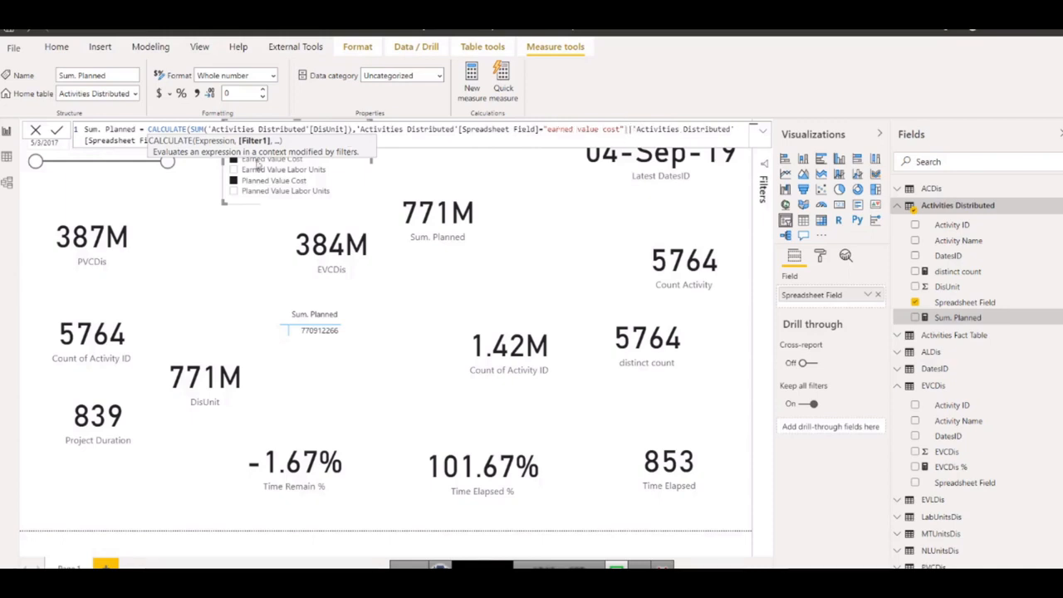
# Append a third || condition to the Sum. Planned filter: 'Activities Distributed'[Spreadsheet Field]="planned value labor units".
pyautogui.click(397, 144)
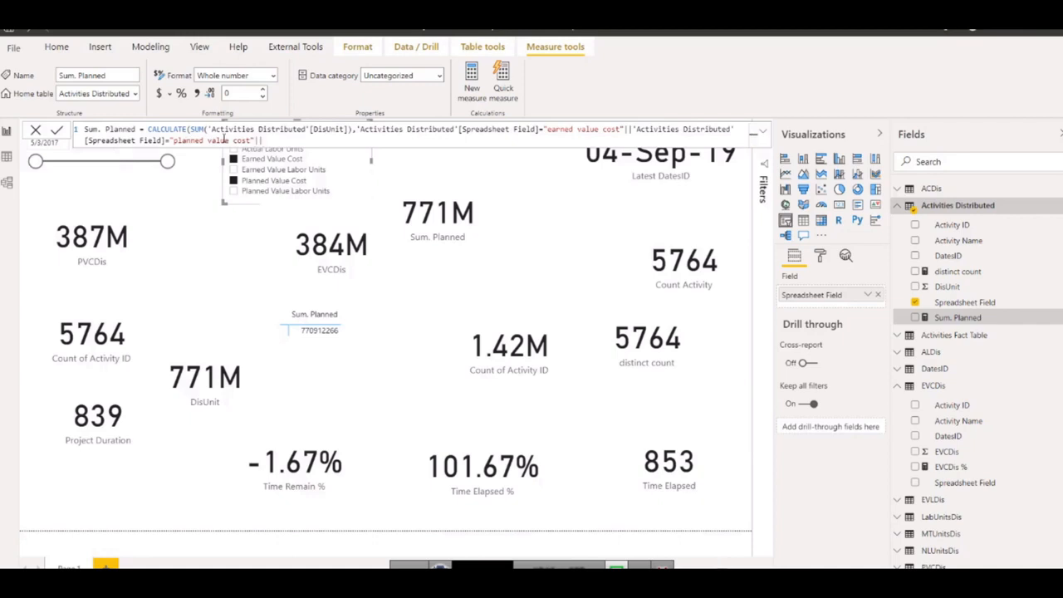
pyautogui.moveTo(358, 131); pyautogui.dragTo(623, 129)
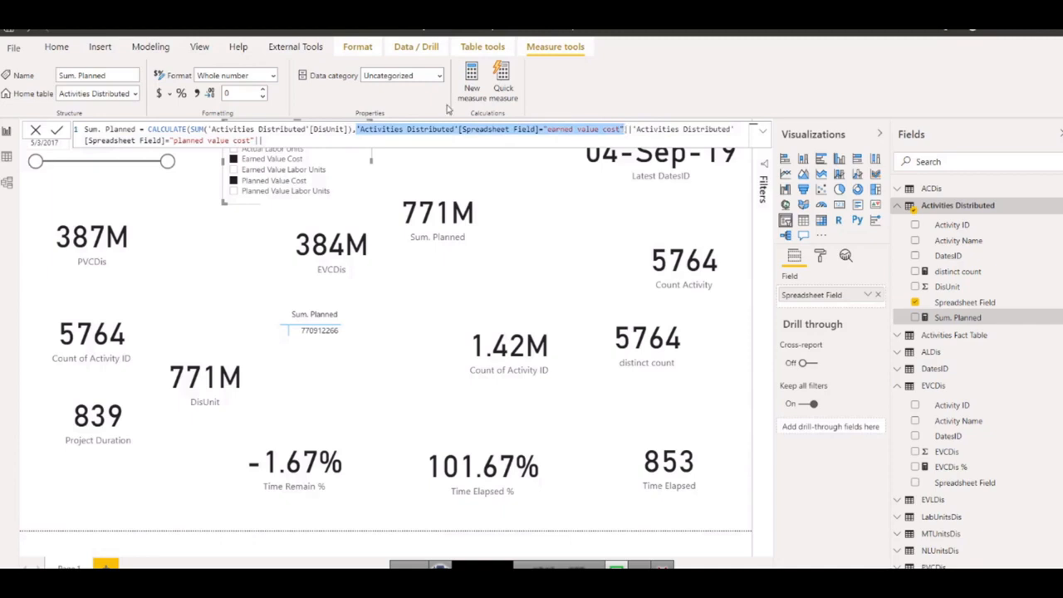
pyautogui.click(285, 138)
pyautogui.hotkey('ctrl', 'v')
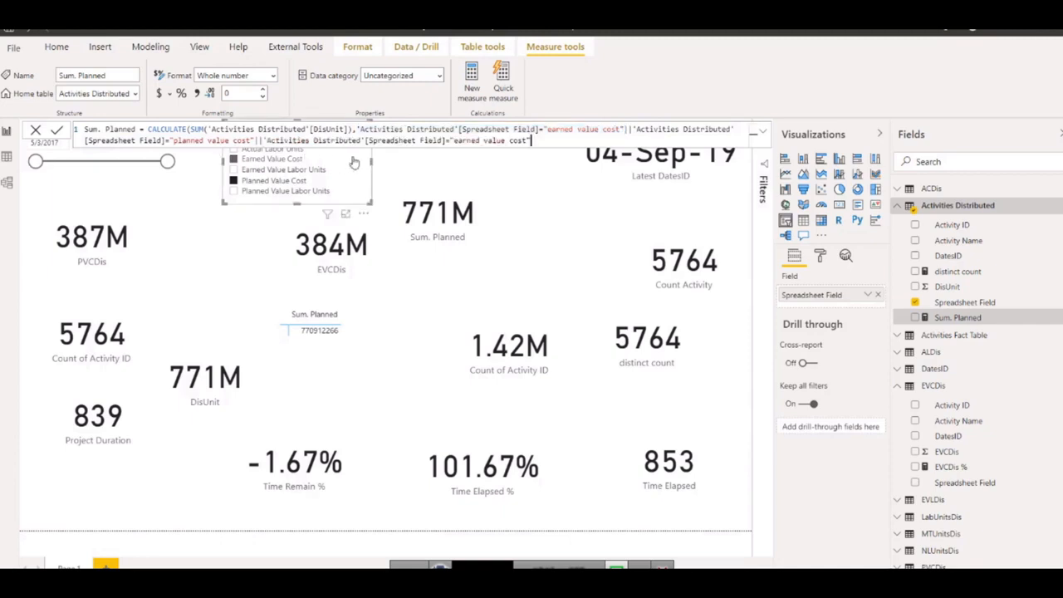
pyautogui.press('BackSpace')
pyautogui.press('BackSpace')
pyautogui.press('BackSpace')
pyautogui.press('BackSpace')
pyautogui.press('BackSpace')
pyautogui.press('BackSpace')
pyautogui.press('BackSpace')
pyautogui.press('BackSpace')
pyautogui.press('BackSpace')
pyautogui.press('BackSpace')
pyautogui.press('BackSpace')
pyautogui.press('BackSpace')
pyautogui.press('BackSpace')
pyautogui.press('BackSpace')
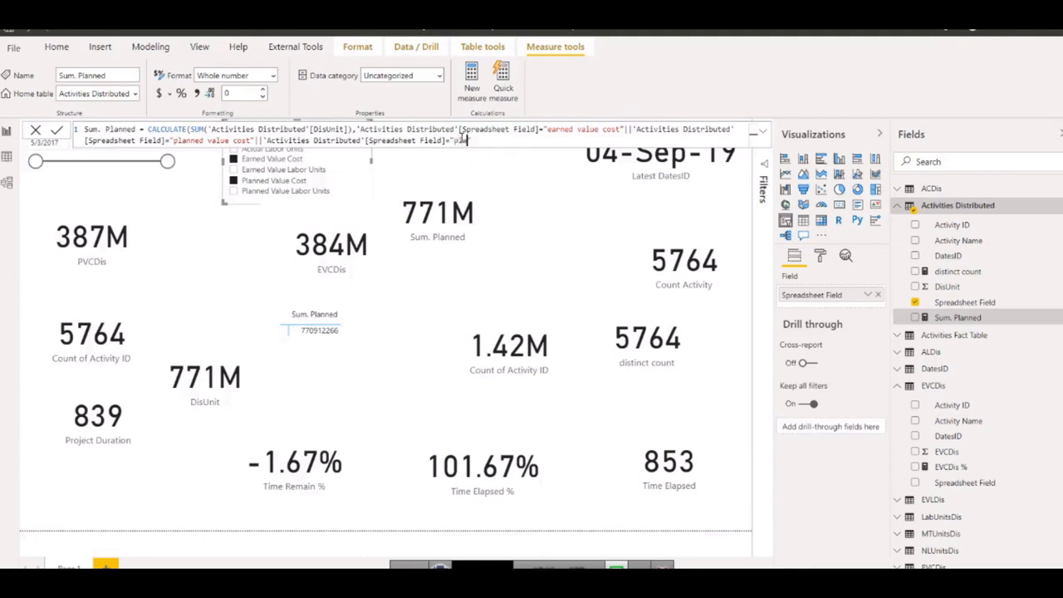
pyautogui.write('planned value labor units')
pyautogui.click(574, 140)
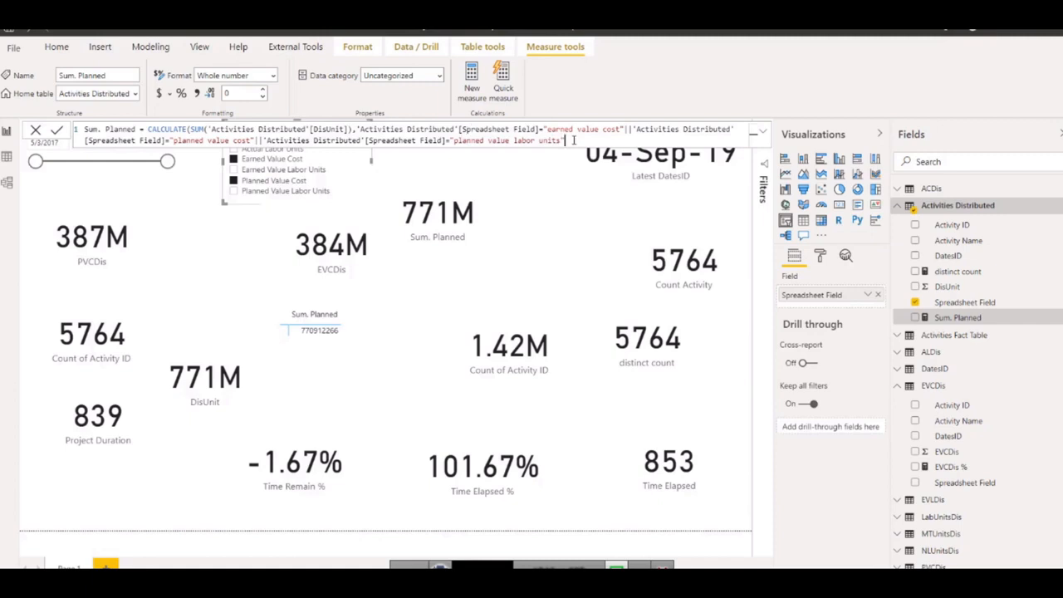
# Close and commit the three-condition Sum. Planned formula, and add Planned Value Labor Units to the Spreadsheet Field slicer selection.
pyautogui.write(')')
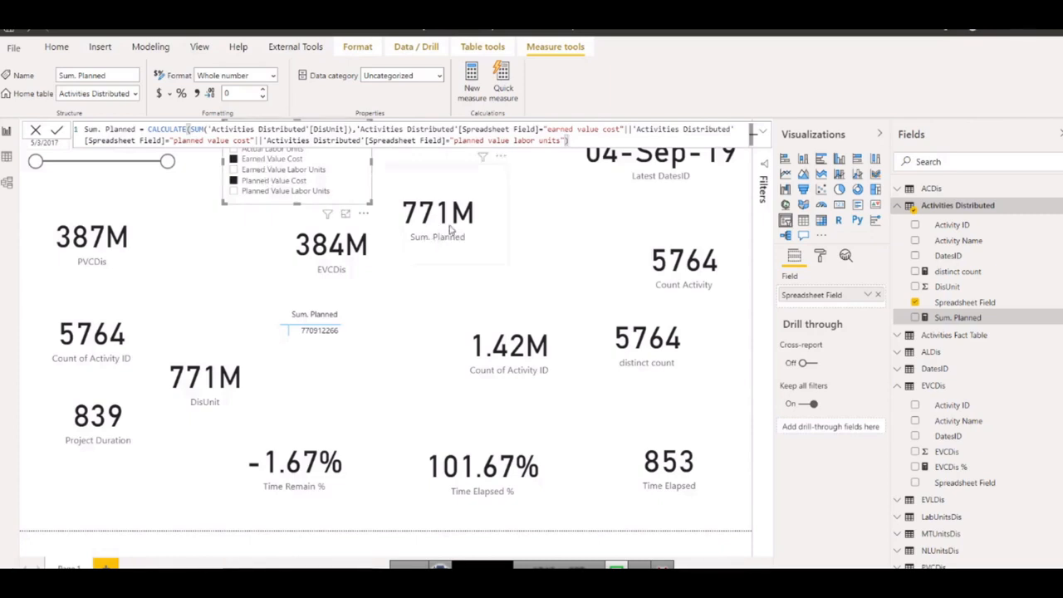
pyautogui.click(56, 131)
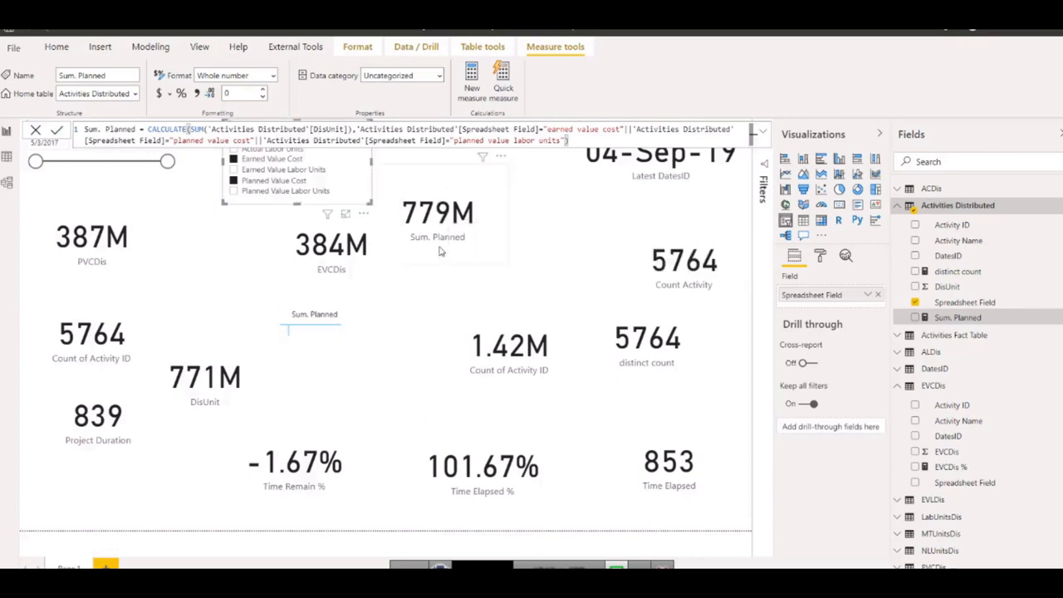
pyautogui.moveTo(438, 220)
pyautogui.click(234, 192)
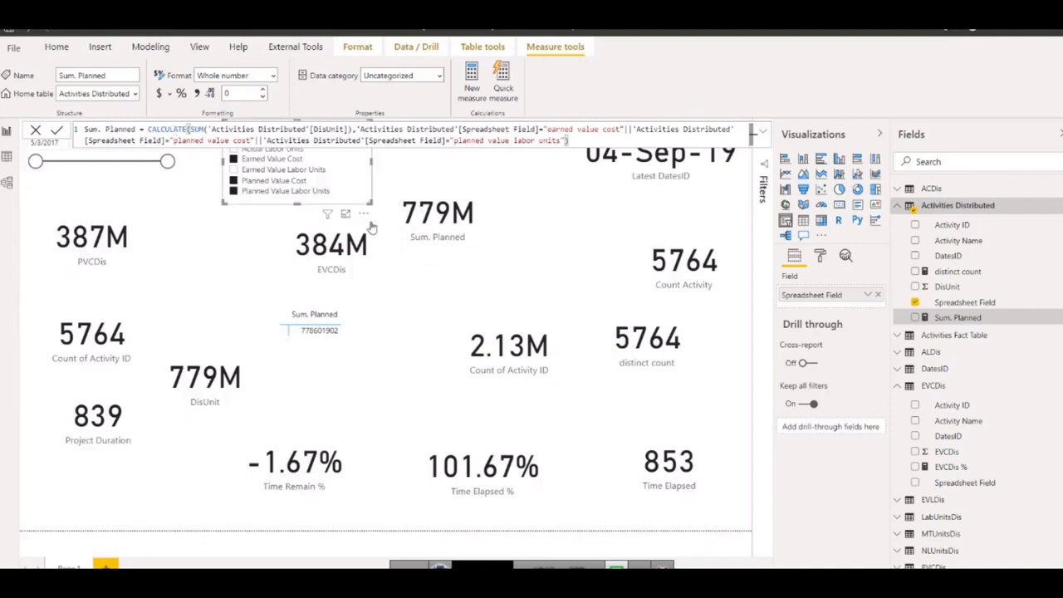
# Move the EVCDis card beside PVCDis and the Sum. Planned card beside Count Activity, and clear the Spreadsheet Field slicer selection.
pyautogui.moveTo(324, 273); pyautogui.dragTo(216, 272)
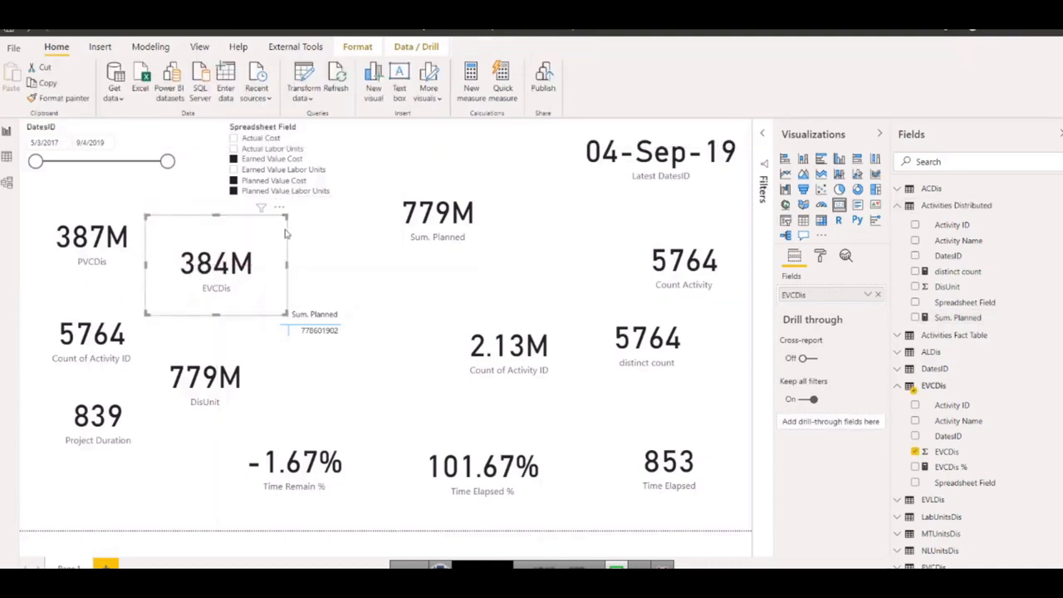
pyautogui.moveTo(286, 217); pyautogui.dragTo(266, 229)
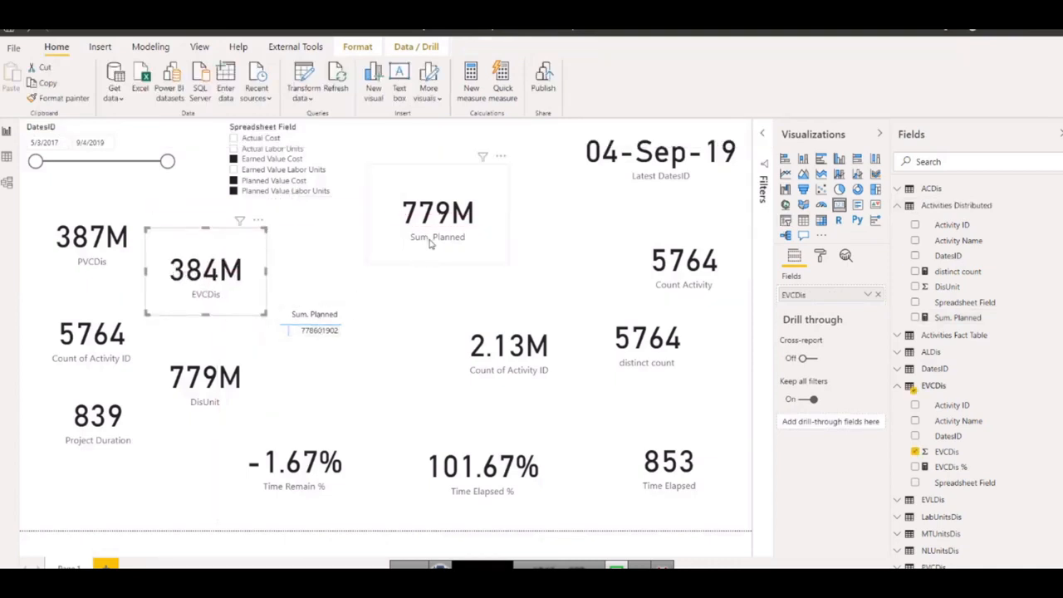
pyautogui.moveTo(447, 222); pyautogui.dragTo(572, 248)
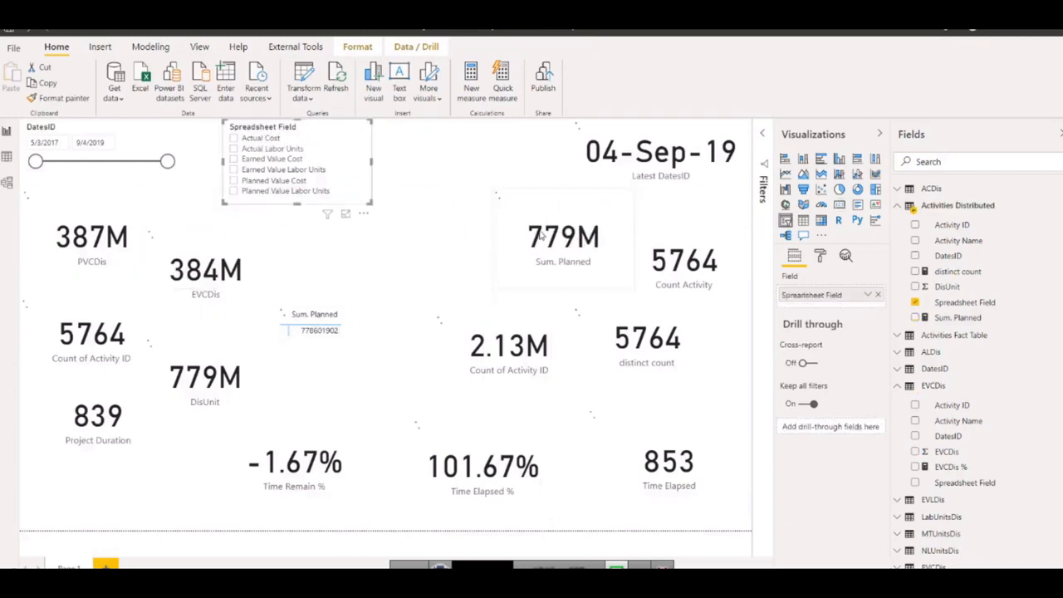
pyautogui.click(348, 126)
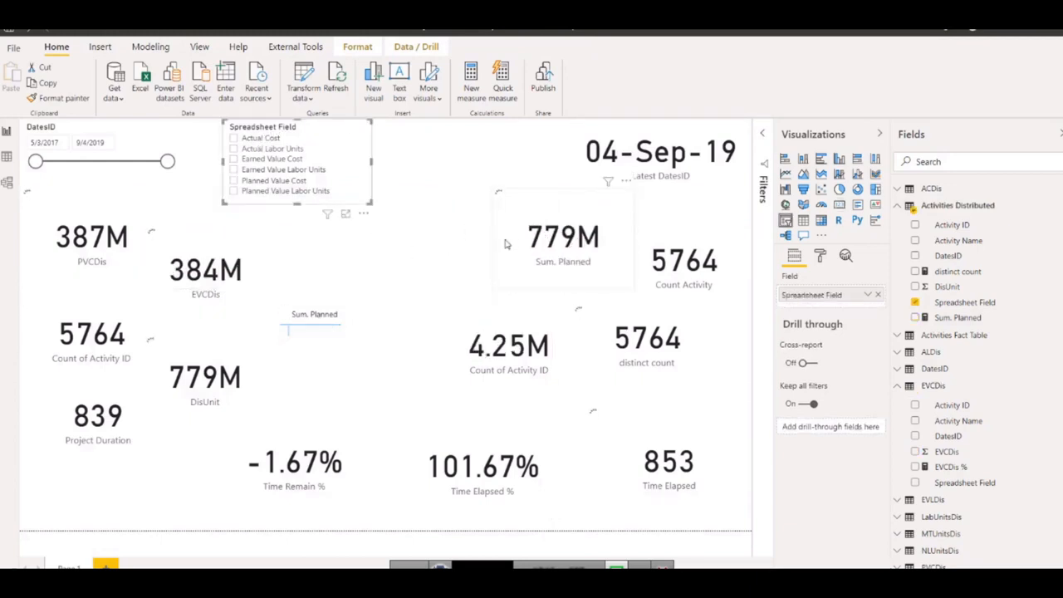
pyautogui.click(98, 259)
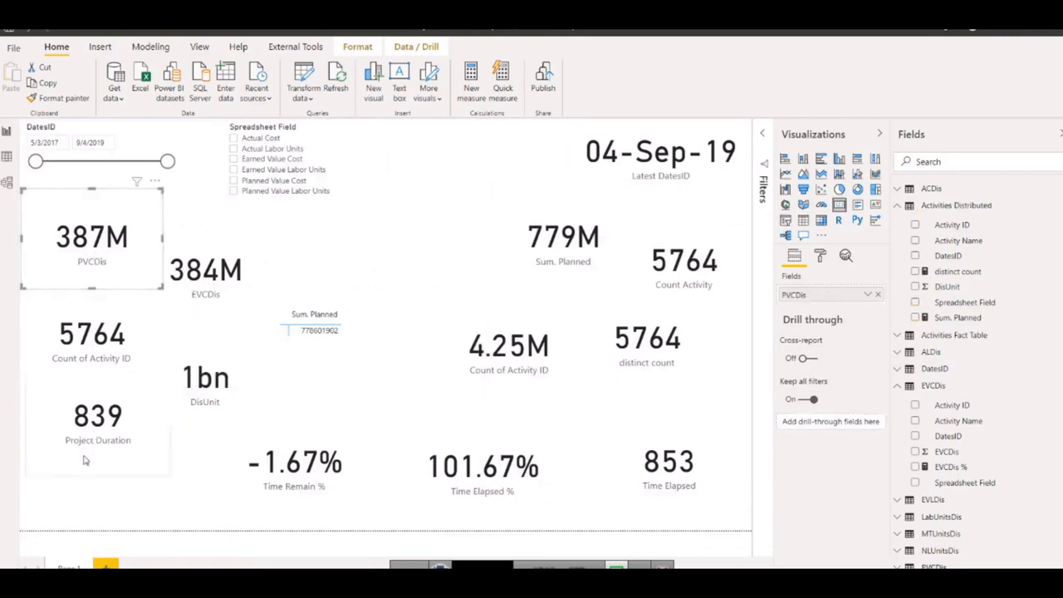
# Spread out the lower cards: lower Project Duration, bring Time Remain % closer to it, and shift DisUnit and Time Elapsed % to the right.
pyautogui.moveTo(87, 457); pyautogui.dragTo(80, 495)
pyautogui.moveTo(311, 471); pyautogui.dragTo(258, 482)
pyautogui.moveTo(222, 395); pyautogui.dragTo(367, 396)
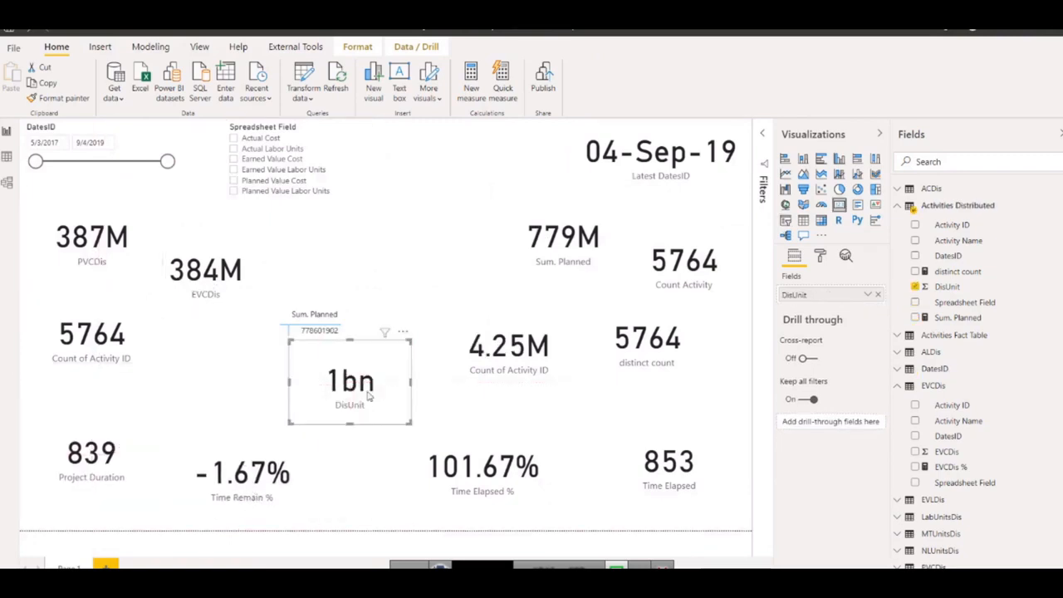
pyautogui.moveTo(466, 485); pyautogui.dragTo(476, 497)
# Place the DisUnit card beneath EVCDis, the Sum. Planned matrix to its lower right, and the Time Elapsed % card beside Time Elapsed.
pyautogui.moveTo(330, 343); pyautogui.dragTo(350, 413)
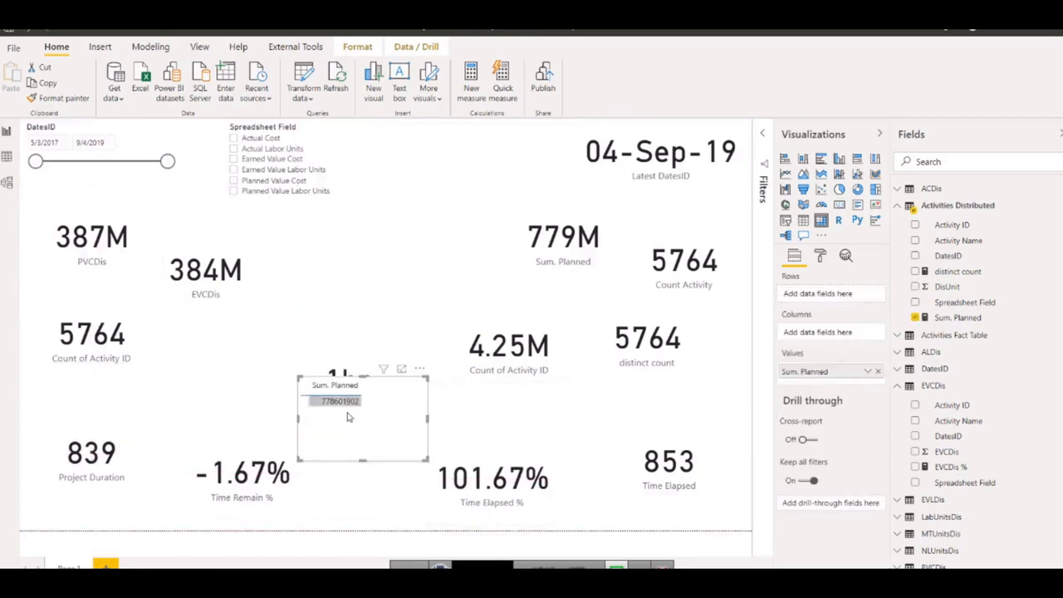
pyautogui.press('Delete')
pyautogui.click(335, 363)
pyautogui.moveTo(335, 363); pyautogui.dragTo(236, 347)
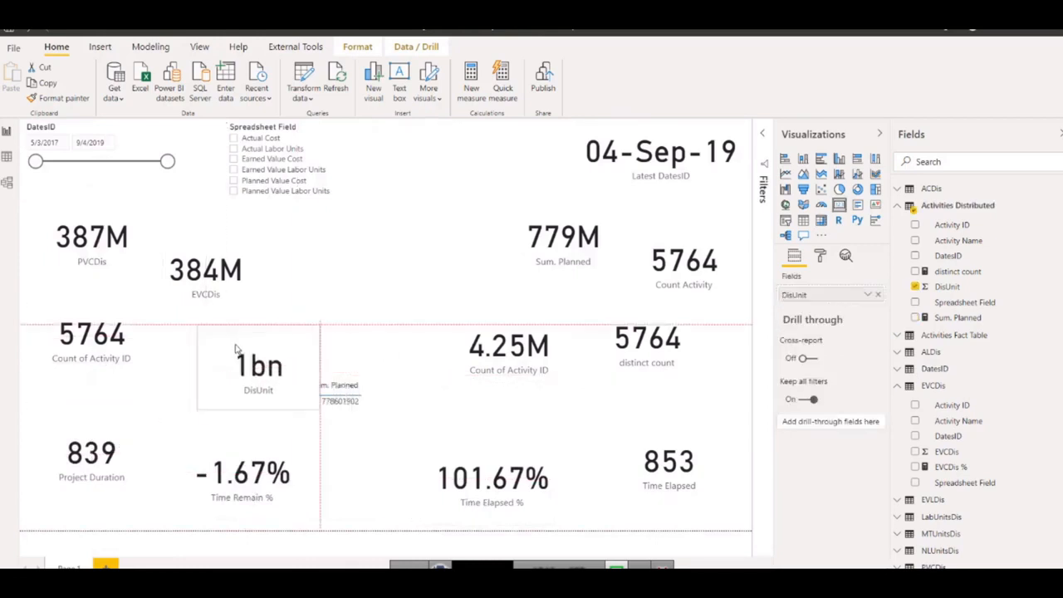
pyautogui.click(369, 411)
pyautogui.moveTo(371, 413); pyautogui.dragTo(386, 423)
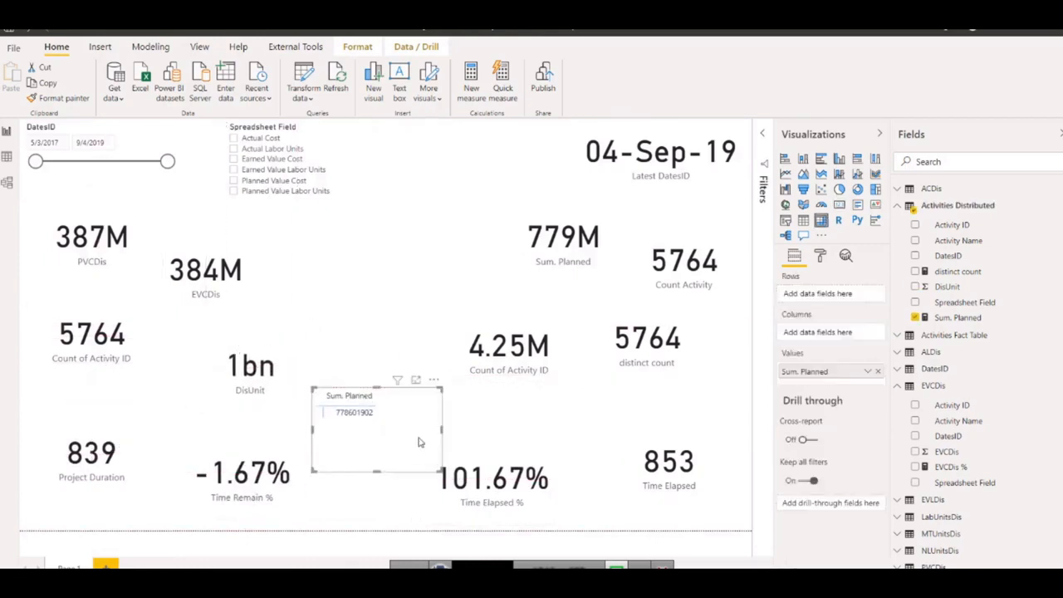
pyautogui.click(539, 429)
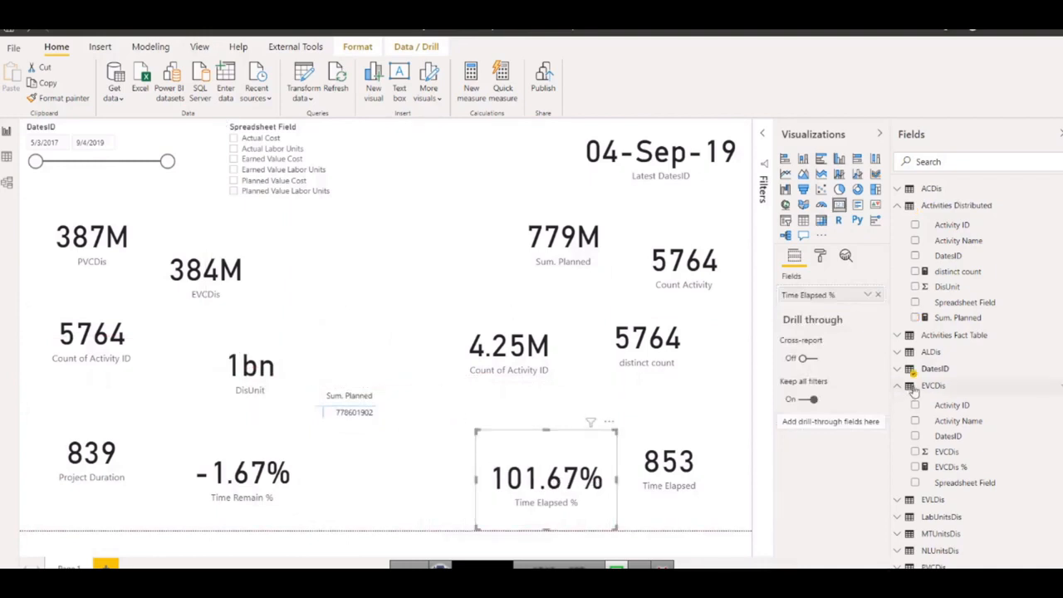
# Collapse the Activities Distributed table and start a new quick measure based on the PVLDis column of the PVLDis table.
pyautogui.click(899, 209)
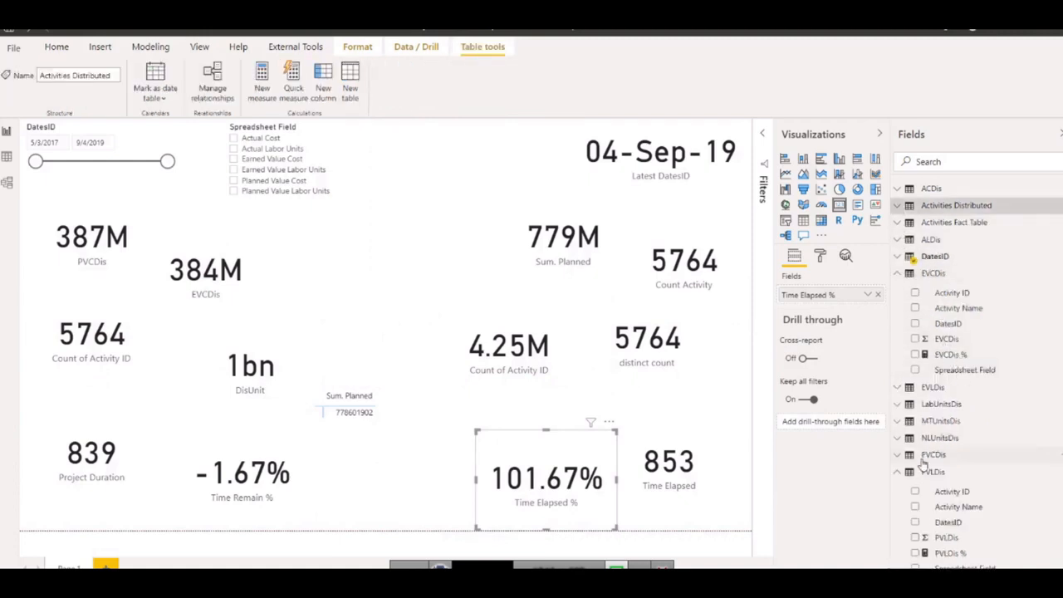
pyautogui.scroll(-1, 923, 465)
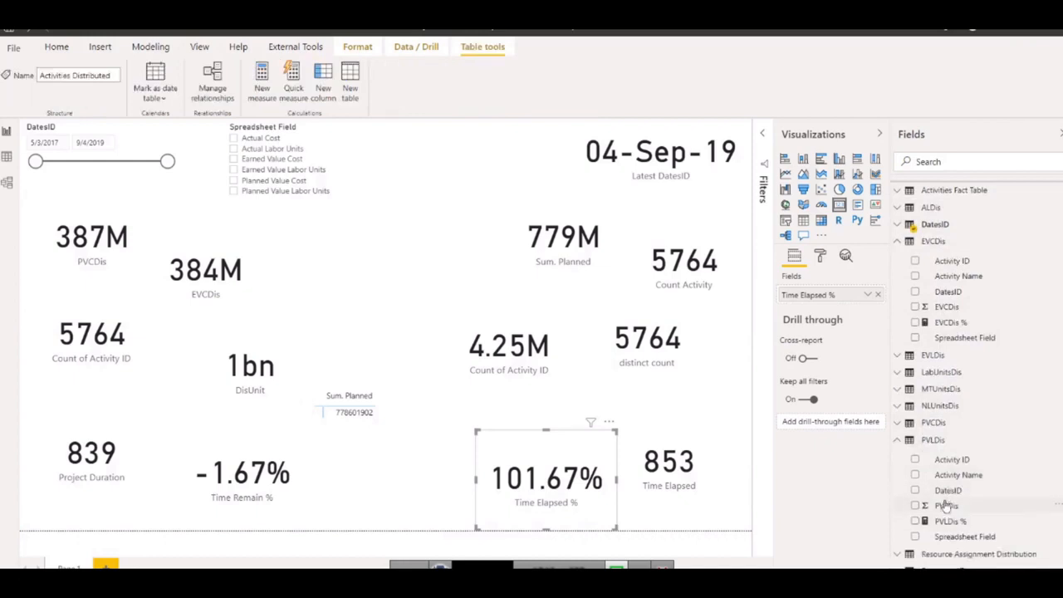
pyautogui.click(945, 507)
pyautogui.rightClick(945, 507)
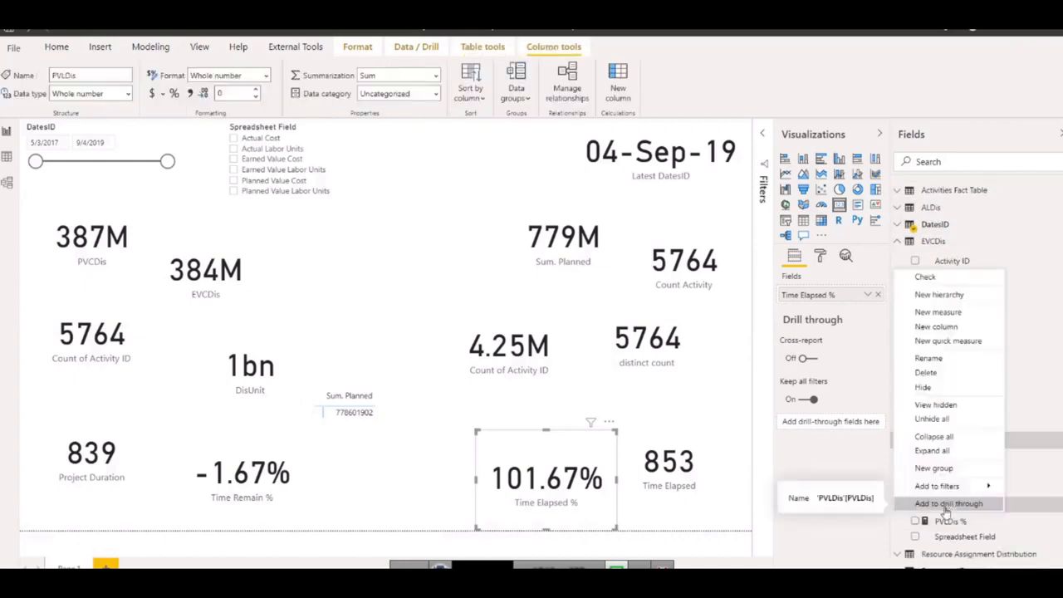
pyautogui.click(938, 340)
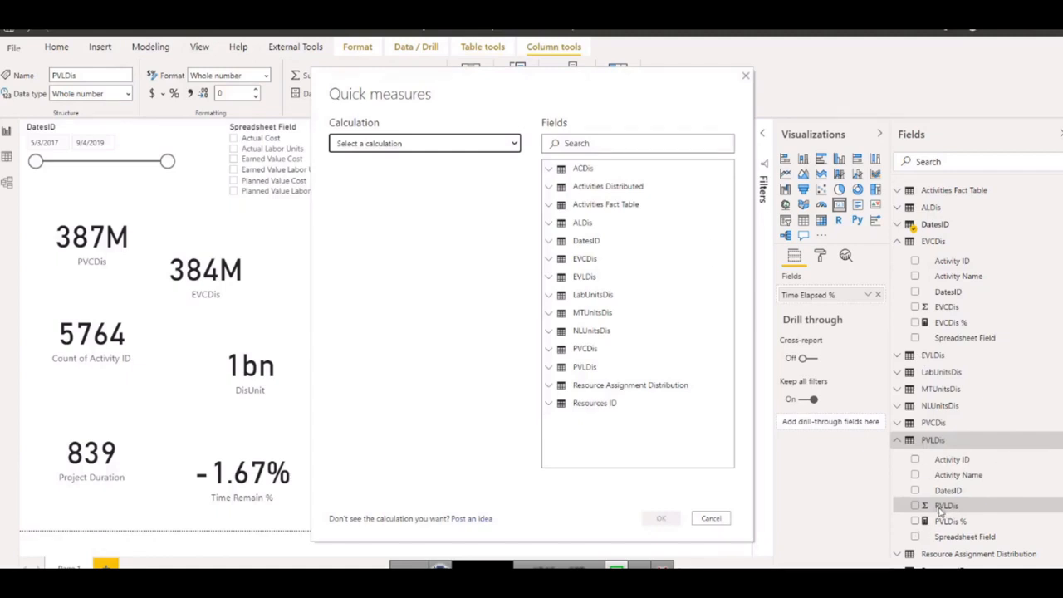
# Set the quick measure's calculation to Running total and use DatesID from the DatesID table as its field.
pyautogui.click(514, 144)
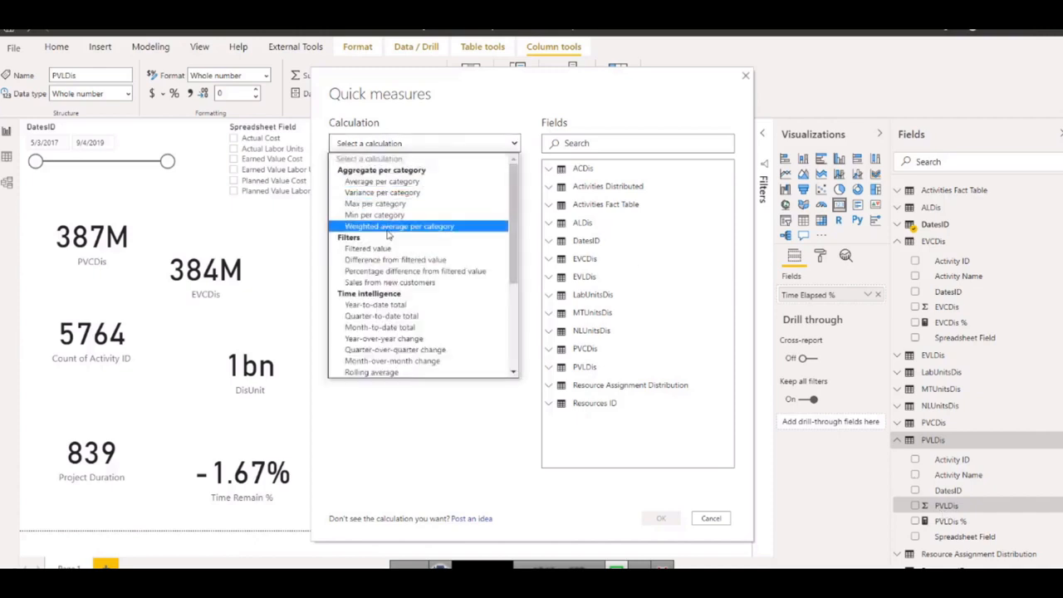
pyautogui.scroll(-2, 391, 220)
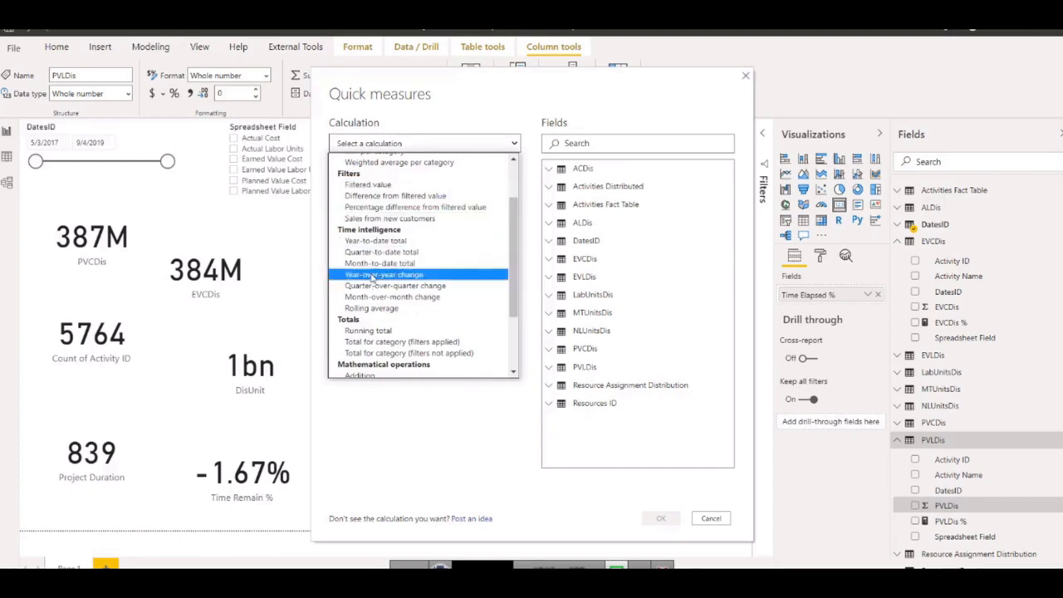
pyautogui.click(377, 332)
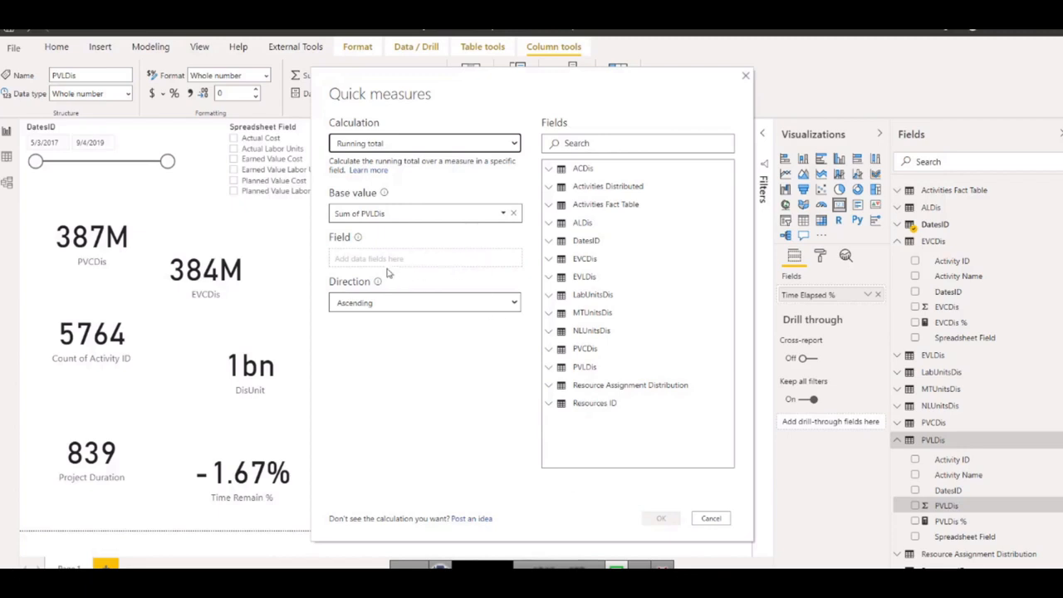
pyautogui.click(581, 243)
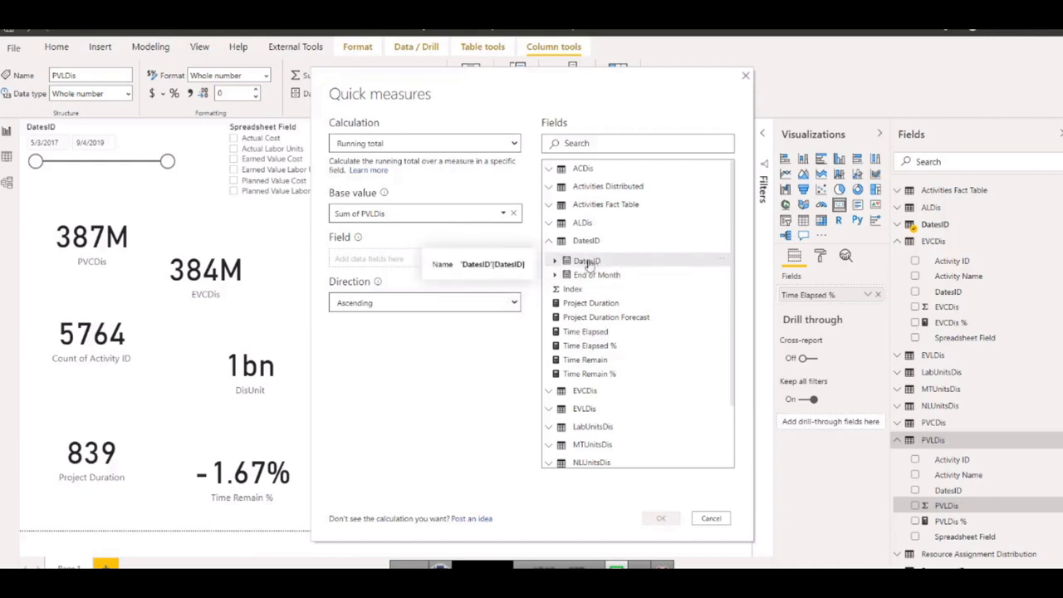
pyautogui.moveTo(587, 262); pyautogui.dragTo(409, 264)
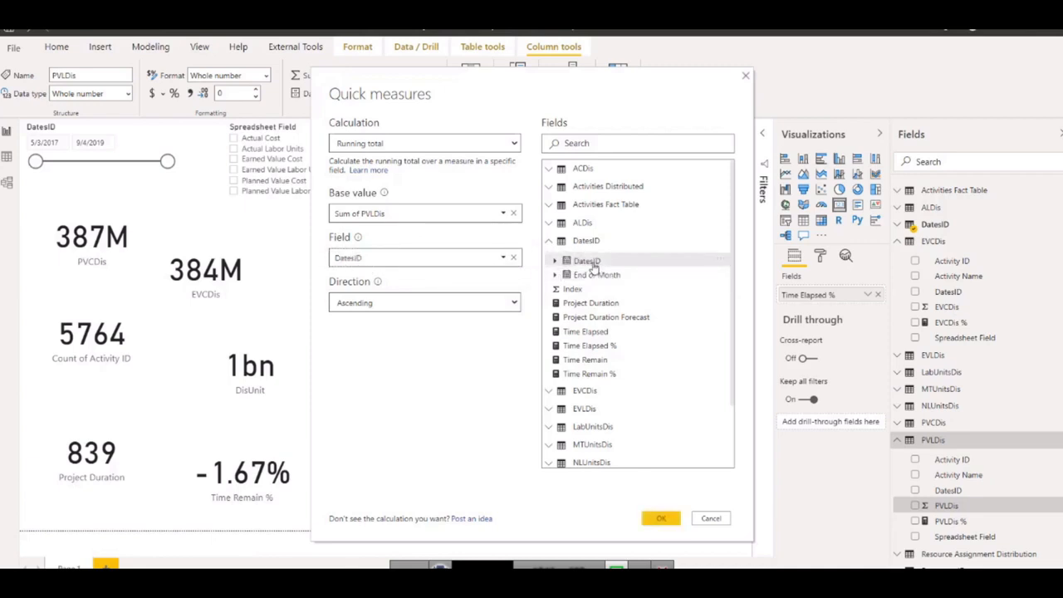
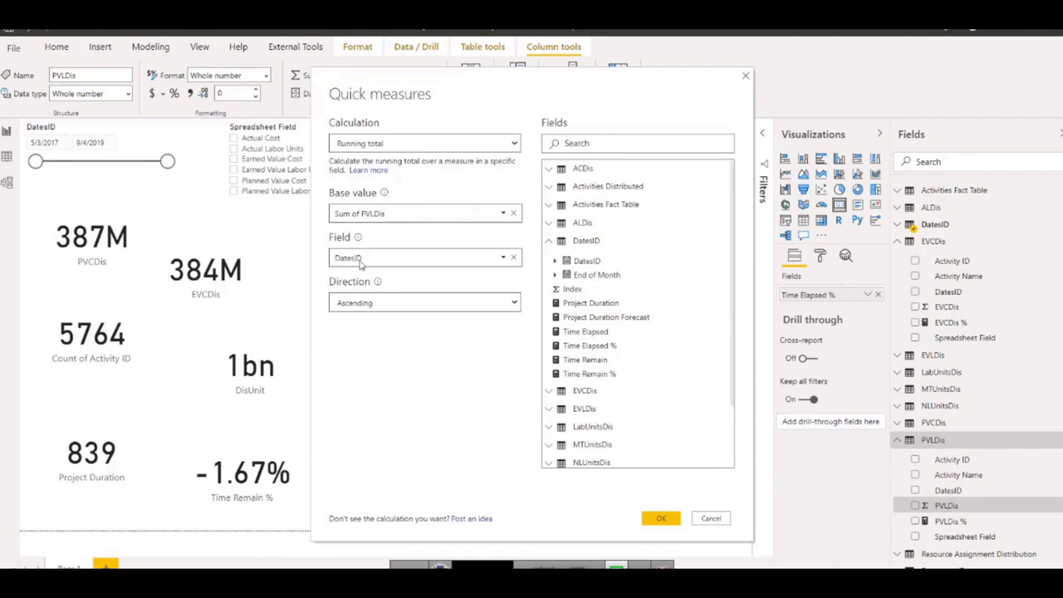
# Create the configured running total quick measure and add a new report page.
pyautogui.click(659, 517)
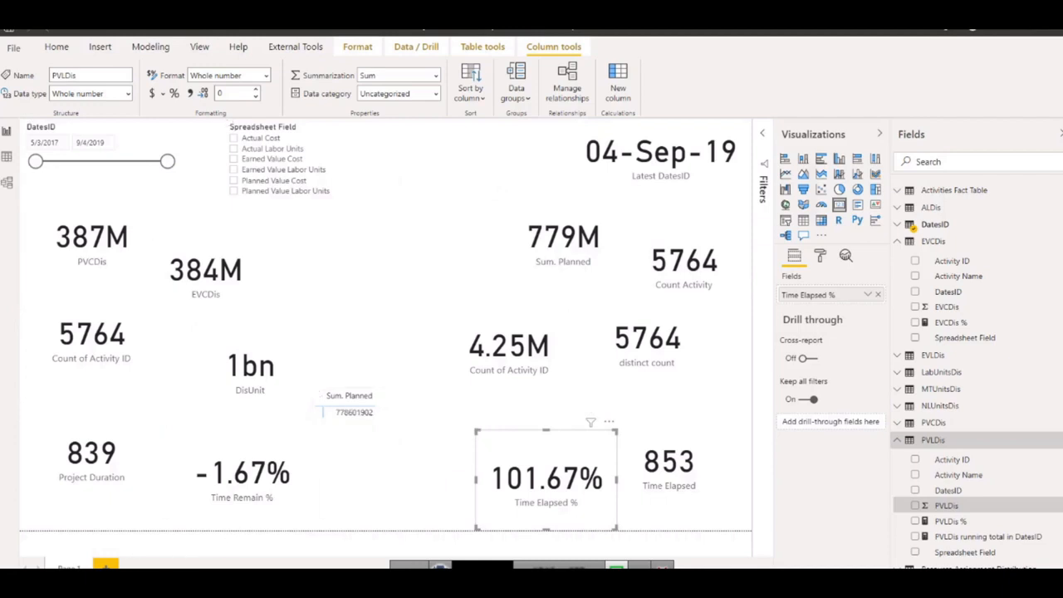
pyautogui.click(106, 566)
# Copy the DatesID slicer from Page 1 onto Page 2 without keeping the two slicers in sync.
pyautogui.click(70, 566)
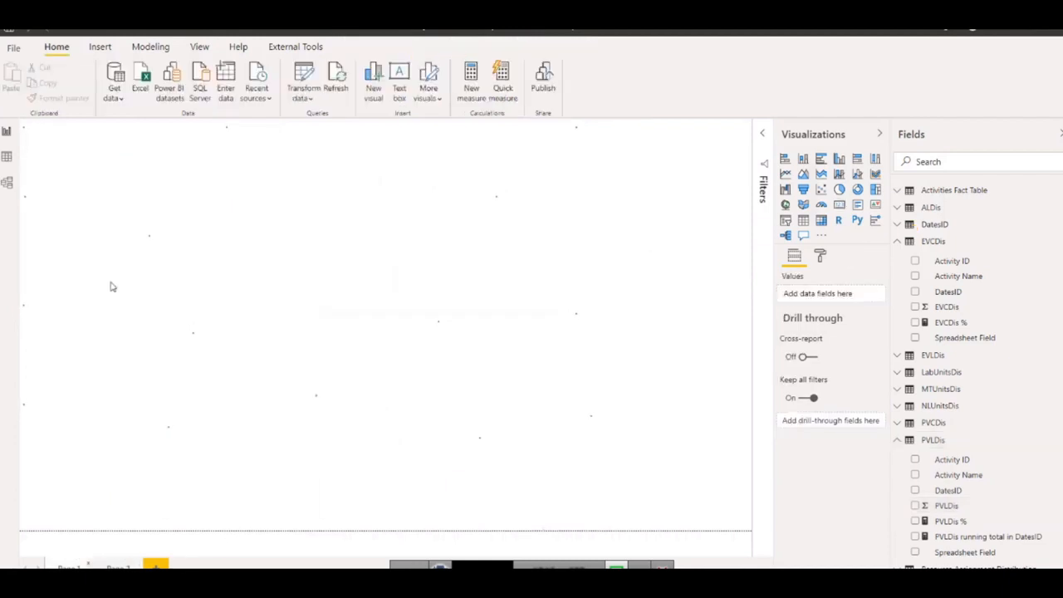
pyautogui.click(158, 148)
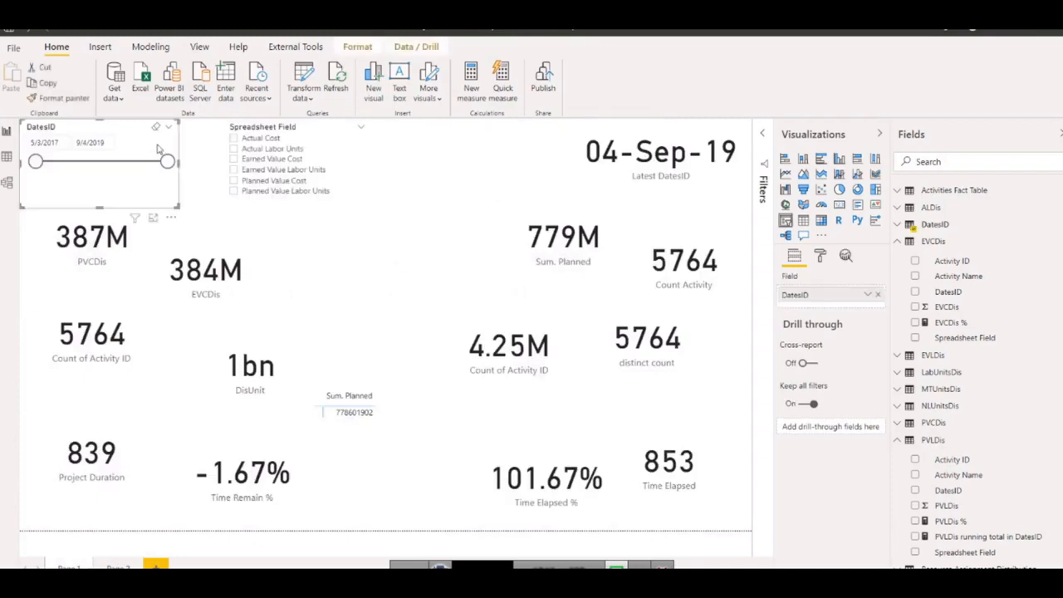
pyautogui.click(118, 566)
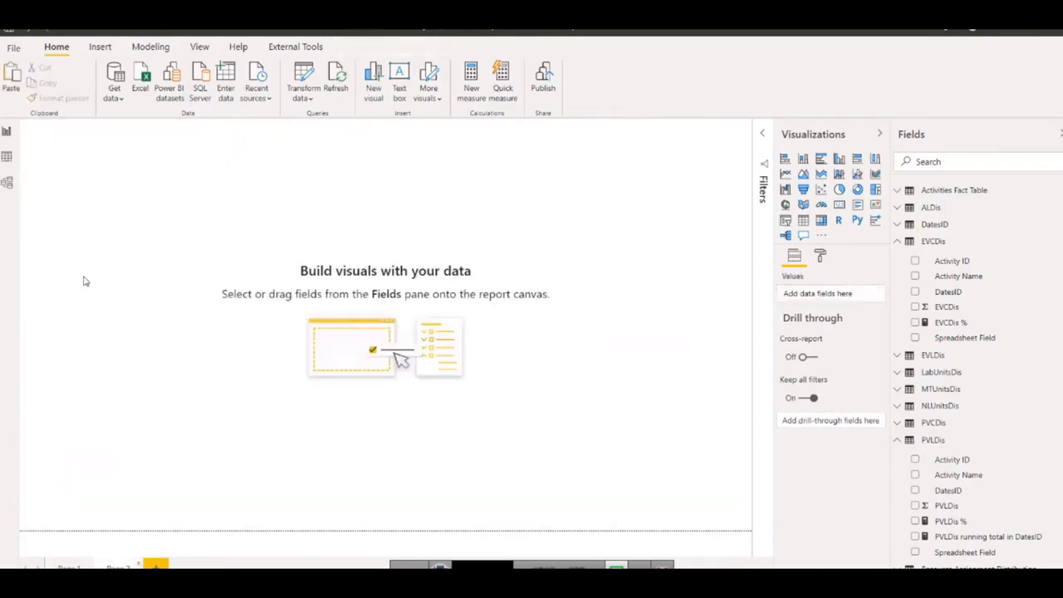
pyautogui.hotkey('ctrl', 'v')
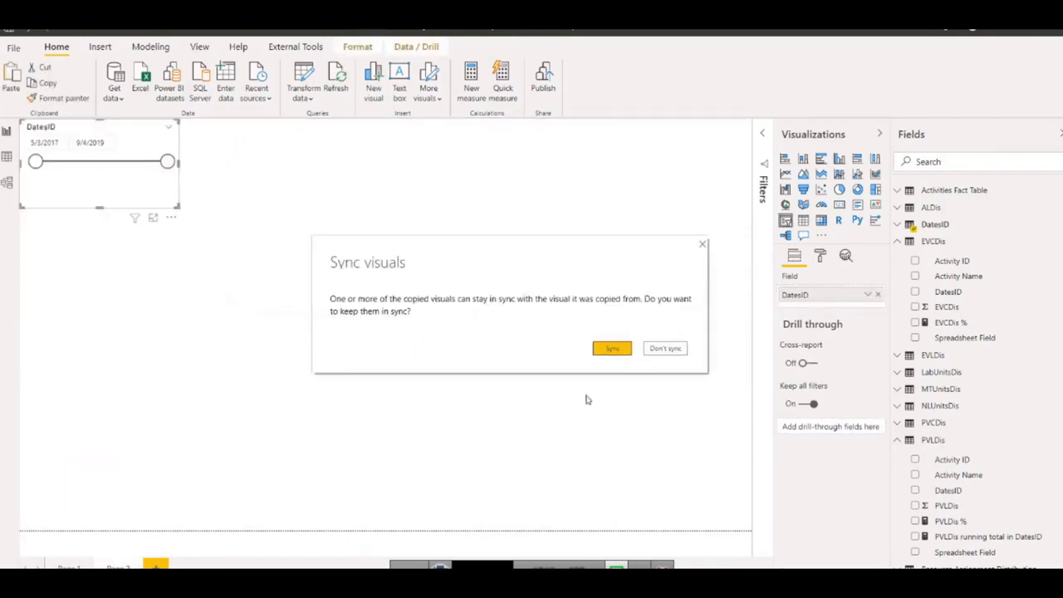
pyautogui.click(644, 359)
pyautogui.click(509, 423)
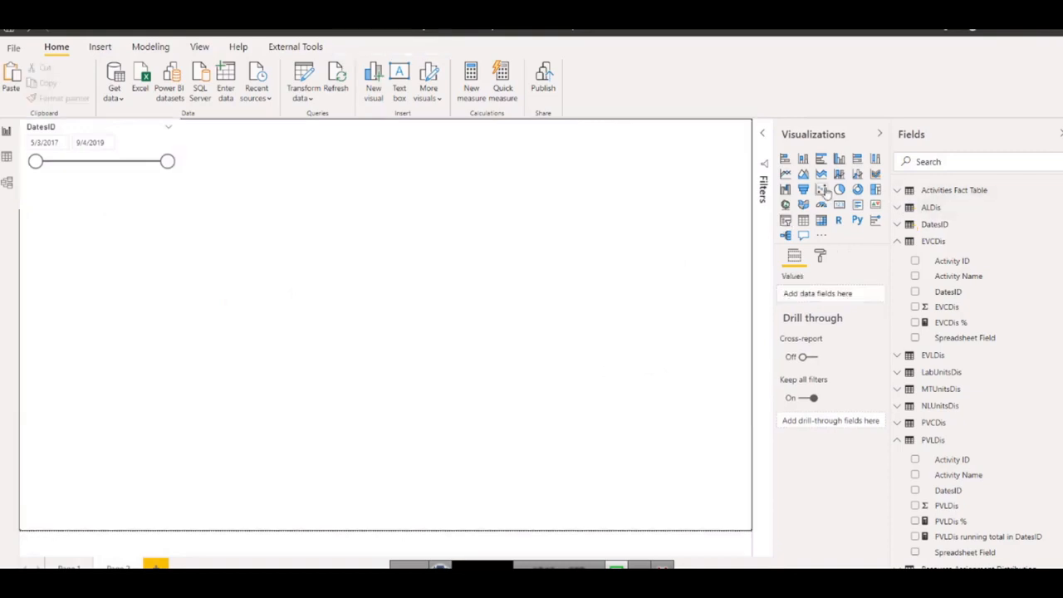
# Add a line and clustered column chart stretched across the full width of the lower half of the page.
pyautogui.click(857, 174)
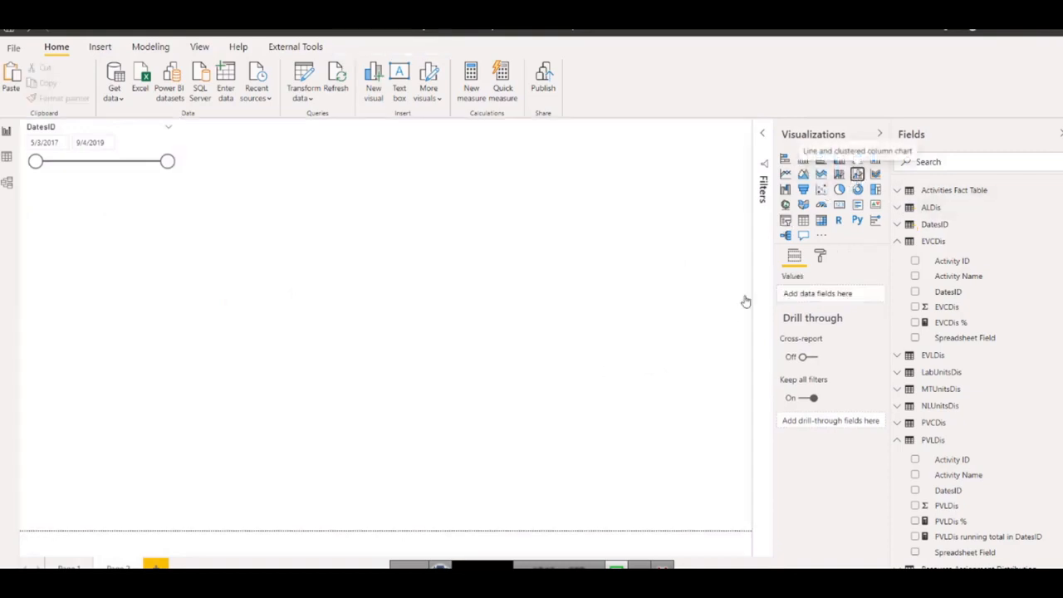
pyautogui.moveTo(128, 314); pyautogui.dragTo(120, 505)
pyautogui.moveTo(181, 485); pyautogui.dragTo(752, 485)
pyautogui.moveTo(387, 437); pyautogui.dragTo(386, 304)
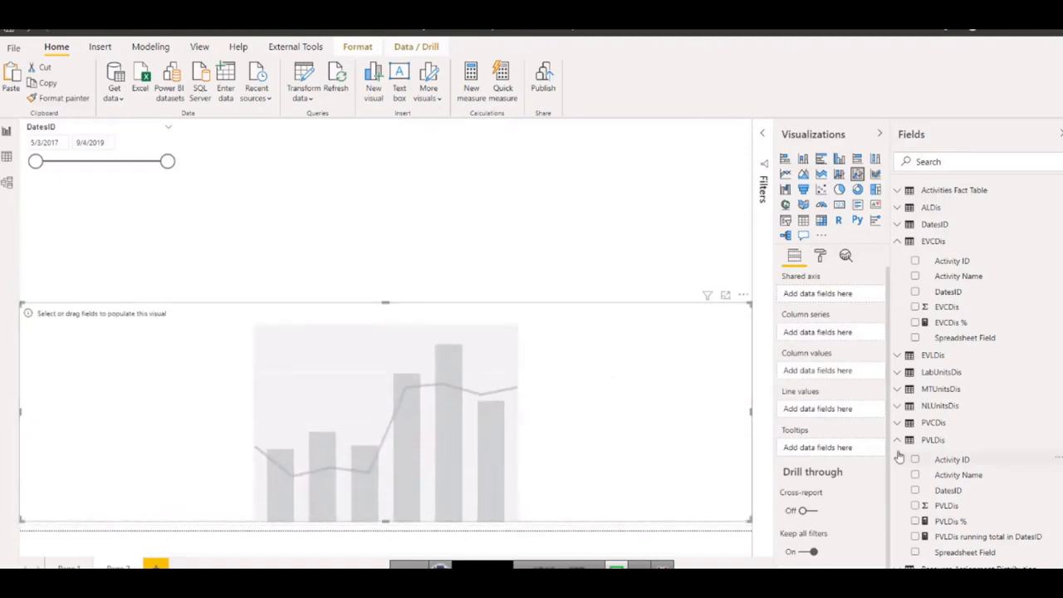
# Plot PVLDis running total in DatesID as the chart's line values over the DatesID date hierarchy, expanded down to month level.
pyautogui.moveTo(959, 541); pyautogui.dragTo(793, 411)
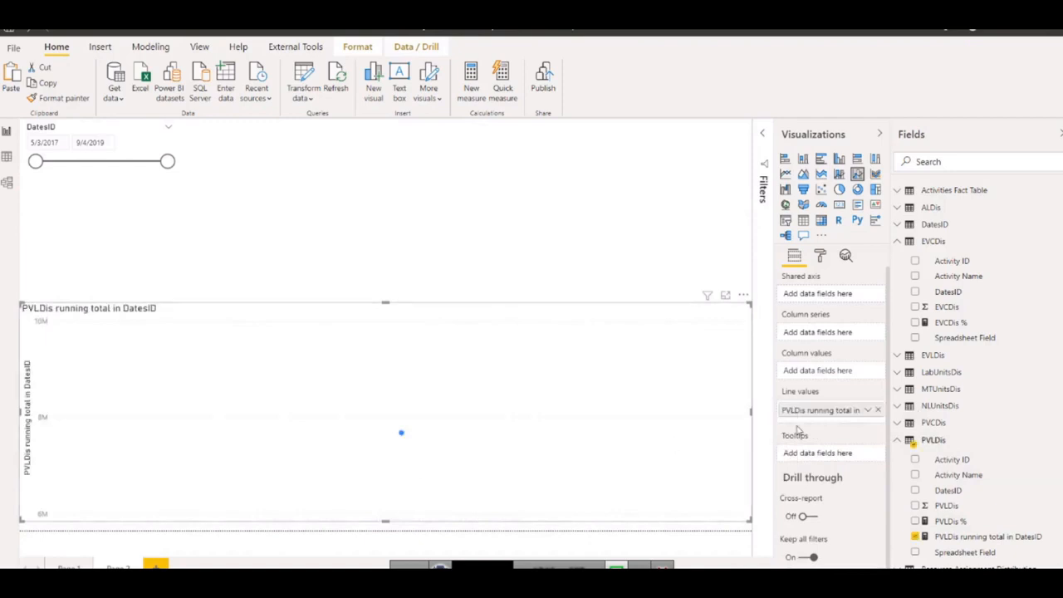
pyautogui.scroll(1, 955, 283)
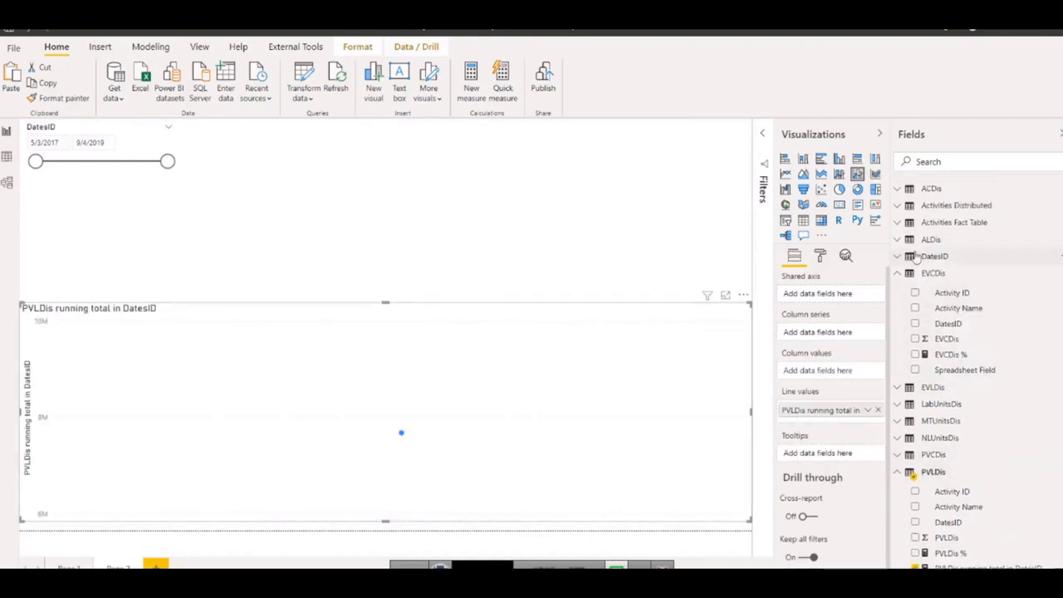
pyautogui.click(934, 256)
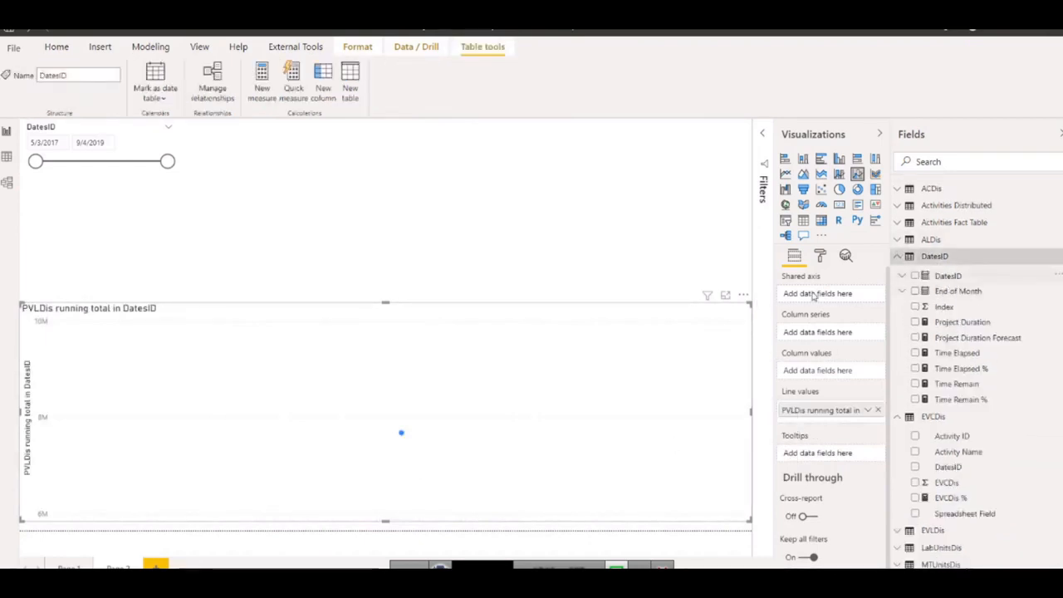
pyautogui.moveTo(828, 299); pyautogui.dragTo(818, 301)
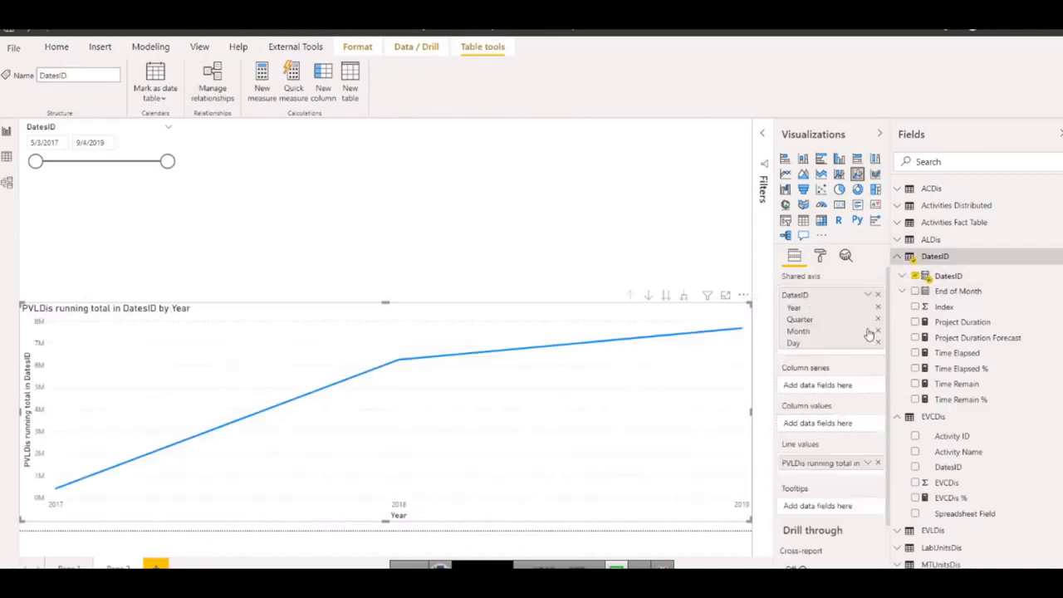
pyautogui.click(684, 297)
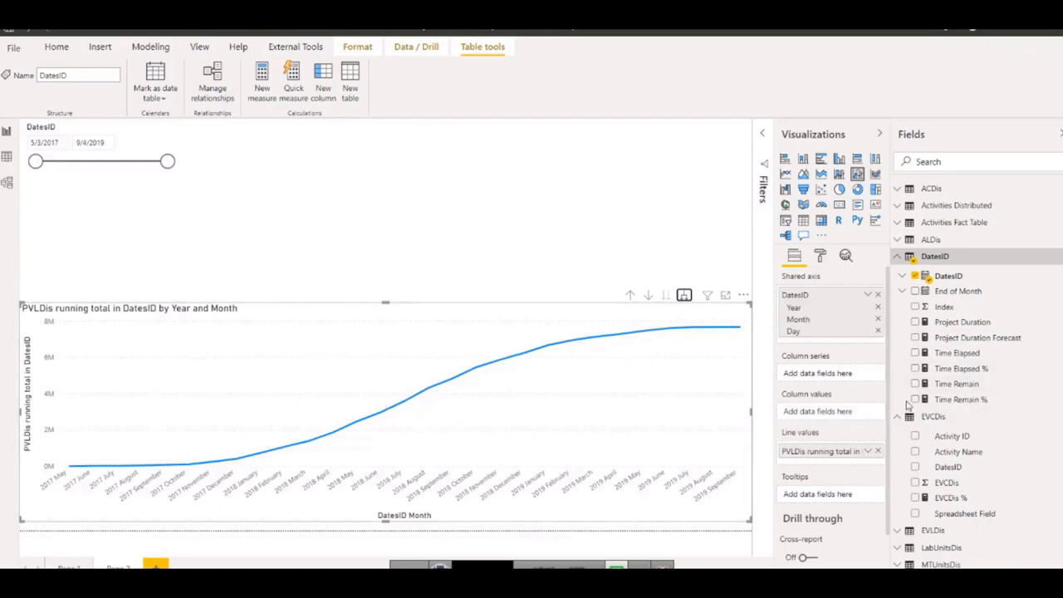
# Show the DAX formula of the PVLDis running total measure and reduce the chart's height slightly from its top edge.
pyautogui.scroll(-5, 913, 415)
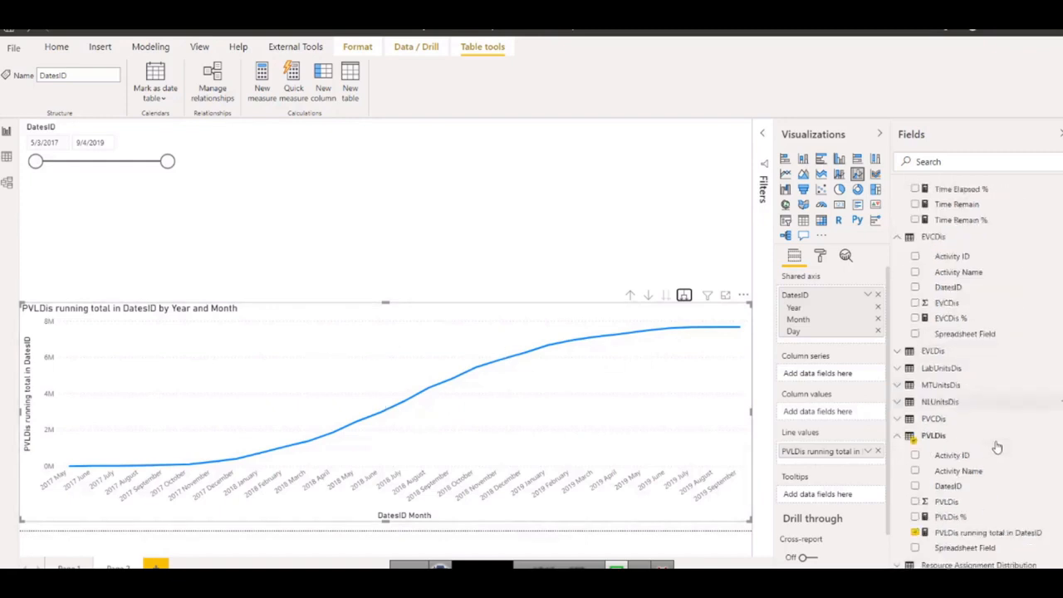
pyautogui.click(963, 522)
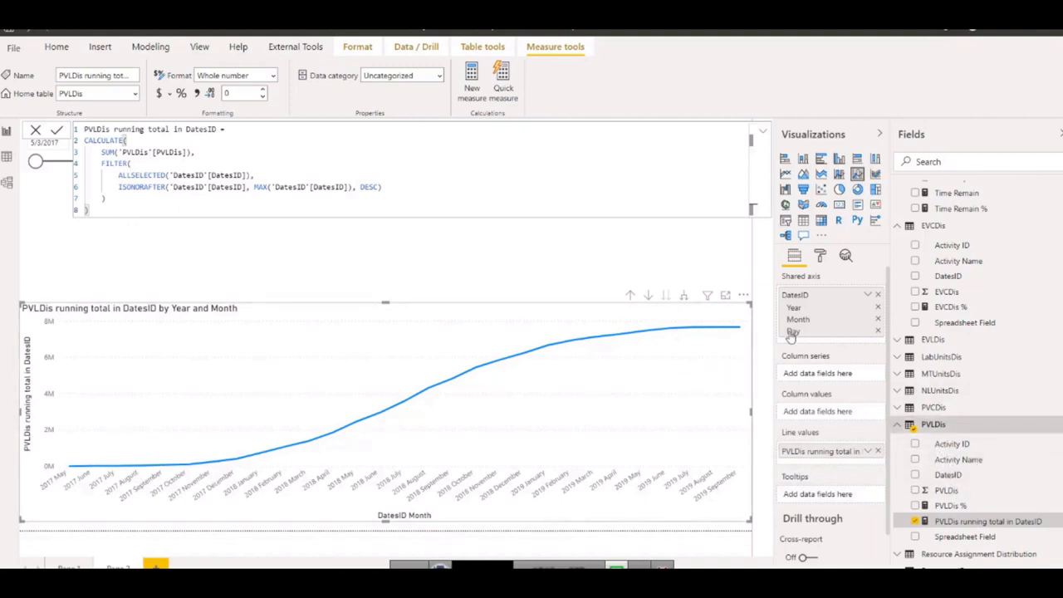
pyautogui.scroll(3, 943, 348)
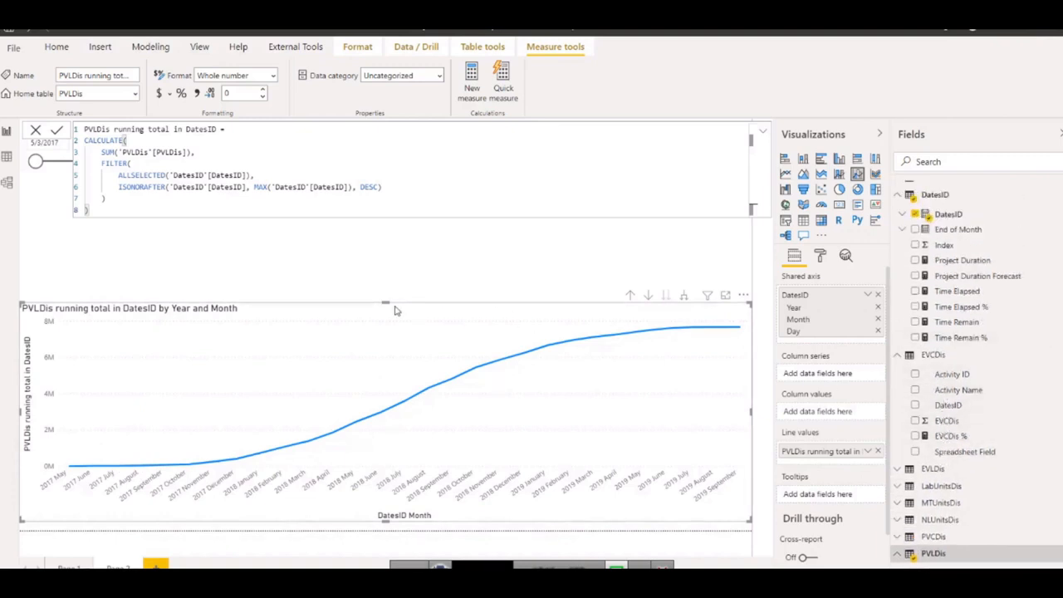
pyautogui.moveTo(384, 303); pyautogui.dragTo(384, 336)
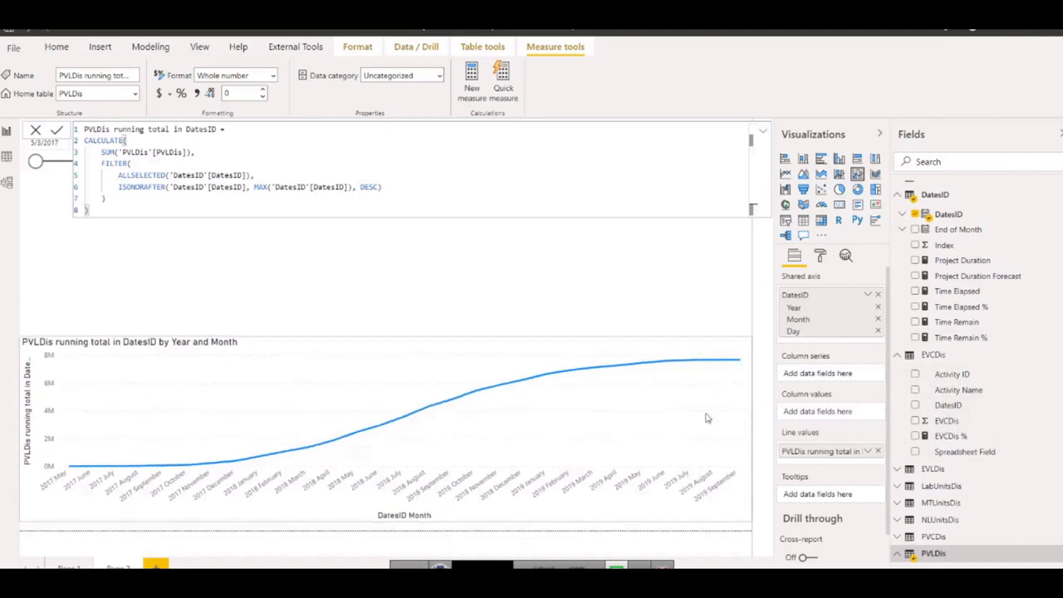
# Create a new measure named "EVCDis Cumm." in the EVCDis table and begin its formula with CALCULATE.
pyautogui.rightClick(945, 422)
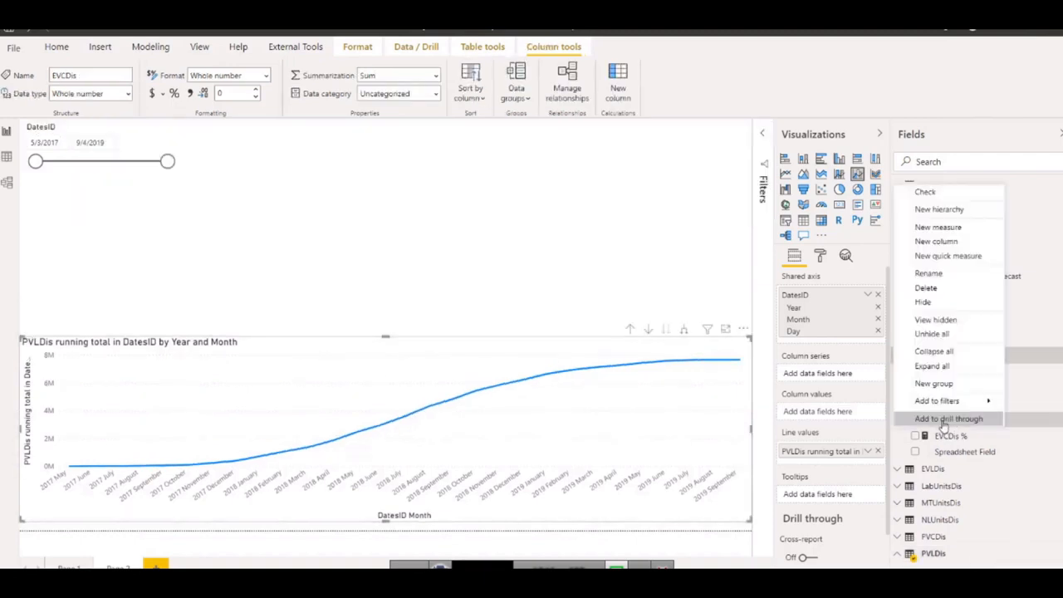
pyautogui.click(941, 230)
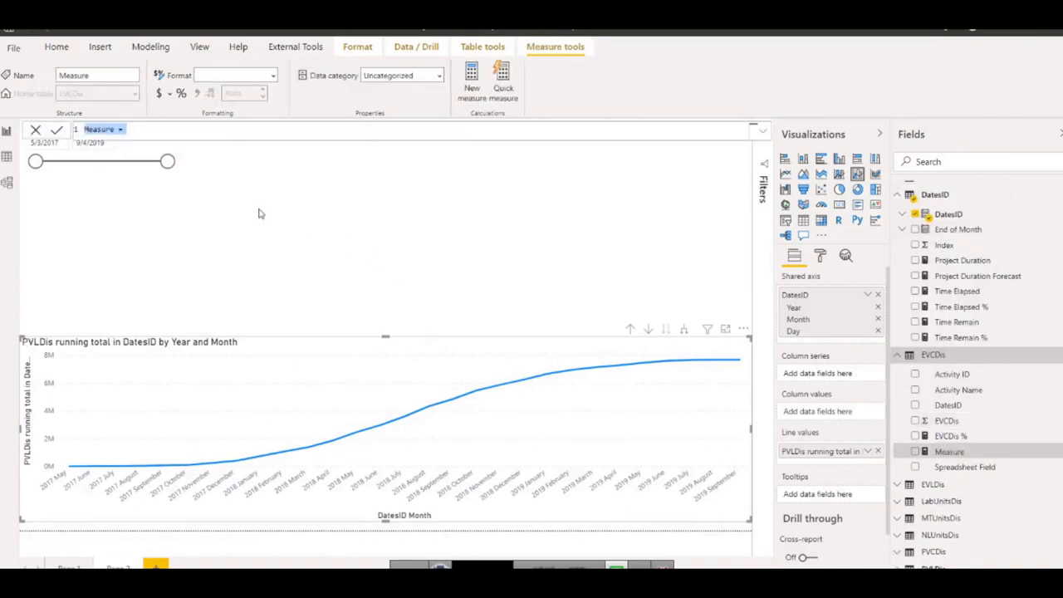
pyautogui.write('EVCDis Cumm. =')
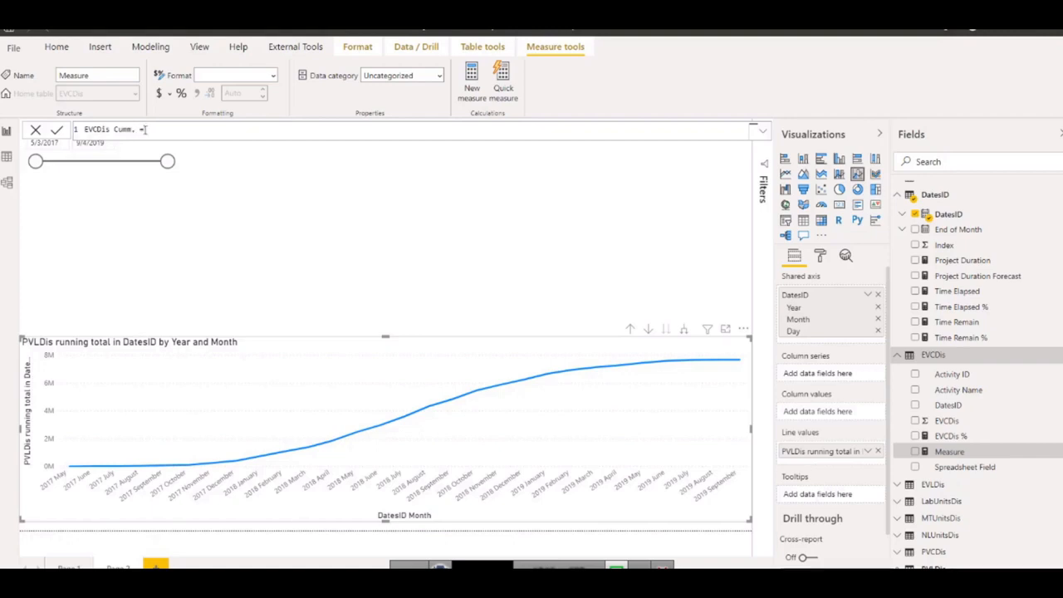
pyautogui.write('al')
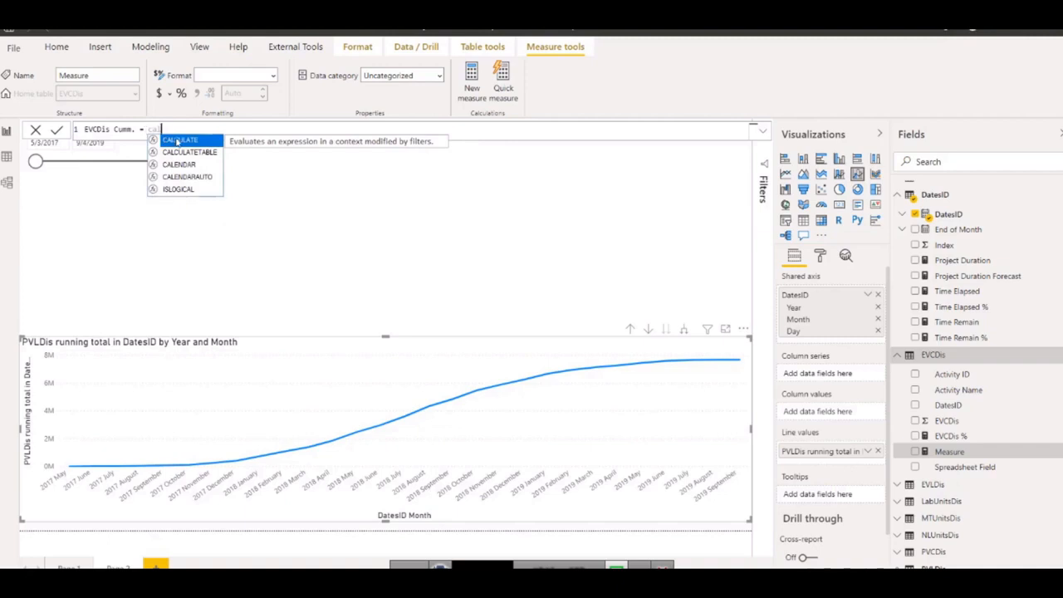
pyautogui.click(179, 141)
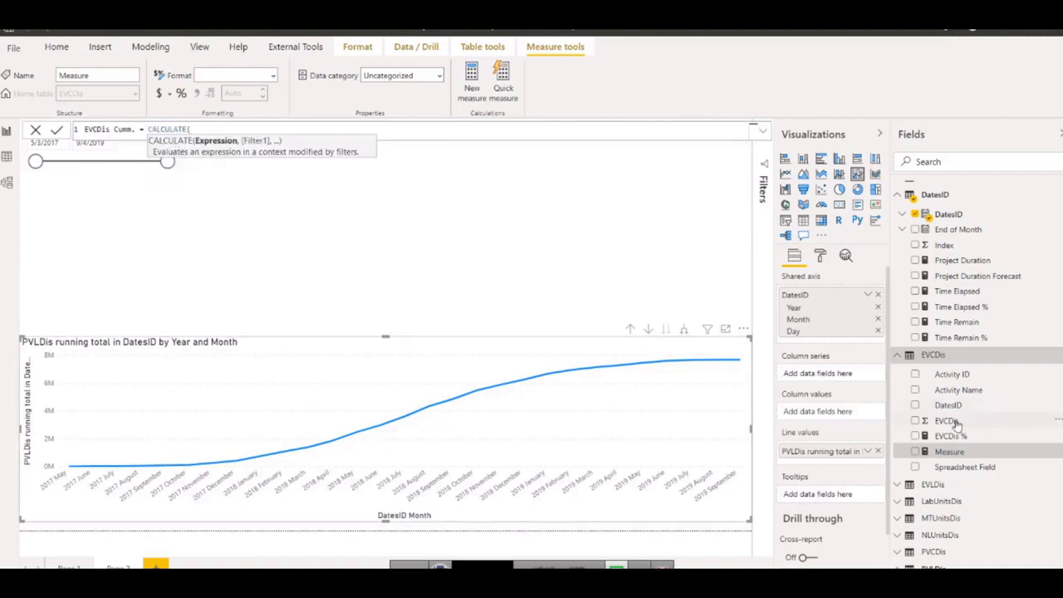
# Enter SUM(EVCDis[EVCDis]) as the CALCULATE expression, followed by a comma for the filter argument.
pyautogui.write('su')
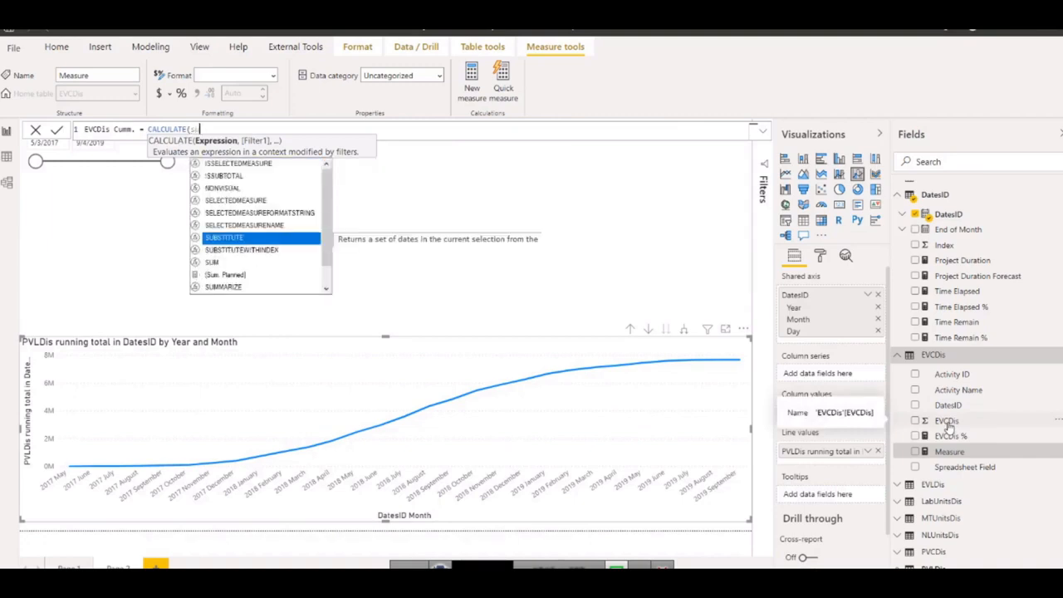
pyautogui.write('m(evc')
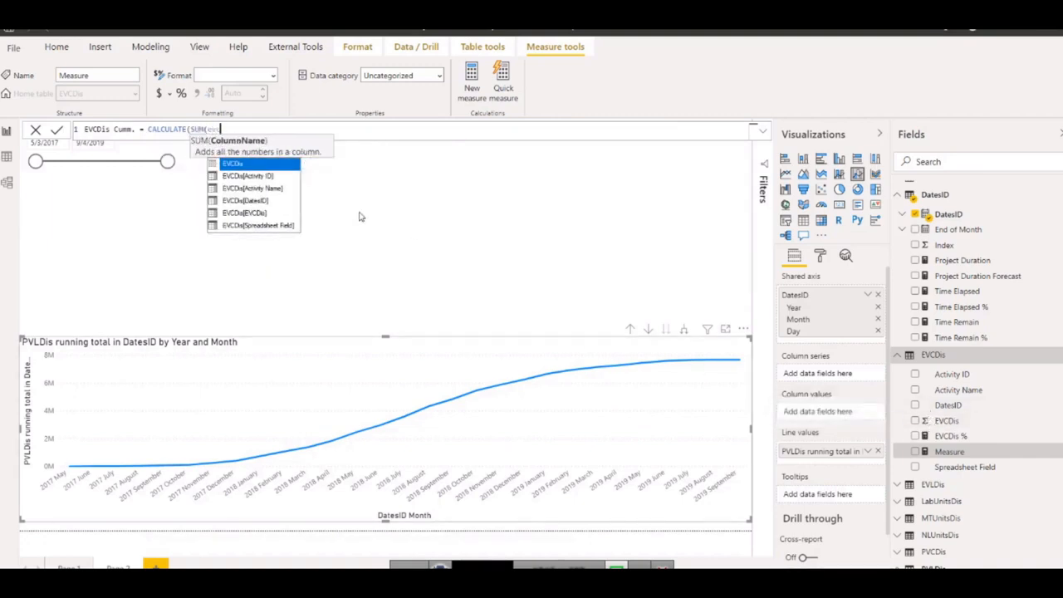
pyautogui.click(249, 214)
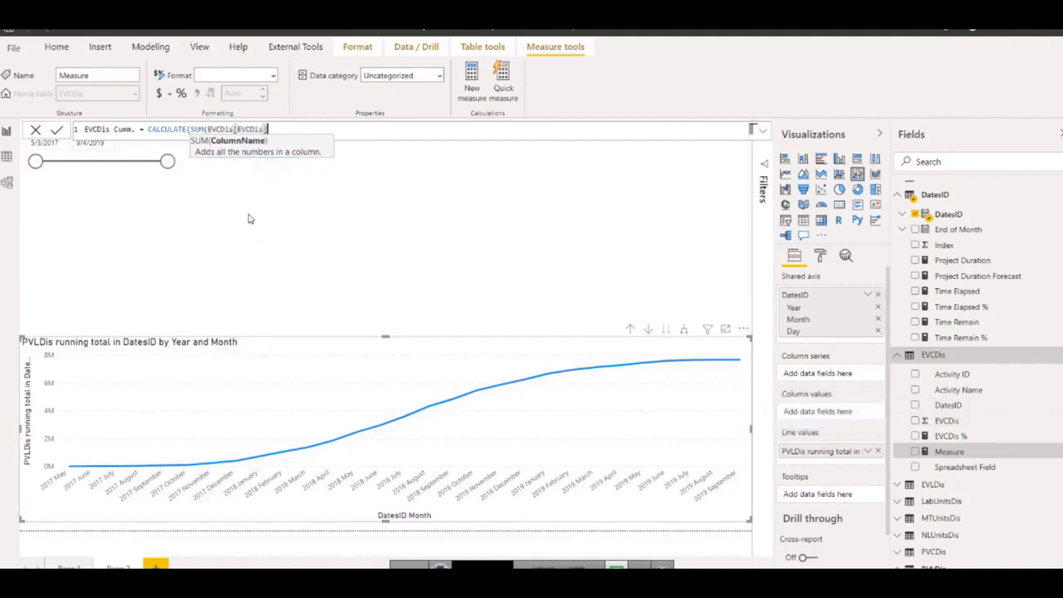
pyautogui.write(')')
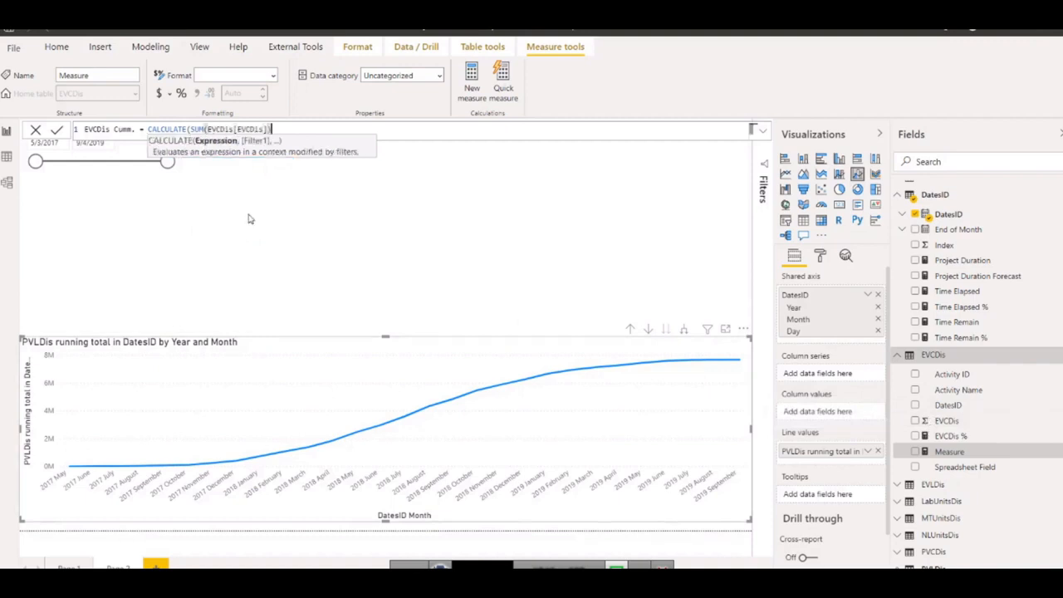
pyautogui.write(',')
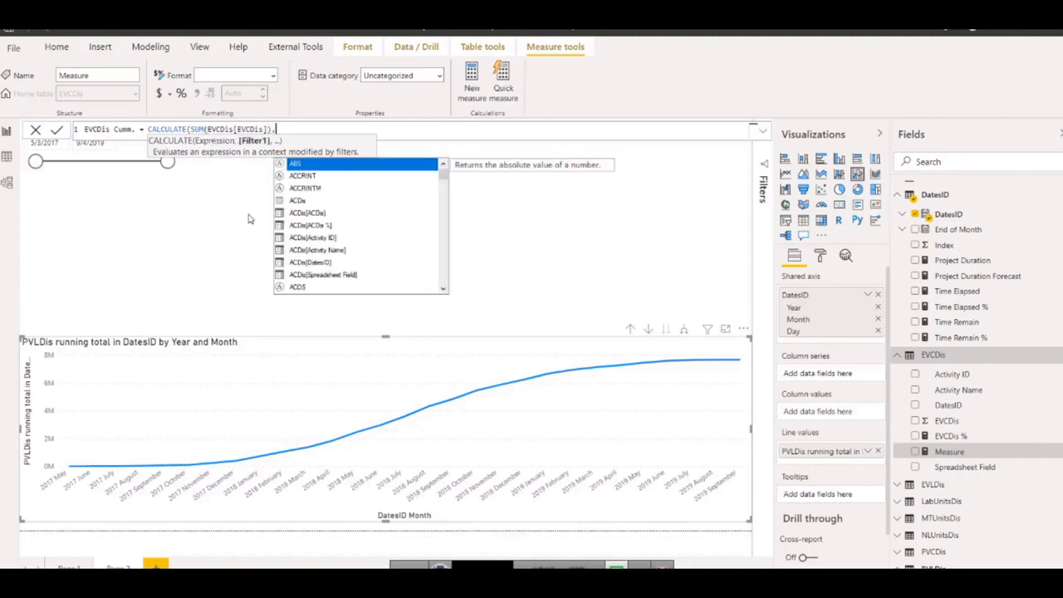
# Move the SUM expression onto its own line in the formula and add a new empty line below it.
pyautogui.click(190, 130)
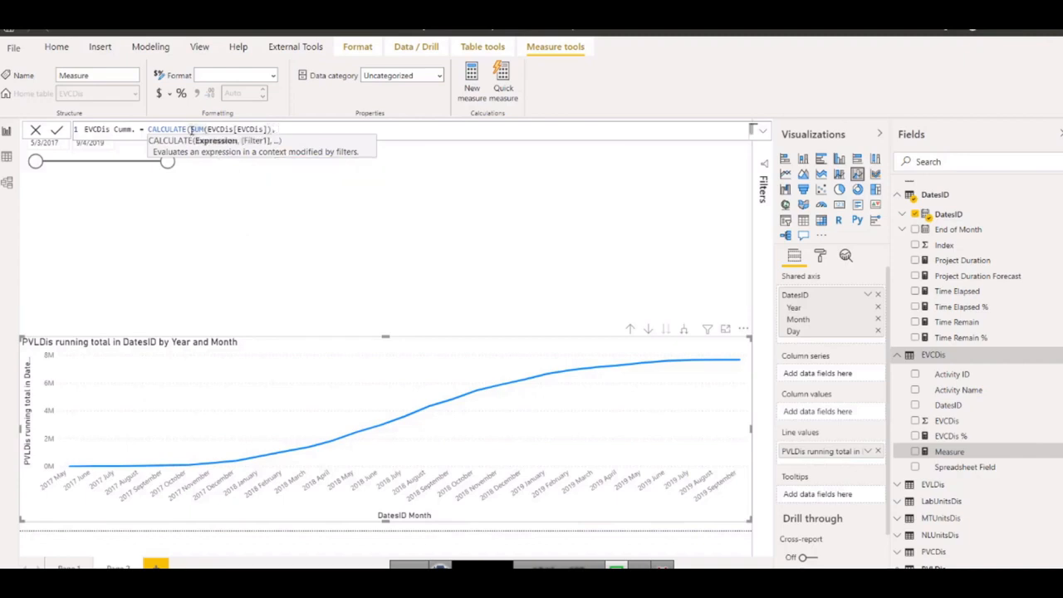
pyautogui.hotkey('shift', 'Return')
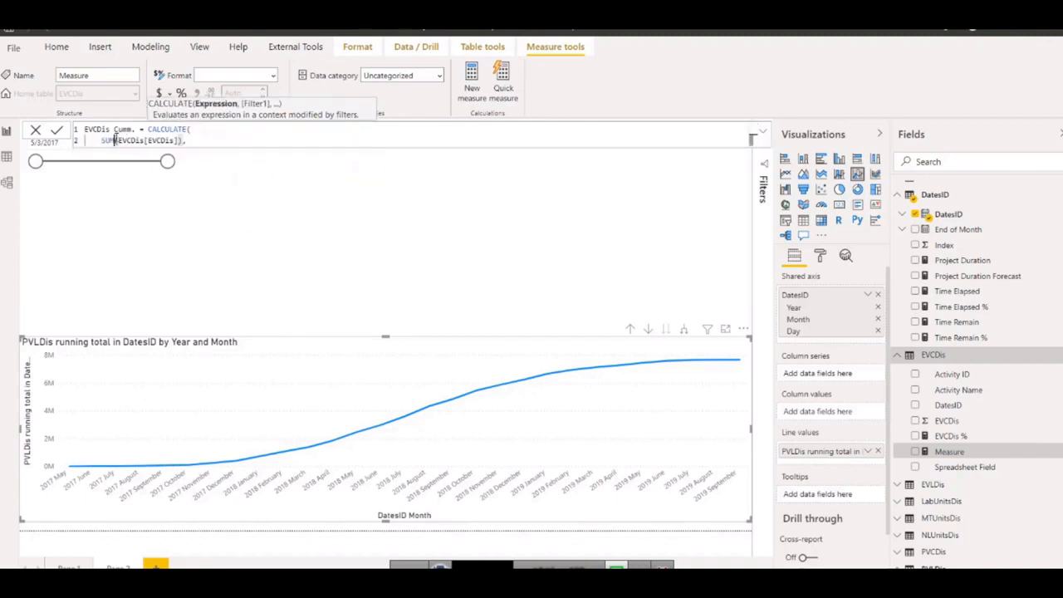
pyautogui.click(190, 140)
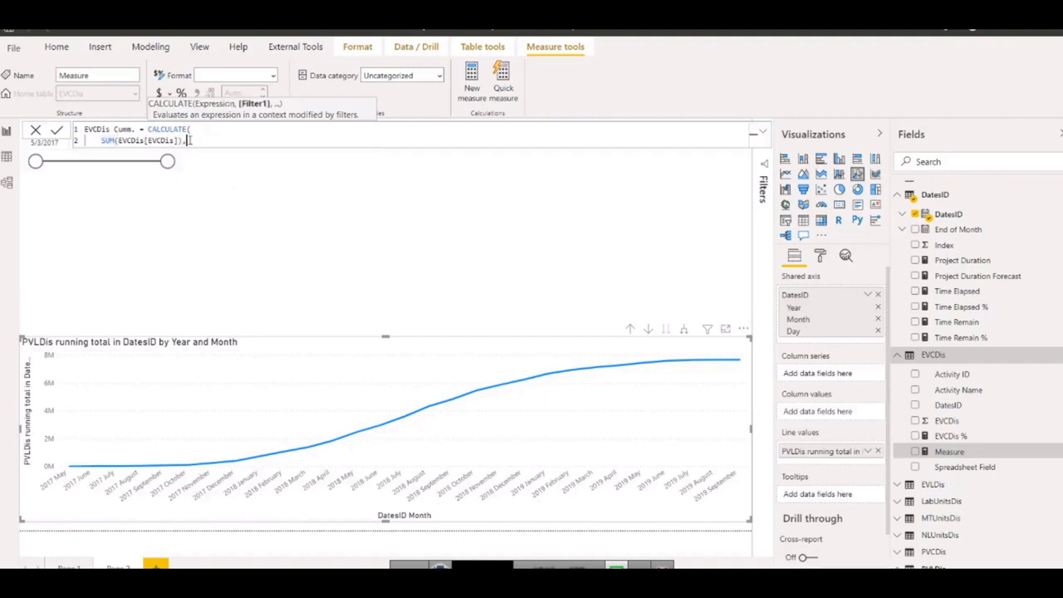
pyautogui.hotkey('shift', 'Return')
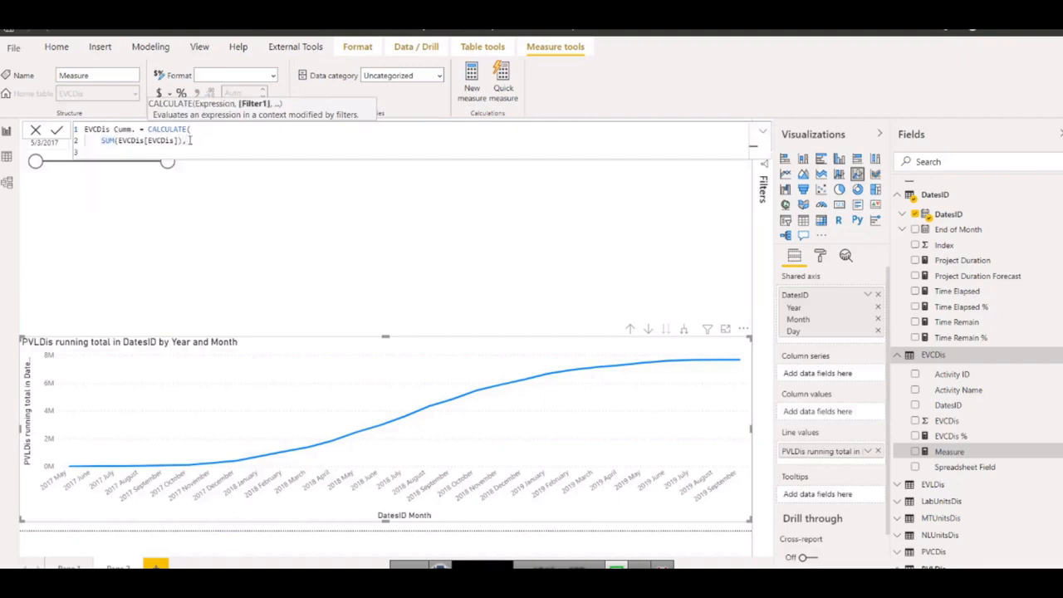
# Add a FILTER function as the CALCULATE filter argument and start a new line inside it for its table argument.
pyautogui.write('fil')
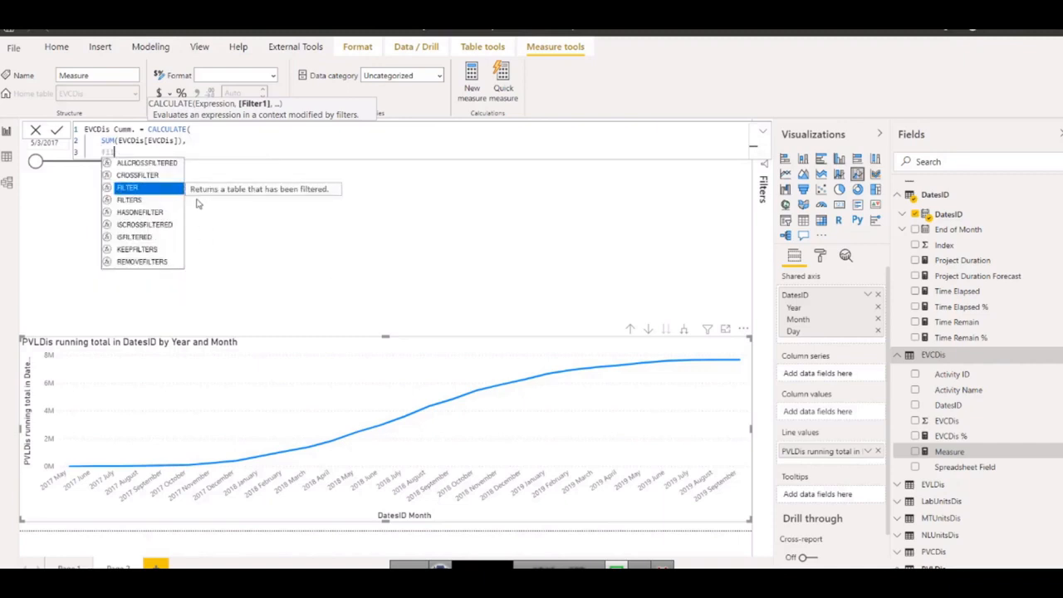
pyautogui.click(130, 189)
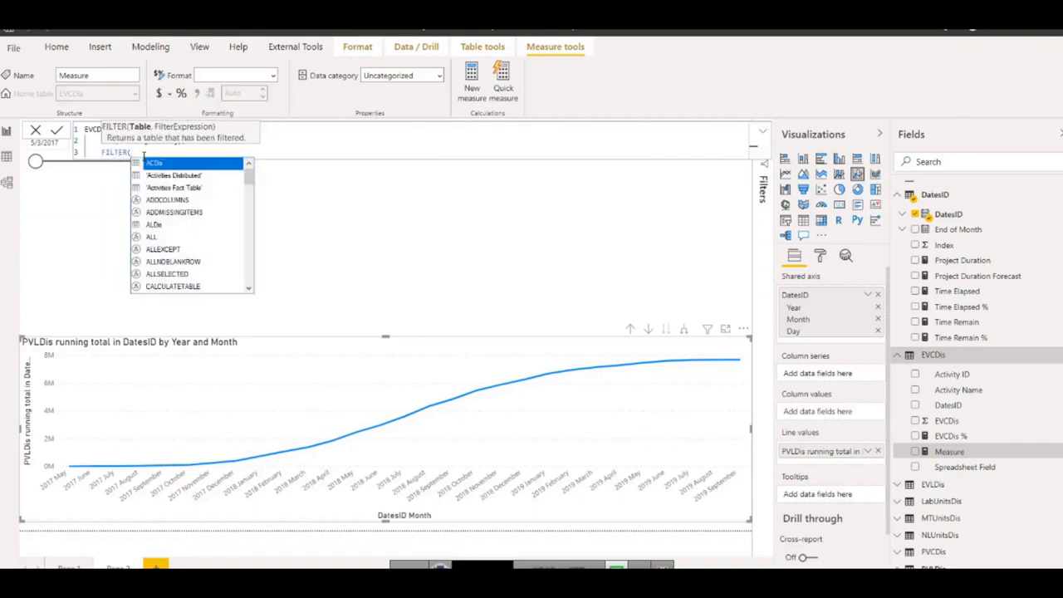
pyautogui.click(278, 138)
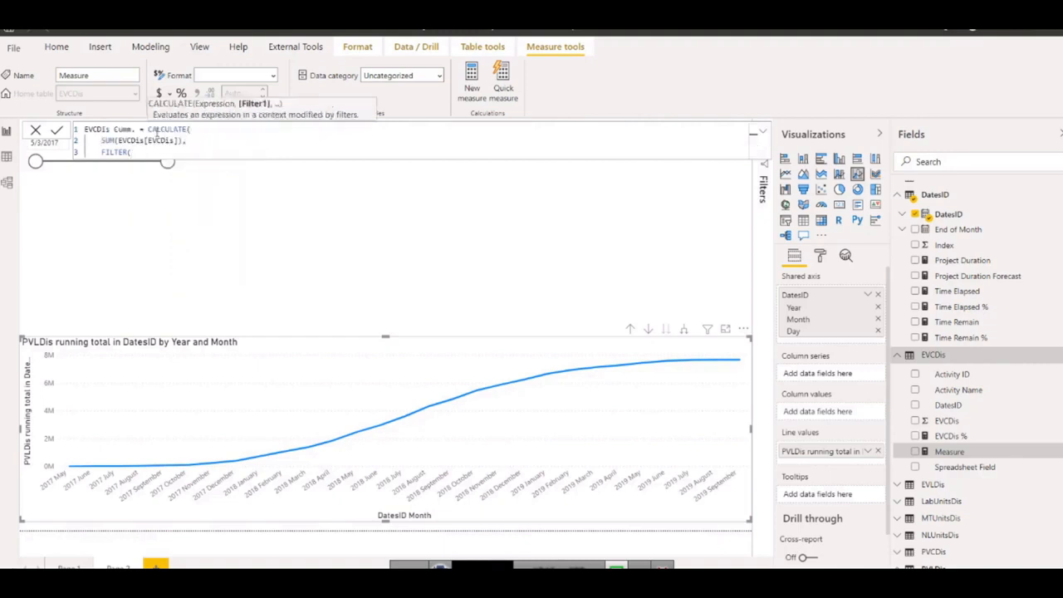
pyautogui.moveTo(182, 141); pyautogui.dragTo(149, 141)
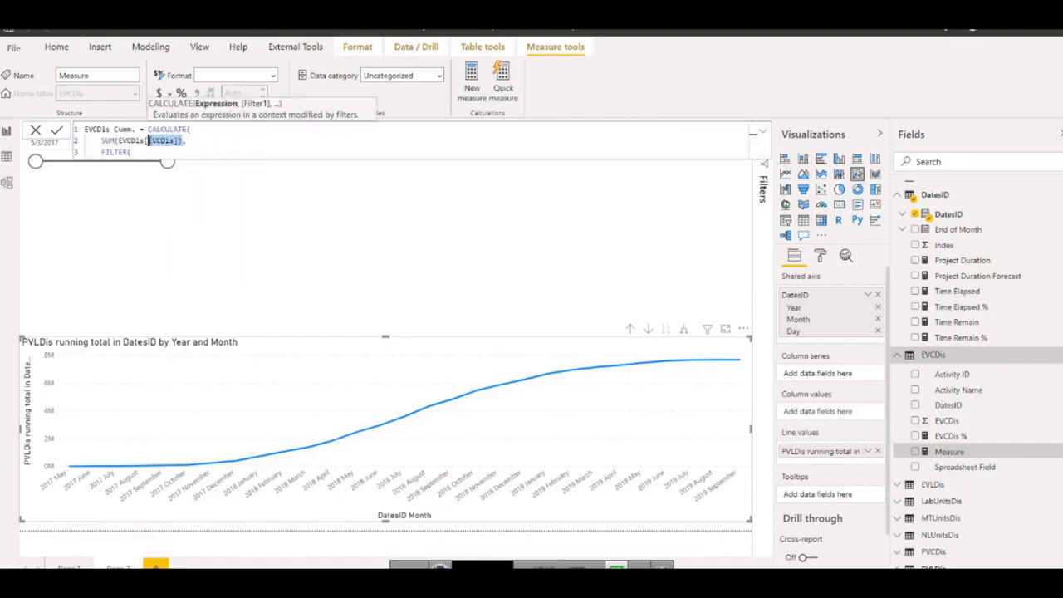
pyautogui.click(142, 151)
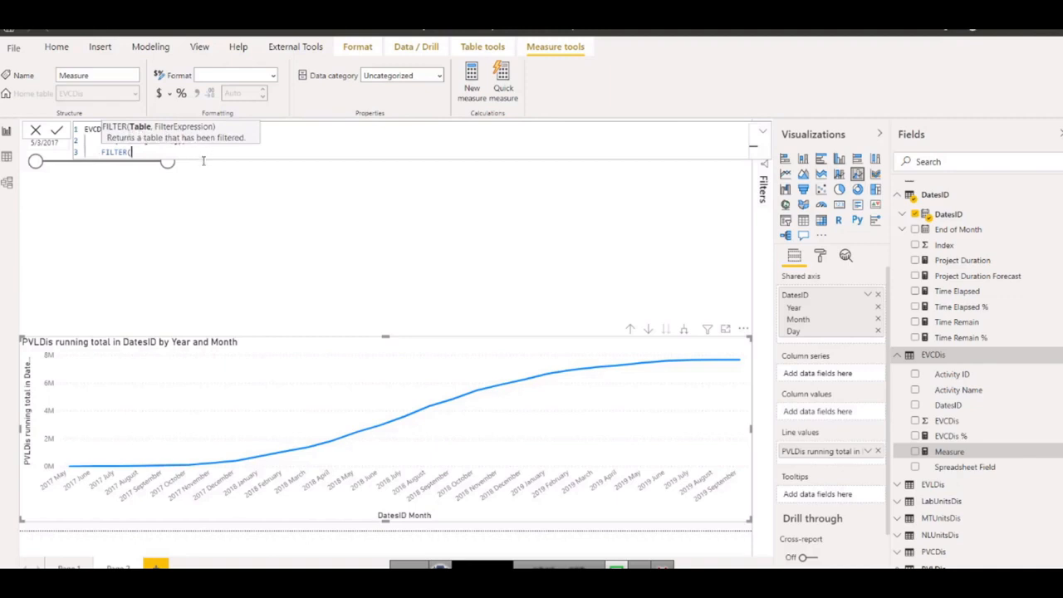
pyautogui.hotkey('shift', 'Return')
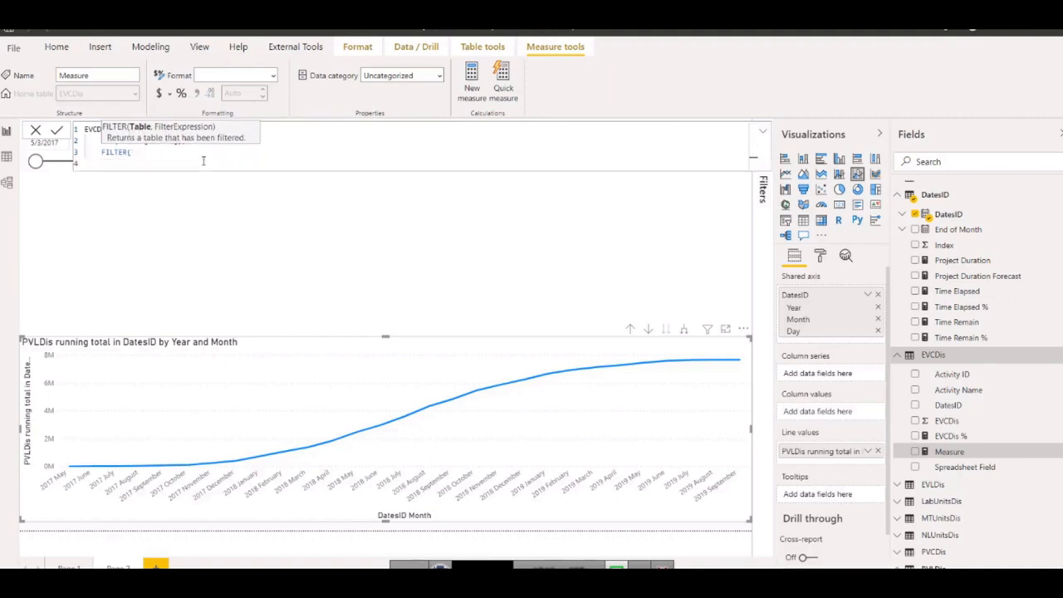
# Begin the FILTER table argument with "all", view the ALLSELECTED description and leave the formula for the fields list.
pyautogui.write('all')
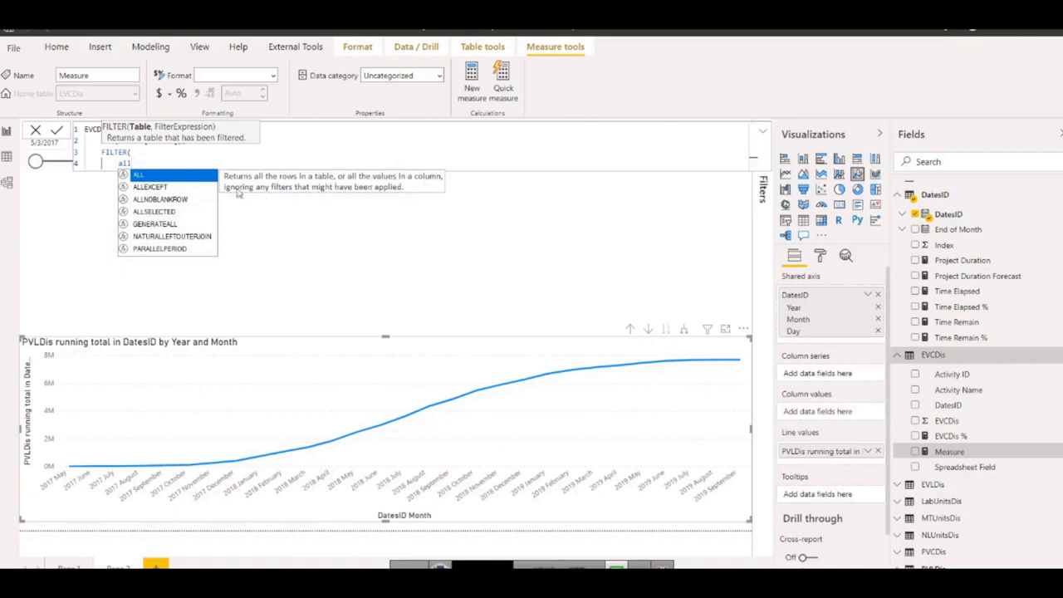
pyautogui.click(161, 213)
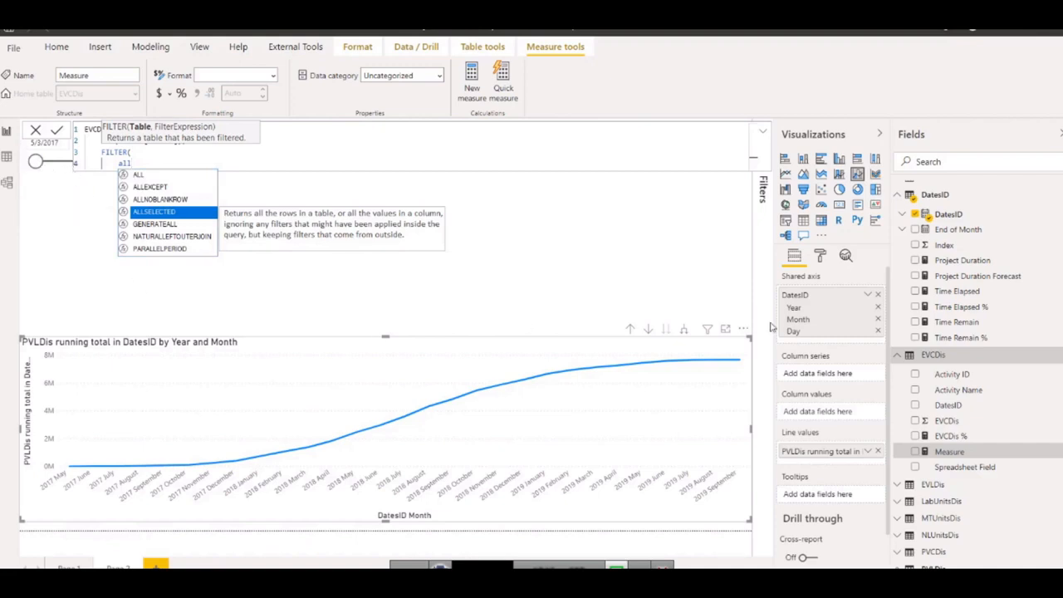
pyautogui.click(892, 371)
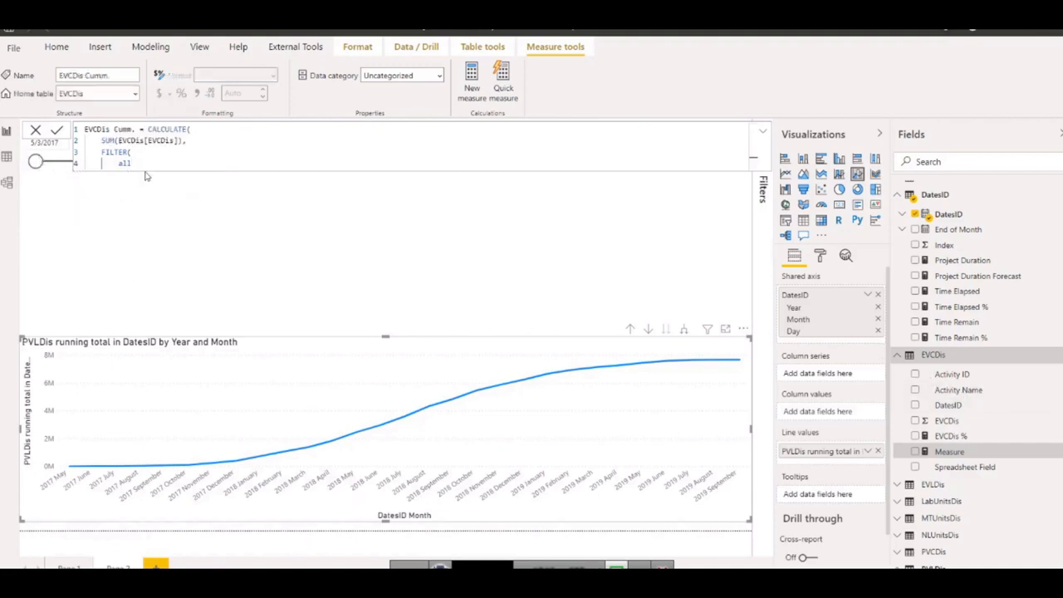
pyautogui.click(955, 389)
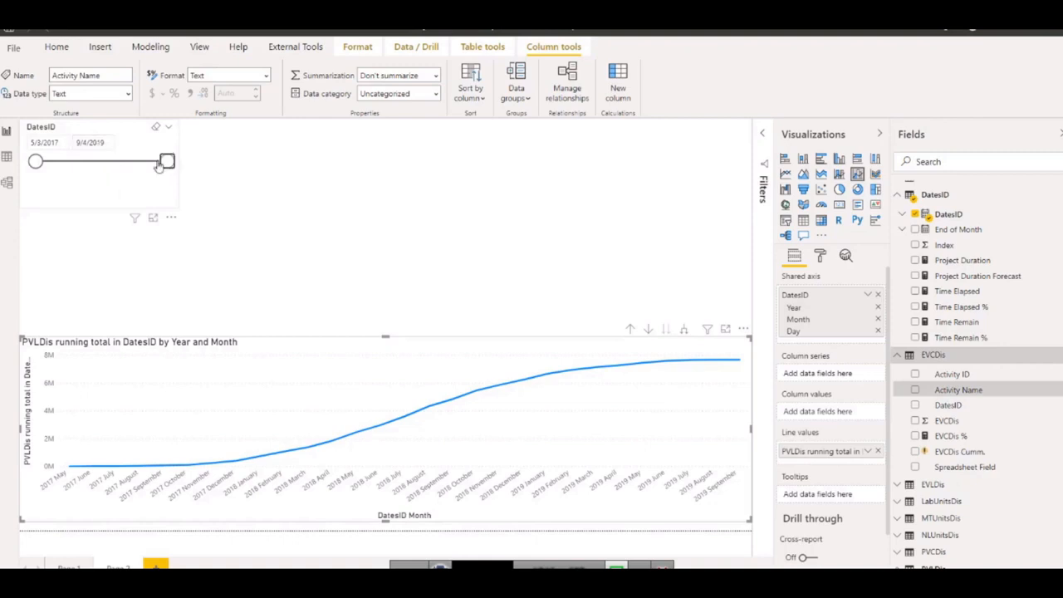
# Try several end dates in the DatesID slicer to see the running total chart respond, finishing at 5/12/2018.
pyautogui.moveTo(156, 165)
pyautogui.mouseDown()
pyautogui.moveTo(123, 164)
pyautogui.moveTo(147, 162)
pyautogui.mouseUp()
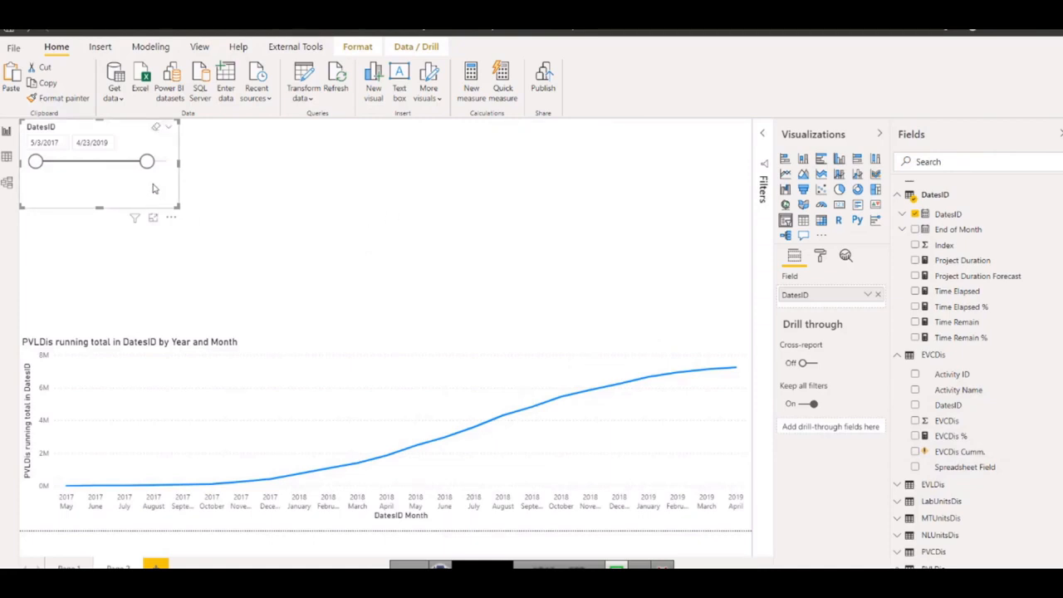
pyautogui.moveTo(147, 161); pyautogui.dragTo(166, 162)
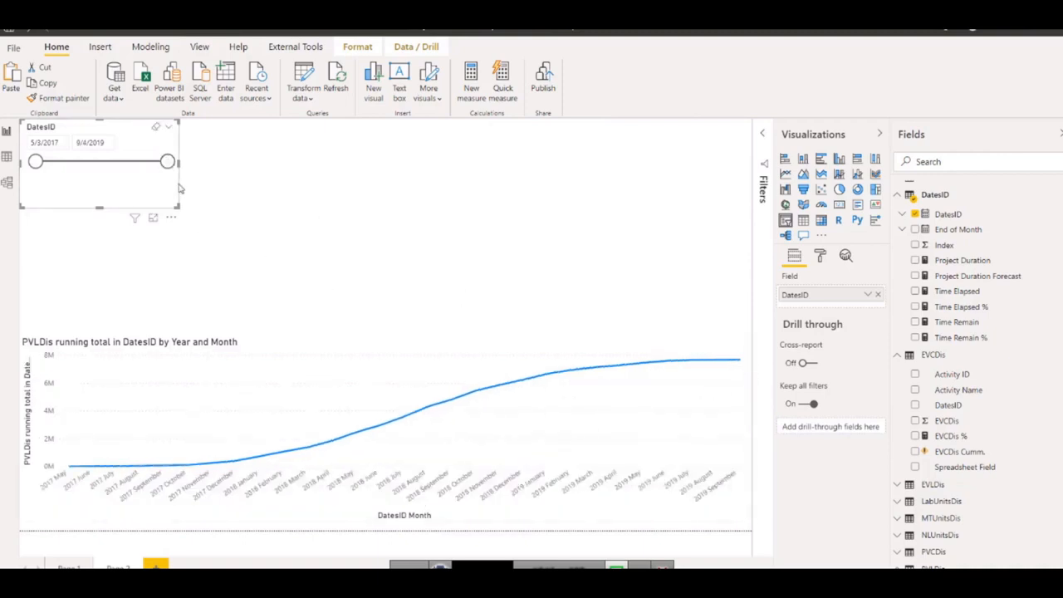
pyautogui.moveTo(168, 162); pyautogui.dragTo(113, 169)
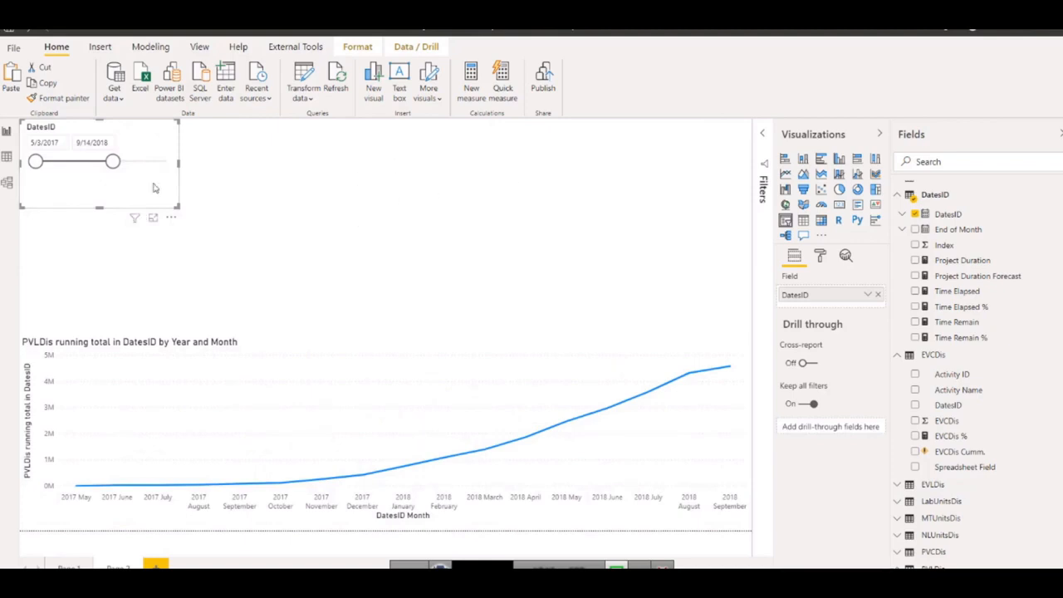
pyautogui.moveTo(111, 162); pyautogui.dragTo(94, 166)
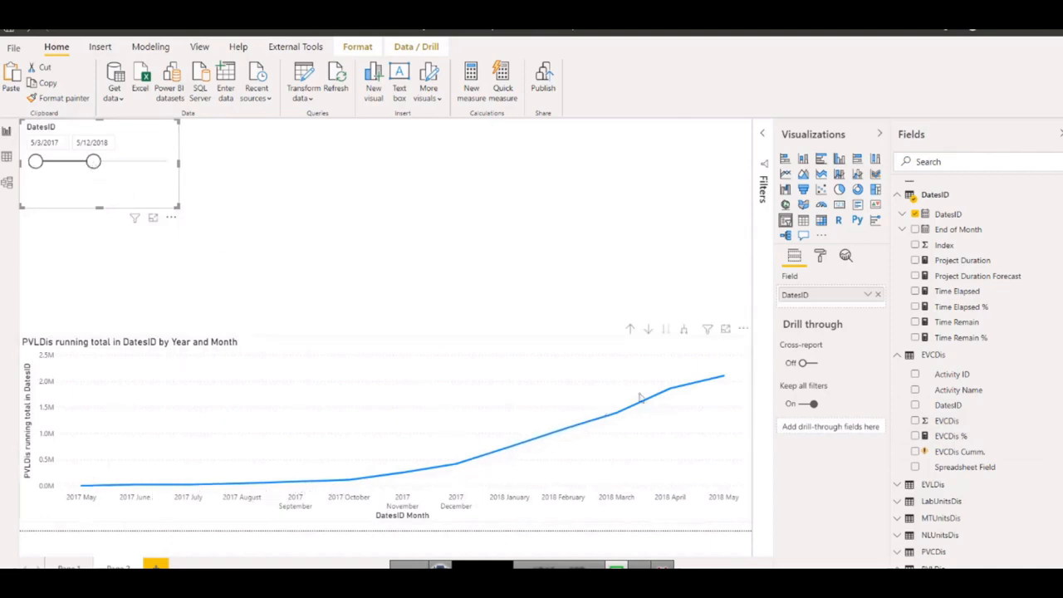
pyautogui.moveTo(723, 379)
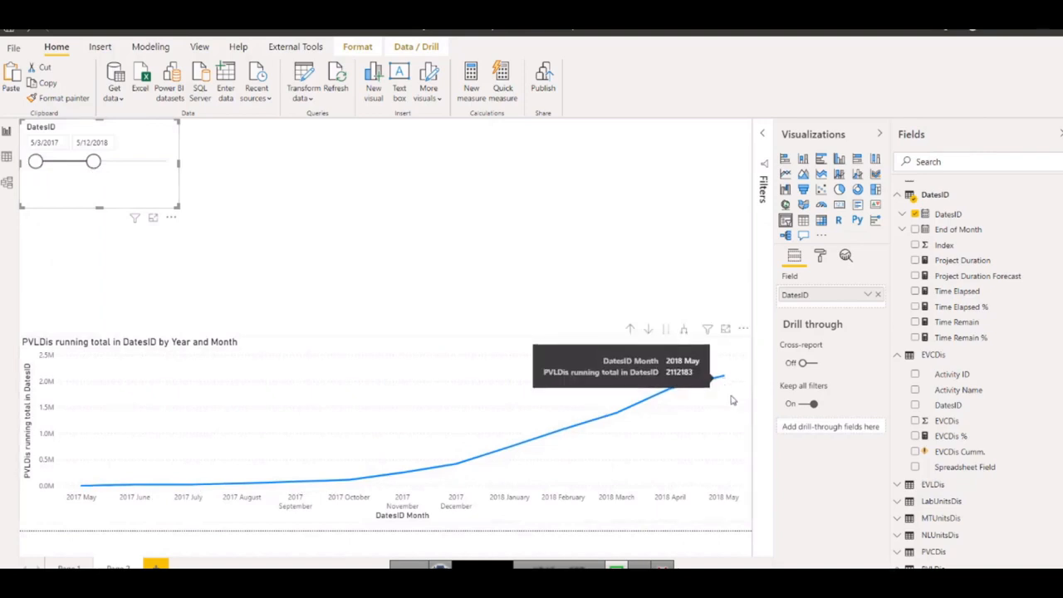
# Reopen the EVCDis Cumm. measure, remove the two closing parentheses and complete "all" as the ALLSELECTED function.
pyautogui.click(959, 452)
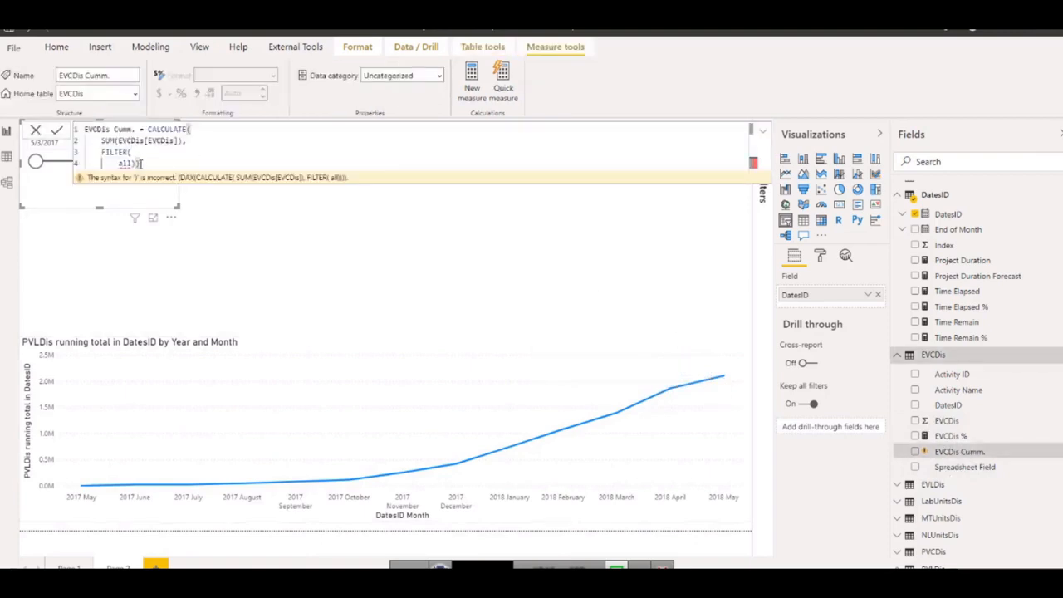
pyautogui.press('BackSpace')
pyautogui.press('BackSpace')
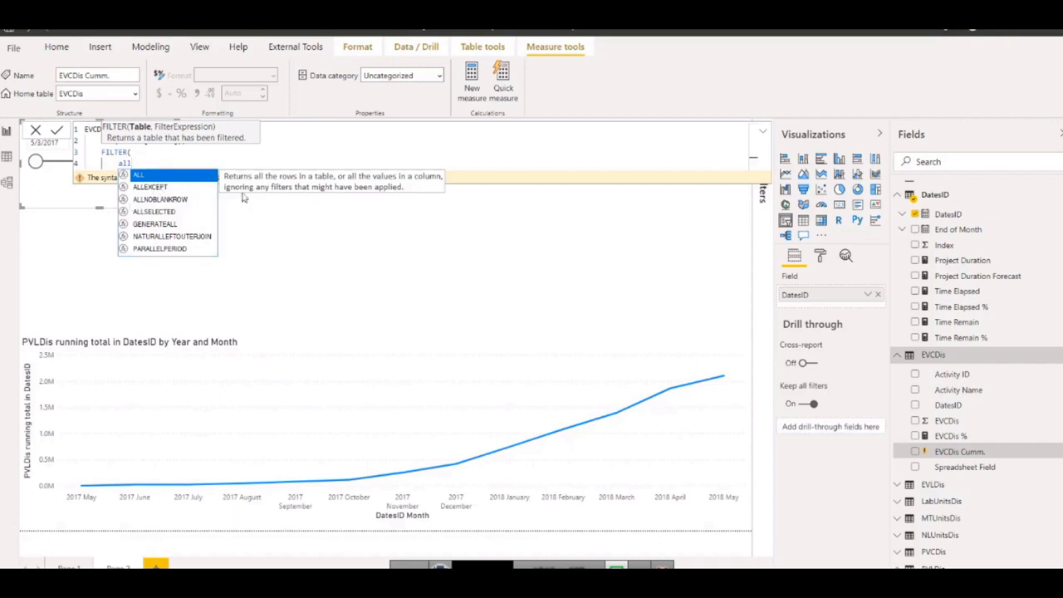
pyautogui.click(158, 213)
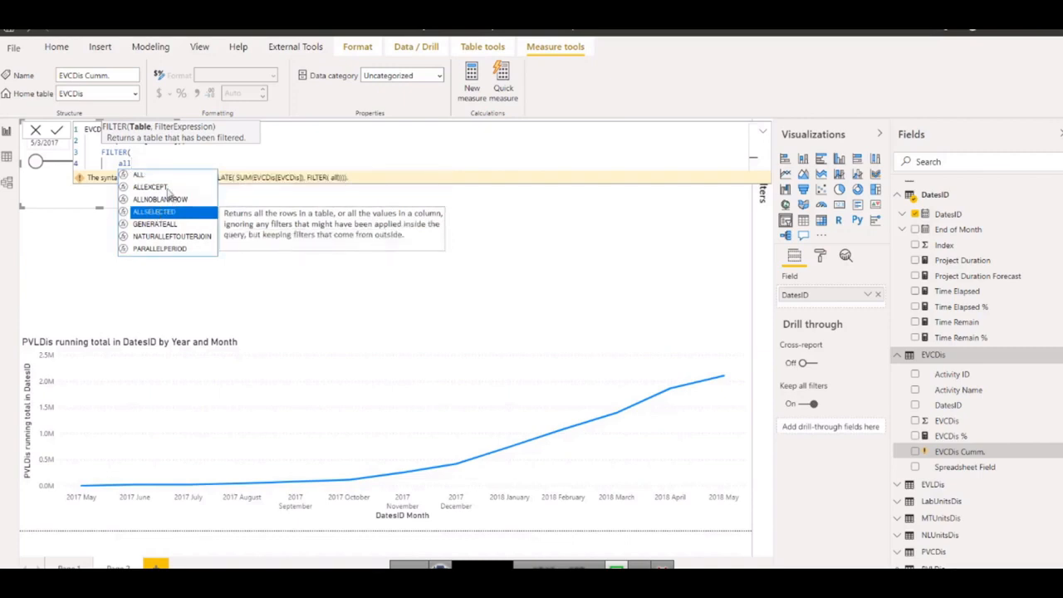
pyautogui.doubleClick(160, 214)
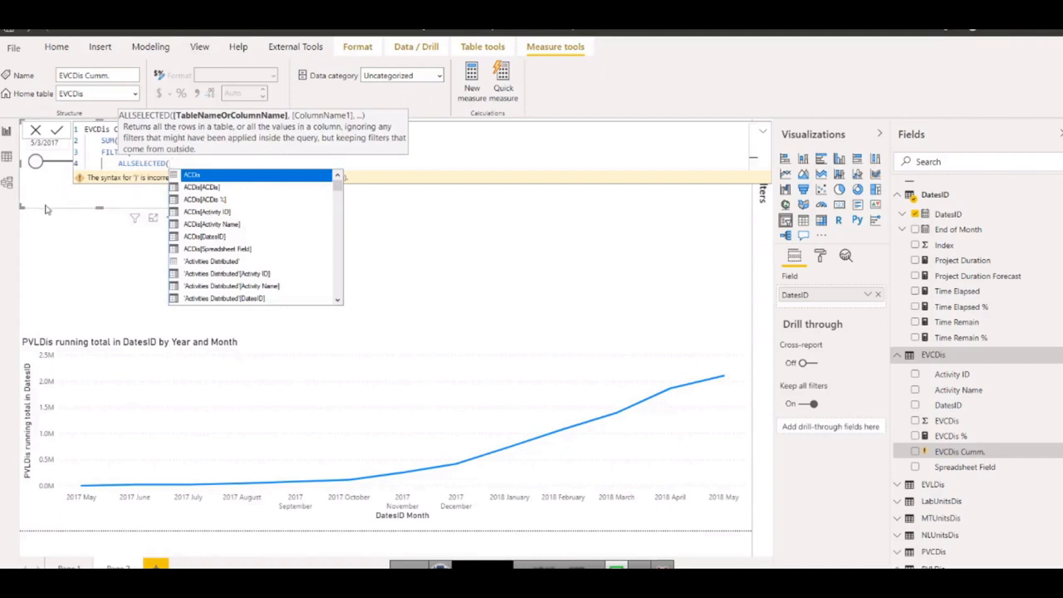
# Enter DatesID[DatesID] as the ALLSELECTED argument, close its parenthesis and add a comma for the filter expression.
pyautogui.write('date')
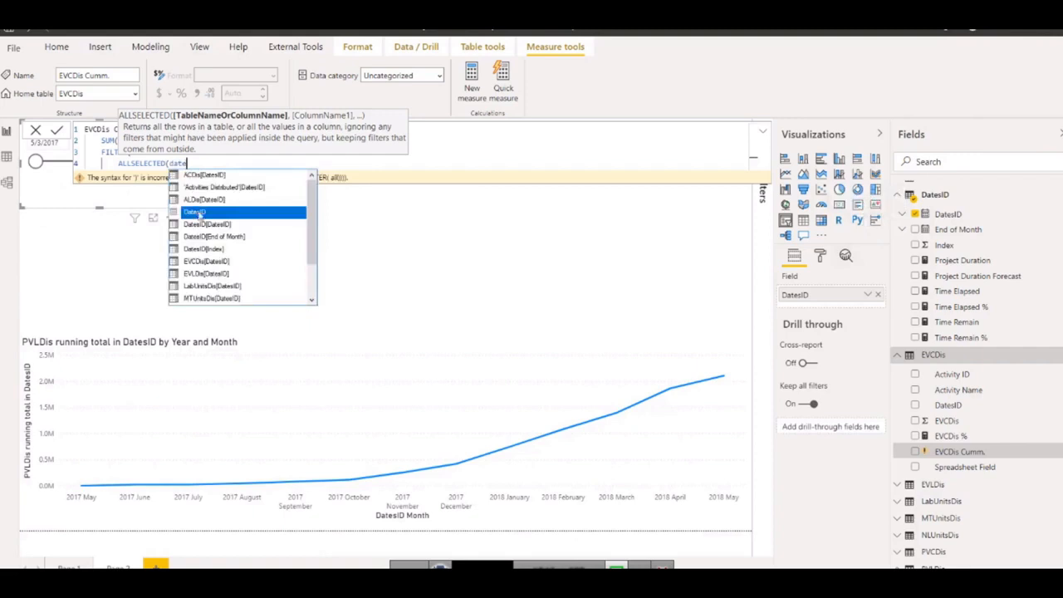
pyautogui.doubleClick(207, 224)
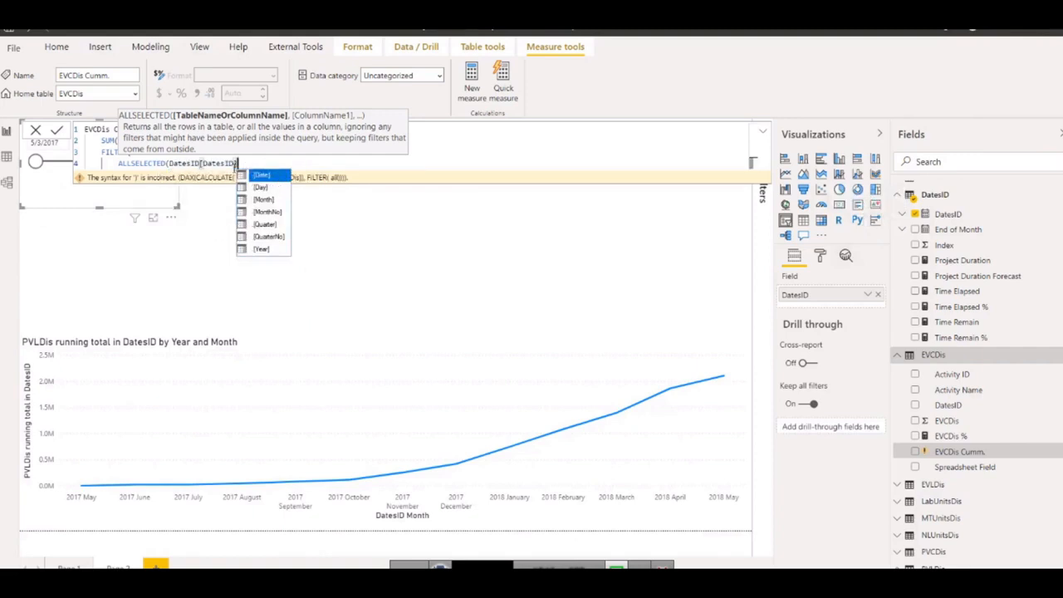
pyautogui.write(')')
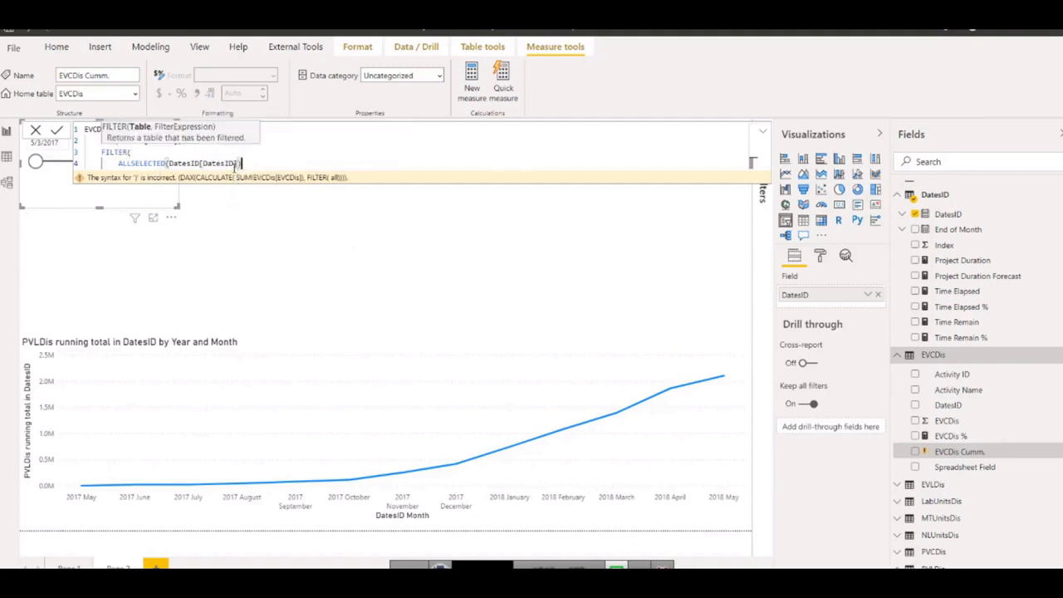
pyautogui.write(',')
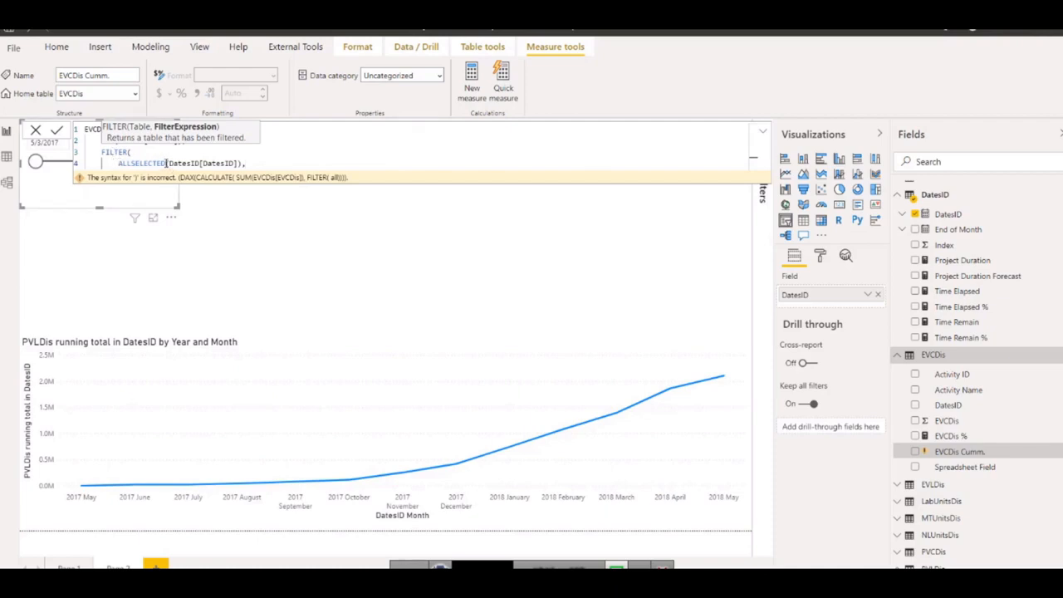
pyautogui.moveTo(167, 163); pyautogui.dragTo(231, 164)
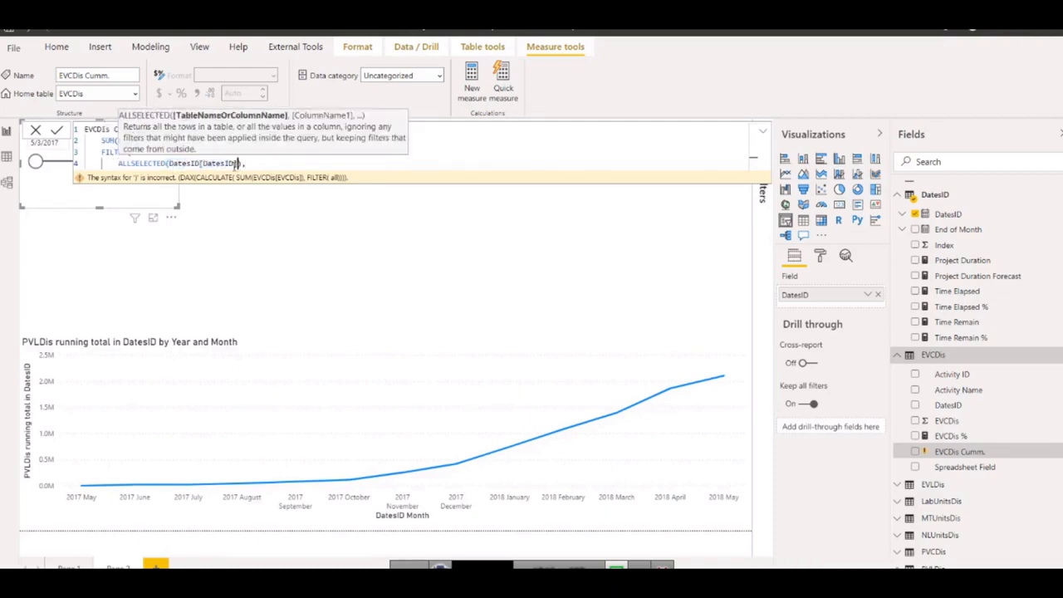
pyautogui.click(253, 164)
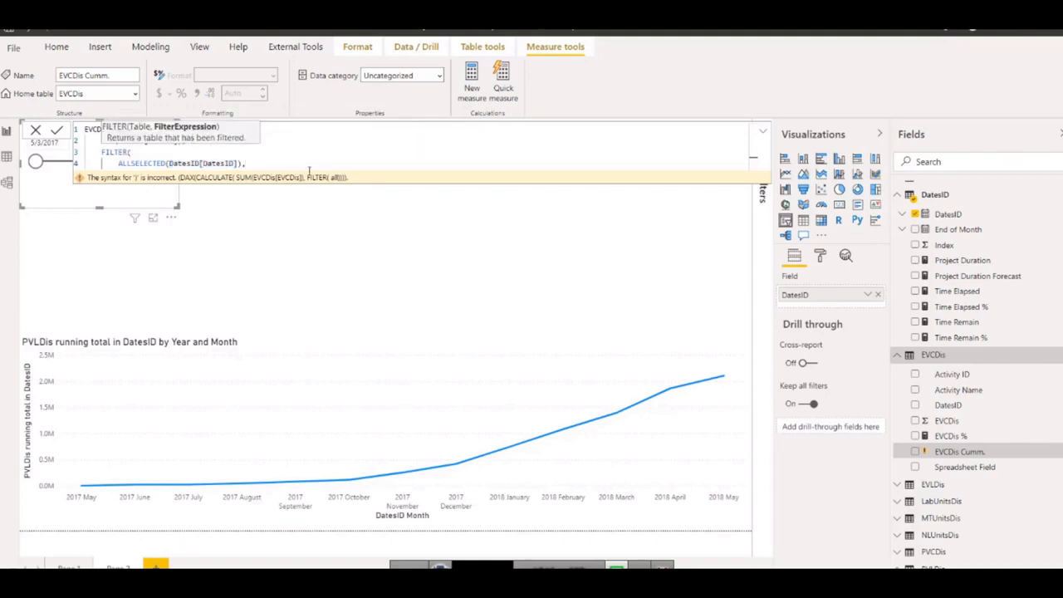
# Start the filter expression on a new line of the formula with DatesID[DatesID]<=MAX(.
pyautogui.hotkey('shift', 'Return')
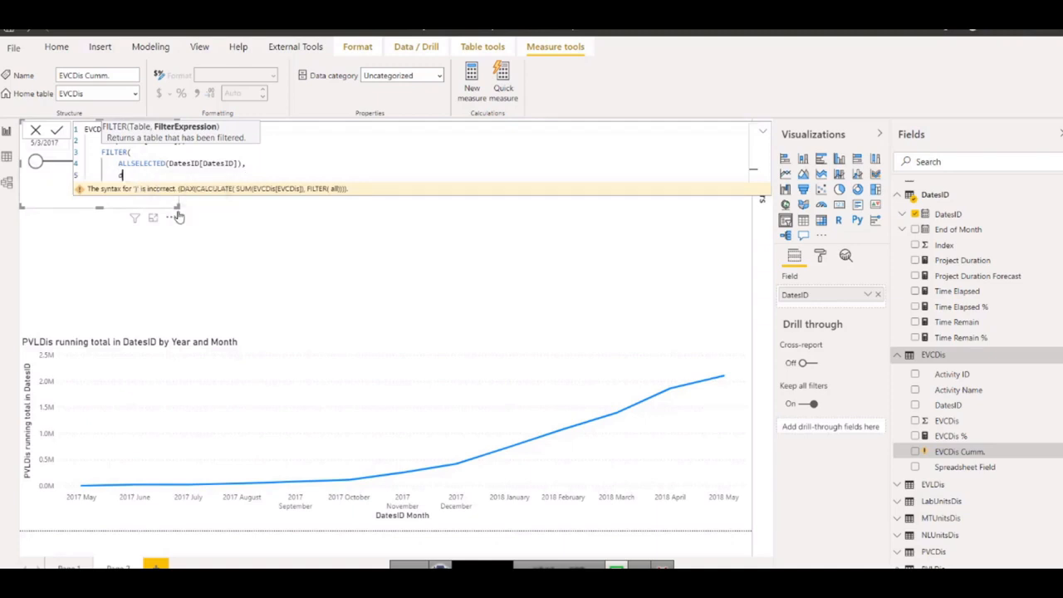
pyautogui.write('ats')
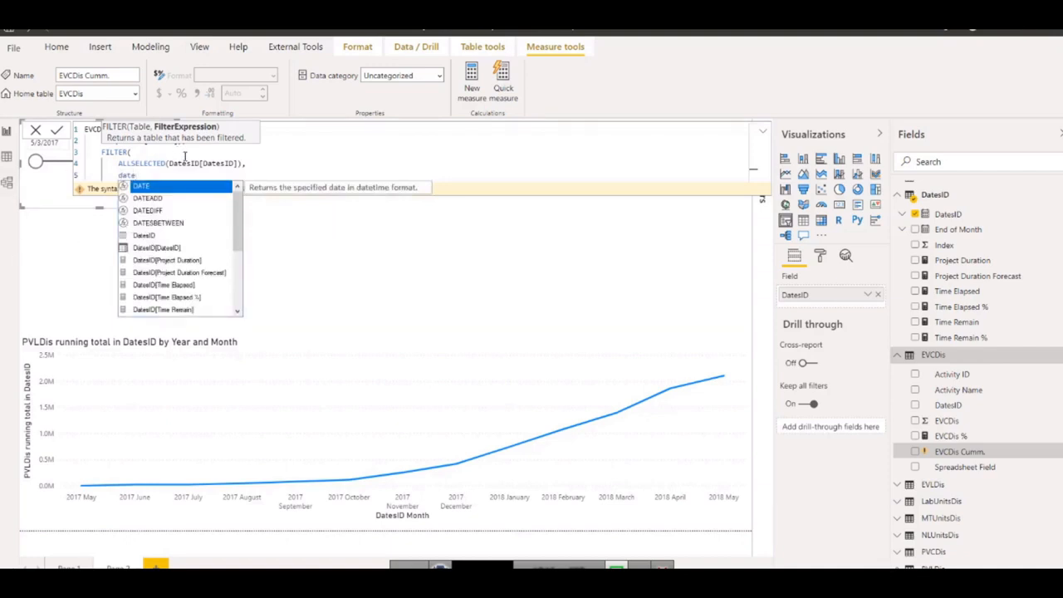
pyautogui.click(171, 250)
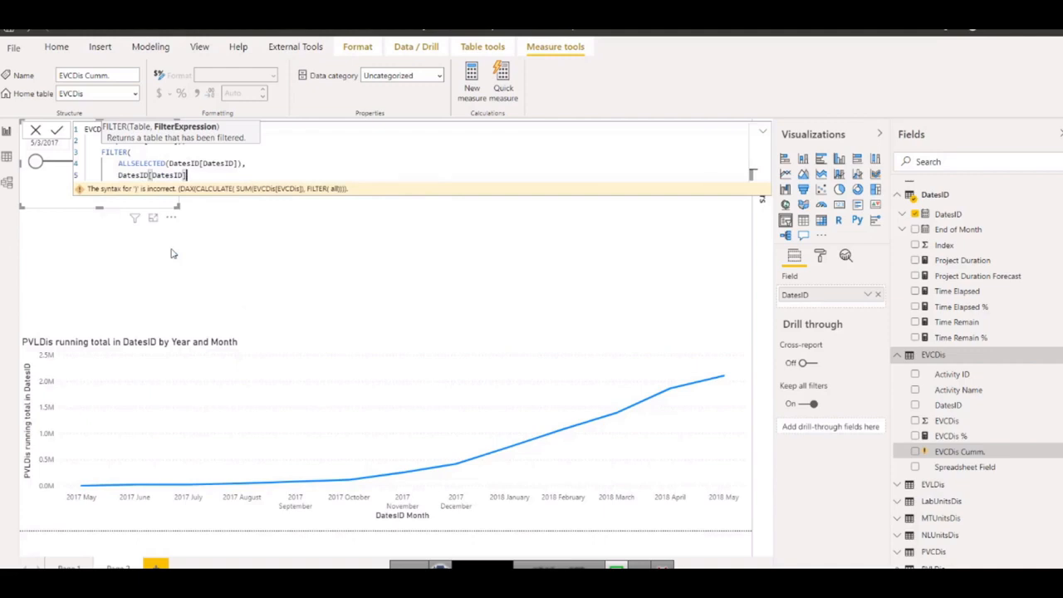
pyautogui.write('<=MAX(')
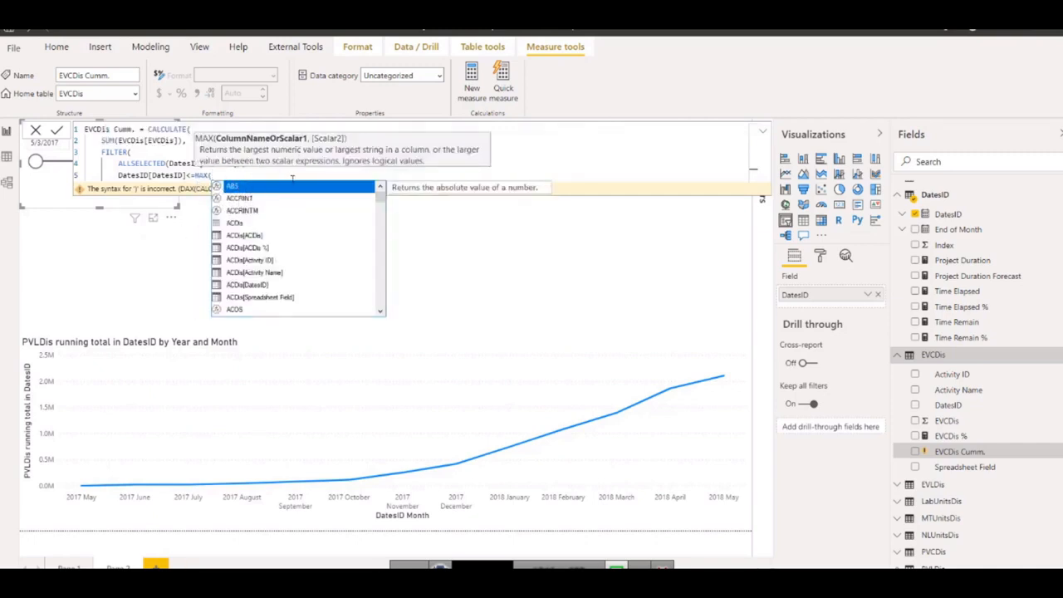
# Enter DatesID[DatesID] as the MAX argument, close the MAX, FILTER and CALCULATE parentheses, and commit the EVCDis Cumm. measure.
pyautogui.write('date')
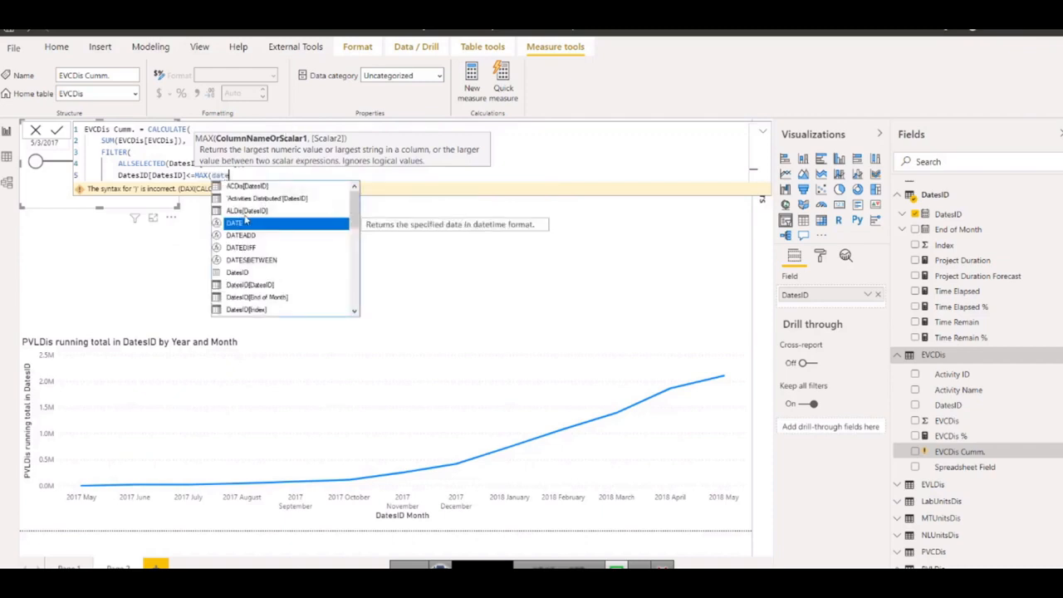
pyautogui.click(250, 285)
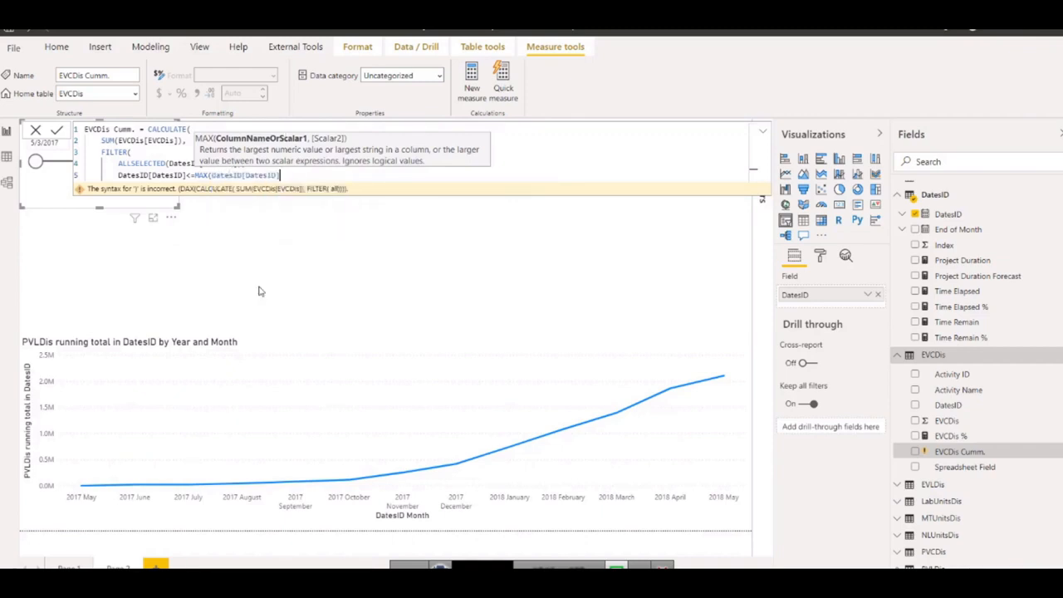
pyautogui.write(')')
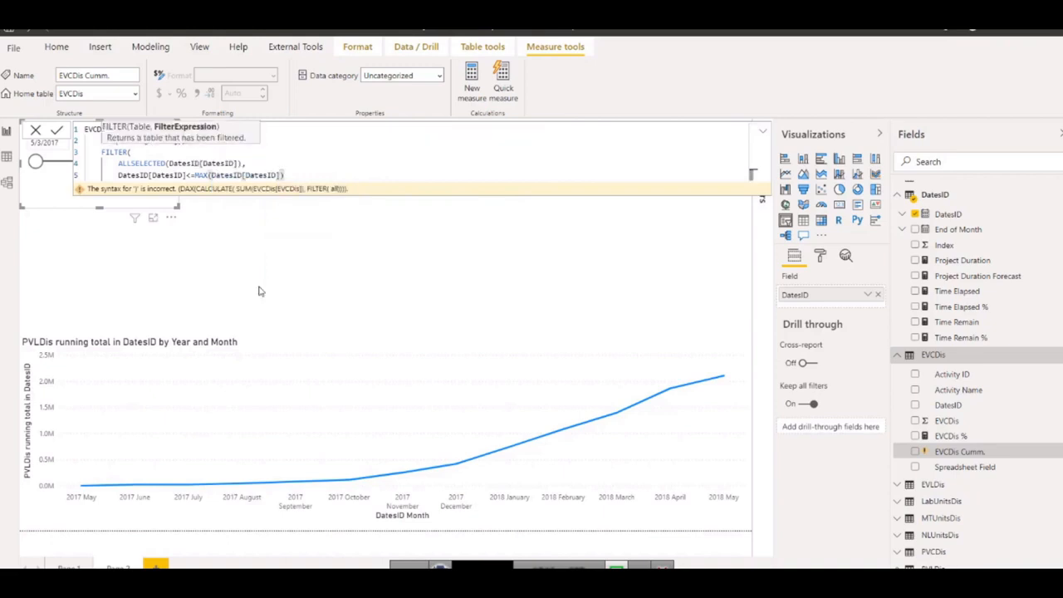
pyautogui.write(')')
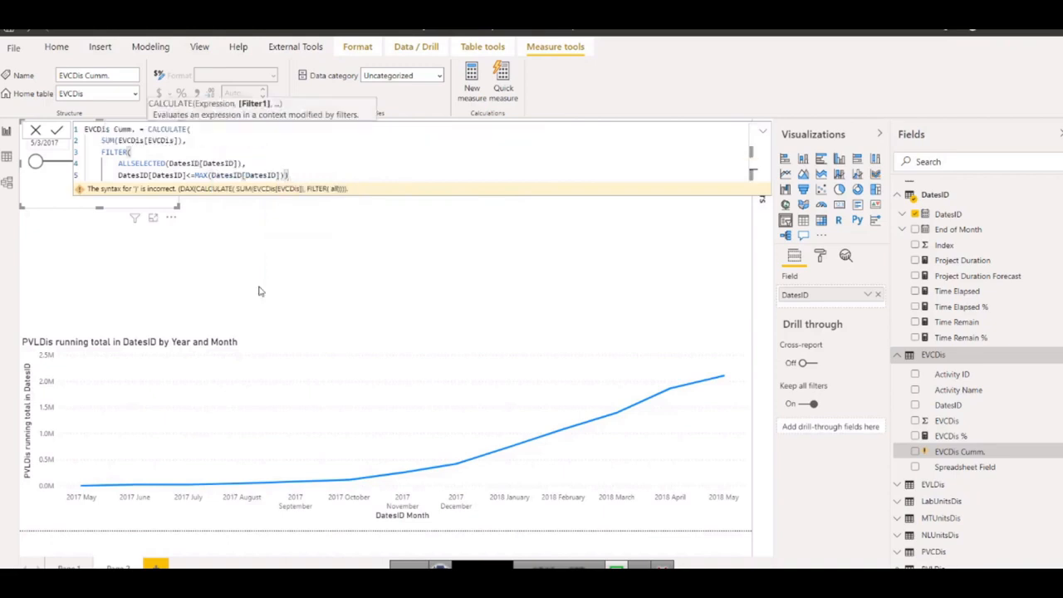
pyautogui.write(')')
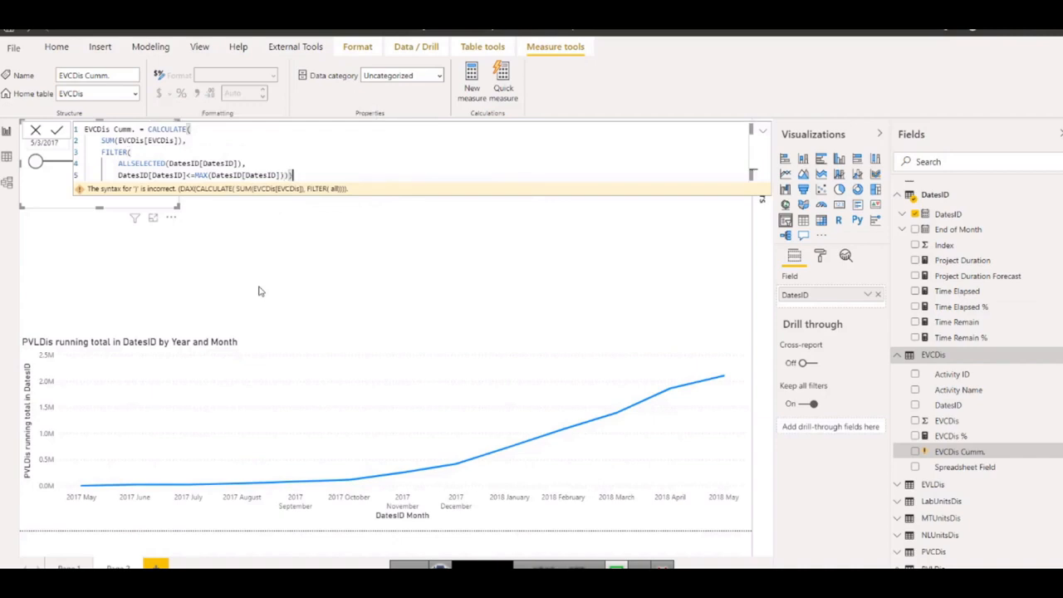
pyautogui.press('Return')
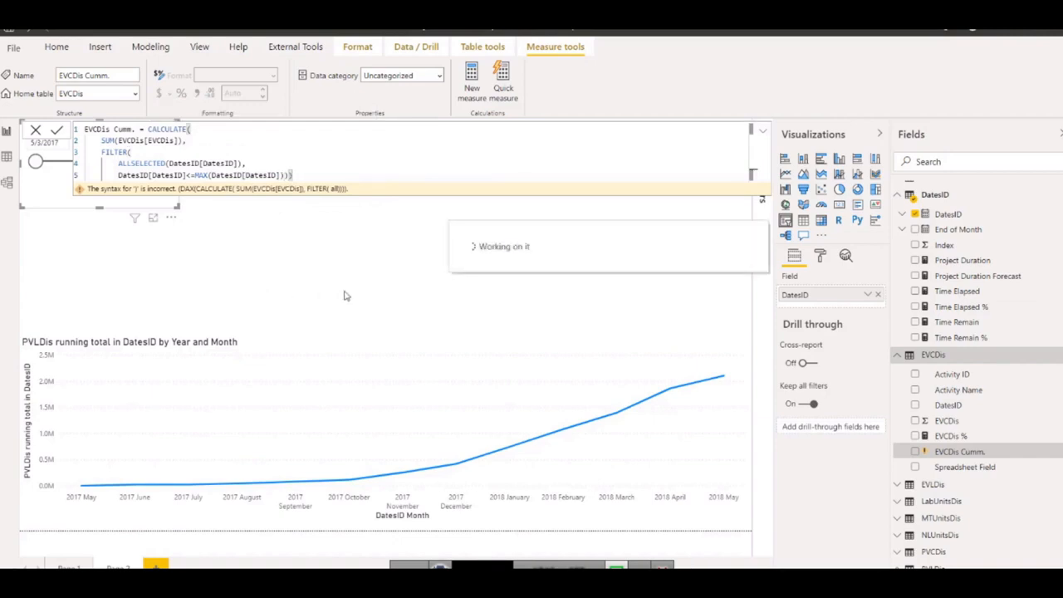
# Add EVCDis Cumm. to the line values of the PVLDis running total chart and turn on Show secondary for its Y axis.
pyautogui.click(435, 364)
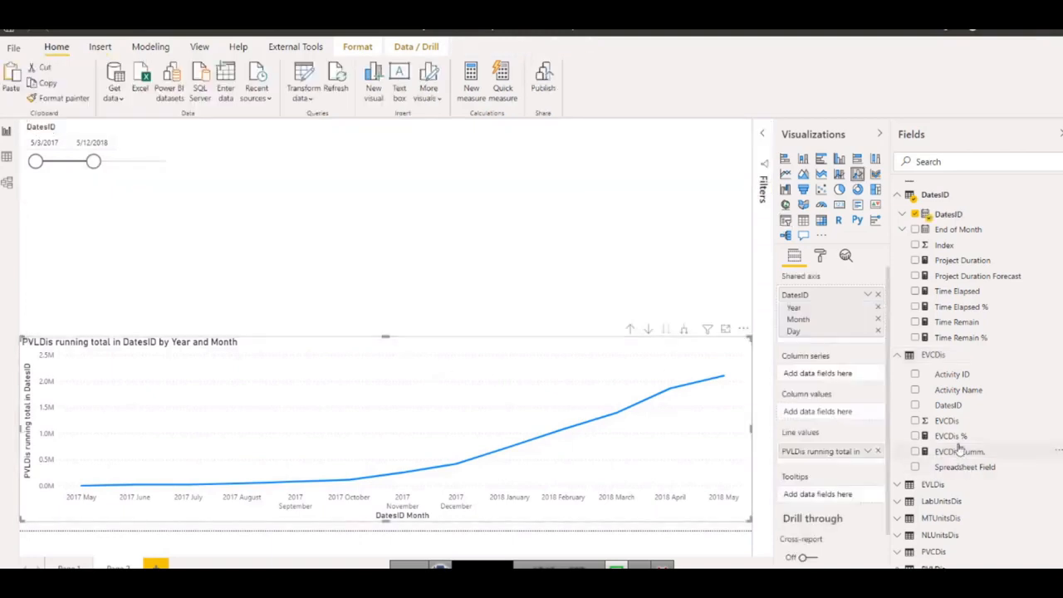
pyautogui.moveTo(955, 461); pyautogui.dragTo(804, 467)
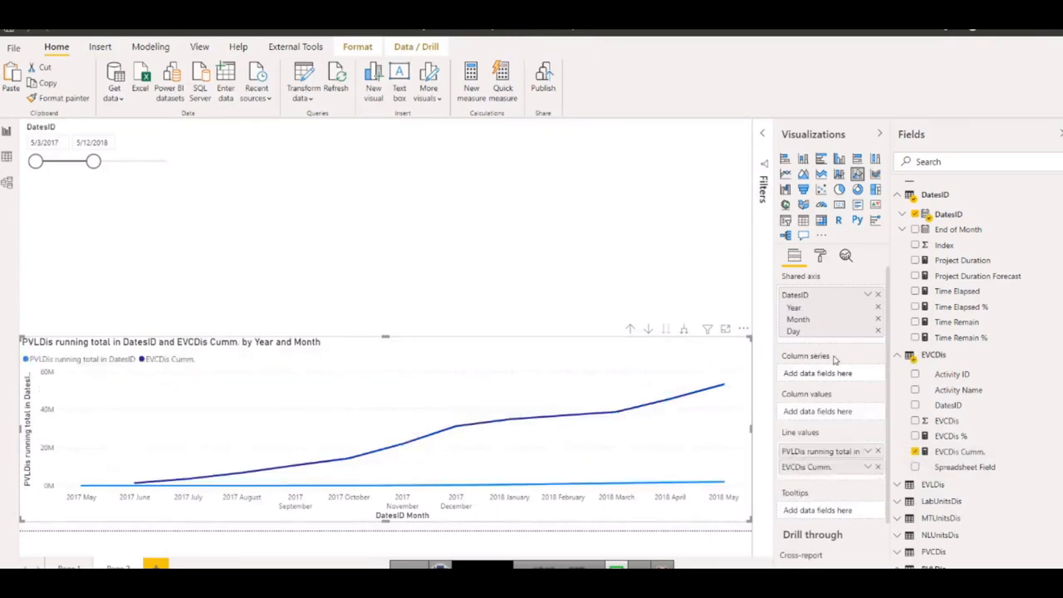
pyautogui.click(820, 256)
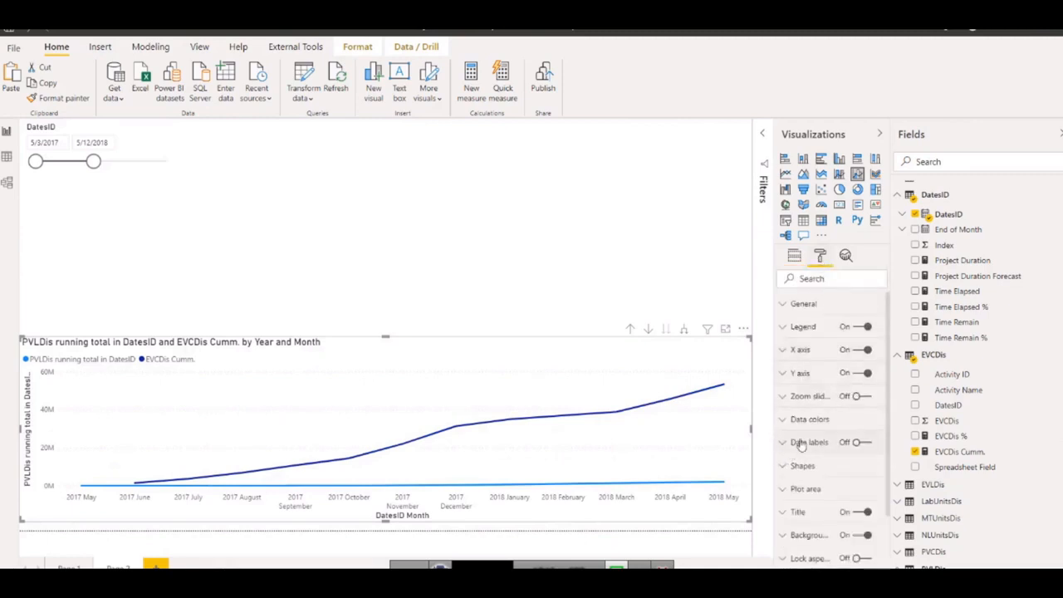
pyautogui.click(800, 373)
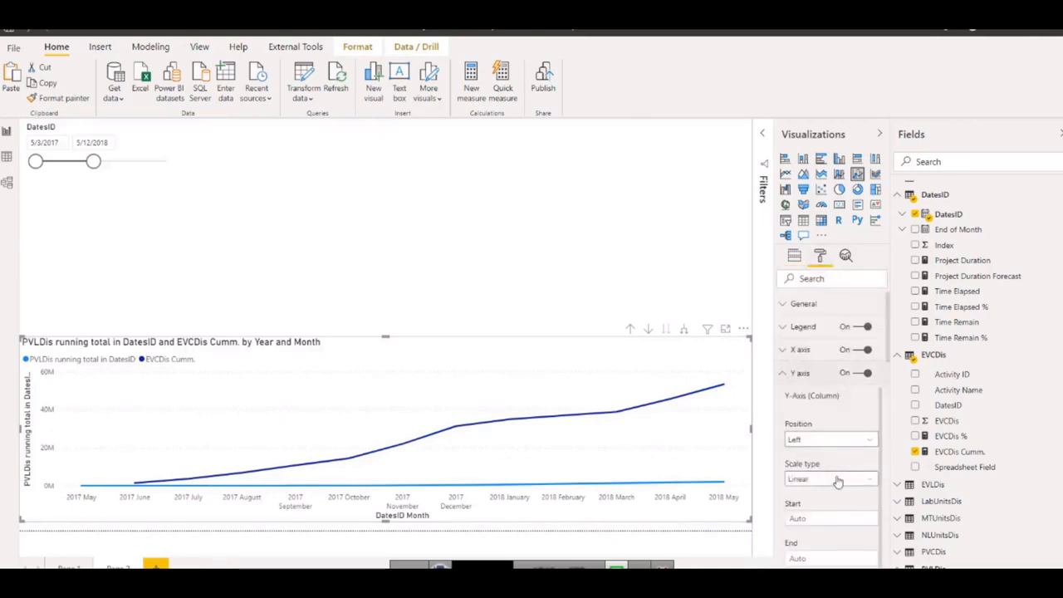
pyautogui.scroll(-1, 840, 481)
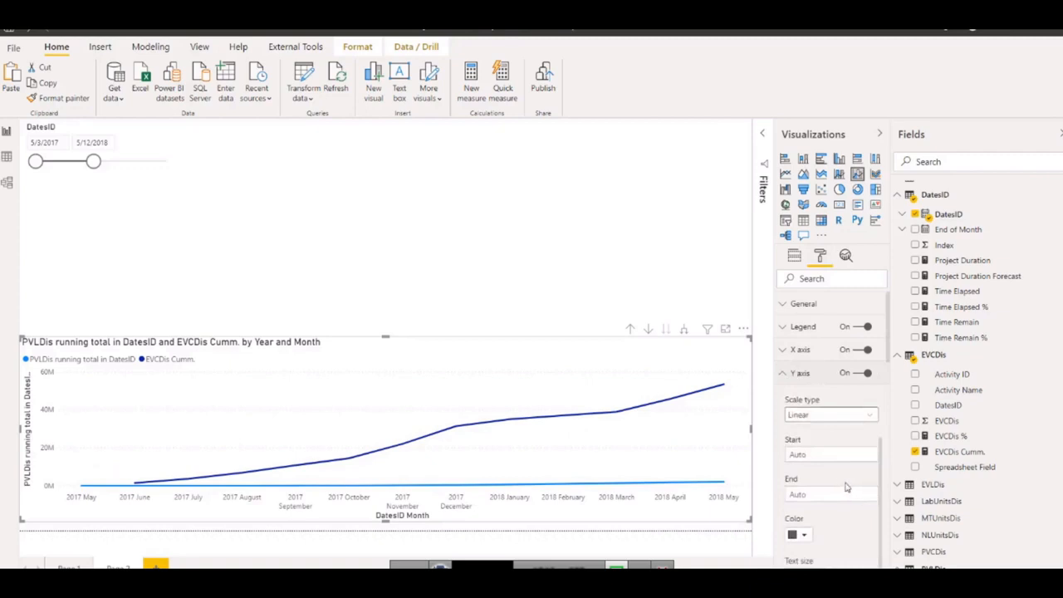
pyautogui.scroll(-1, 843, 487)
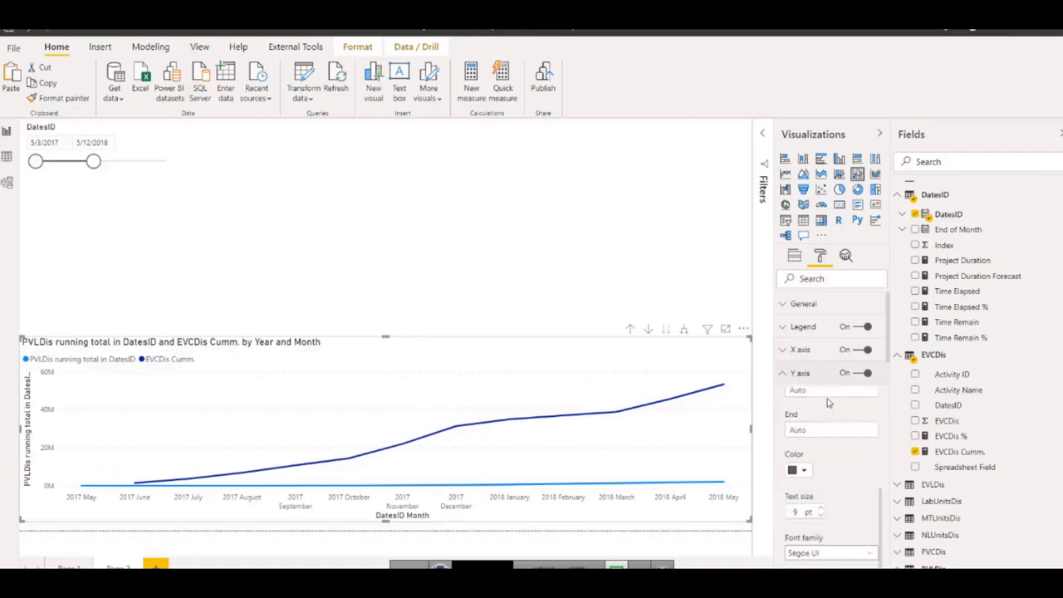
pyautogui.scroll(-1, 831, 425)
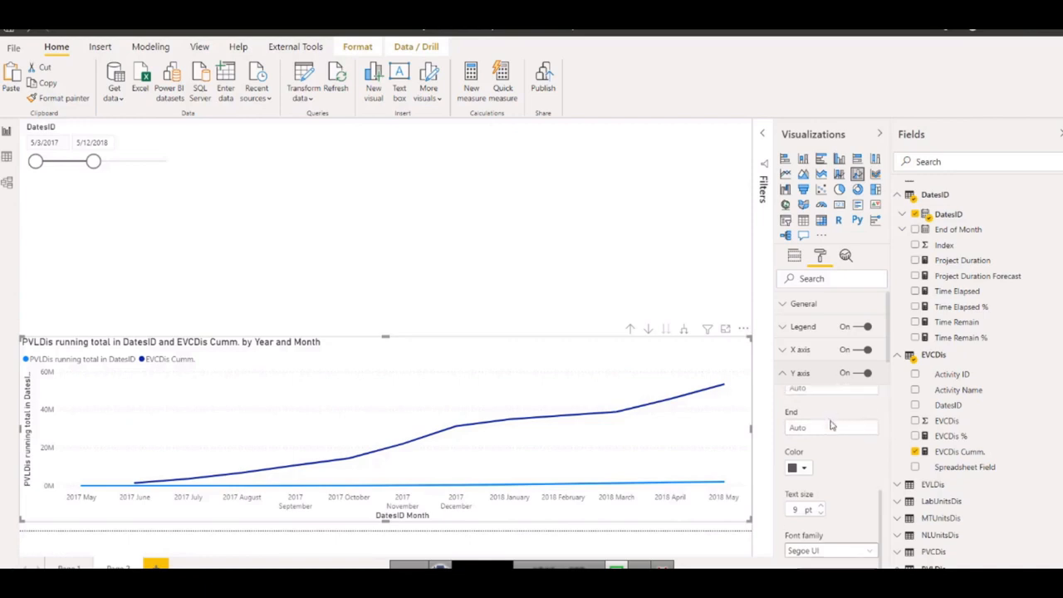
pyautogui.scroll(-5, 835, 427)
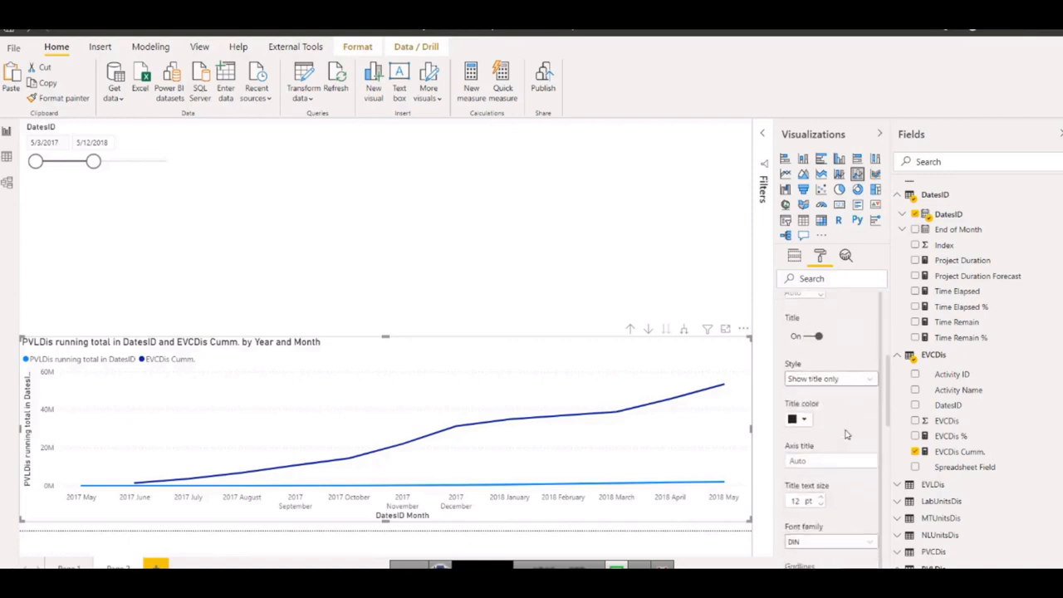
pyautogui.scroll(-5, 846, 434)
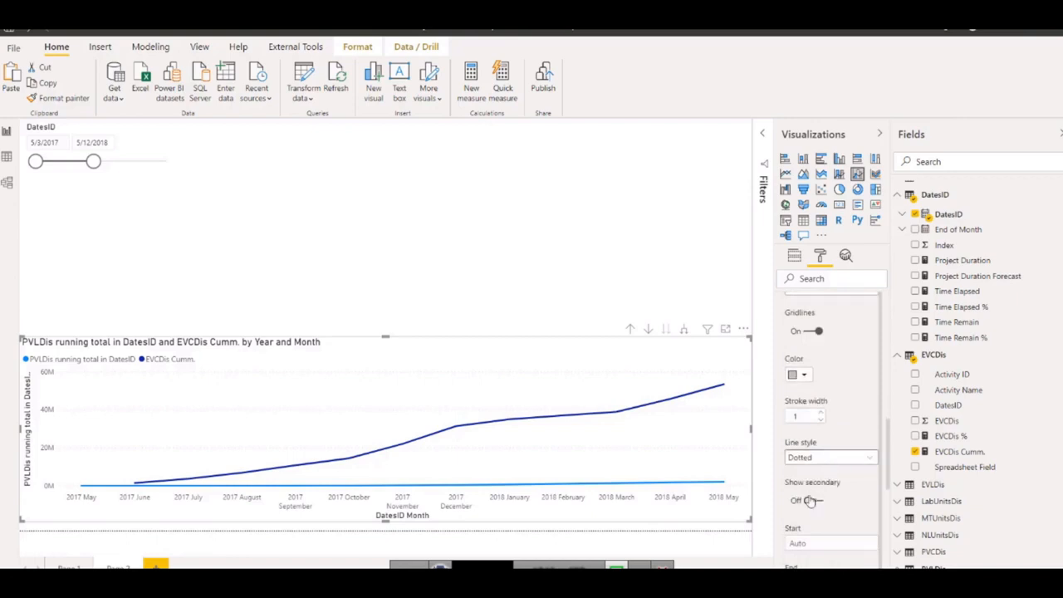
pyautogui.click(809, 501)
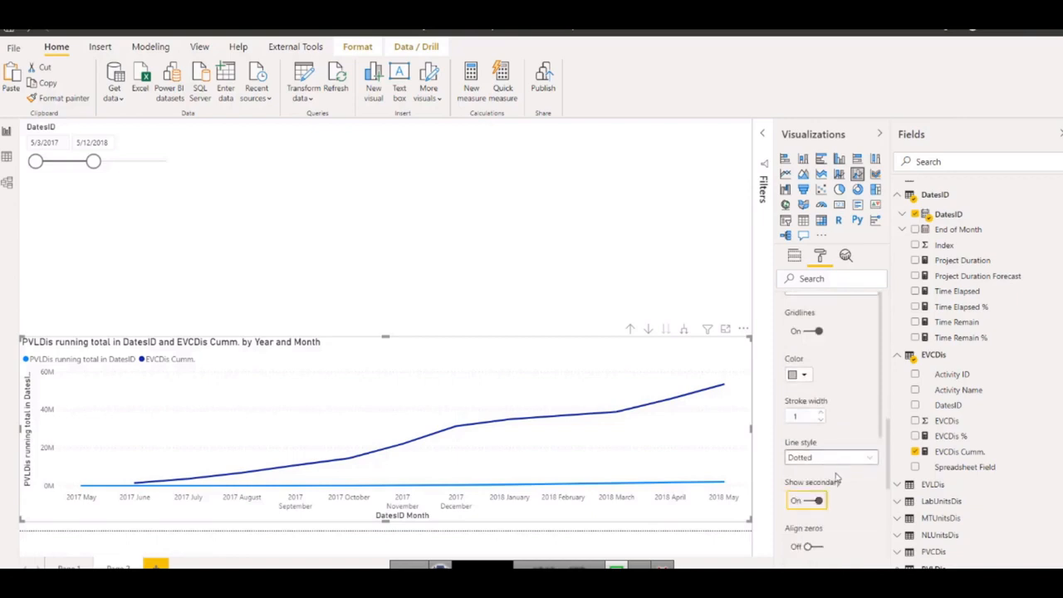
pyautogui.scroll(10, 806, 401)
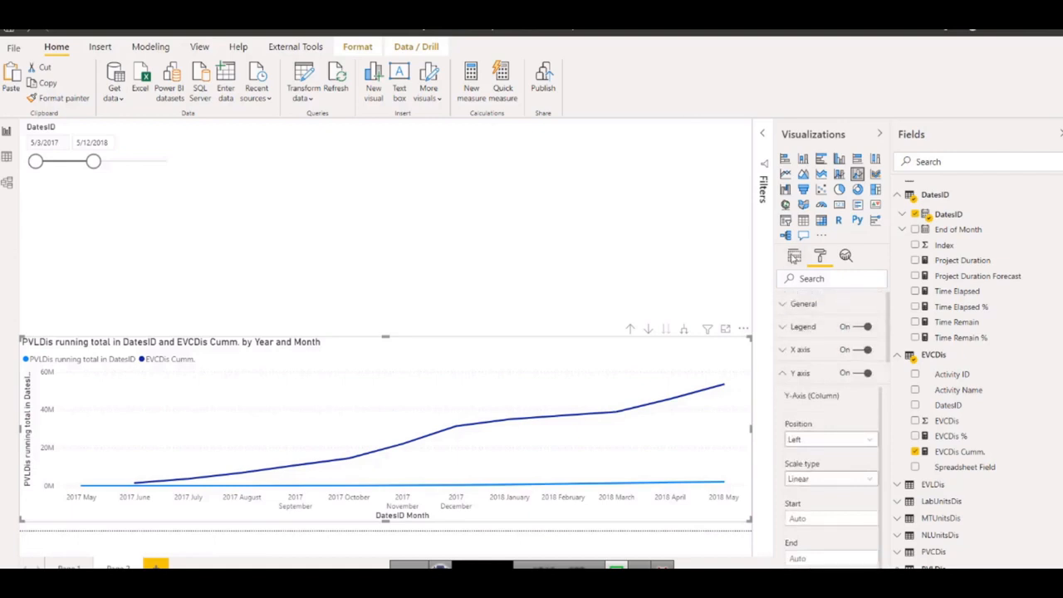
# Convert the combo chart to a line chart and move EVCDis Cumm. from the secondary values to the main values.
pyautogui.click(794, 256)
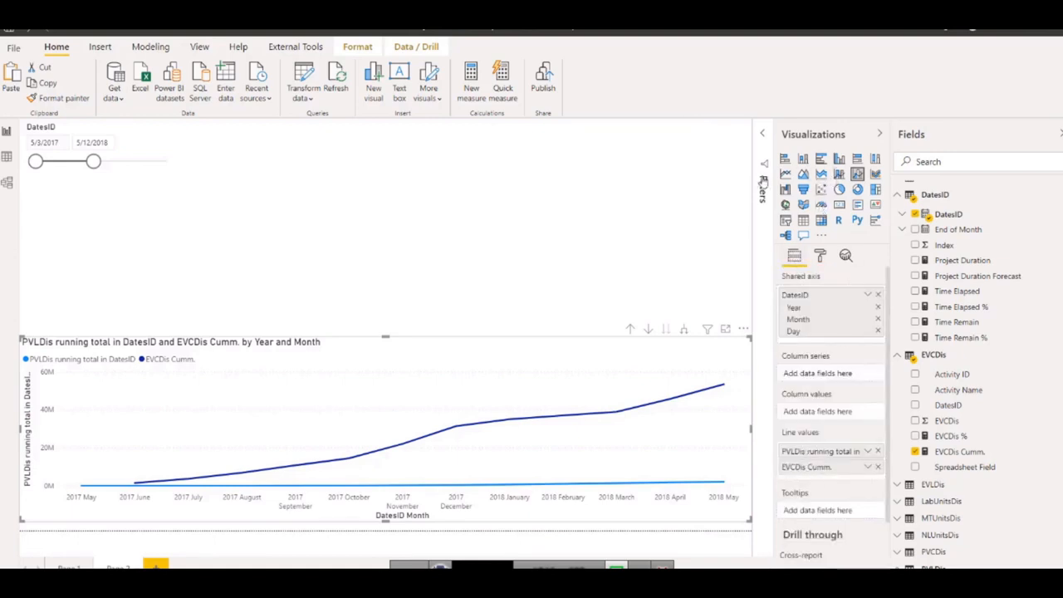
pyautogui.click(785, 173)
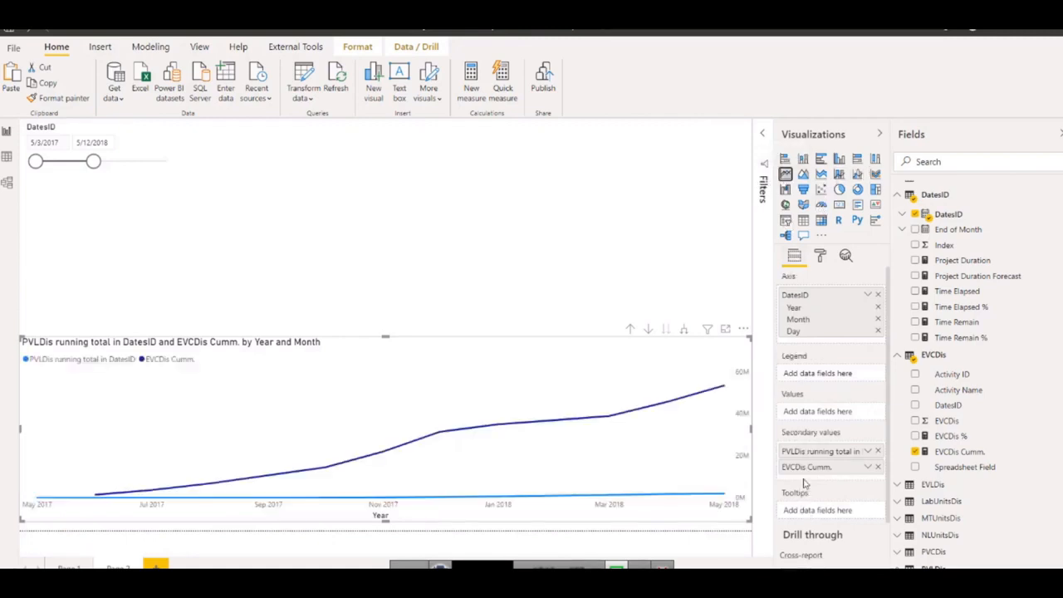
pyautogui.moveTo(802, 467); pyautogui.dragTo(796, 417)
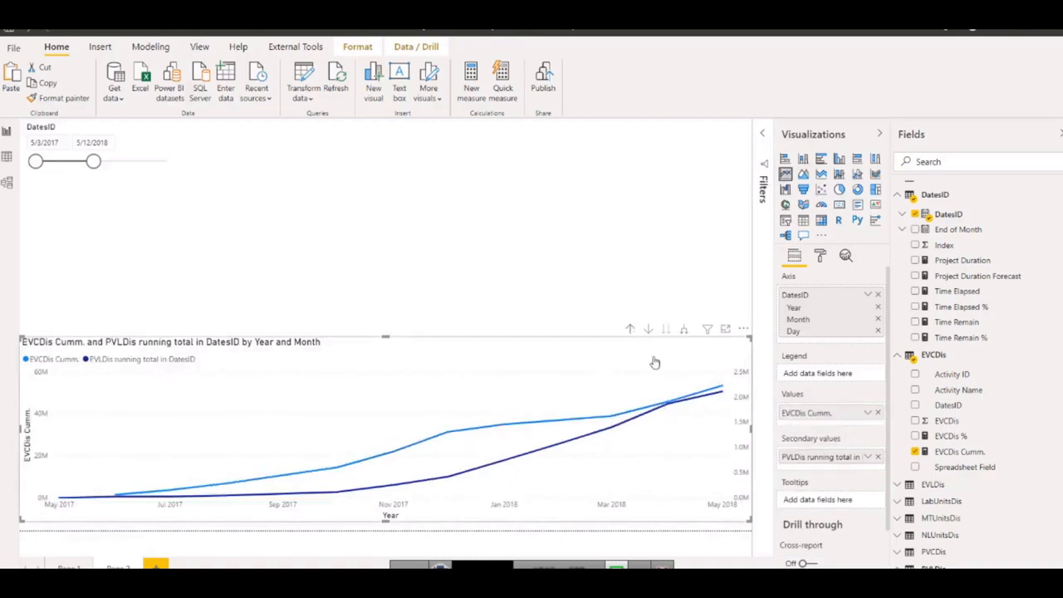
# Remove the PVLDis running total from the chart's secondary values, and view EVCDis Cumm. by day before returning to the month level.
pyautogui.scroll(-3, 1001, 467)
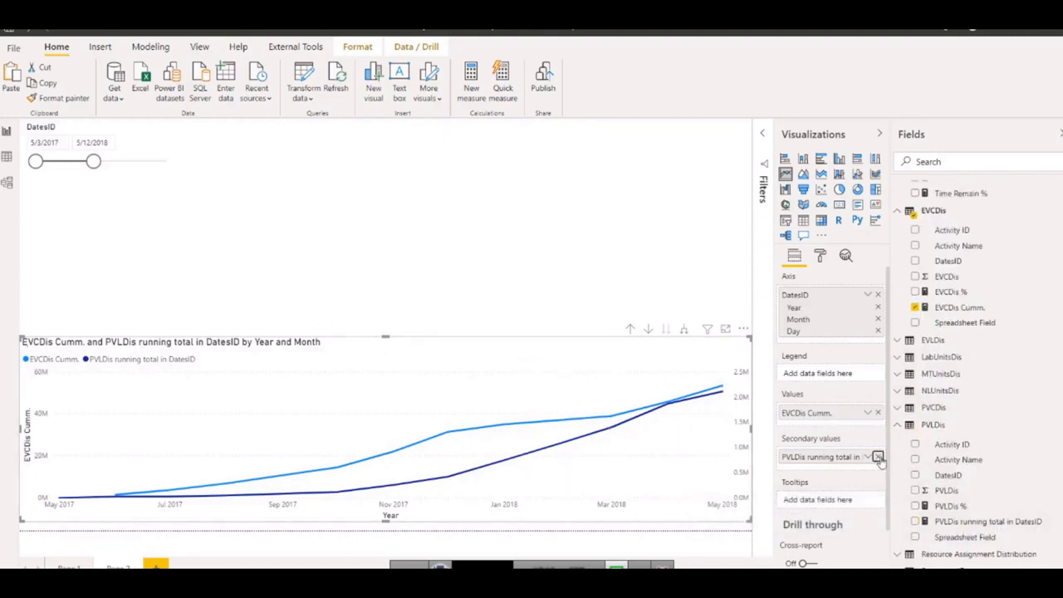
pyautogui.click(879, 457)
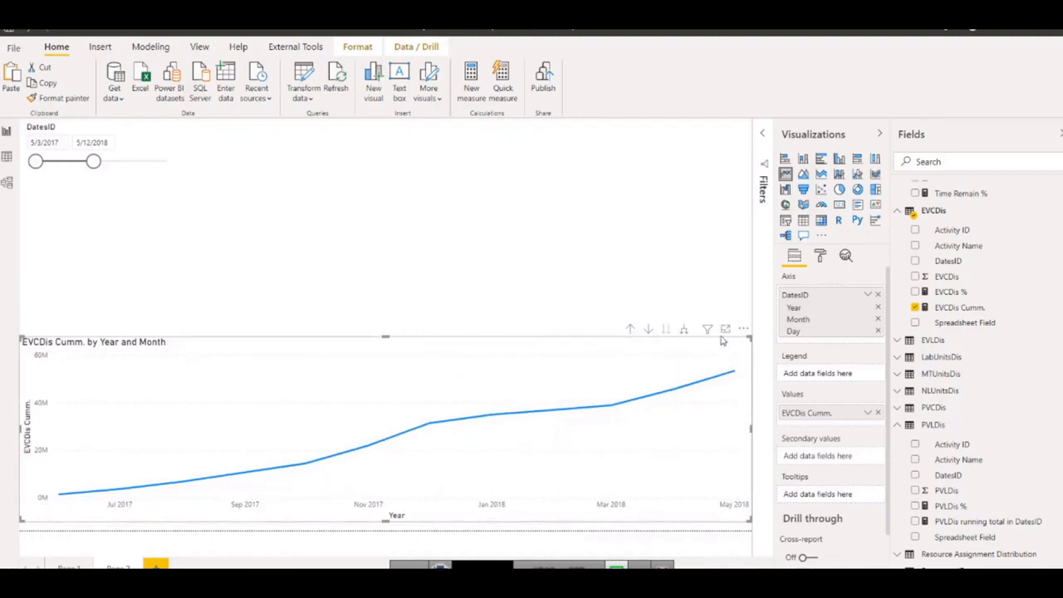
pyautogui.click(684, 331)
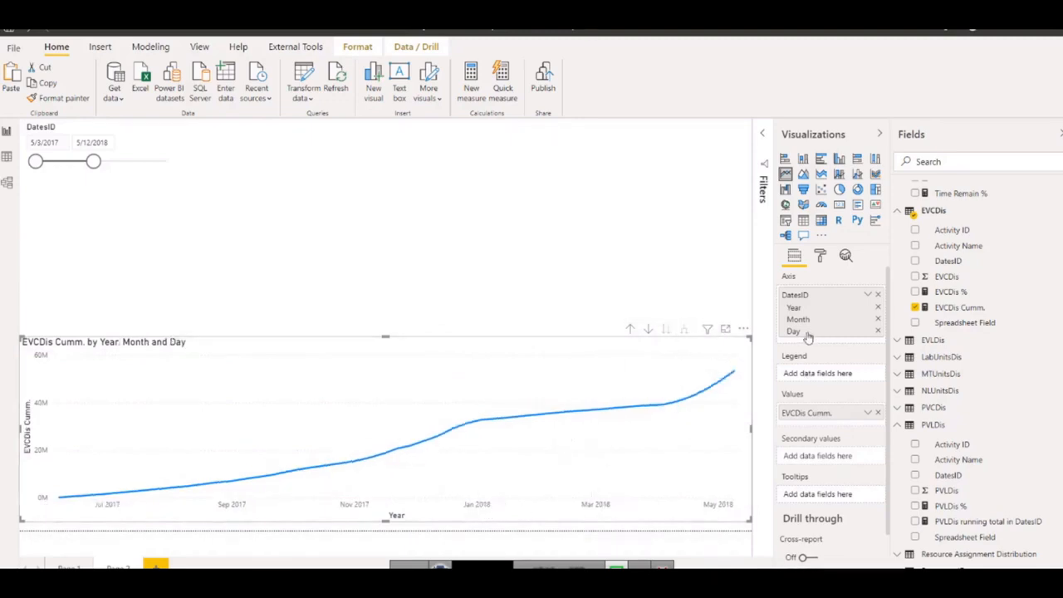
pyautogui.click(628, 329)
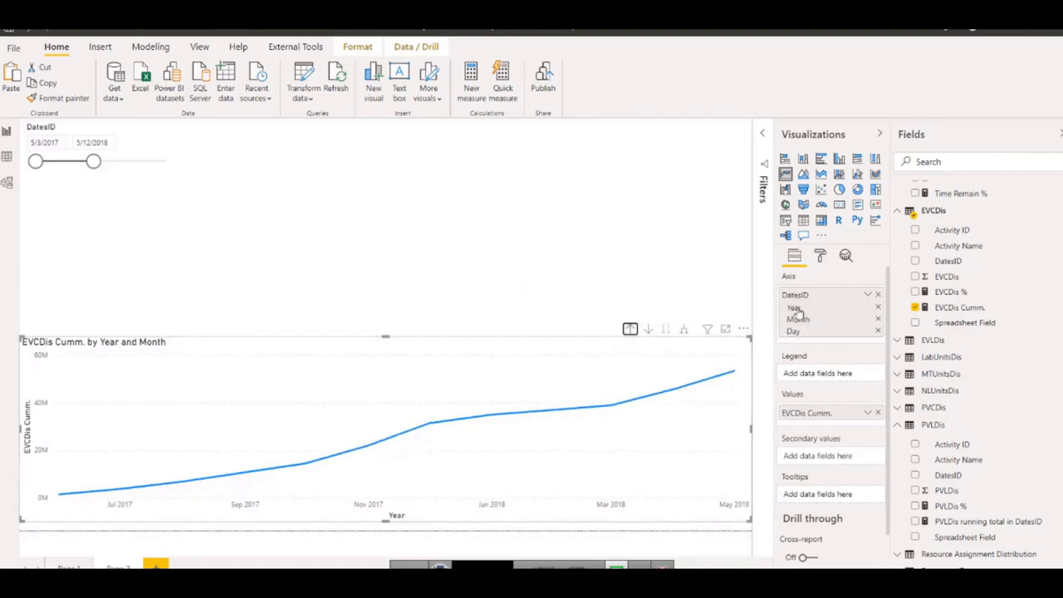
# Extend the DatesID slicer's end date to 9/4/2019 and fit the slicer, with a reduced height, directly above the EVCDis Cumm. chart.
pyautogui.moveTo(93, 162); pyautogui.dragTo(168, 162)
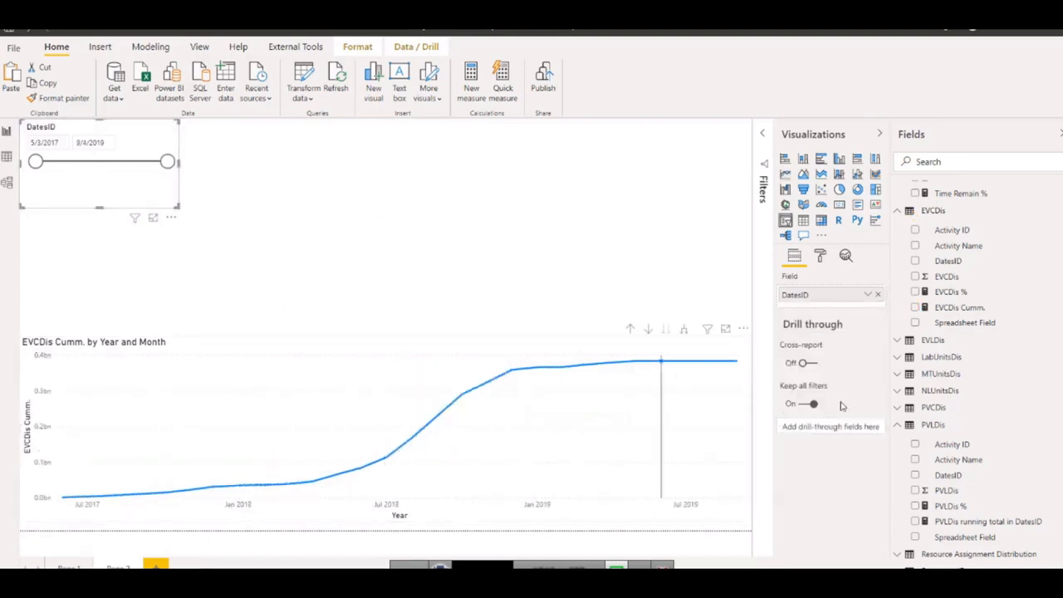
pyautogui.click(686, 398)
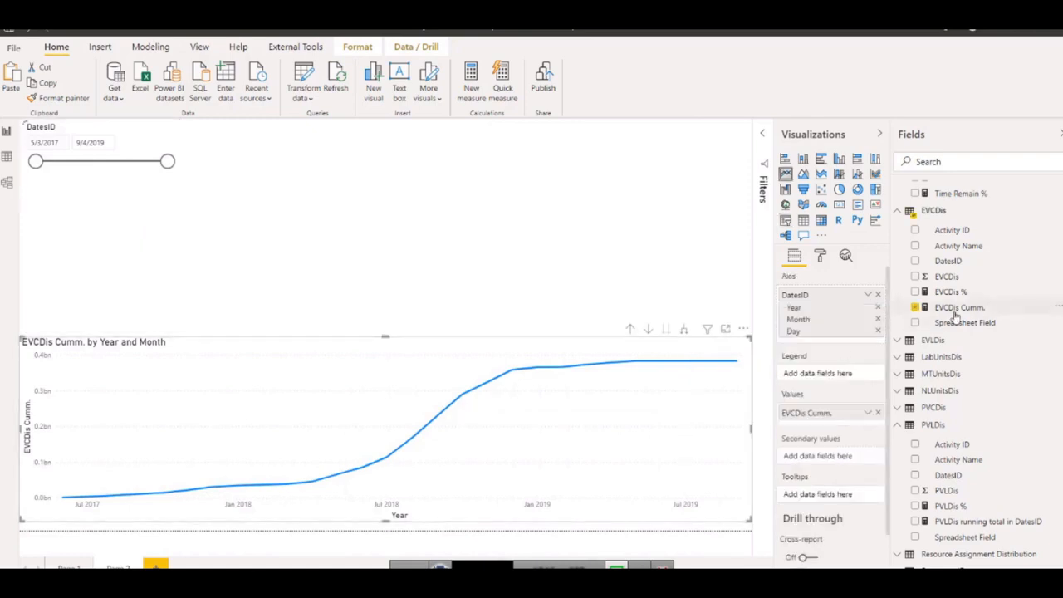
pyautogui.click(958, 308)
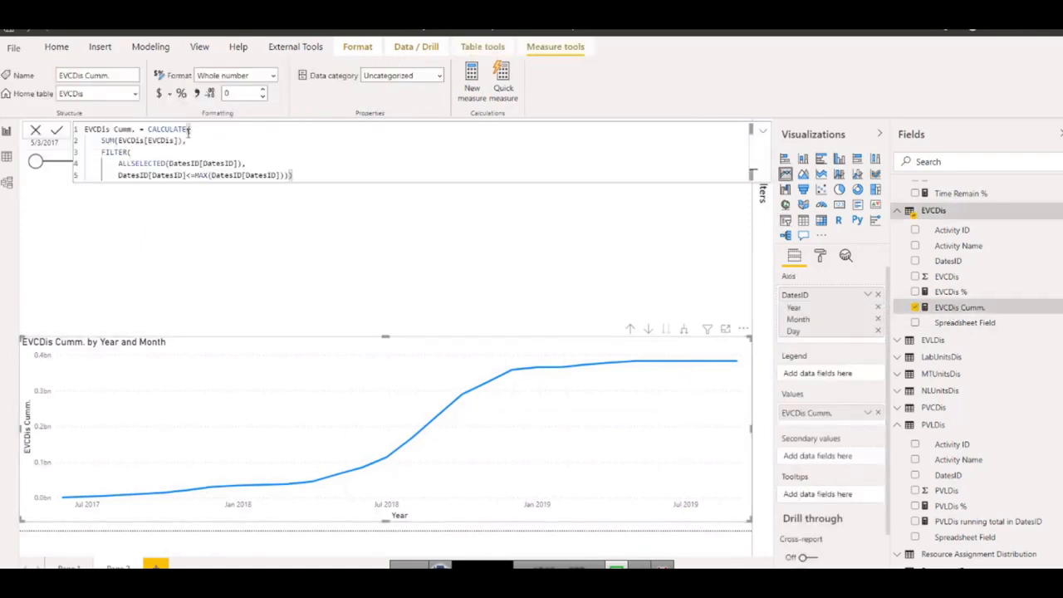
pyautogui.click(47, 179)
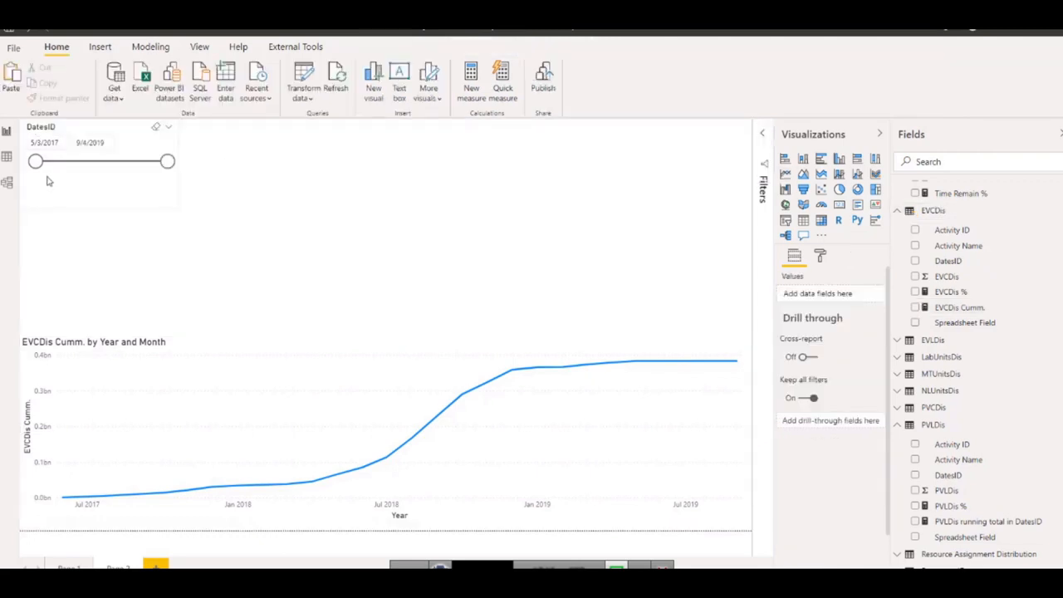
pyautogui.moveTo(45, 175); pyautogui.dragTo(59, 299)
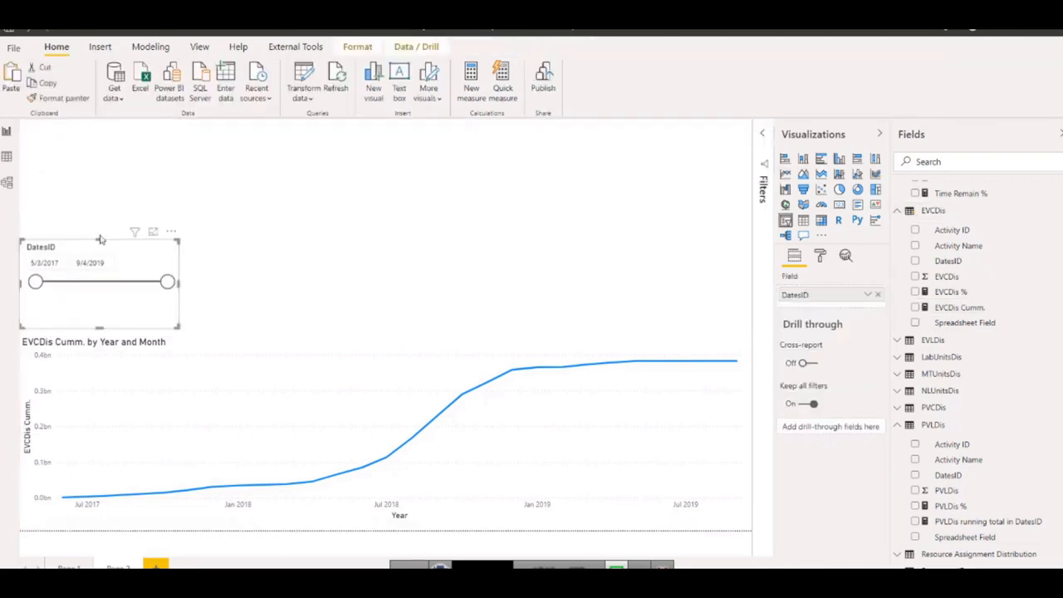
pyautogui.moveTo(102, 240); pyautogui.dragTo(102, 261)
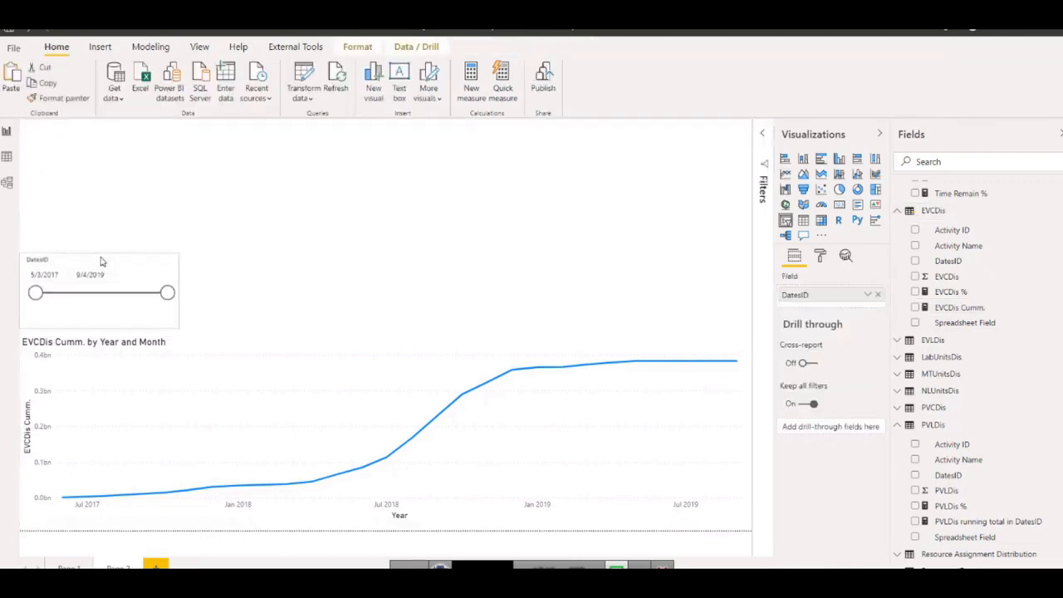
# Open the EVCDis Cumm. formula and review its SUM, FILTER and ALLSELECTED parts and the DatesID[DatesID] argument.
pyautogui.click(955, 309)
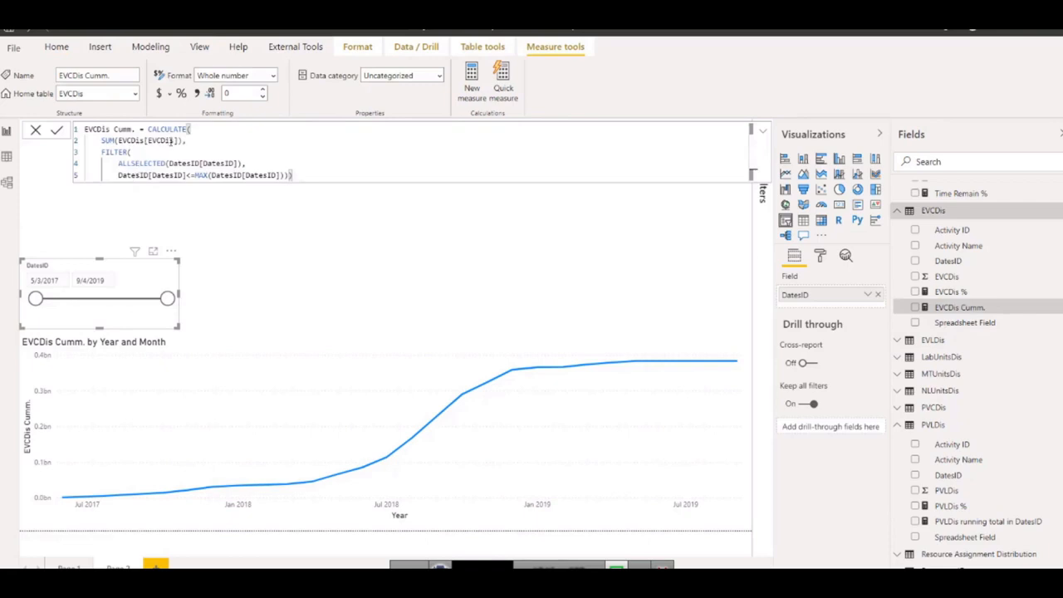
pyautogui.moveTo(185, 139); pyautogui.dragTo(132, 140)
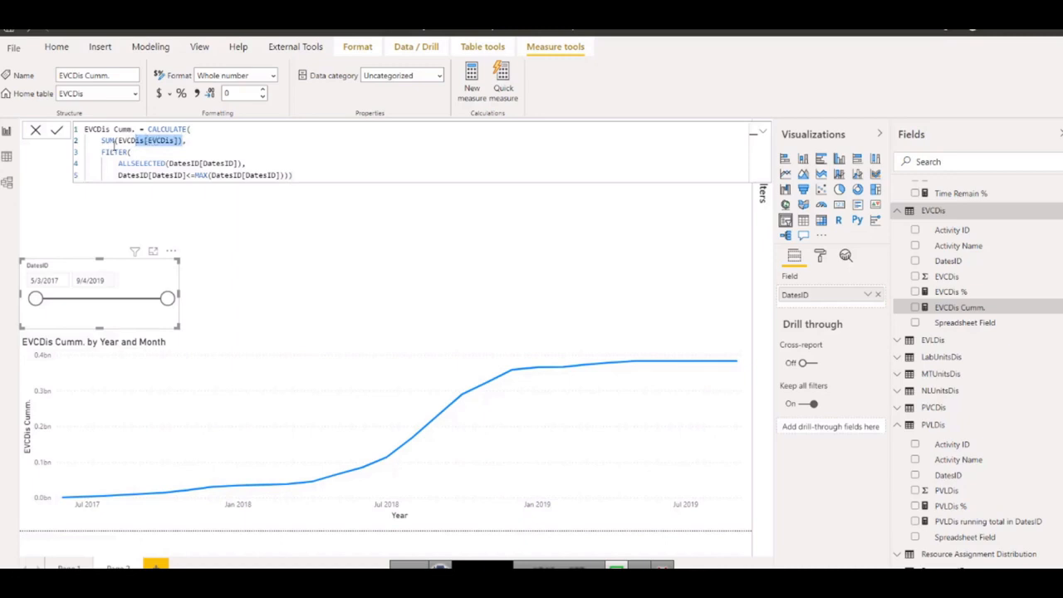
pyautogui.moveTo(96, 153); pyautogui.dragTo(133, 152)
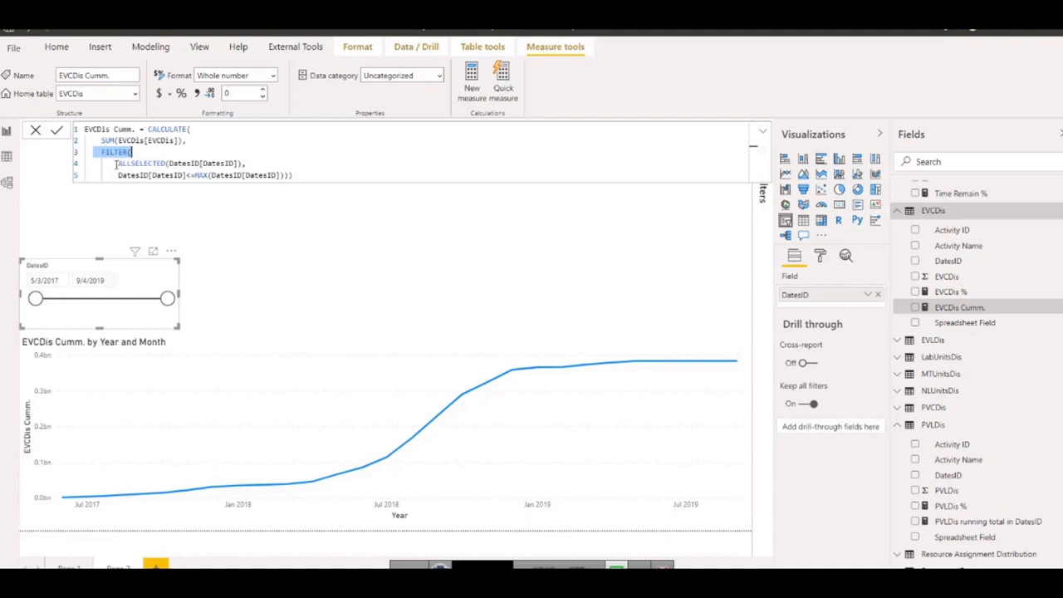
pyautogui.moveTo(115, 164); pyautogui.dragTo(166, 163)
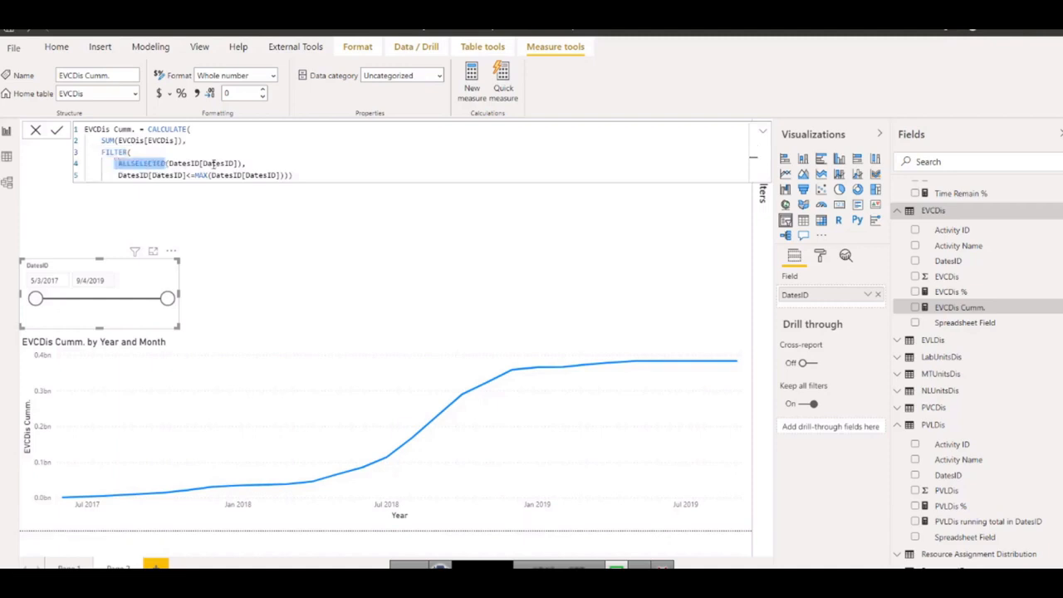
pyautogui.moveTo(238, 164); pyautogui.dragTo(170, 163)
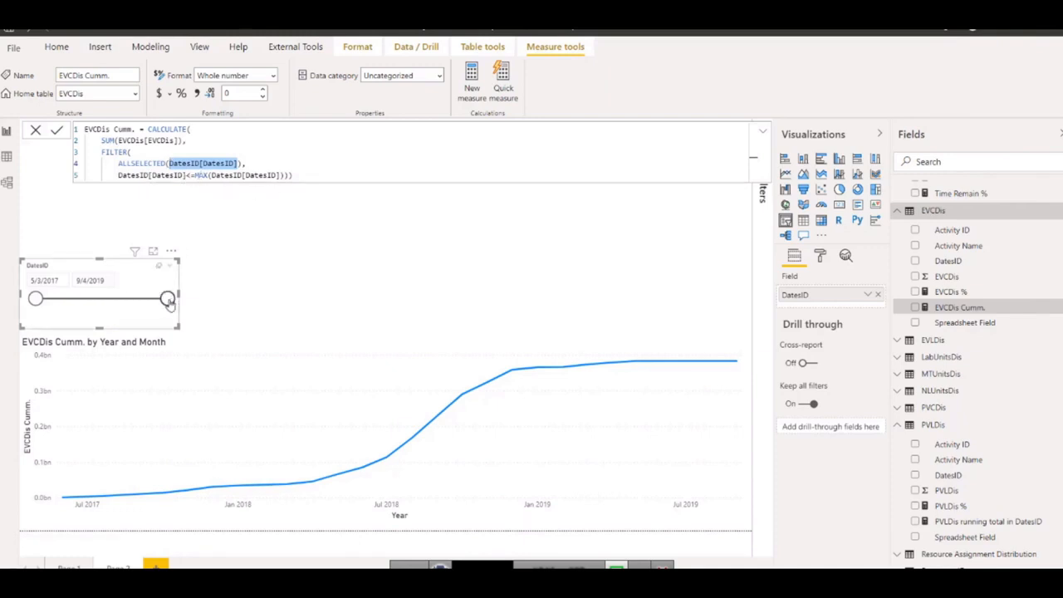
# Test the cumulative line with slicer end dates of 8/14/2019 and 8/4/2018, restore 9/4/2019 and close the measure formula.
pyautogui.moveTo(168, 304)
pyautogui.mouseDown()
pyautogui.moveTo(114, 304)
pyautogui.moveTo(165, 306)
pyautogui.mouseUp()
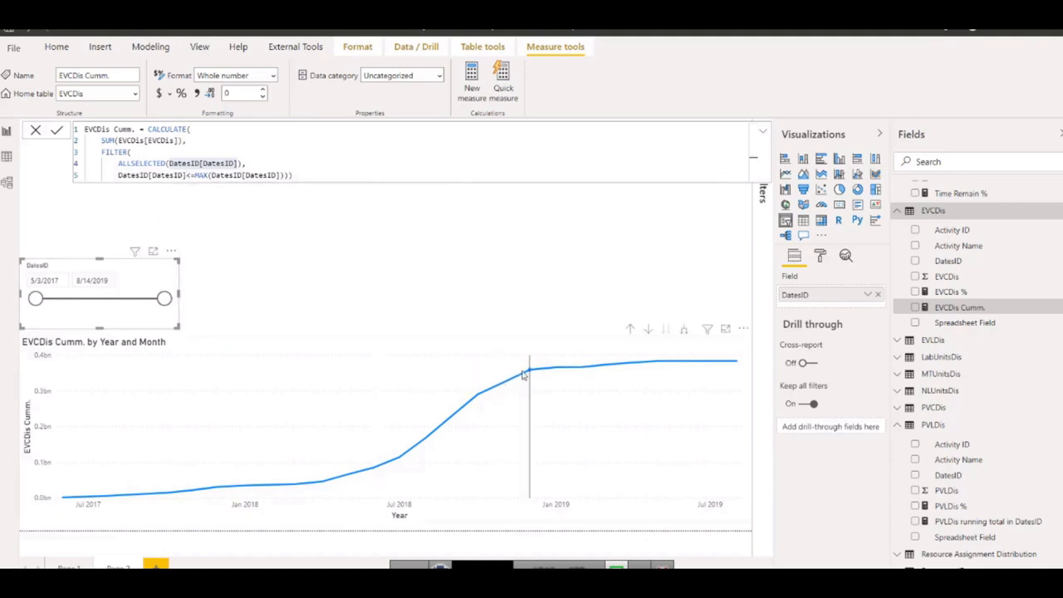
pyautogui.moveTo(163, 299); pyautogui.dragTo(107, 301)
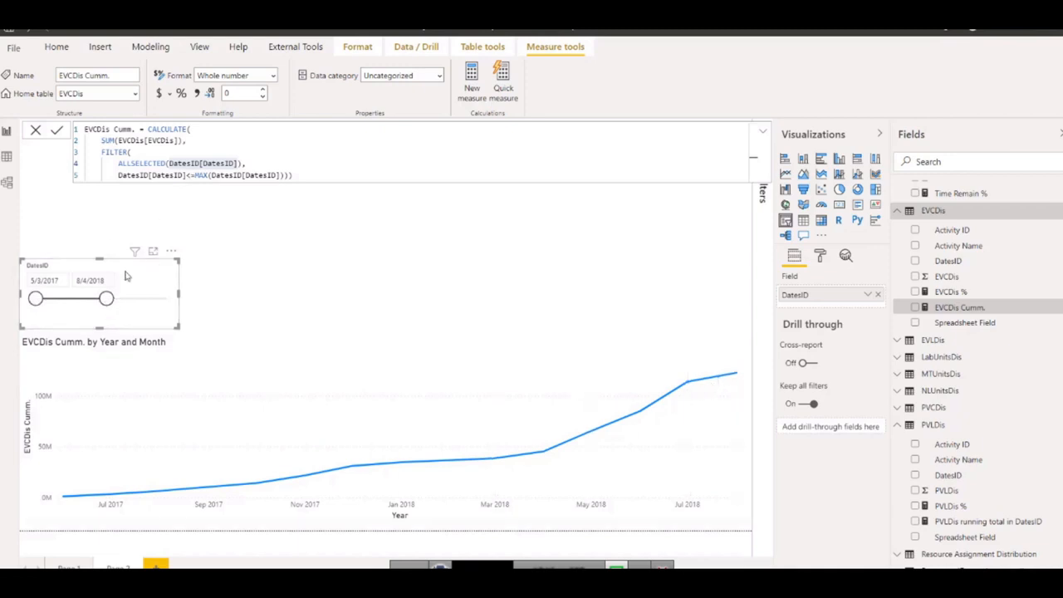
pyautogui.moveTo(106, 298); pyautogui.dragTo(171, 299)
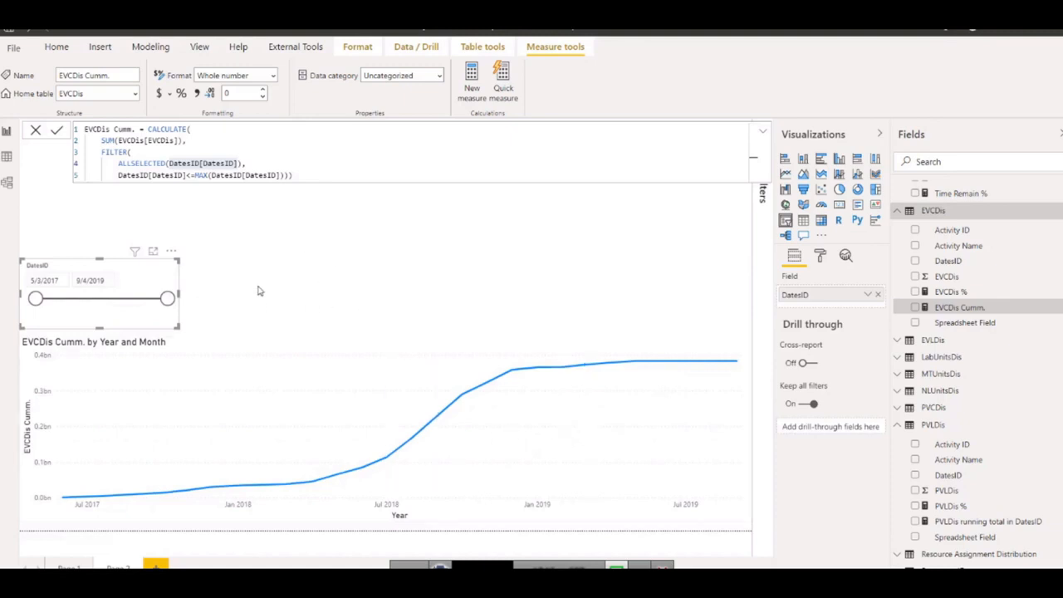
pyautogui.click(279, 236)
# Try plotting the PVLDis running total alongside EVCDis Cumm. in the line chart's values, and take it out again.
pyautogui.click(619, 412)
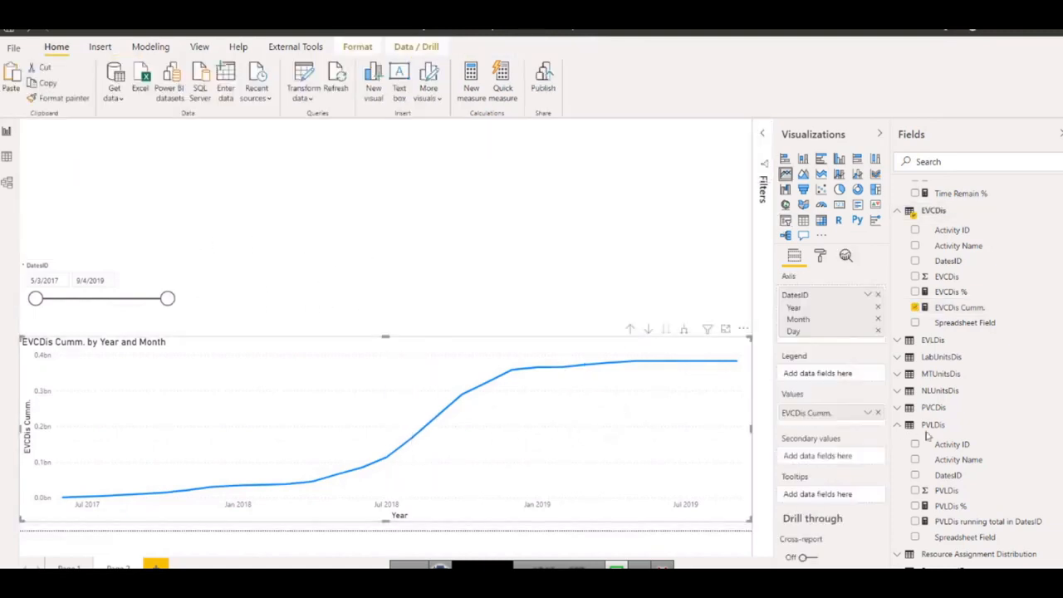
pyautogui.moveTo(943, 520); pyautogui.dragTo(802, 425)
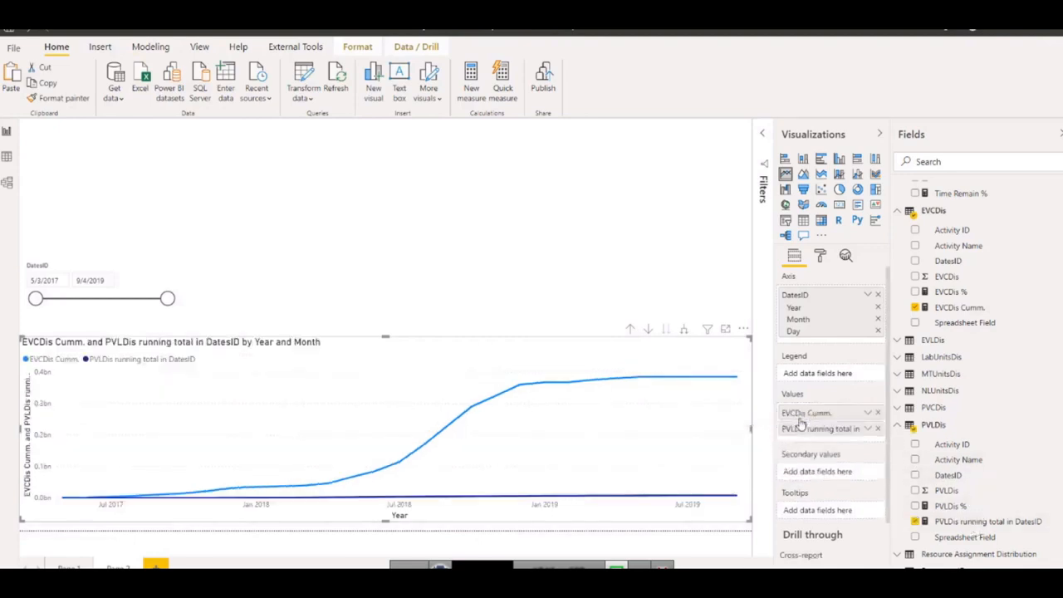
pyautogui.click(878, 429)
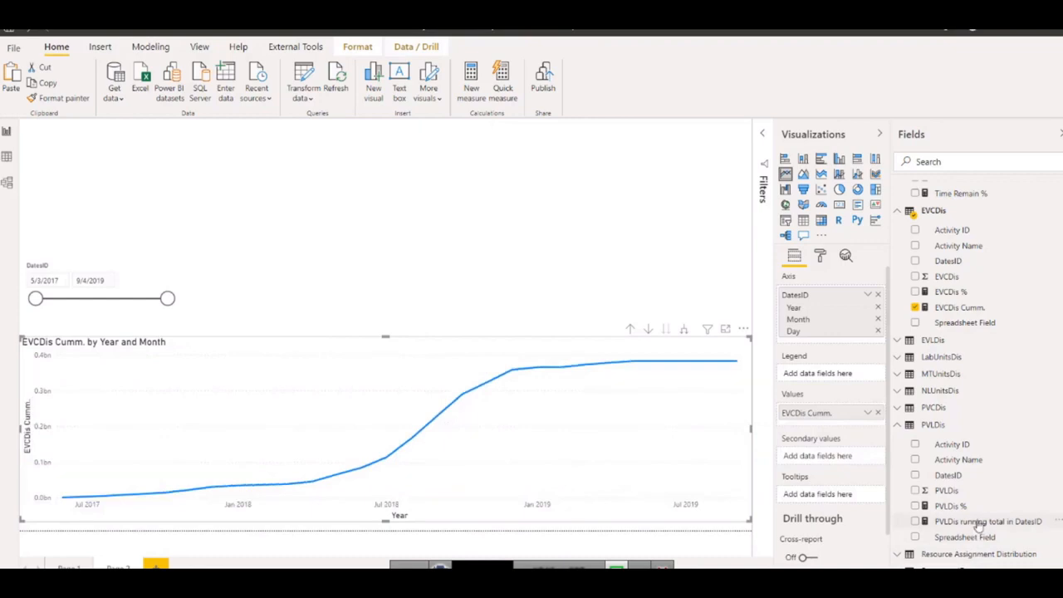
# Review the PVLDis running total formula, try plotting that measure beside EVCDis Cumm., and take it out of the chart's values again.
pyautogui.click(976, 521)
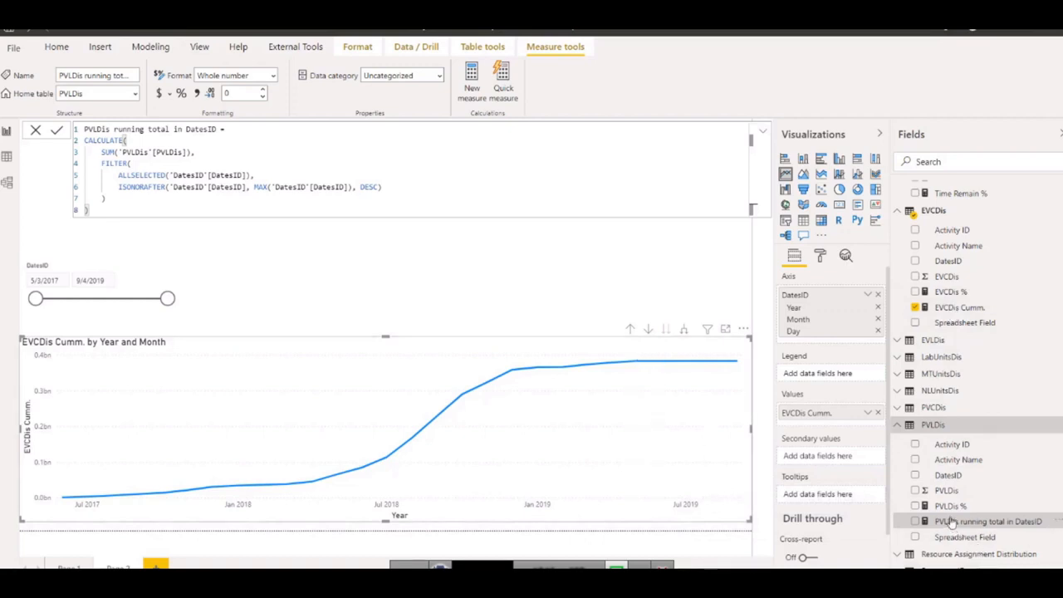
pyautogui.moveTo(950, 522); pyautogui.dragTo(790, 426)
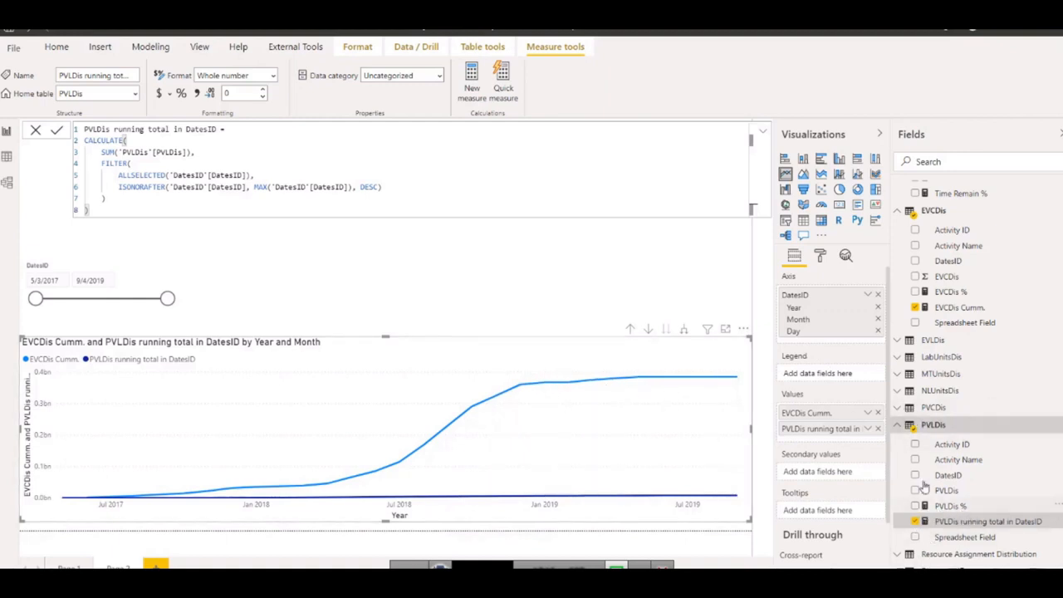
pyautogui.click(901, 409)
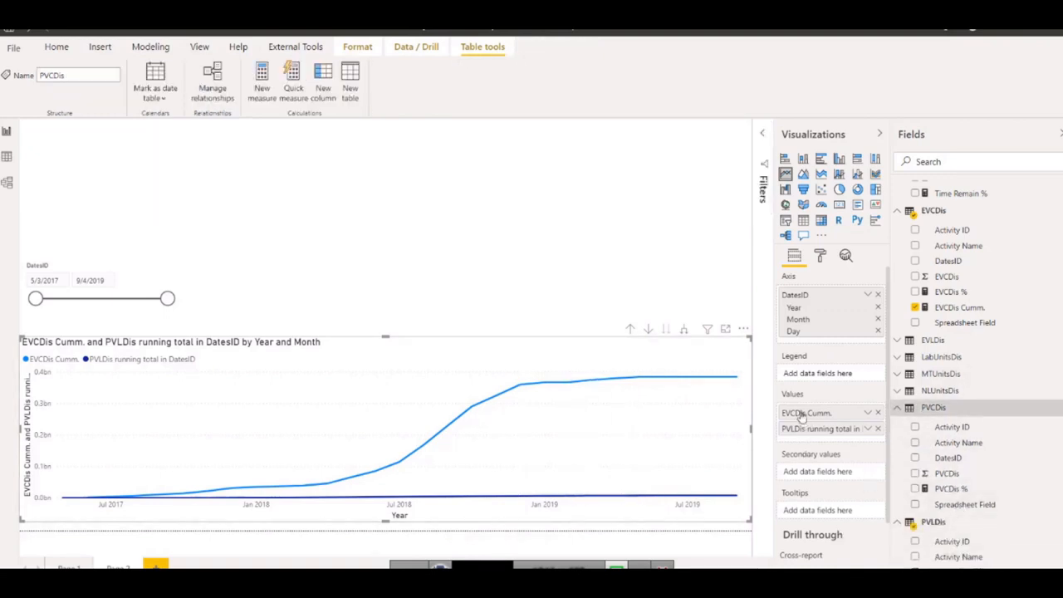
pyautogui.click(878, 429)
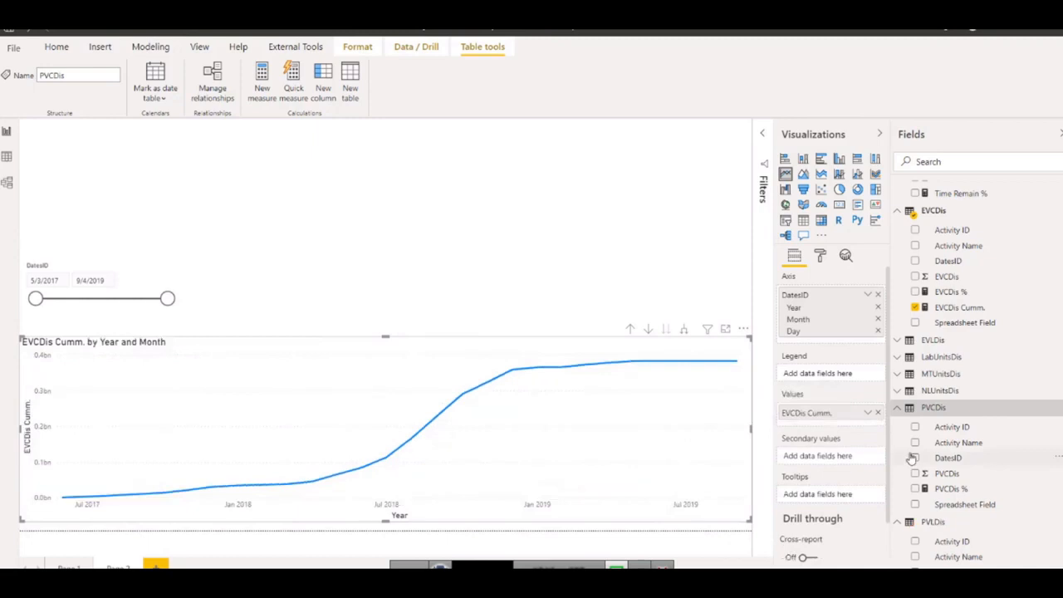
# Create a running total quick measure from Sum of PVCDis over the DatesID field in ascending direction.
pyautogui.click(951, 473)
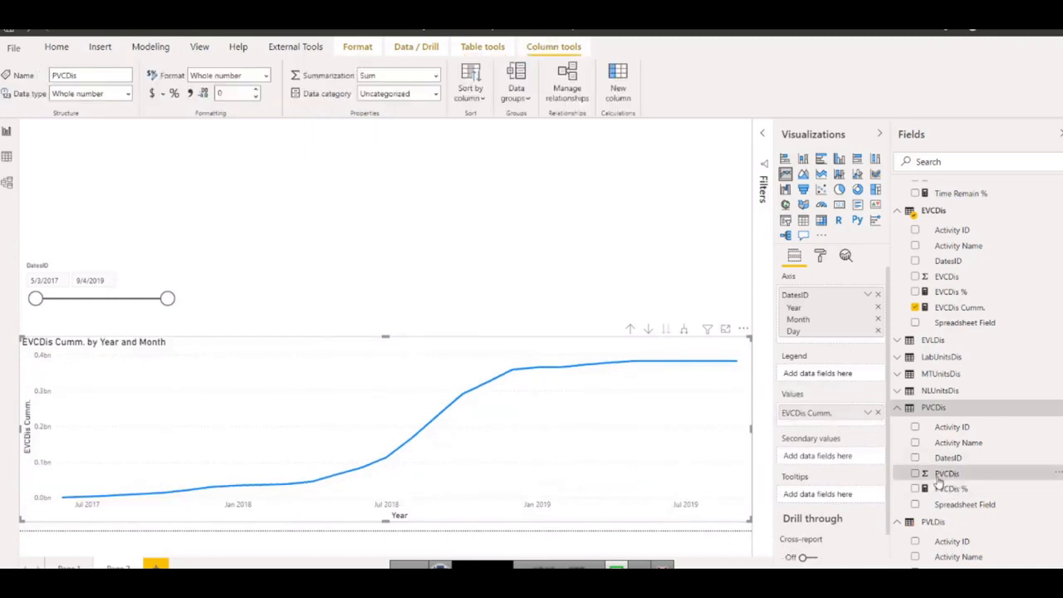
pyautogui.rightClick(965, 475)
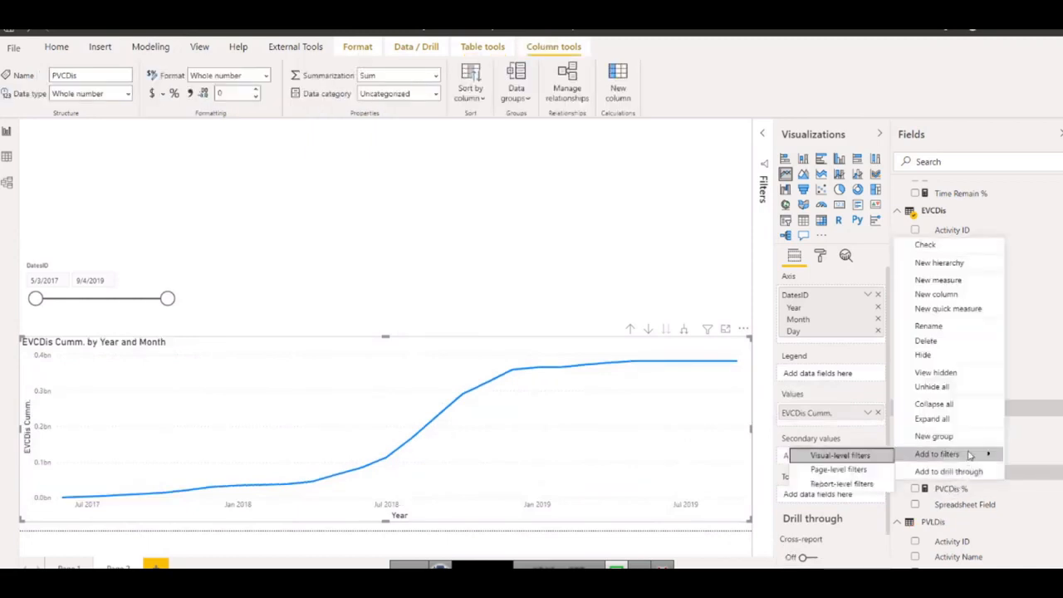
pyautogui.click(943, 310)
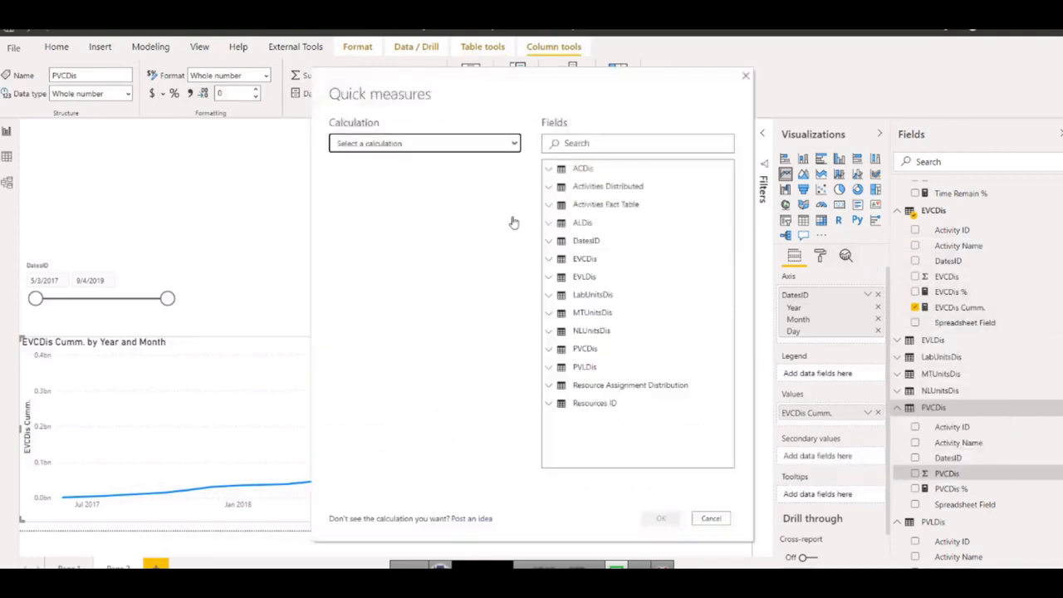
pyautogui.click(515, 145)
pyautogui.scroll(-5, 415, 266)
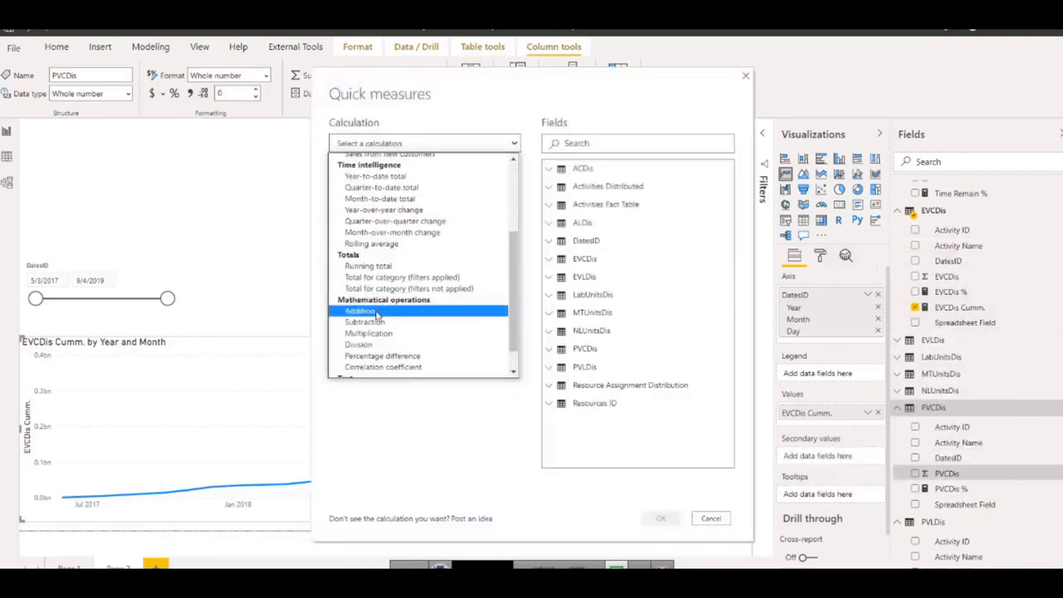
pyautogui.click(368, 266)
pyautogui.click(389, 264)
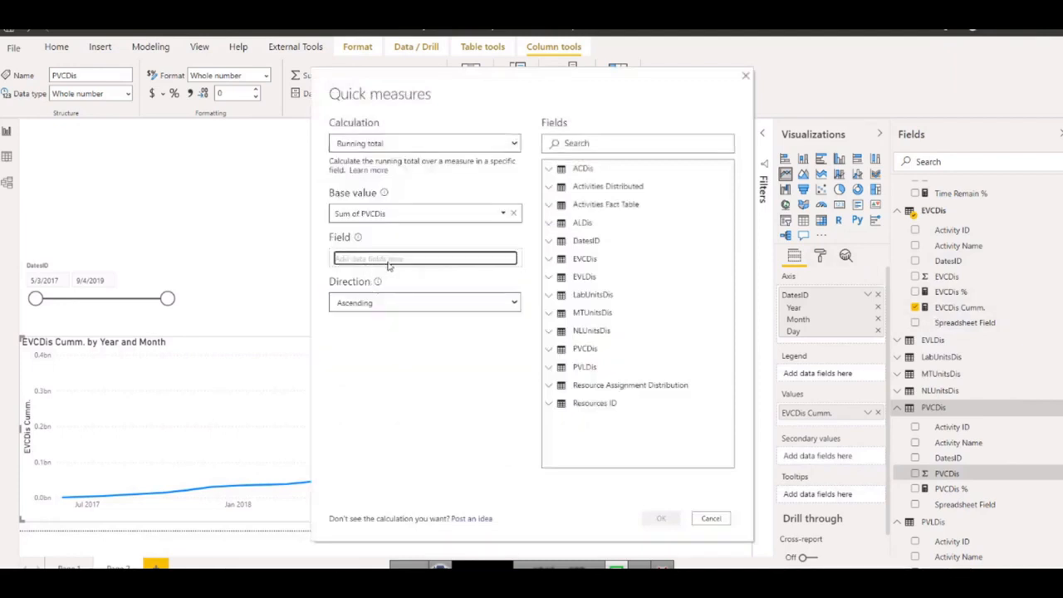
pyautogui.click(558, 241)
pyautogui.moveTo(566, 260); pyautogui.dragTo(383, 258)
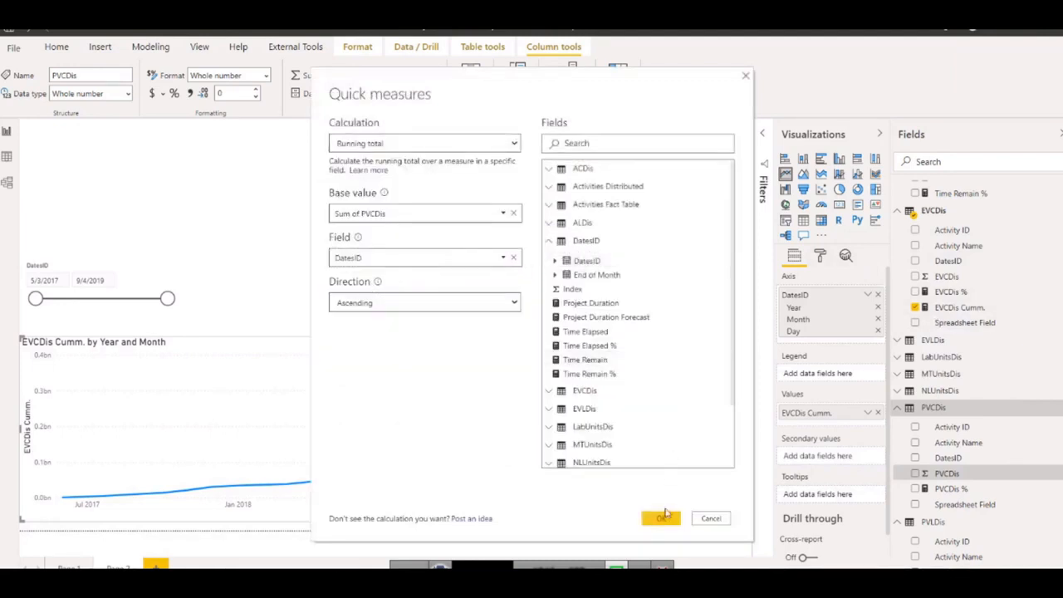
pyautogui.click(662, 517)
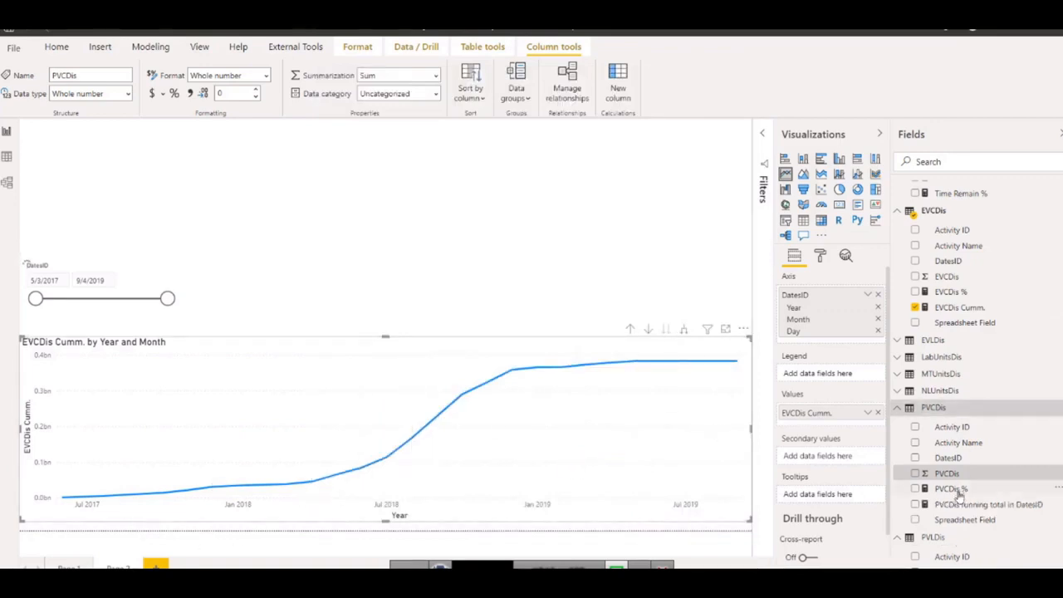
# Add the PVCDis running total to the line chart's values and move EVCDis Cumm. to the secondary values.
pyautogui.moveTo(955, 503); pyautogui.dragTo(789, 420)
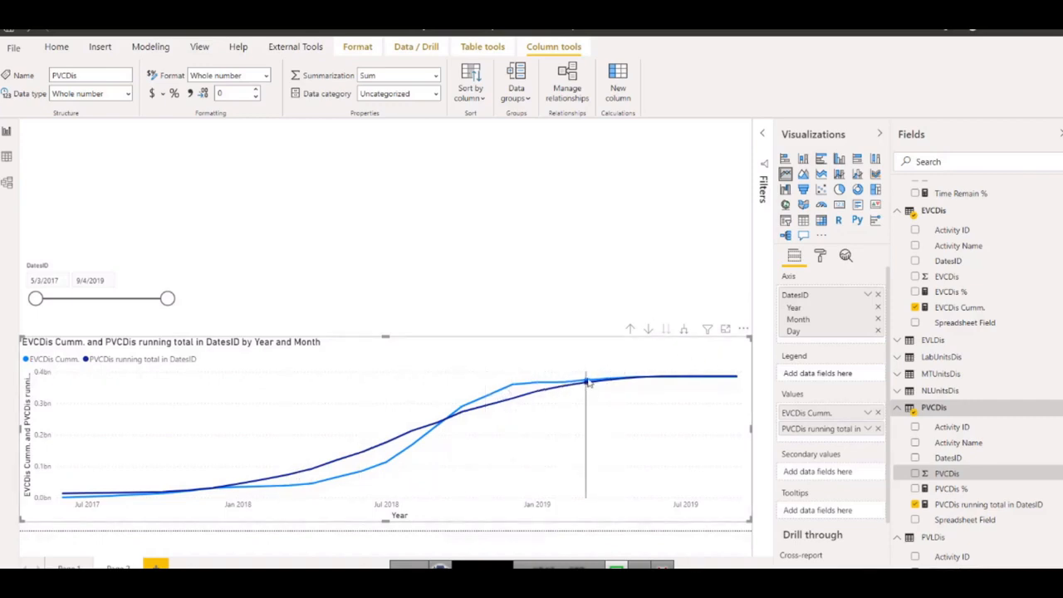
pyautogui.moveTo(586, 382)
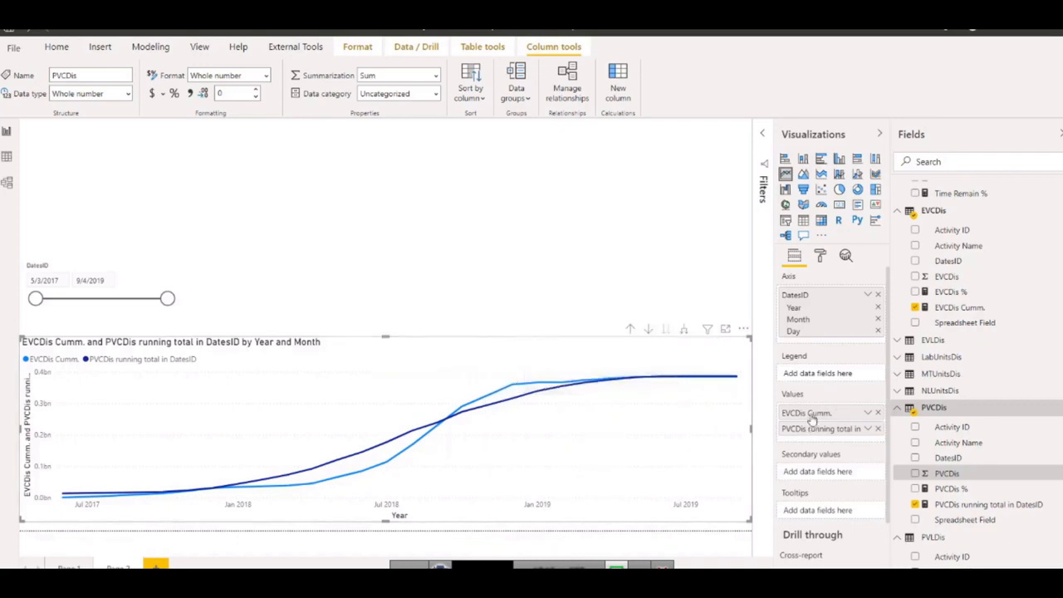
pyautogui.moveTo(811, 419); pyautogui.dragTo(810, 473)
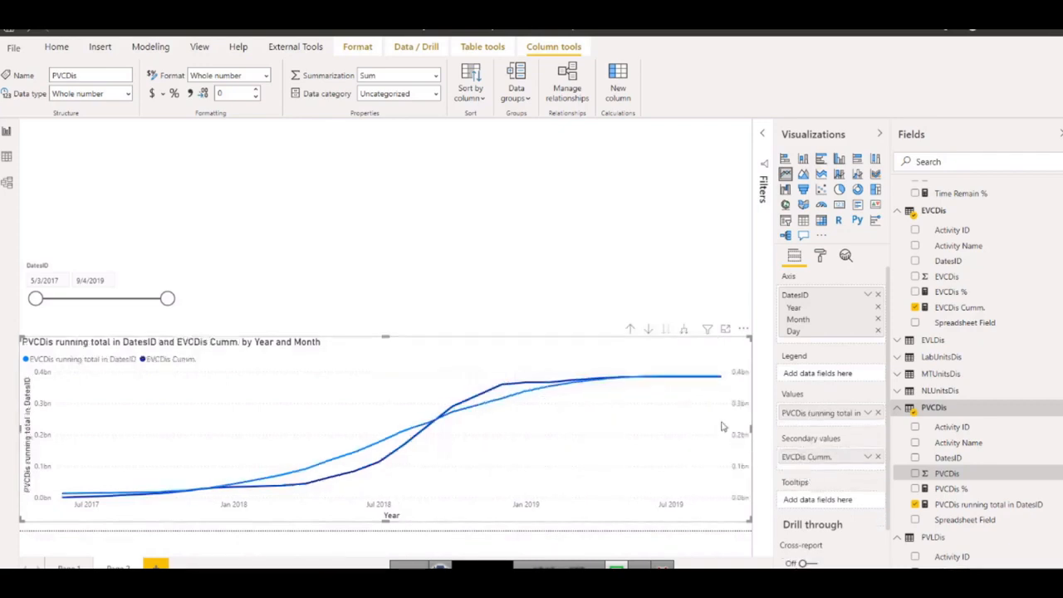
# Compare both lines in focus mode, remove the PVCDis running total, and reduce the chart's height slightly back in the report.
pyautogui.click(725, 329)
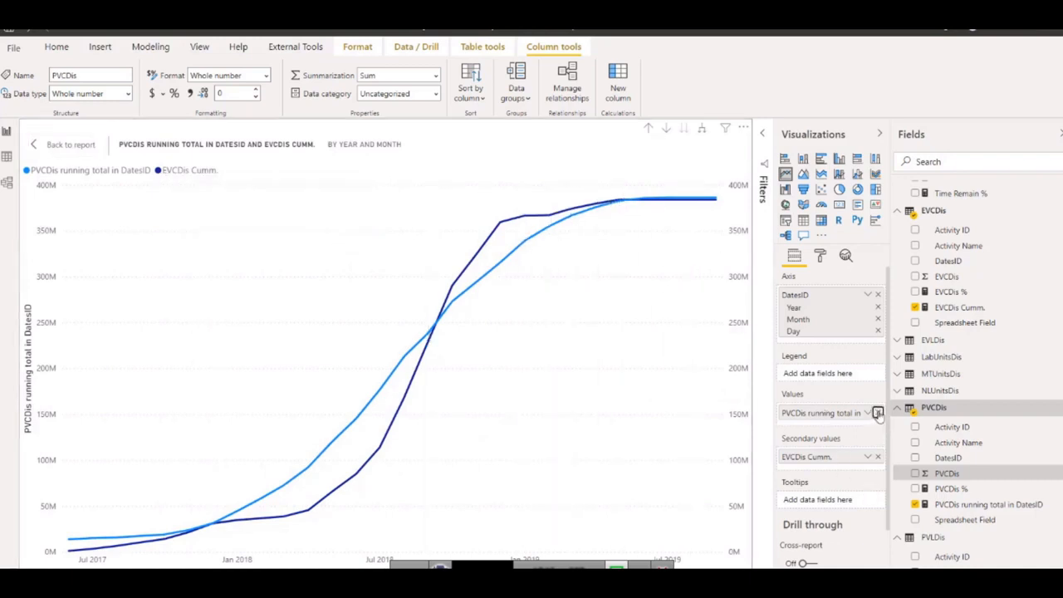
pyautogui.click(878, 413)
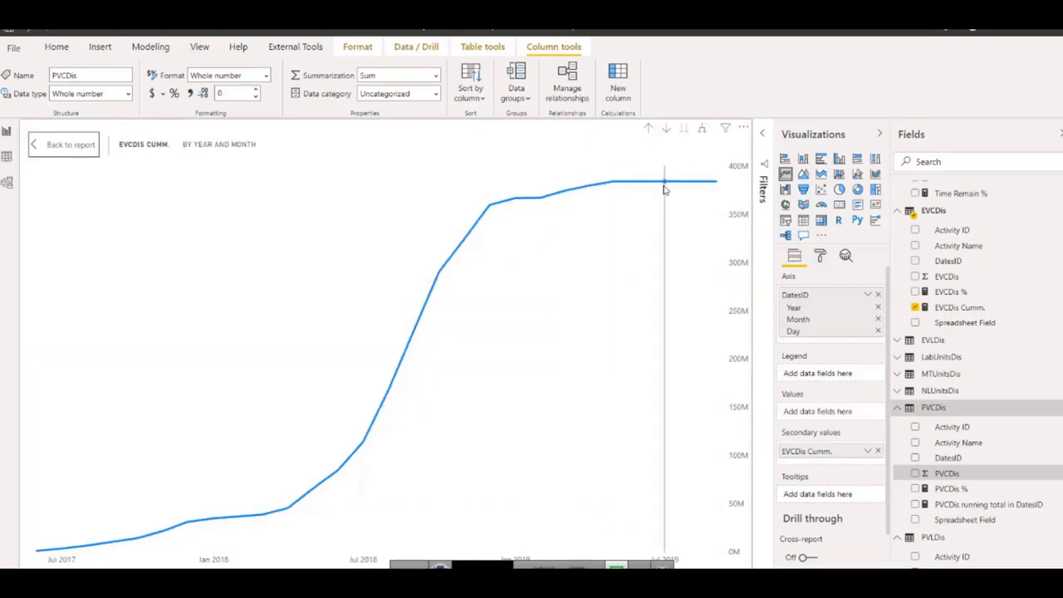
pyautogui.click(63, 147)
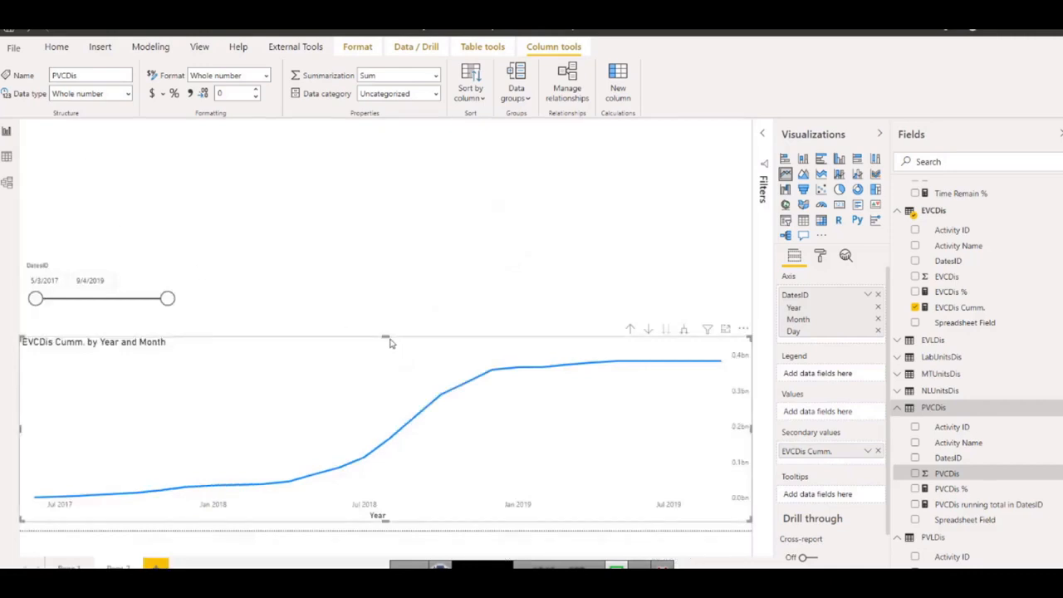
pyautogui.moveTo(390, 340); pyautogui.dragTo(392, 357)
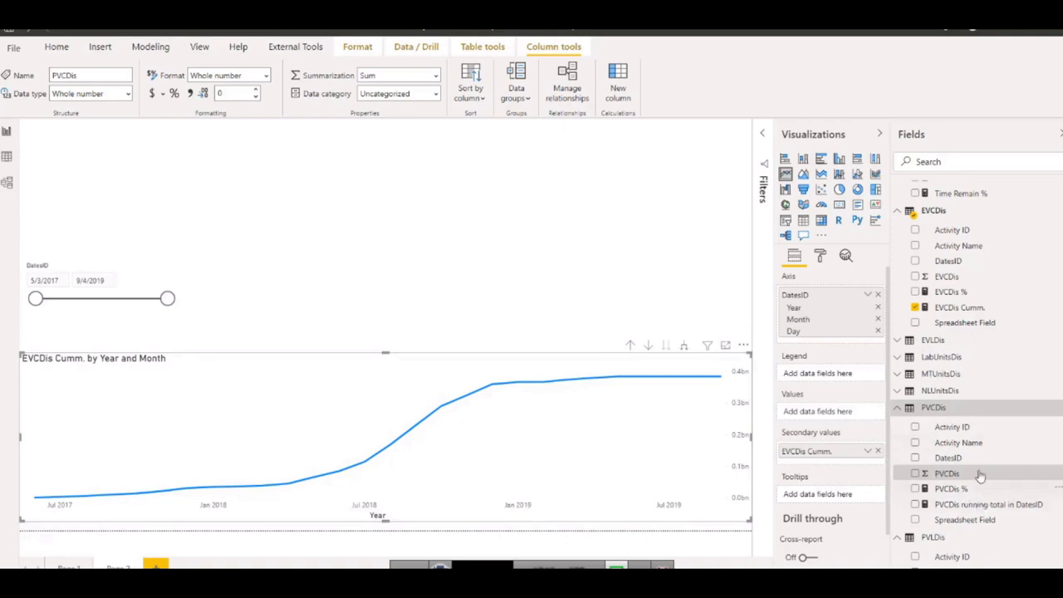
# Open the EVCDis Cumm. formula and leave an empty line between the measure name and CALCULATE.
pyautogui.click(948, 309)
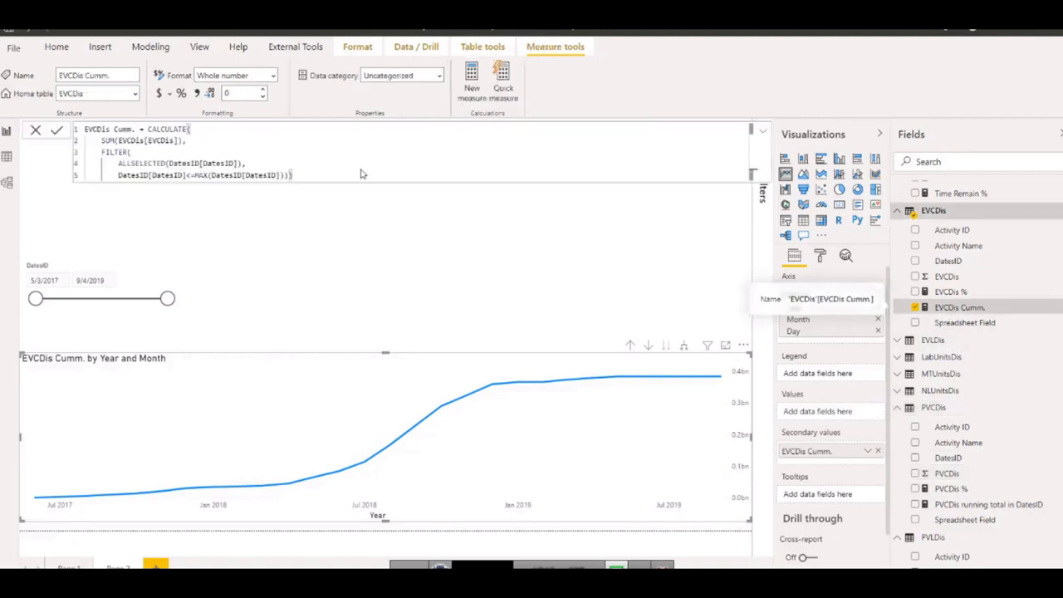
pyautogui.click(147, 128)
pyautogui.hotkey('shift', 'Return')
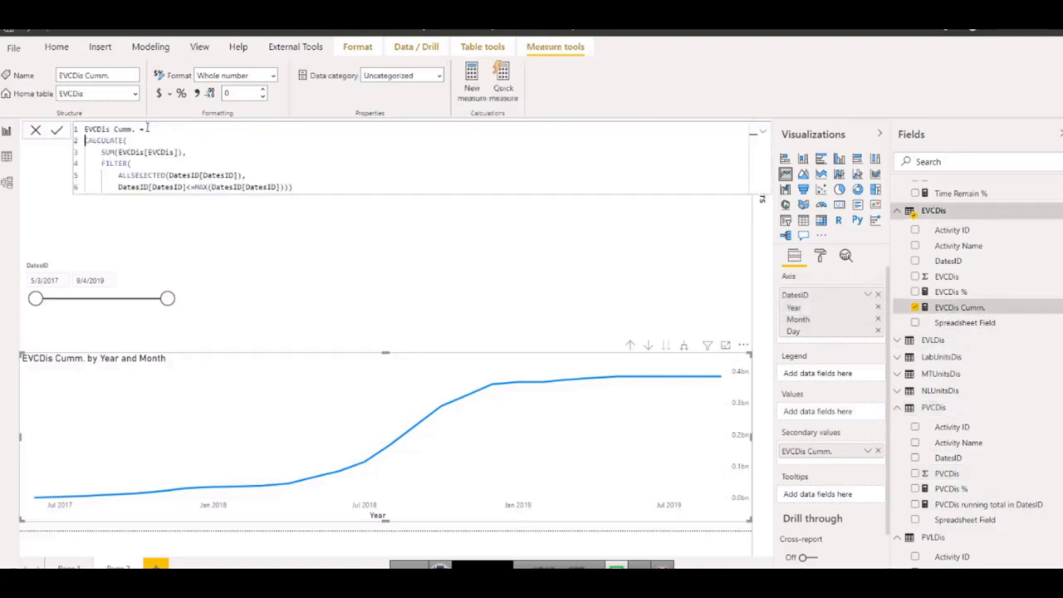
pyautogui.hotkey('shift', 'Return')
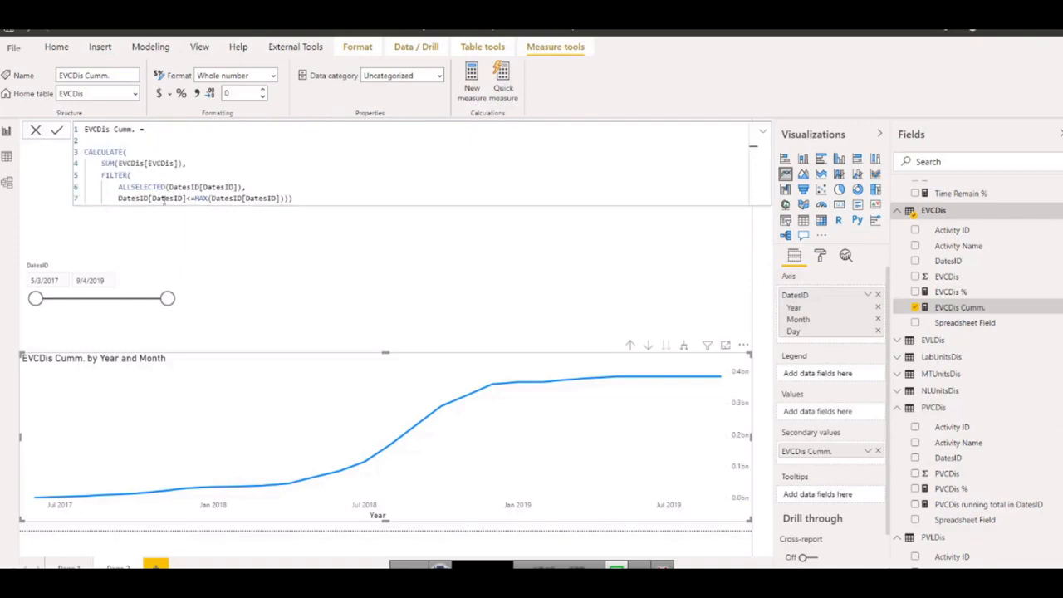
# Declare a variable named lastdateevc on the empty second line of the EVCDis Cumm. formula.
pyautogui.click(108, 139)
pyautogui.write('var')
pyautogui.write('lastdateevc =')
pyautogui.moveTo(102, 140); pyautogui.dragTo(147, 141)
pyautogui.click(190, 144)
# Begin the lastdateevc definition with CALCULATE and LASTDATE(EVCDis[DatesID]) as its expression.
pyautogui.write('cal')
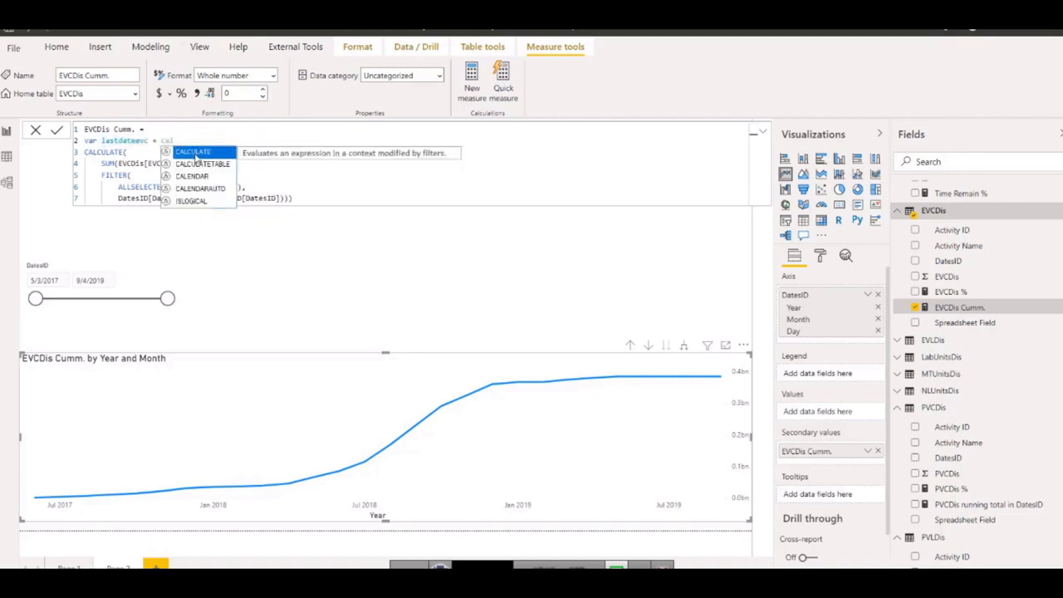
pyautogui.click(197, 154)
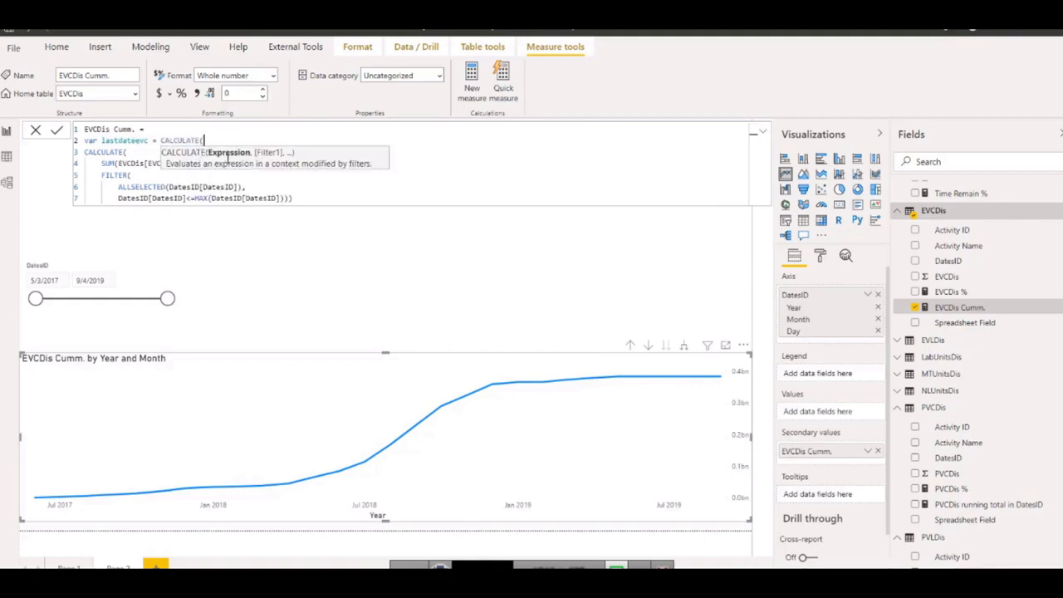
pyautogui.write('last')
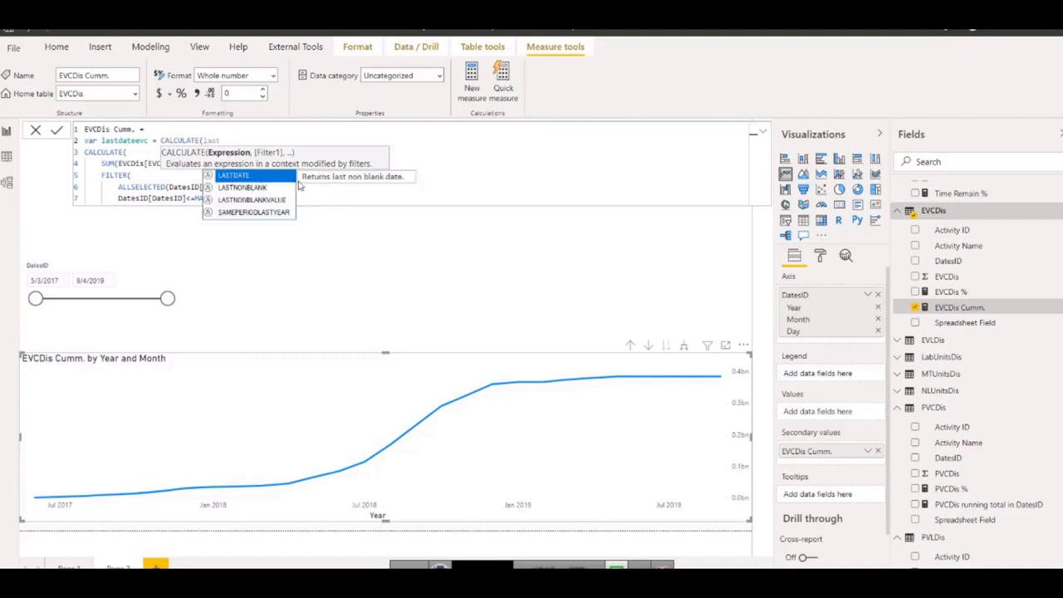
pyautogui.click(260, 177)
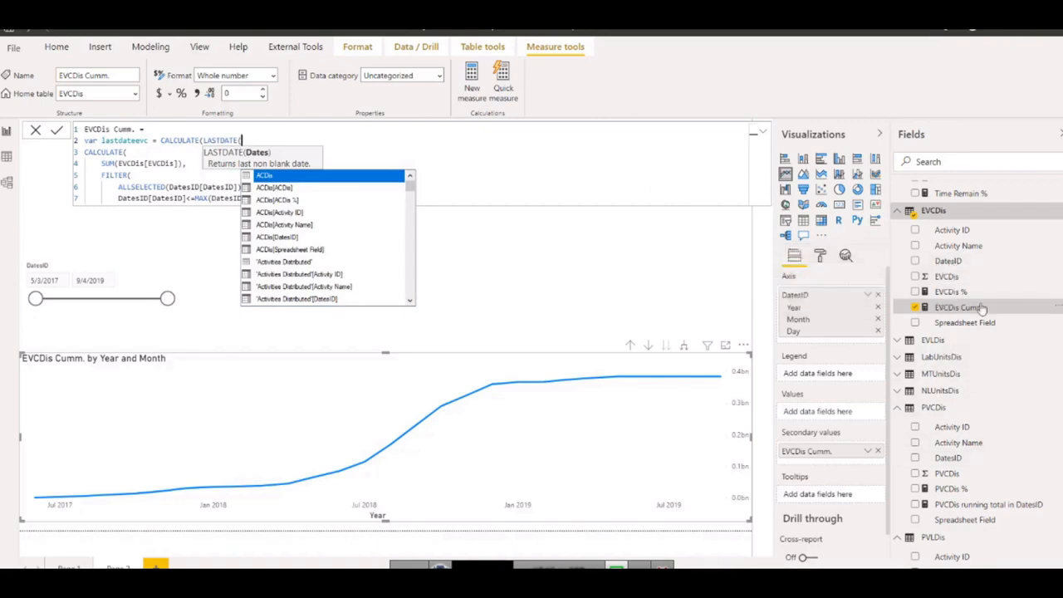
pyautogui.write('evc')
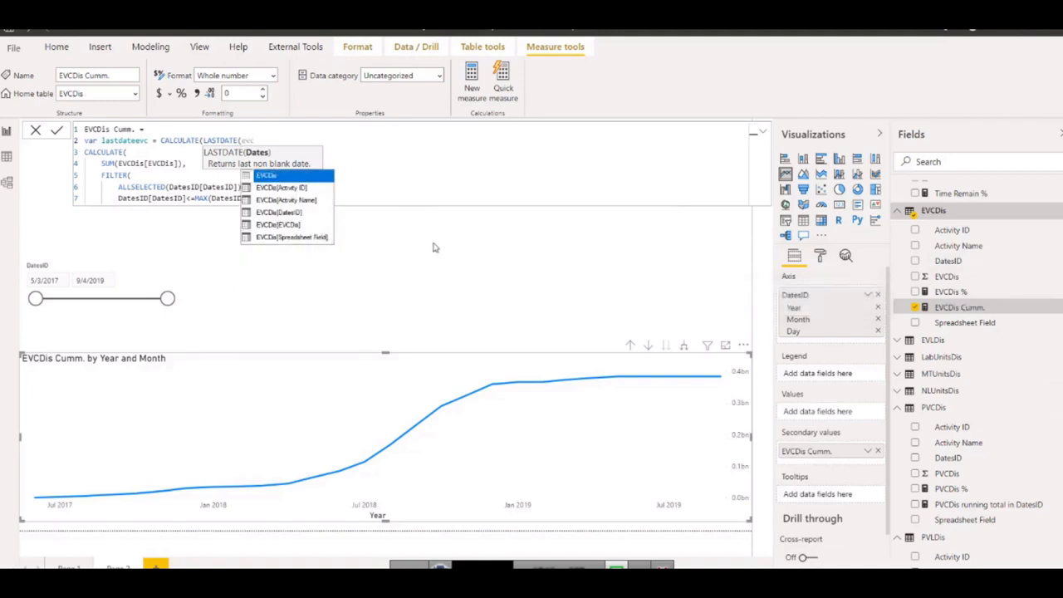
pyautogui.click(285, 213)
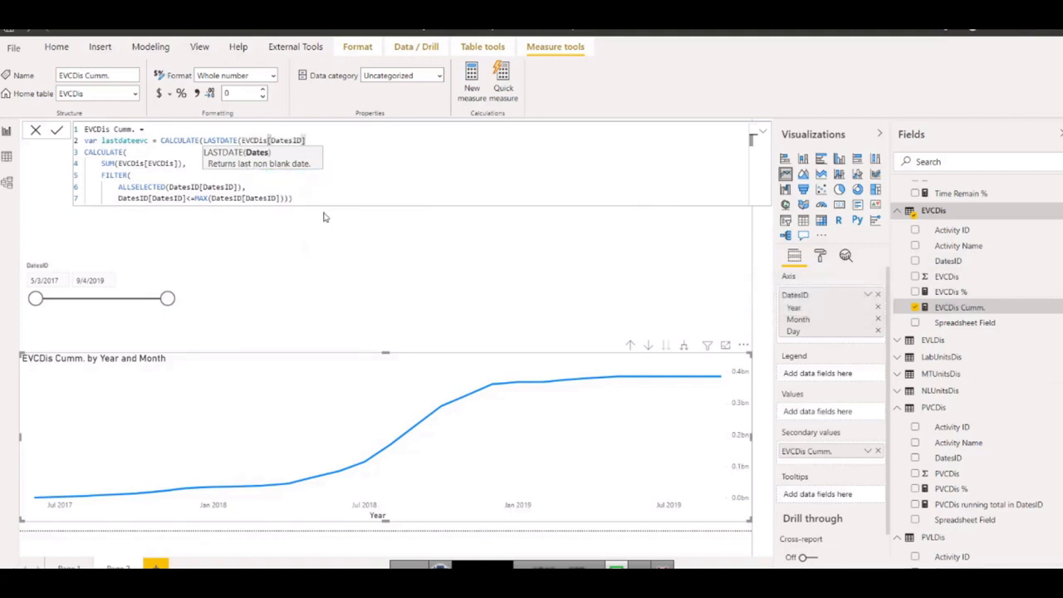
pyautogui.write(')')
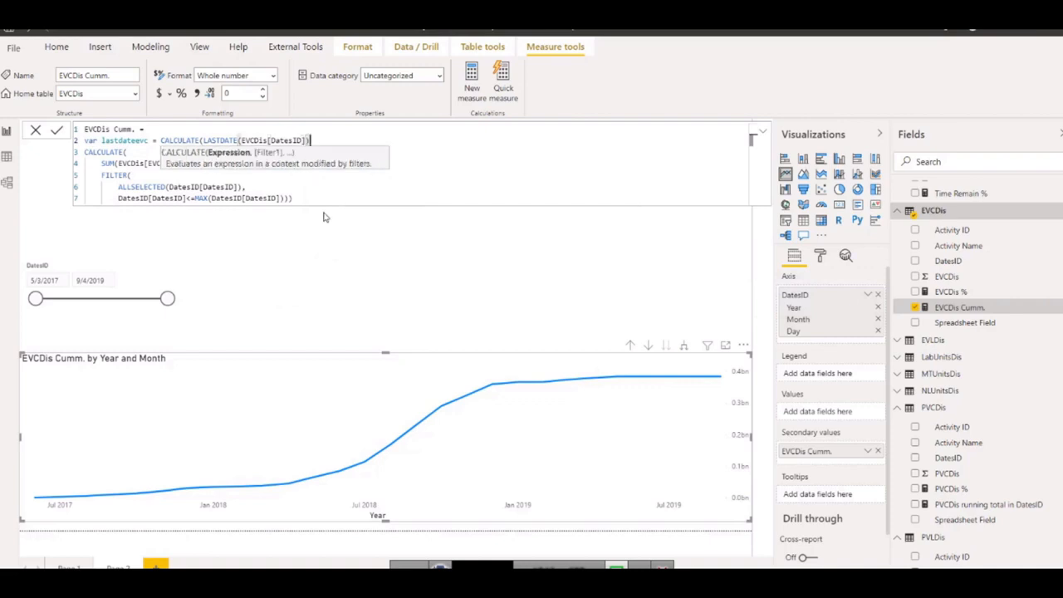
pyautogui.write(',')
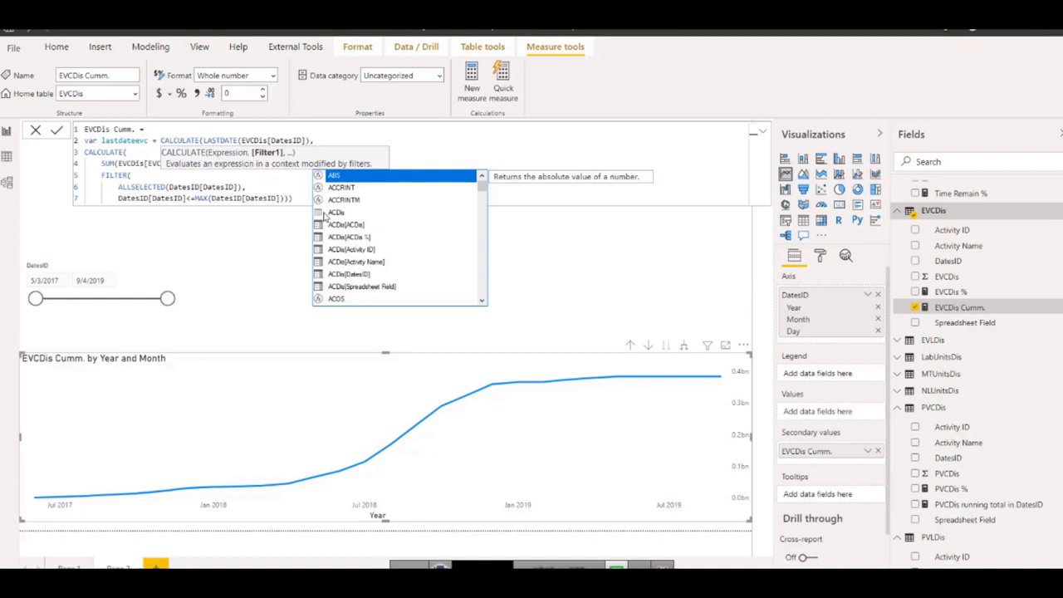
pyautogui.write('evc')
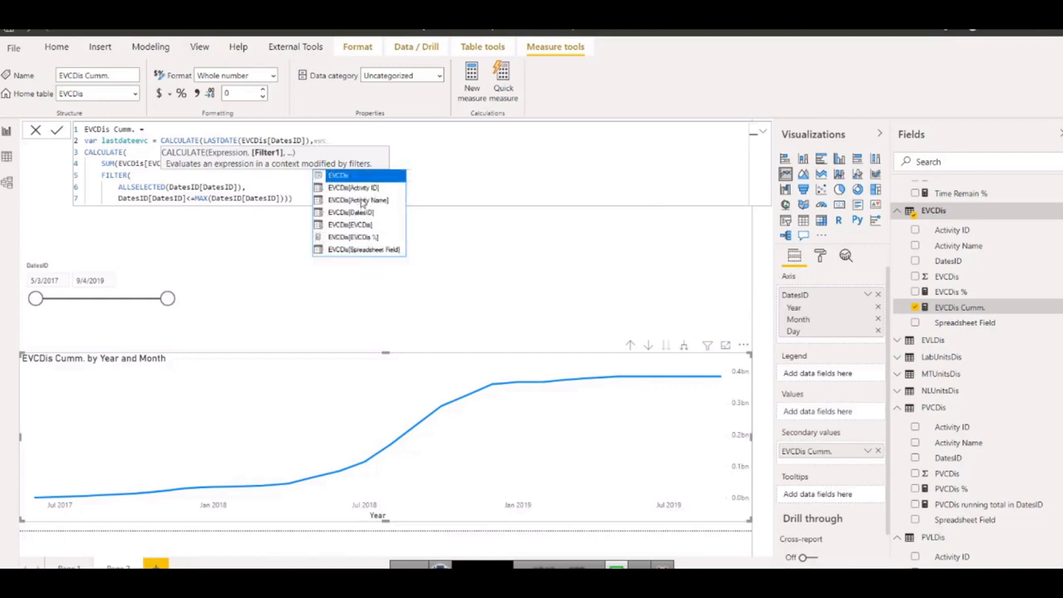
# Add the filter EVCDis[EVCDis]>0 to the lastdateevc CALCULATE expression and close its bracket.
pyautogui.click(363, 225)
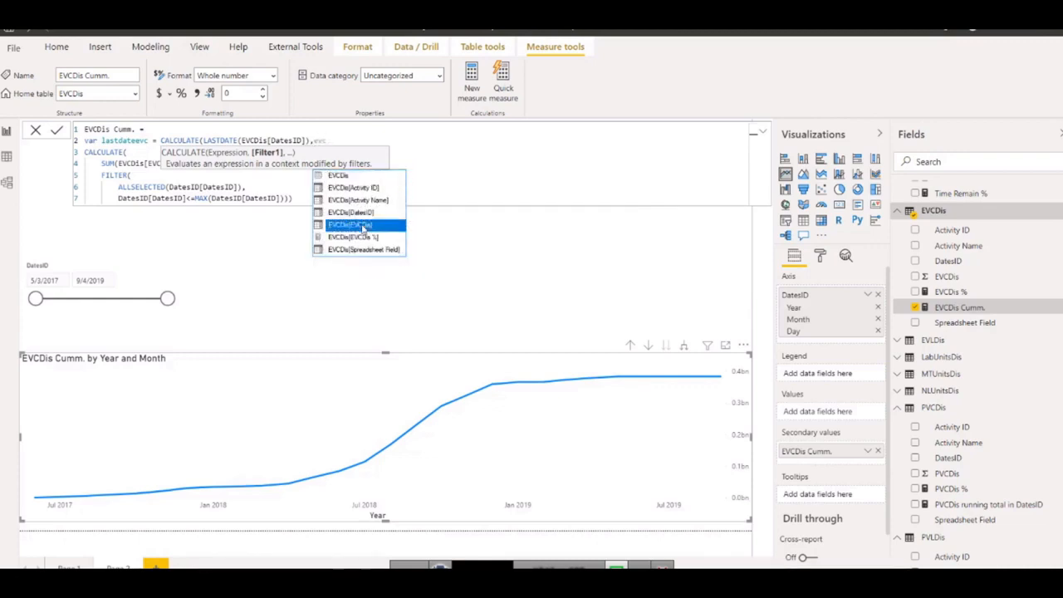
pyautogui.click(363, 225)
pyautogui.write(')')
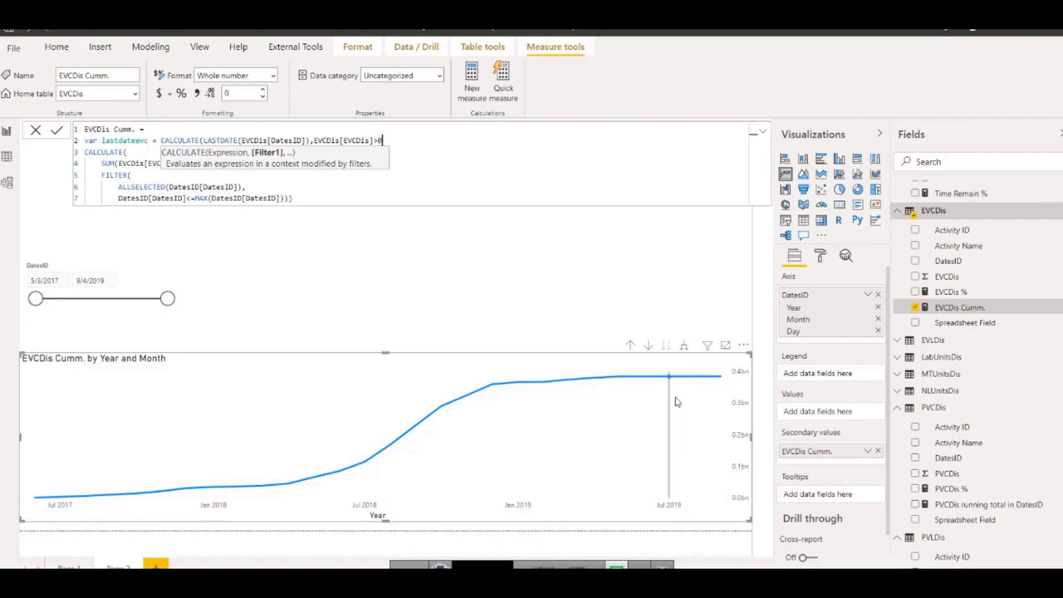
pyautogui.moveTo(670, 434)
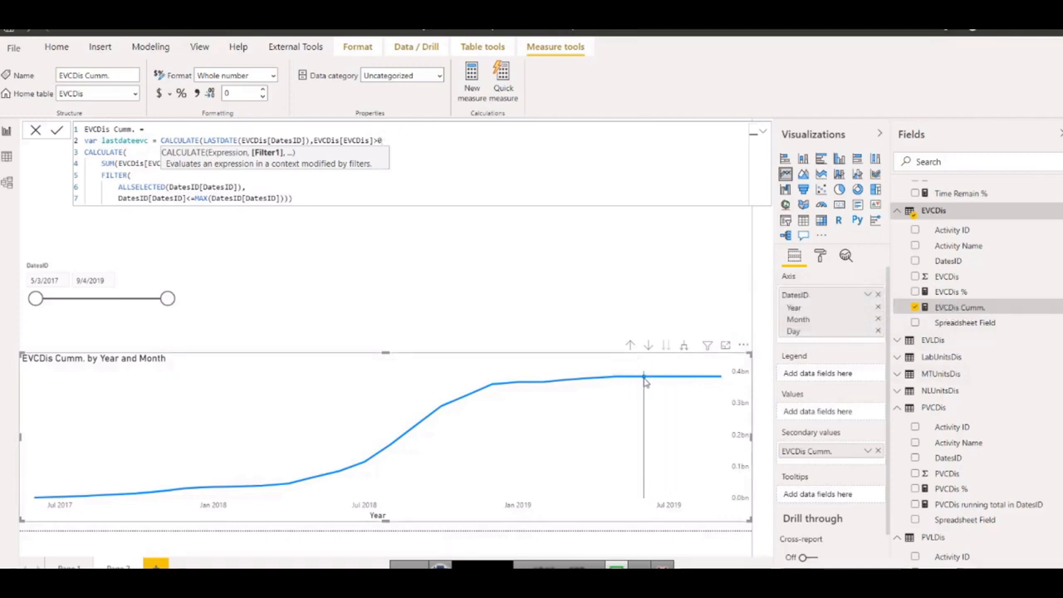
pyautogui.moveTo(646, 381)
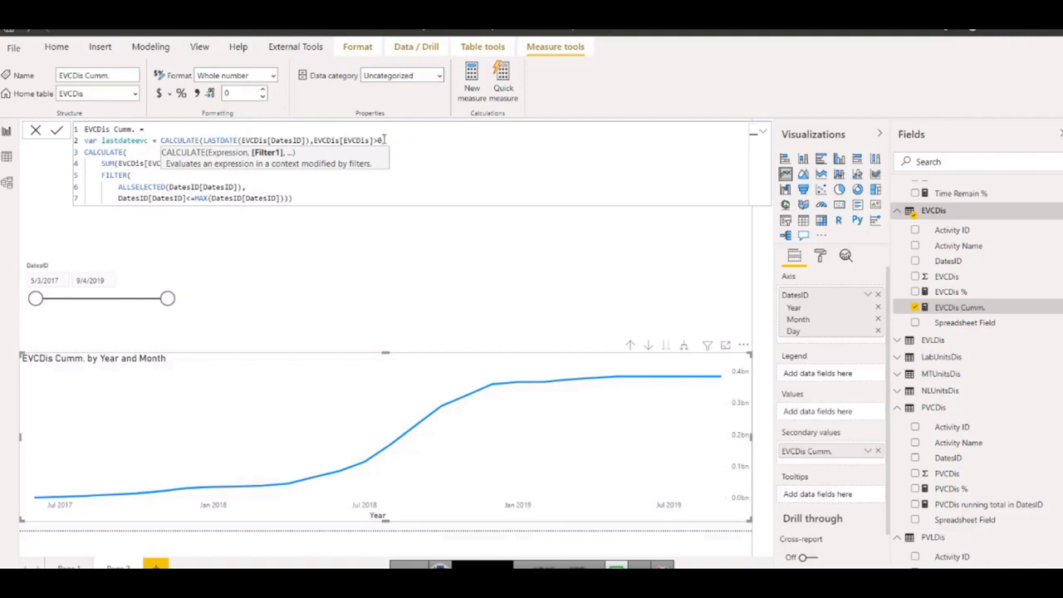
pyautogui.click(384, 140)
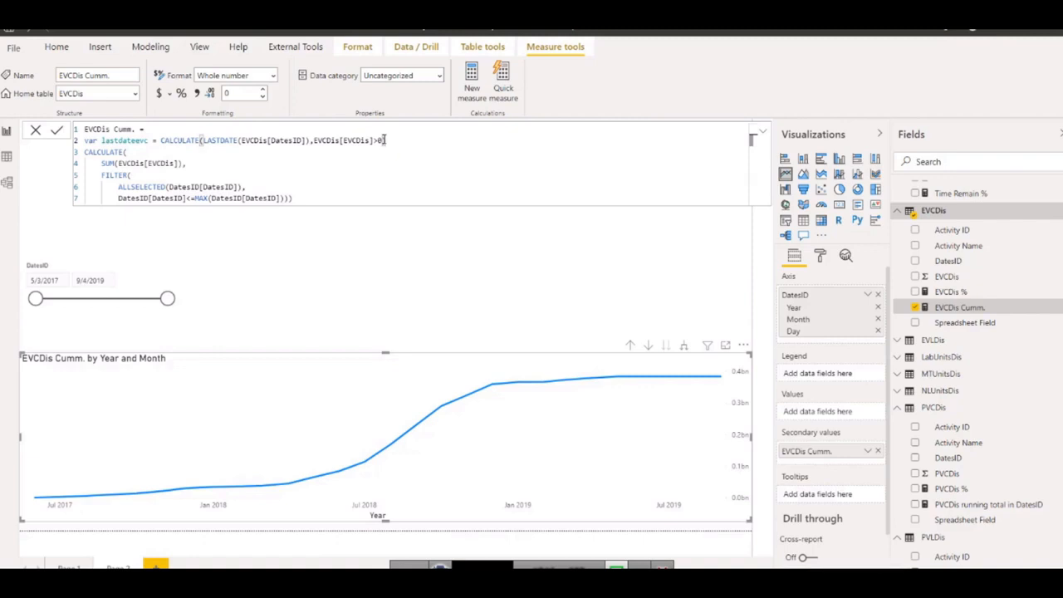
# Add a return line below the lastdateevc variable and leave an empty line between it and CALCULATE.
pyautogui.hotkey('shift', 'Return')
pyautogui.write('re')
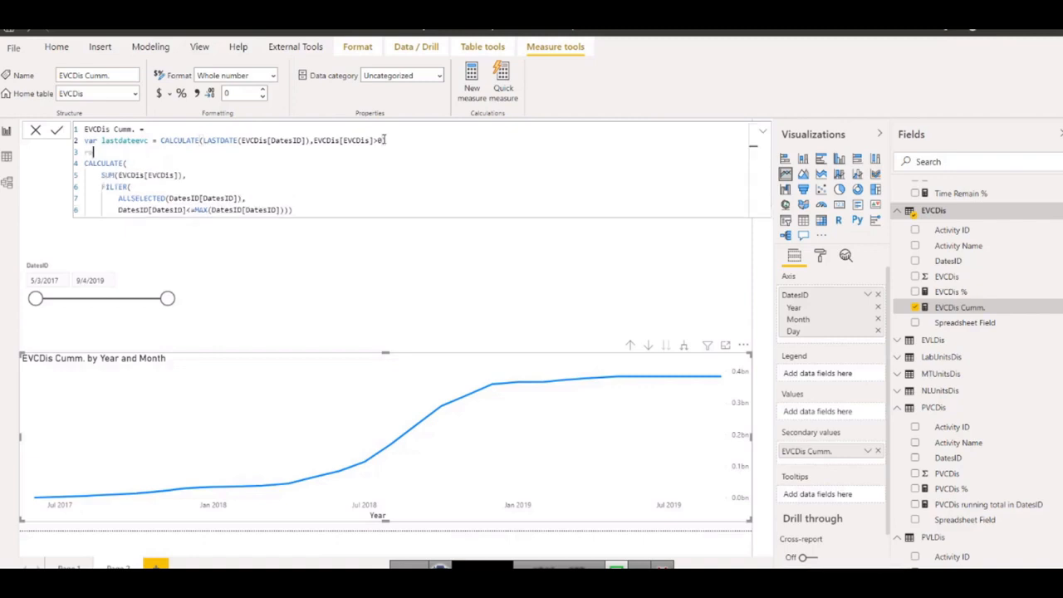
pyautogui.write('turn')
pyautogui.moveTo(100, 141); pyautogui.dragTo(390, 139)
pyautogui.click(158, 140)
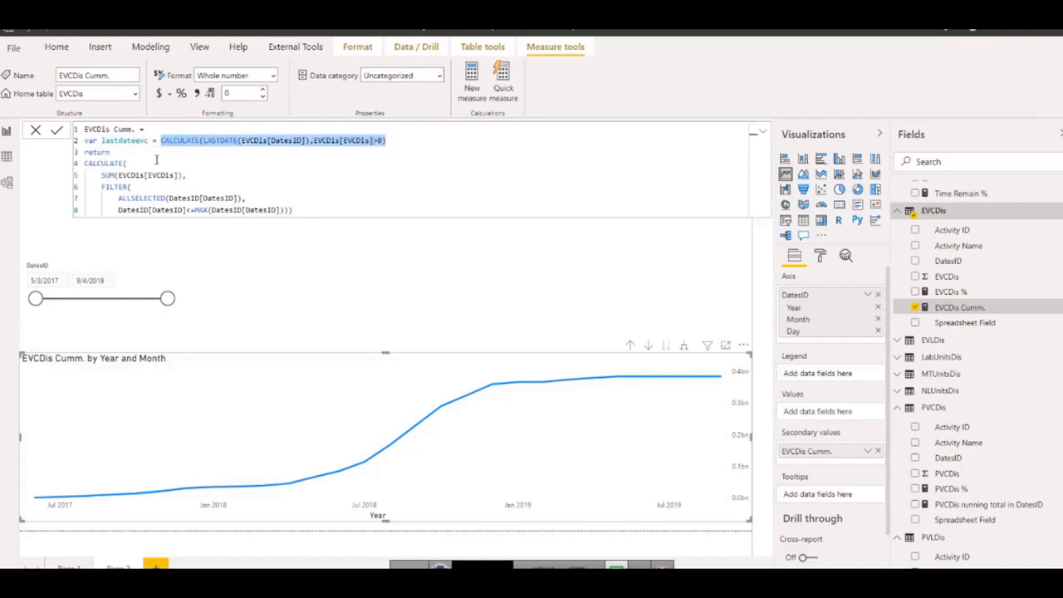
pyautogui.moveTo(100, 140); pyautogui.dragTo(141, 140)
pyautogui.click(117, 152)
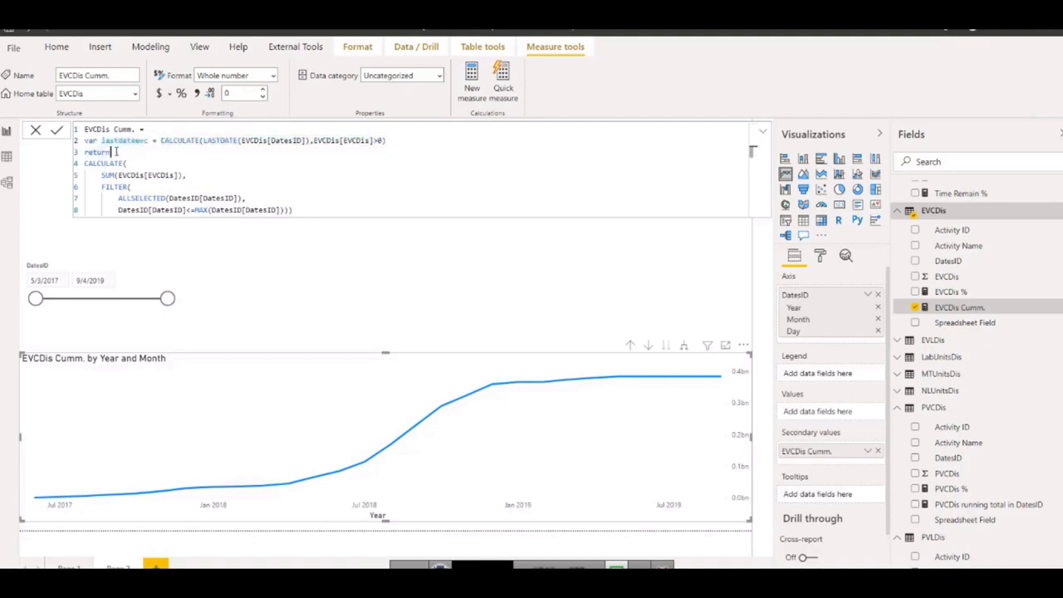
pyautogui.press('Return')
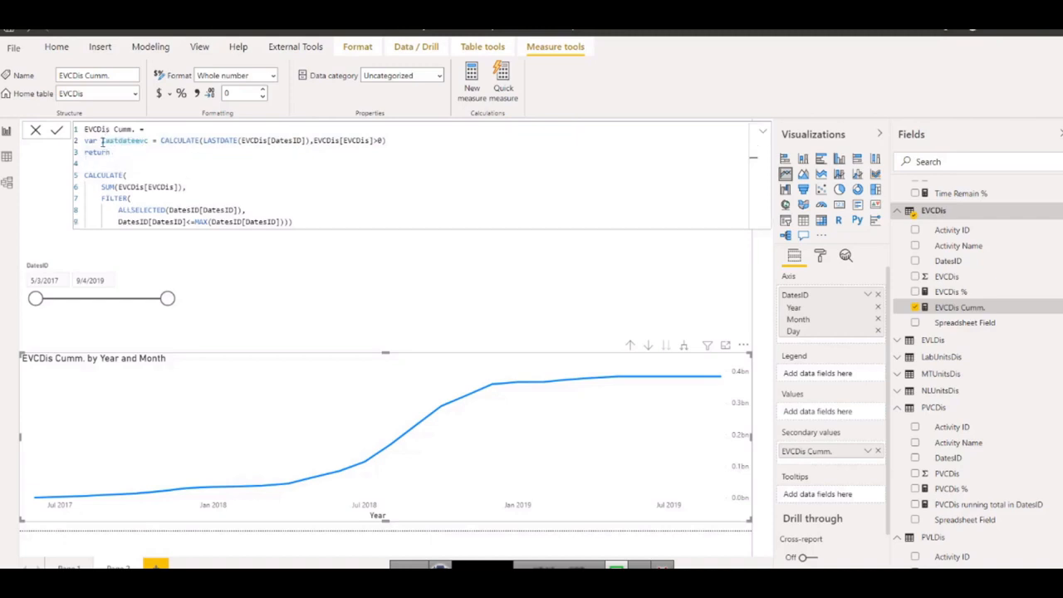
# Begin an IF function on the empty line, with MAX(DatesID[DatesID]) as the start of its logical test.
pyautogui.moveTo(102, 141); pyautogui.dragTo(150, 141)
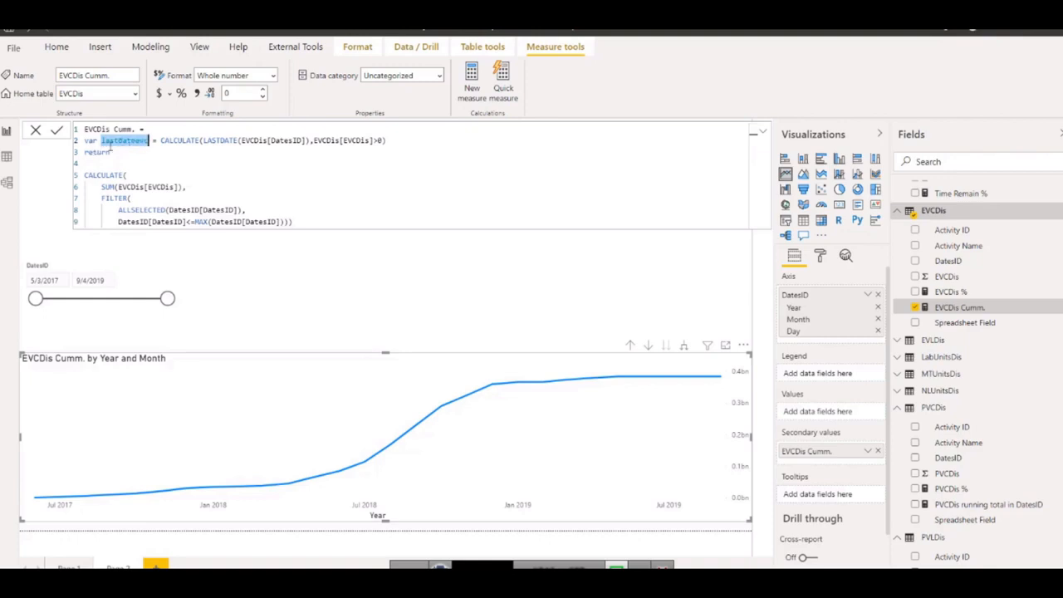
pyautogui.click(95, 163)
pyautogui.write('if')
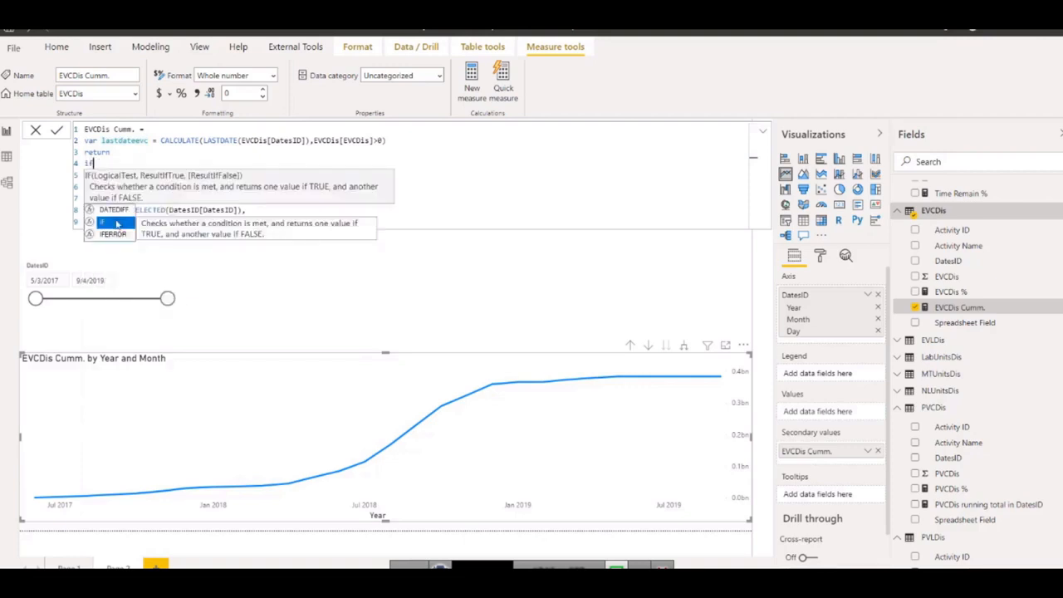
pyautogui.doubleClick(117, 224)
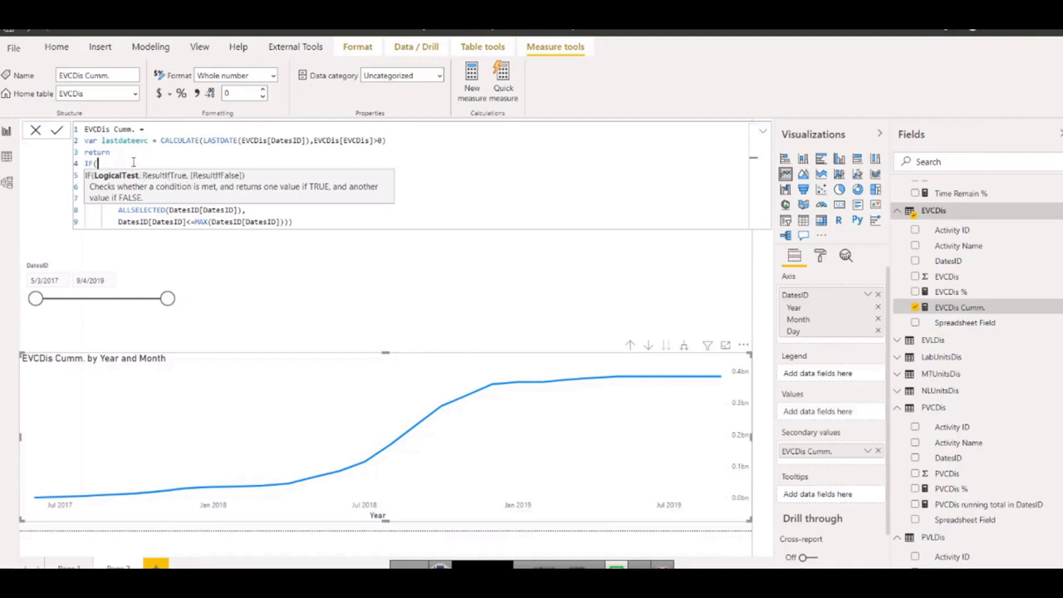
pyautogui.write('max')
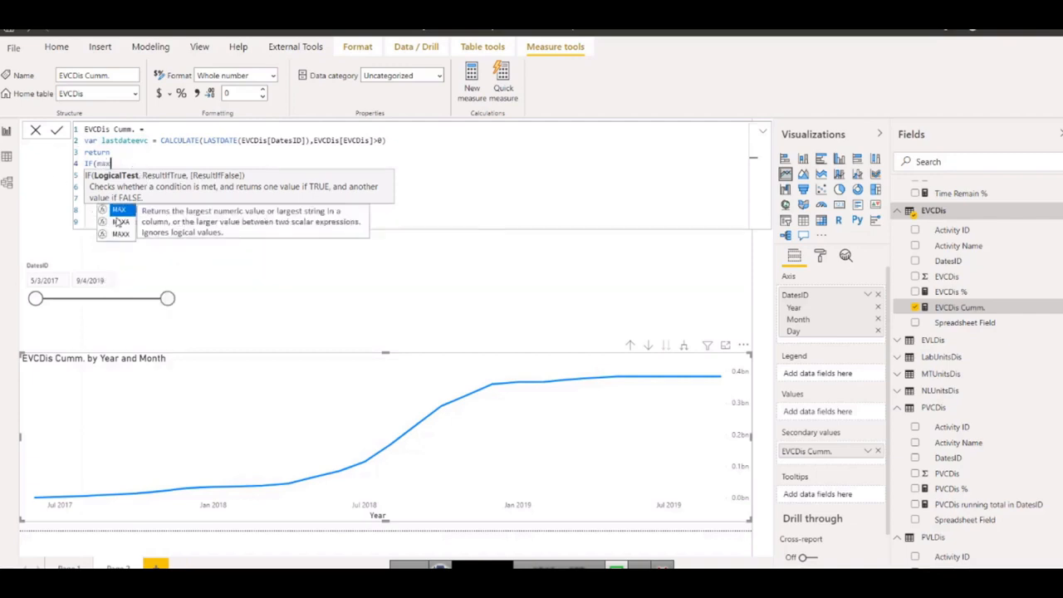
pyautogui.write('(')
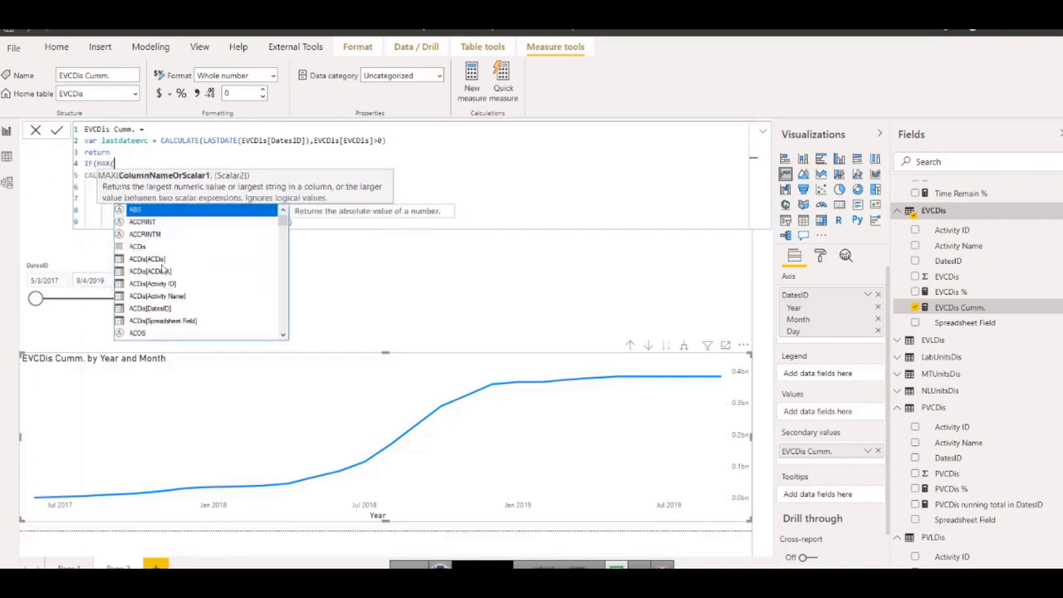
pyautogui.write('date')
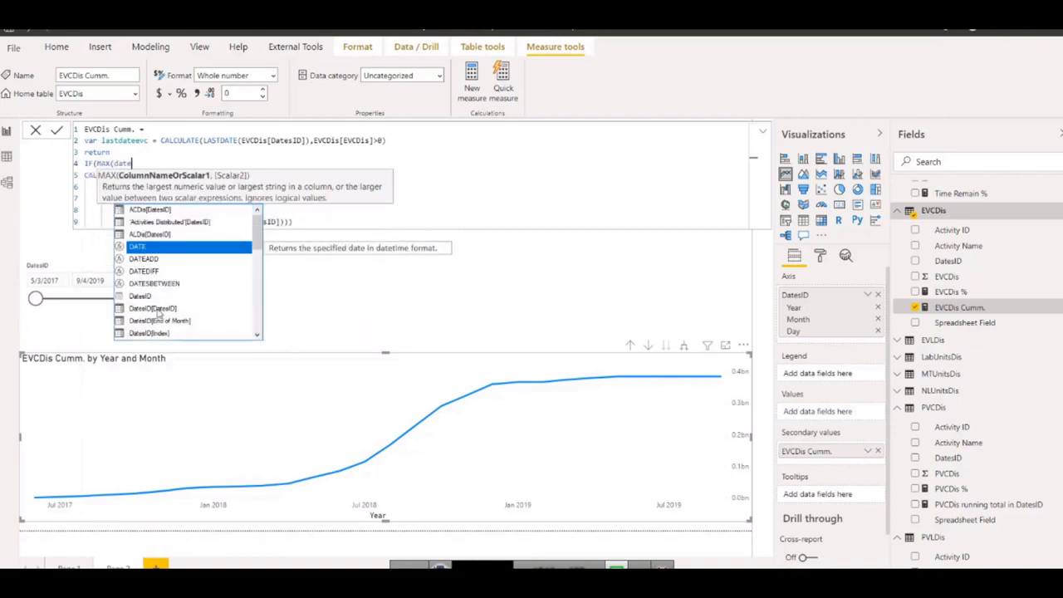
pyautogui.doubleClick(153, 308)
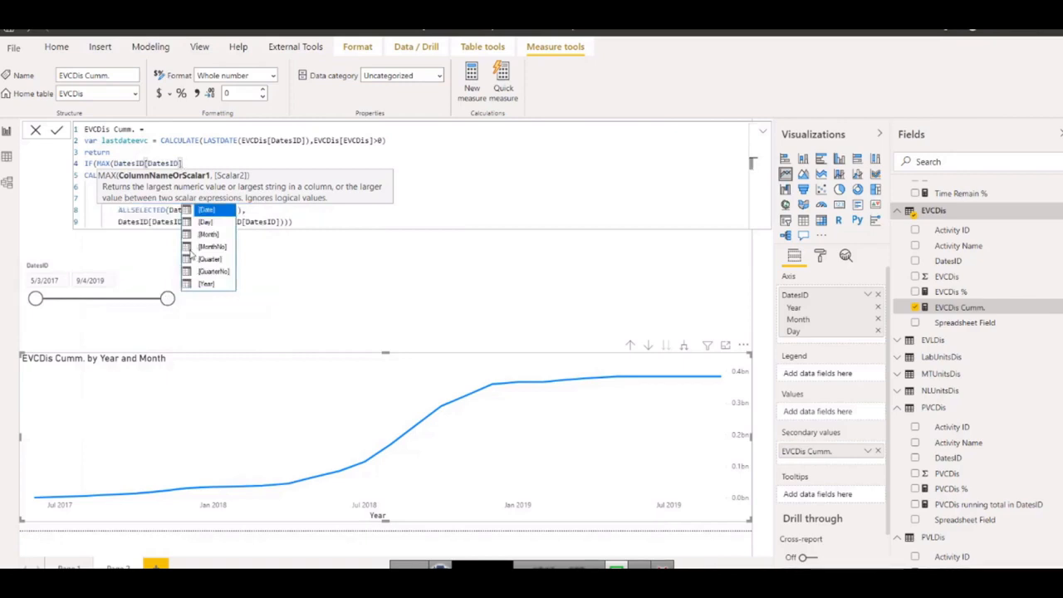
pyautogui.write(')')
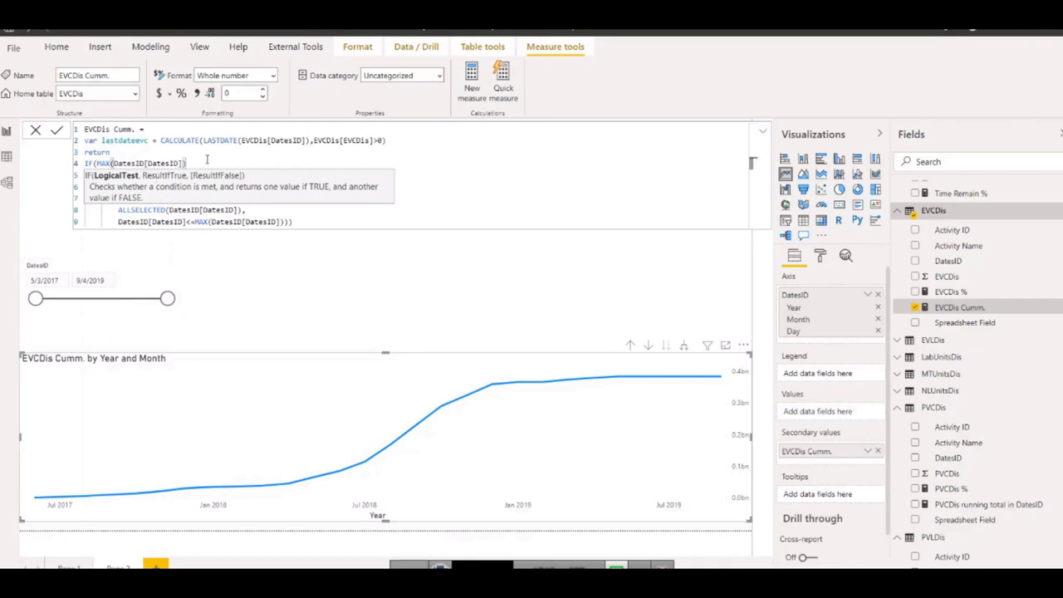
# Complete the IF test with <lastdateevc and use BLANK() as its true result, followed by a comma.
pyautogui.write('<')
pyautogui.write('last')
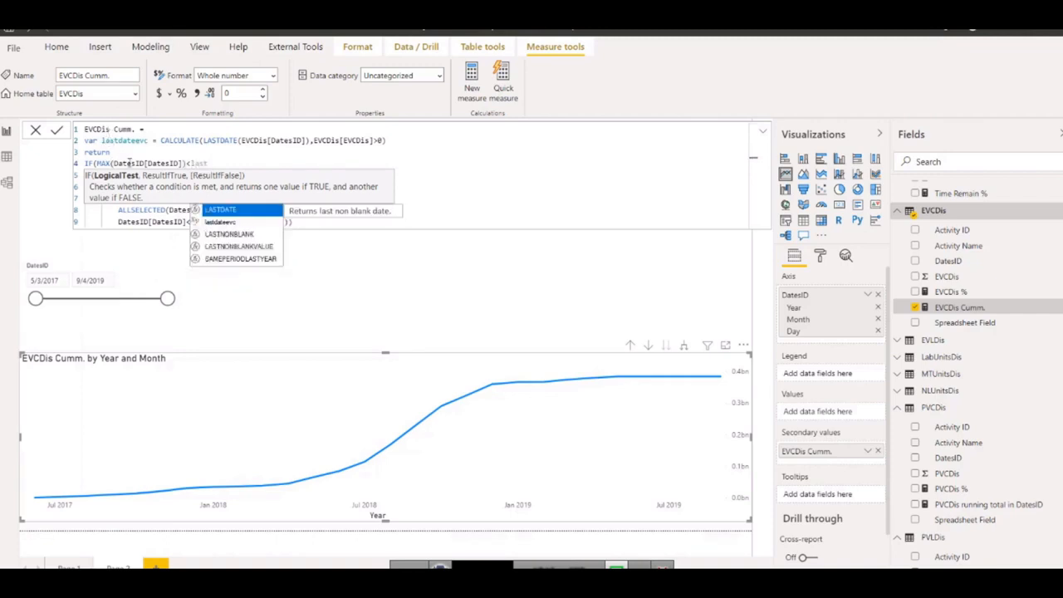
pyautogui.click(222, 225)
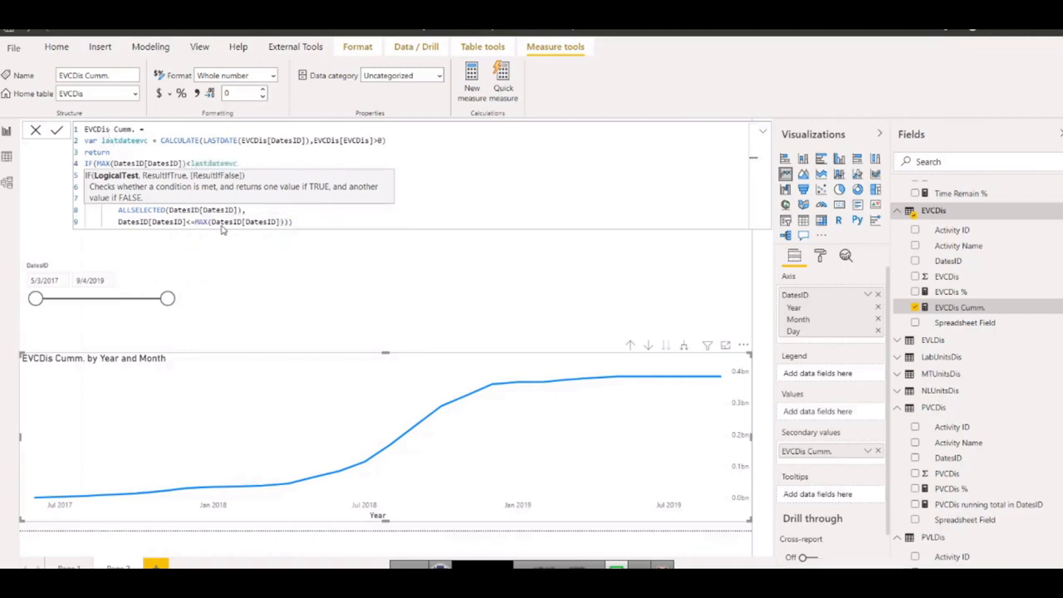
pyautogui.write(',')
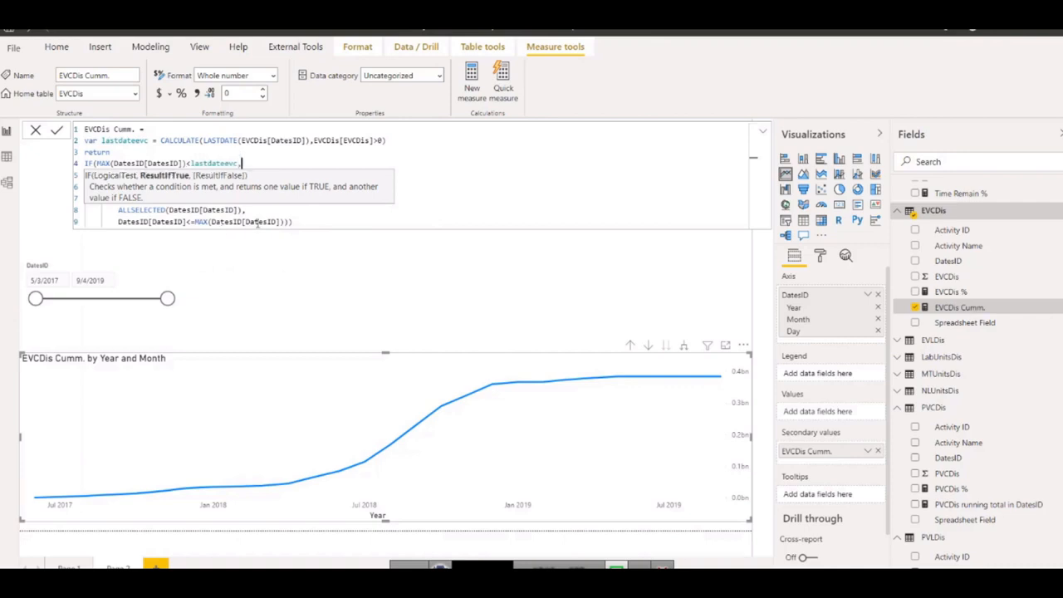
pyautogui.write('bla')
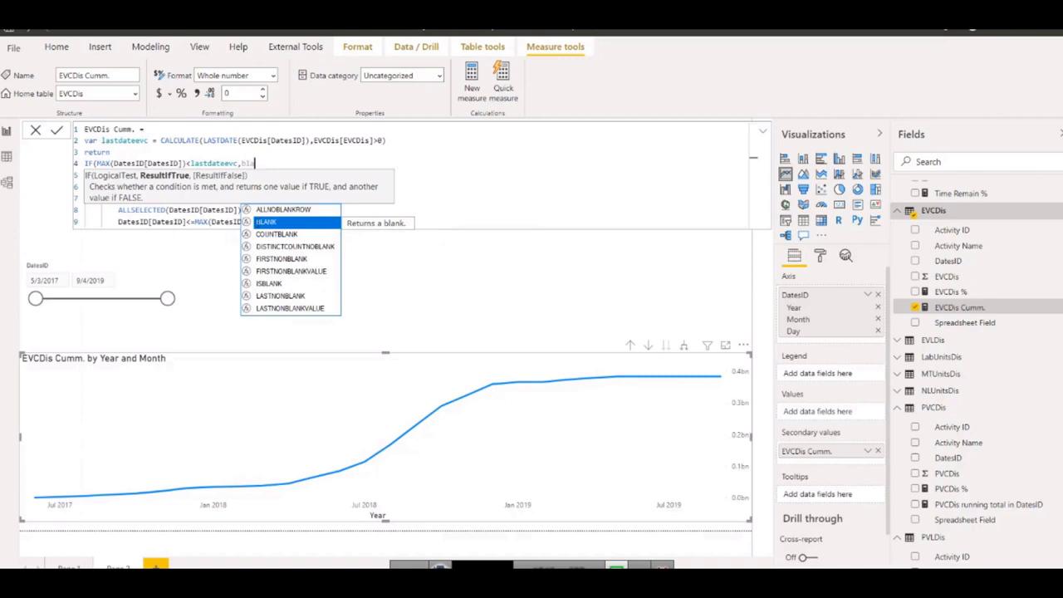
pyautogui.press('Tab')
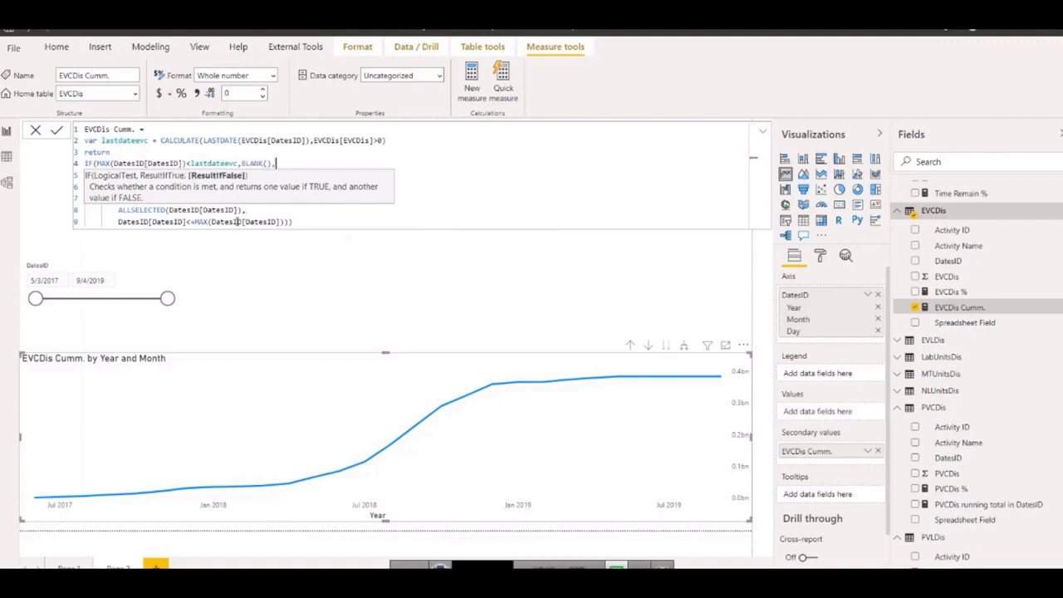
# Close the IF bracket after the CALCULATE expression, change its comparison with lastdateevc to >, and commit the measure.
pyautogui.click(299, 224)
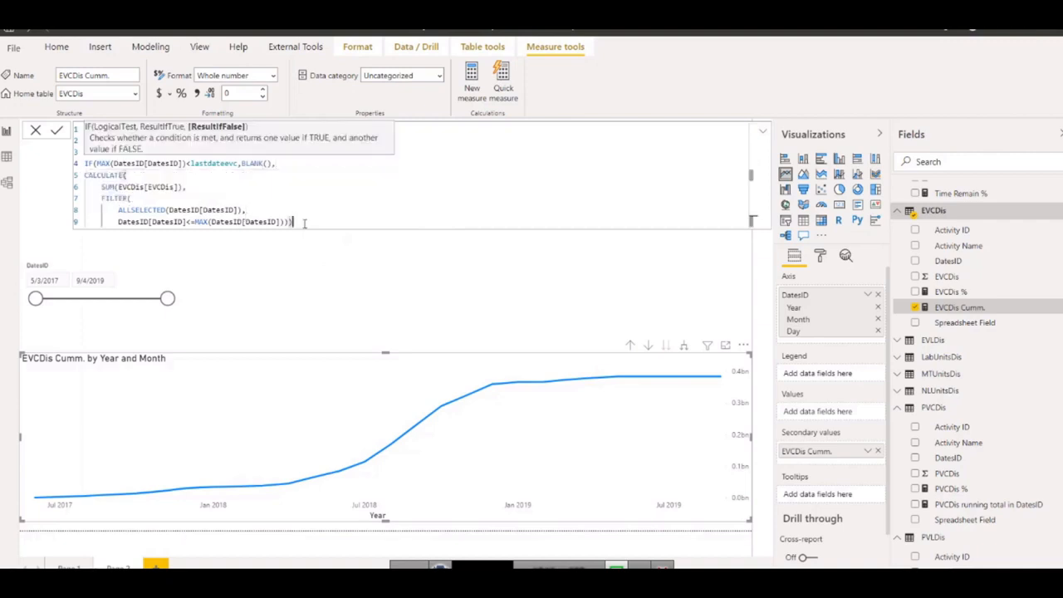
pyautogui.write(')')
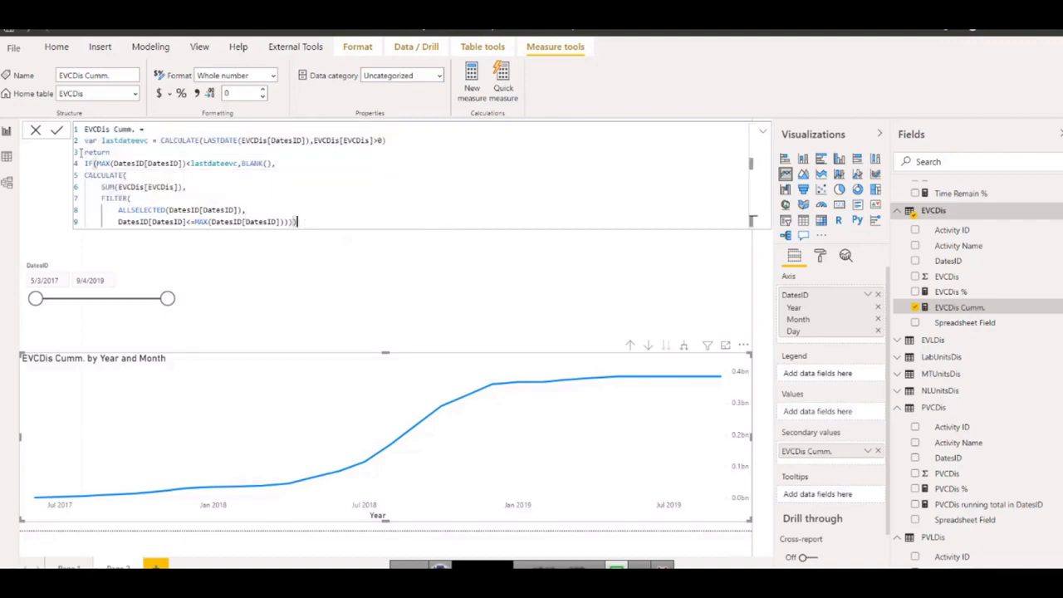
pyautogui.click(56, 130)
pyautogui.click(191, 163)
pyautogui.press('Return')
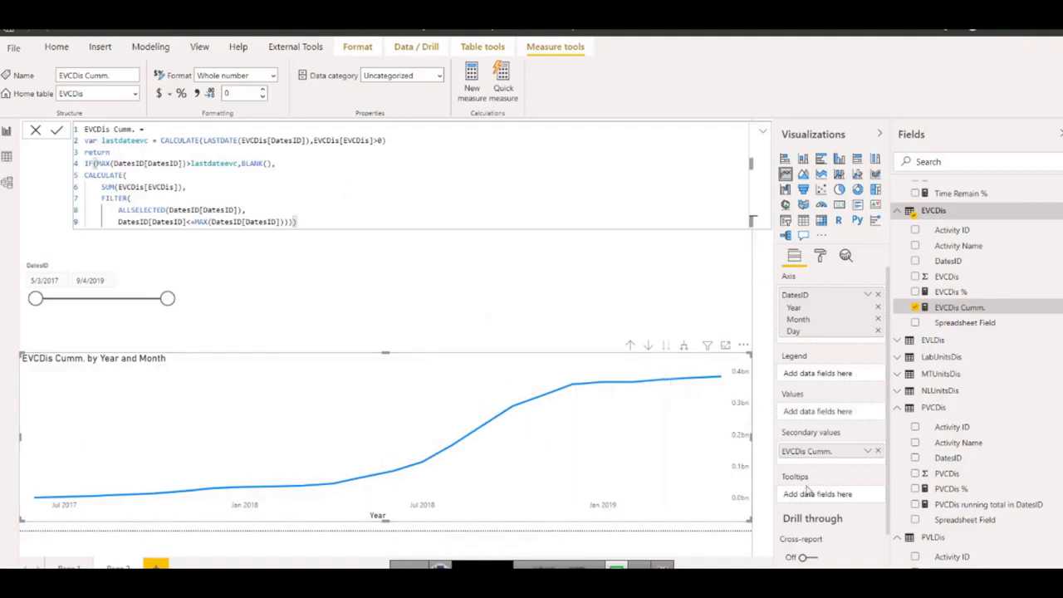
# Add PVCDis running total in DatesID to the line chart's secondary values and compare both curves in focus mode.
pyautogui.moveTo(959, 514); pyautogui.dragTo(799, 457)
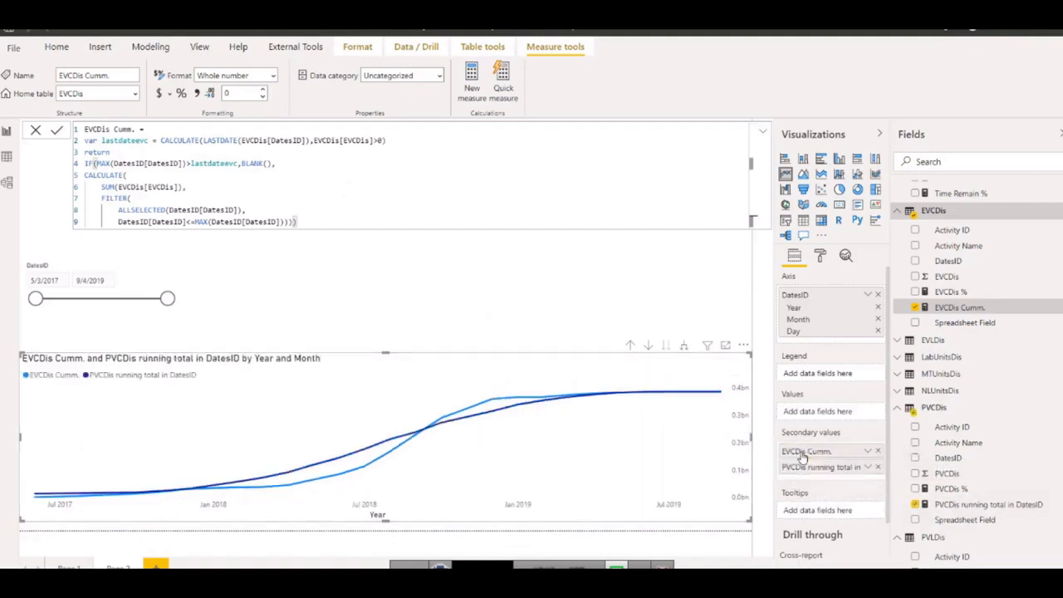
pyautogui.click(724, 345)
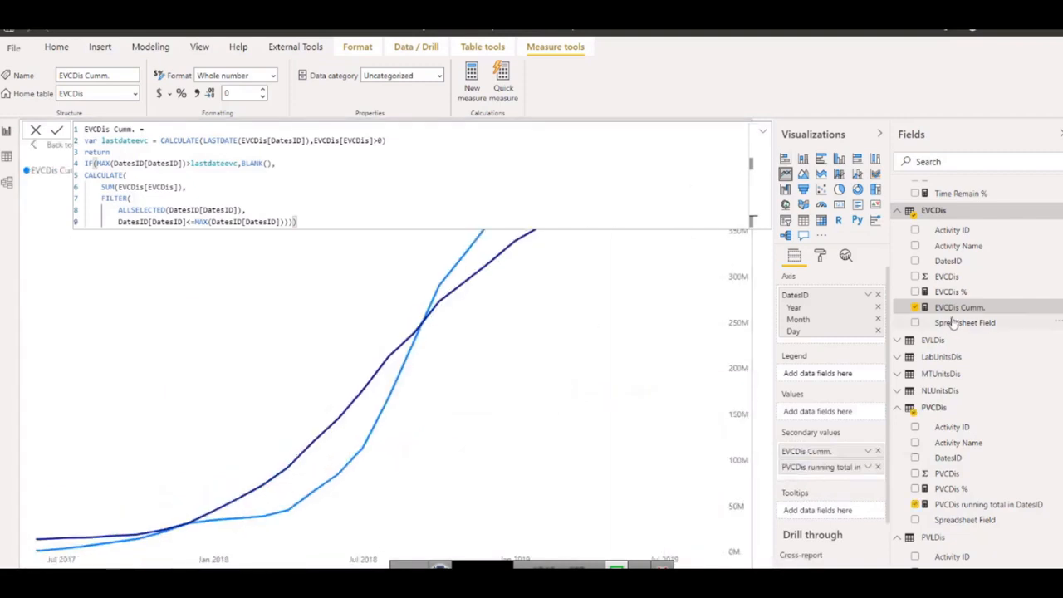
pyautogui.click(948, 262)
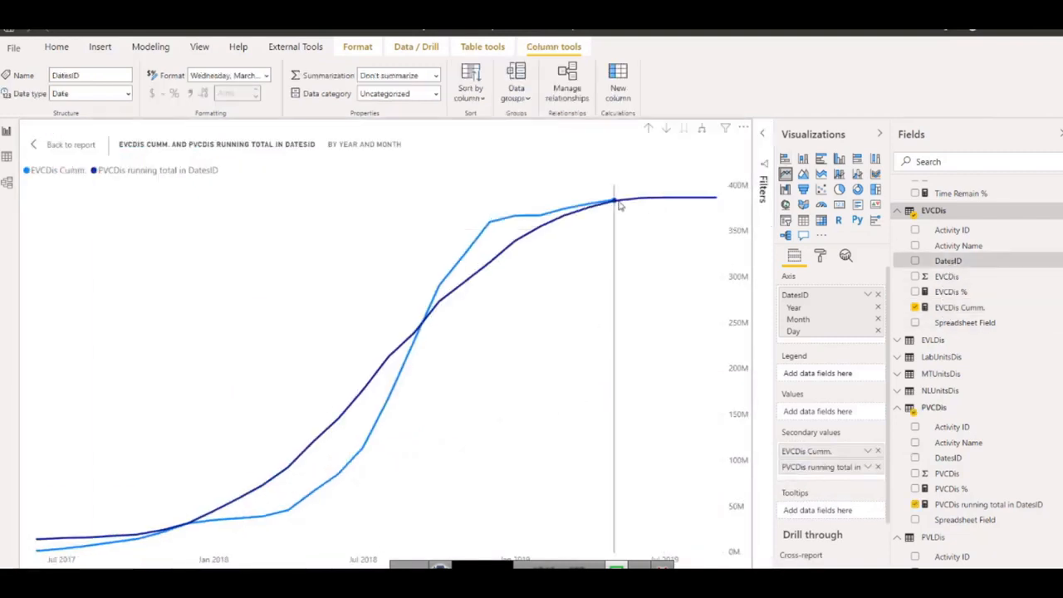
pyautogui.moveTo(615, 201)
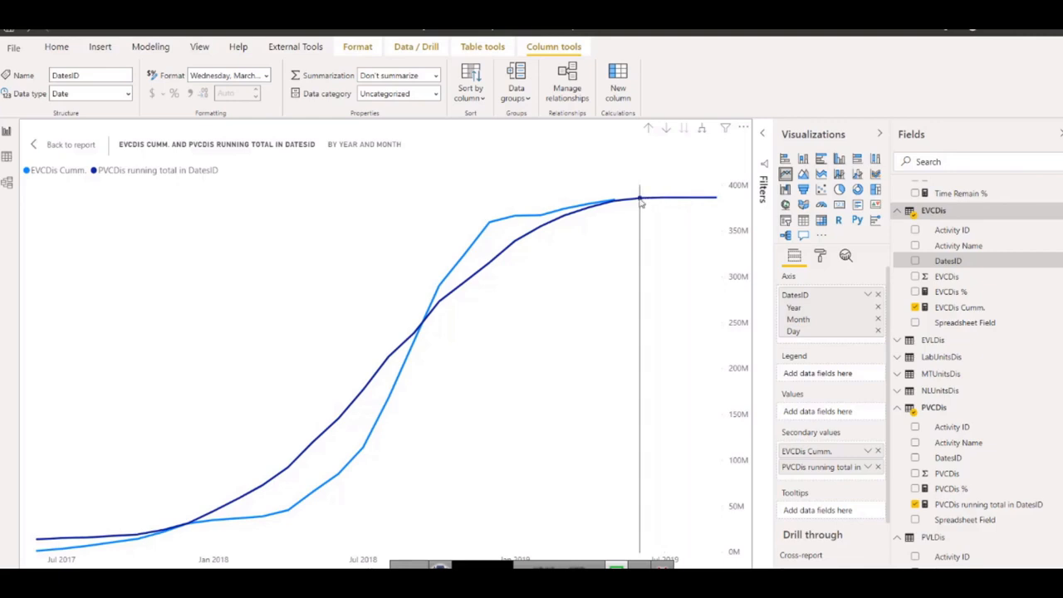
pyautogui.click(64, 144)
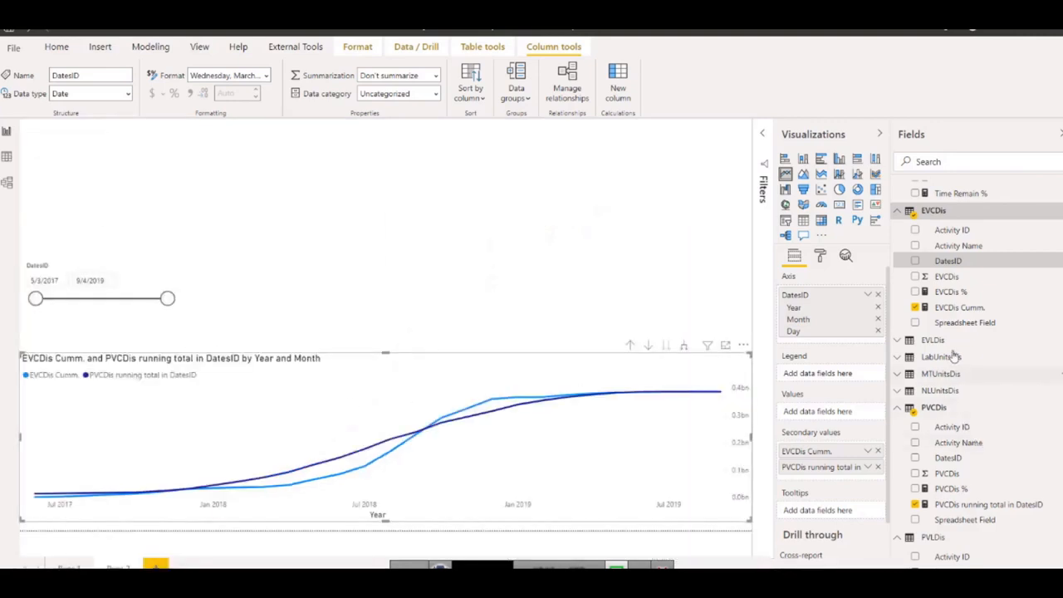
# Test the cumulative curves with the DatesID slicer ending at 1/13/2019, and restore its end date to 9/4/2019.
pyautogui.click(955, 309)
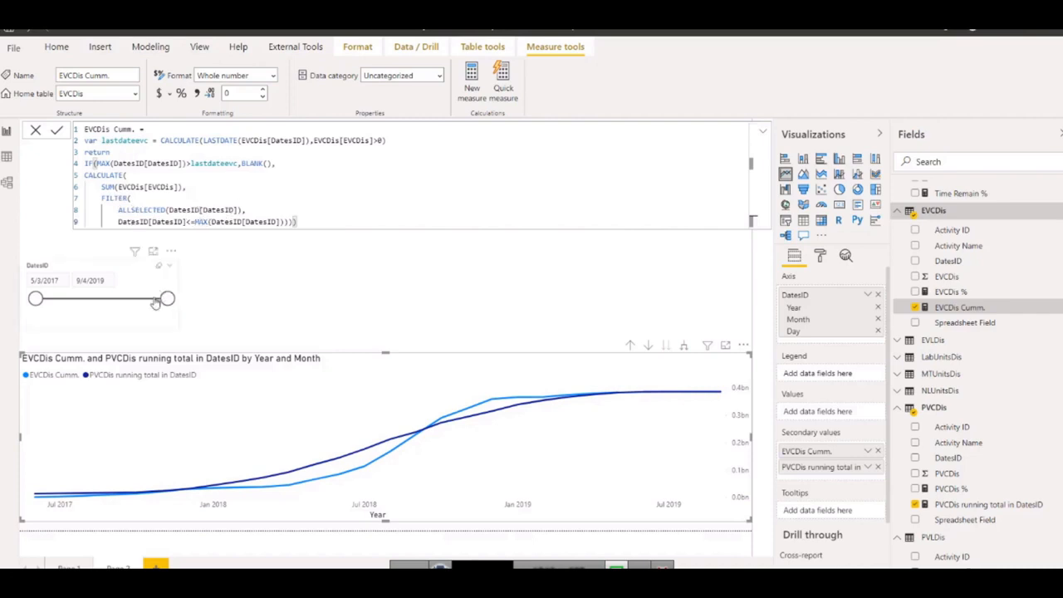
pyautogui.moveTo(167, 298); pyautogui.dragTo(131, 298)
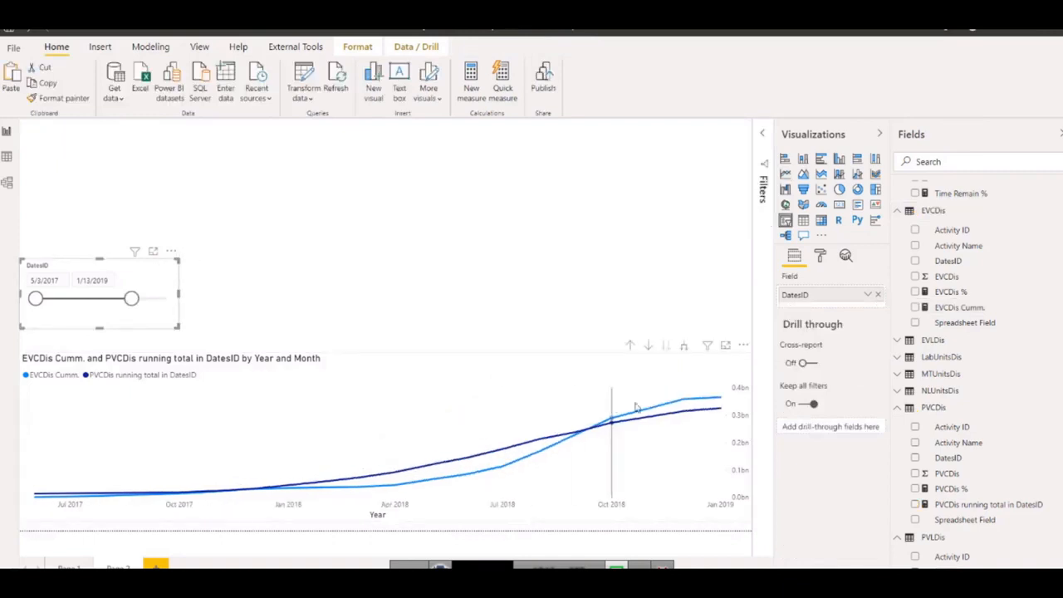
pyautogui.moveTo(132, 299); pyautogui.dragTo(167, 298)
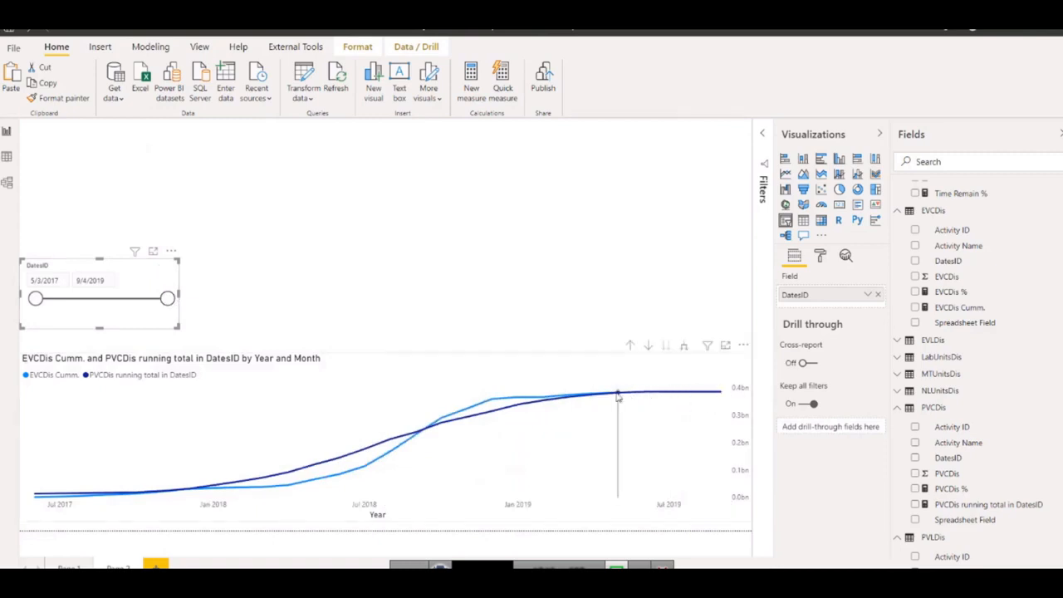
# Reopen the EVCDis Cumm. formula and examine its lastdateevc variable against where the EVCDis curve ends on the chart.
pyautogui.click(957, 307)
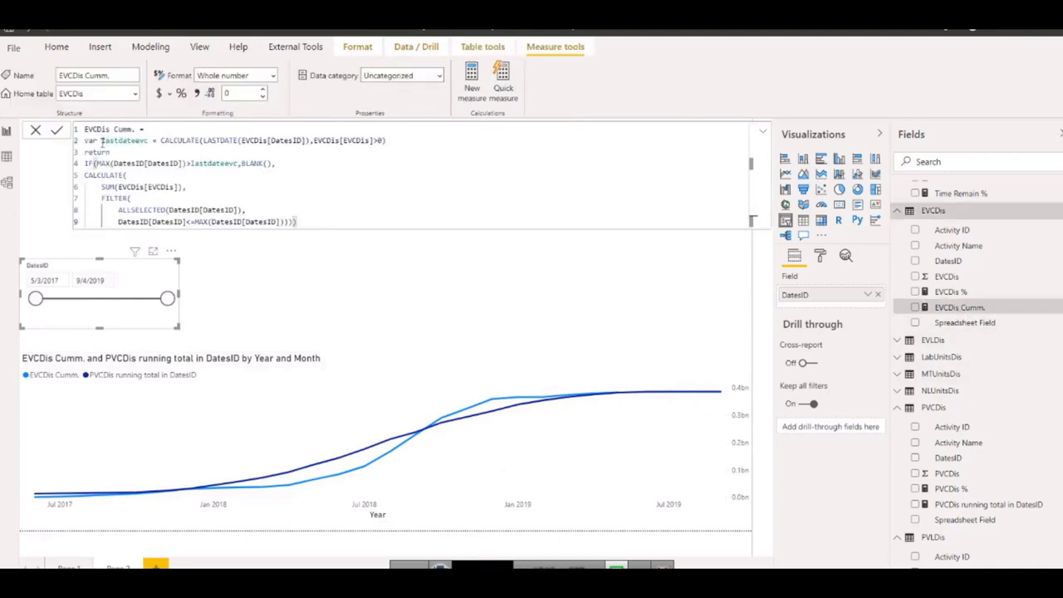
pyautogui.doubleClick(97, 141)
pyautogui.moveTo(103, 140); pyautogui.dragTo(147, 140)
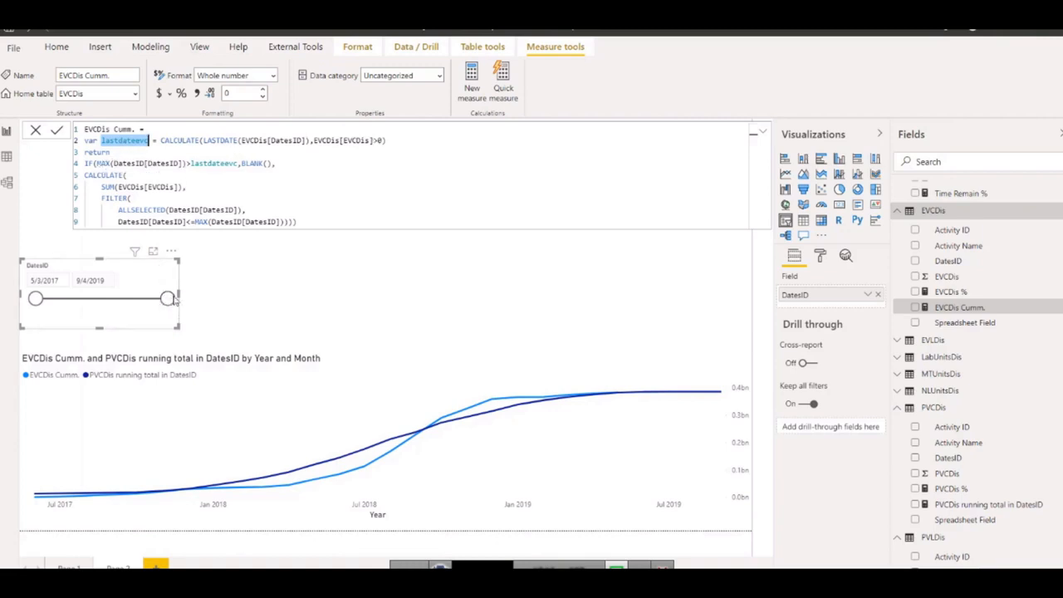
pyautogui.click(164, 300)
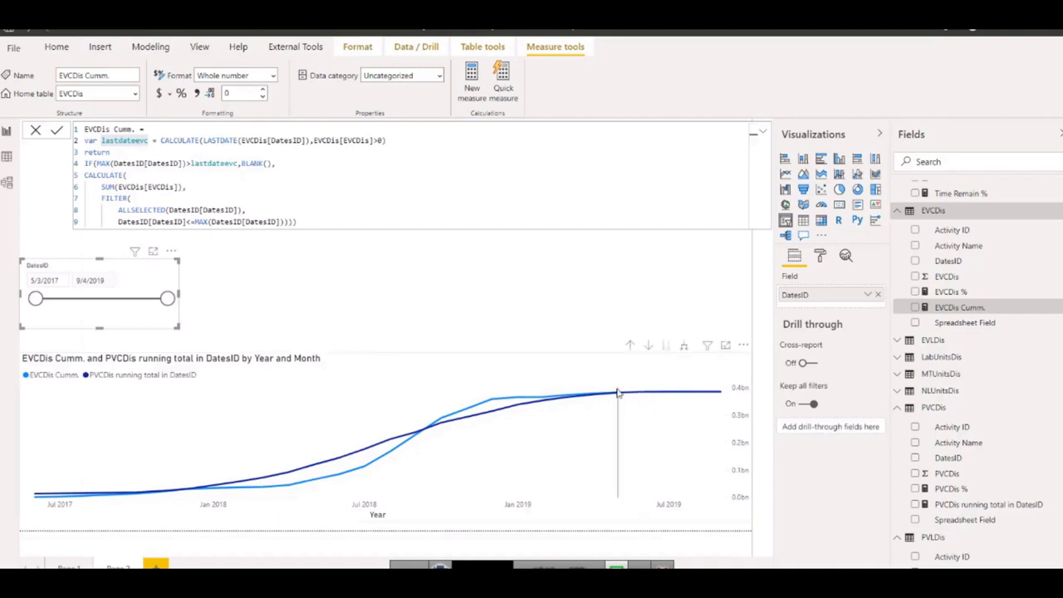
pyautogui.moveTo(617, 397)
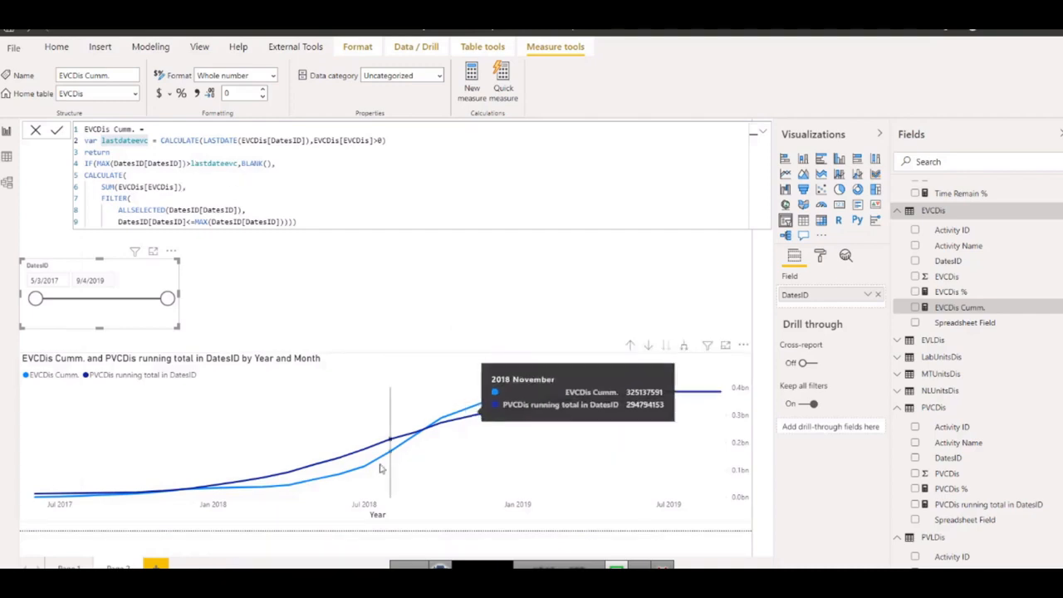
pyautogui.click(309, 221)
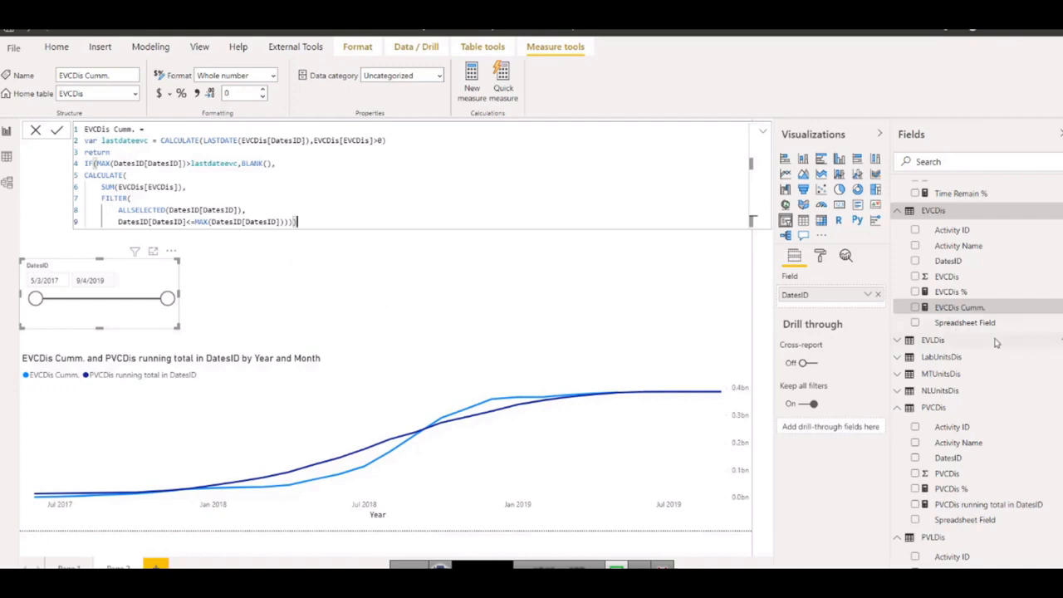
pyautogui.scroll(-3, 996, 343)
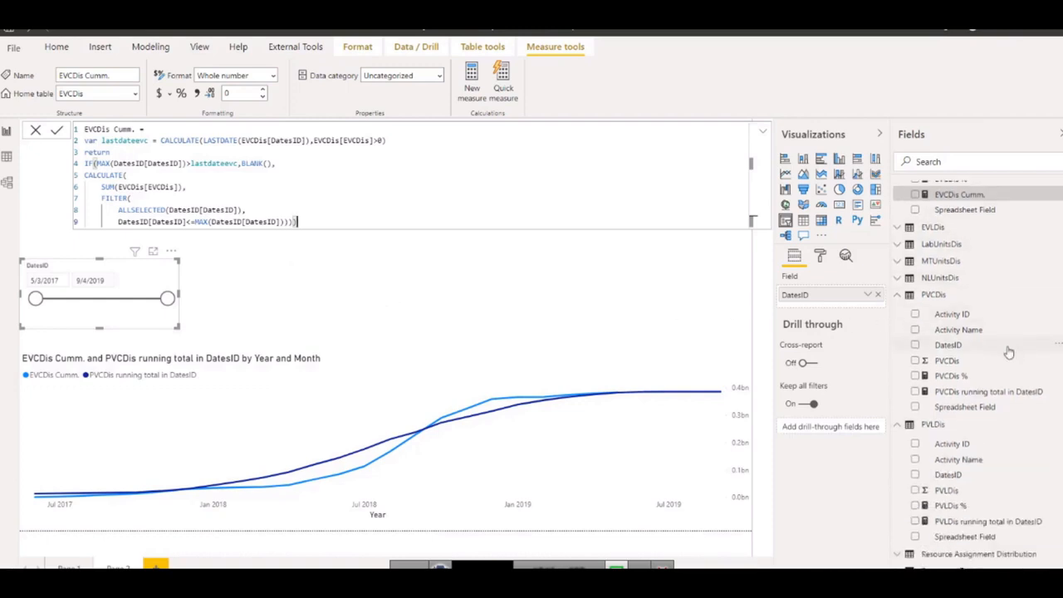
pyautogui.scroll(8, 1005, 345)
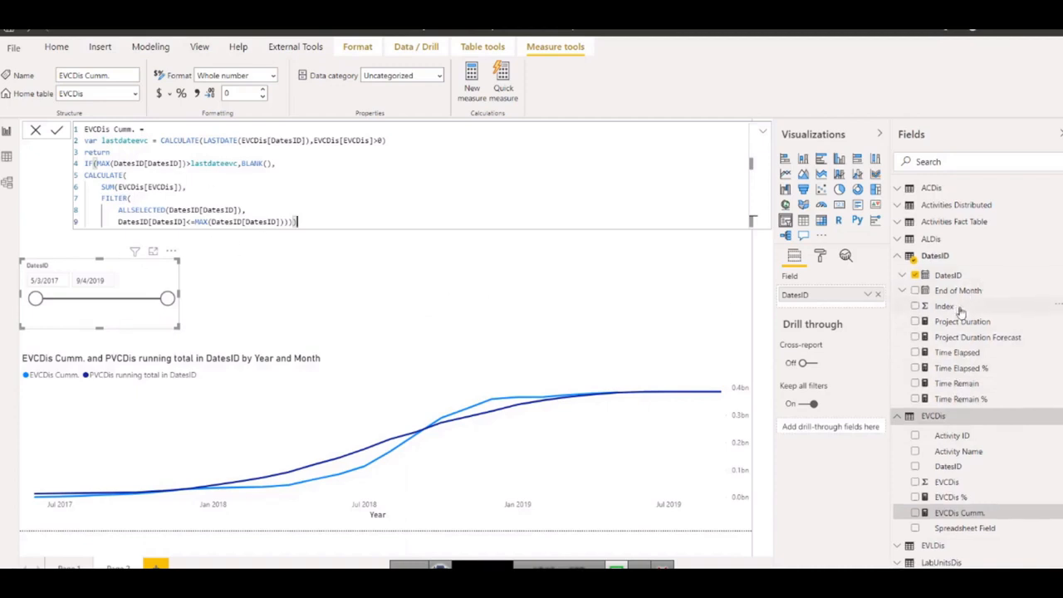
pyautogui.scroll(-1, 940, 298)
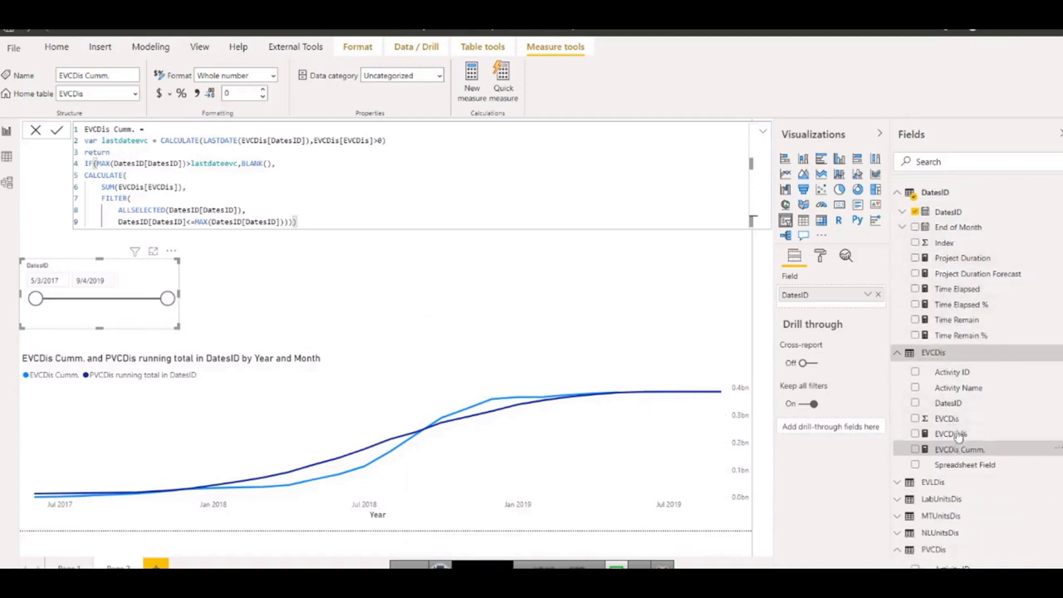